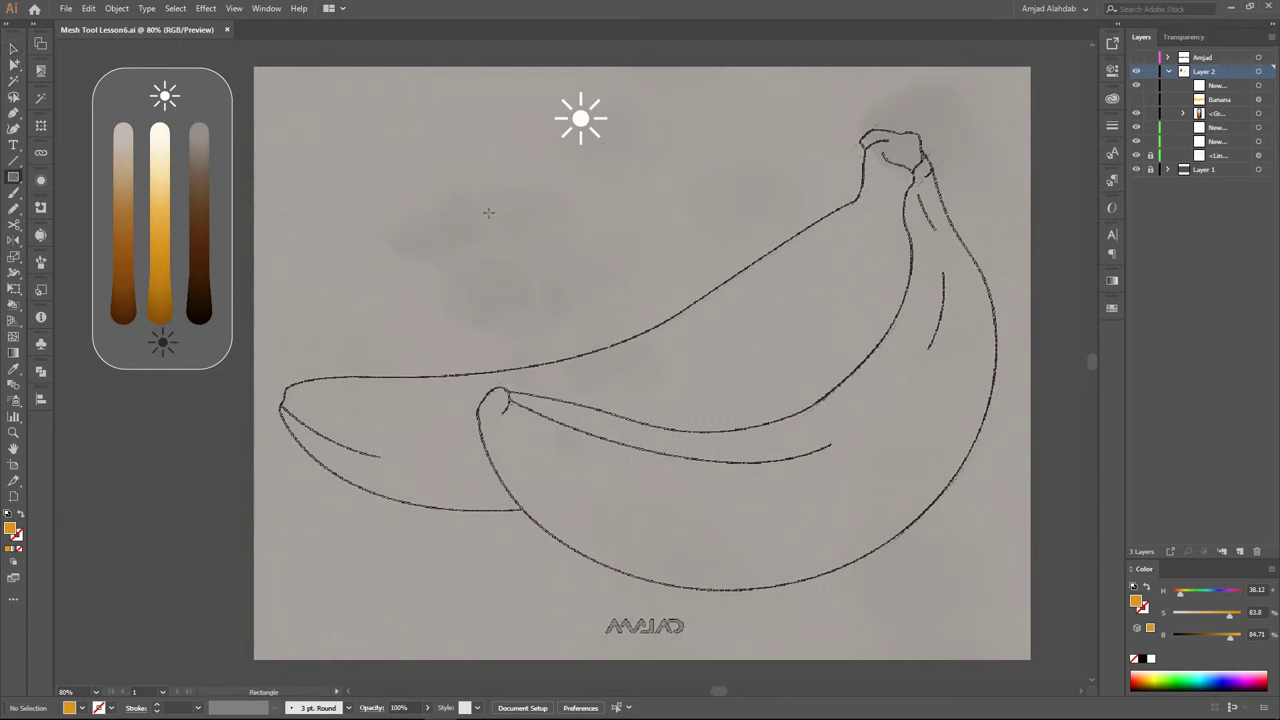
Turn a square over the front banana into a 2x2 gradient mesh filled with sampled orange
{"action": "mouse_move", "coordinate": [488, 212]}
{"action": "left_mouse_down"}
{"action": "mouse_move", "coordinate": [583, 294]}
{"action": "mouse_move", "coordinate": [776, 522]}
{"action": "left_mouse_up"}
{"action": "left_click", "coordinate": [116, 8]}
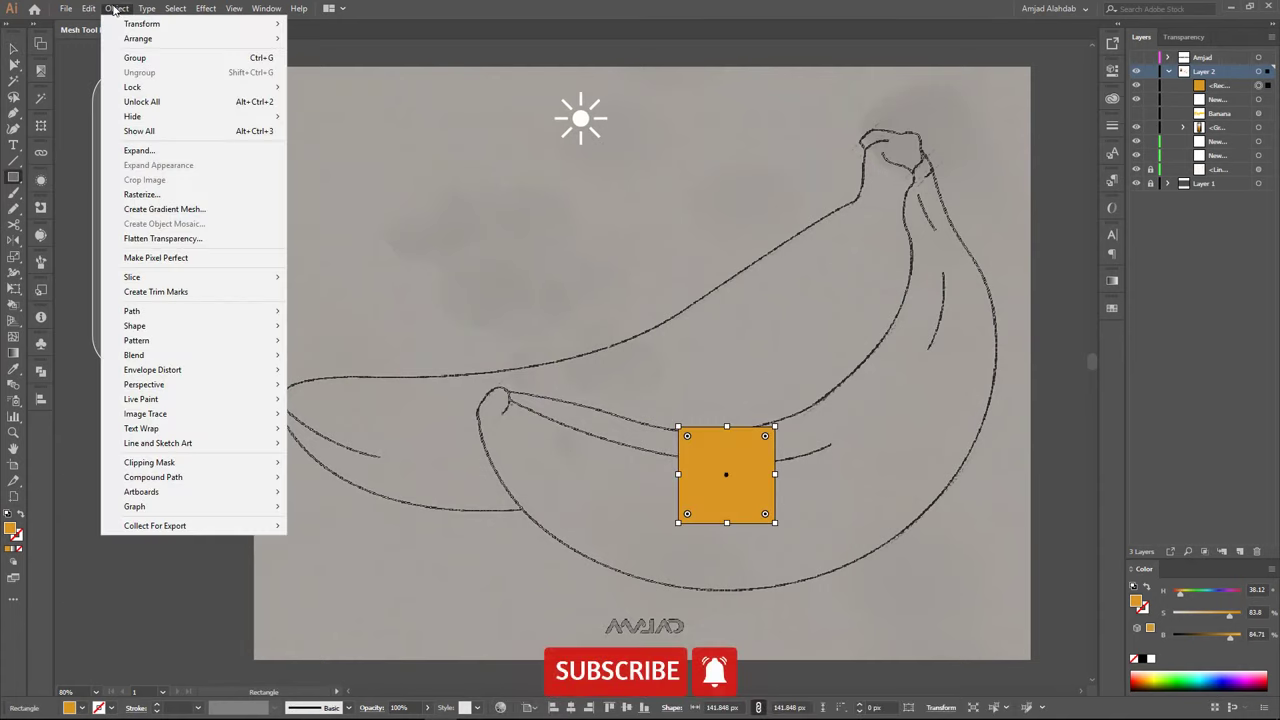
{"action": "left_click", "coordinate": [164, 209]}
{"action": "left_click", "coordinate": [630, 273]}
{"action": "key", "text": "u"}
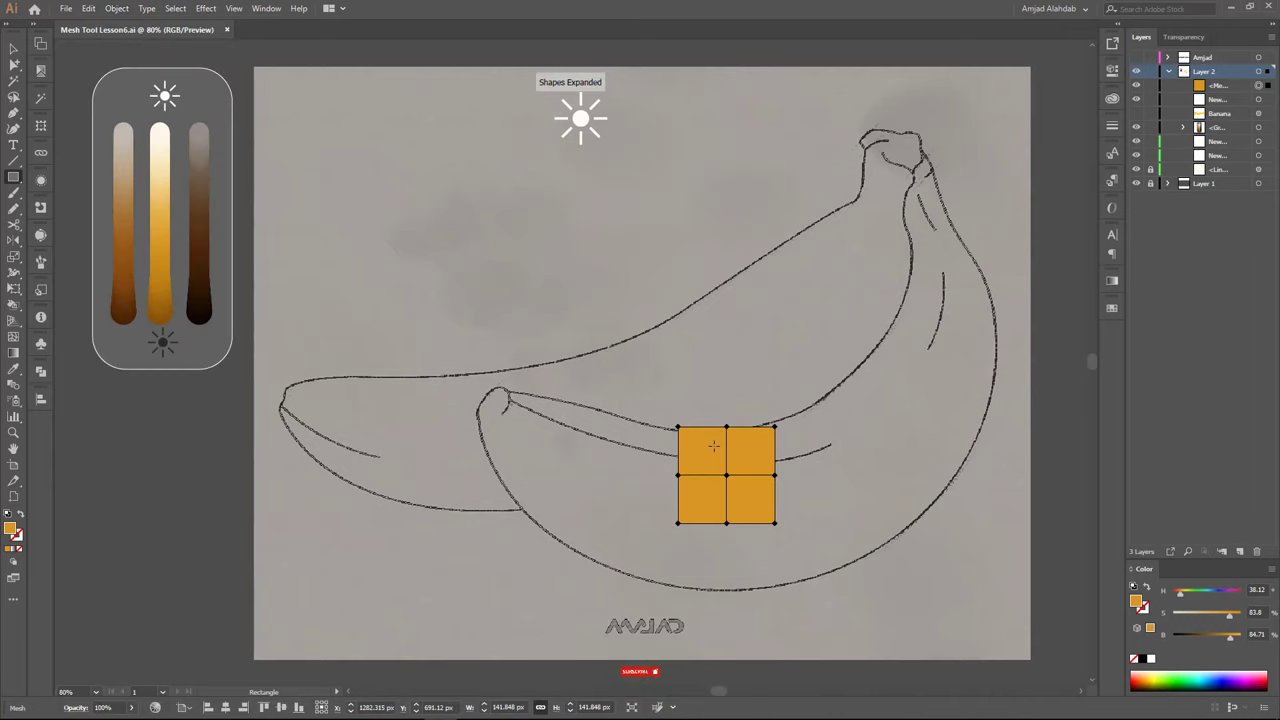
{"action": "key", "text": "i"}
{"action": "left_click", "coordinate": [164, 264]}
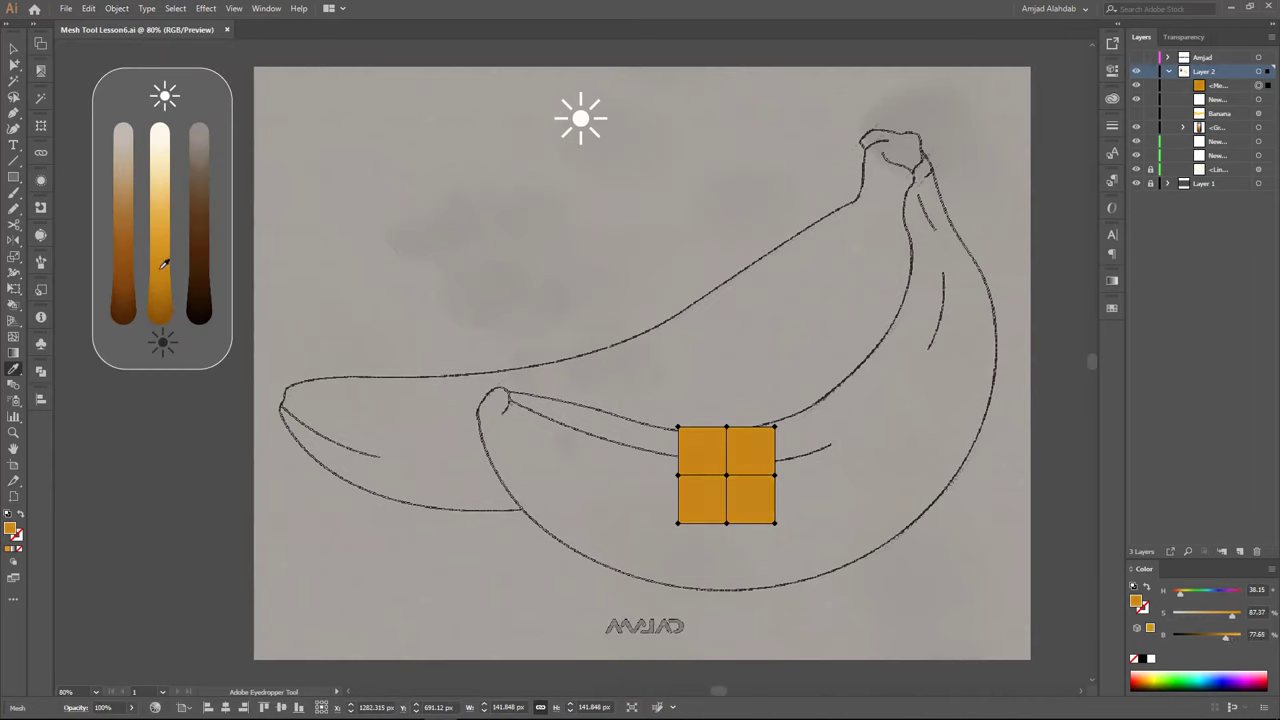
Set the mesh square's opacity to 50% in the Transparency panel
{"action": "key", "text": "v"}
{"action": "left_click", "coordinate": [1183, 37]}
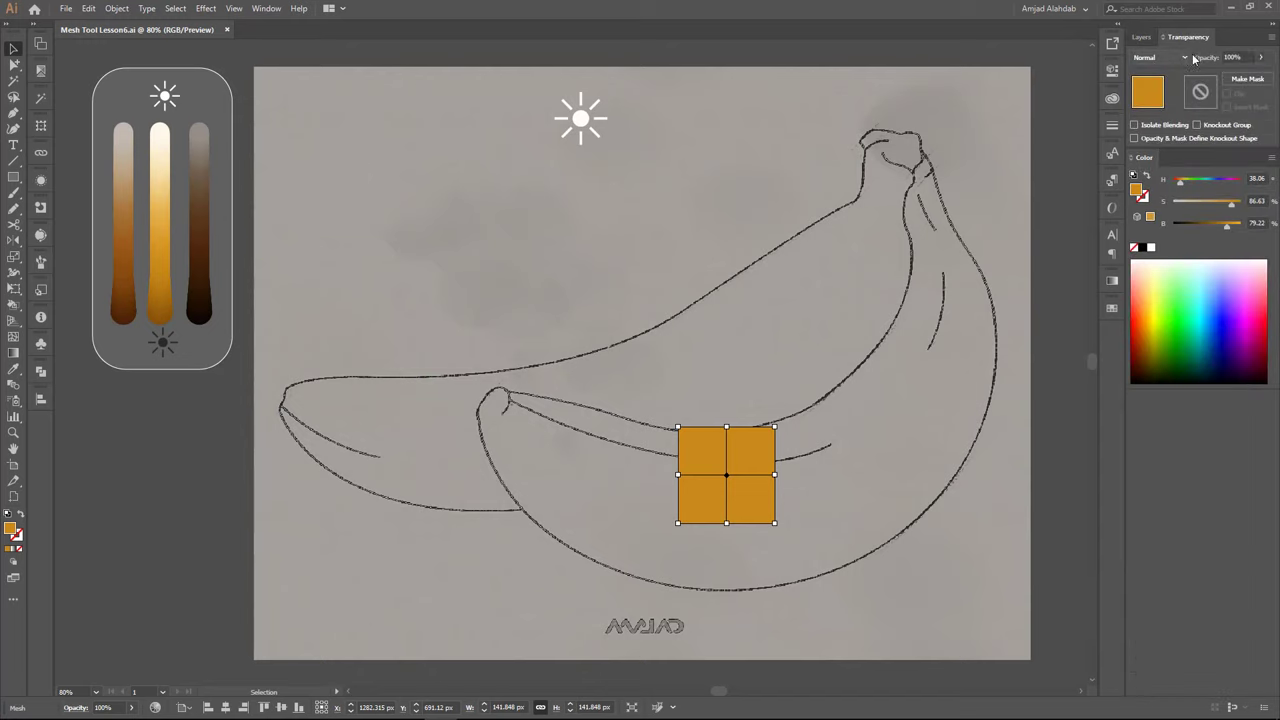
{"action": "left_click", "coordinate": [1256, 57]}
{"action": "left_click_drag", "start_coordinate": [1240, 75], "coordinate": [1214, 75]}
{"action": "left_click", "coordinate": [1141, 37]}
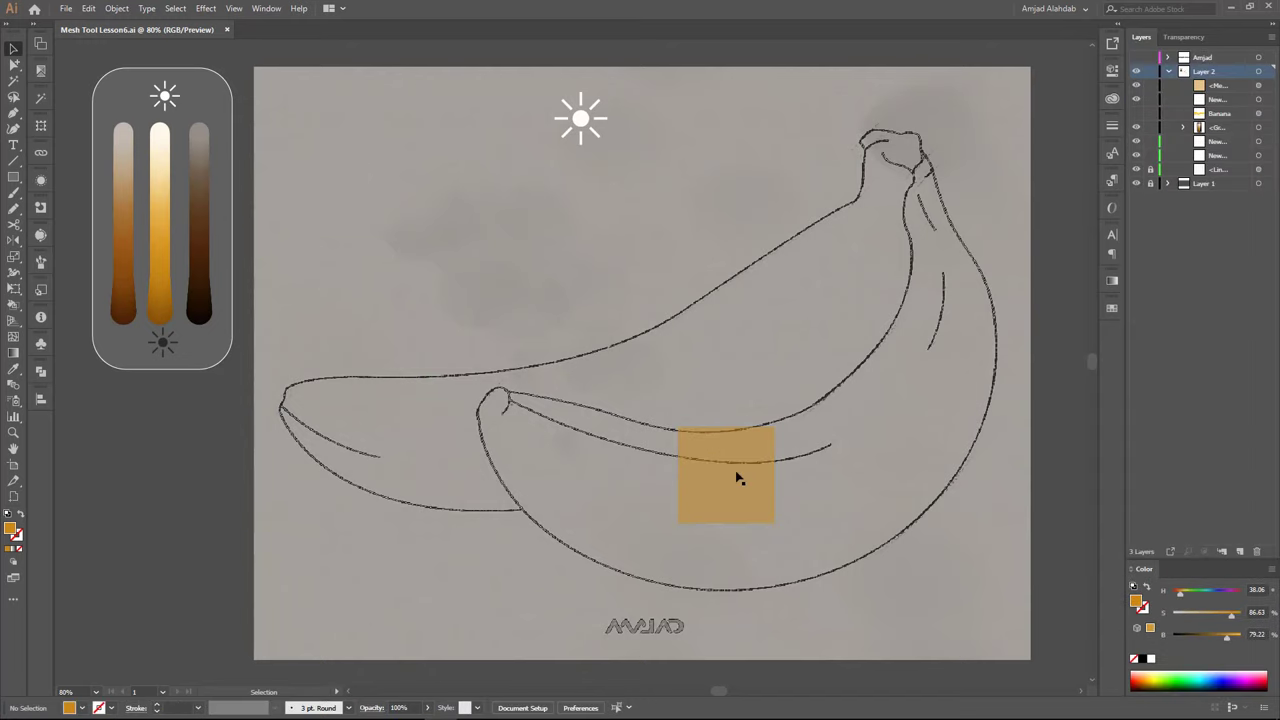
Move the square onto the banana, rotate it about 45°, and stretch it into a diagonal bar
{"action": "left_click_drag", "start_coordinate": [733, 478], "coordinate": [782, 448]}
{"action": "left_click", "coordinate": [908, 167]}
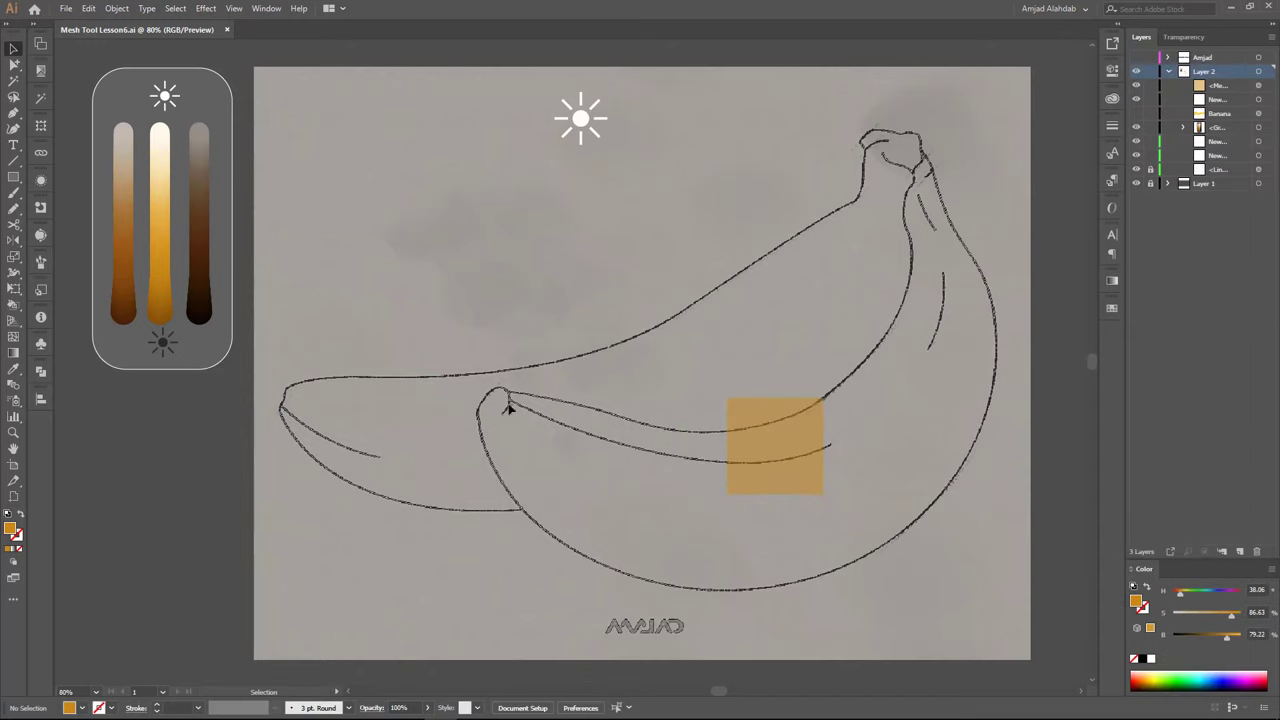
{"action": "left_click", "coordinate": [775, 445]}
{"action": "left_click_drag", "start_coordinate": [830, 395], "coordinate": [849, 449]}
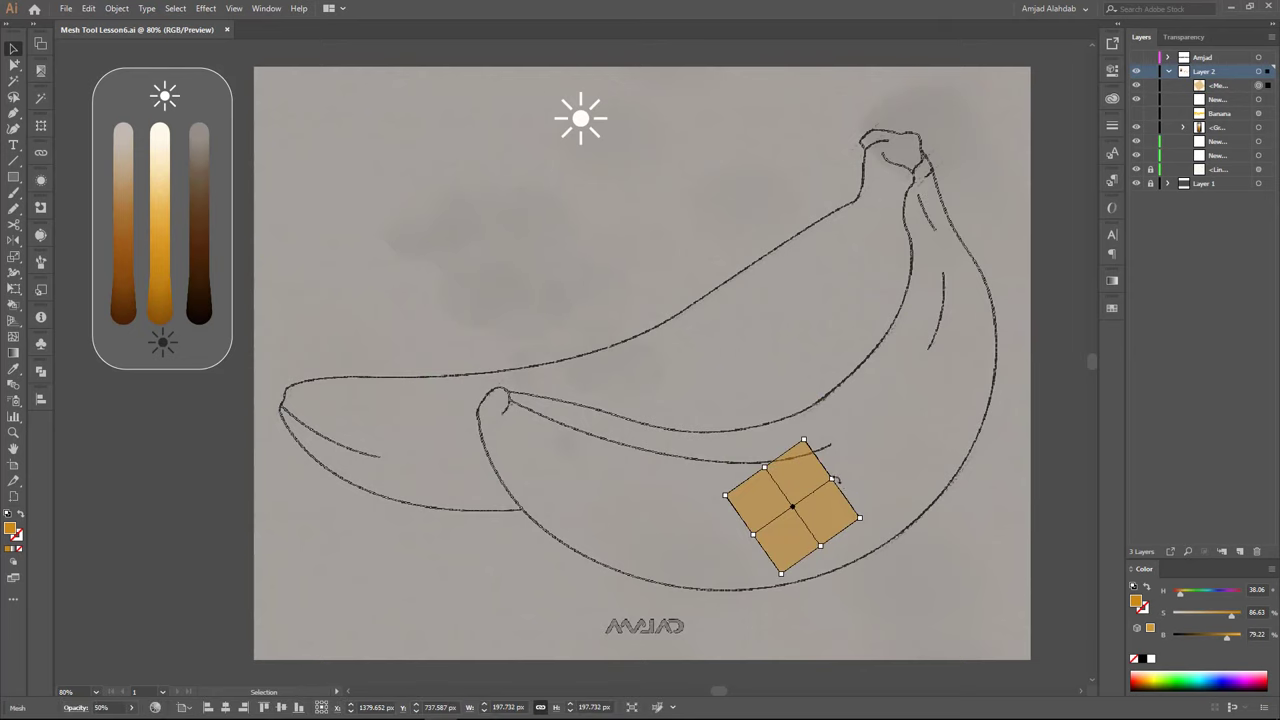
{"action": "mouse_move", "coordinate": [809, 411]}
{"action": "left_mouse_down"}
{"action": "mouse_move", "coordinate": [973, 291]}
{"action": "mouse_move", "coordinate": [900, 392]}
{"action": "left_mouse_up"}
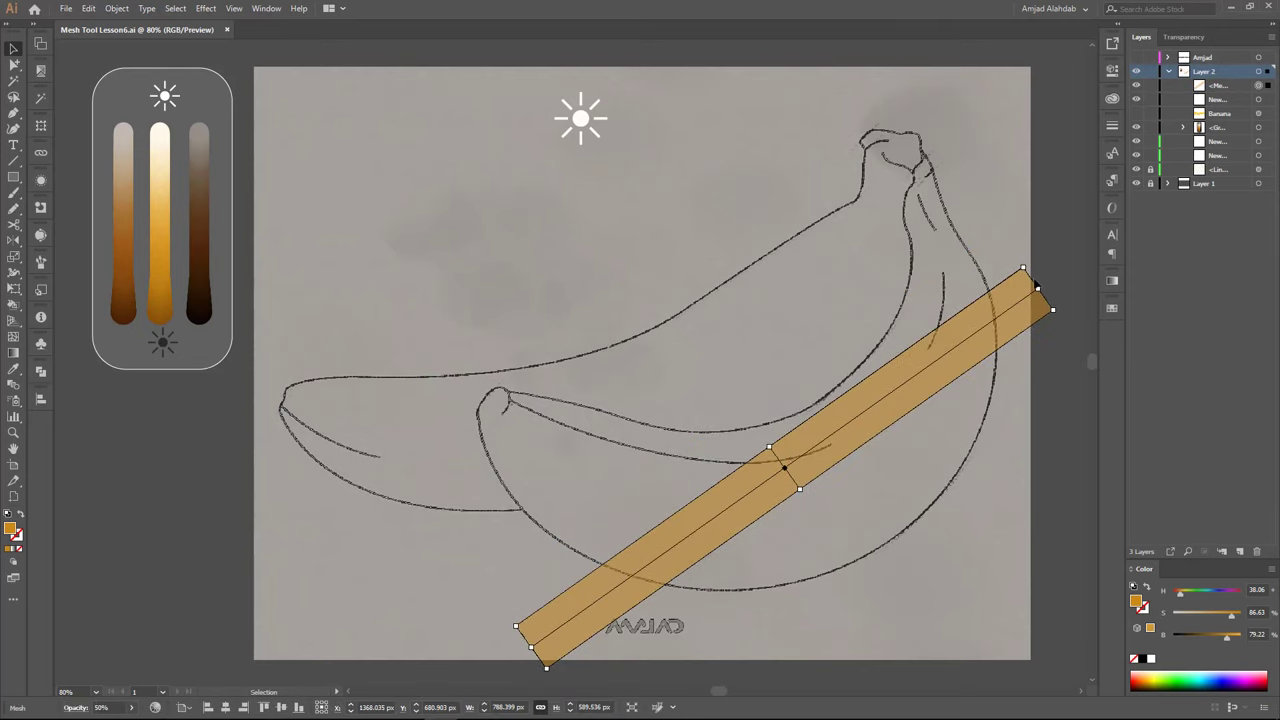
Bend the bar's upper end toward the stem and swing its lower end to the left tip
{"action": "mouse_move", "coordinate": [1010, 251]}
{"action": "left_mouse_down"}
{"action": "mouse_move", "coordinate": [1056, 318]}
{"action": "mouse_move", "coordinate": [920, 151]}
{"action": "left_mouse_up"}
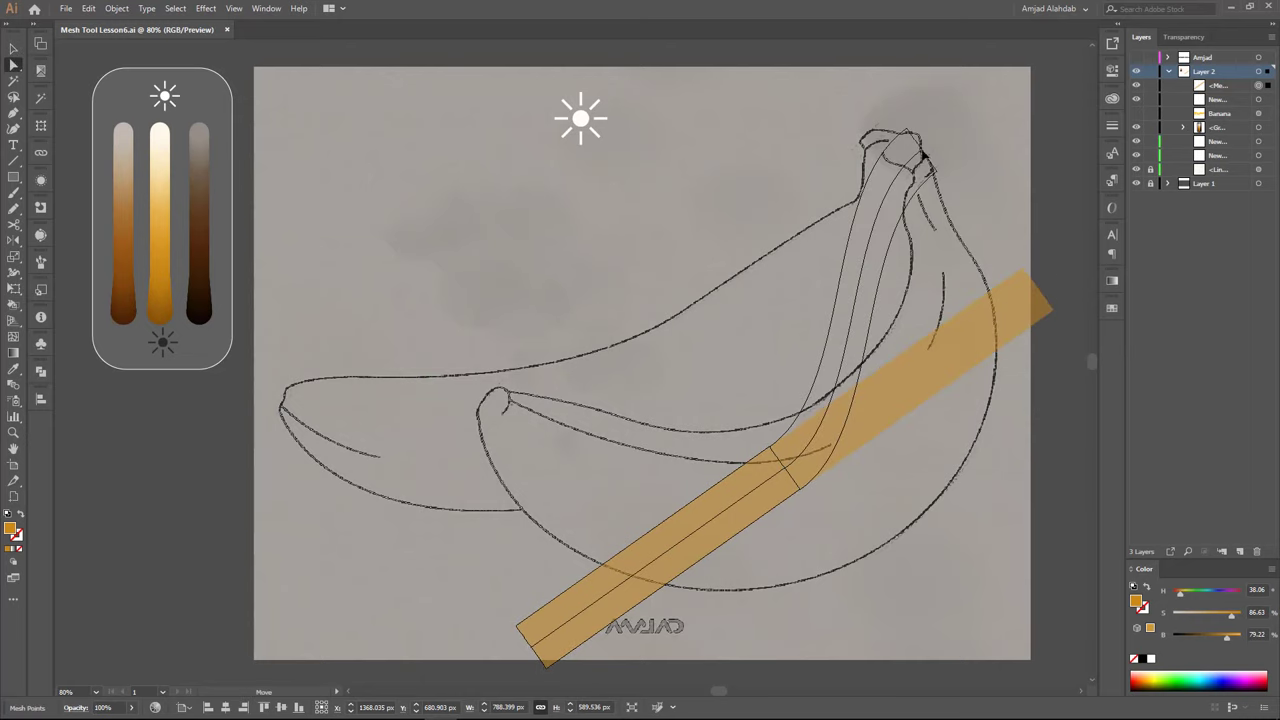
{"action": "left_click", "coordinate": [15, 241]}
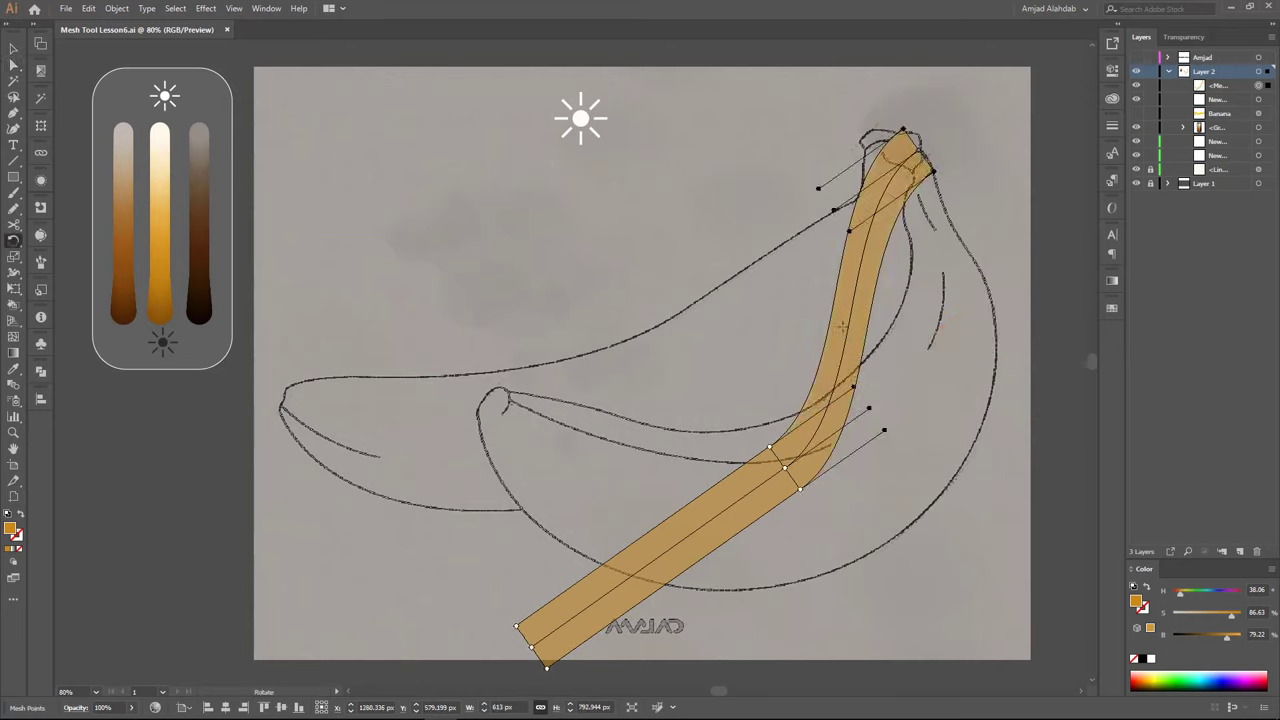
{"action": "left_click_drag", "start_coordinate": [842, 326], "coordinate": [923, 326]}
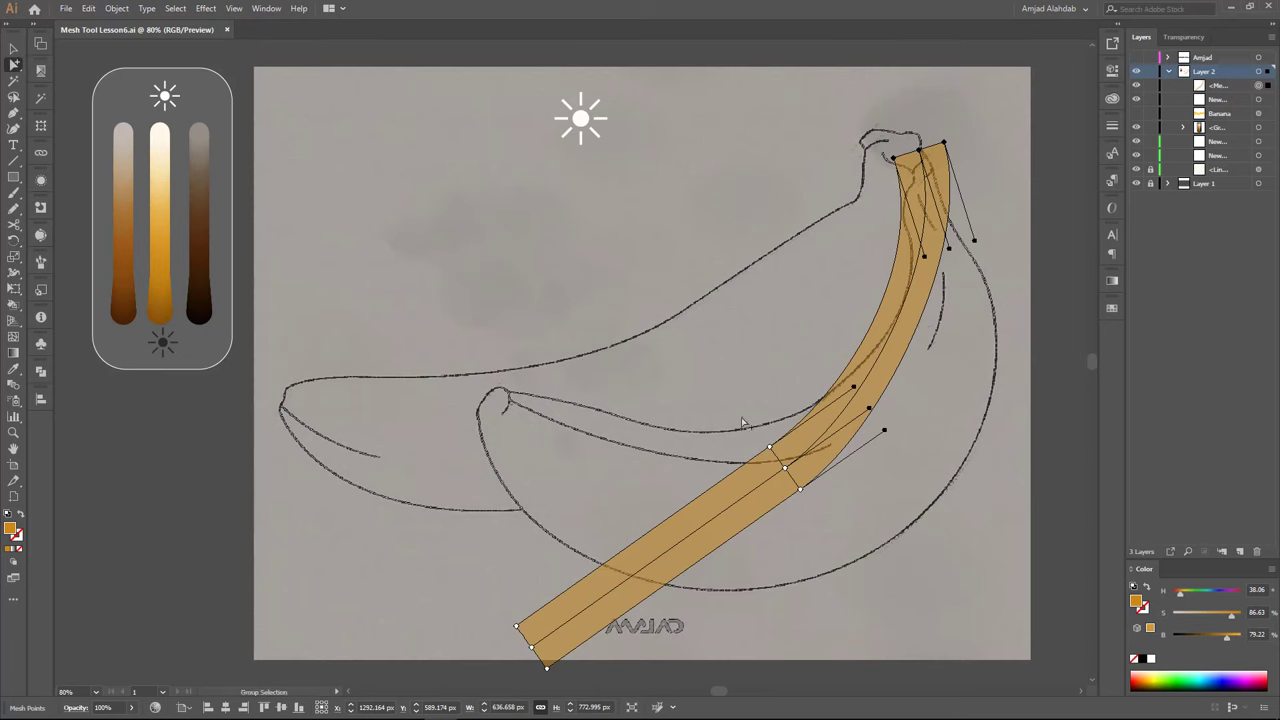
{"action": "left_click_drag", "start_coordinate": [800, 489], "coordinate": [855, 508]}
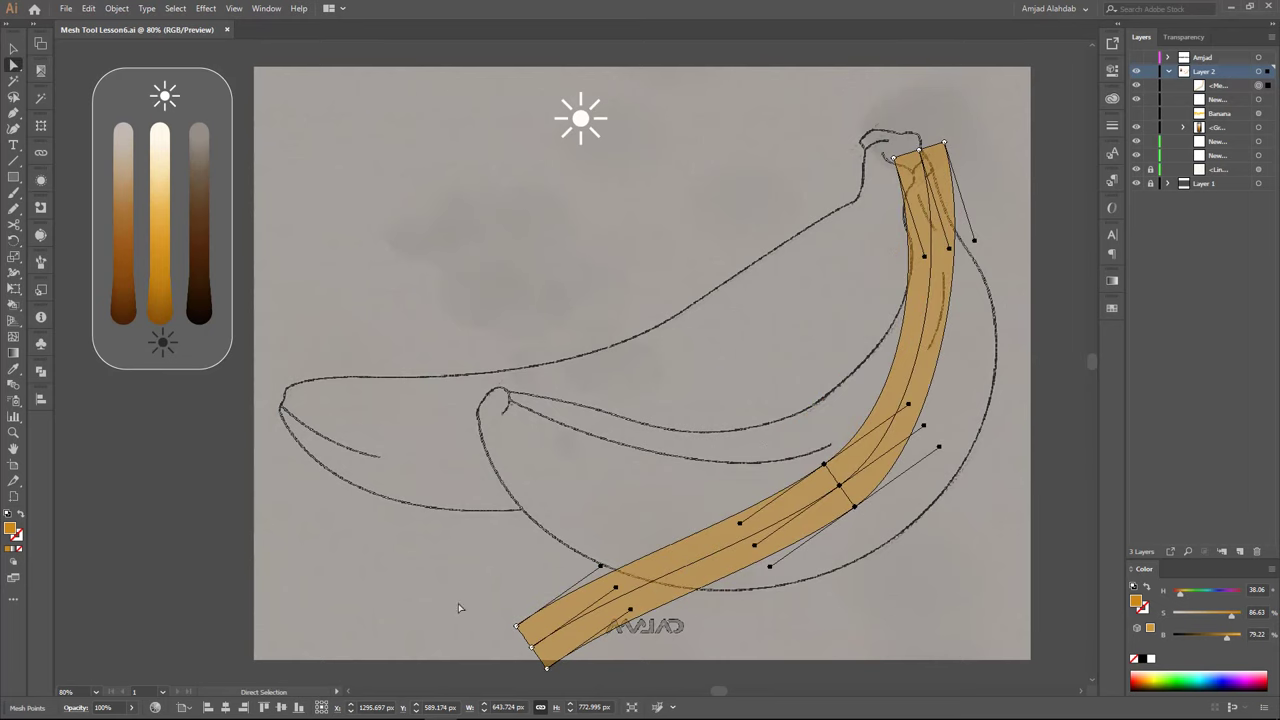
{"action": "left_click_drag", "start_coordinate": [528, 613], "coordinate": [493, 393]}
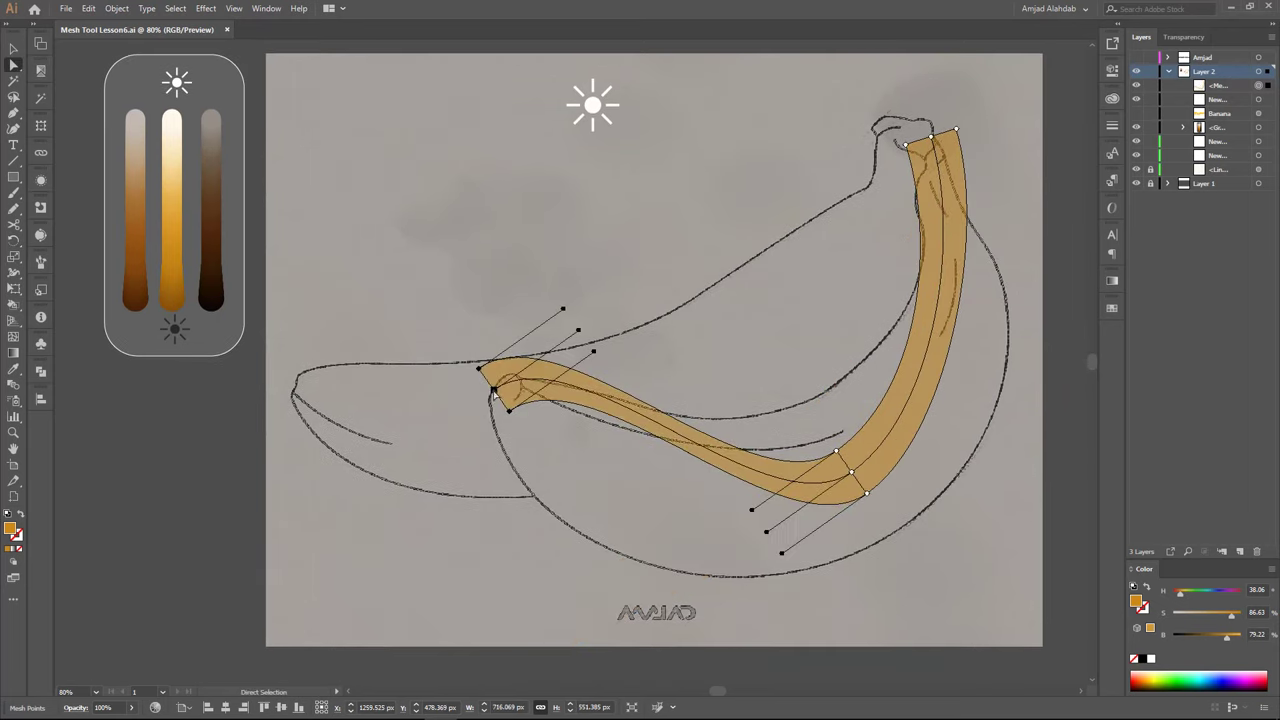
{"action": "mouse_move", "coordinate": [612, 406]}
{"action": "left_mouse_down"}
{"action": "mouse_move", "coordinate": [471, 608]}
{"action": "mouse_move", "coordinate": [636, 482]}
{"action": "left_mouse_up"}
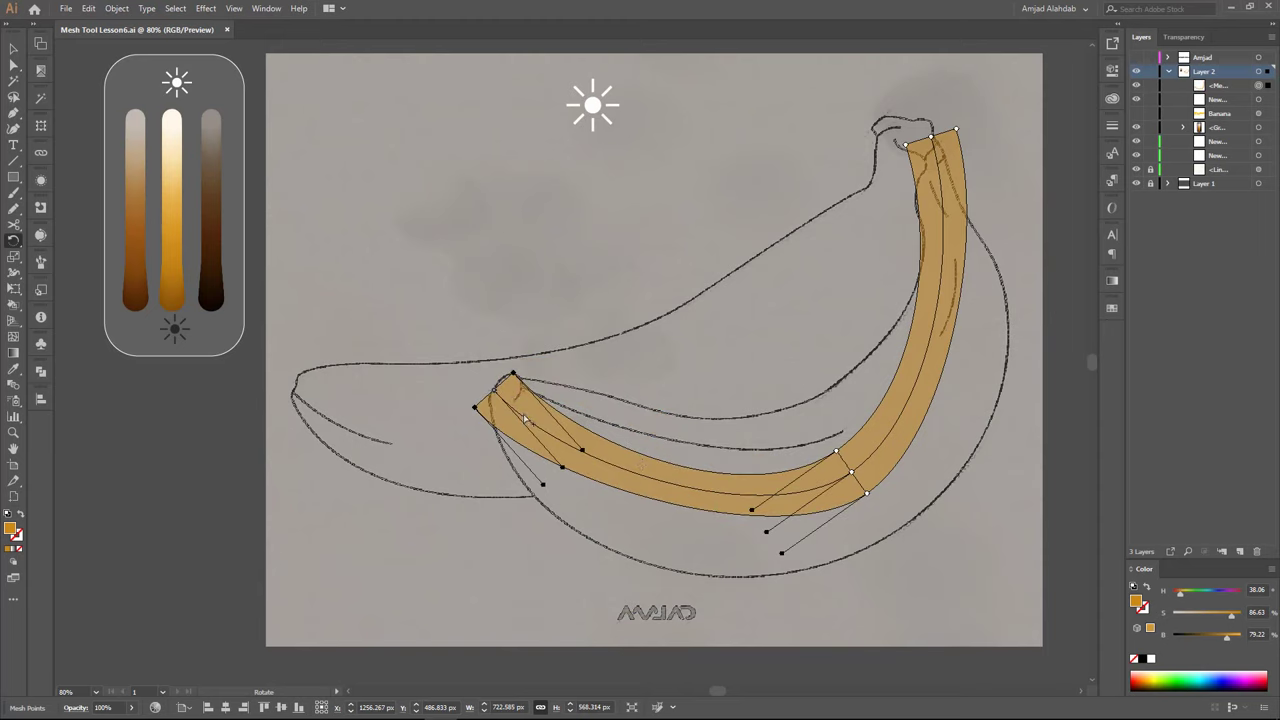
Drag the mesh's edge points and handles to match the banana outline and left tip
{"action": "left_click_drag", "start_coordinate": [781, 553], "coordinate": [808, 405]}
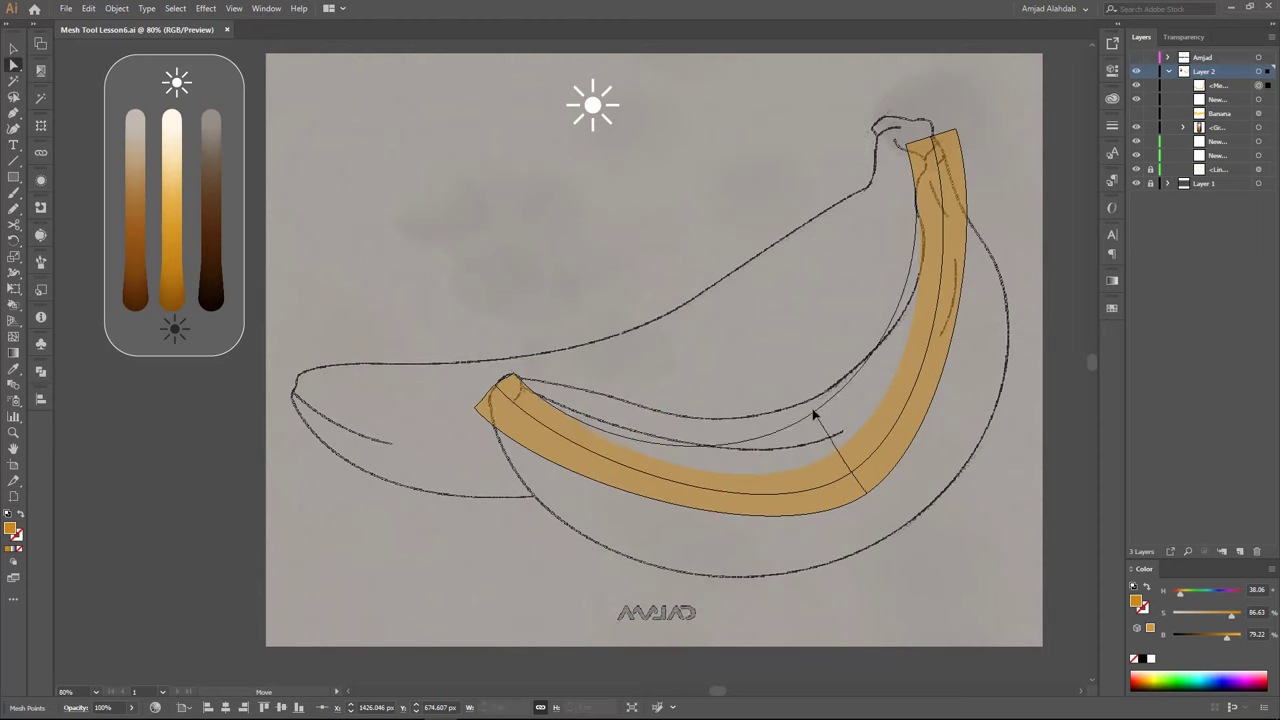
{"action": "left_click_drag", "start_coordinate": [864, 492], "coordinate": [884, 538]}
{"action": "mouse_move", "coordinate": [478, 407]}
{"action": "left_mouse_down"}
{"action": "mouse_move", "coordinate": [585, 428]}
{"action": "mouse_move", "coordinate": [541, 432]}
{"action": "left_mouse_up"}
{"action": "left_click", "coordinate": [513, 375]}
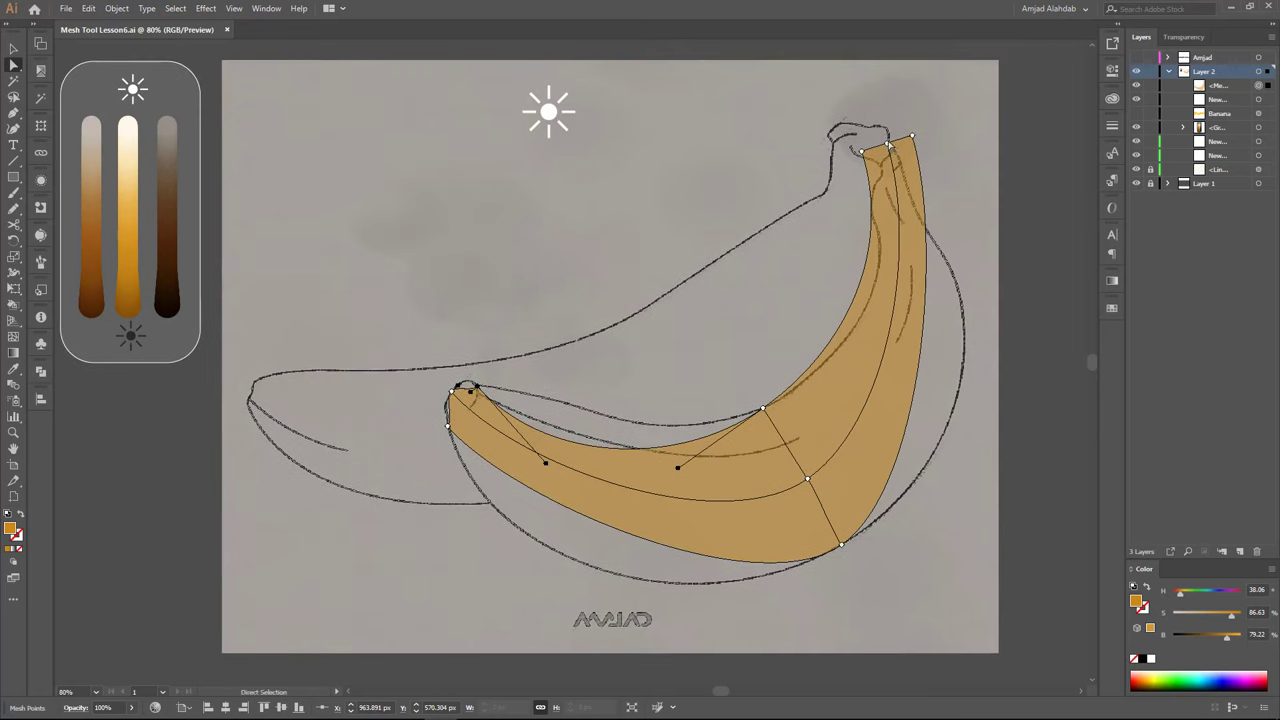
{"action": "left_click_drag", "start_coordinate": [888, 145], "coordinate": [859, 162]}
{"action": "left_click", "coordinate": [807, 482]}
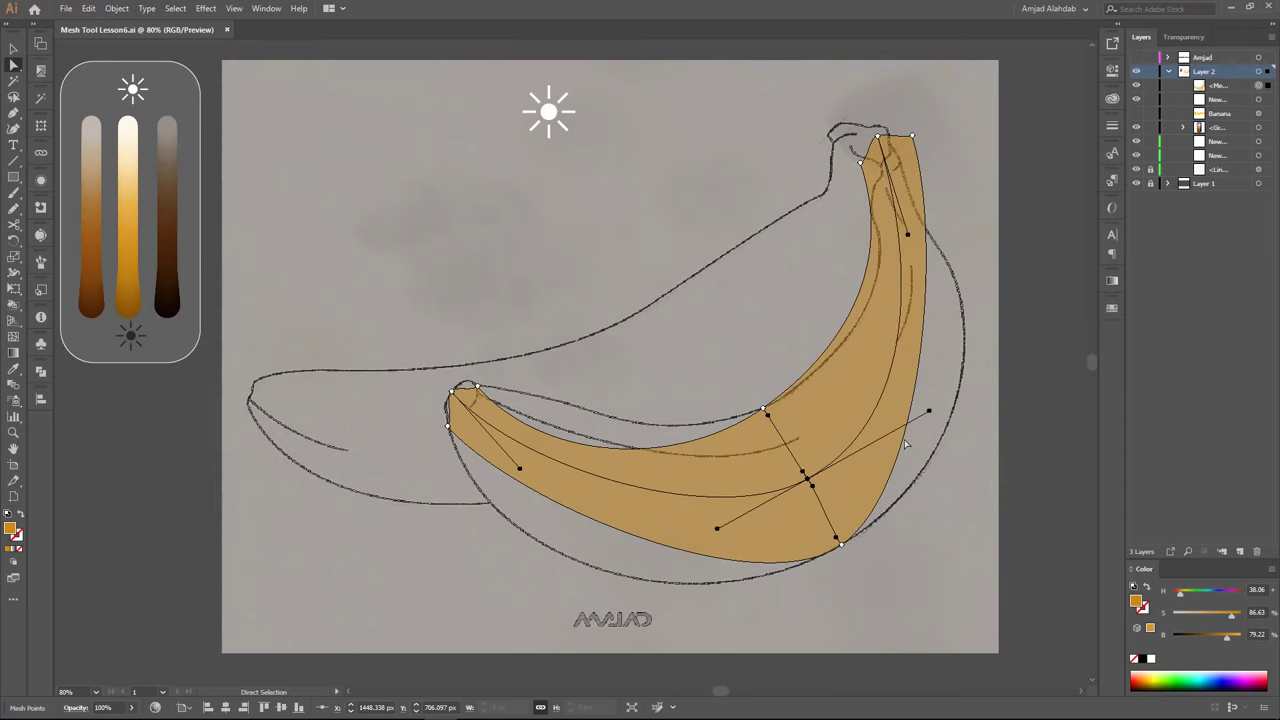
{"action": "left_click_drag", "start_coordinate": [925, 205], "coordinate": [942, 237]}
{"action": "left_click", "coordinate": [470, 389]}
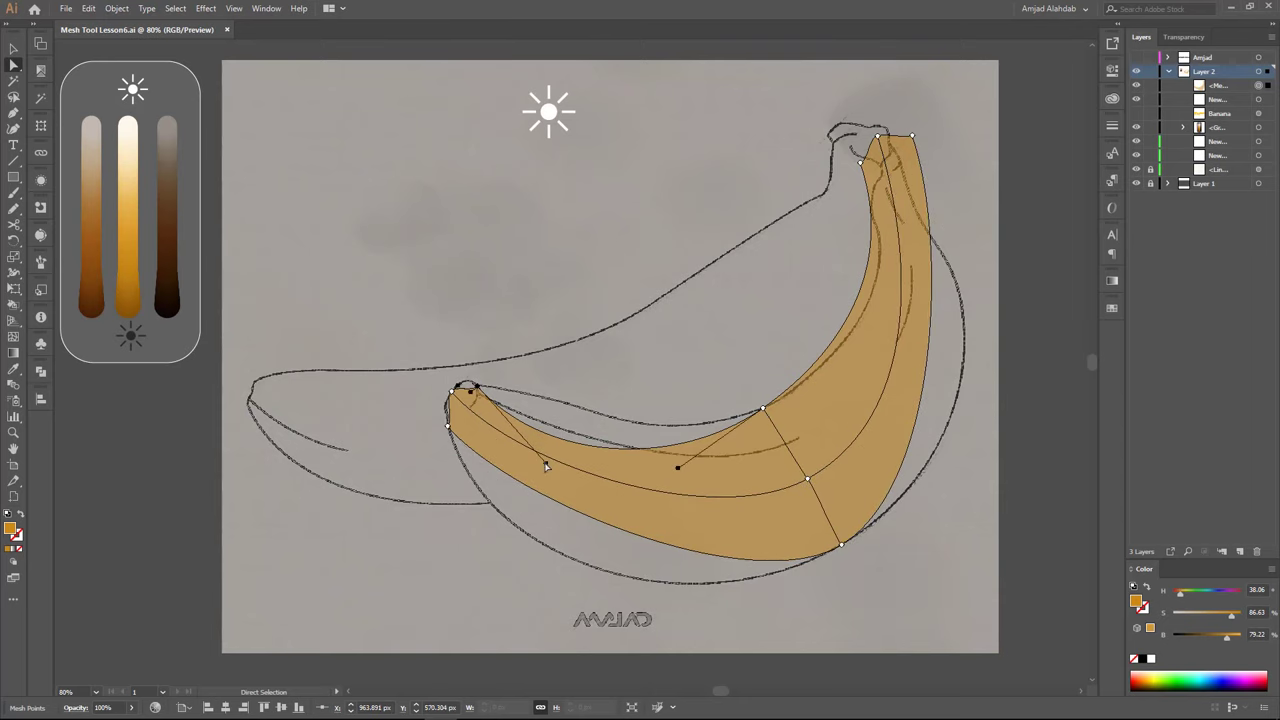
{"action": "left_click_drag", "start_coordinate": [543, 457], "coordinate": [494, 379]}
Add a mesh line near the banana tip and slide its new points onto the outline
{"action": "scroll", "coordinate": [494, 379], "scroll_direction": "up", "scroll_amount": 3}
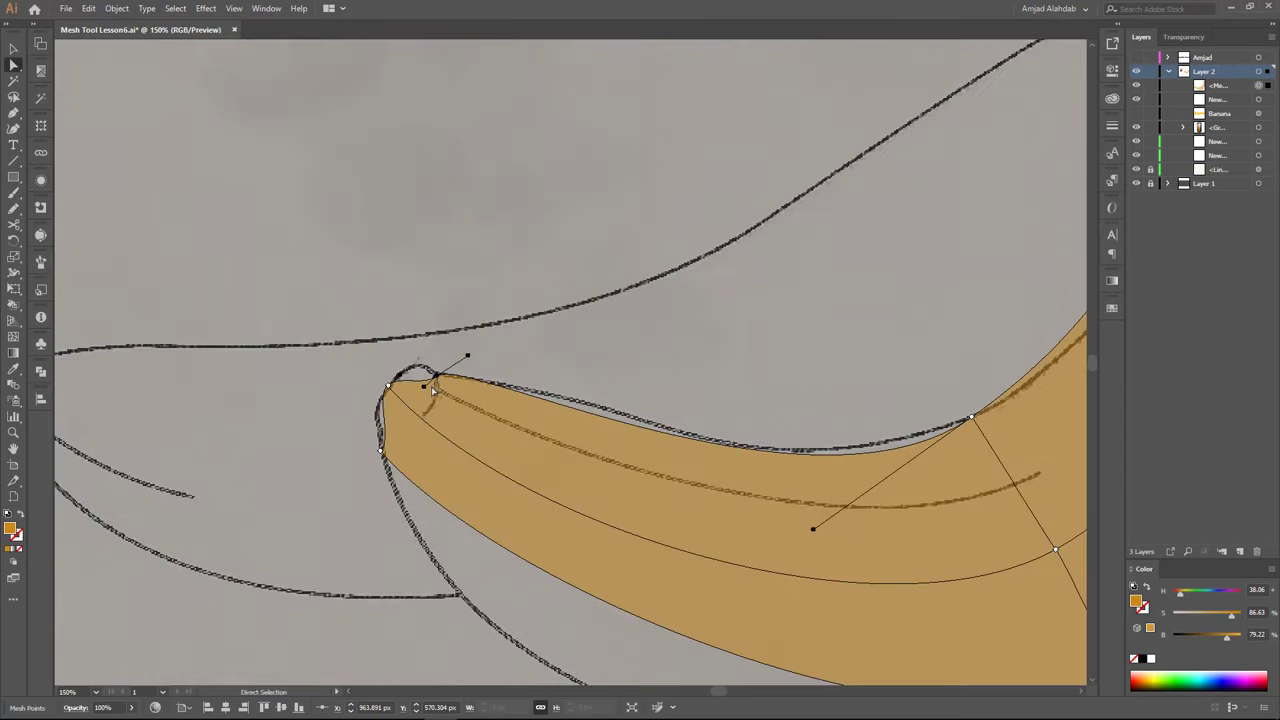
{"action": "left_click", "coordinate": [380, 448]}
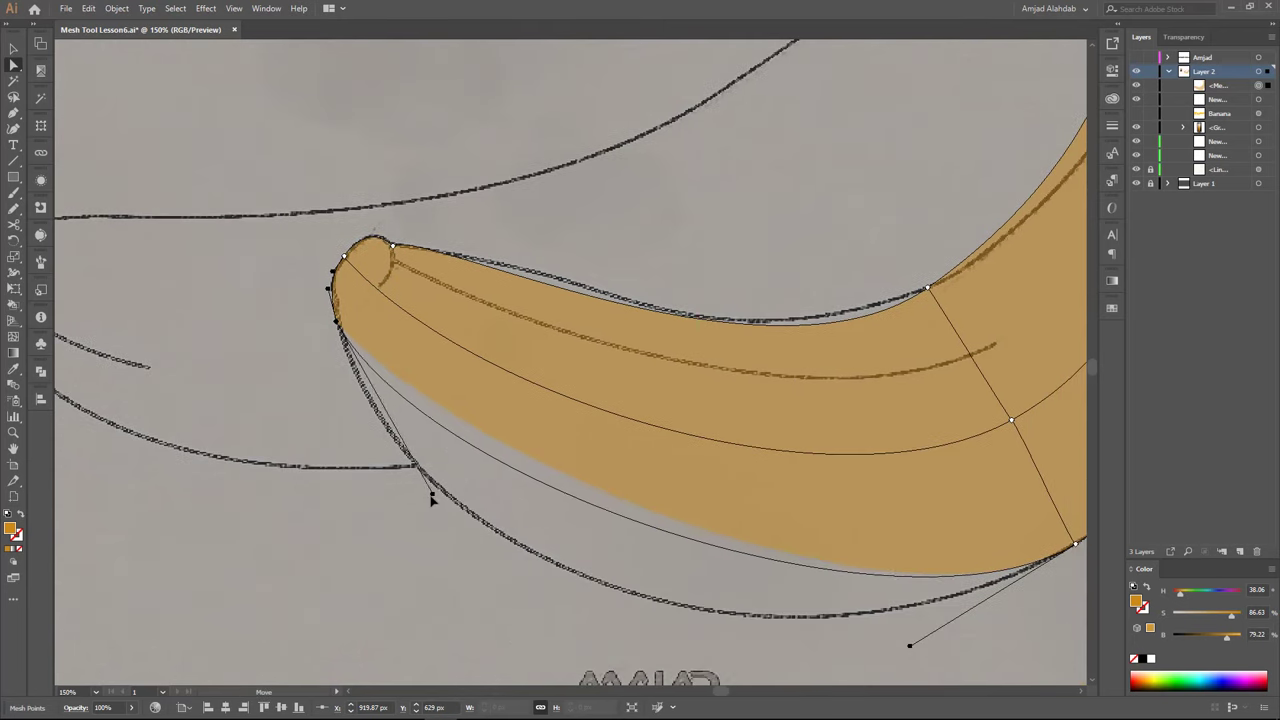
{"action": "left_click", "coordinate": [16, 334]}
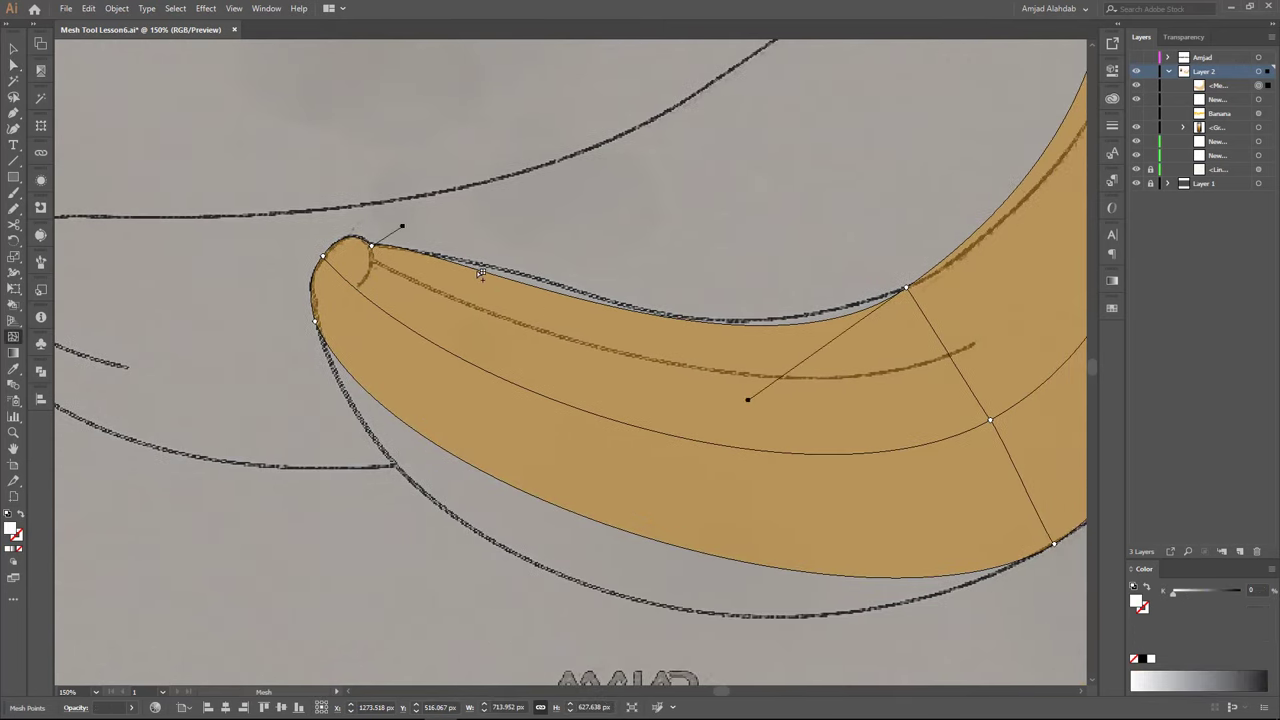
{"action": "left_click", "coordinate": [435, 345]}
{"action": "key", "text": "a"}
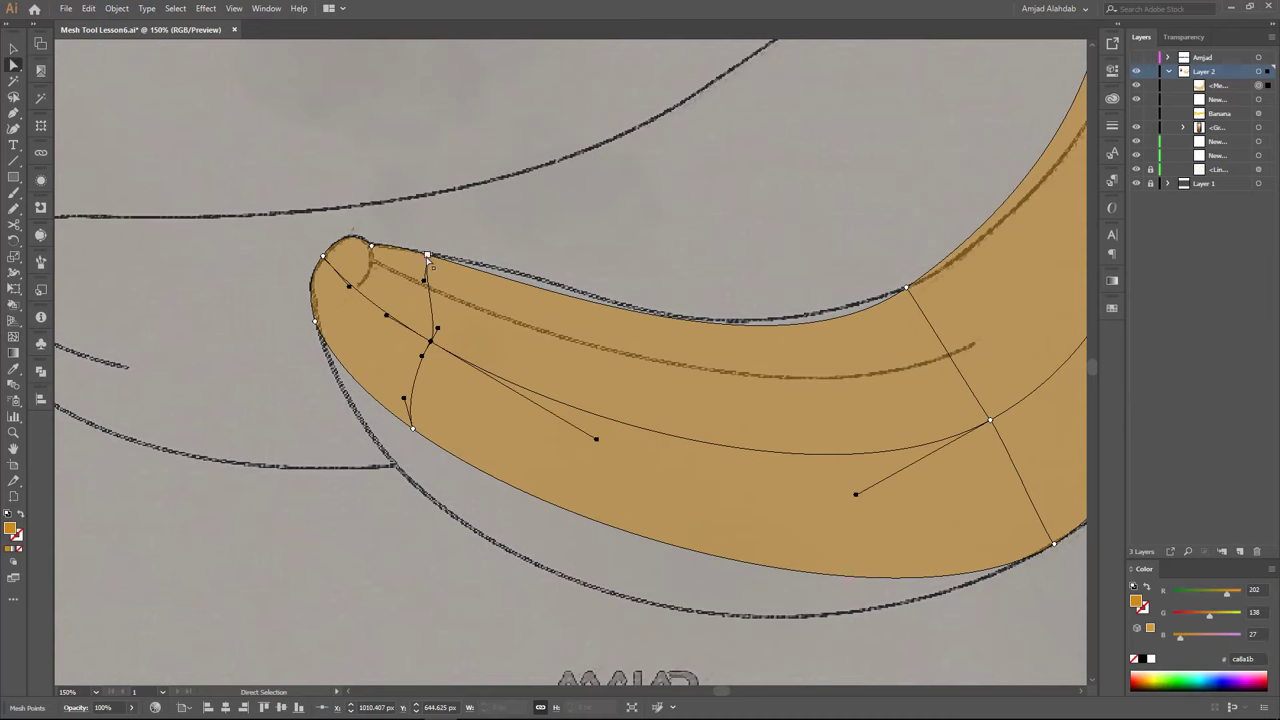
{"action": "left_click_drag", "start_coordinate": [428, 258], "coordinate": [398, 247]}
{"action": "left_click_drag", "start_coordinate": [411, 428], "coordinate": [401, 449]}
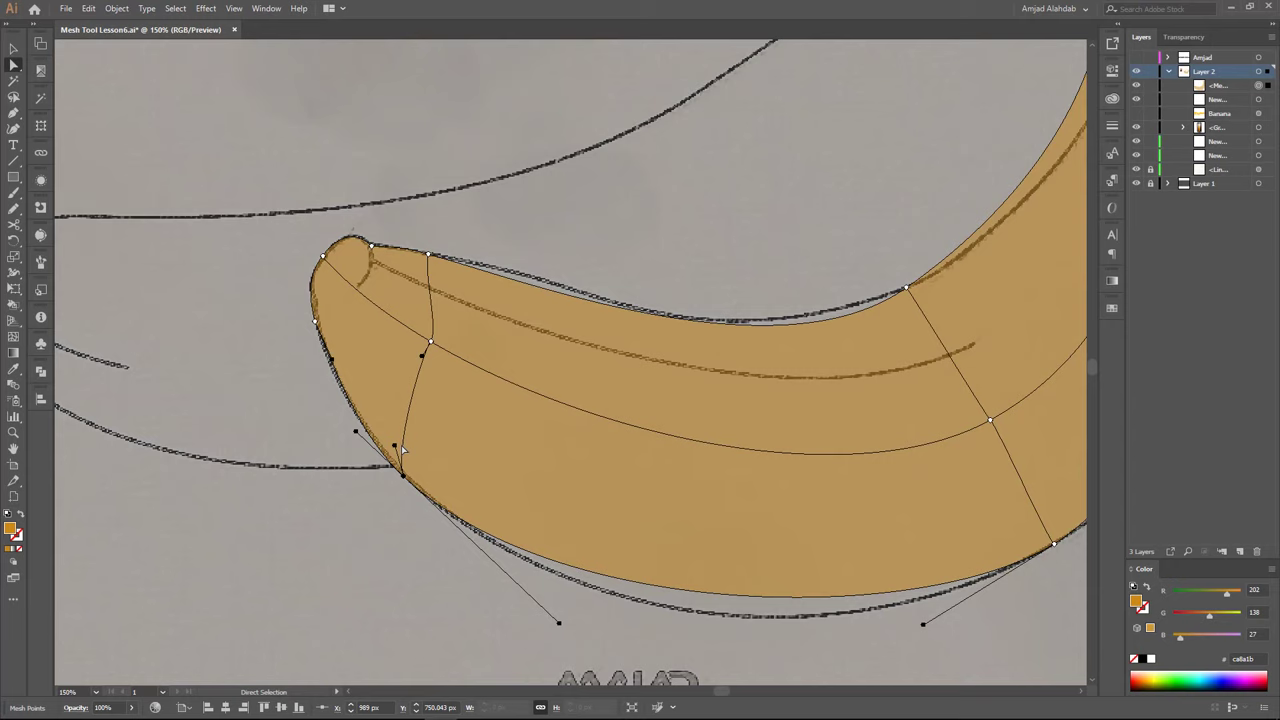
Adjust the inner and bottom-edge mesh points to follow the banana's curve
{"action": "left_click", "coordinate": [429, 350]}
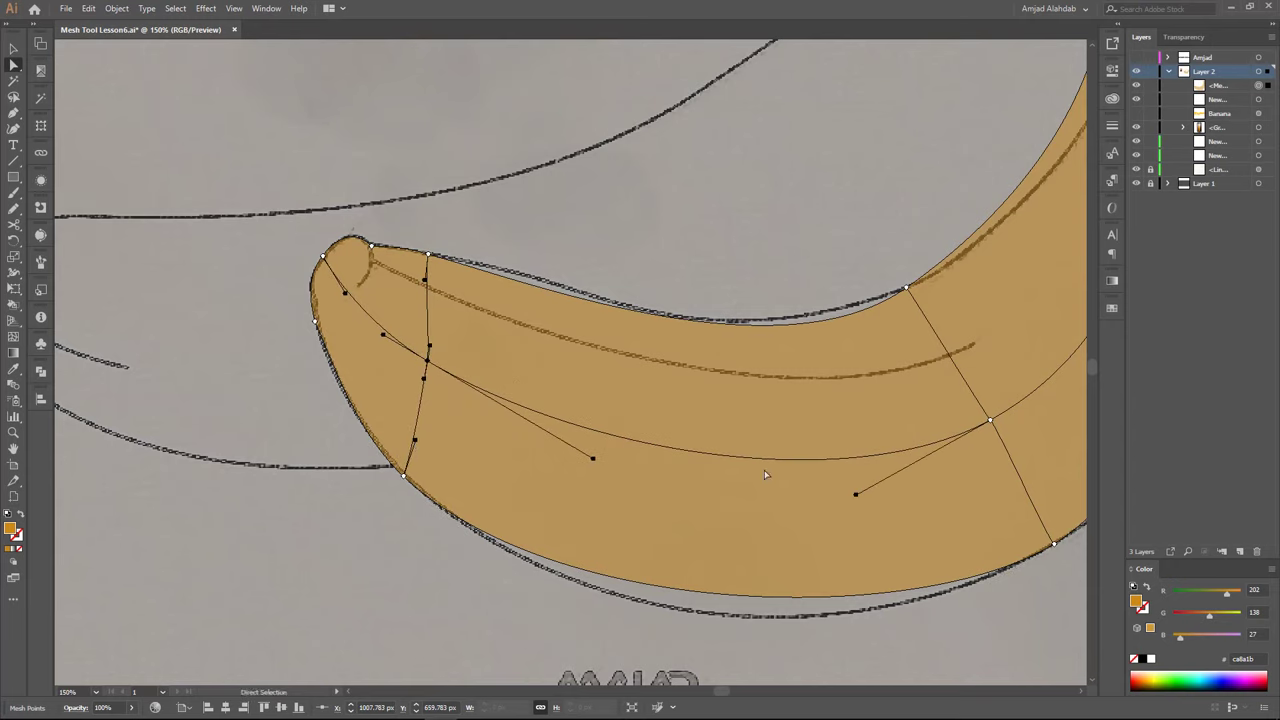
{"action": "left_click", "coordinate": [962, 509]}
{"action": "left_click_drag", "start_coordinate": [477, 600], "coordinate": [518, 625]}
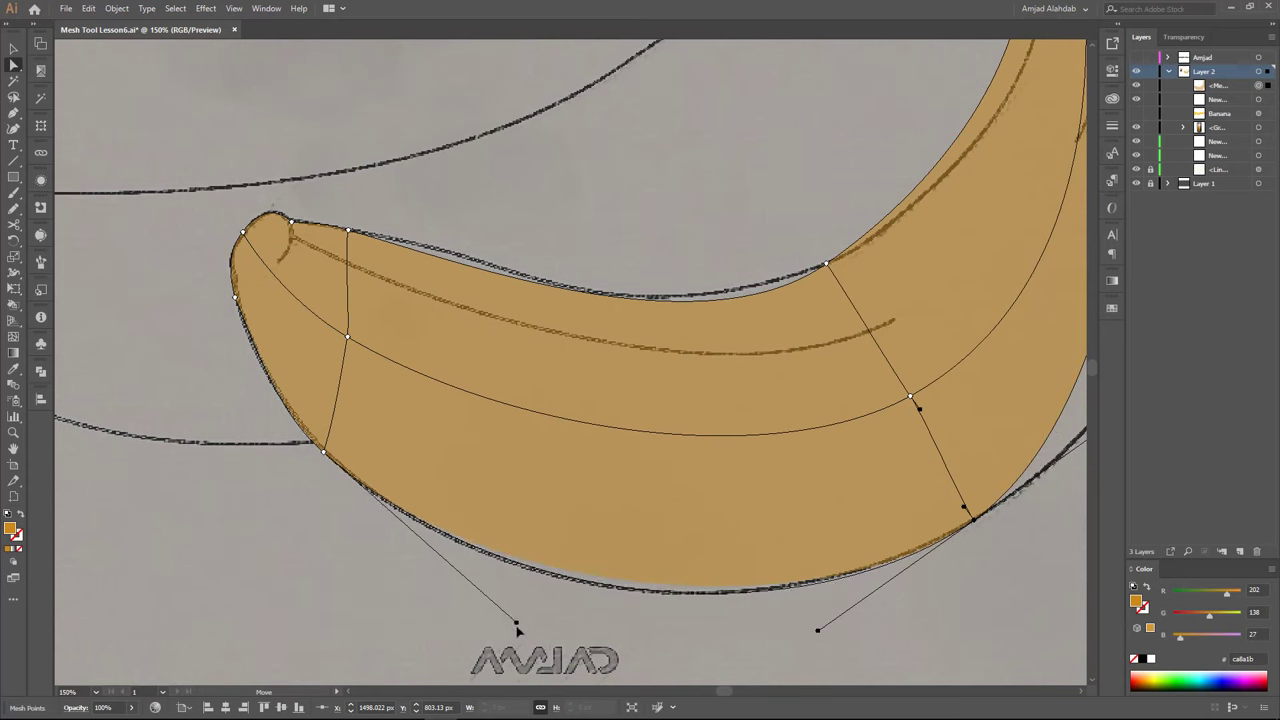
{"action": "left_click", "coordinate": [304, 244]}
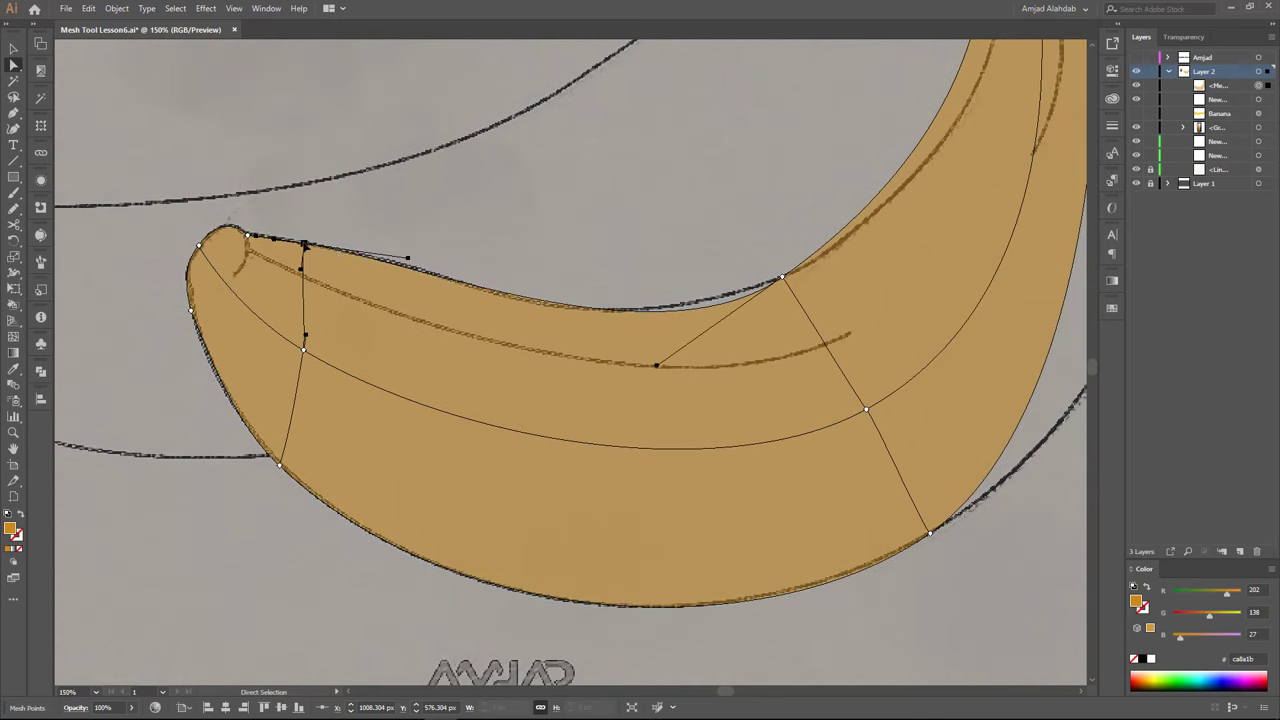
{"action": "scroll", "coordinate": [304, 245], "scroll_direction": "right", "scroll_amount": 2}
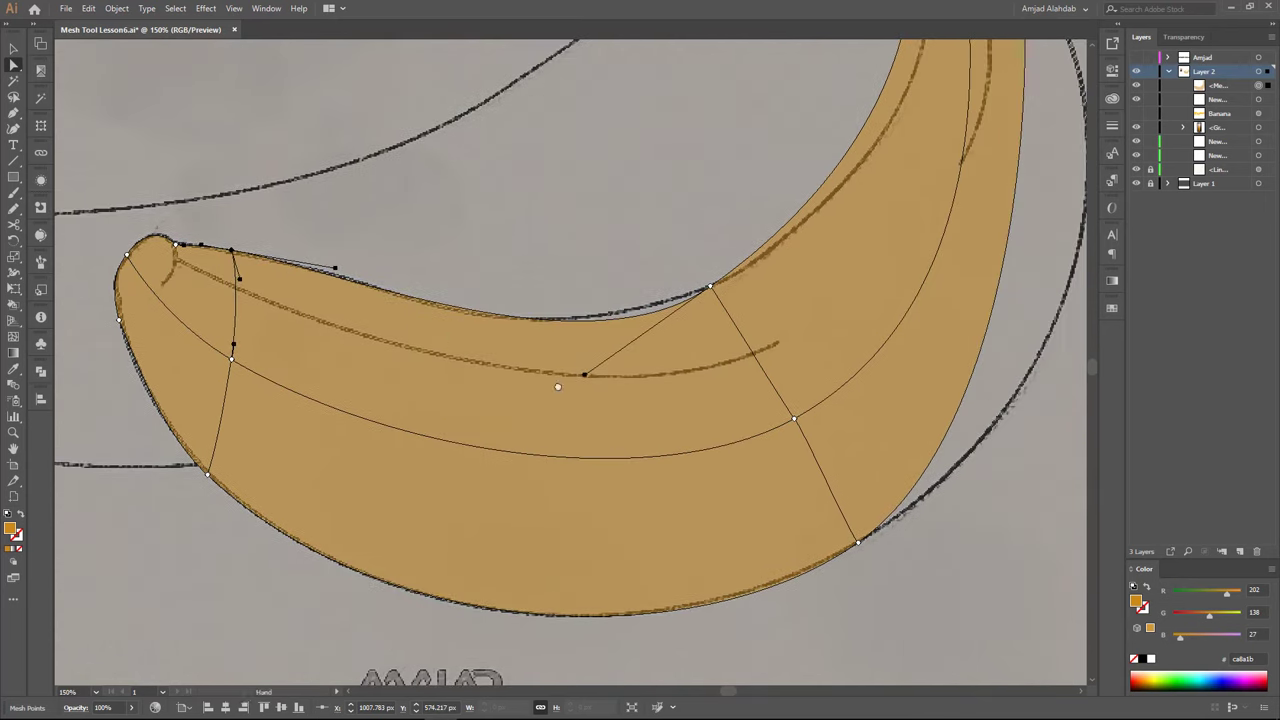
{"action": "mouse_move", "coordinate": [558, 387]}
{"action": "left_mouse_down"}
{"action": "mouse_move", "coordinate": [544, 413]}
{"action": "mouse_move", "coordinate": [538, 374]}
{"action": "left_mouse_up"}
{"action": "left_click", "coordinate": [695, 313]}
{"action": "scroll", "coordinate": [481, 414], "scroll_direction": "up", "scroll_amount": 3}
{"action": "left_click_drag", "start_coordinate": [510, 451], "coordinate": [539, 324]}
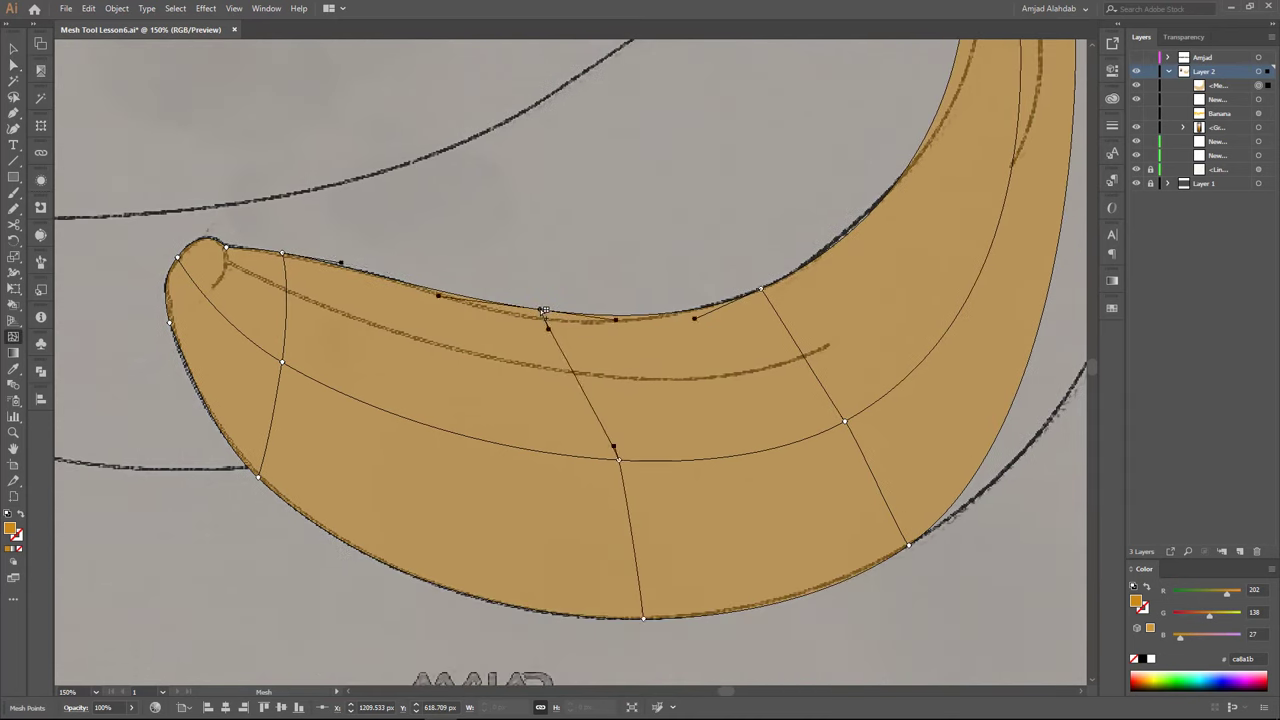
{"action": "left_click_drag", "start_coordinate": [618, 460], "coordinate": [605, 458]}
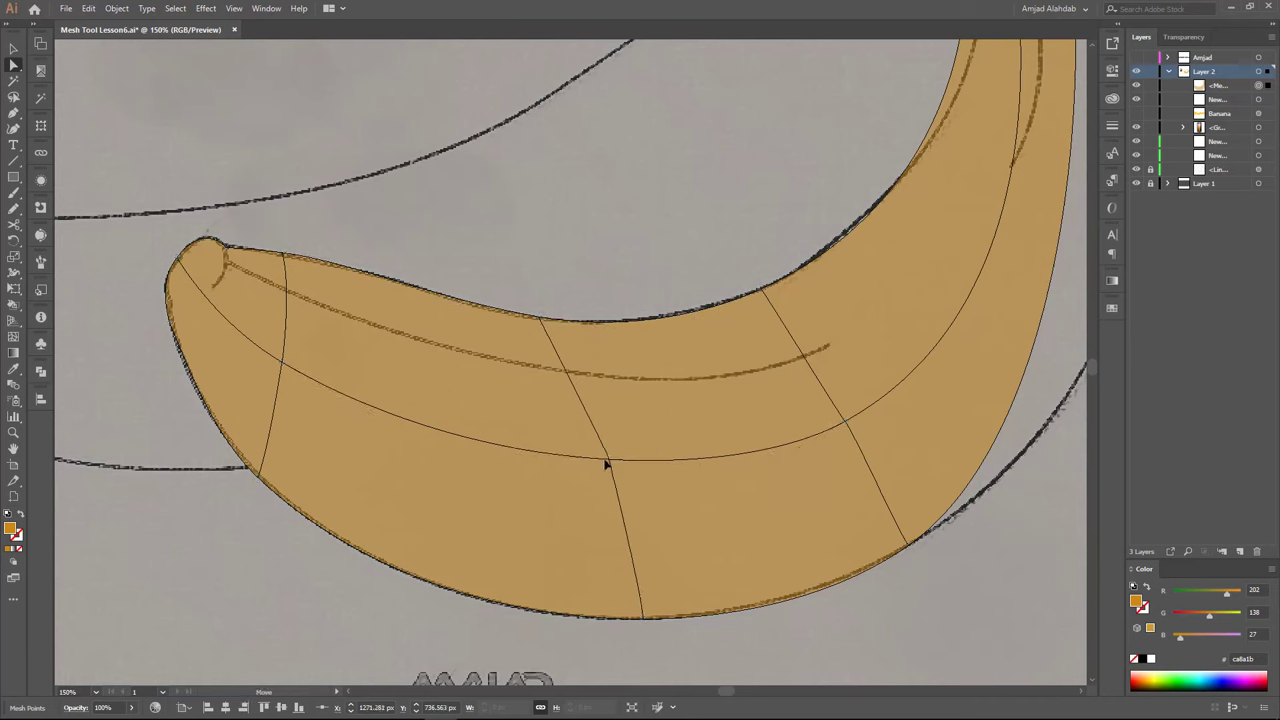
{"action": "left_click_drag", "start_coordinate": [829, 495], "coordinate": [779, 515]}
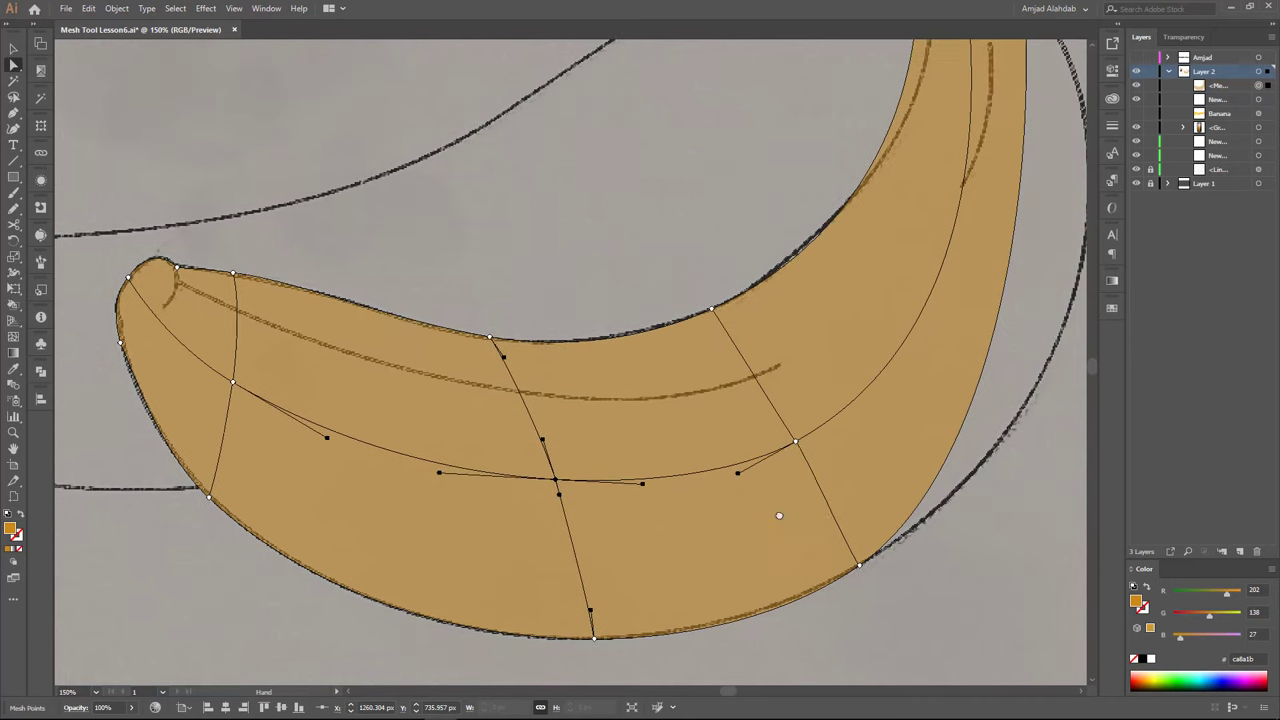
Add another mesh line near the tip and stretch it along the upper highlight stroke
{"action": "left_click", "coordinate": [243, 313]}
{"action": "key", "text": "a"}
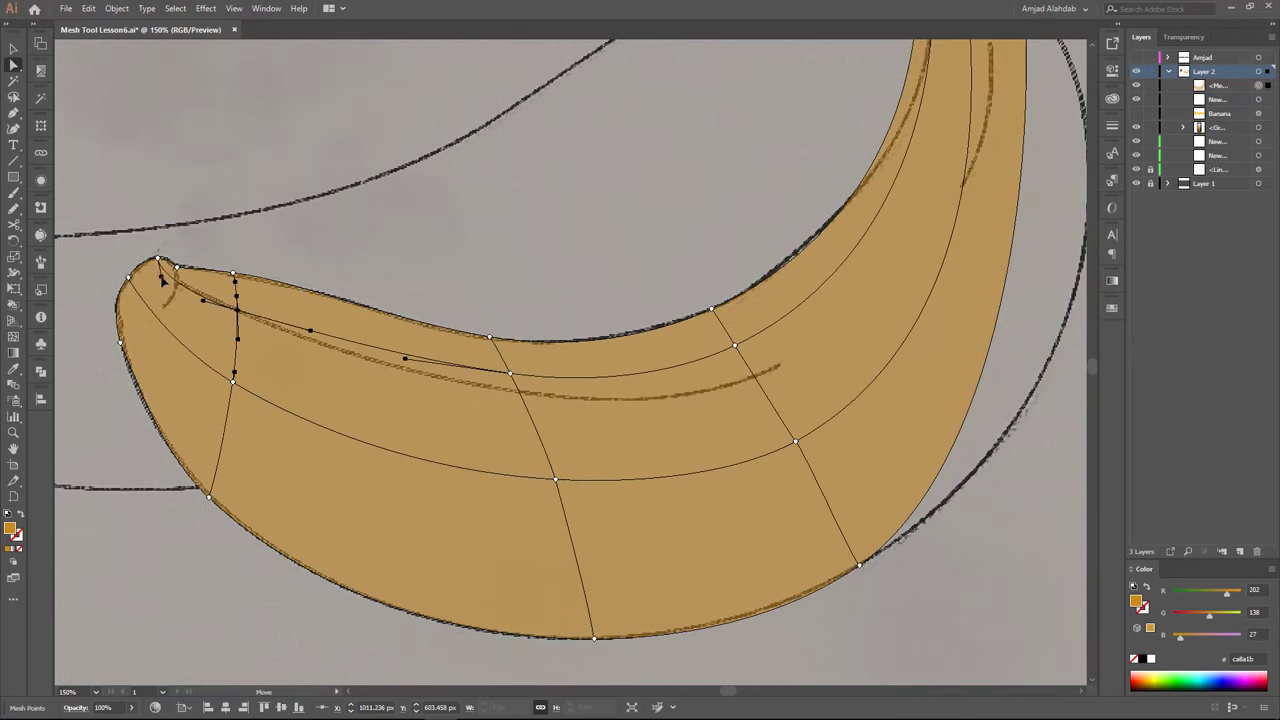
{"action": "left_click_drag", "start_coordinate": [511, 374], "coordinate": [514, 391]}
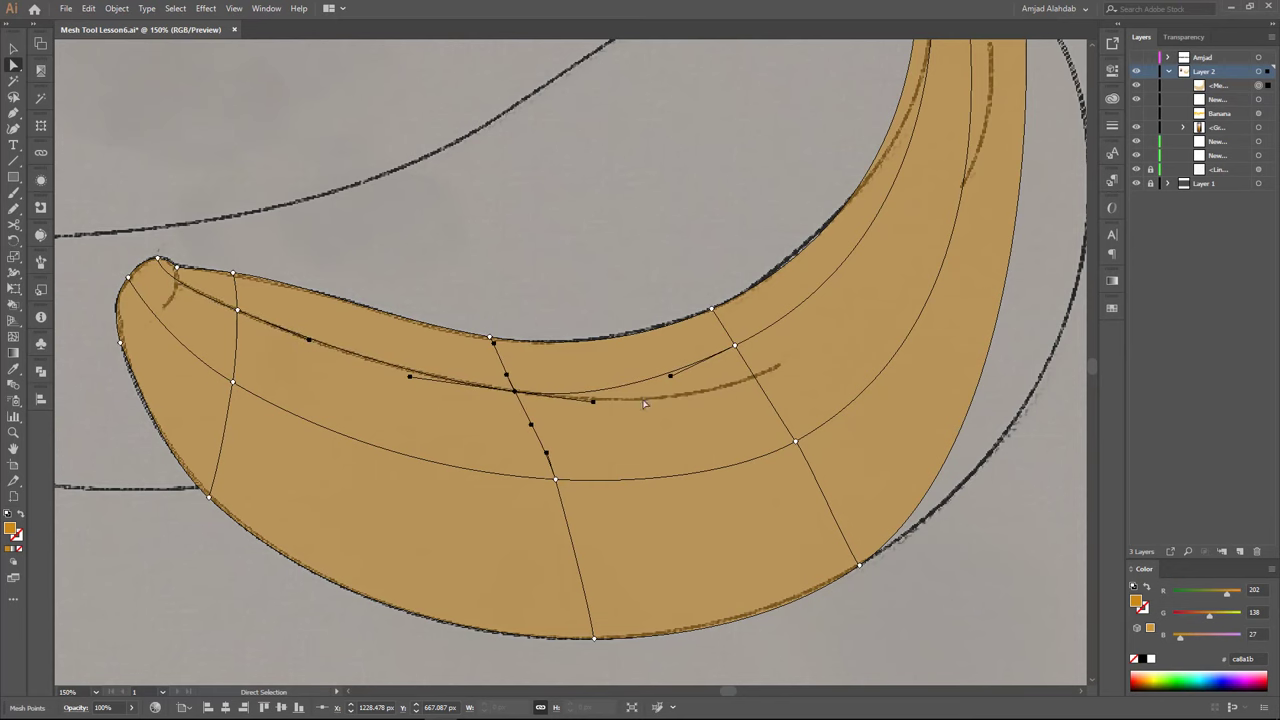
{"action": "mouse_move", "coordinate": [740, 348]}
{"action": "left_mouse_down"}
{"action": "mouse_move", "coordinate": [757, 374]}
{"action": "mouse_move", "coordinate": [685, 452]}
{"action": "left_mouse_up"}
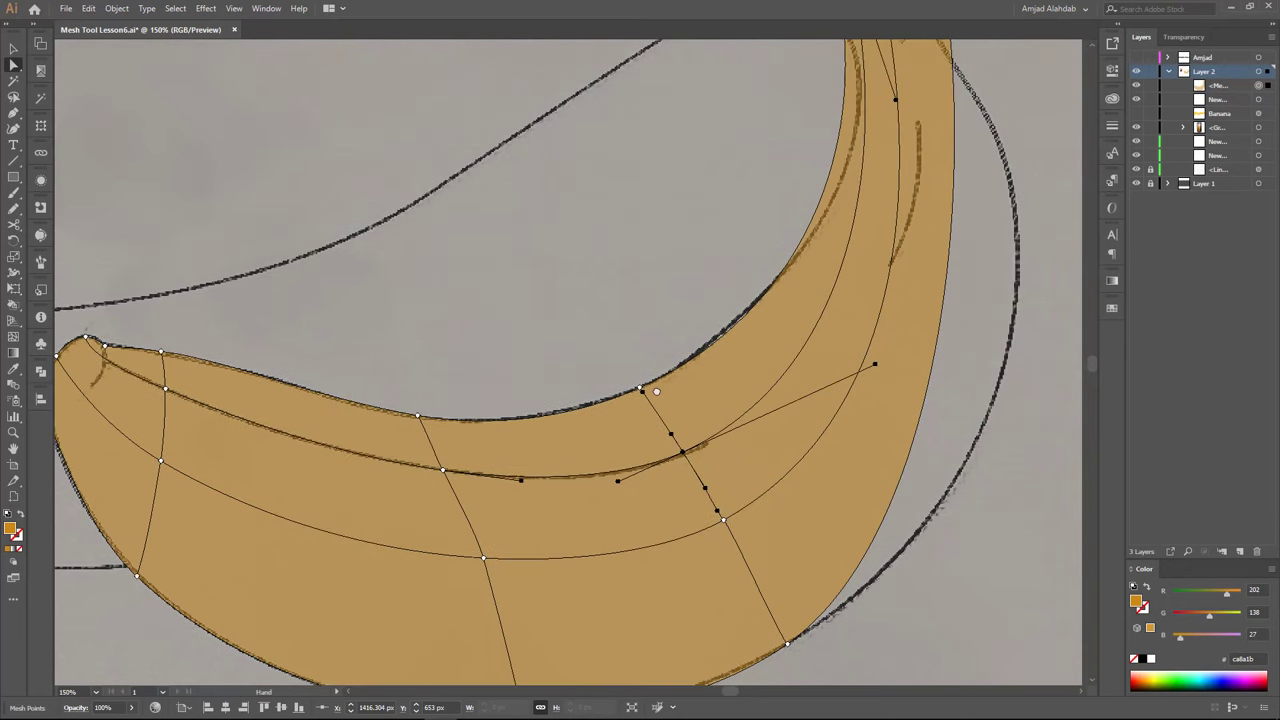
{"action": "left_click_drag", "start_coordinate": [656, 391], "coordinate": [786, 340]}
{"action": "left_click", "coordinate": [548, 366]}
{"action": "left_click_drag", "start_coordinate": [625, 383], "coordinate": [738, 413]}
Pull the tip mesh points so the mesh lines curve around the rounded end
{"action": "key", "text": "u"}
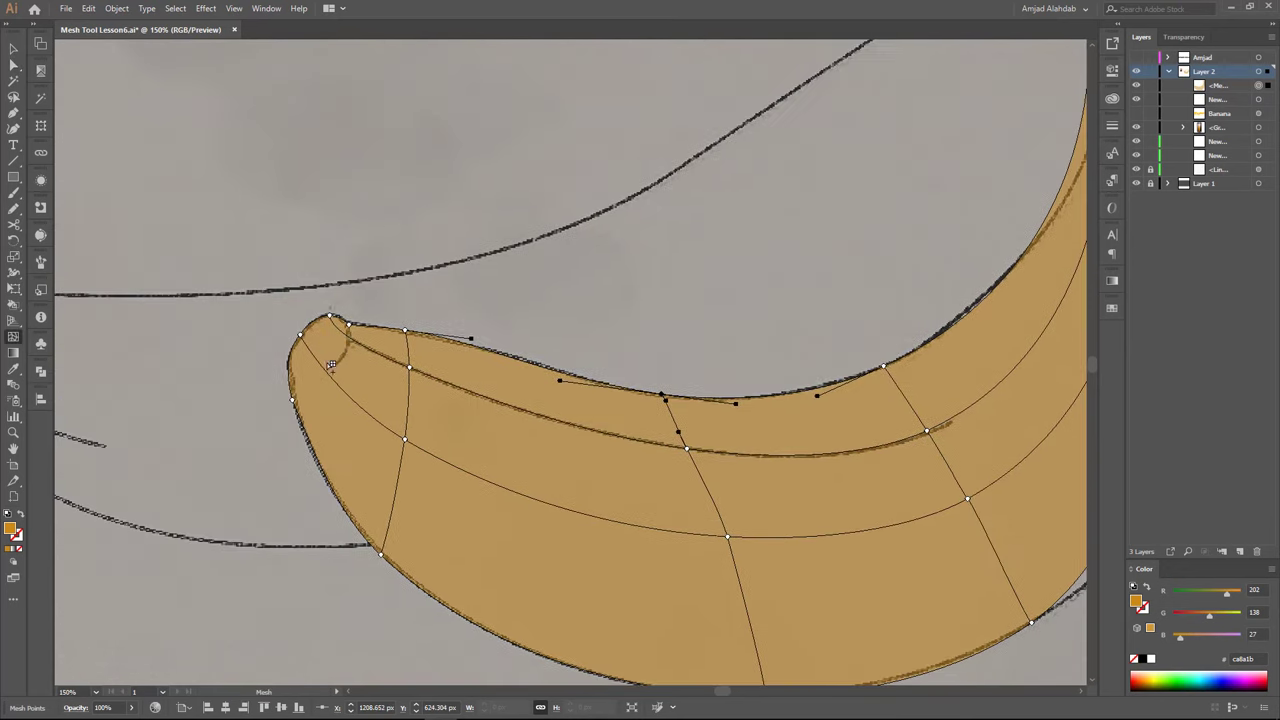
{"action": "left_click", "coordinate": [313, 348]}
{"action": "scroll", "coordinate": [325, 361], "scroll_direction": "up", "scroll_amount": 2}
{"action": "mouse_move", "coordinate": [320, 370]}
{"action": "left_mouse_down"}
{"action": "mouse_move", "coordinate": [320, 462]}
{"action": "mouse_move", "coordinate": [310, 350]}
{"action": "left_mouse_up"}
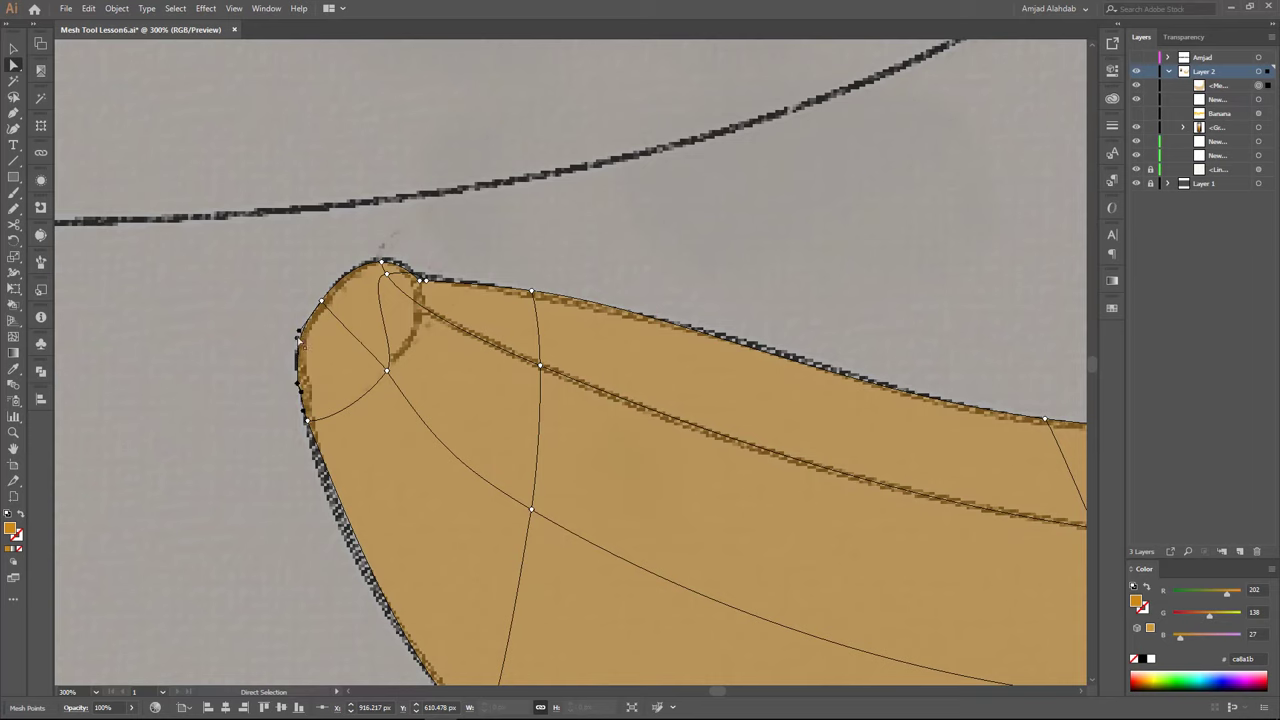
{"action": "left_click", "coordinate": [312, 422]}
{"action": "left_click_drag", "start_coordinate": [391, 343], "coordinate": [420, 298]}
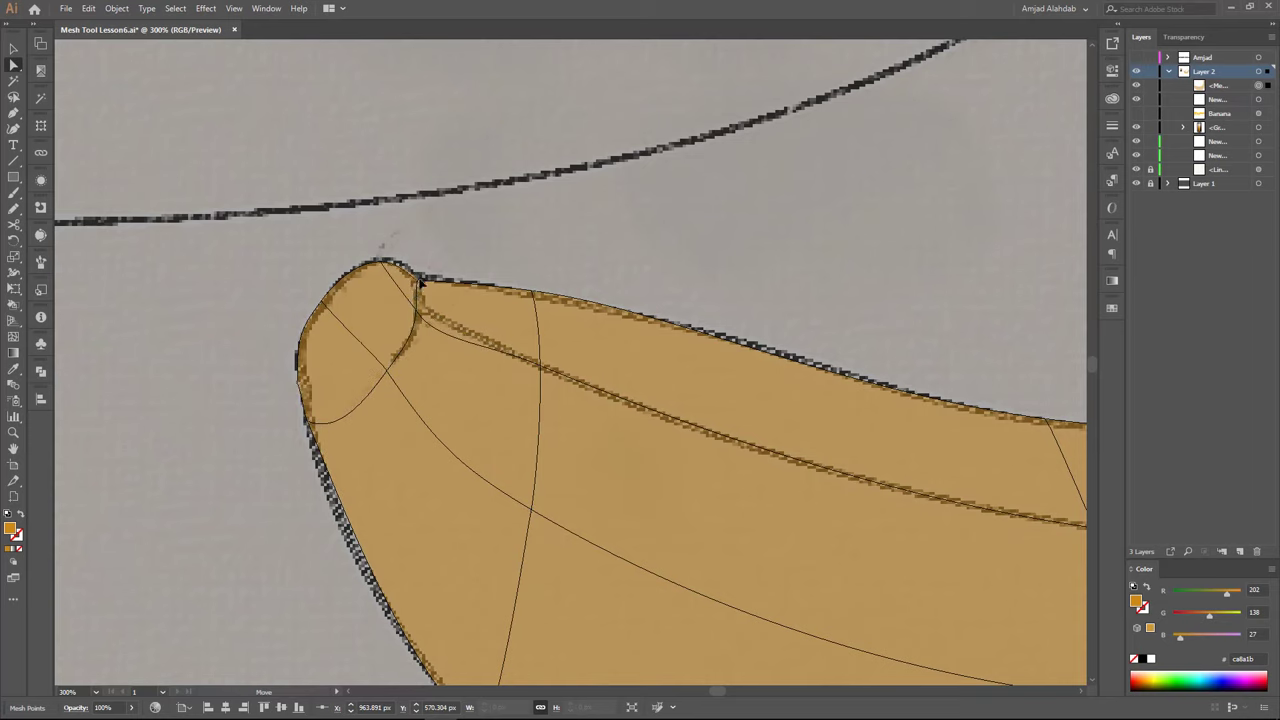
Set Layer 2's colour to Green in Layer Options so mesh lines show green
{"action": "scroll", "coordinate": [422, 281], "scroll_direction": "up", "scroll_amount": 3}
{"action": "double_click", "coordinate": [1231, 72]}
{"action": "left_click", "coordinate": [849, 209]}
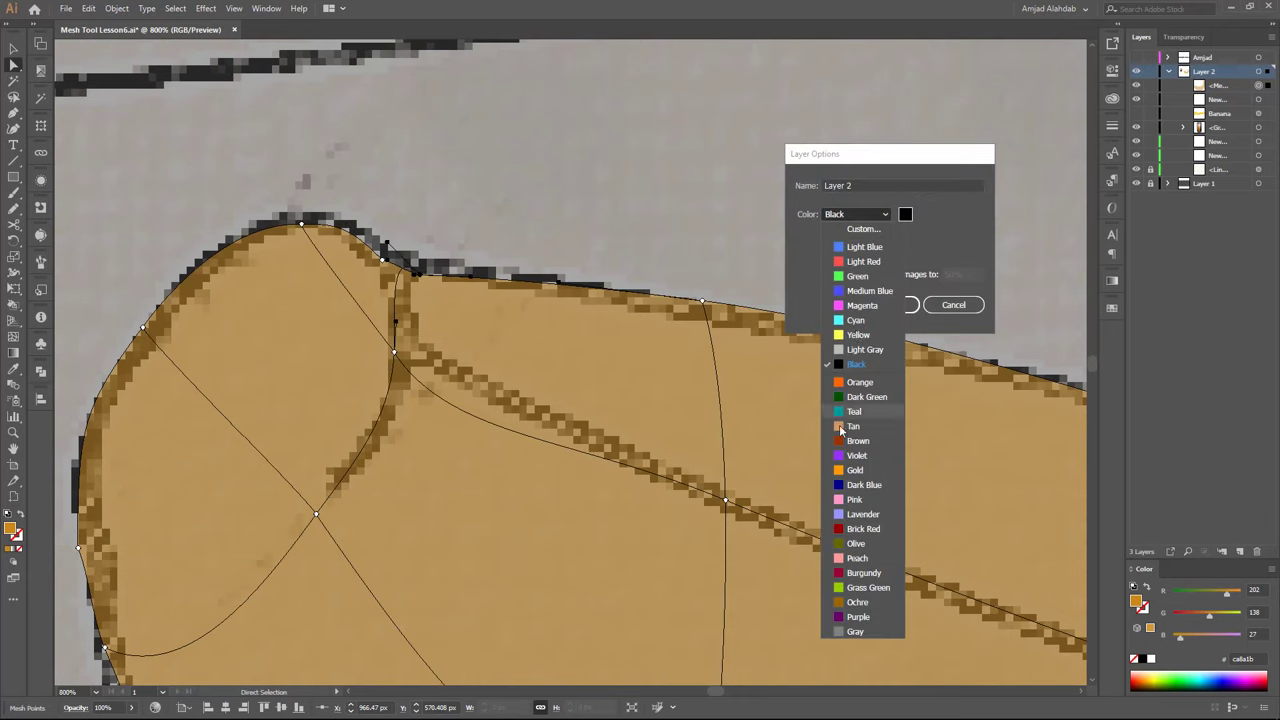
{"action": "left_click", "coordinate": [865, 277]}
{"action": "left_click", "coordinate": [951, 303]}
Nudge the tip mesh points up and left onto the tip's outline
{"action": "left_click_drag", "start_coordinate": [383, 263], "coordinate": [346, 231]}
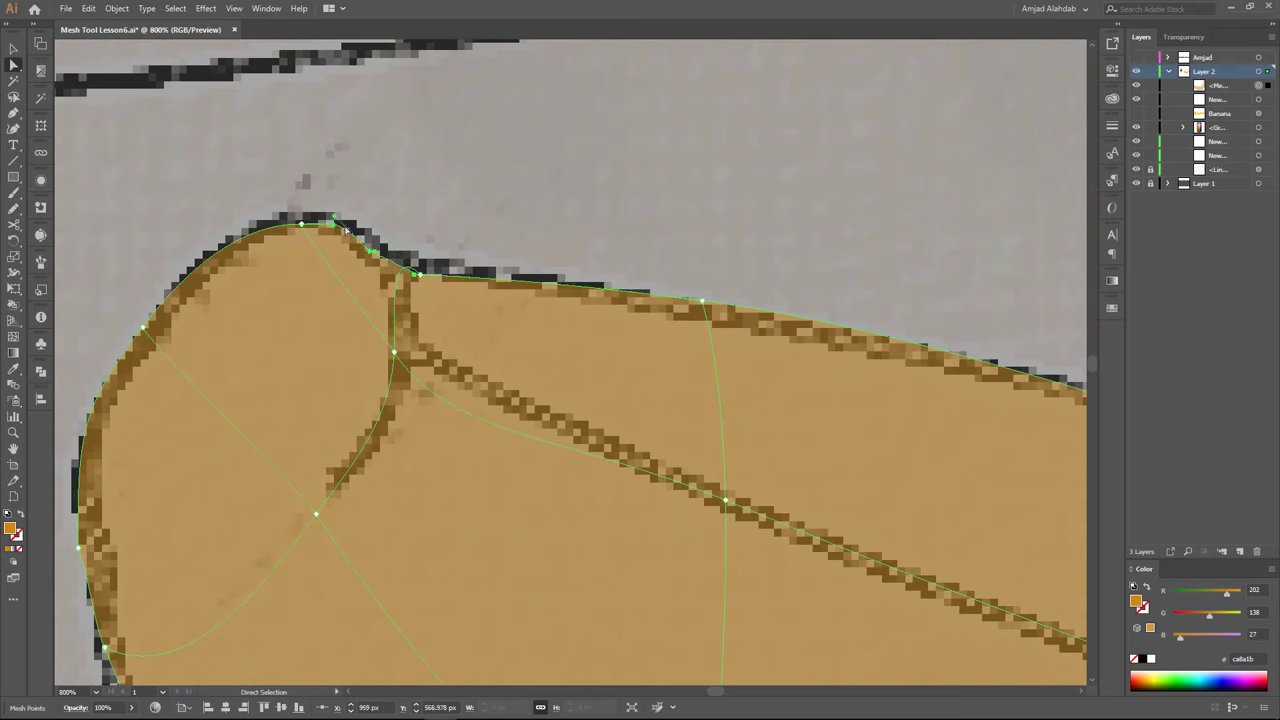
{"action": "left_click_drag", "start_coordinate": [423, 279], "coordinate": [404, 274]}
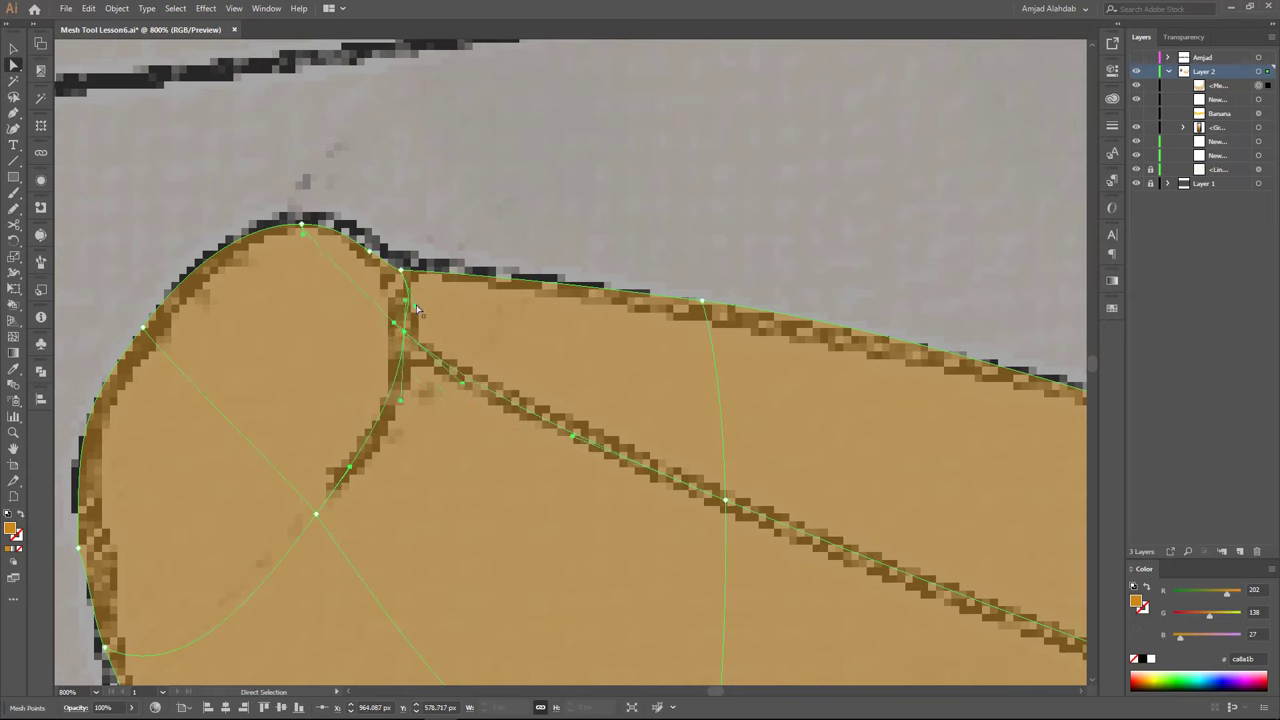
{"action": "left_click", "coordinate": [401, 271]}
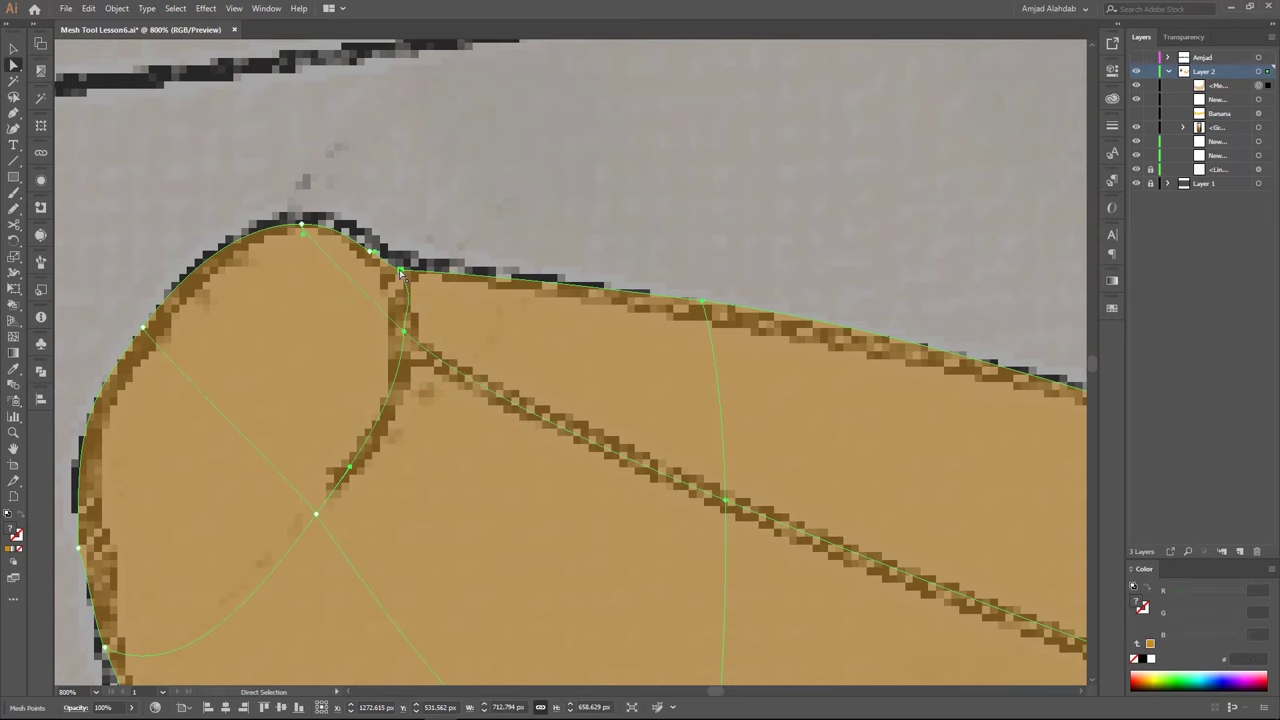
{"action": "left_click", "coordinate": [407, 347]}
{"action": "left_click", "coordinate": [304, 233]}
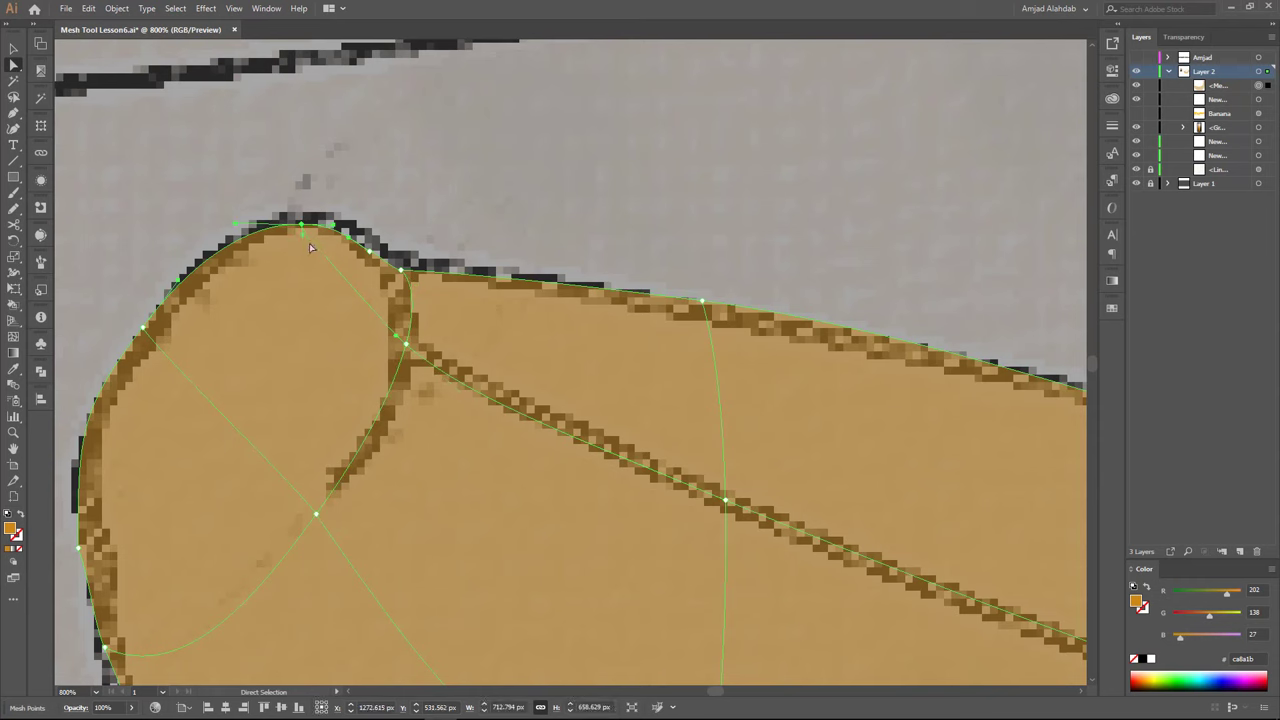
{"action": "scroll", "coordinate": [290, 270], "scroll_direction": "down", "scroll_amount": 2}
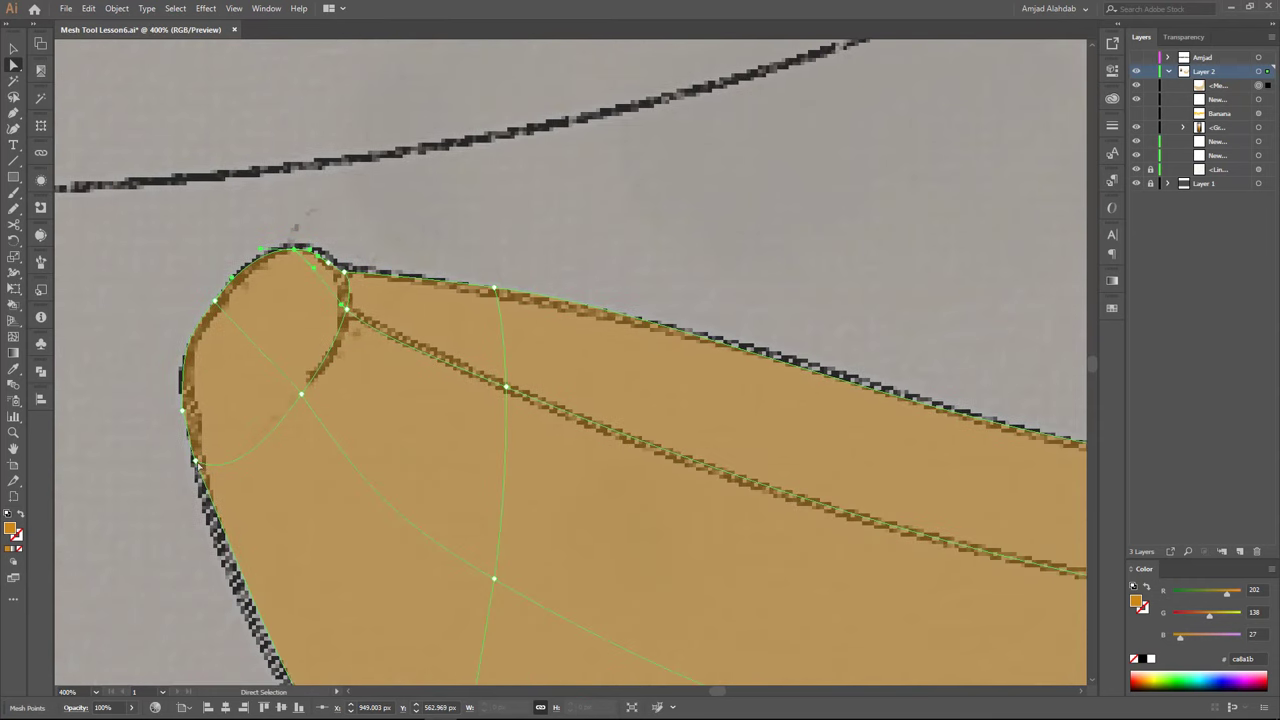
{"action": "scroll", "coordinate": [304, 300], "scroll_direction": "down", "scroll_amount": 1}
{"action": "scroll", "coordinate": [523, 374], "scroll_direction": "down", "scroll_amount": 1}
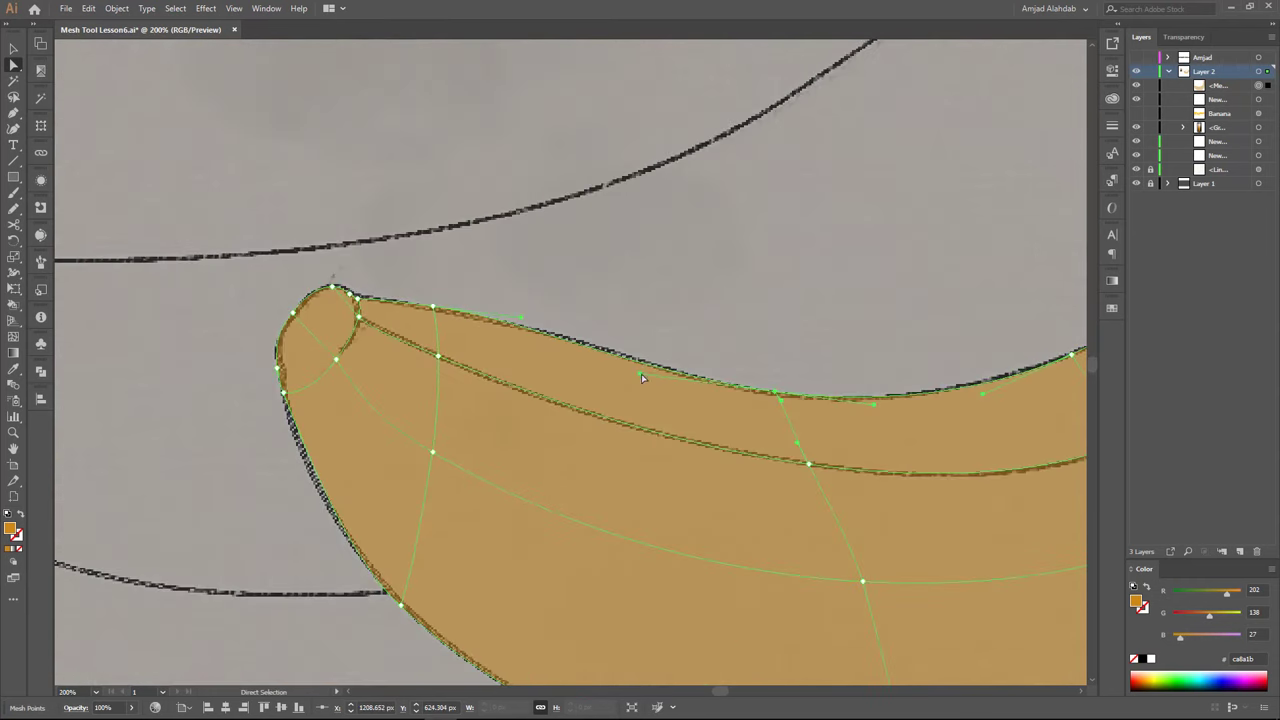
{"action": "scroll", "coordinate": [637, 371], "scroll_direction": "down", "scroll_amount": 1}
{"action": "scroll", "coordinate": [568, 364], "scroll_direction": "right", "scroll_amount": 2}
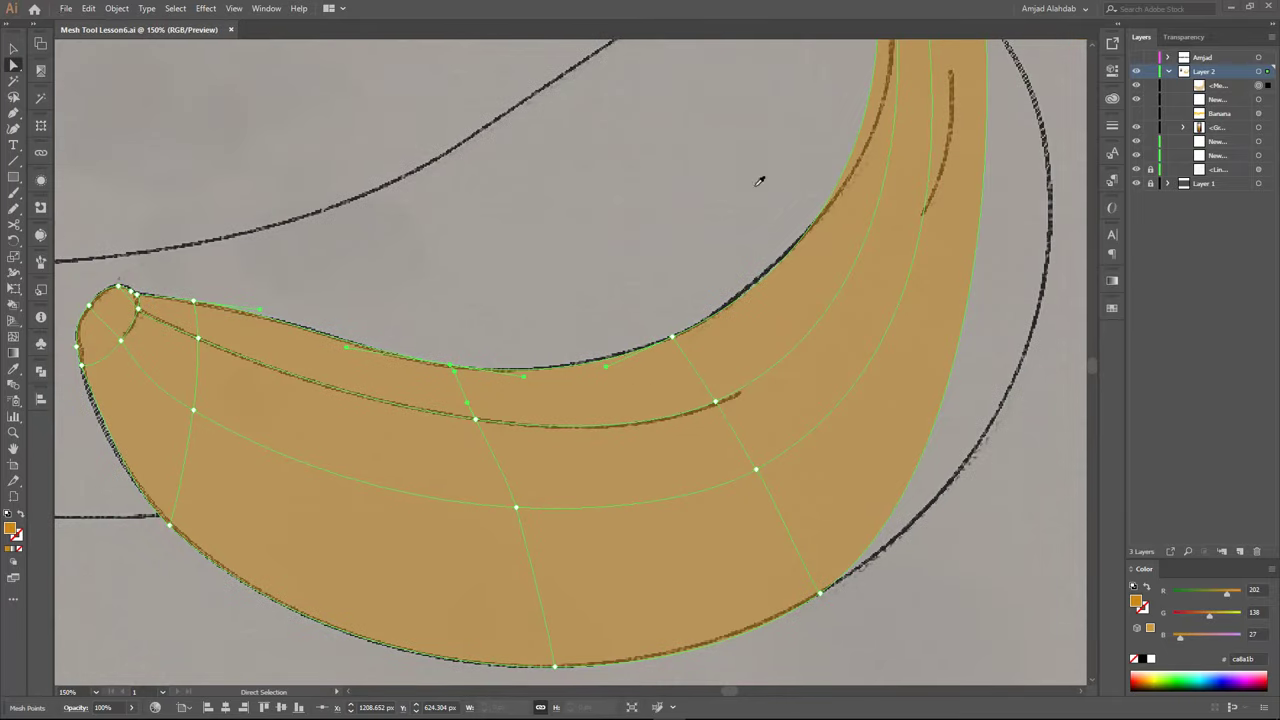
Drag the mesh's top corners up and inward to fit the stem outline
{"action": "scroll", "coordinate": [760, 180], "scroll_direction": "up", "scroll_amount": 3}
{"action": "scroll", "coordinate": [760, 170], "scroll_direction": "up", "scroll_amount": 1}
{"action": "scroll", "coordinate": [762, 152], "scroll_direction": "up", "scroll_amount": 1}
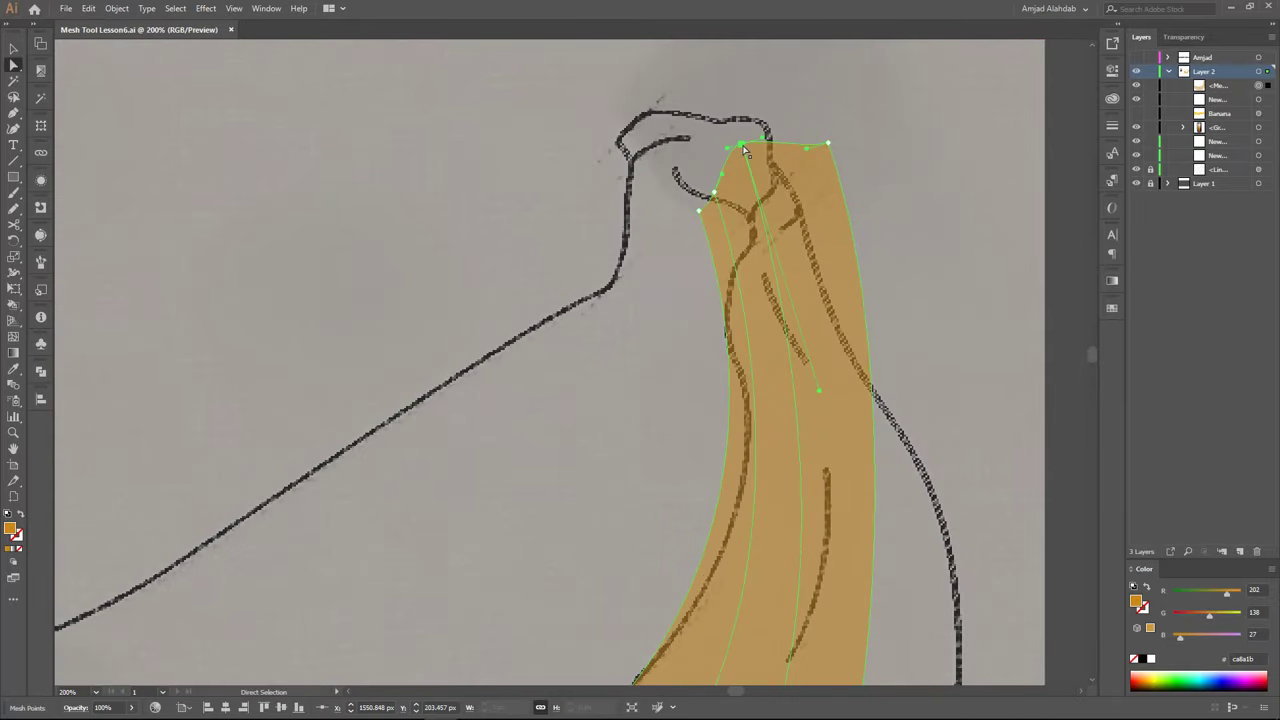
{"action": "left_click_drag", "start_coordinate": [699, 213], "coordinate": [706, 183]}
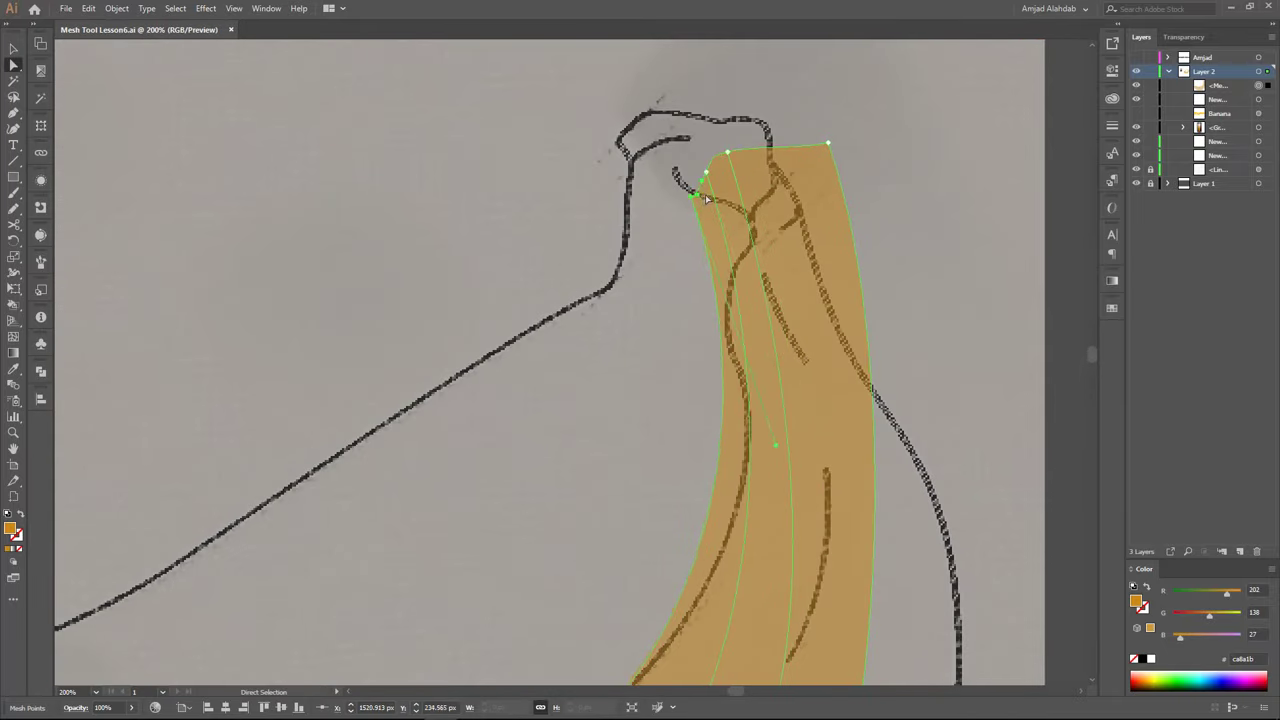
{"action": "left_click_drag", "start_coordinate": [800, 163], "coordinate": [780, 222]}
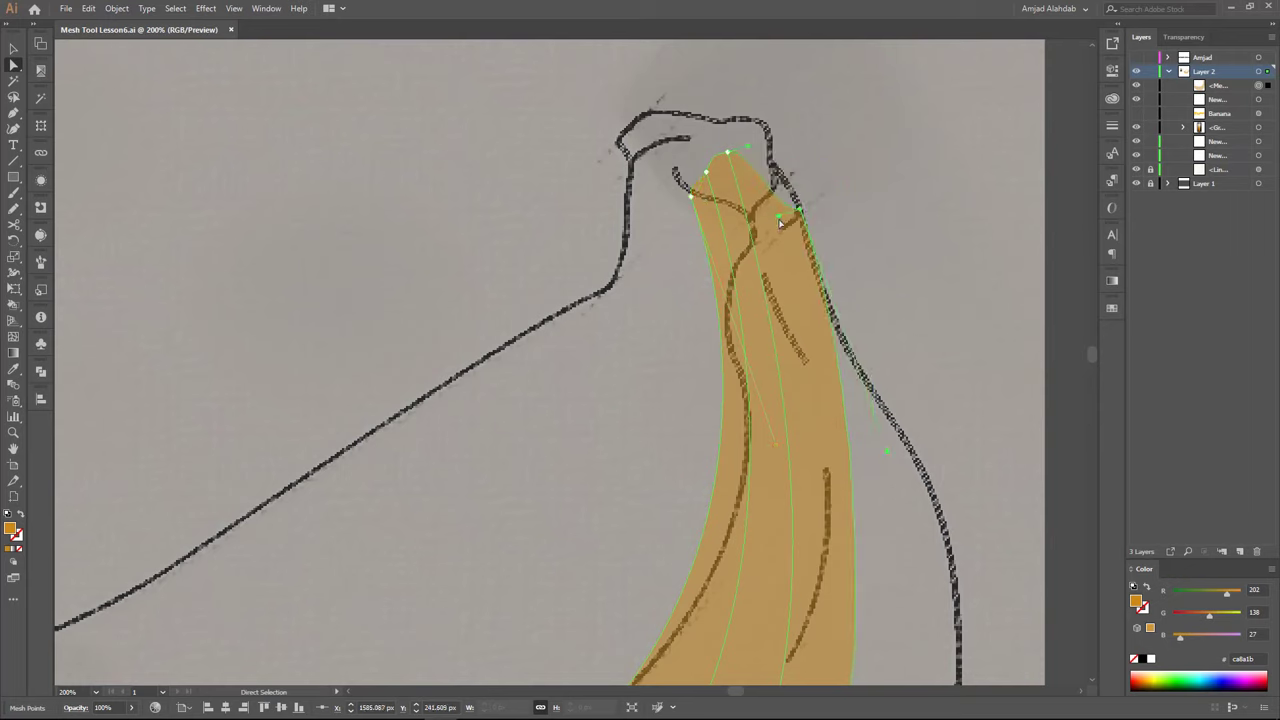
{"action": "left_click", "coordinate": [757, 145]}
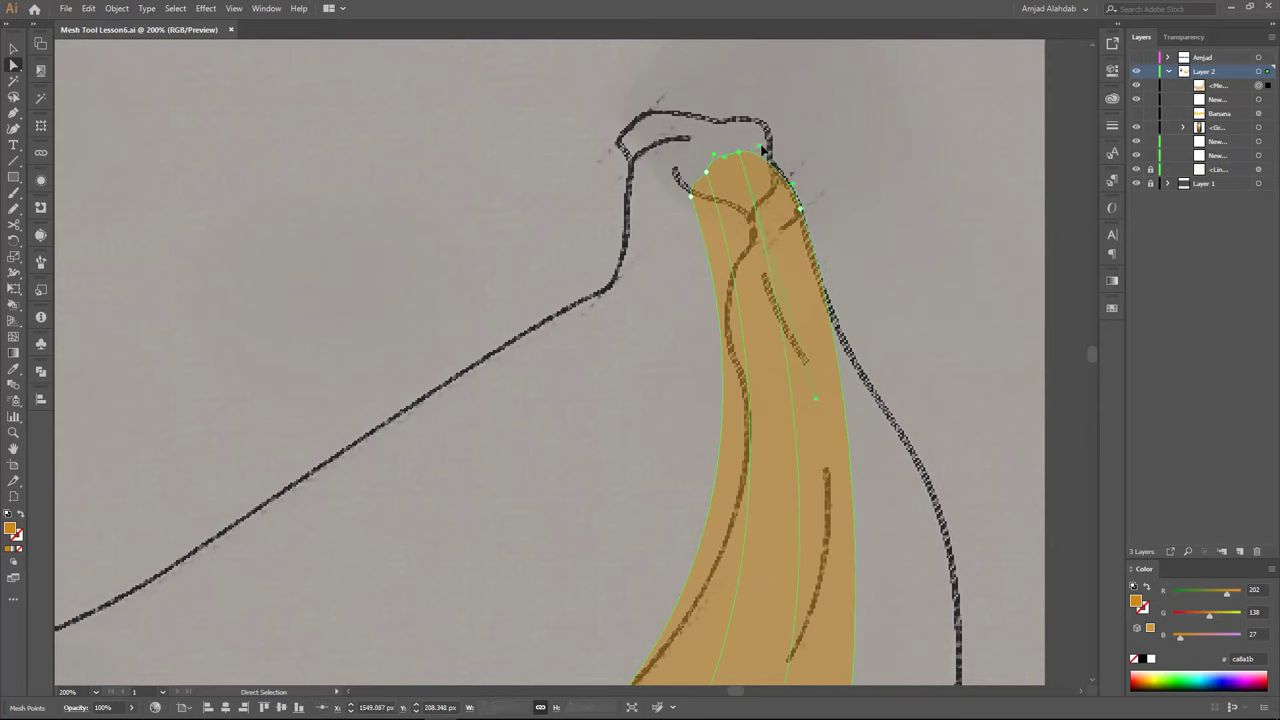
{"action": "left_click", "coordinate": [678, 209]}
{"action": "left_click", "coordinate": [706, 172]}
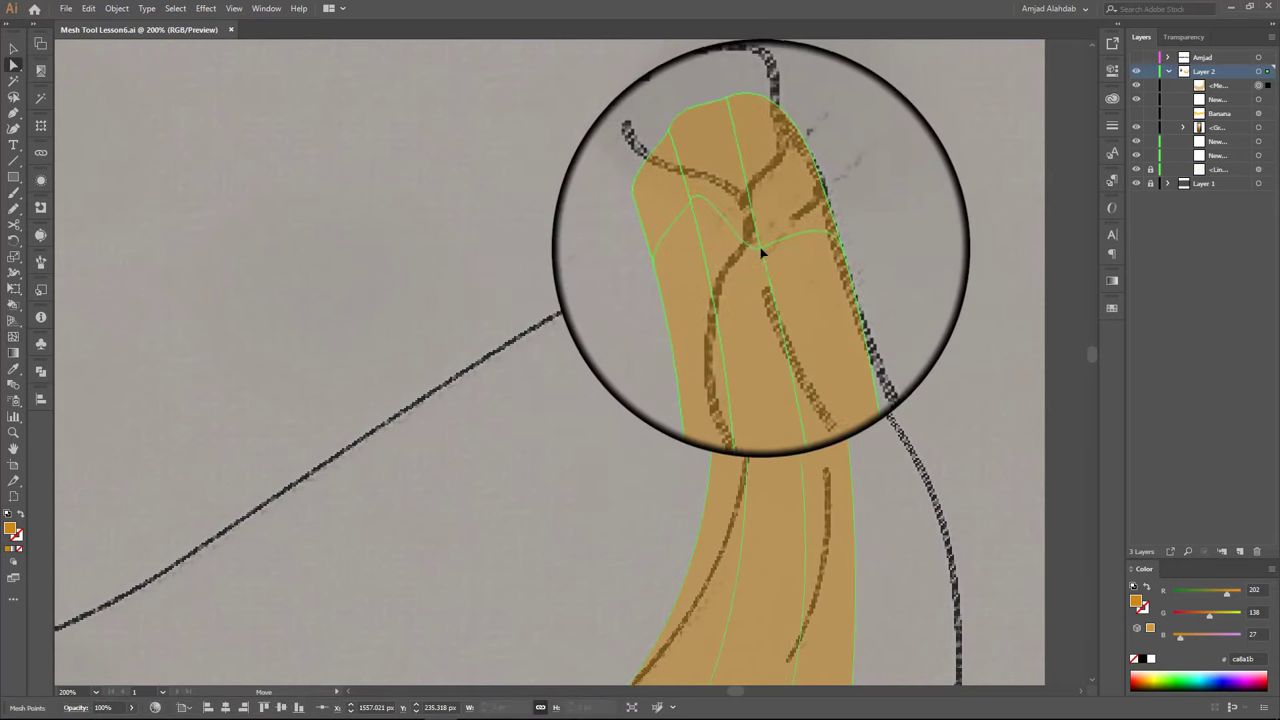
Add a cross mesh line near the stem top and move its new point up-left
{"action": "left_click", "coordinate": [814, 256]}
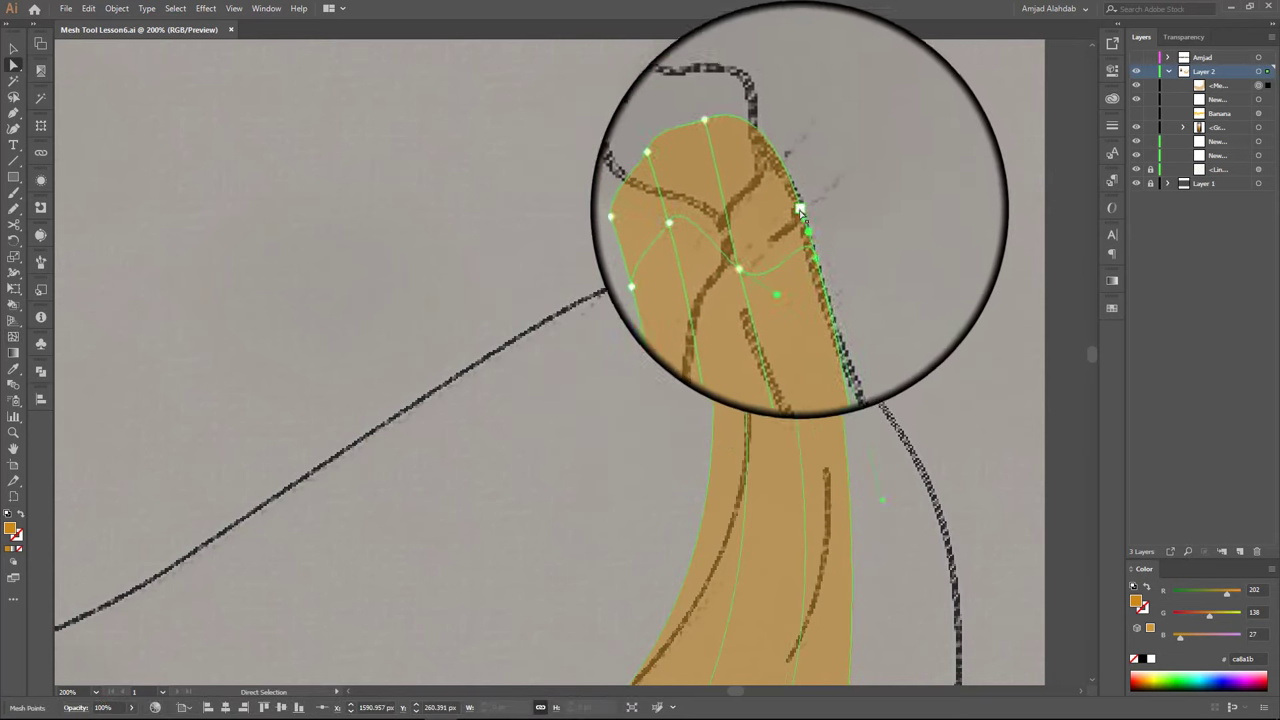
{"action": "left_click", "coordinate": [773, 152]}
{"action": "scroll", "coordinate": [778, 220], "scroll_direction": "up", "scroll_amount": 2}
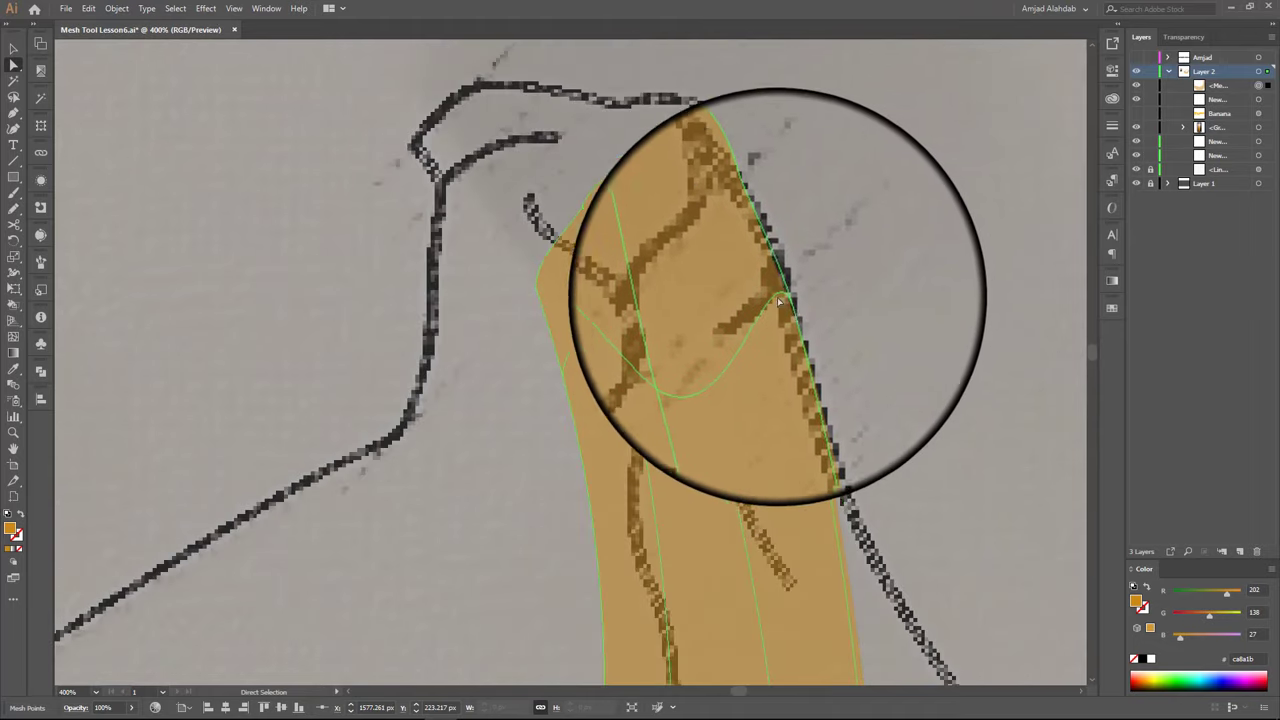
{"action": "left_click_drag", "start_coordinate": [779, 276], "coordinate": [765, 250]}
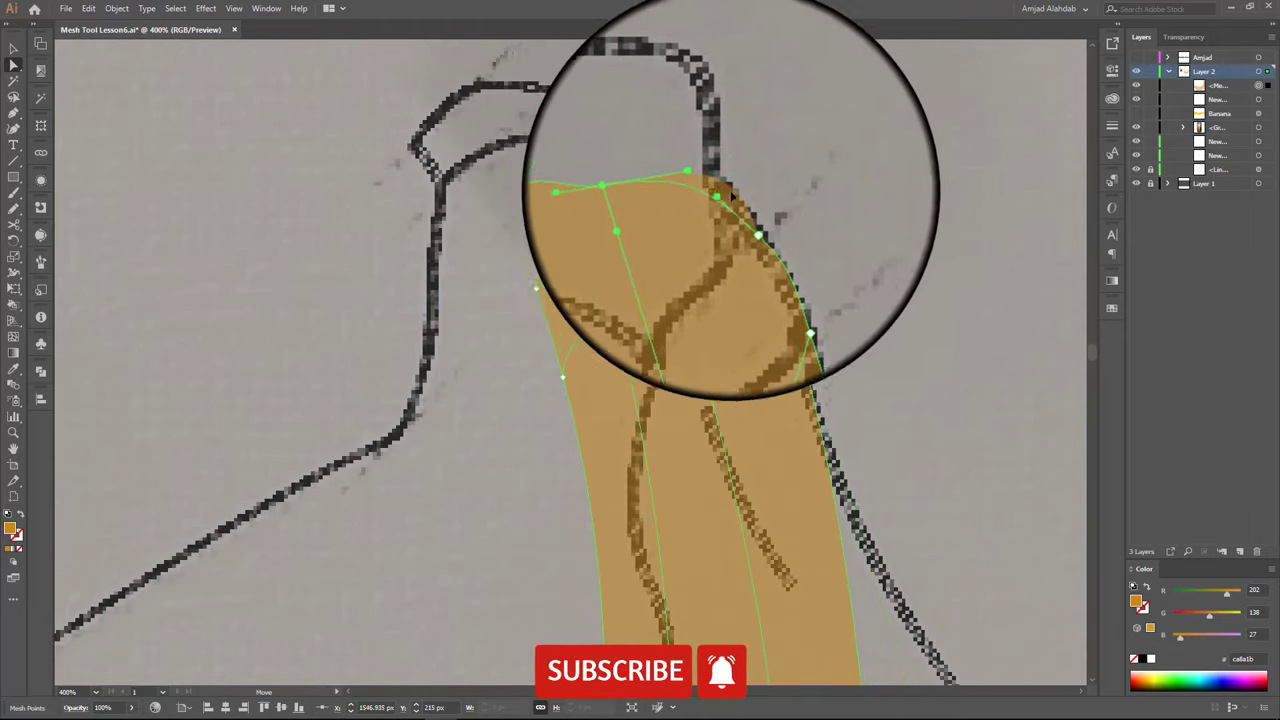
Select mesh points along the stem's left edge and neck to adjust their curves
{"action": "left_click", "coordinate": [583, 205]}
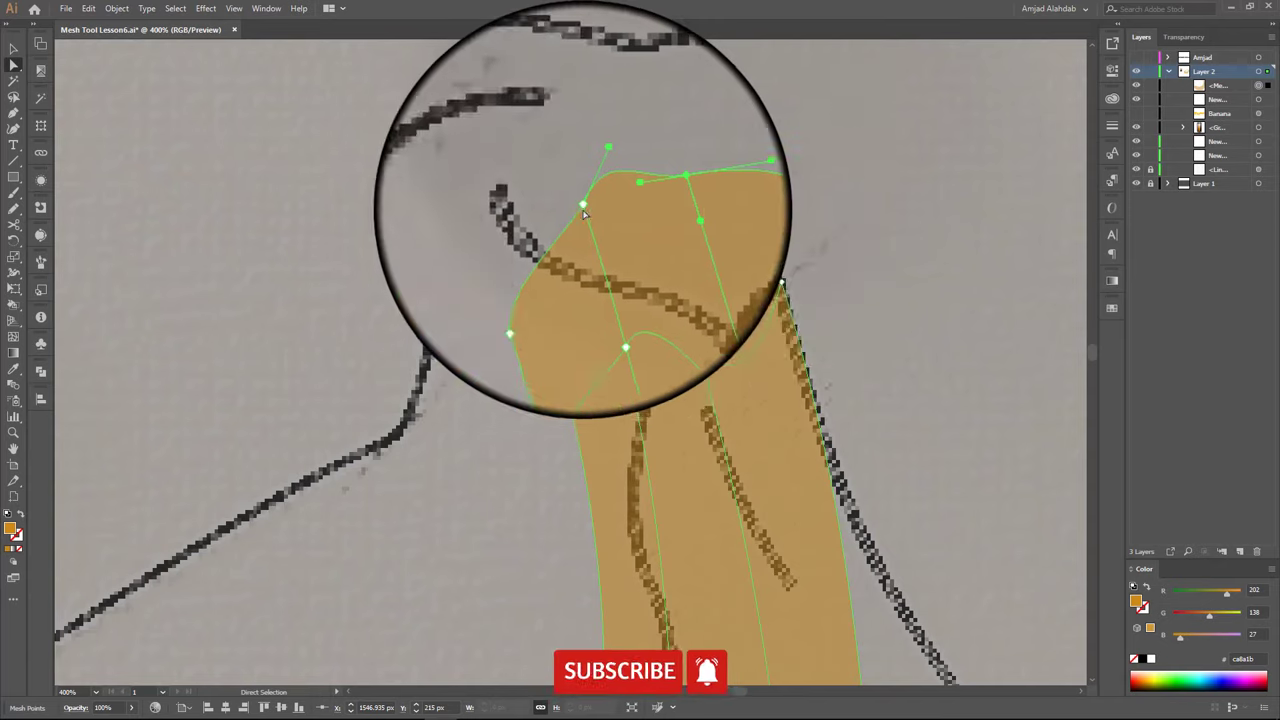
{"action": "left_click", "coordinate": [625, 340]}
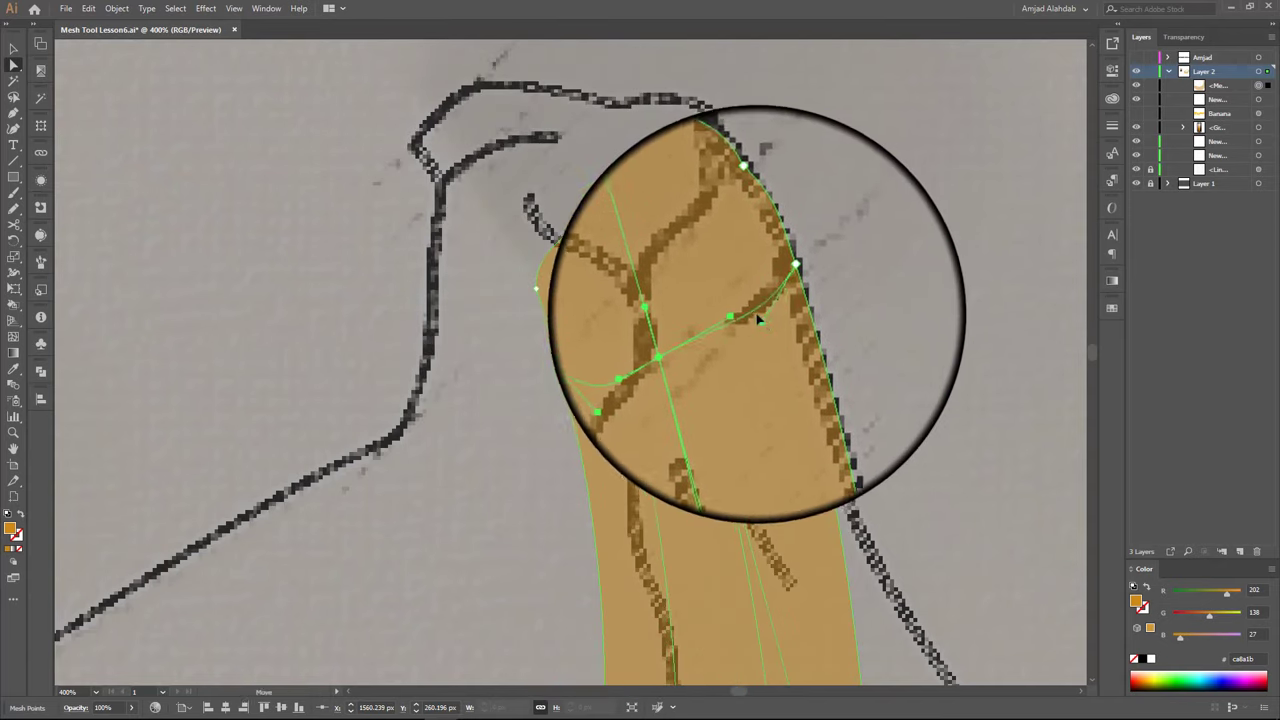
{"action": "left_click", "coordinate": [563, 379]}
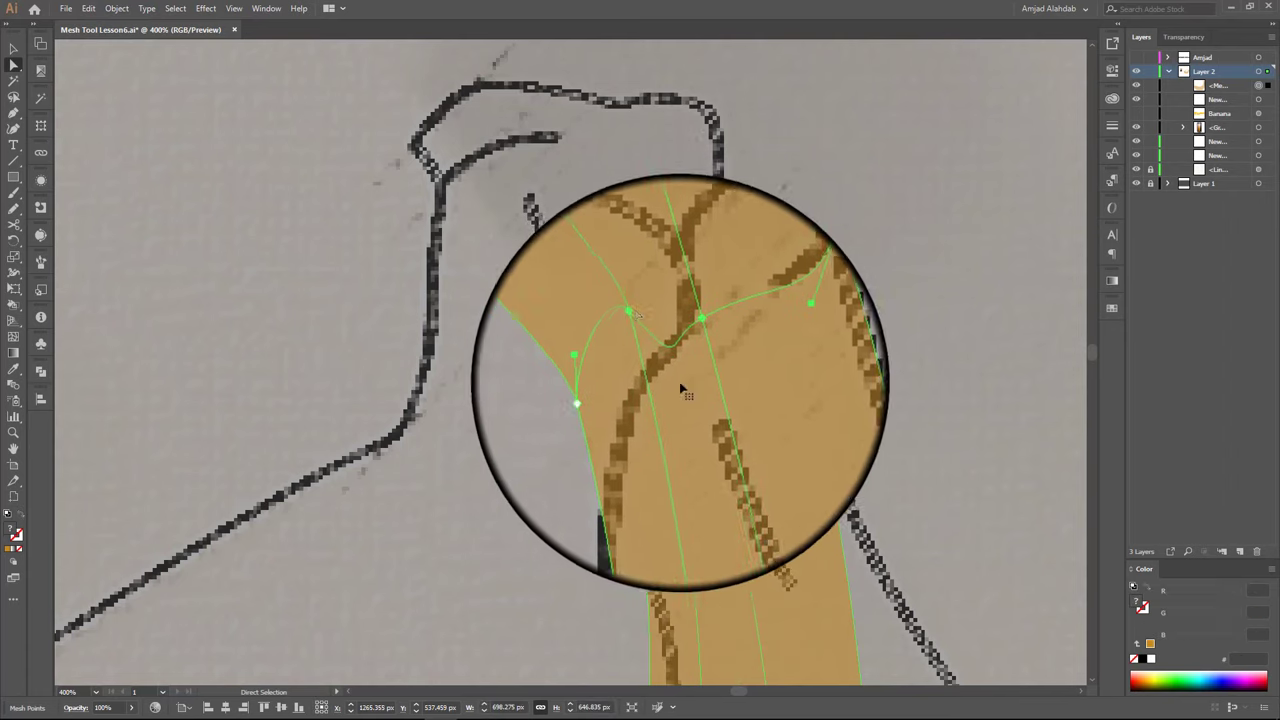
{"action": "left_click", "coordinate": [686, 379]}
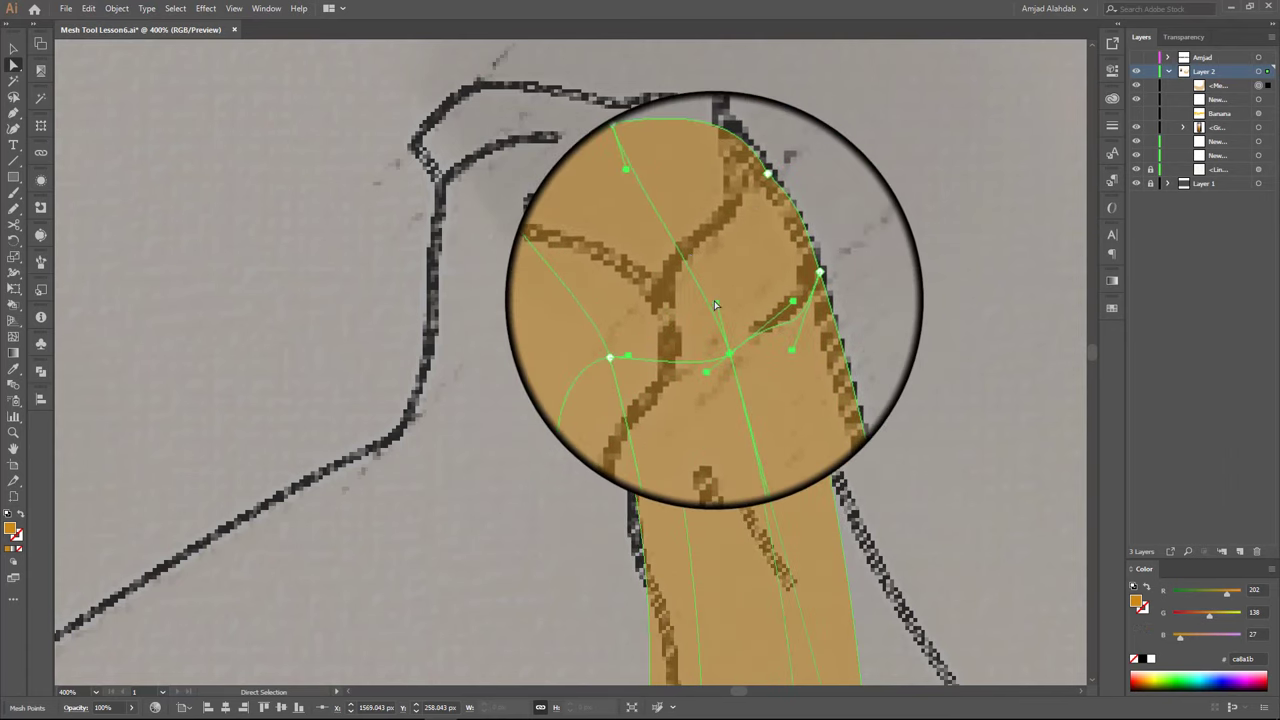
{"action": "scroll", "coordinate": [634, 286], "scroll_direction": "down", "scroll_amount": 1}
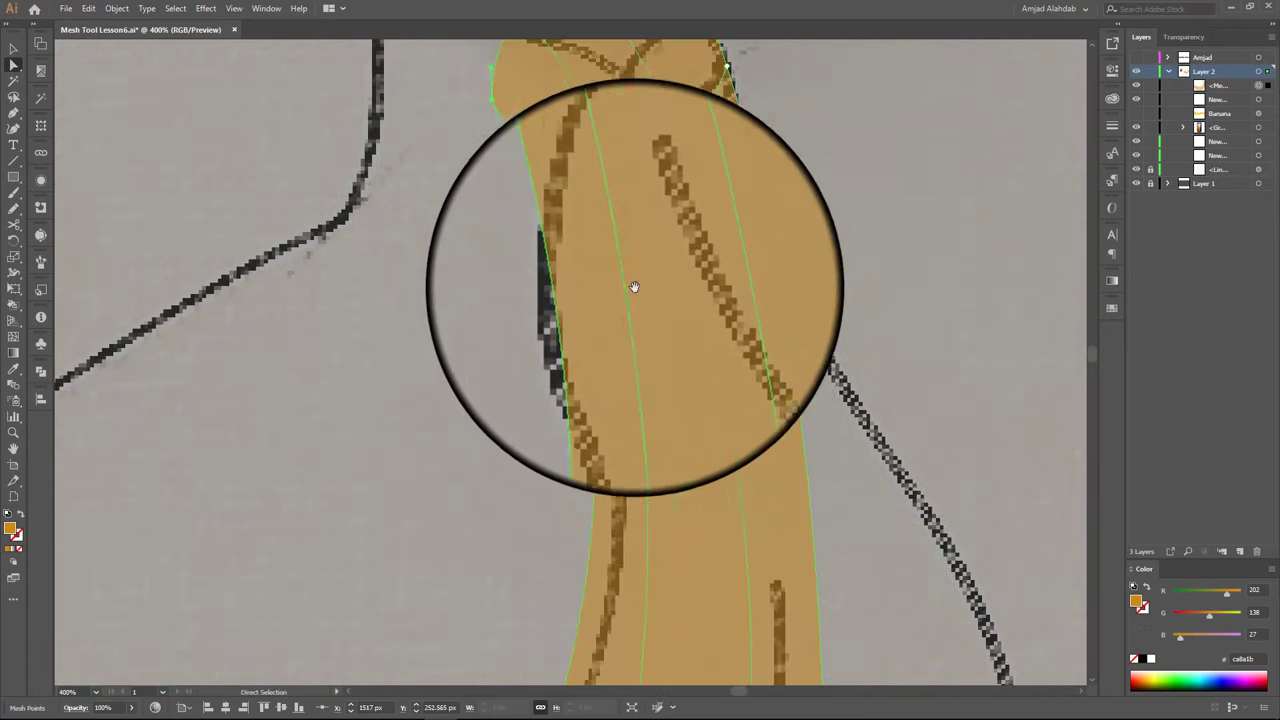
{"action": "scroll", "coordinate": [698, 313], "scroll_direction": "down", "scroll_amount": 1}
{"action": "scroll", "coordinate": [690, 400], "scroll_direction": "down", "scroll_amount": 2}
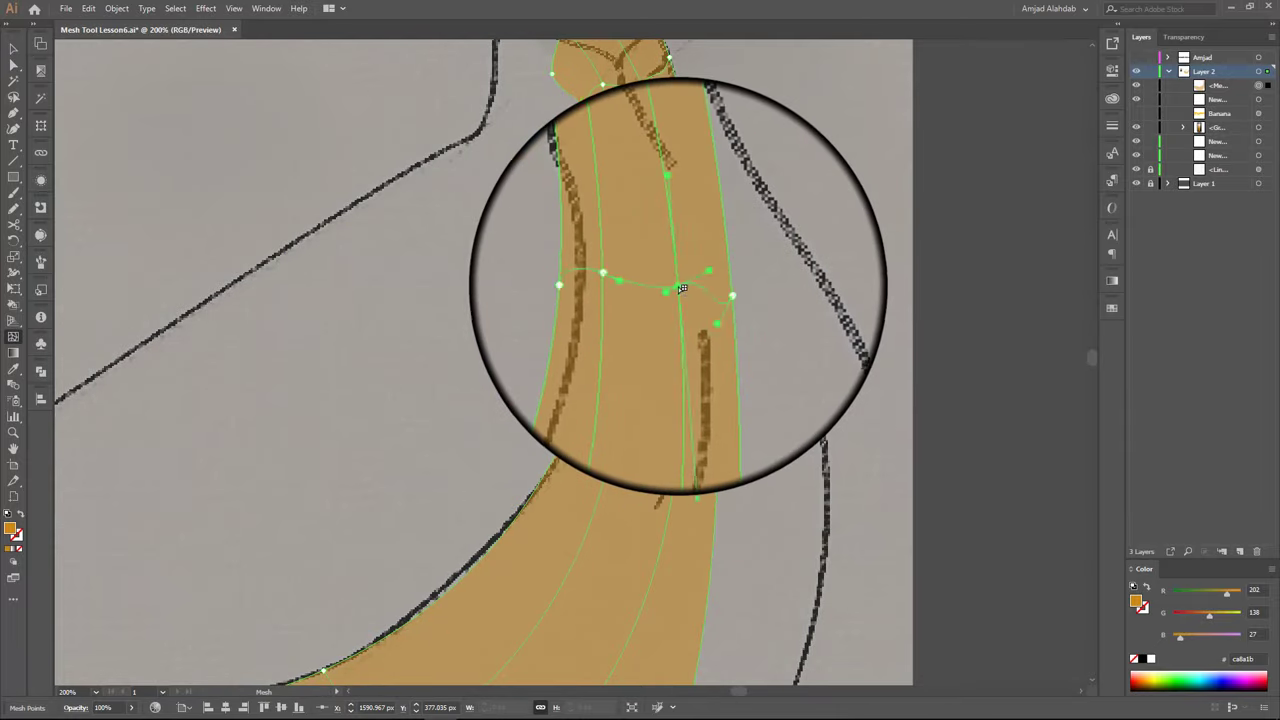
{"action": "scroll", "coordinate": [760, 270], "scroll_direction": "up", "scroll_amount": 1}
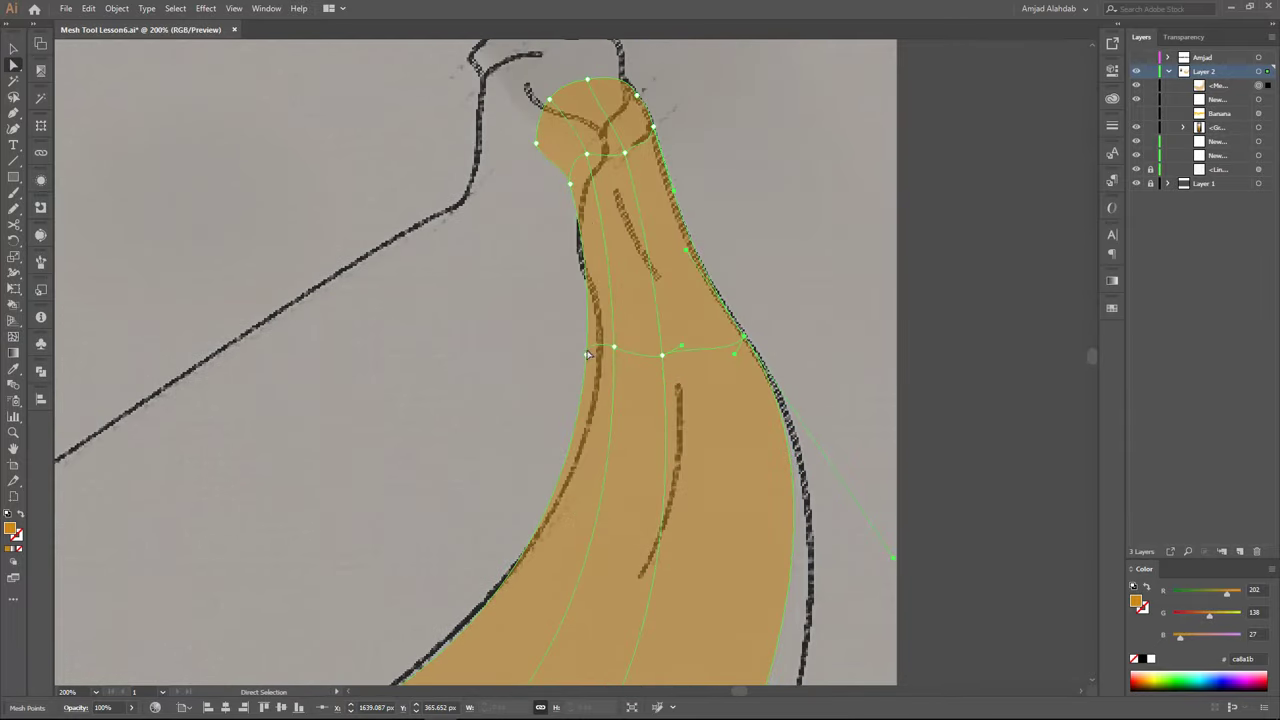
Adjust the neck's crosswise mesh point below the stem, then deselect and view the whole artboard
{"action": "left_click_drag", "start_coordinate": [661, 451], "coordinate": [731, 288]}
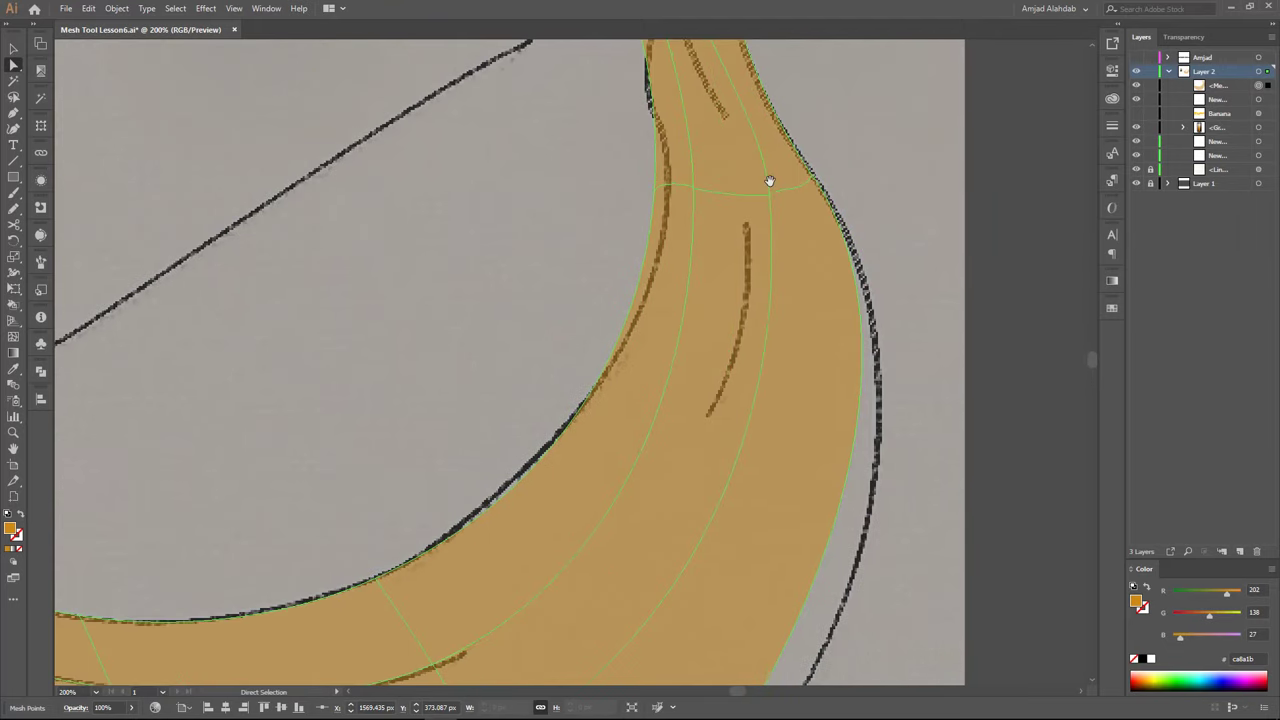
{"action": "left_click_drag", "start_coordinate": [769, 181], "coordinate": [770, 328]}
{"action": "left_click", "coordinate": [689, 194]}
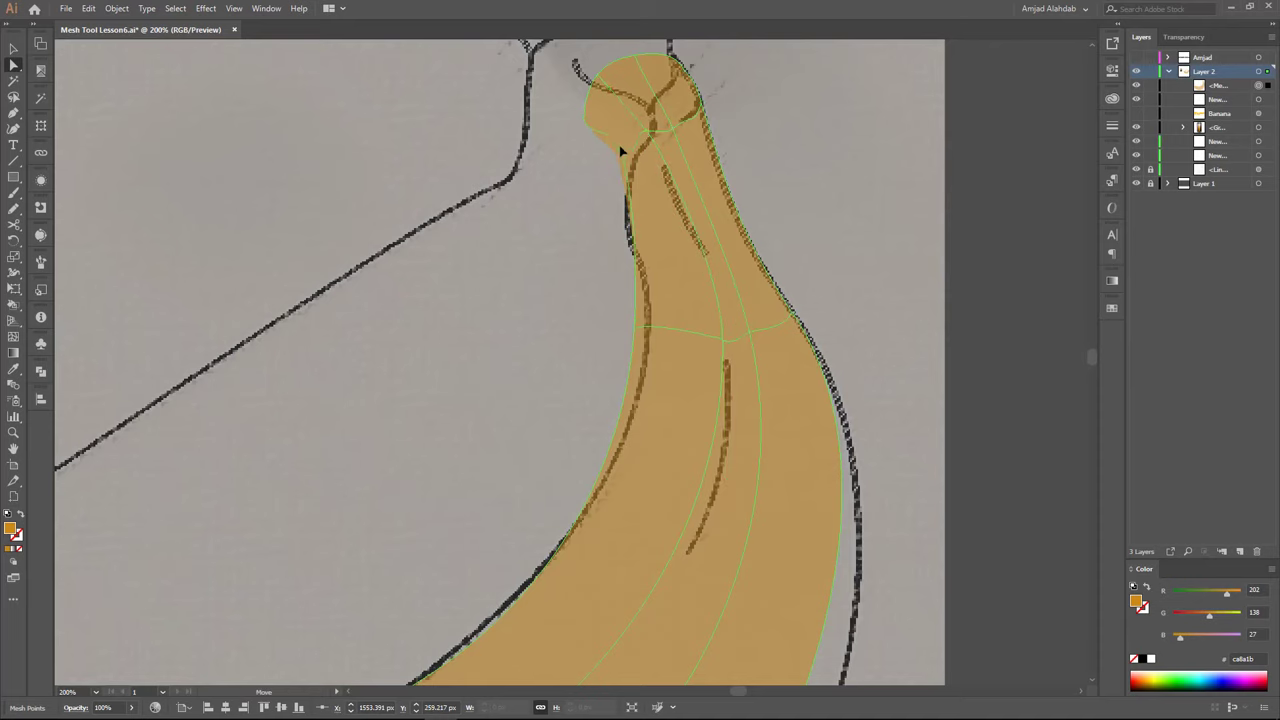
{"action": "scroll", "coordinate": [666, 365], "scroll_direction": "up", "scroll_amount": 2}
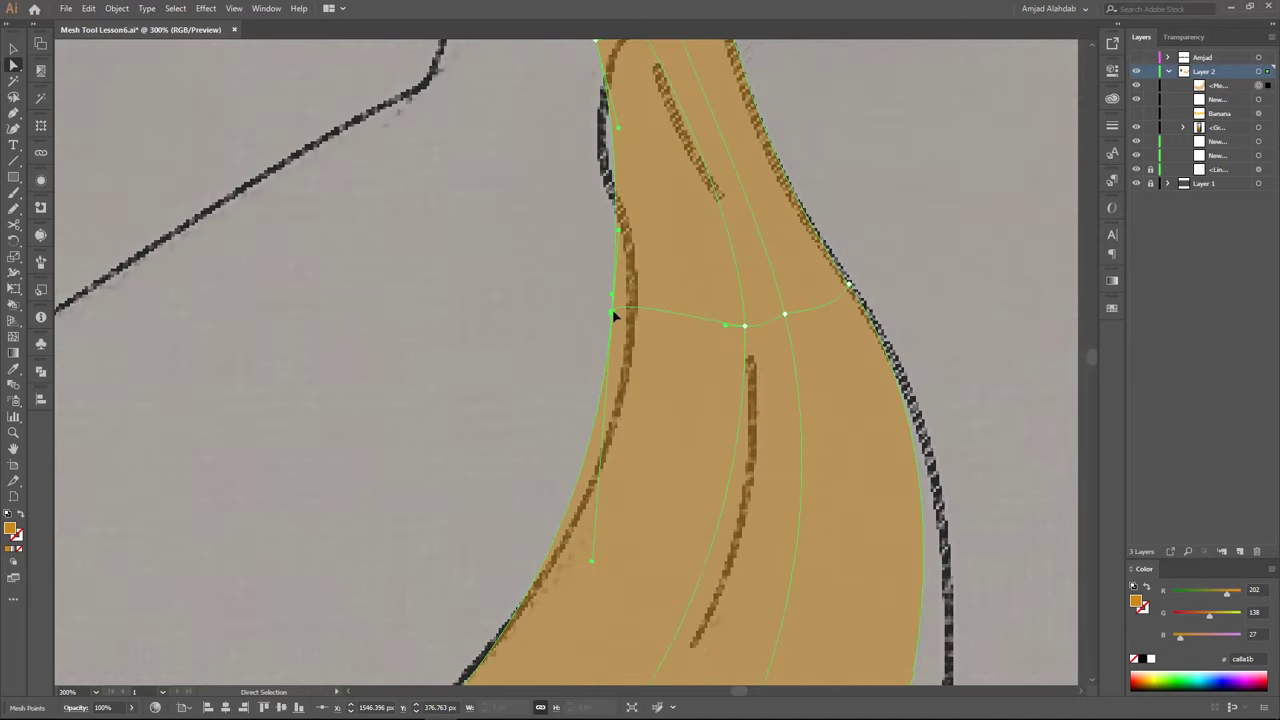
{"action": "scroll", "coordinate": [666, 290], "scroll_direction": "down", "scroll_amount": 3}
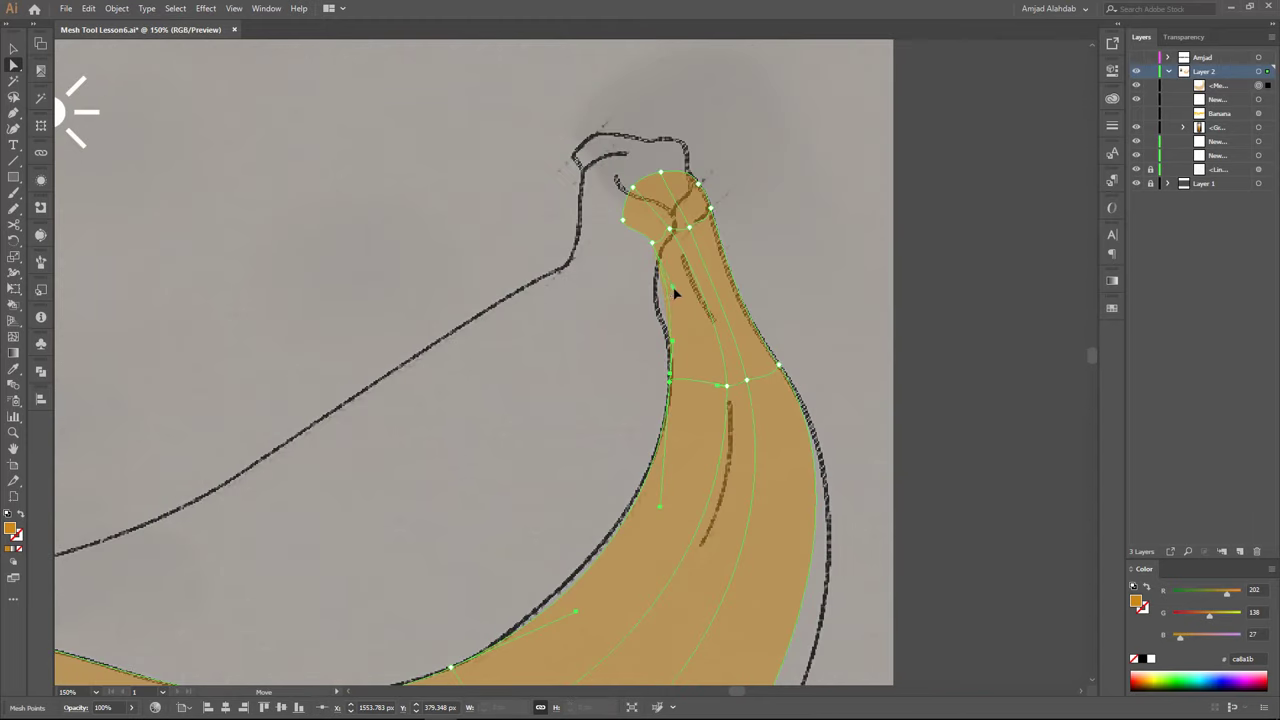
{"action": "scroll", "coordinate": [707, 444], "scroll_direction": "down", "scroll_amount": 2}
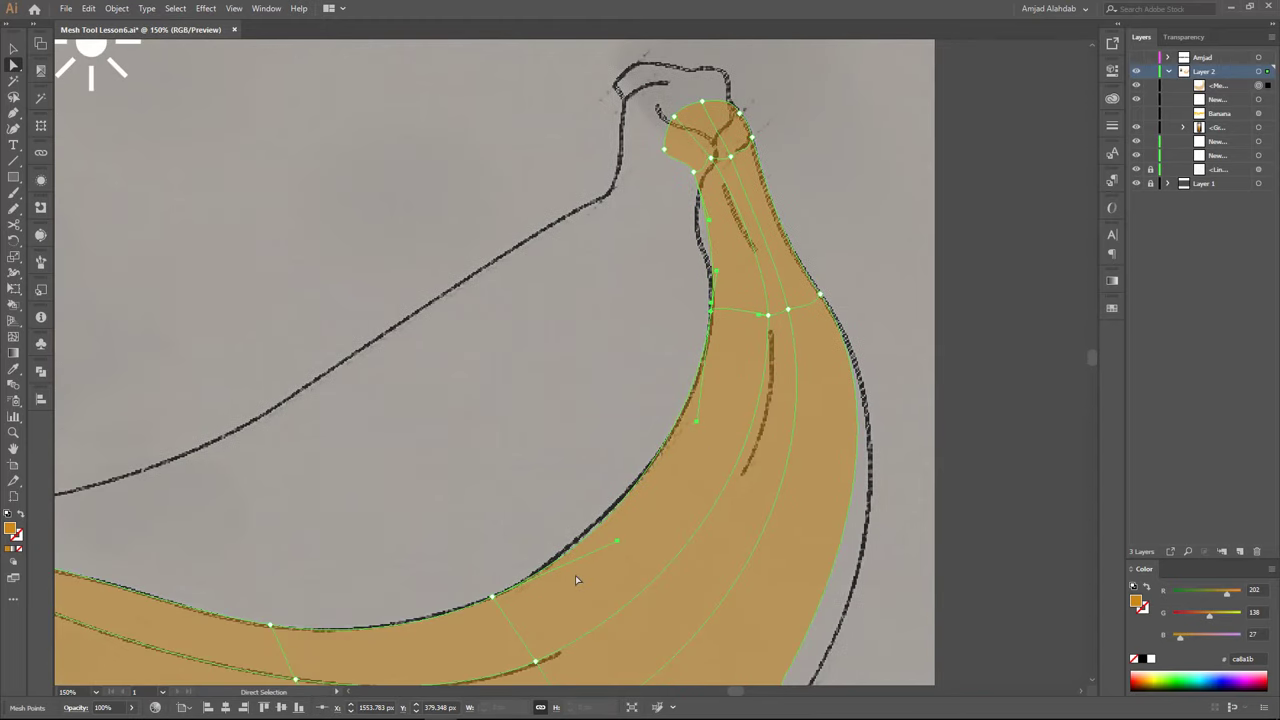
{"action": "key", "text": "ctrl+shift+a"}
Zoom into the banana's right side, adjust mesh points along its outer curve, then deselect
{"action": "scroll", "coordinate": [745, 401], "scroll_direction": "down", "scroll_amount": 2}
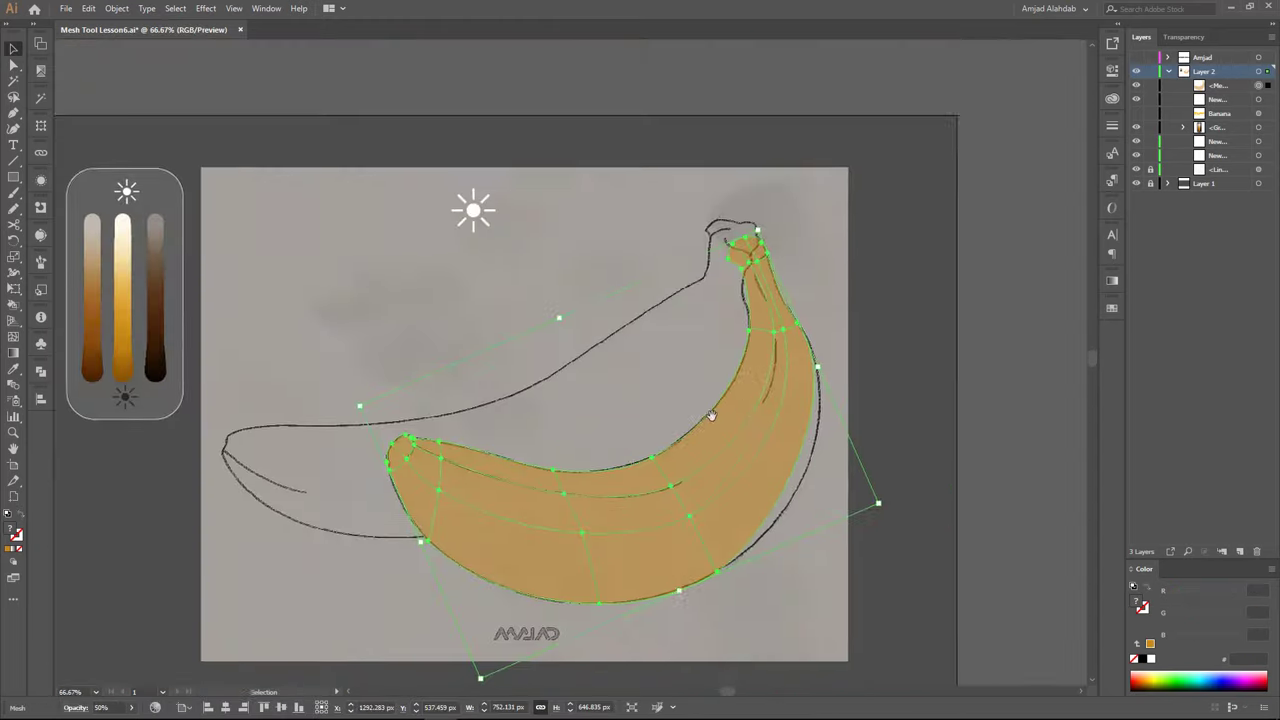
{"action": "left_click_drag", "start_coordinate": [745, 401], "coordinate": [632, 362]}
{"action": "left_click", "coordinate": [700, 434]}
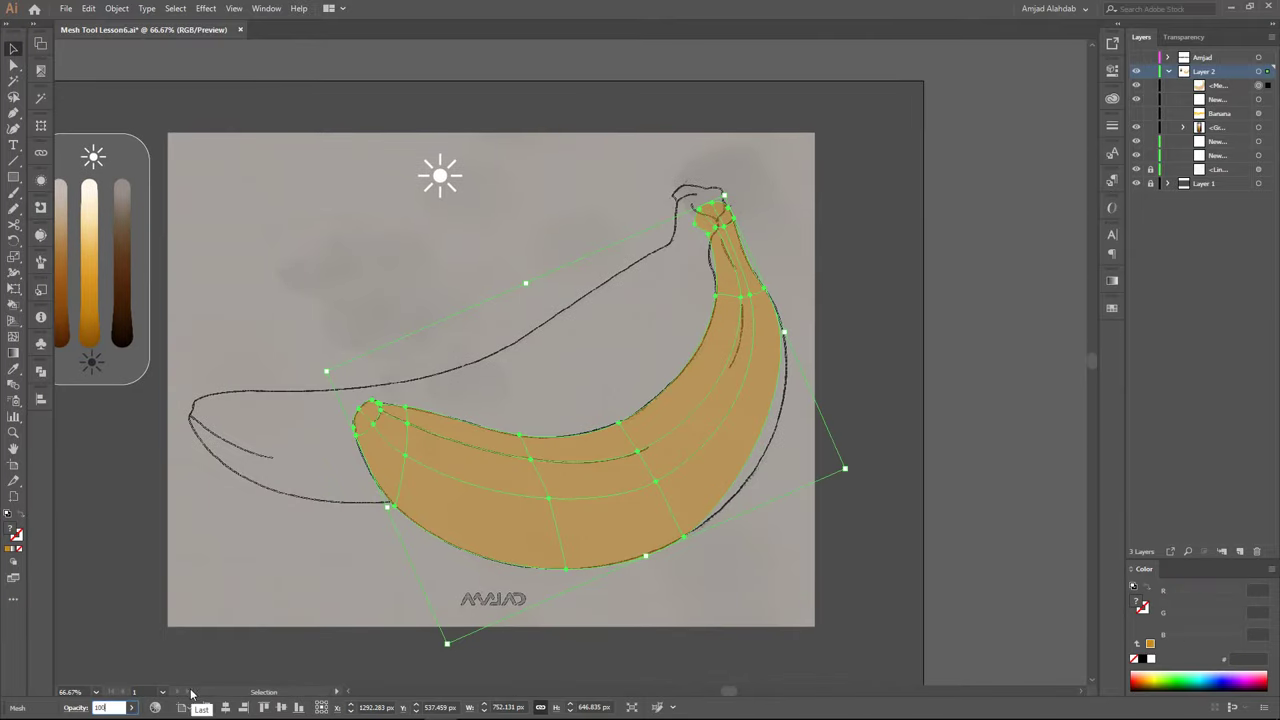
{"action": "left_click", "coordinate": [929, 203]}
{"action": "scroll", "coordinate": [770, 270], "scroll_direction": "up", "scroll_amount": 3}
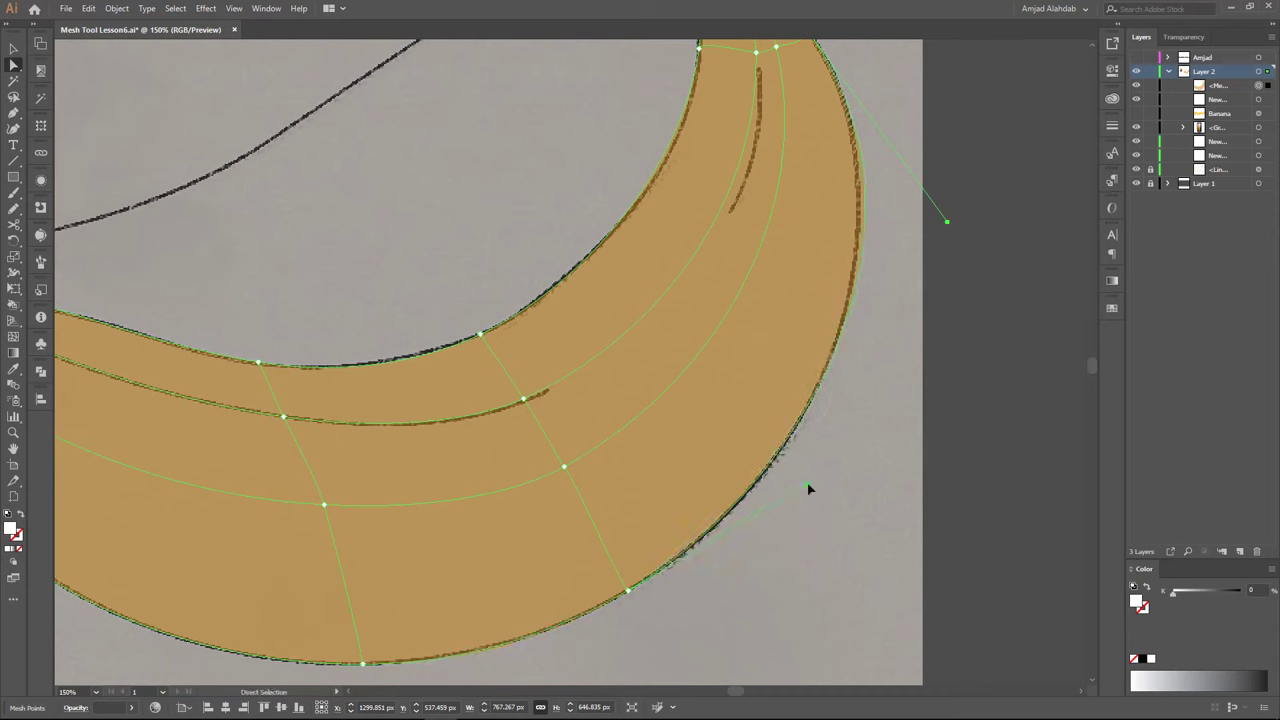
{"action": "left_click", "coordinate": [881, 221]}
{"action": "mouse_move", "coordinate": [881, 221]}
{"action": "left_mouse_down"}
{"action": "mouse_move", "coordinate": [873, 273]}
{"action": "mouse_move", "coordinate": [928, 295]}
{"action": "left_mouse_up"}
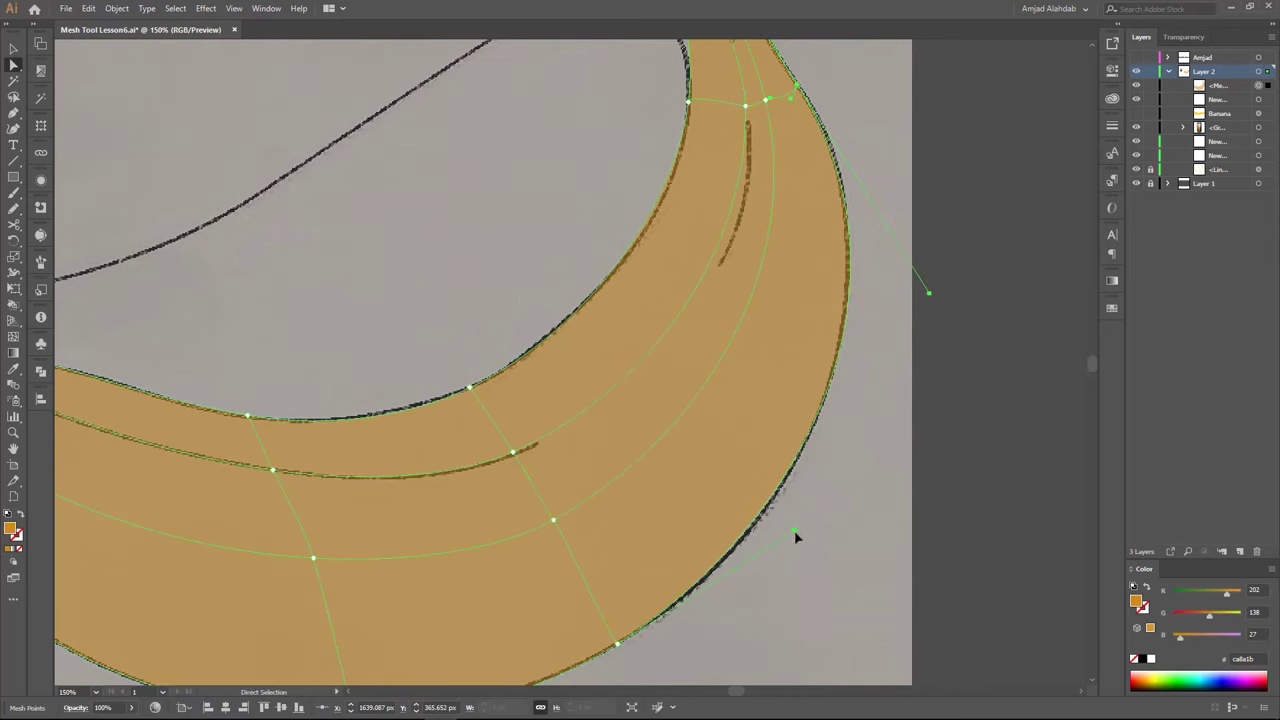
{"action": "key", "text": "ctrl+minus"}
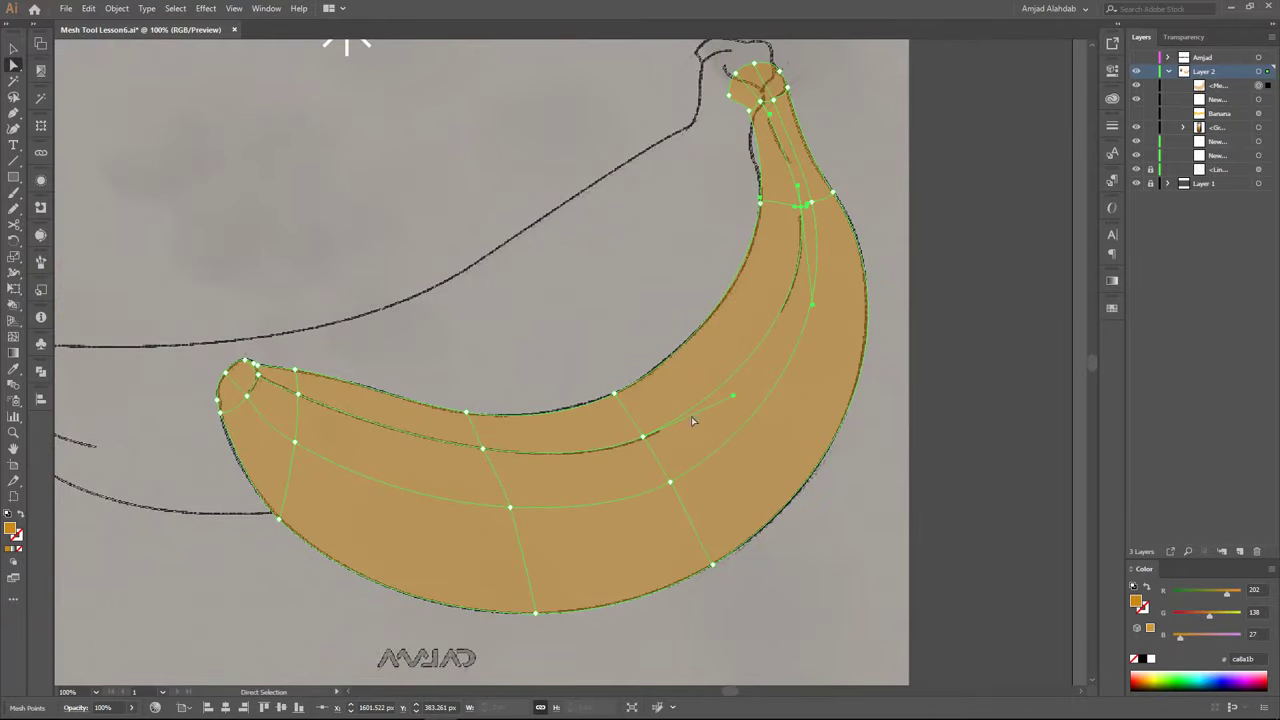
{"action": "key", "text": "ctrl+shift+a"}
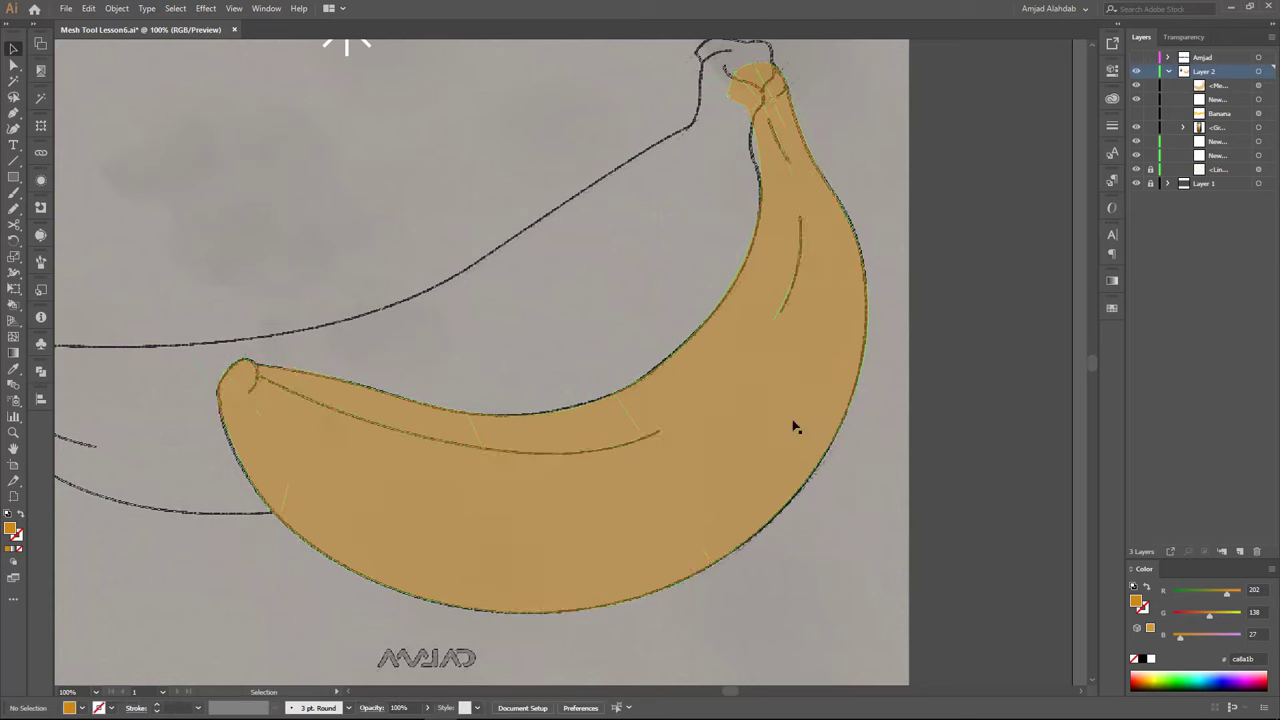
Select the banana mesh with the Selection and Direct Selection tools to check its points
{"action": "key", "text": "v"}
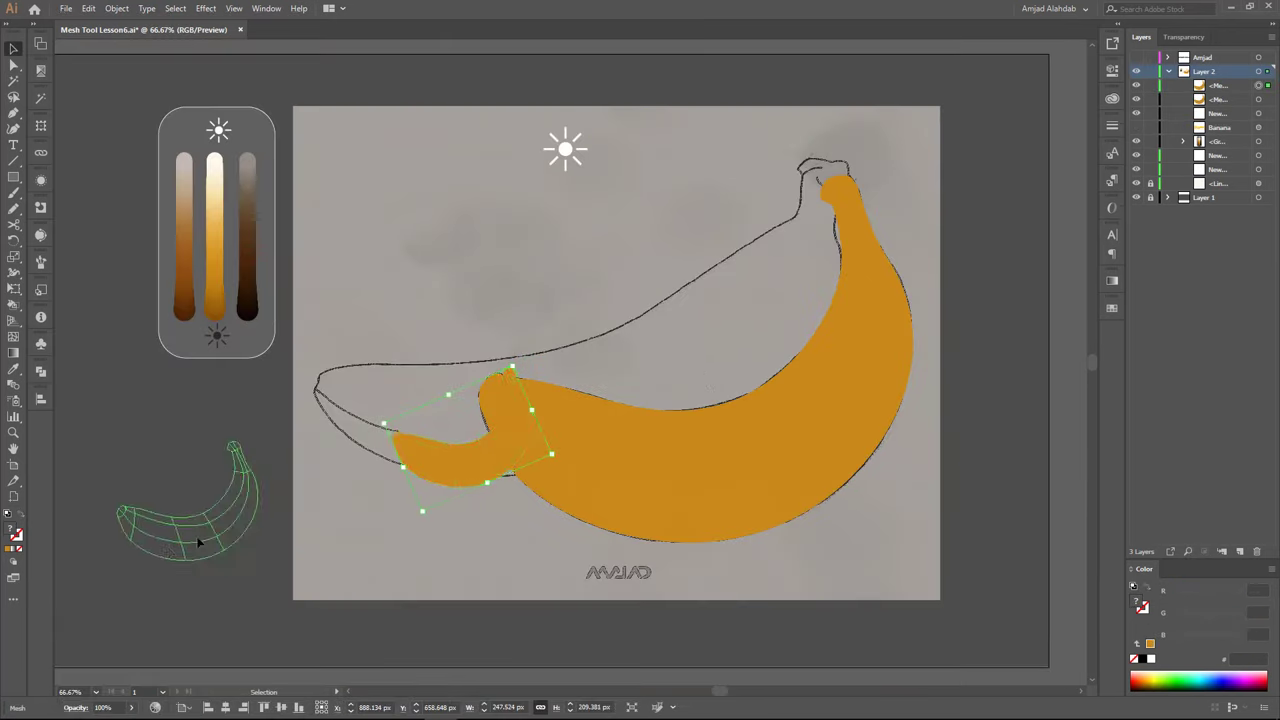
{"action": "scroll", "coordinate": [522, 301], "scroll_direction": "up", "scroll_amount": 1}
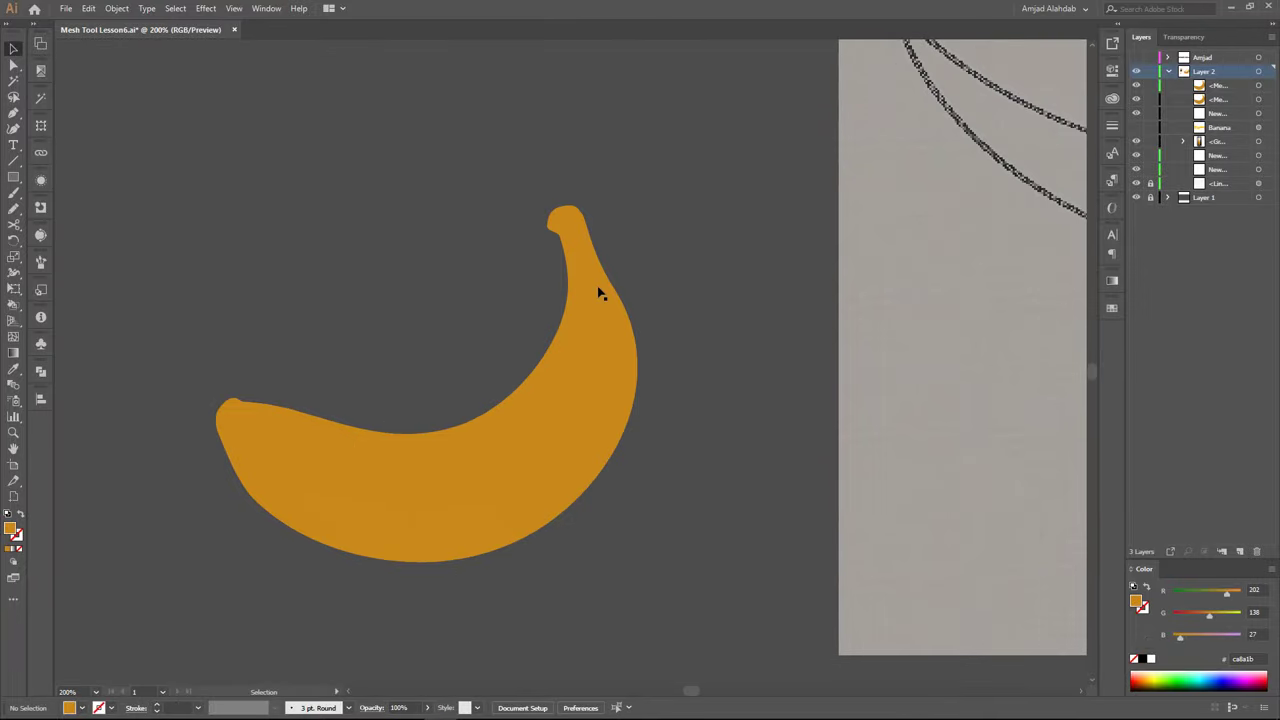
{"action": "key", "text": "a"}
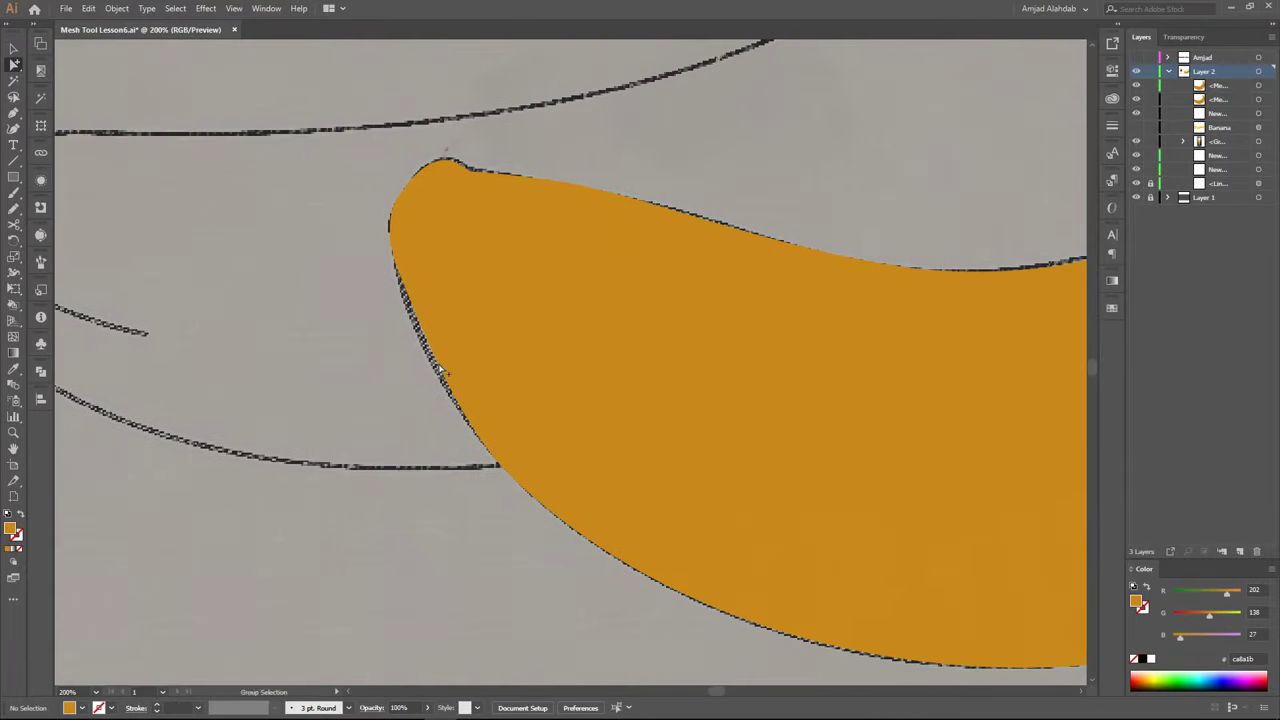
{"action": "left_click", "coordinate": [451, 428]}
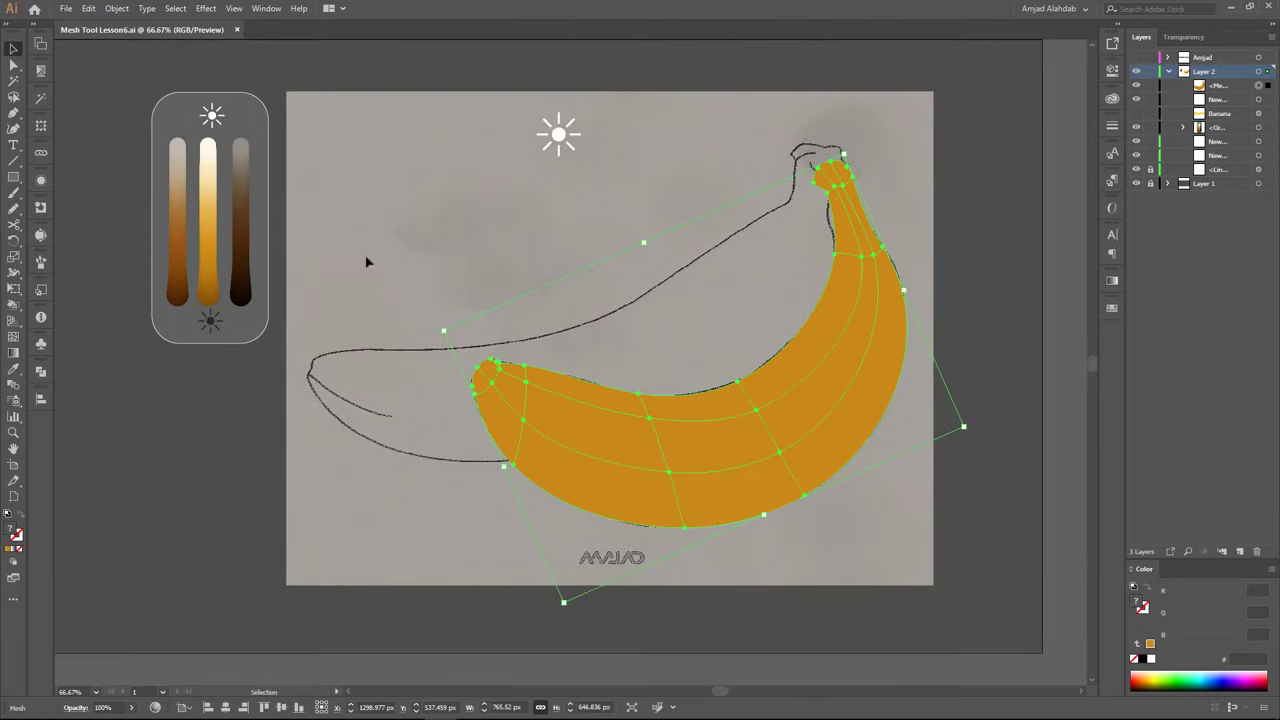
{"action": "type", "text": "20"}
Set the front banana mesh to 20% opacity and lock it in Layers
{"action": "key", "text": "Return"}
{"action": "left_click", "coordinate": [1228, 87]}
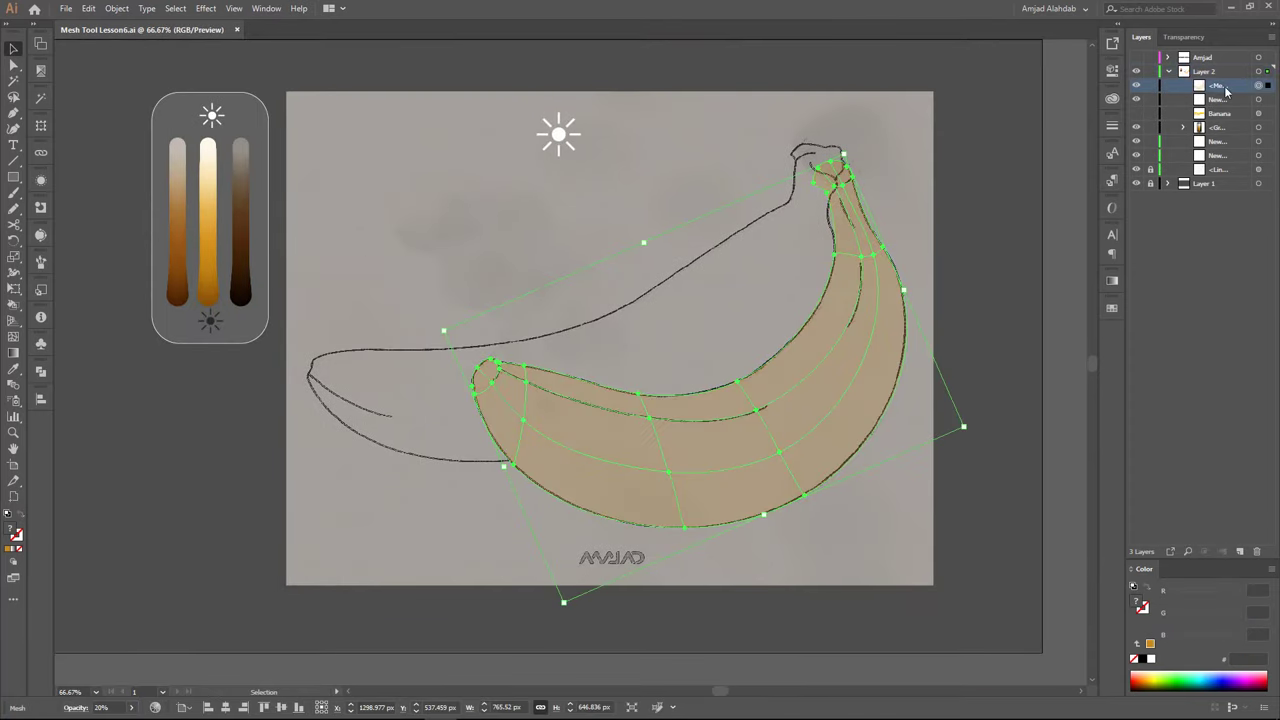
{"action": "left_click", "coordinate": [1151, 86]}
{"action": "scroll", "coordinate": [678, 330], "scroll_direction": "up", "scroll_amount": 1}
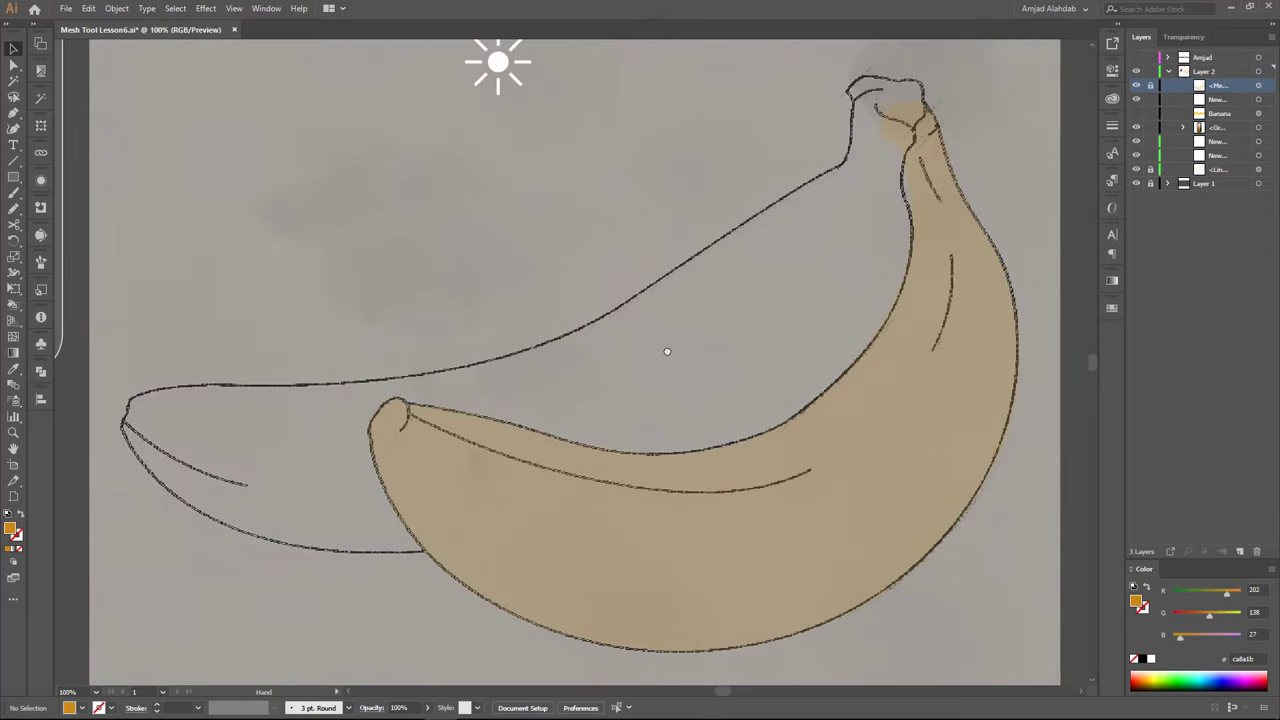
Draw a new square, make it a half-transparent 2x2 mesh, and tilt it into a bar
{"action": "key", "text": "m"}
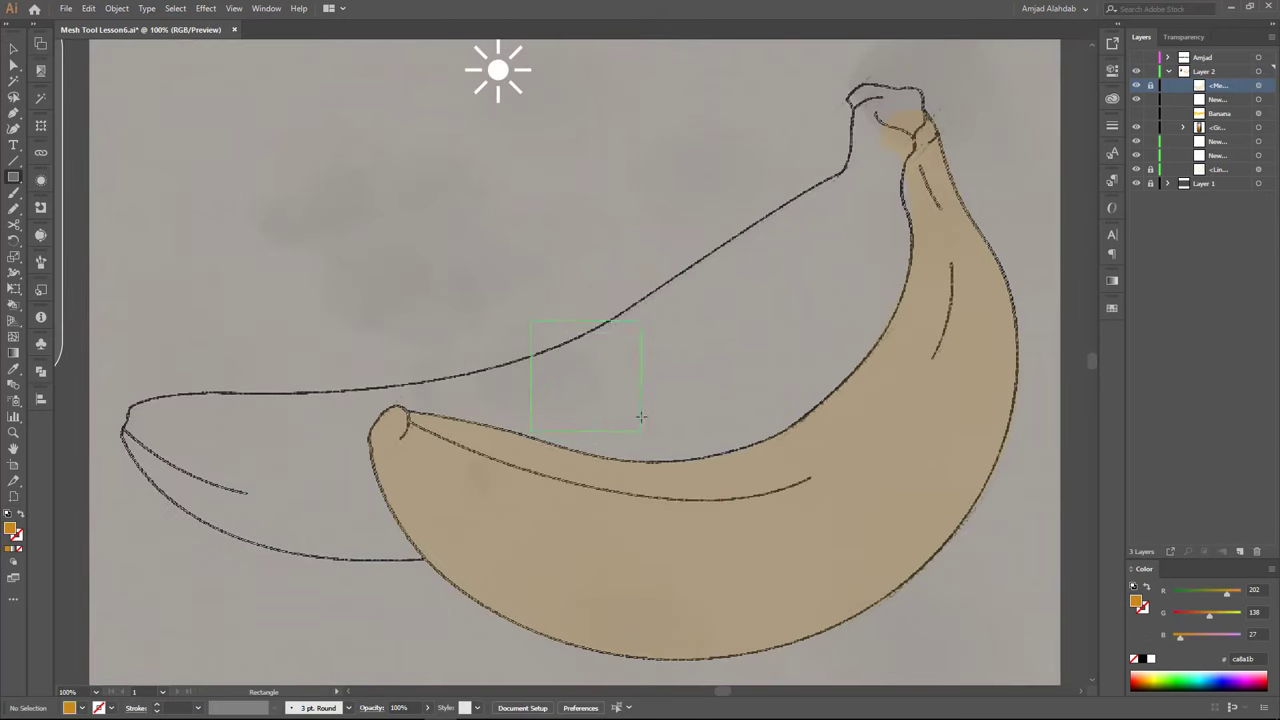
{"action": "left_click_drag", "start_coordinate": [641, 417], "coordinate": [641, 443]}
{"action": "left_click", "coordinate": [117, 8]}
{"action": "left_click", "coordinate": [170, 270]}
{"action": "left_click", "coordinate": [634, 274]}
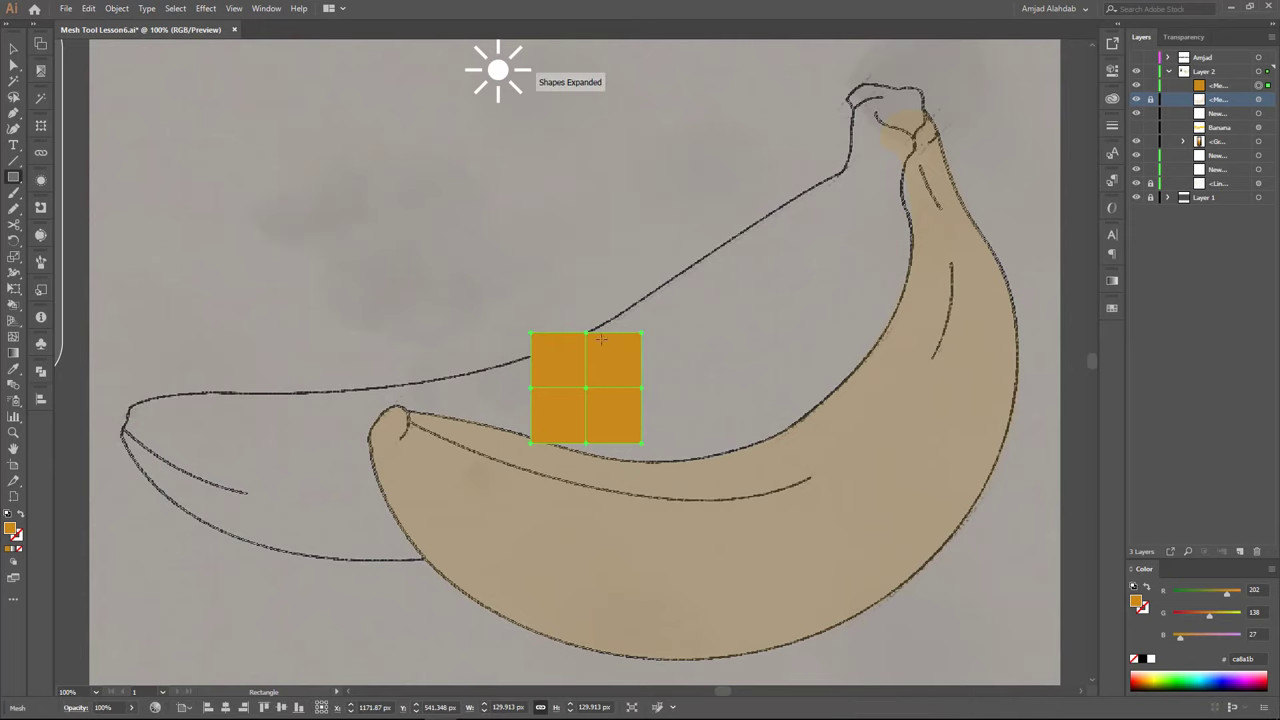
{"action": "key", "text": "v"}
{"action": "mouse_move", "coordinate": [580, 420]}
{"action": "left_mouse_down"}
{"action": "mouse_move", "coordinate": [593, 366]}
{"action": "mouse_move", "coordinate": [660, 366]}
{"action": "left_mouse_up"}
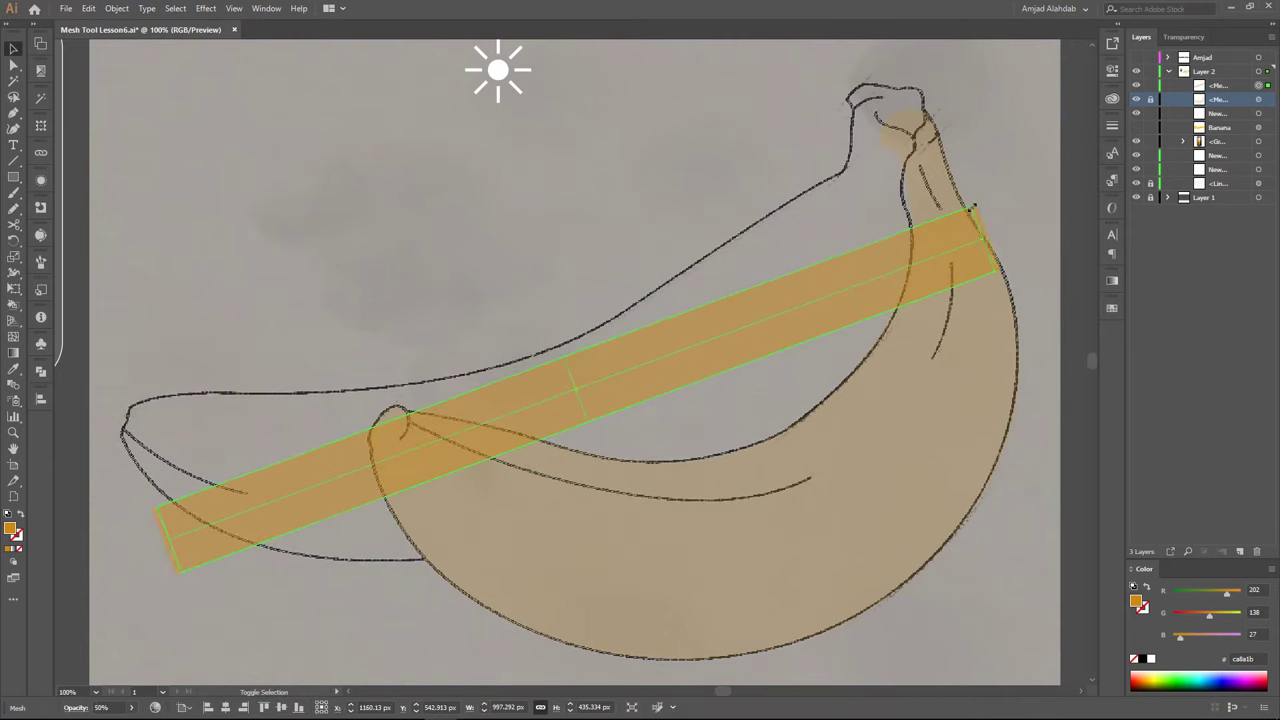
Drag the bar's ends to the back banana's stem and left tip
{"action": "key", "text": "a"}
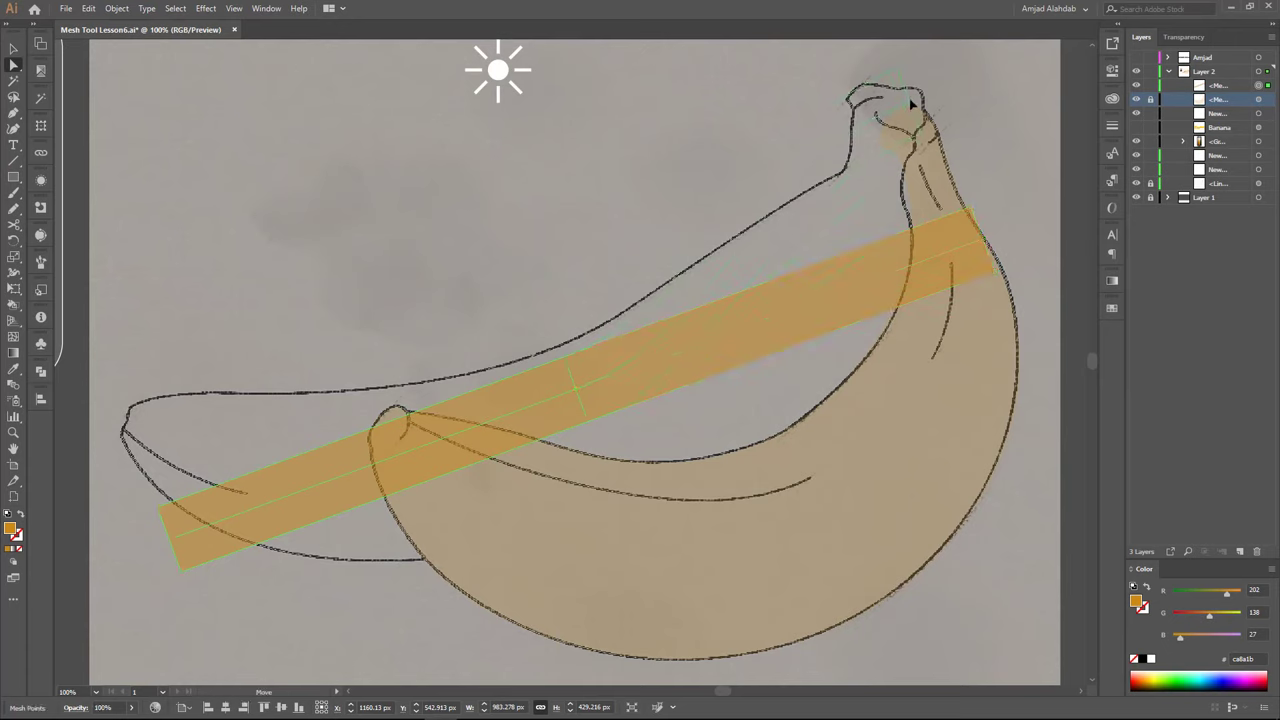
{"action": "left_click_drag", "start_coordinate": [911, 103], "coordinate": [905, 95]}
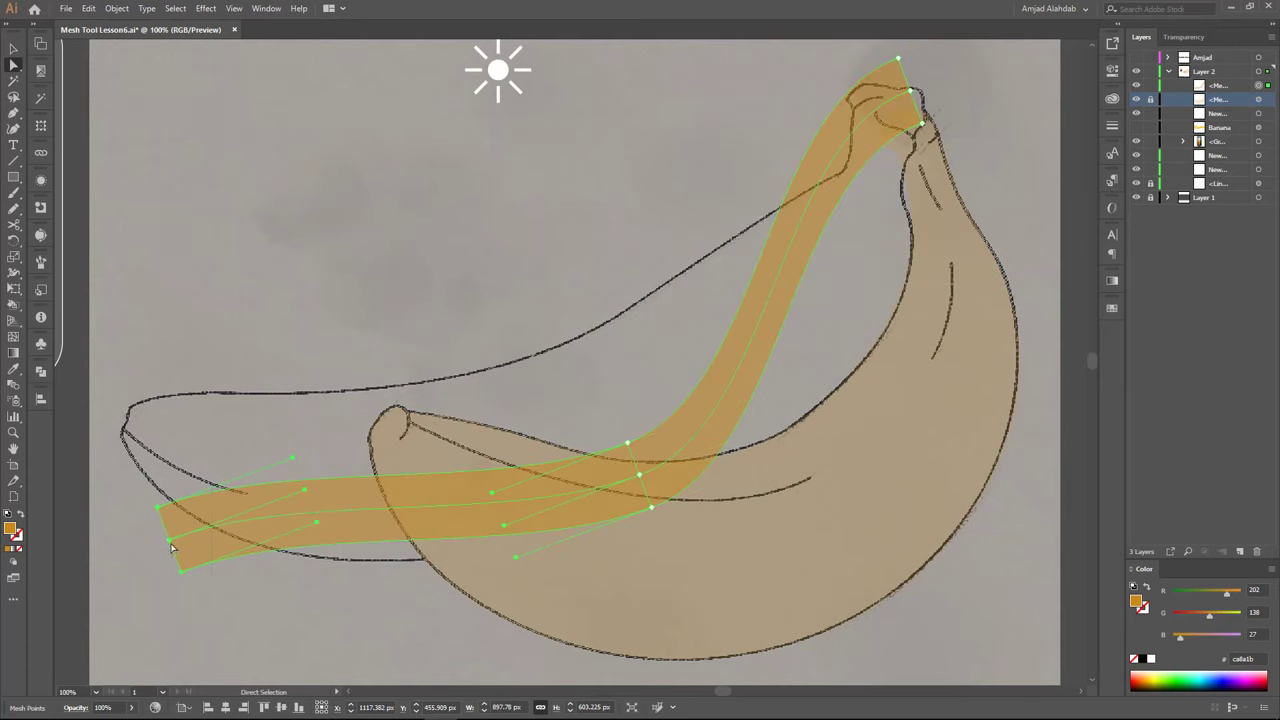
{"action": "left_click_drag", "start_coordinate": [126, 432], "coordinate": [125, 425]}
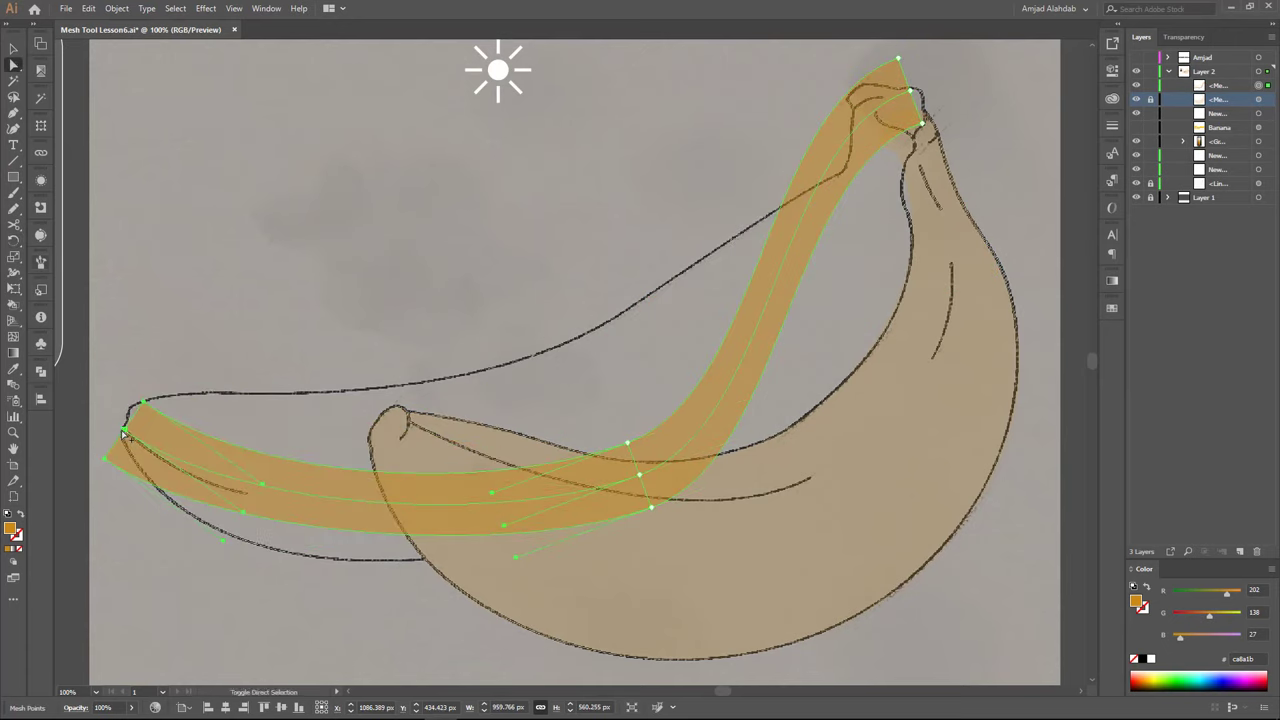
{"action": "left_click", "coordinate": [13, 240]}
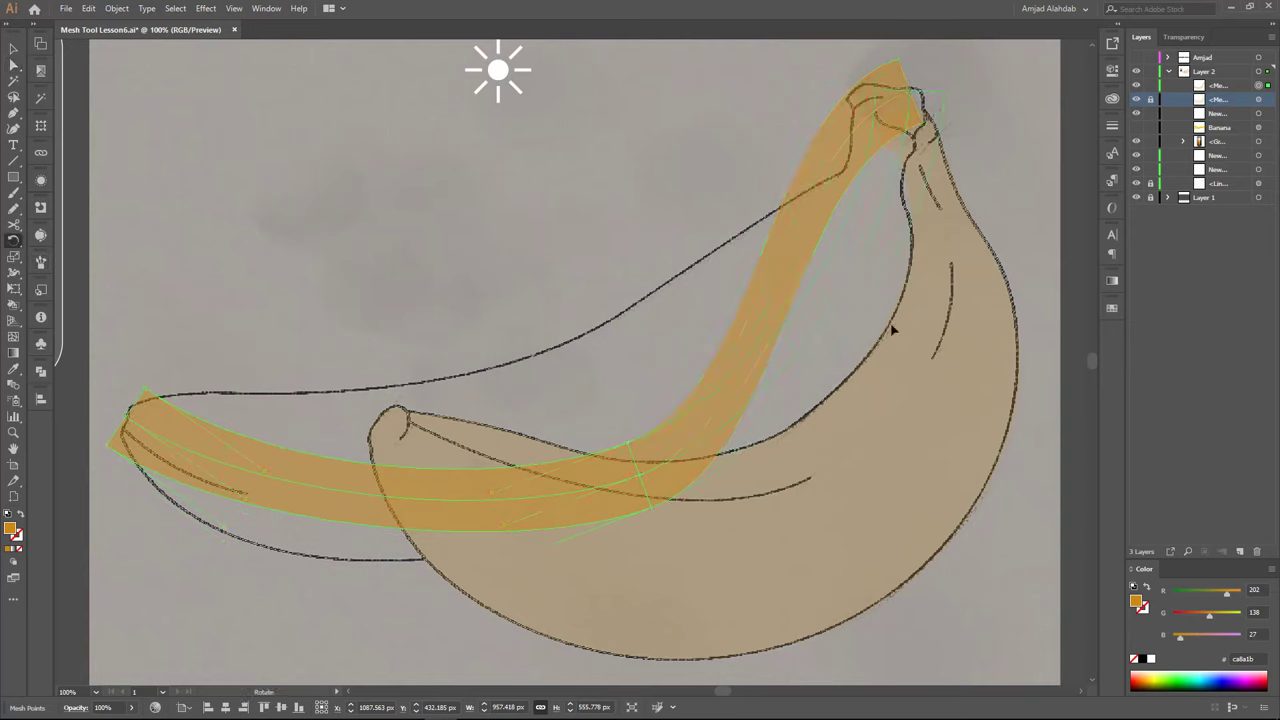
Pull the mesh corner points at the banana's left tip onto the sketched outline
{"action": "key", "text": "ctrl+z"}
{"action": "key", "text": "a"}
{"action": "left_click", "coordinate": [628, 430]}
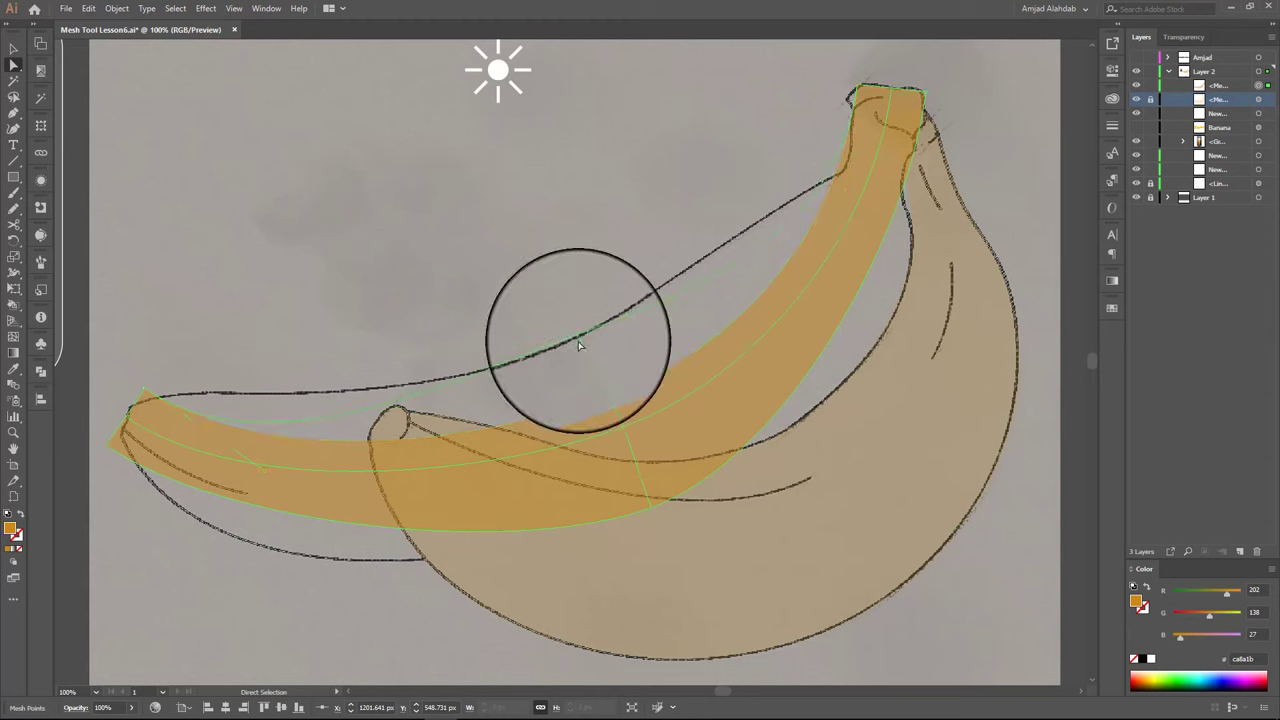
{"action": "left_click", "coordinate": [652, 516]}
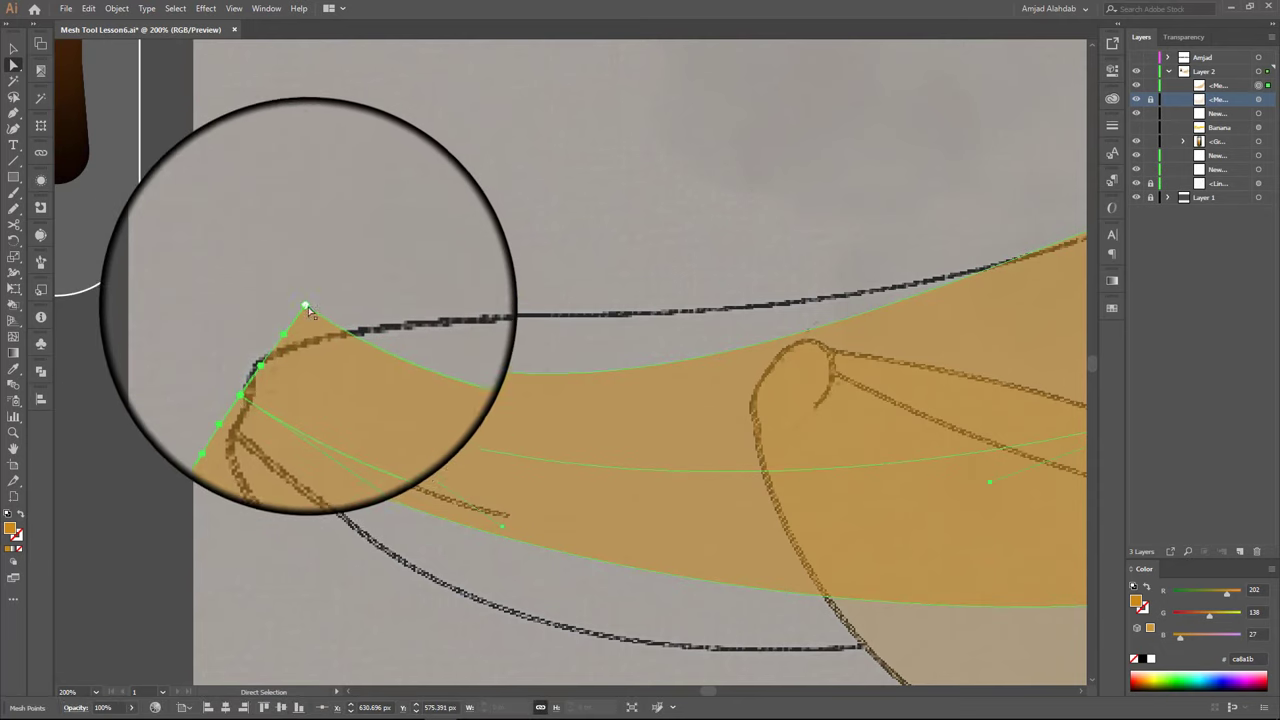
{"action": "mouse_move", "coordinate": [298, 338]}
{"action": "left_mouse_down"}
{"action": "mouse_move", "coordinate": [262, 422]}
{"action": "mouse_move", "coordinate": [270, 432]}
{"action": "left_mouse_up"}
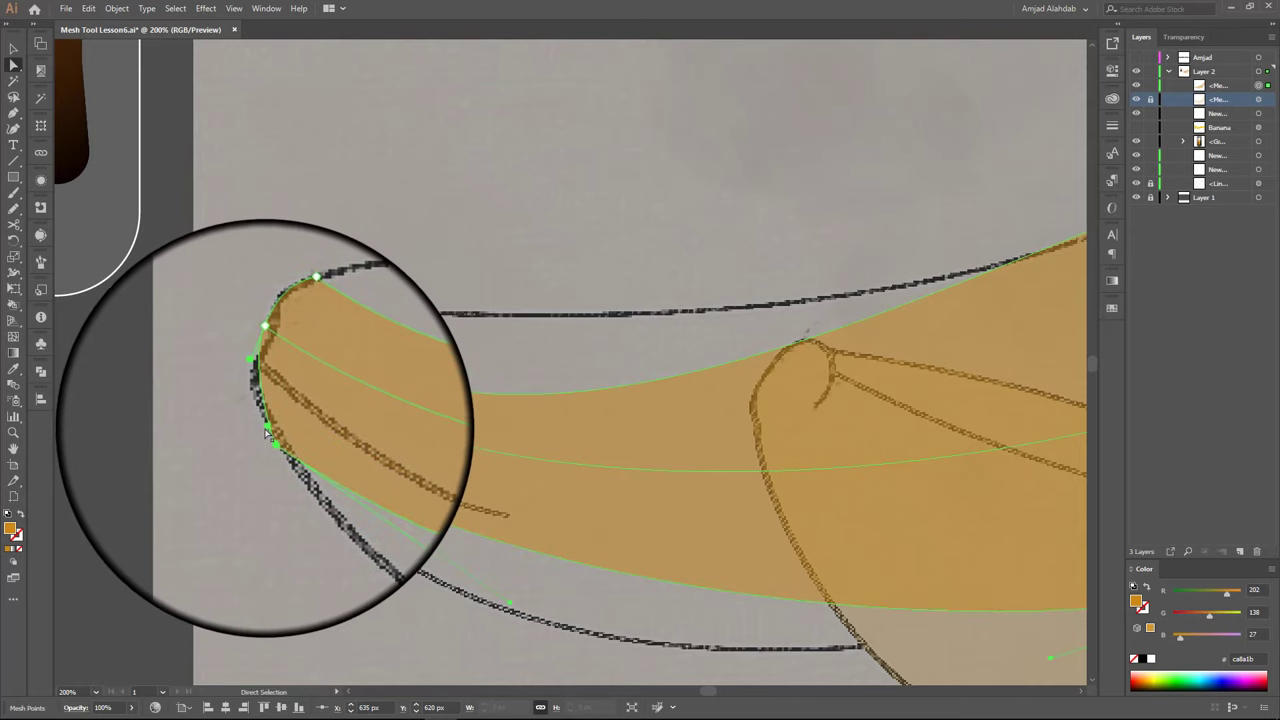
{"action": "left_click", "coordinate": [280, 354]}
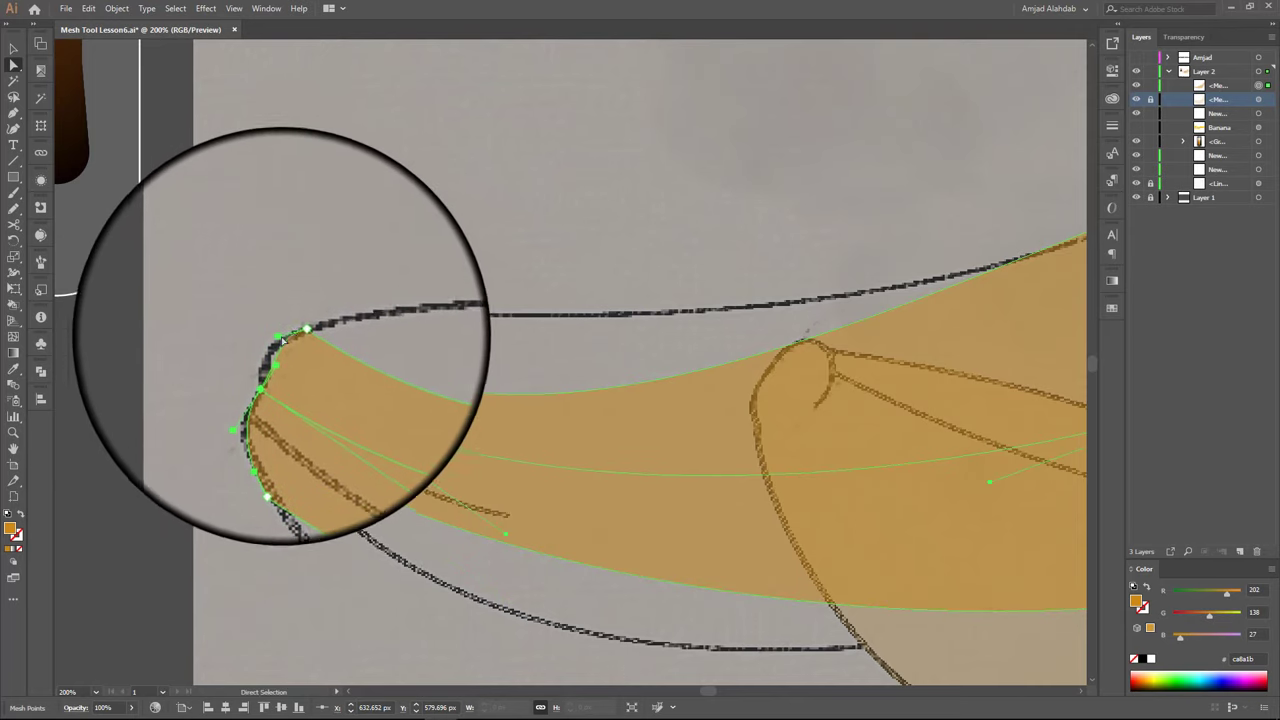
{"action": "left_click_drag", "start_coordinate": [278, 358], "coordinate": [283, 337]}
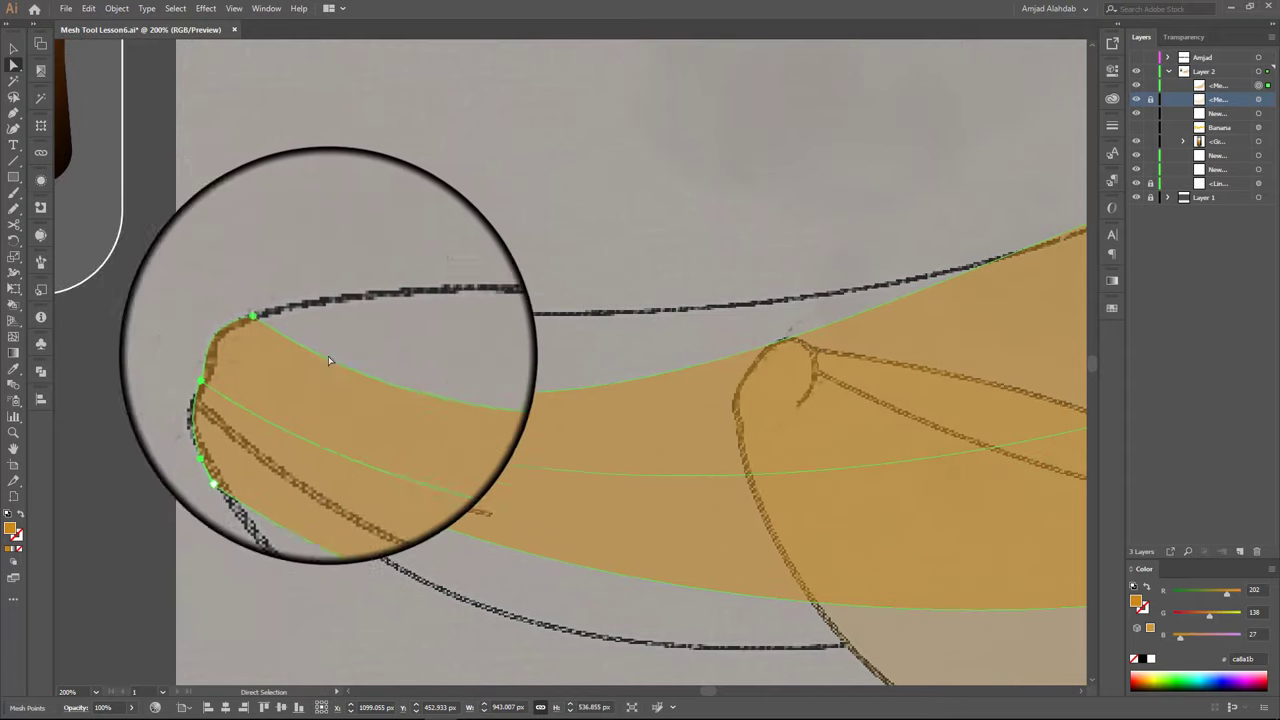
Bend the upper and lower mesh edges near the tip to follow the outline
{"action": "left_click", "coordinate": [418, 616]}
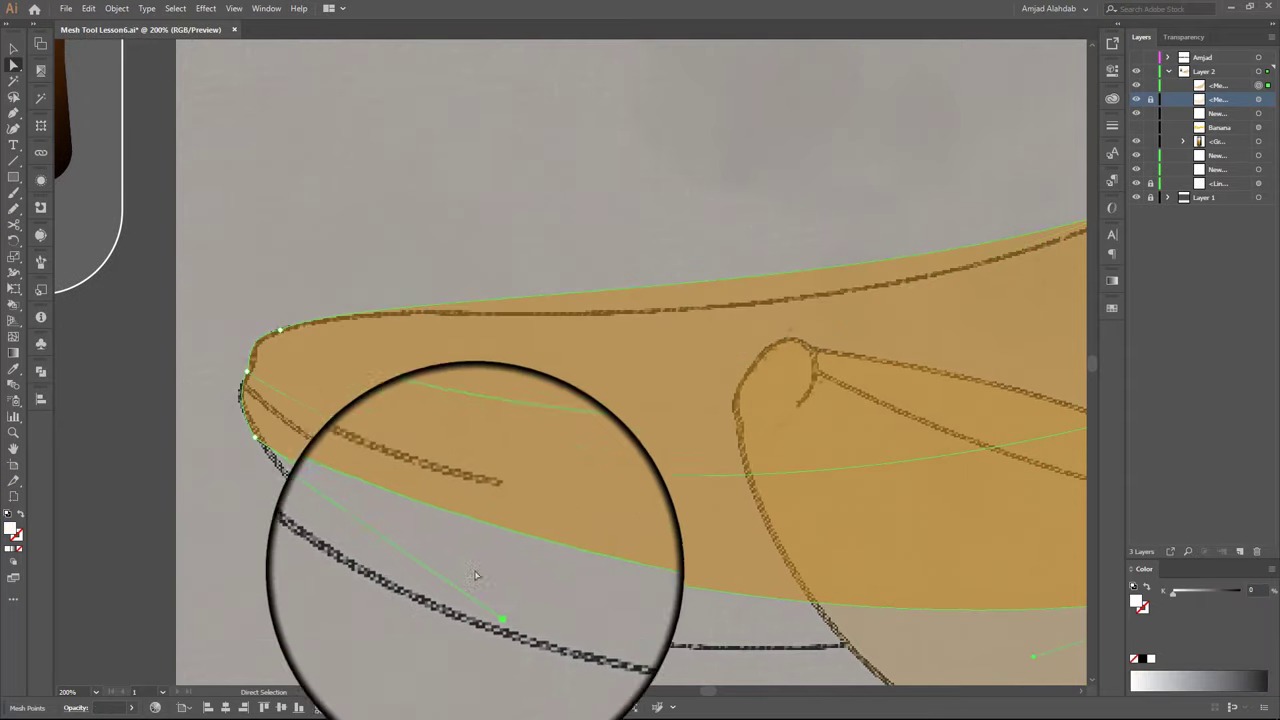
{"action": "left_click", "coordinate": [700, 340]}
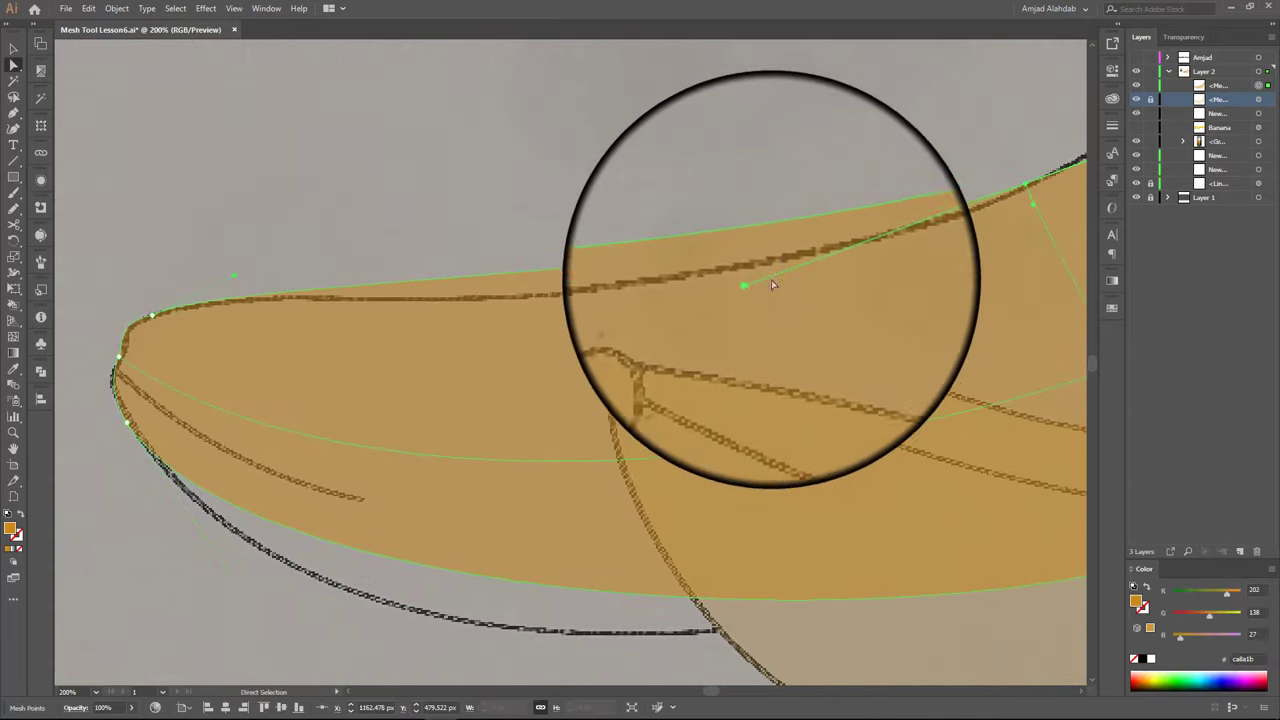
{"action": "left_click_drag", "start_coordinate": [700, 340], "coordinate": [690, 358]}
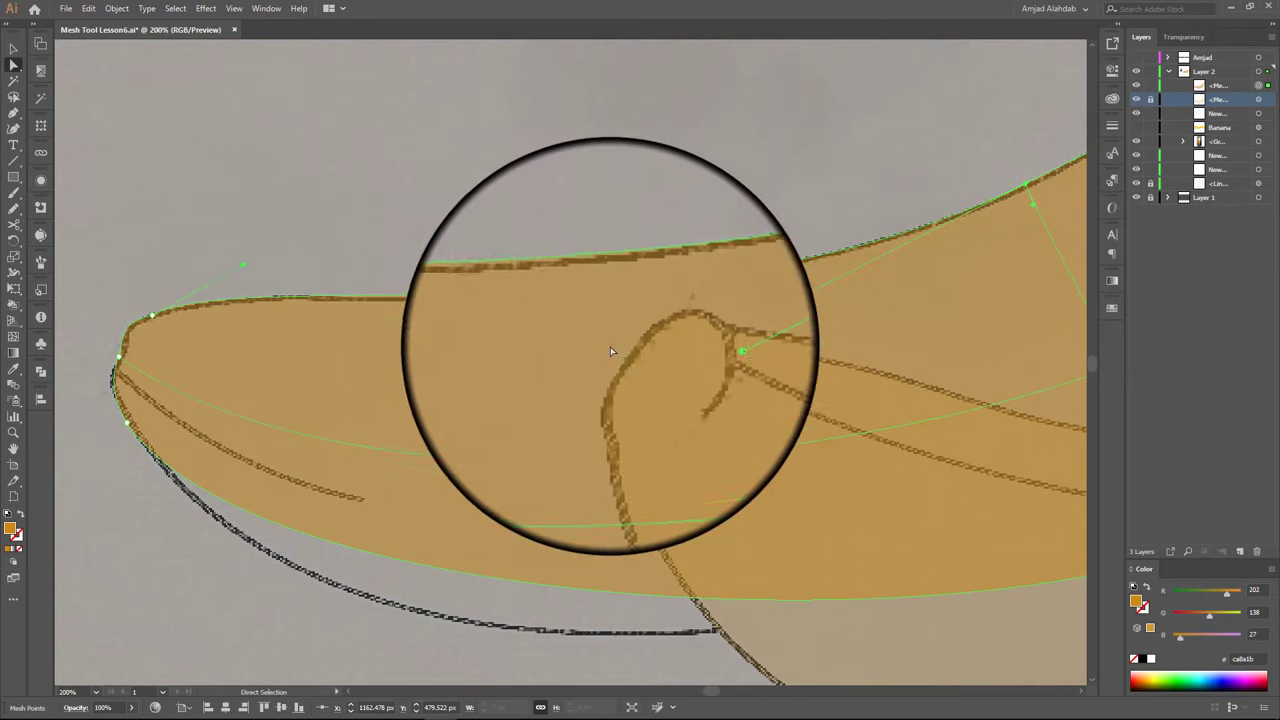
{"action": "key", "text": "ctrl+minus"}
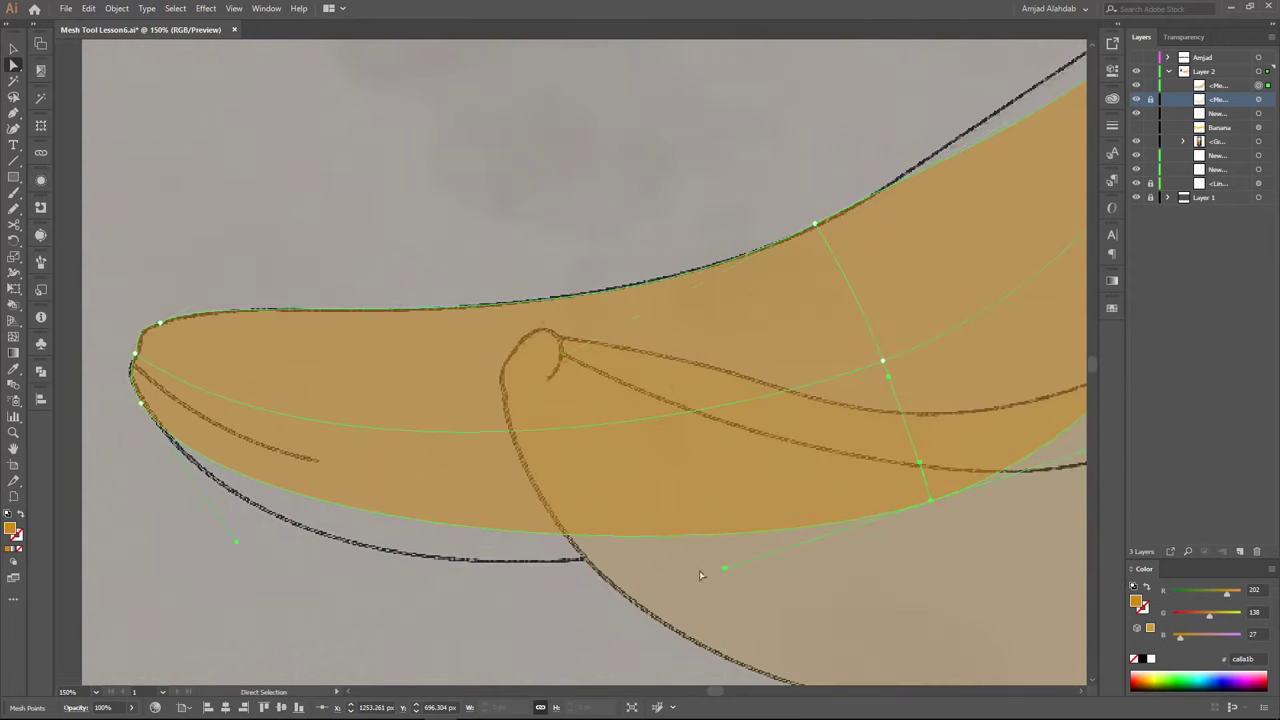
{"action": "left_click_drag", "start_coordinate": [699, 570], "coordinate": [736, 543]}
{"action": "left_click_drag", "start_coordinate": [267, 492], "coordinate": [275, 545]}
{"action": "left_click", "coordinate": [172, 350]}
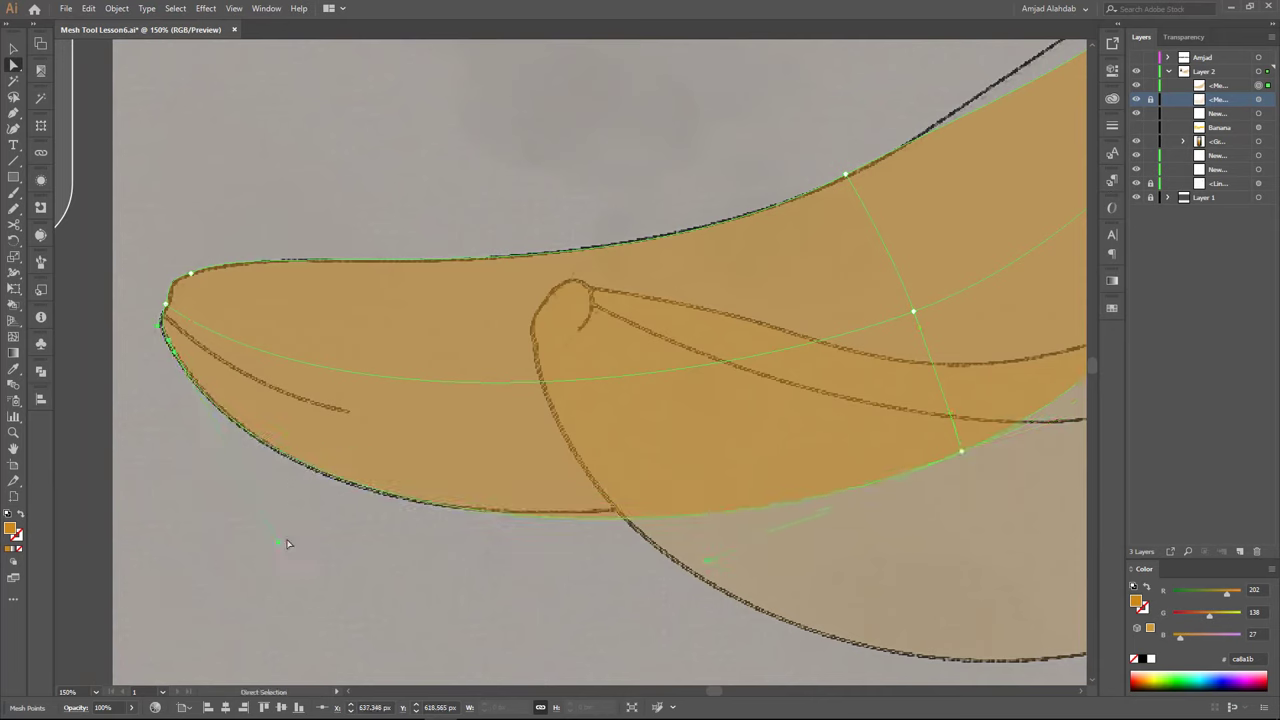
Add a mesh line across the banana near the tip and curve it downward
{"action": "key", "text": "u"}
{"action": "left_click", "coordinate": [568, 383]}
{"action": "key", "text": "a"}
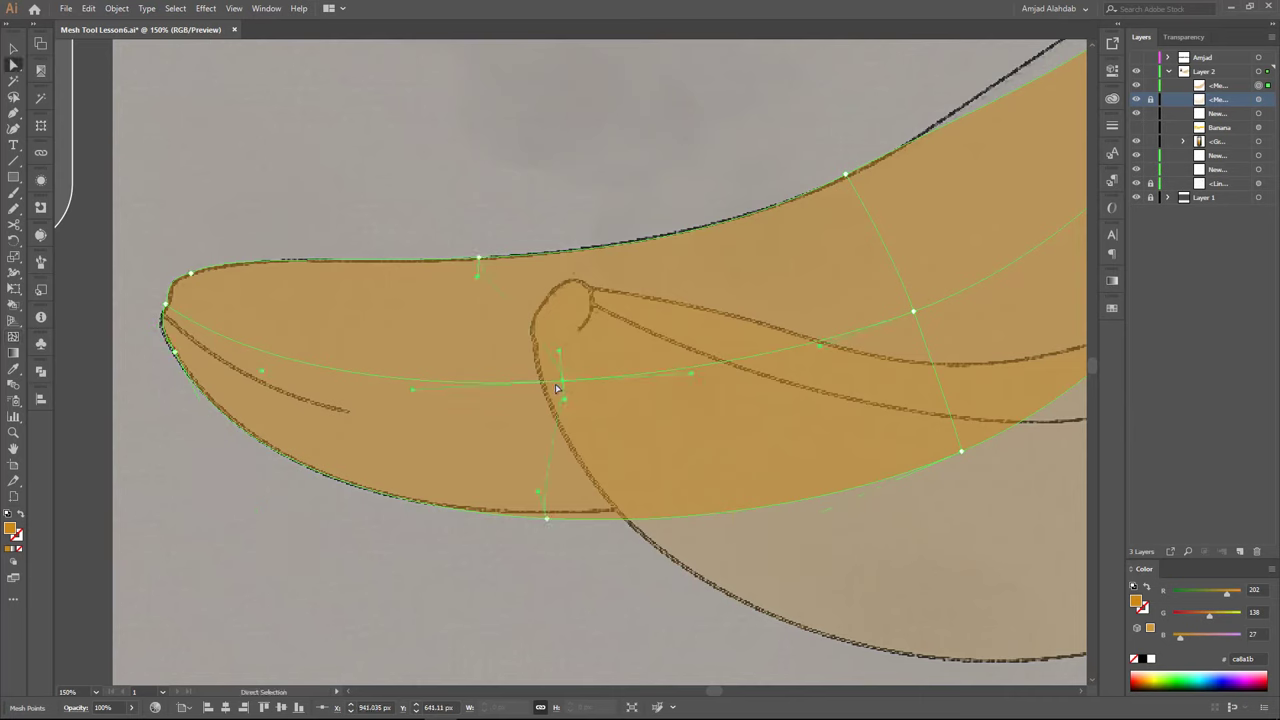
{"action": "left_click_drag", "start_coordinate": [568, 383], "coordinate": [500, 385]}
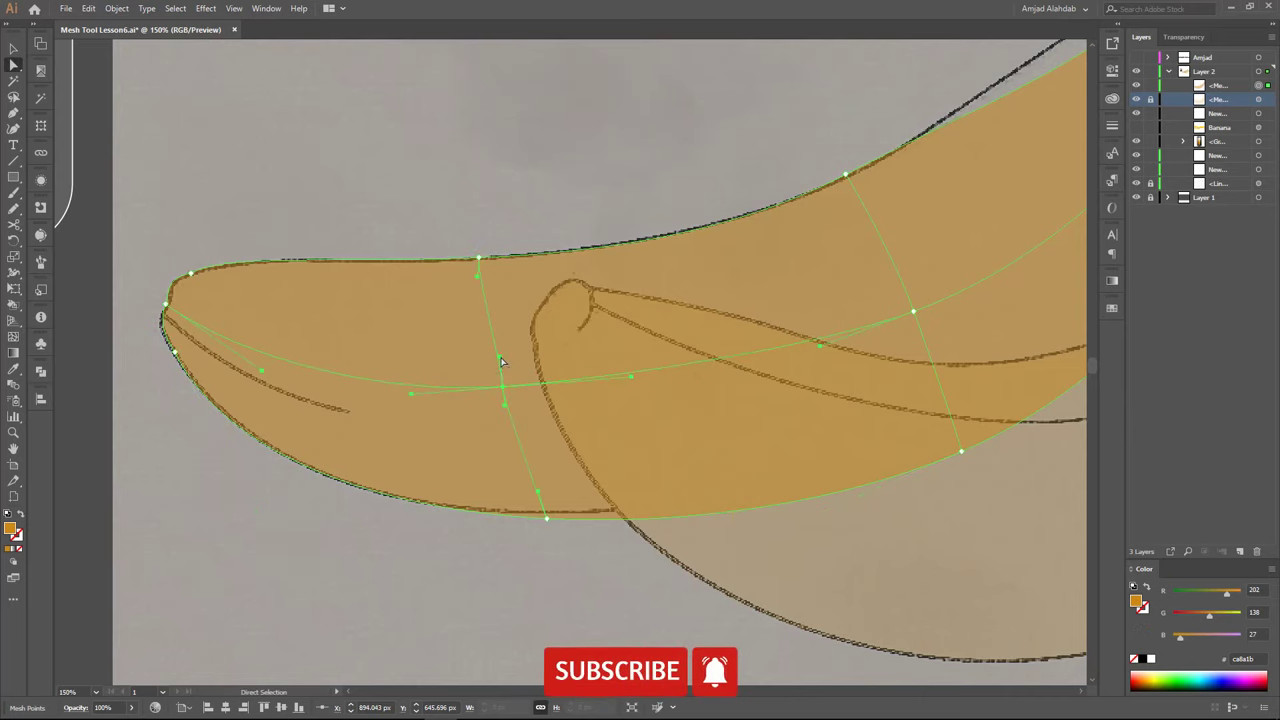
{"action": "left_click_drag", "start_coordinate": [500, 385], "coordinate": [506, 416]}
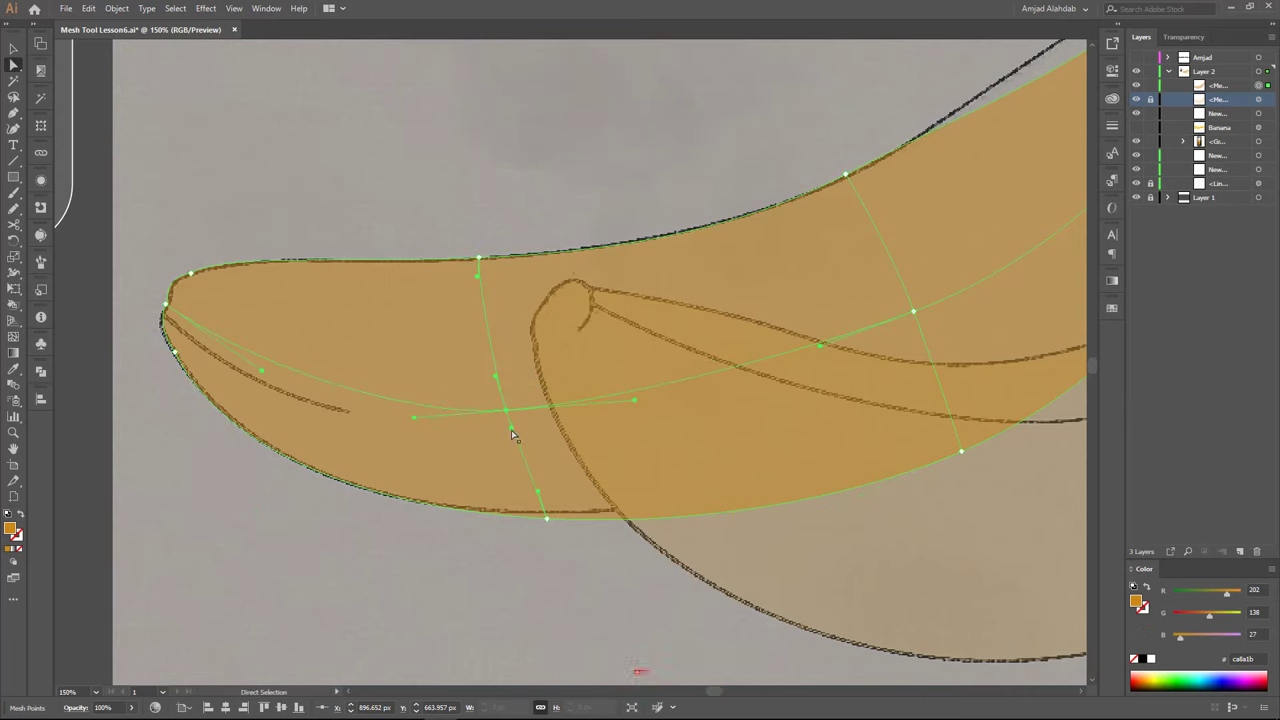
{"action": "mouse_move", "coordinate": [488, 374]}
{"action": "left_mouse_down"}
{"action": "mouse_move", "coordinate": [508, 394]}
{"action": "mouse_move", "coordinate": [495, 381]}
{"action": "left_mouse_up"}
Nudge the remaining tip points and handles so the top edge follows the outline
{"action": "scroll", "coordinate": [158, 318], "scroll_direction": "up", "scroll_amount": 1}
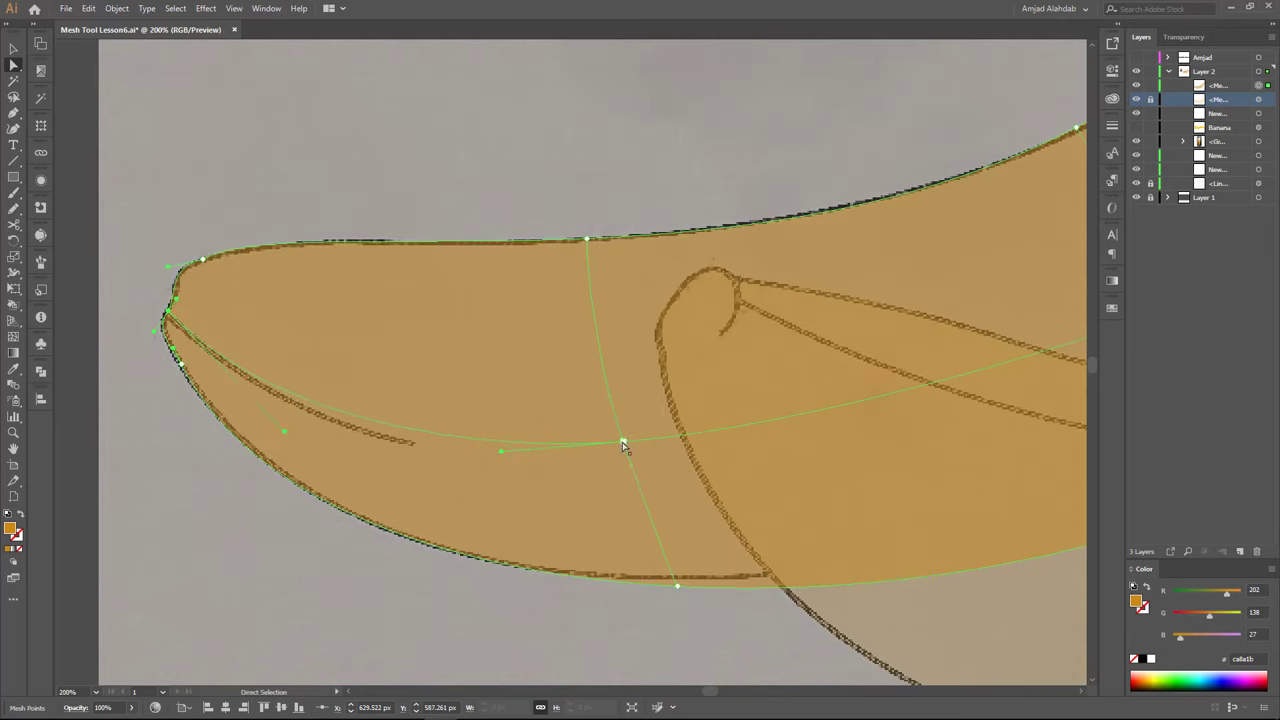
{"action": "left_click_drag", "start_coordinate": [622, 444], "coordinate": [624, 461]}
{"action": "scroll", "coordinate": [699, 453], "scroll_direction": "down", "scroll_amount": 1}
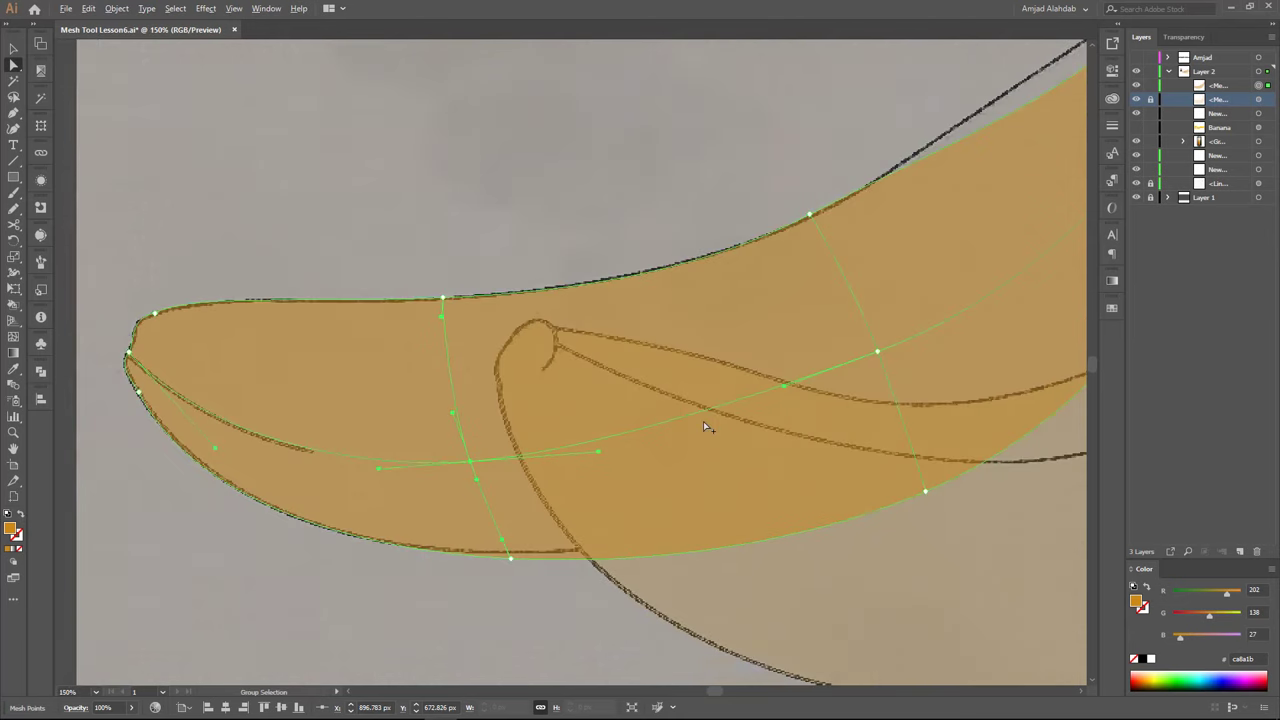
{"action": "scroll", "coordinate": [703, 421], "scroll_direction": "right", "scroll_amount": 3}
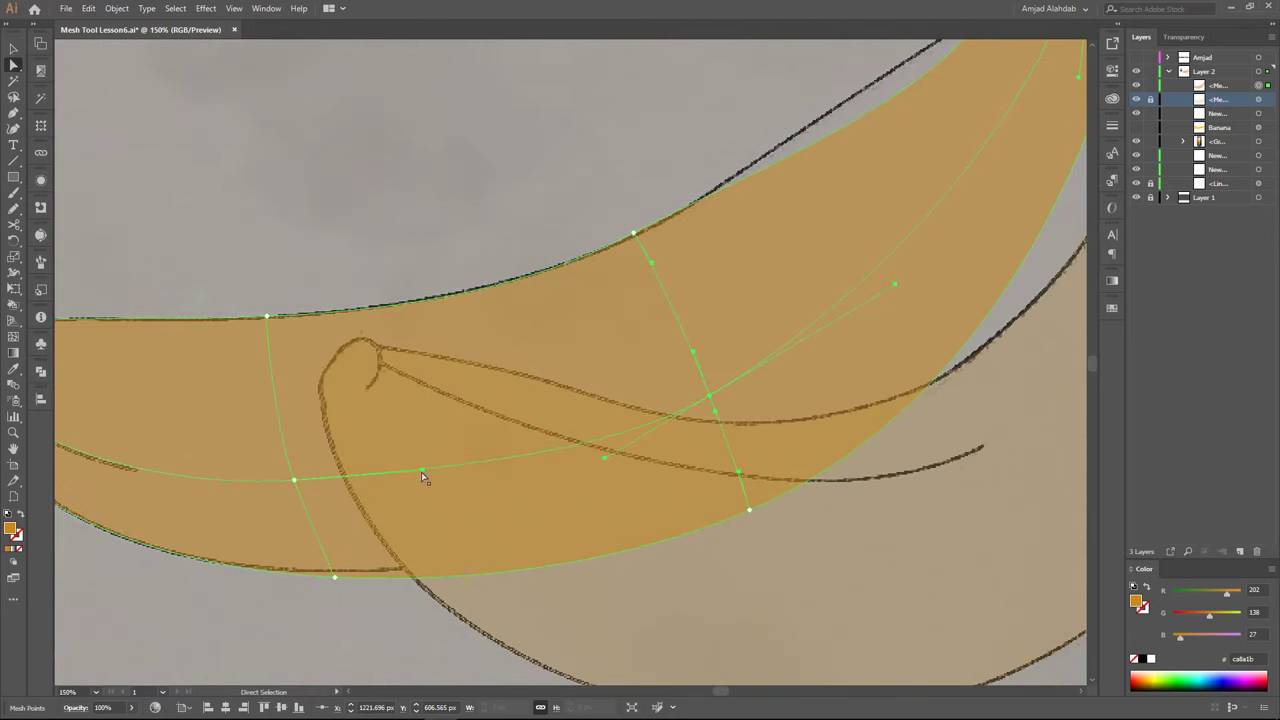
{"action": "left_click_drag", "start_coordinate": [796, 327], "coordinate": [674, 400]}
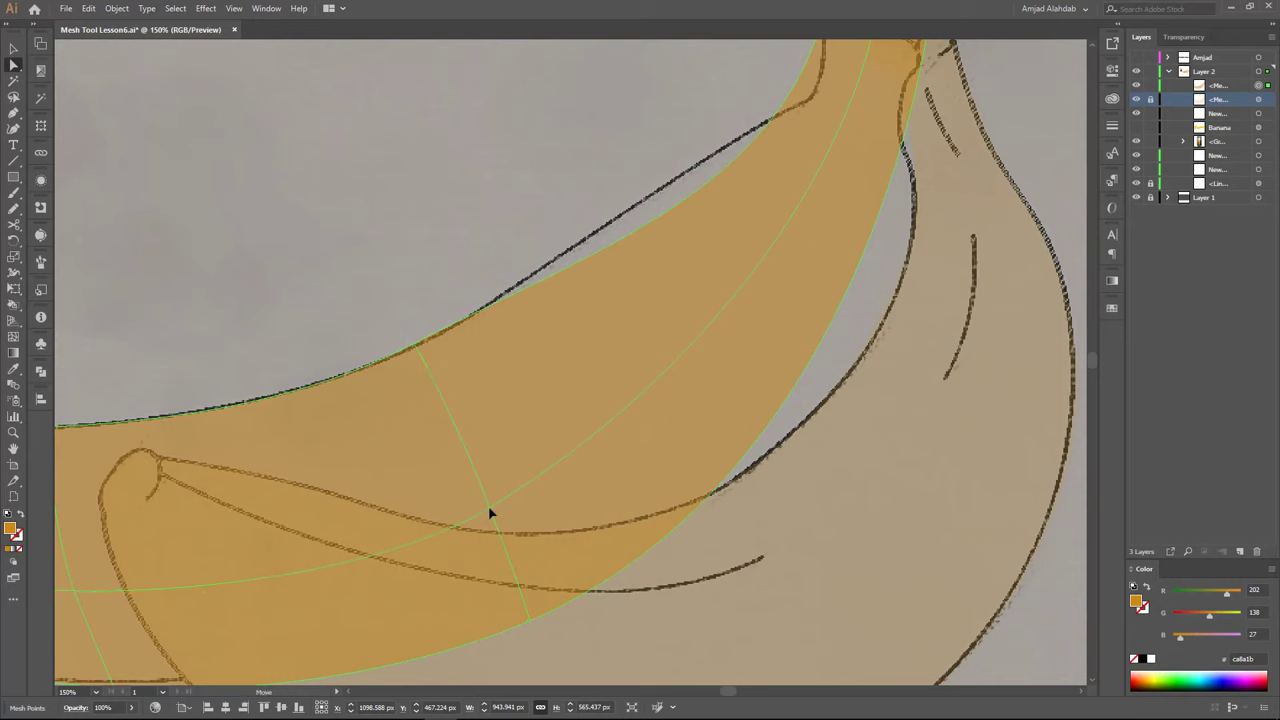
{"action": "scroll", "coordinate": [490, 513], "scroll_direction": "up", "scroll_amount": 1}
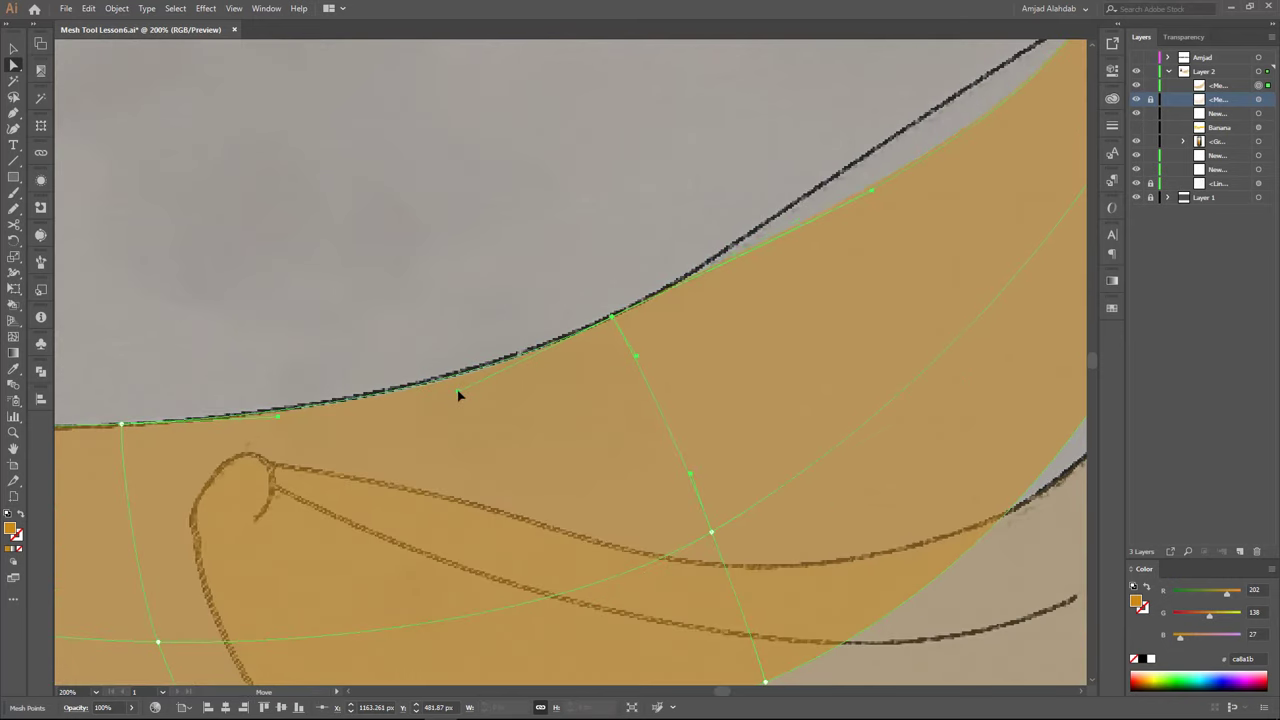
{"action": "left_click_drag", "start_coordinate": [458, 395], "coordinate": [457, 396]}
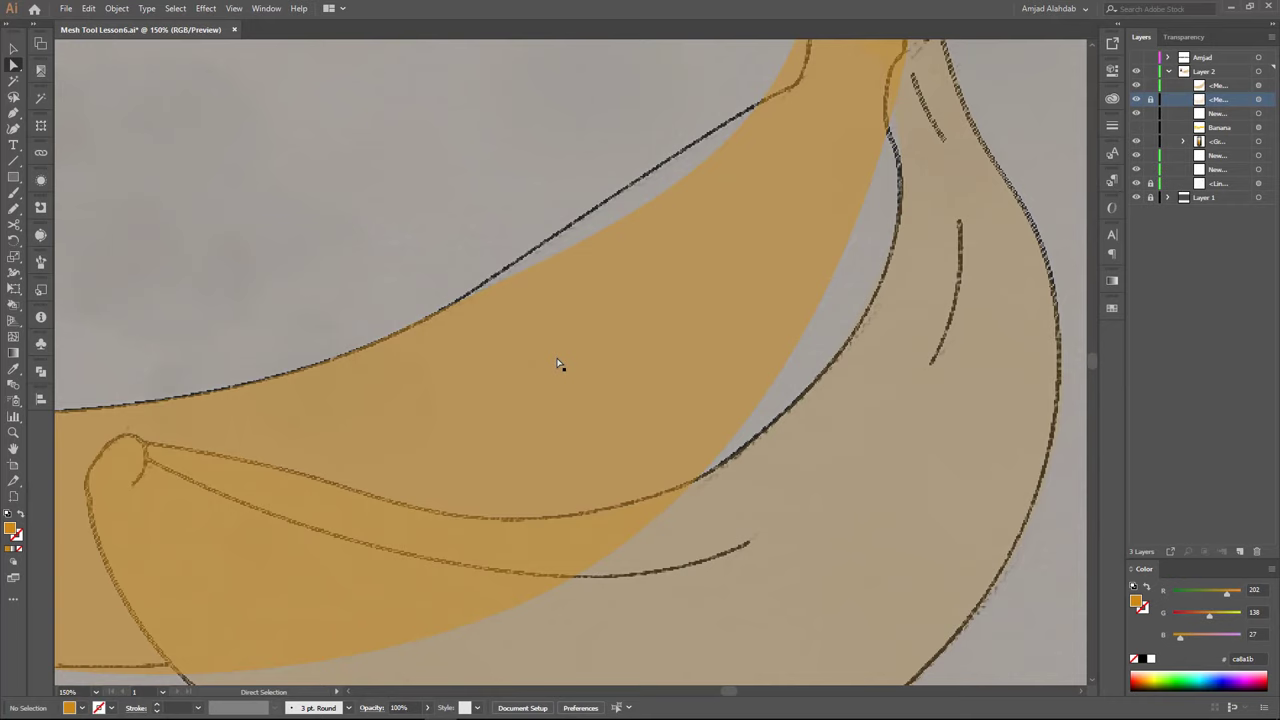
Adjust a body mesh point's handle to start matching the sketch
{"action": "left_click", "coordinate": [575, 360]}
{"action": "key", "text": "ctrl+minus"}
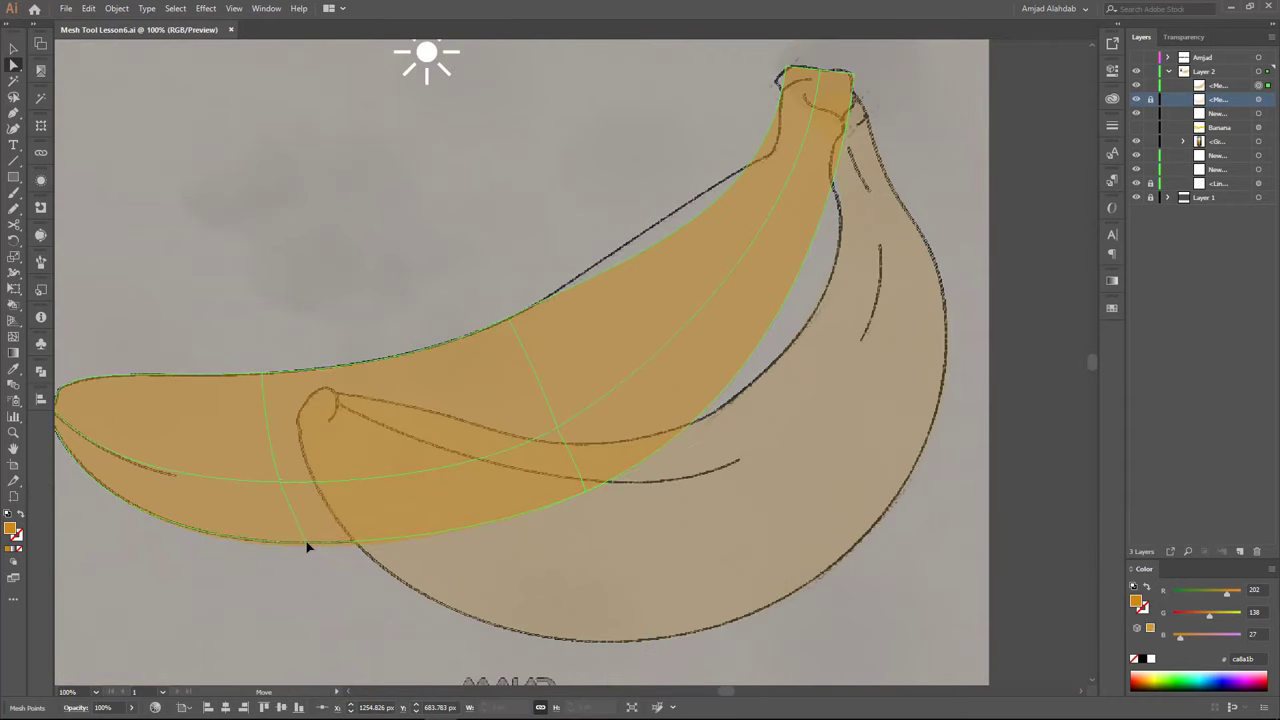
{"action": "left_click", "coordinate": [585, 491]}
{"action": "left_click_drag", "start_coordinate": [561, 442], "coordinate": [563, 449]}
{"action": "scroll", "coordinate": [720, 400], "scroll_direction": "up", "scroll_amount": 1}
{"action": "scroll", "coordinate": [788, 374], "scroll_direction": "up", "scroll_amount": 1}
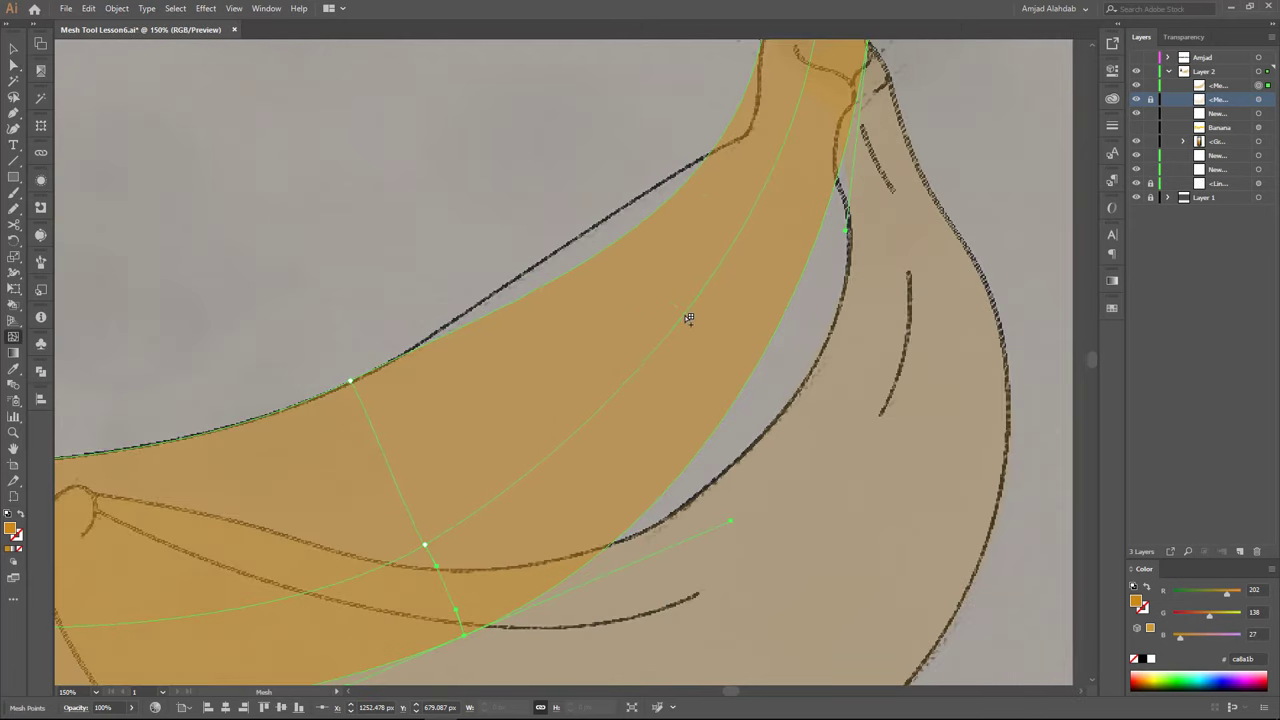
{"action": "scroll", "coordinate": [797, 393], "scroll_direction": "down", "scroll_amount": 3}
{"action": "scroll", "coordinate": [800, 405], "scroll_direction": "left", "scroll_amount": 1}
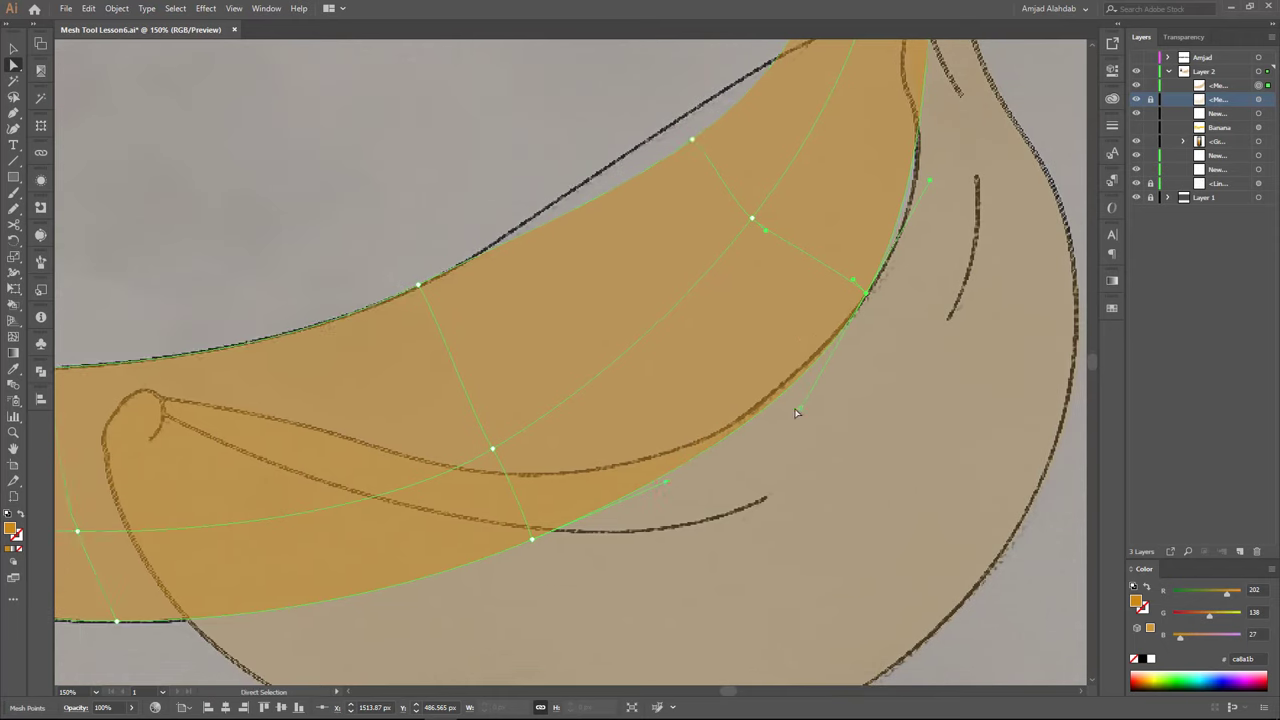
Move inner-edge points onto the outline and slide a top-edge point down along it
{"action": "left_click_drag", "start_coordinate": [866, 293], "coordinate": [872, 290]}
{"action": "left_click_drag", "start_coordinate": [531, 536], "coordinate": [531, 531]}
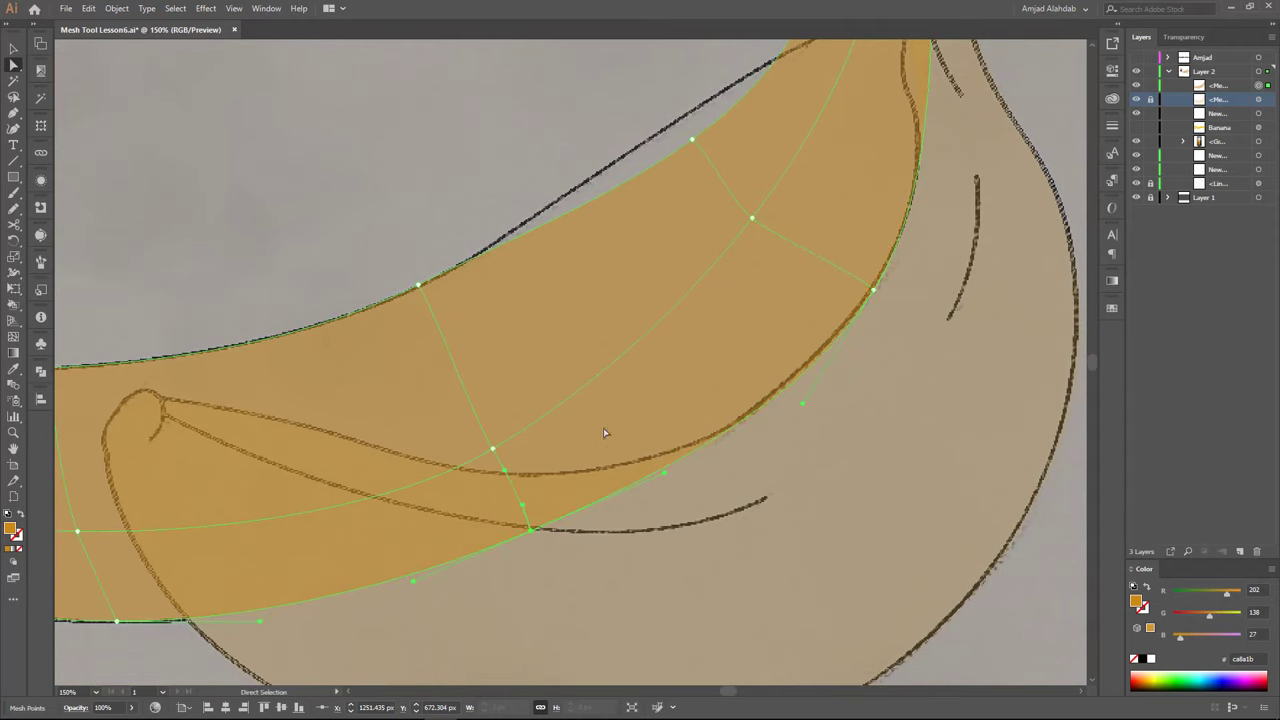
{"action": "left_click_drag", "start_coordinate": [747, 233], "coordinate": [783, 258]}
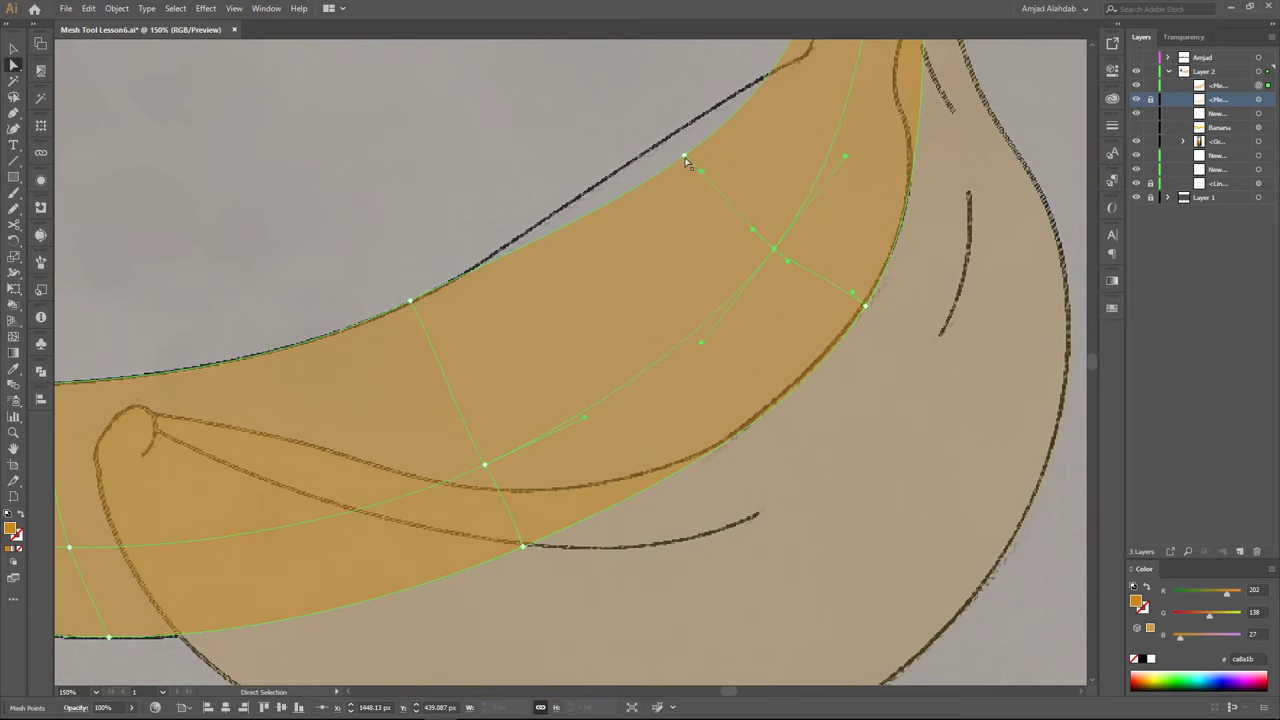
{"action": "left_click_drag", "start_coordinate": [686, 163], "coordinate": [529, 256]}
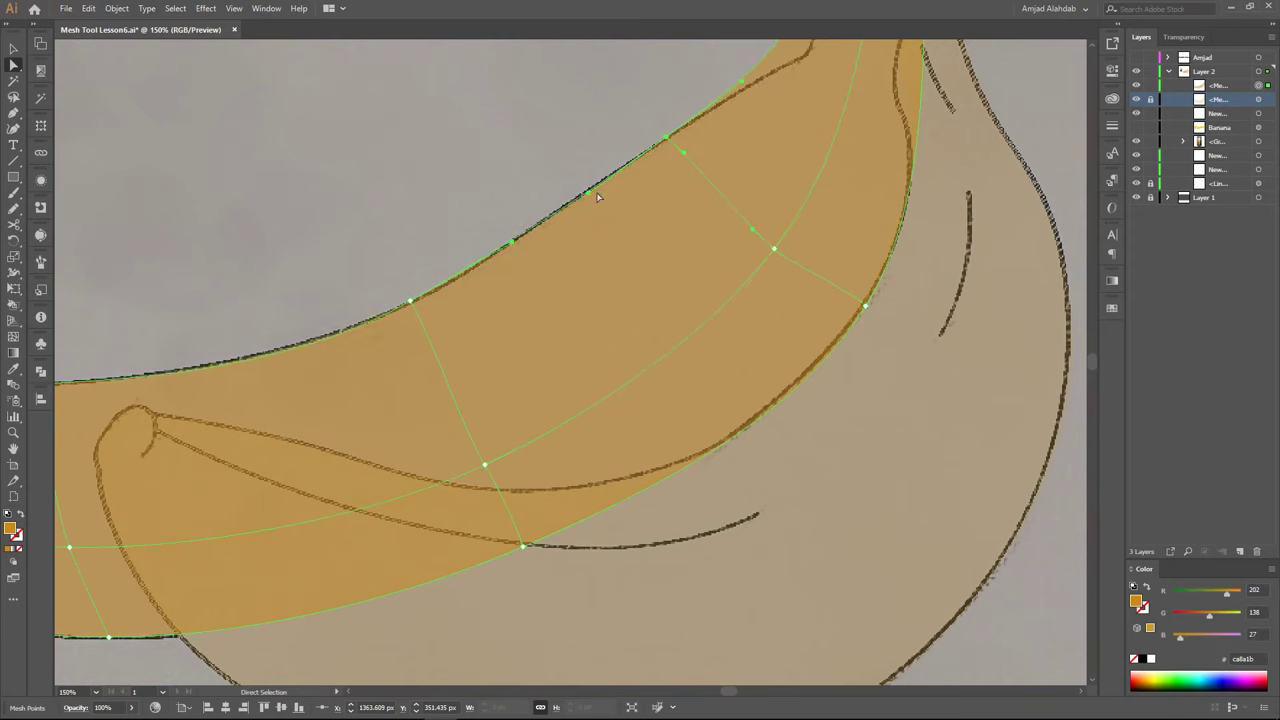
{"action": "scroll", "coordinate": [400, 330], "scroll_direction": "left", "scroll_amount": 3}
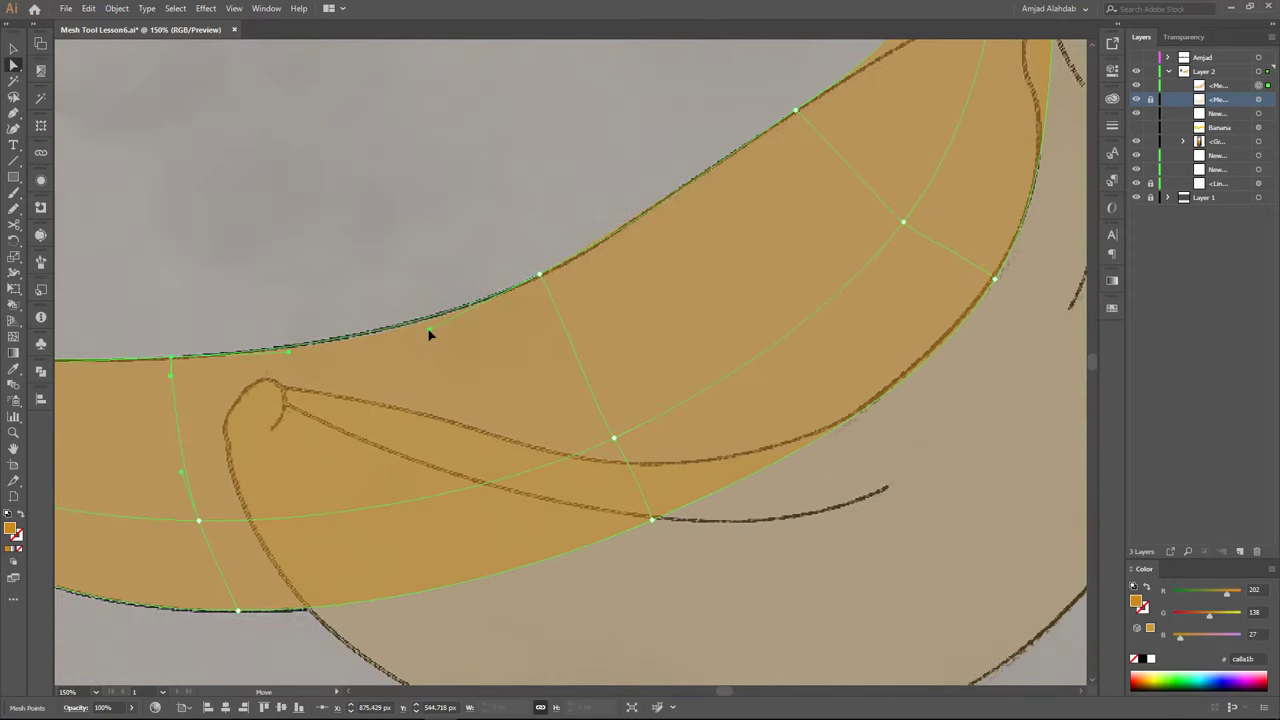
{"action": "key", "text": "ctrl+minus"}
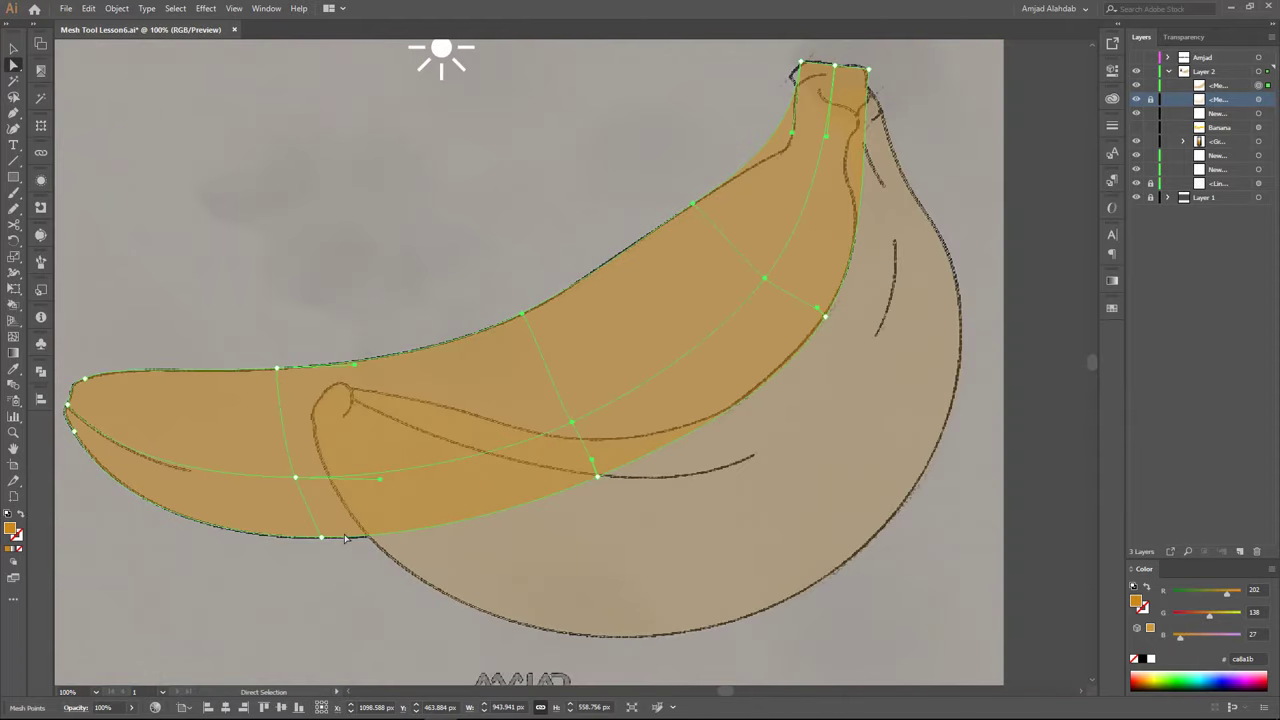
Pull the right-edge anchors near the neck onto the inner outline
{"action": "left_click", "coordinate": [597, 479]}
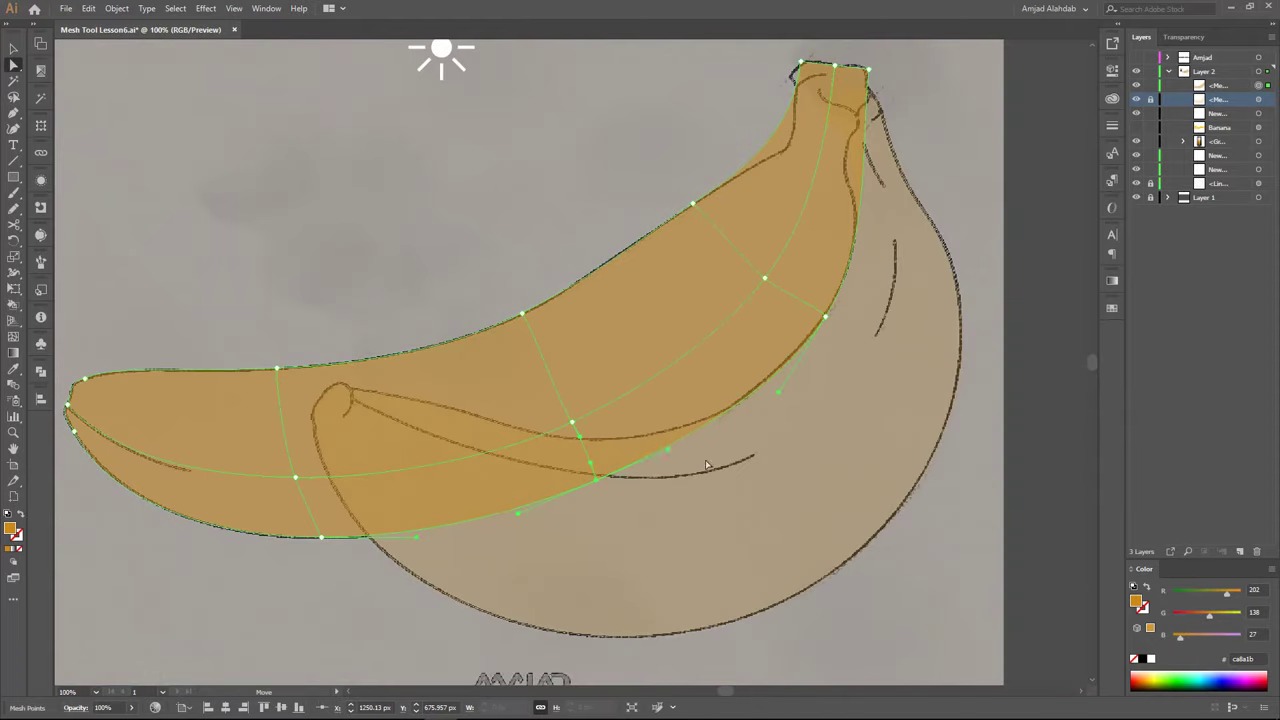
{"action": "left_click", "coordinate": [706, 465]}
{"action": "left_click", "coordinate": [805, 354]}
{"action": "left_click", "coordinate": [825, 317]}
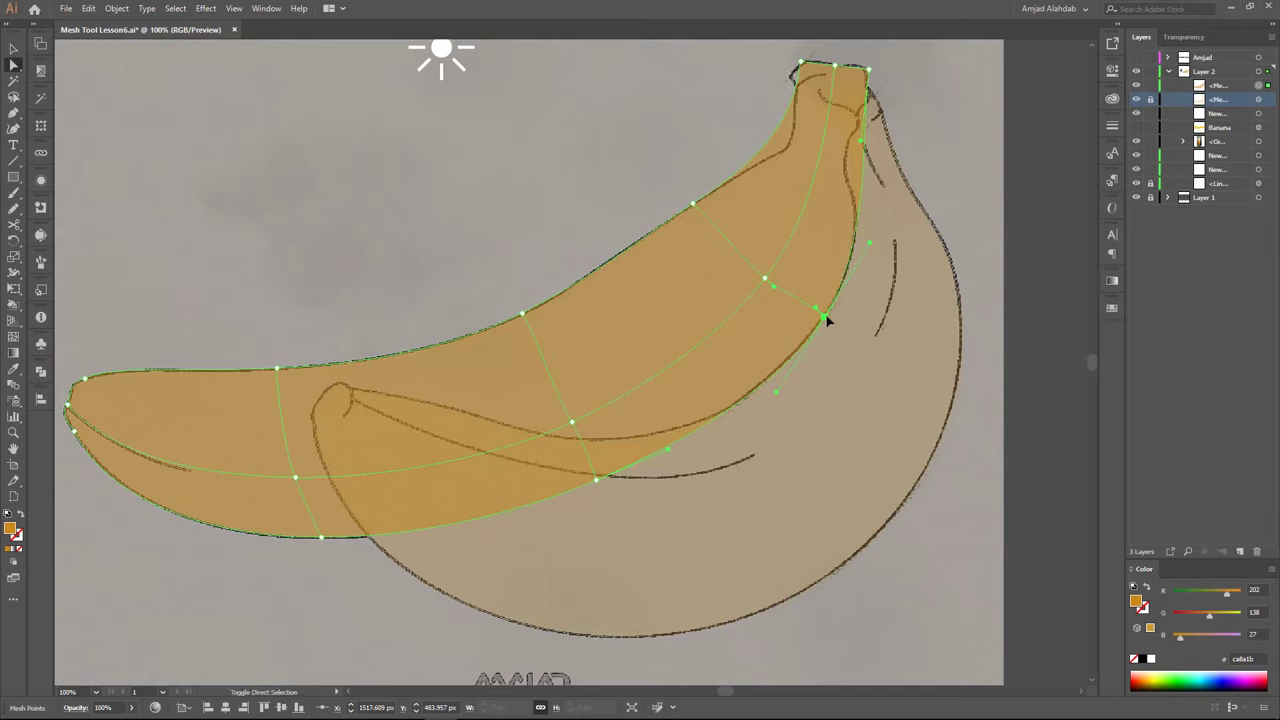
{"action": "key", "text": "ctrl+plus"}
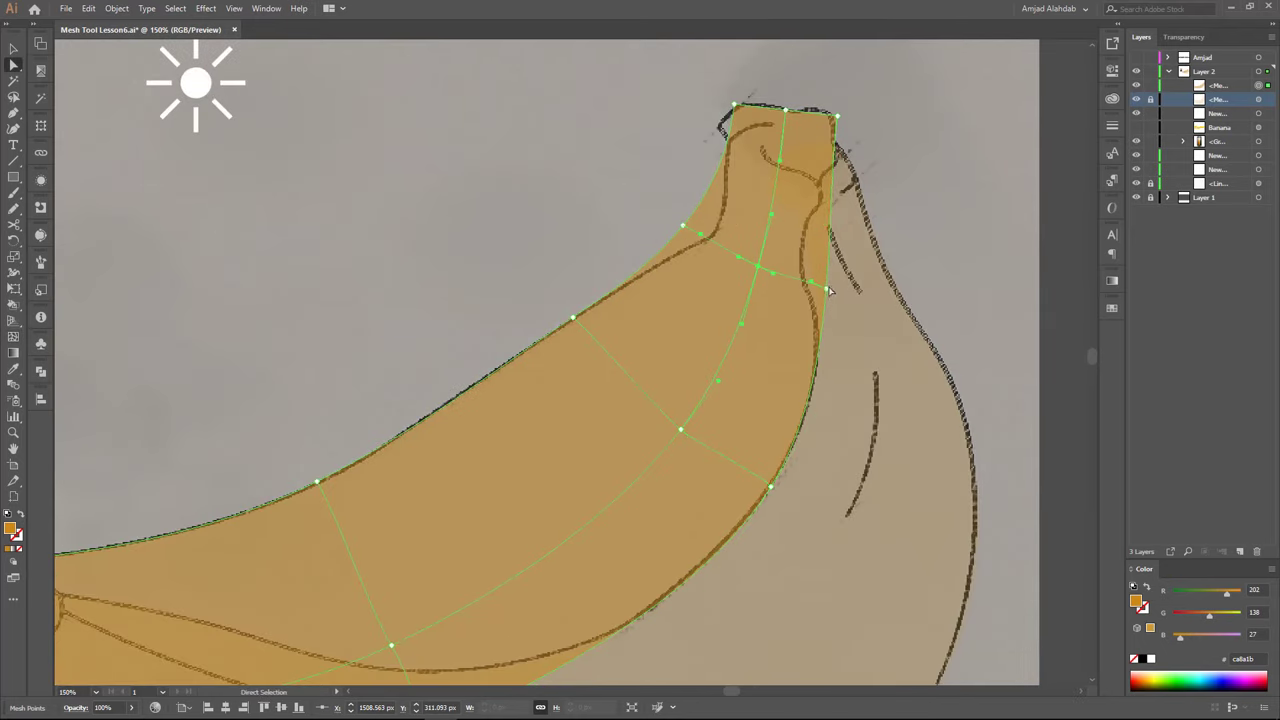
{"action": "left_click_drag", "start_coordinate": [828, 290], "coordinate": [799, 352]}
{"action": "left_click_drag", "start_coordinate": [802, 279], "coordinate": [808, 288]}
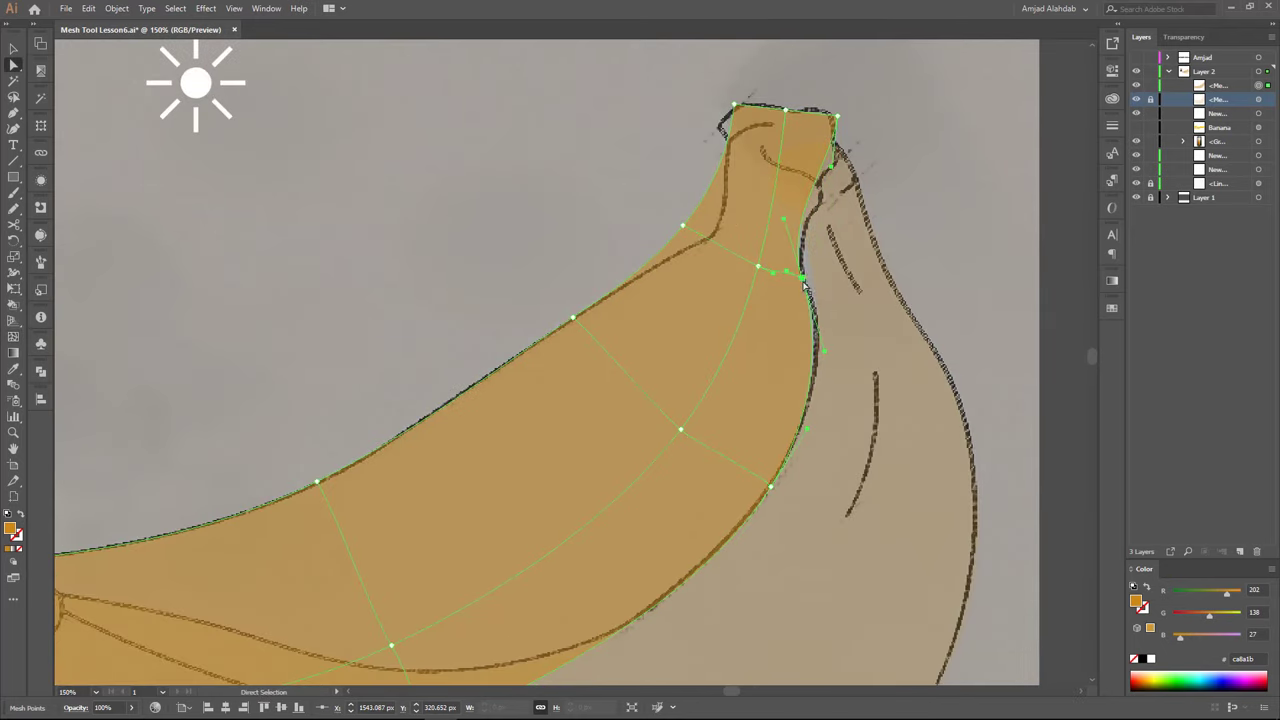
Straighten the neck's left edge along the sketched outline
{"action": "left_click", "coordinate": [715, 236]}
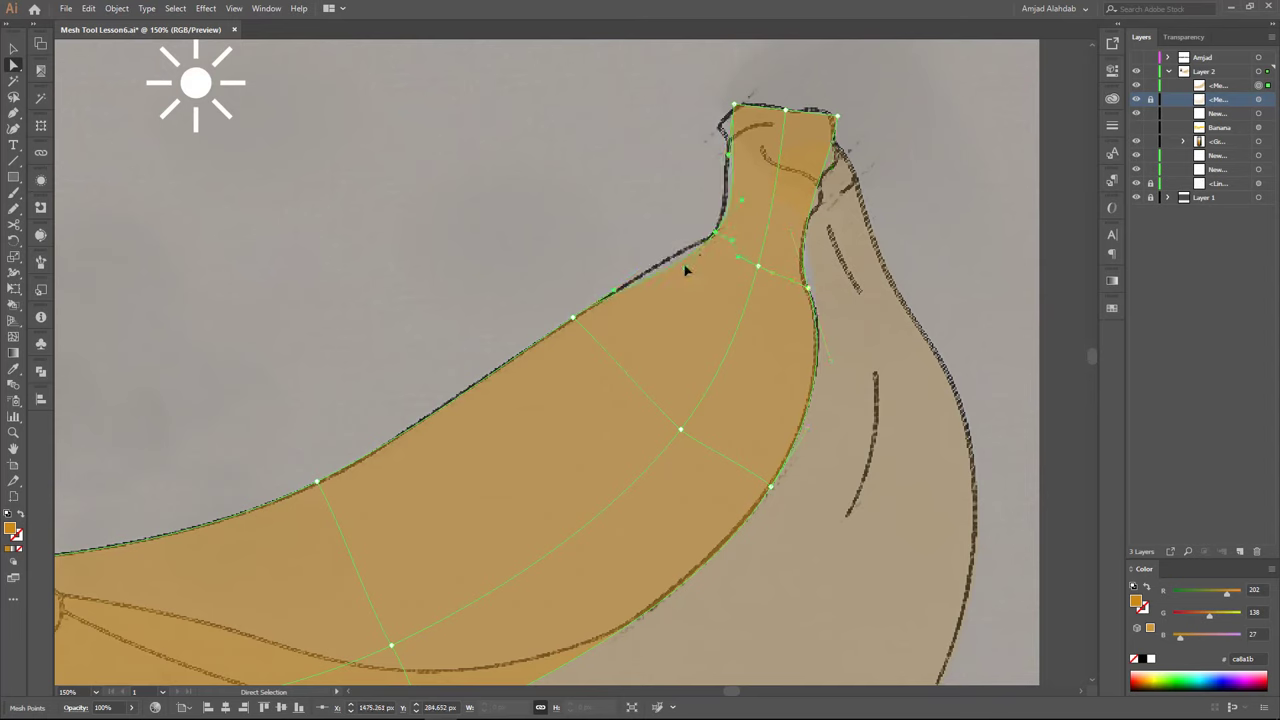
{"action": "left_click_drag", "start_coordinate": [676, 259], "coordinate": [678, 257]}
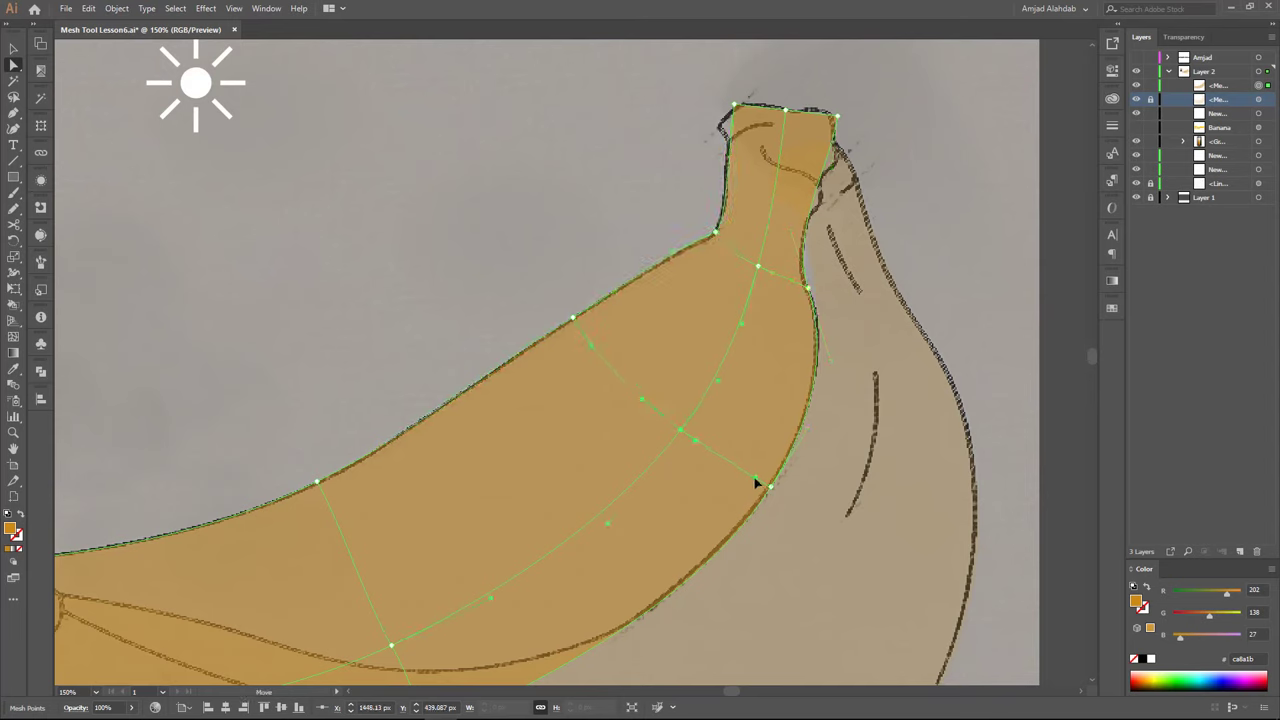
{"action": "scroll", "coordinate": [757, 483], "scroll_direction": "down", "scroll_amount": 1}
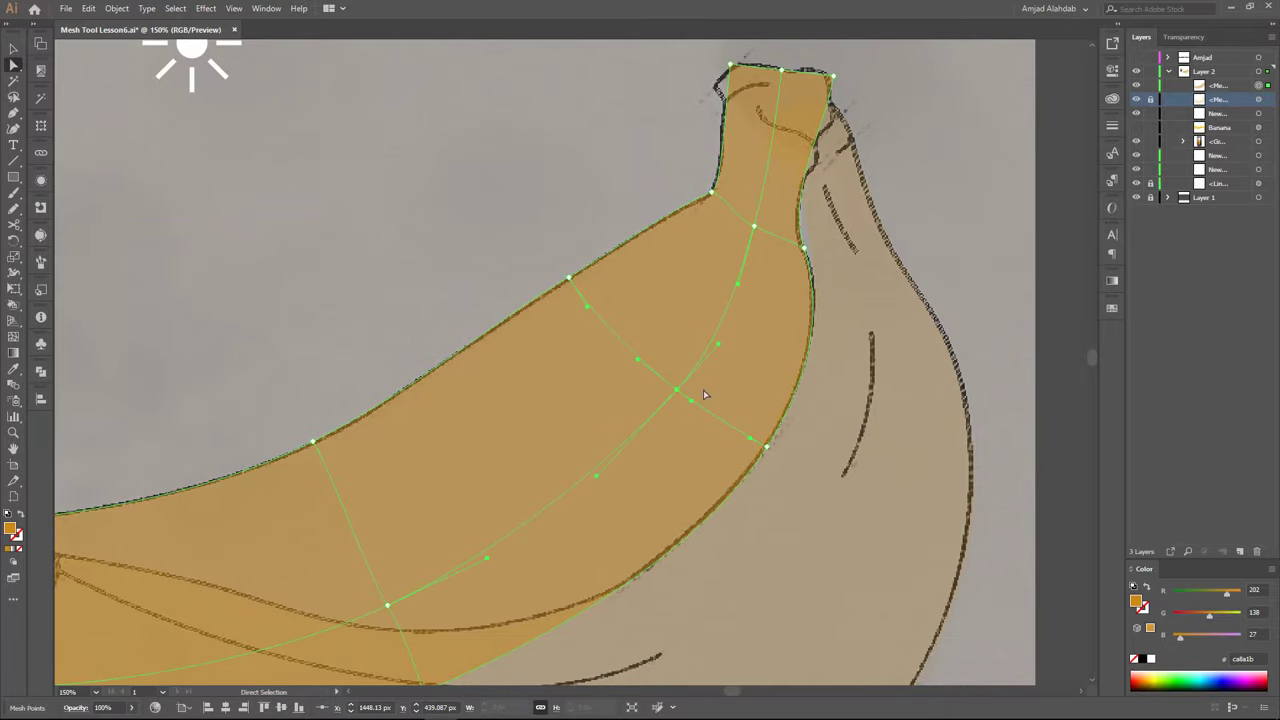
{"action": "scroll", "coordinate": [704, 395], "scroll_direction": "up", "scroll_amount": 1}
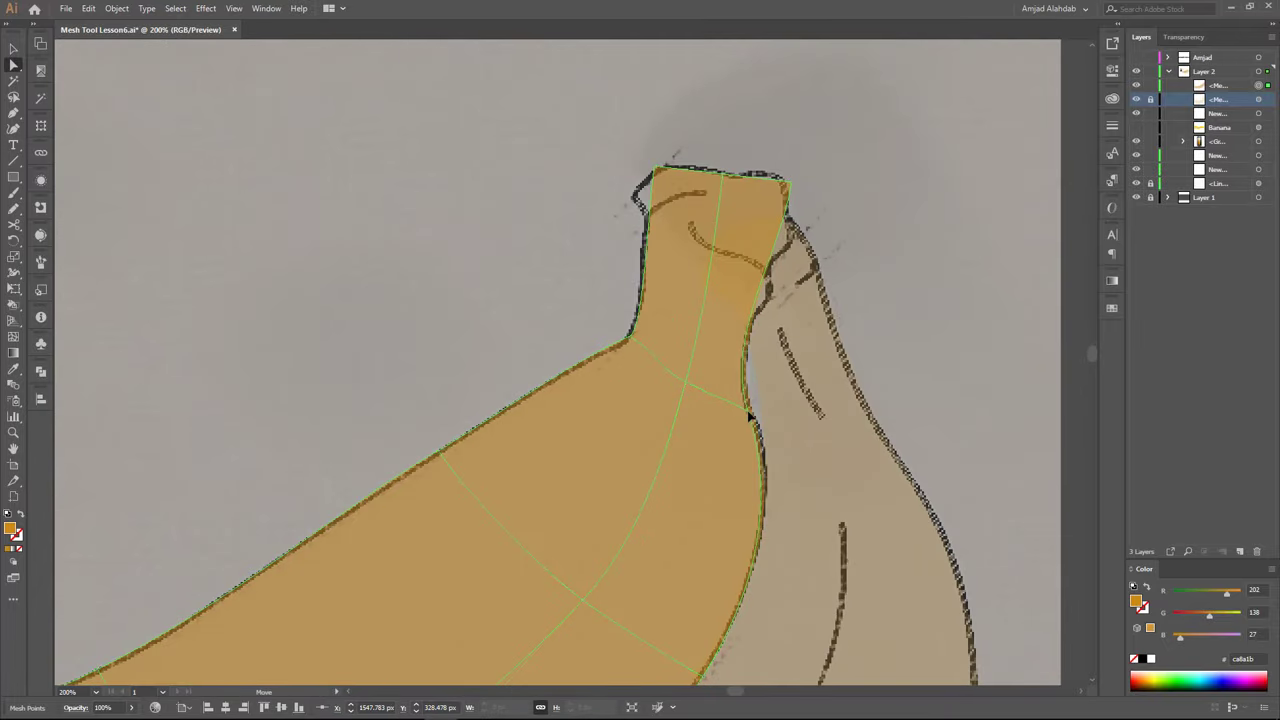
Move the top-left and top mesh anchors onto the stem outline to reshape the stem top
{"action": "left_click", "coordinate": [748, 410]}
{"action": "left_click_drag", "start_coordinate": [753, 484], "coordinate": [745, 537]}
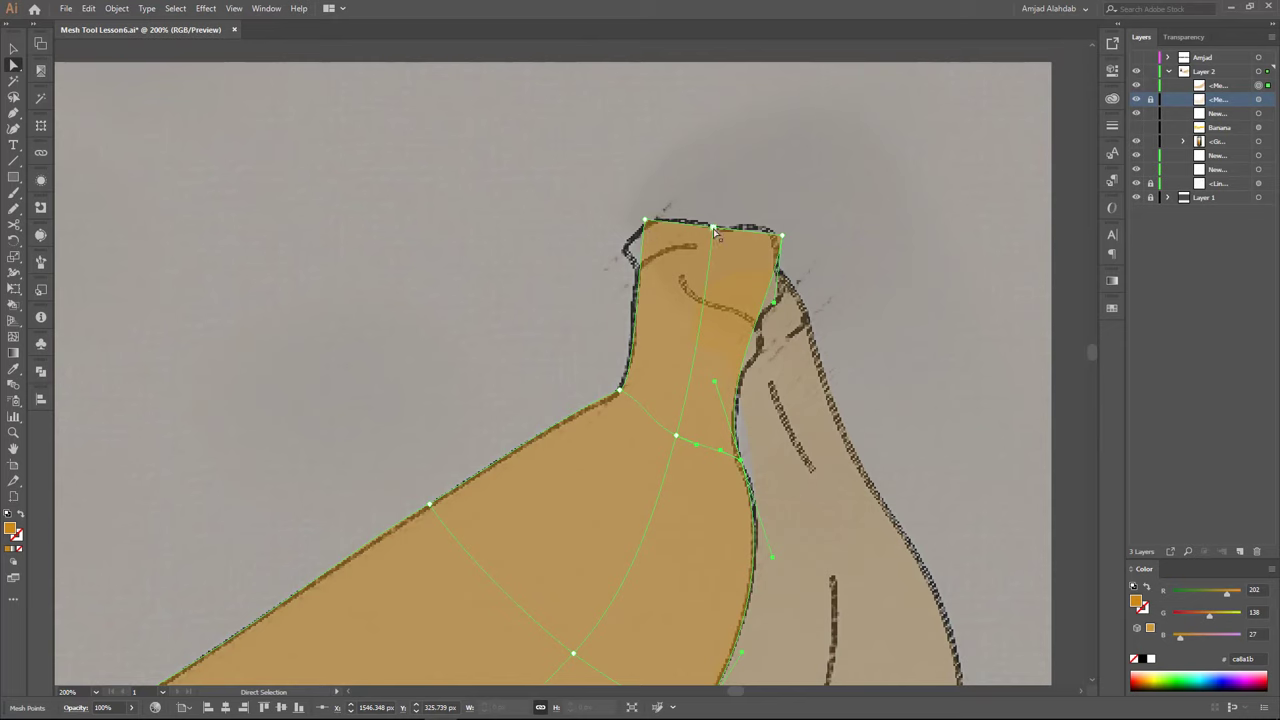
{"action": "left_click_drag", "start_coordinate": [645, 220], "coordinate": [632, 236]}
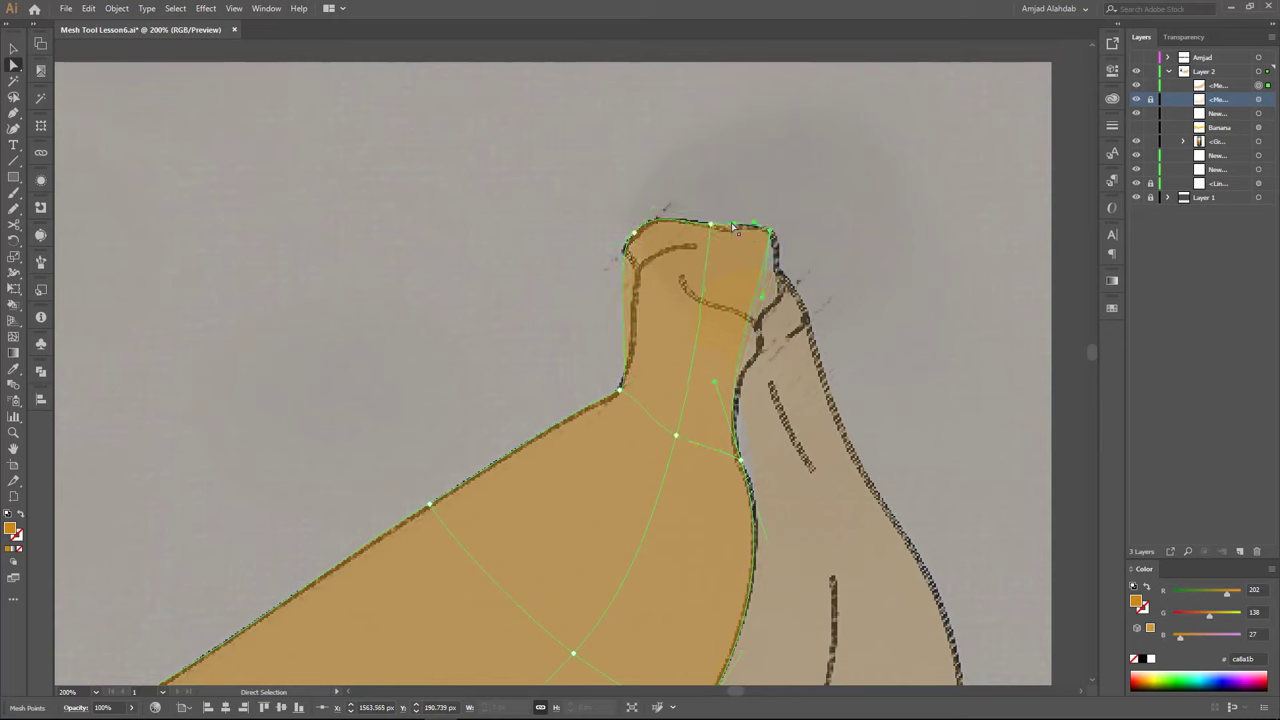
{"action": "left_click_drag", "start_coordinate": [733, 226], "coordinate": [734, 231]}
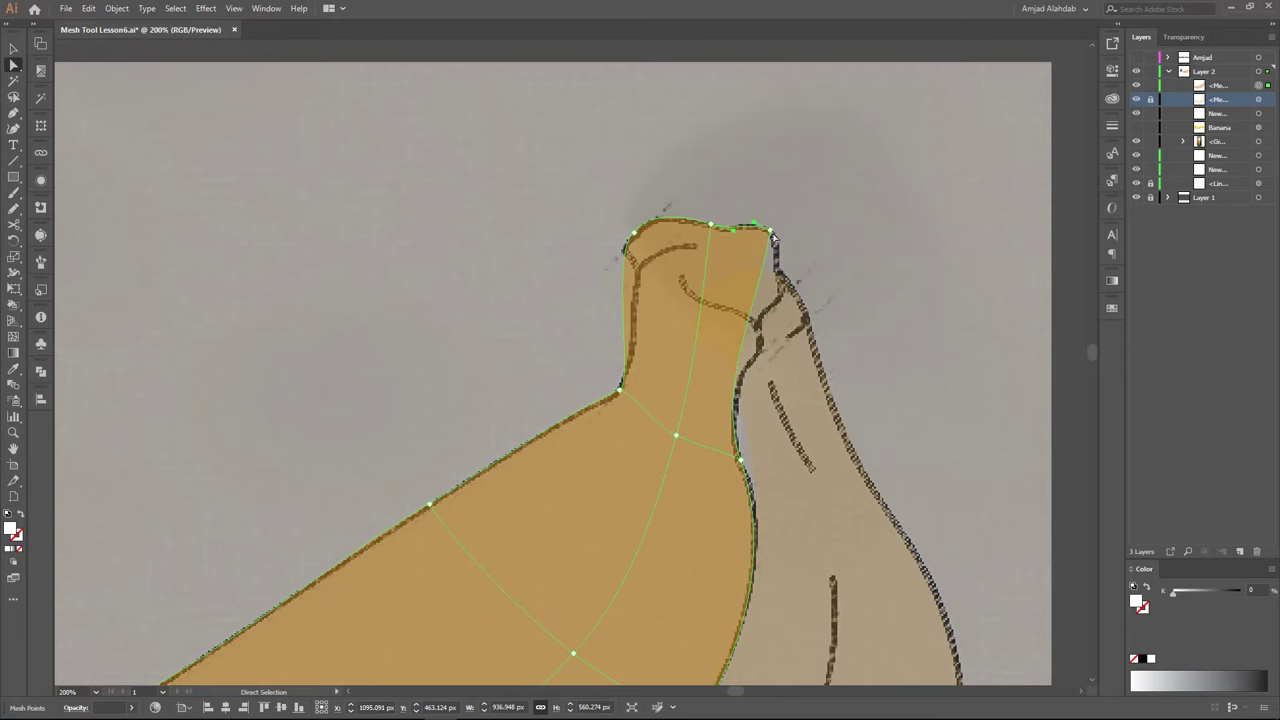
{"action": "left_click", "coordinate": [763, 299]}
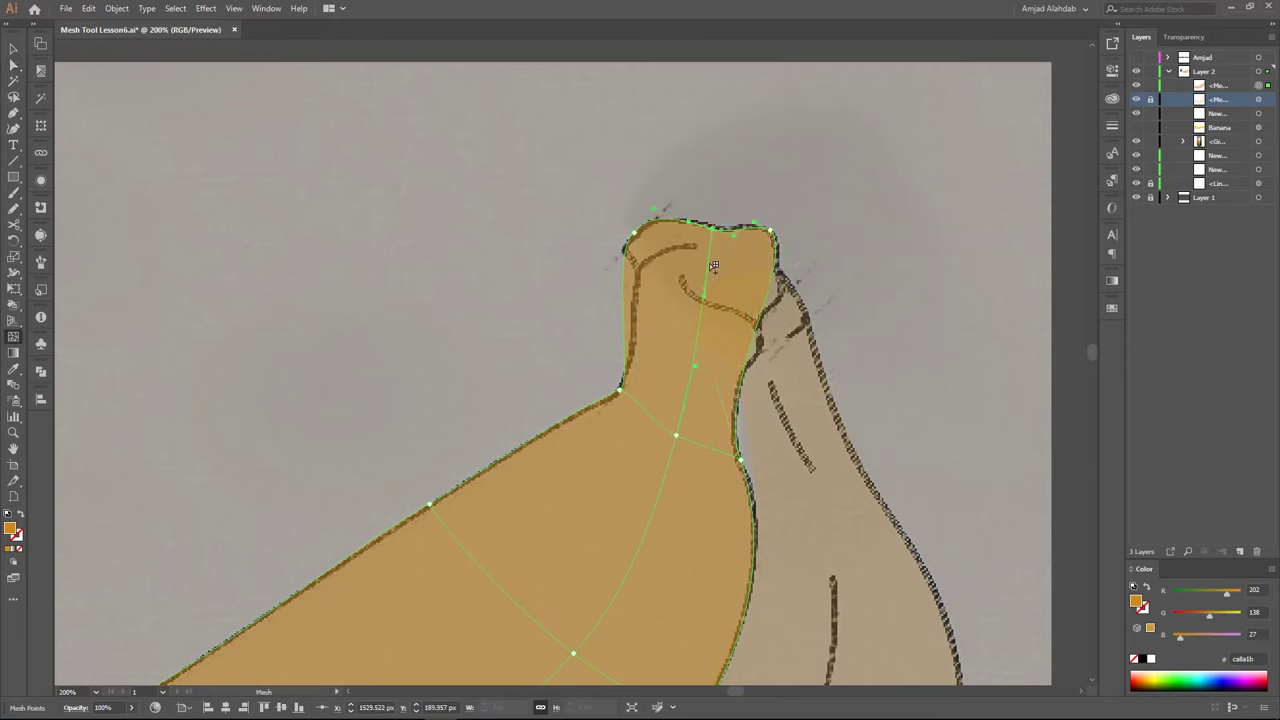
Reshape the mesh lines along the neck, pulling a neck point up and left
{"action": "key", "text": "a"}
{"action": "key", "text": "a"}
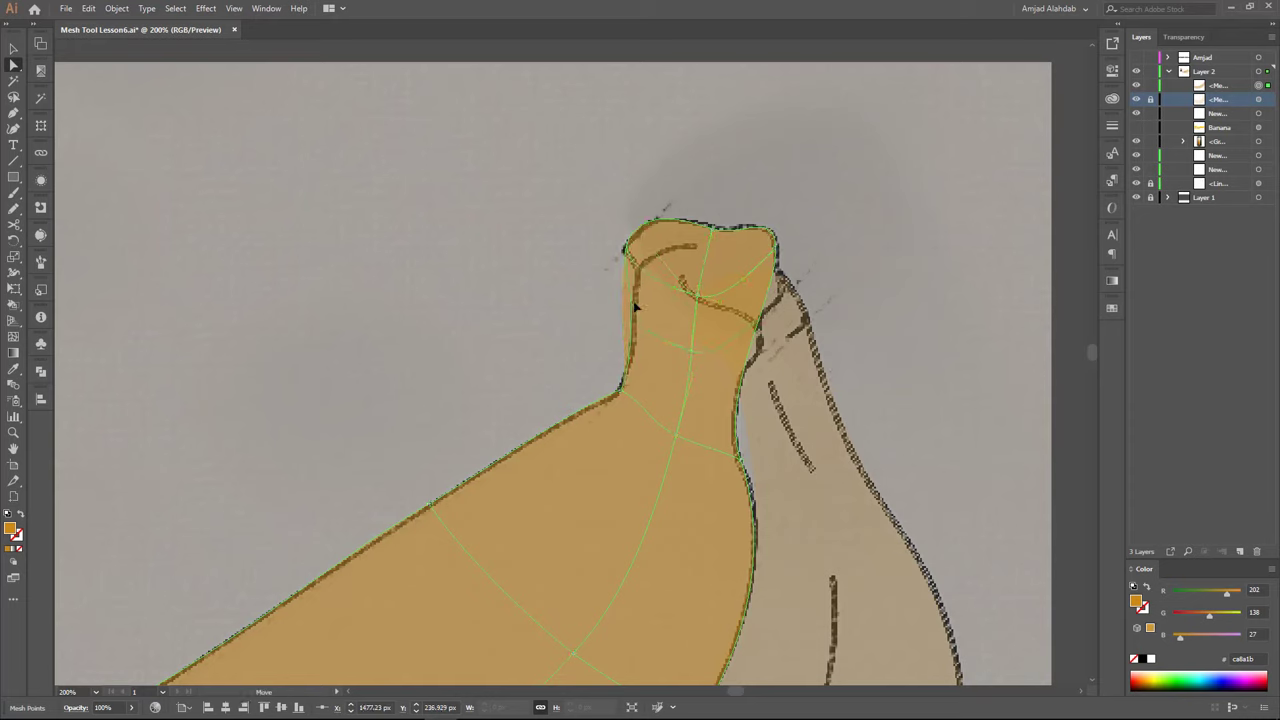
{"action": "left_click_drag", "start_coordinate": [622, 286], "coordinate": [641, 275]}
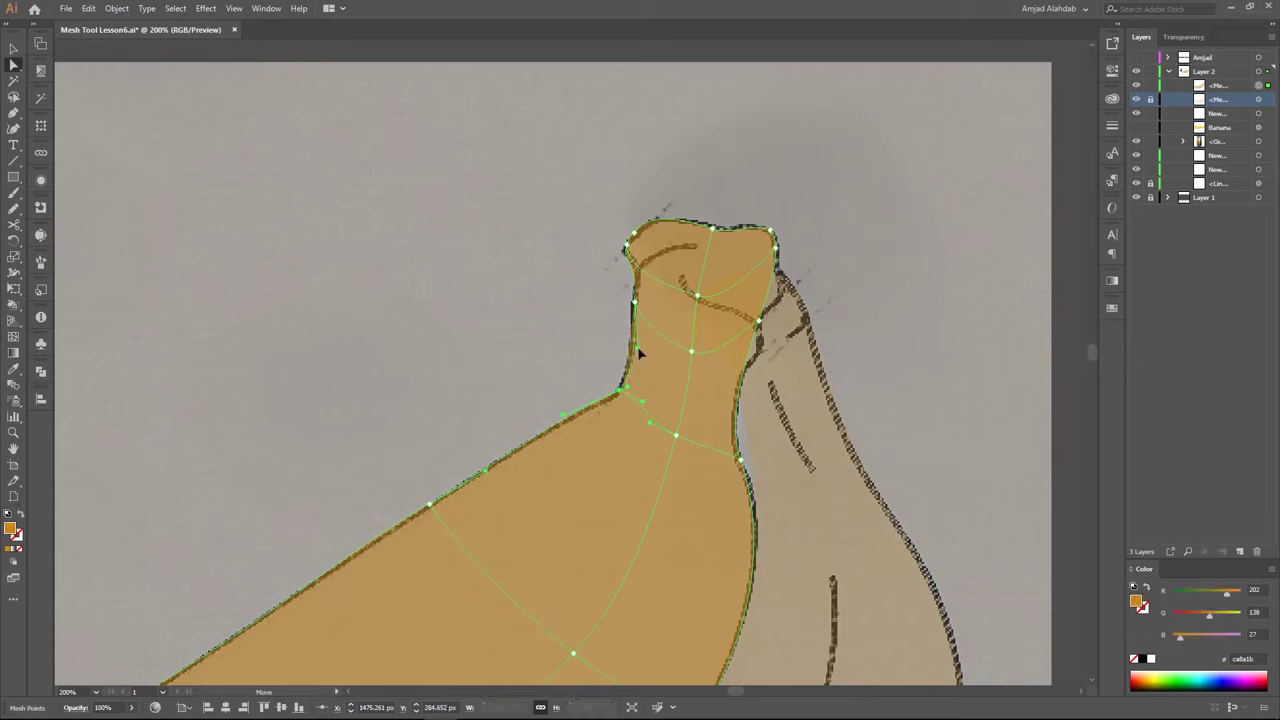
{"action": "left_click", "coordinate": [587, 338]}
{"action": "left_click", "coordinate": [731, 347]}
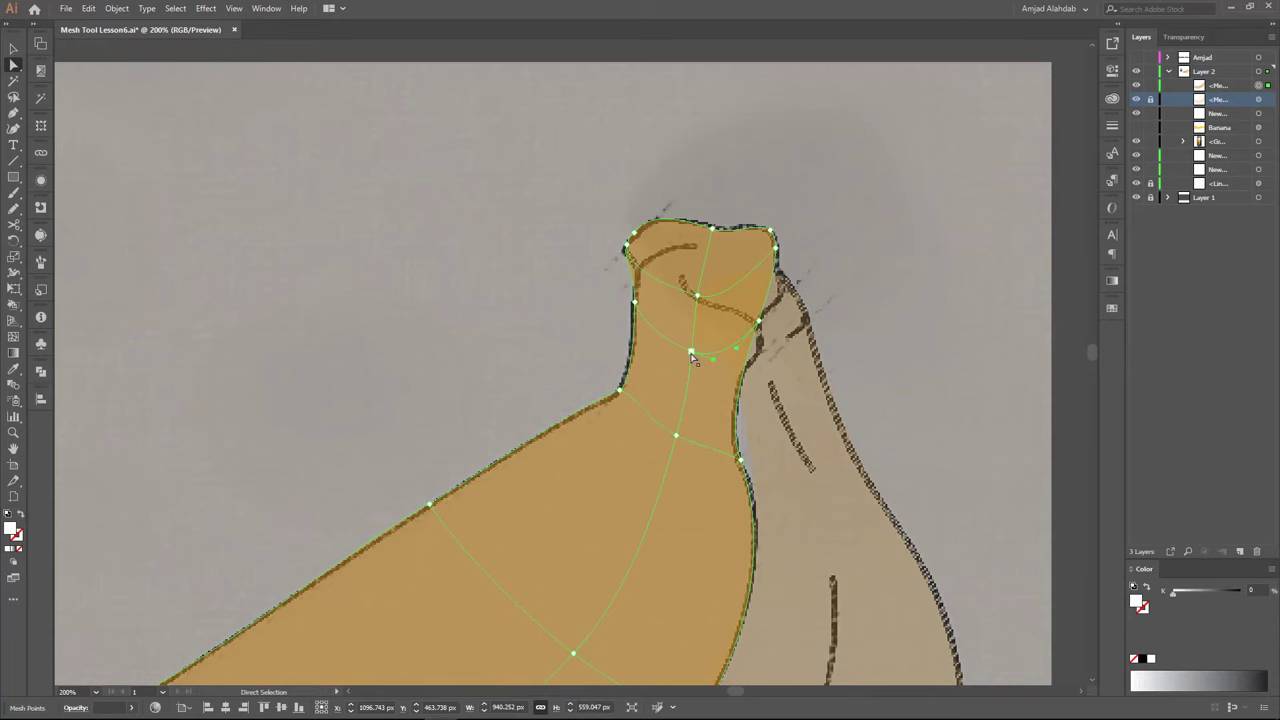
{"action": "mouse_move", "coordinate": [730, 339]}
{"action": "left_mouse_down"}
{"action": "mouse_move", "coordinate": [697, 309]}
{"action": "mouse_move", "coordinate": [759, 322]}
{"action": "left_mouse_up"}
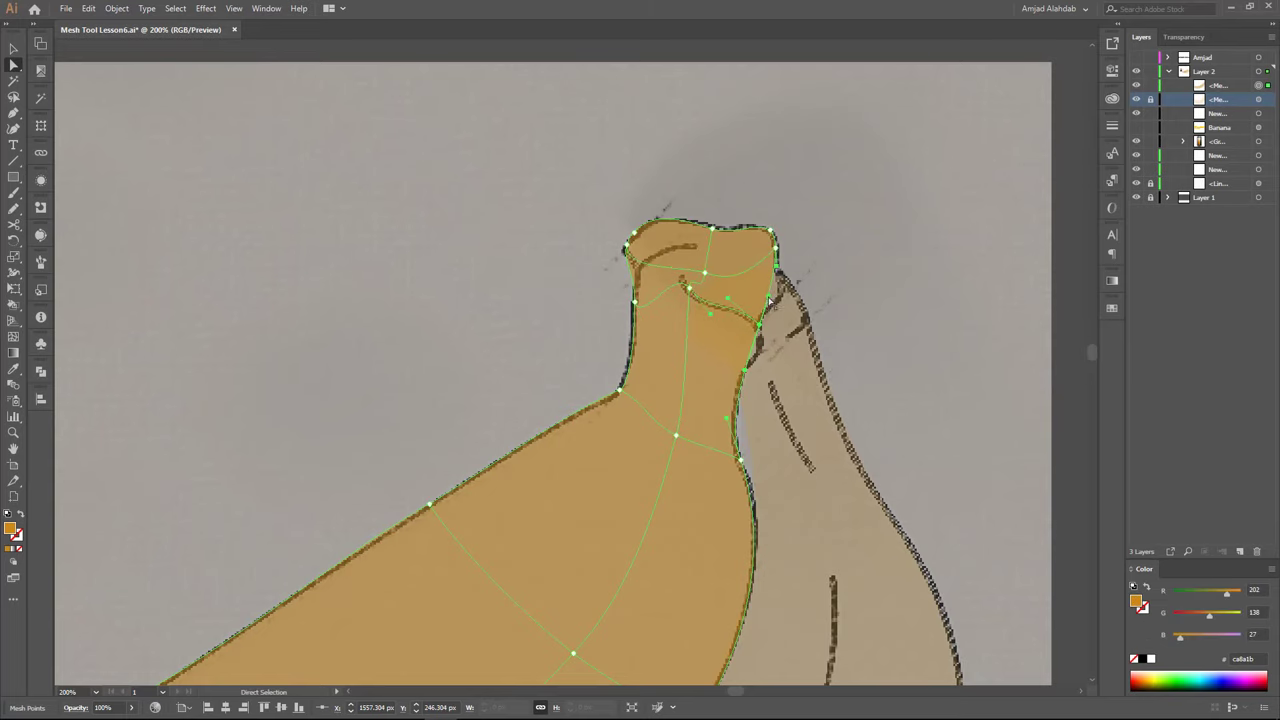
{"action": "key", "text": "u"}
{"action": "key", "text": "a"}
Add two mesh lines across the upper and lower neck and select the neck points
{"action": "key", "text": "ctrl+equal"}
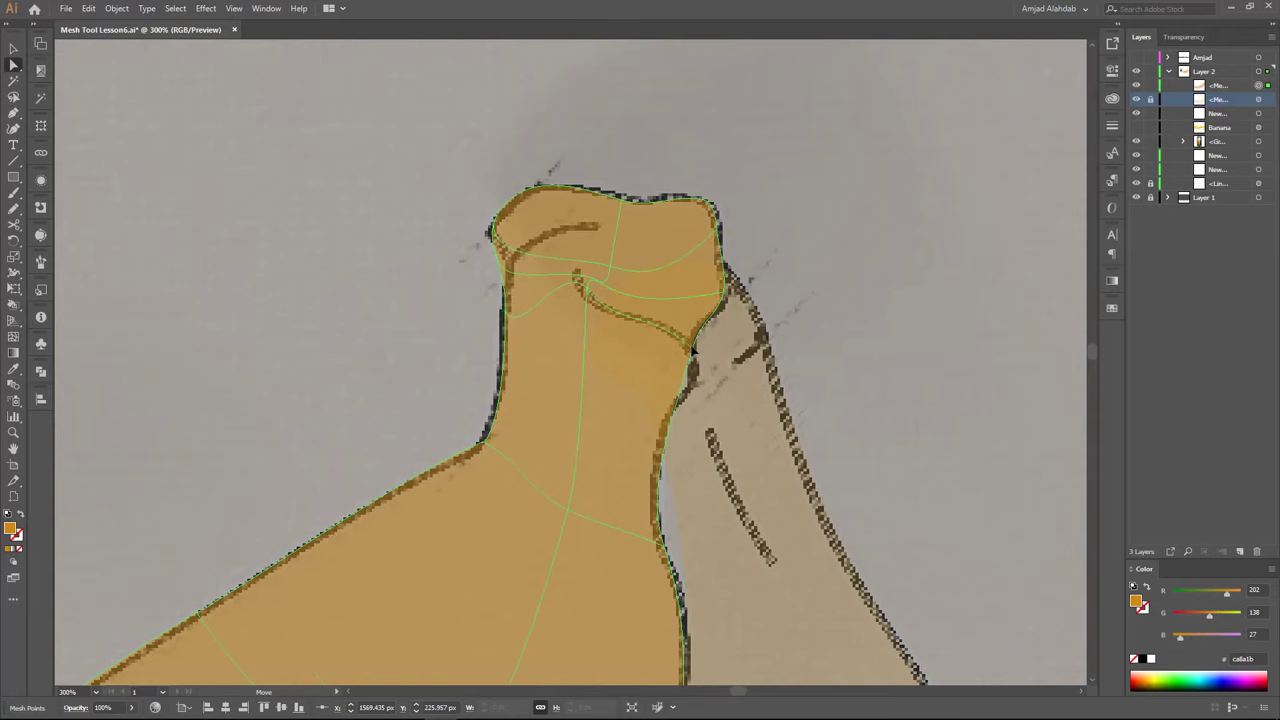
{"action": "left_click", "coordinate": [517, 331]}
{"action": "left_click", "coordinate": [601, 277]}
{"action": "left_click", "coordinate": [685, 388]}
{"action": "key", "text": "a"}
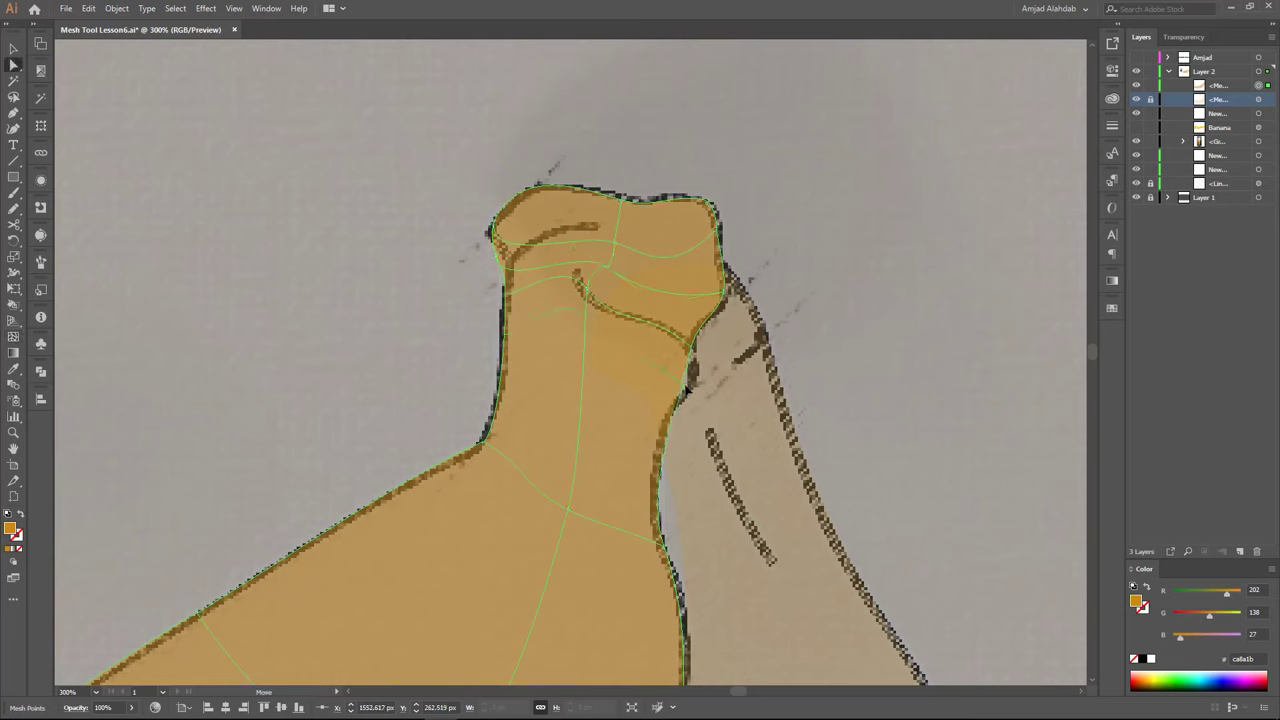
{"action": "left_click", "coordinate": [586, 319]}
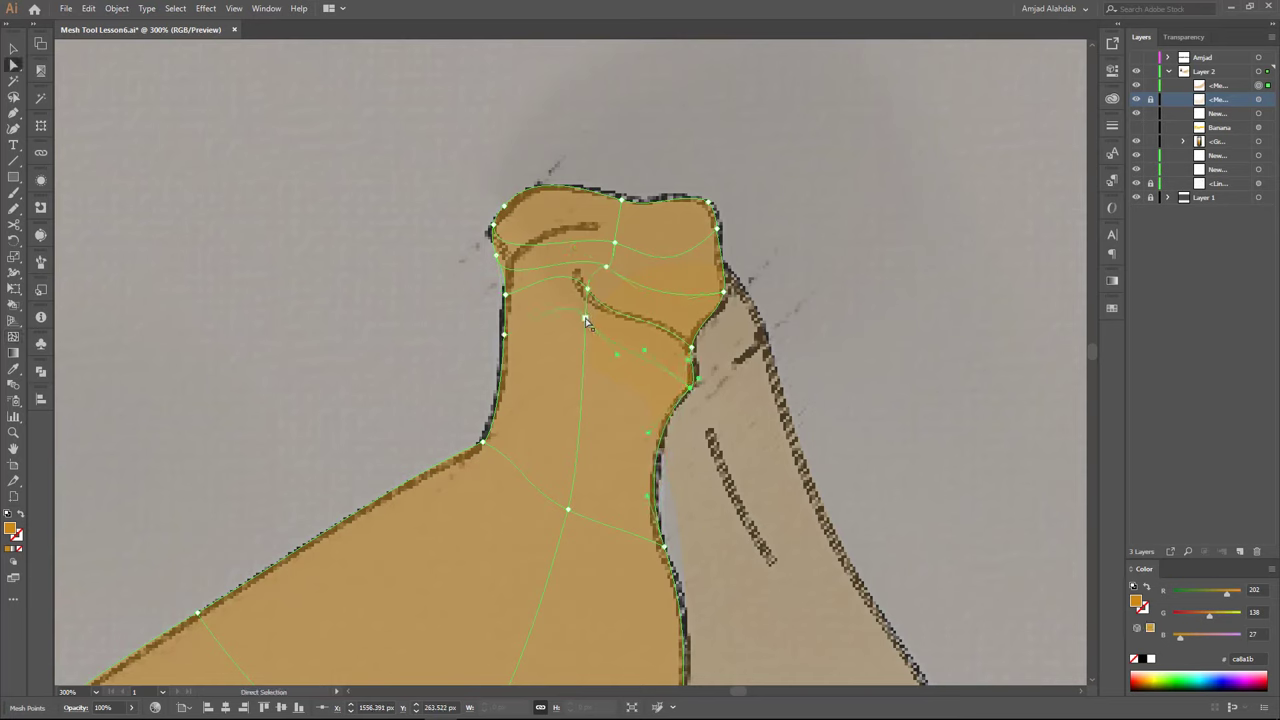
{"action": "left_click", "coordinate": [648, 355]}
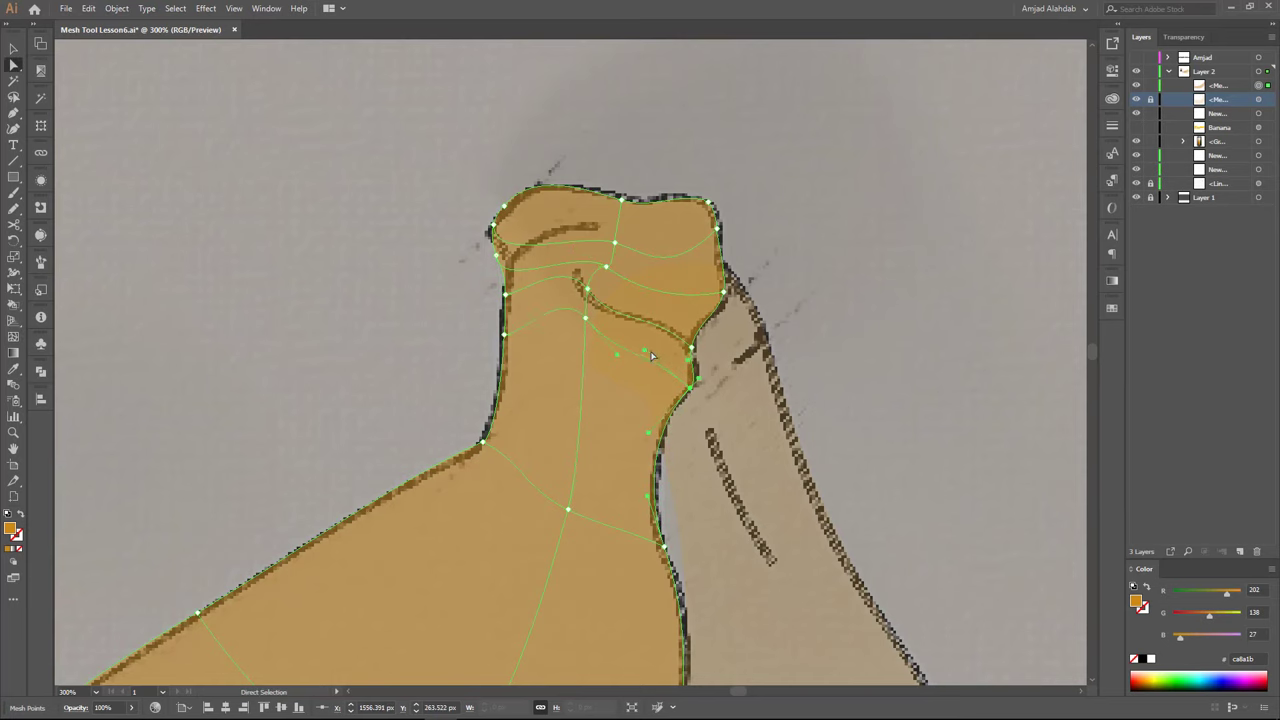
{"action": "left_click", "coordinate": [506, 345]}
{"action": "left_click_drag", "start_coordinate": [627, 502], "coordinate": [645, 398]}
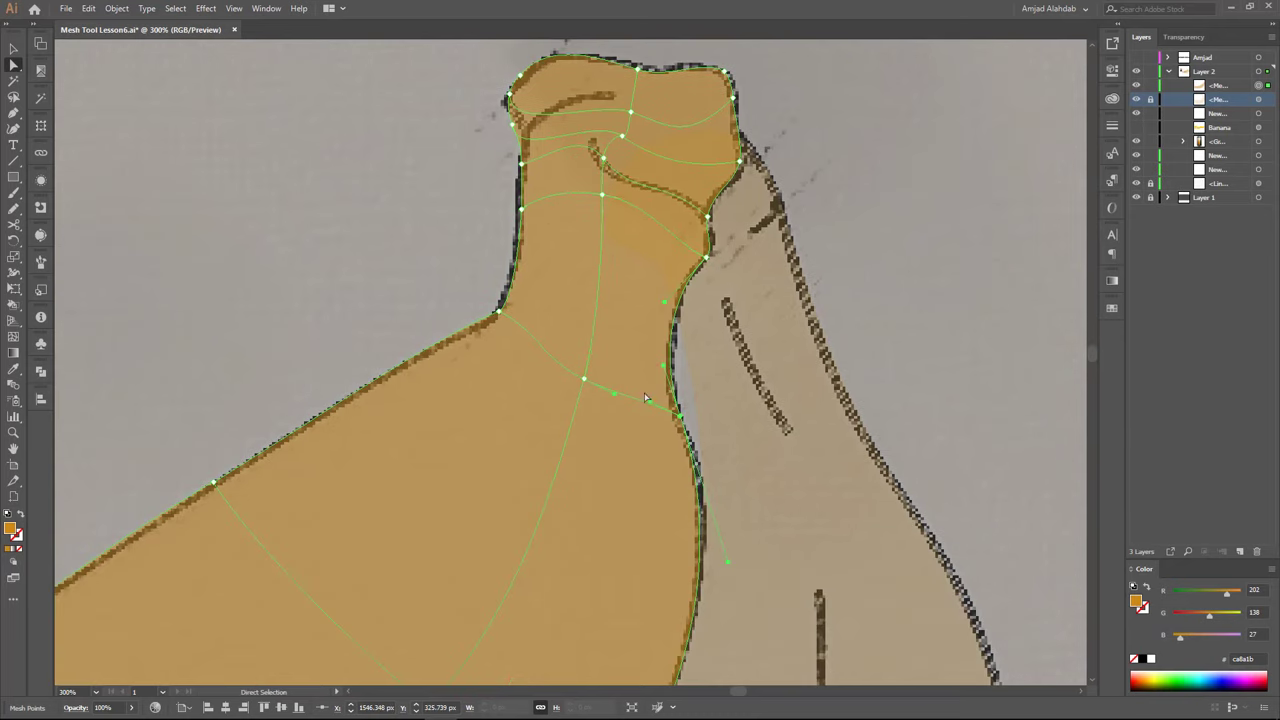
{"action": "key", "text": "ctrl+minus"}
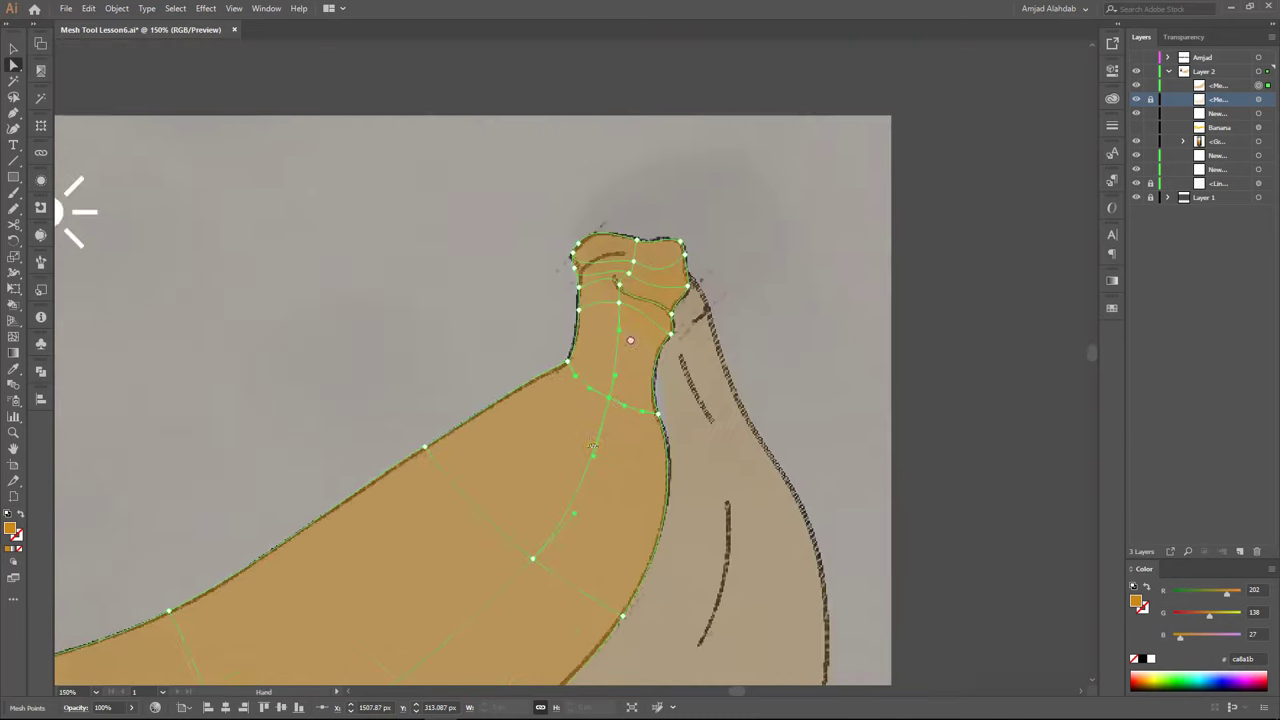
{"action": "key", "text": "ctrl+minus"}
{"action": "key", "text": "ctrl+minus"}
{"action": "key", "text": "ctrl+minus"}
{"action": "left_click", "coordinate": [742, 349]}
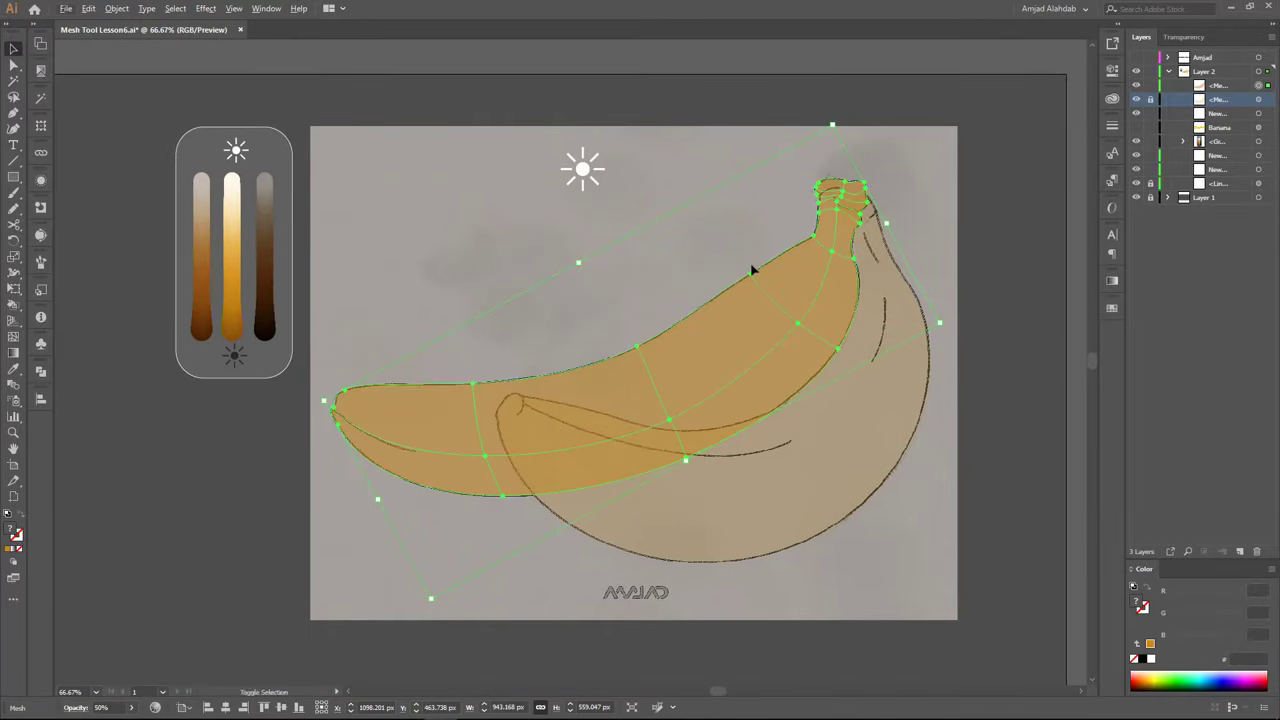
{"action": "key", "text": "a"}
{"action": "scroll", "coordinate": [786, 253], "scroll_direction": "up", "scroll_amount": 2}
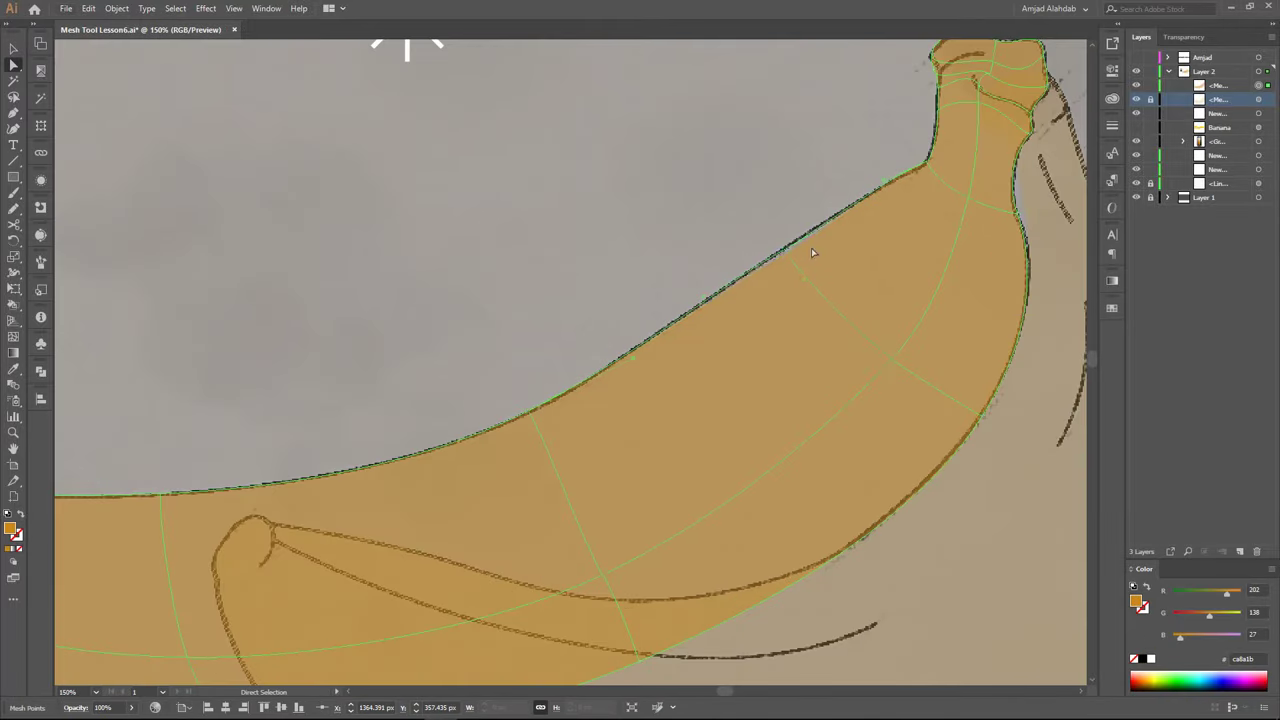
{"action": "key", "text": "ctrl+shift+a"}
{"action": "key", "text": "ctrl+minus"}
{"action": "key", "text": "ctrl+minus"}
{"action": "key", "text": "v"}
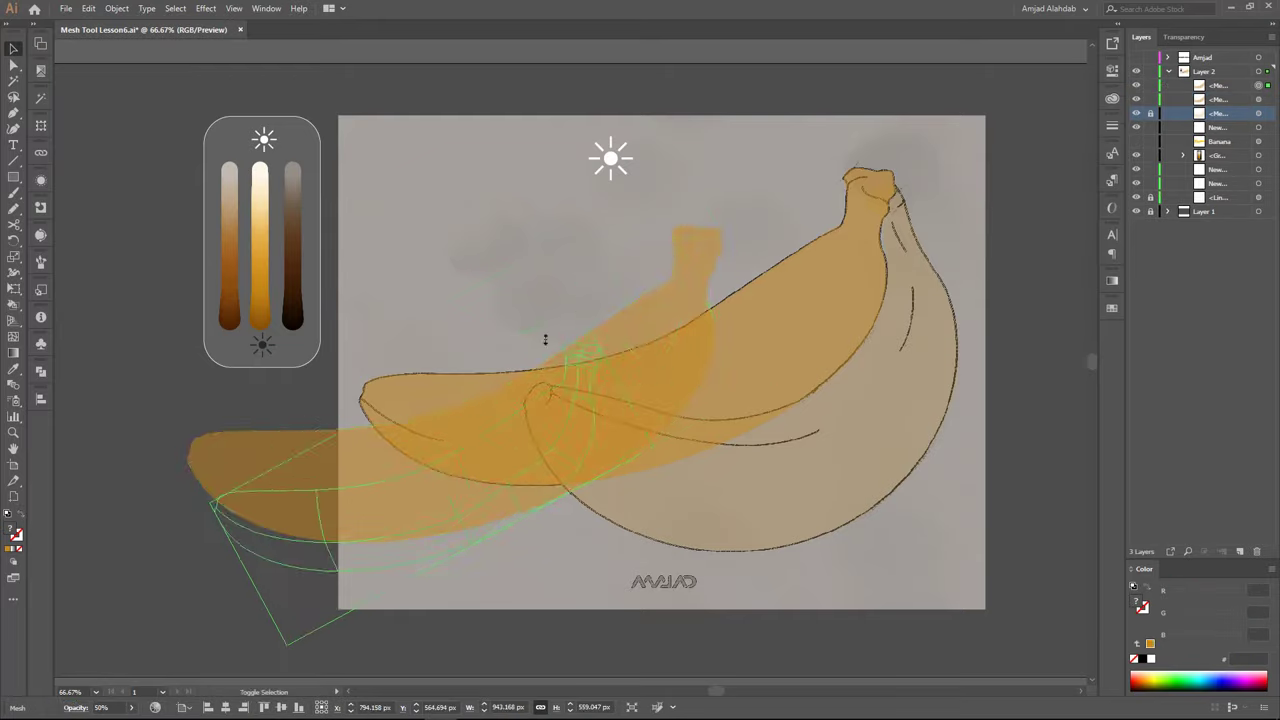
{"action": "left_click", "coordinate": [362, 500]}
{"action": "key", "text": "ctrl+shift+a"}
{"action": "scroll", "coordinate": [437, 426], "scroll_direction": "up", "scroll_amount": 1}
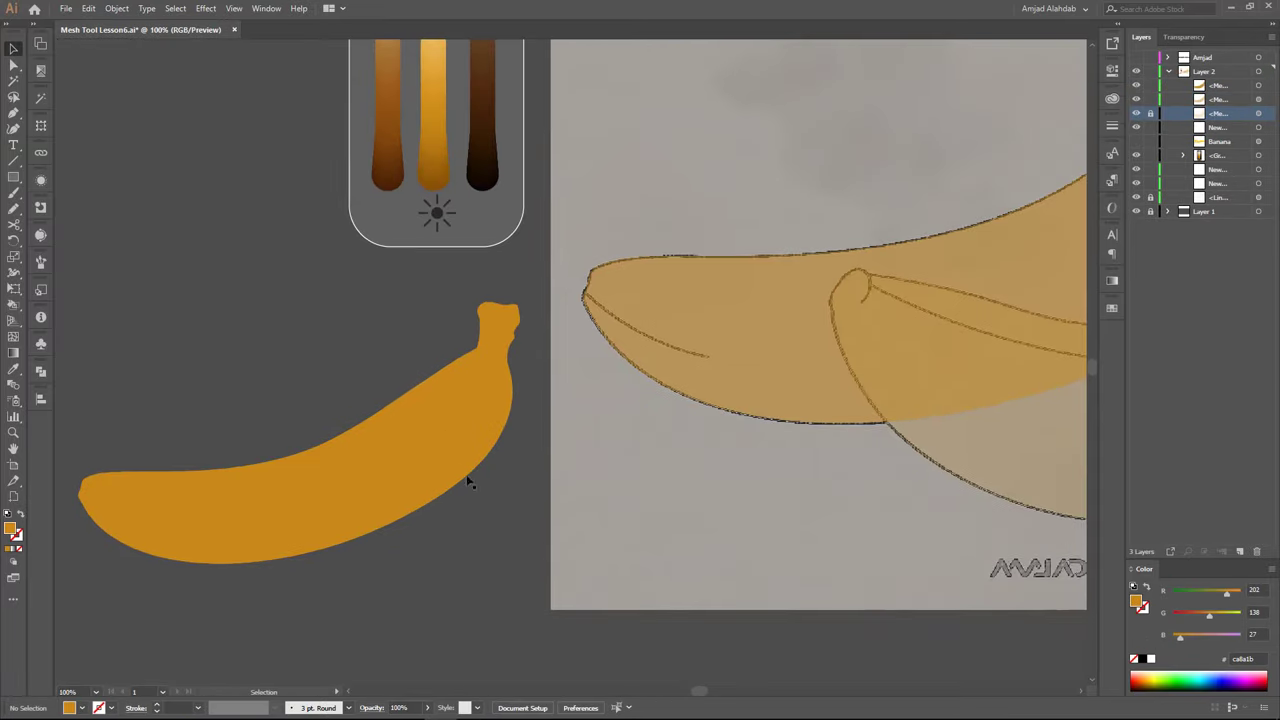
{"action": "key", "text": "a"}
{"action": "left_click", "coordinate": [691, 423]}
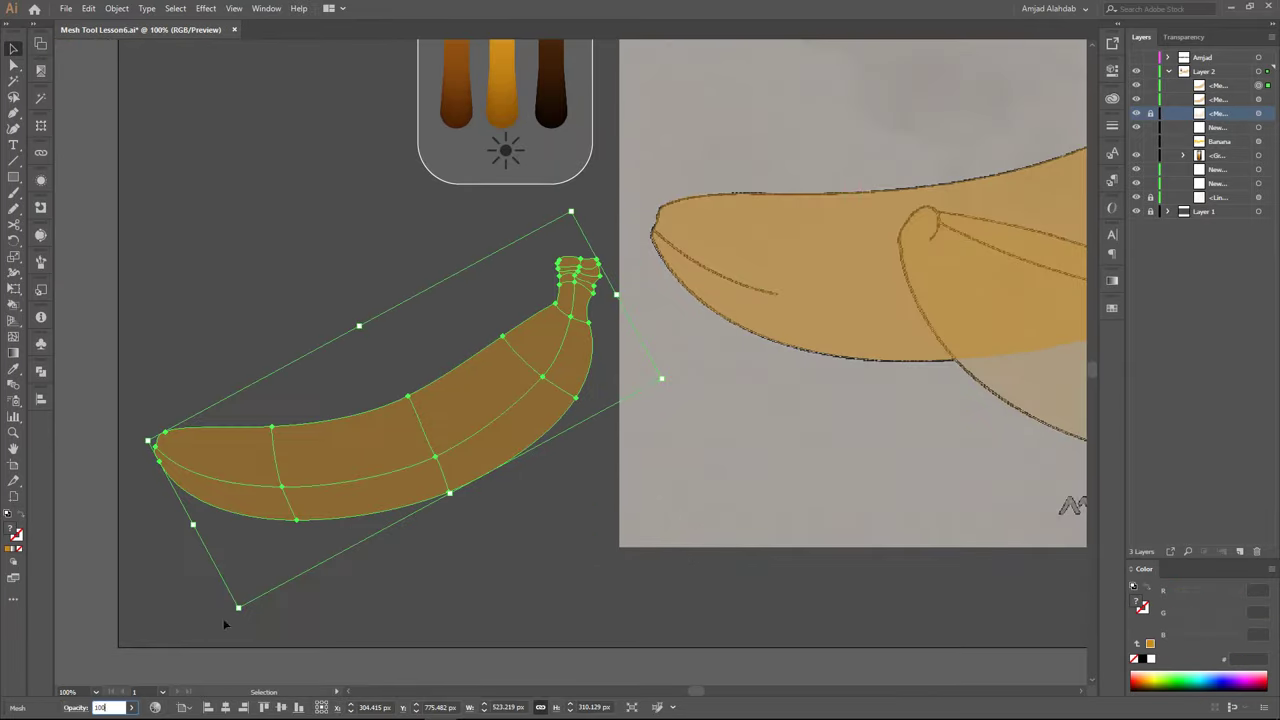
{"action": "left_click", "coordinate": [527, 470]}
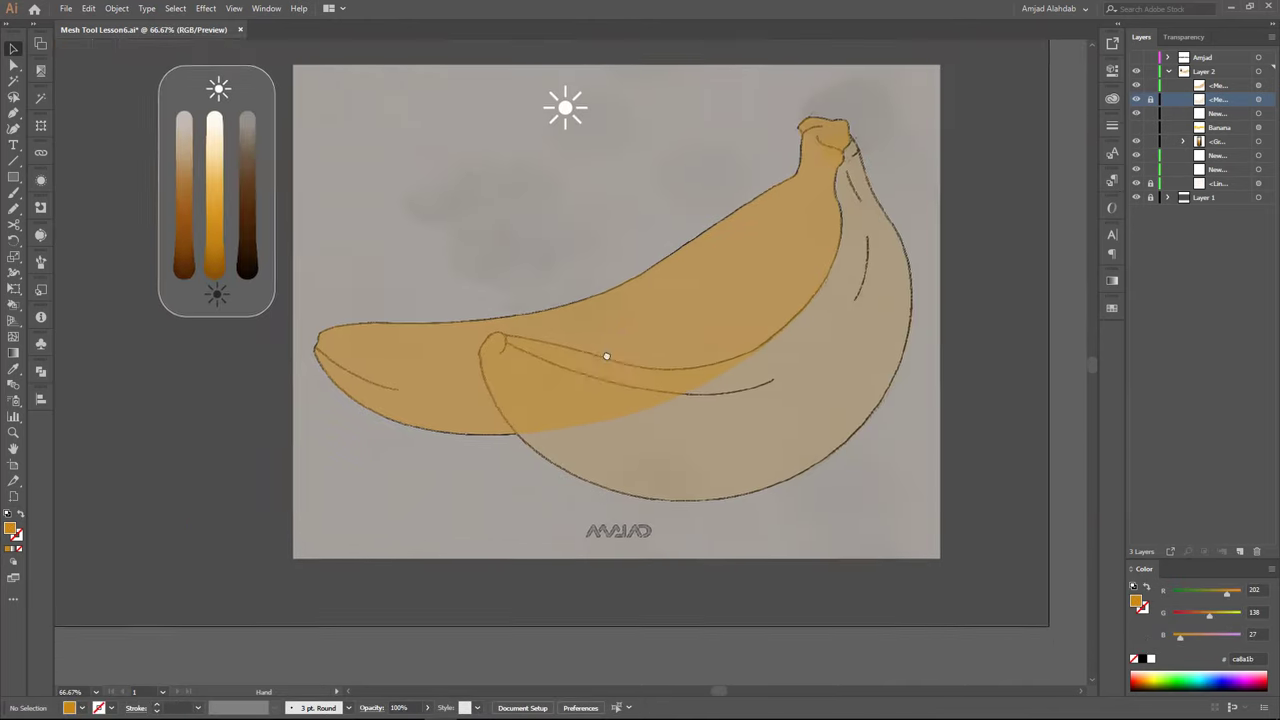
Copy the second banana's mesh and create an opacity mask on the first banana
{"action": "left_click", "coordinate": [892, 331]}
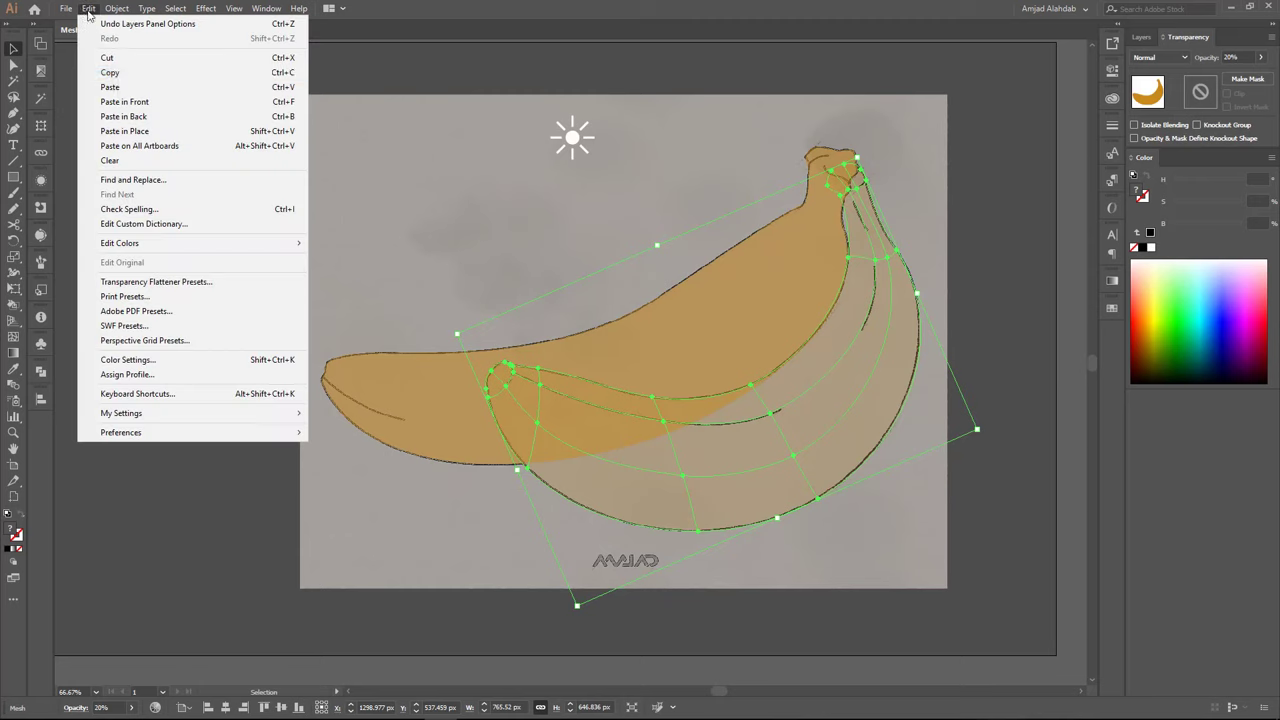
{"action": "left_click", "coordinate": [105, 74]}
{"action": "left_click", "coordinate": [1141, 37]}
{"action": "left_click", "coordinate": [755, 289]}
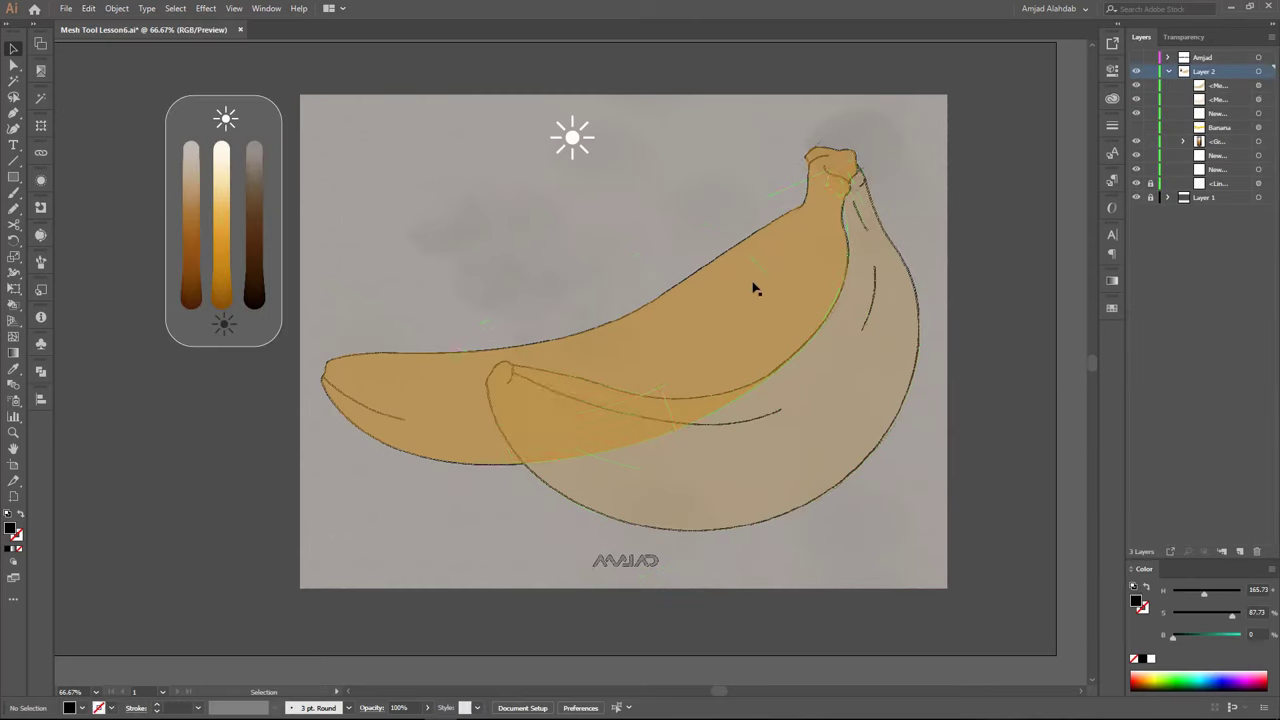
{"action": "left_click", "coordinate": [1188, 37]}
{"action": "left_click", "coordinate": [1203, 93]}
Paste the second banana in place inside the mask and fill it solid black
{"action": "left_click", "coordinate": [90, 9]}
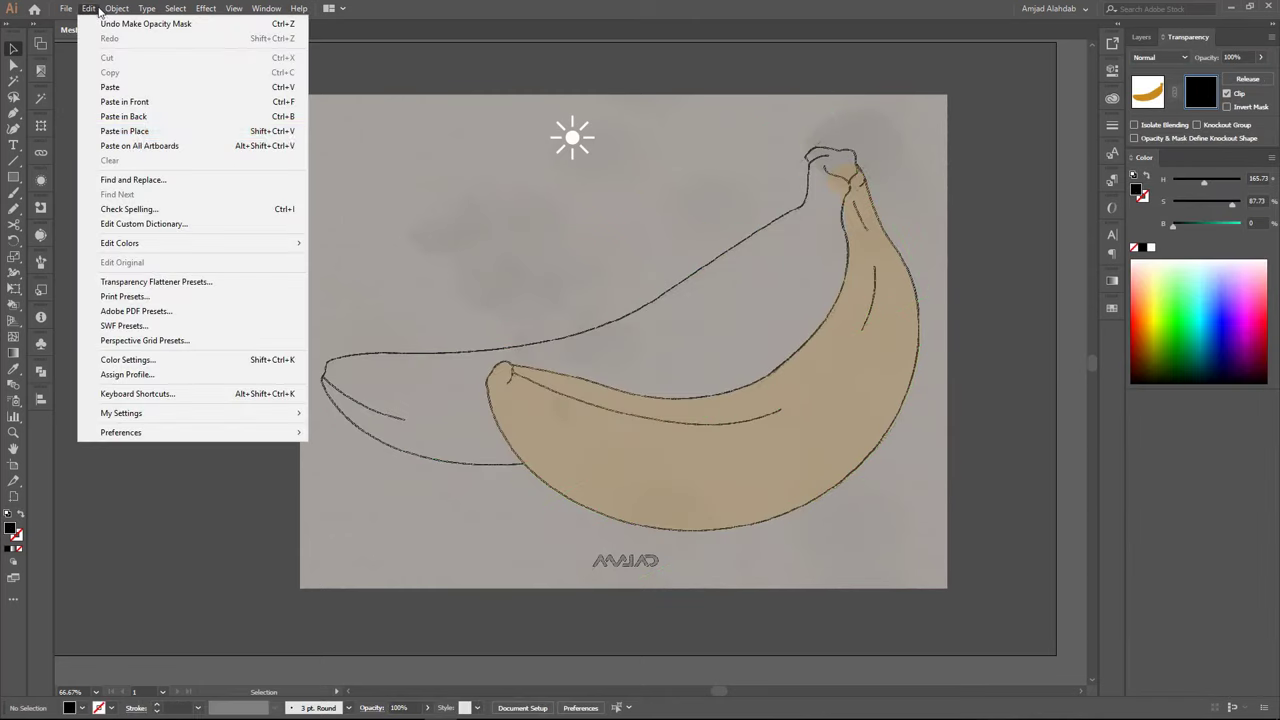
{"action": "left_click", "coordinate": [144, 128]}
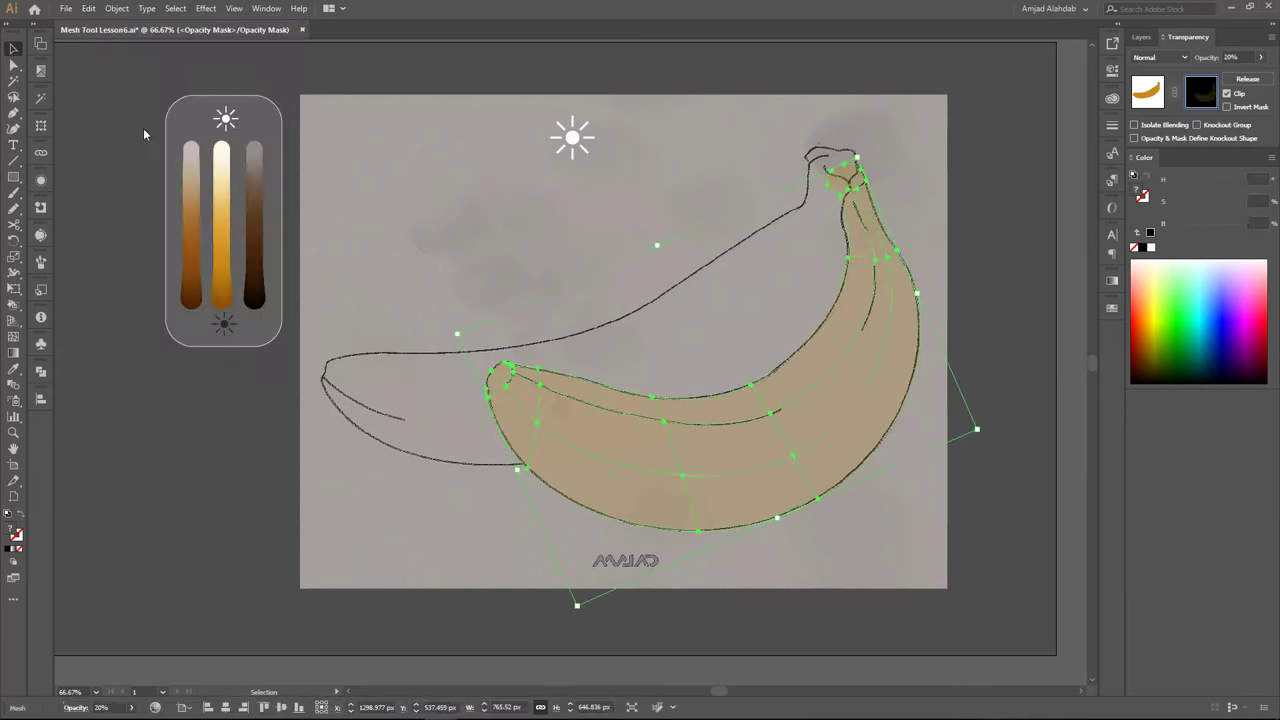
{"action": "left_click", "coordinate": [1272, 157]}
{"action": "left_click", "coordinate": [1197, 205]}
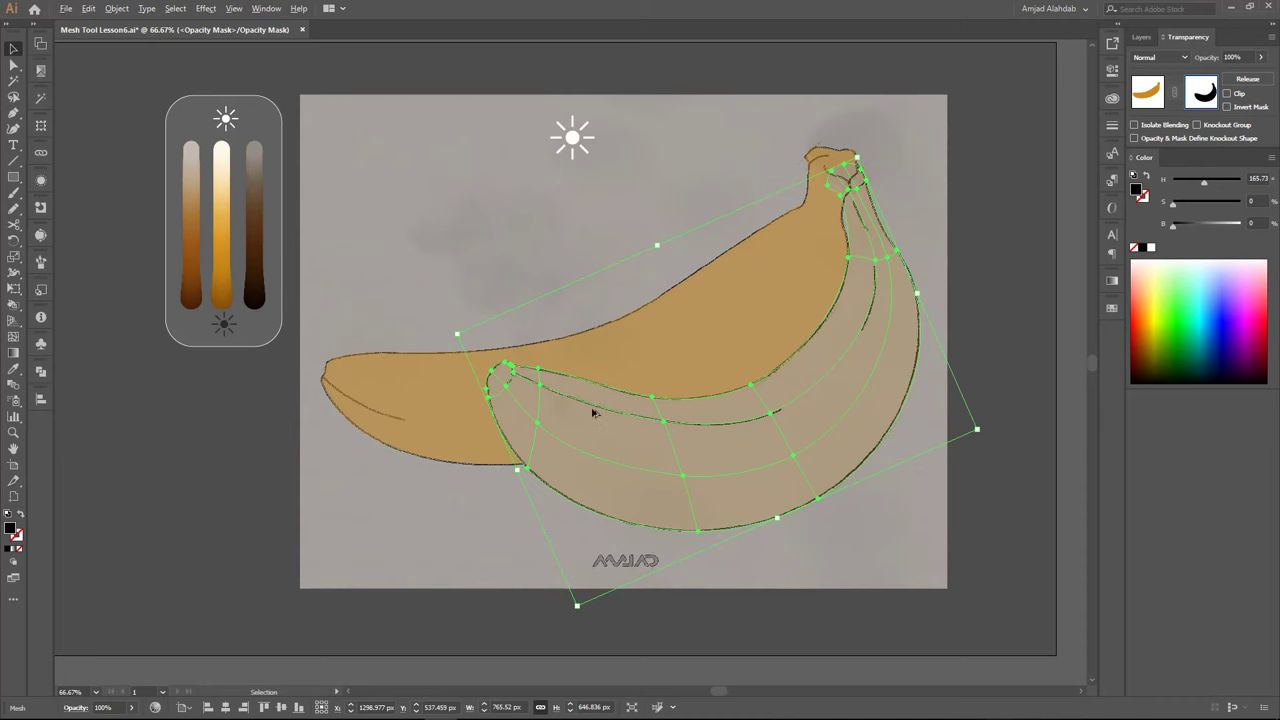
Zoom in on the stems and tuck the mask's mesh points in along the neck
{"action": "key", "text": "ctrl+plus"}
{"action": "key", "text": "ctrl+plus"}
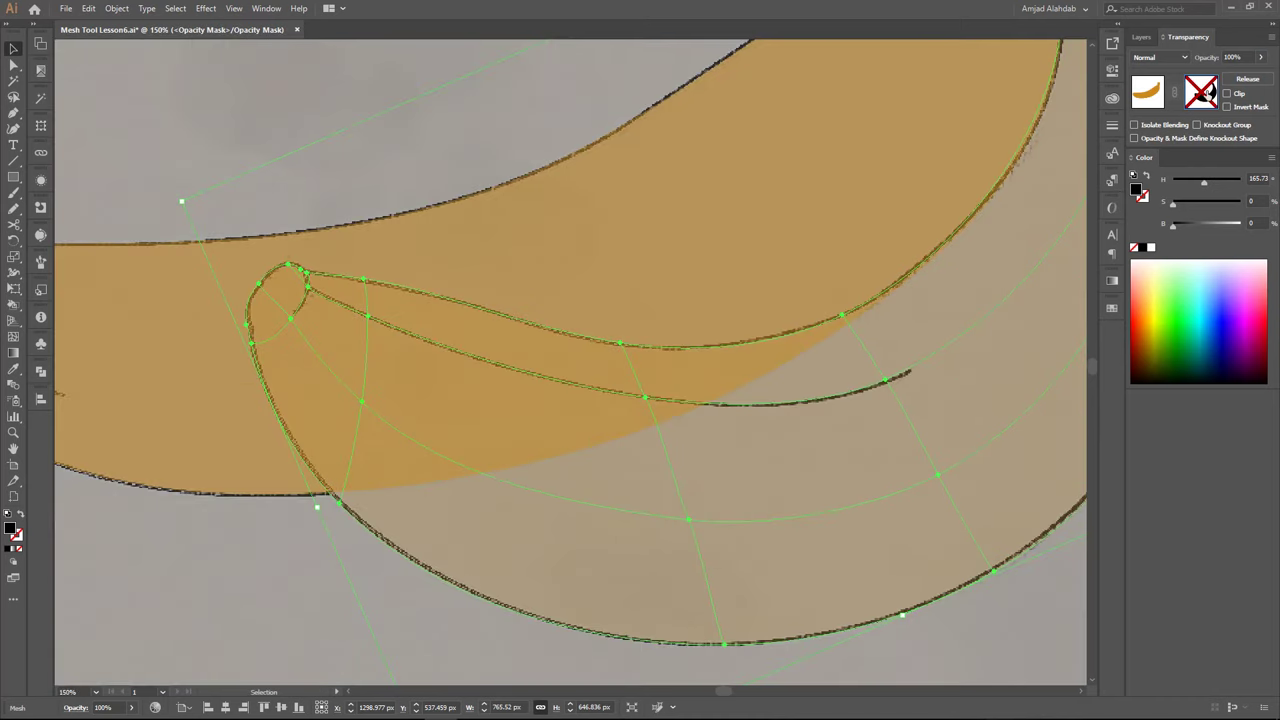
{"action": "key", "text": "ctrl+0"}
{"action": "scroll", "coordinate": [740, 275], "scroll_direction": "up", "scroll_amount": 5}
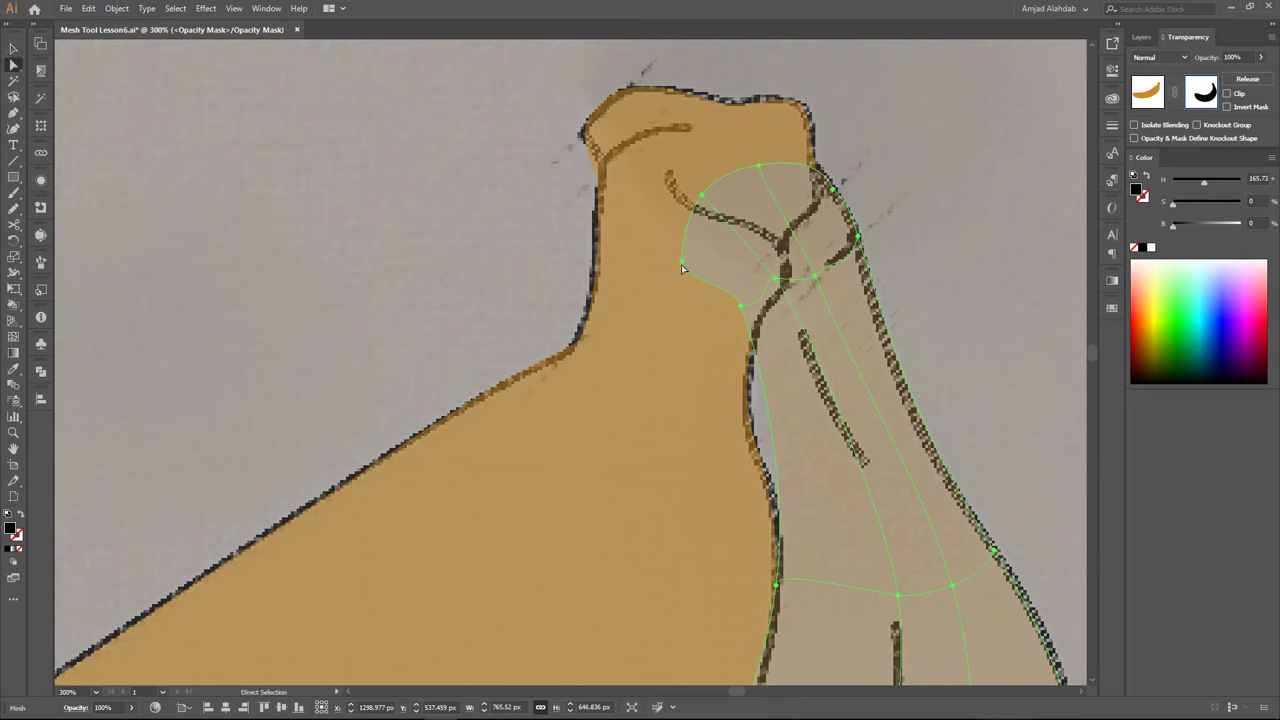
{"action": "left_click", "coordinate": [681, 263]}
{"action": "left_click_drag", "start_coordinate": [743, 312], "coordinate": [762, 312]}
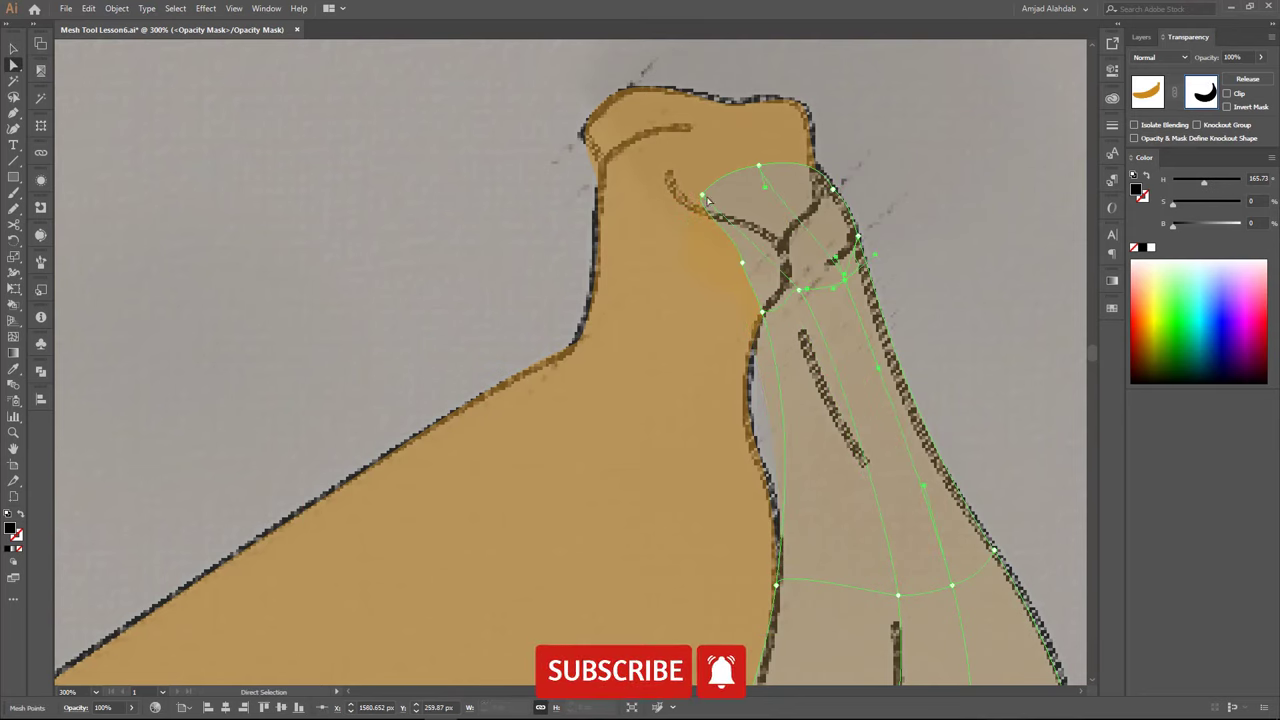
{"action": "left_click_drag", "start_coordinate": [783, 280], "coordinate": [785, 275]}
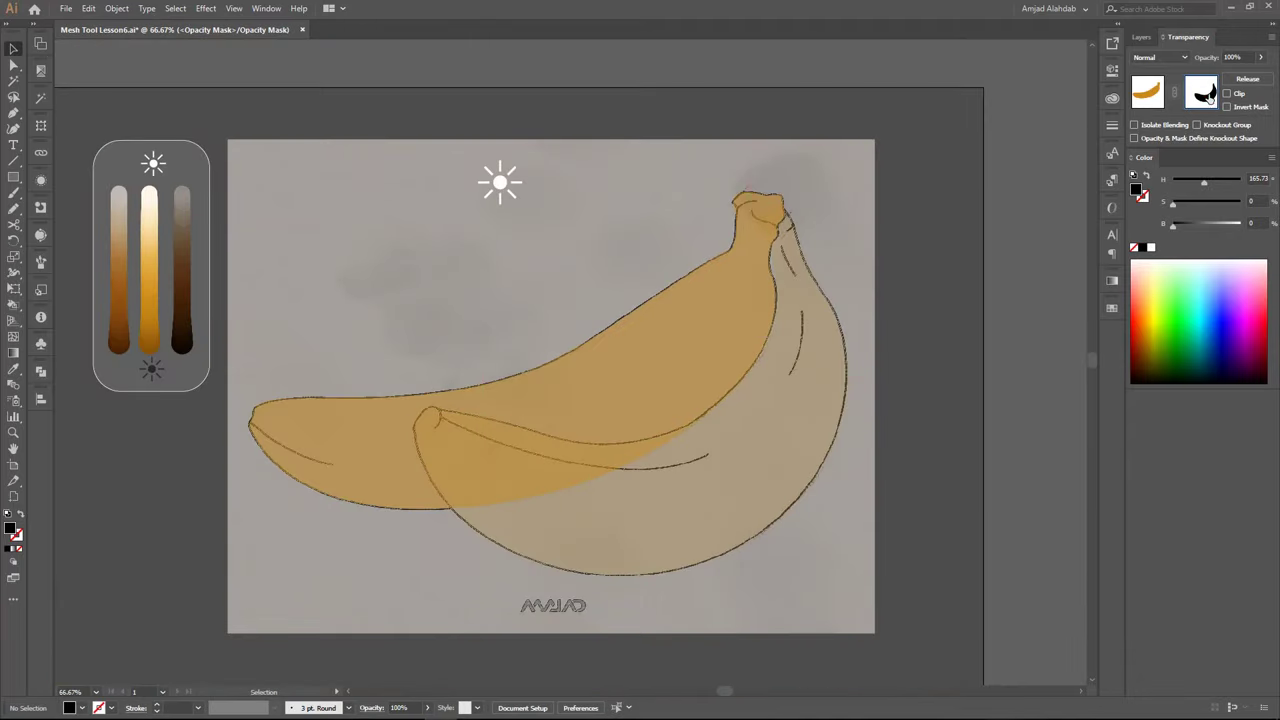
{"action": "left_click", "coordinate": [1147, 91]}
{"action": "left_click", "coordinate": [1141, 37]}
{"action": "left_click", "coordinate": [829, 380]}
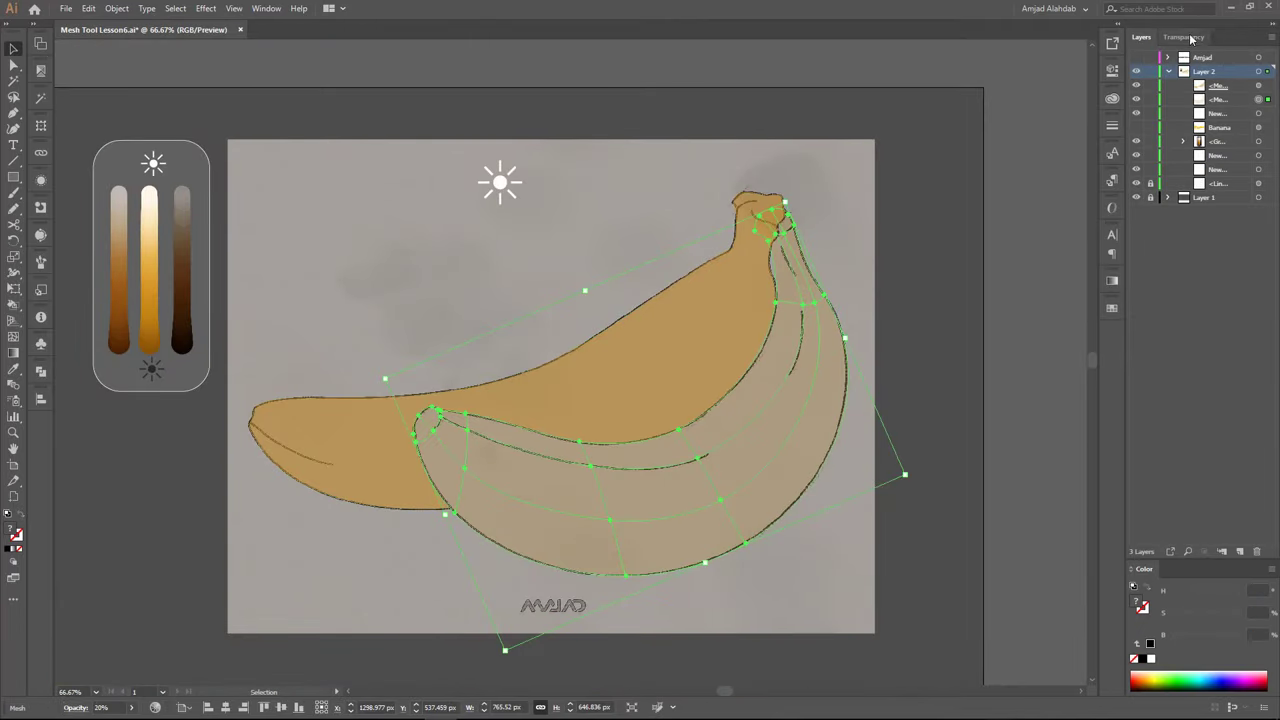
{"action": "left_click", "coordinate": [1190, 38]}
{"action": "left_click", "coordinate": [707, 318]}
{"action": "left_click", "coordinate": [1141, 37]}
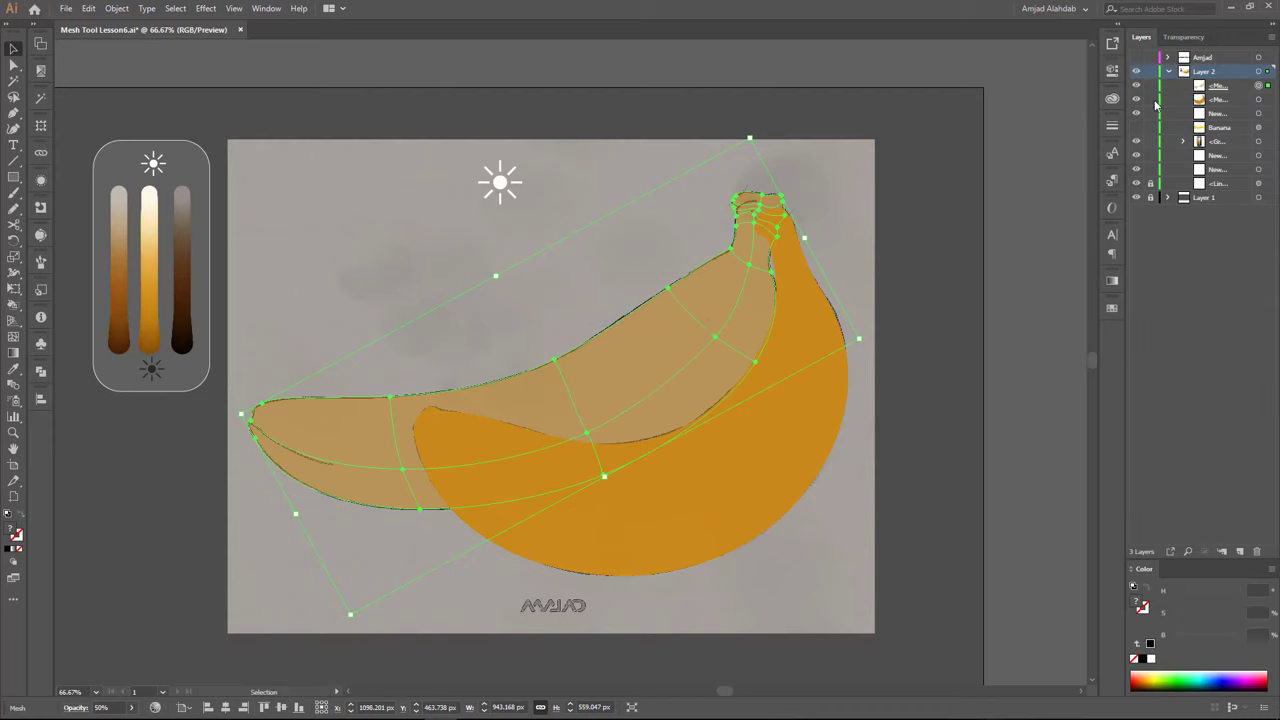
{"action": "left_click", "coordinate": [1190, 38]}
{"action": "triple_click", "coordinate": [1232, 57]}
{"action": "type", "text": "100"}
{"action": "key", "text": "Return"}
{"action": "left_click", "coordinate": [1141, 37]}
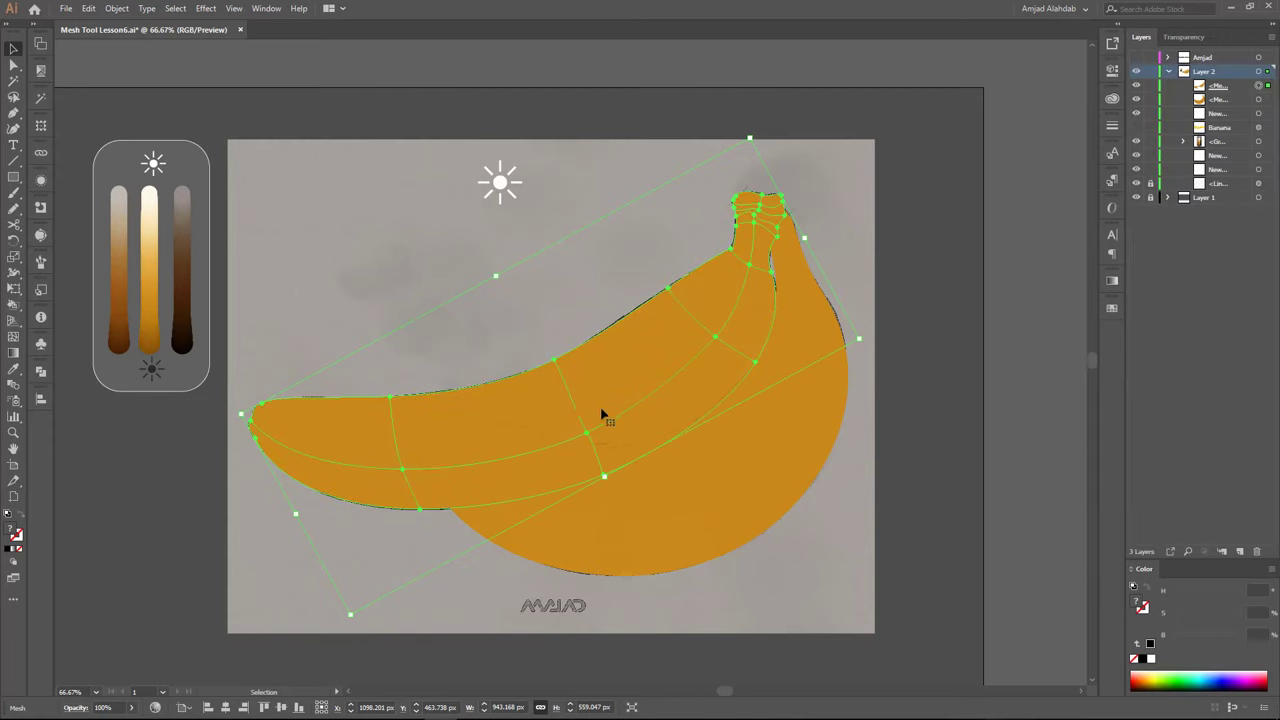
{"action": "left_click", "coordinate": [152, 318]}
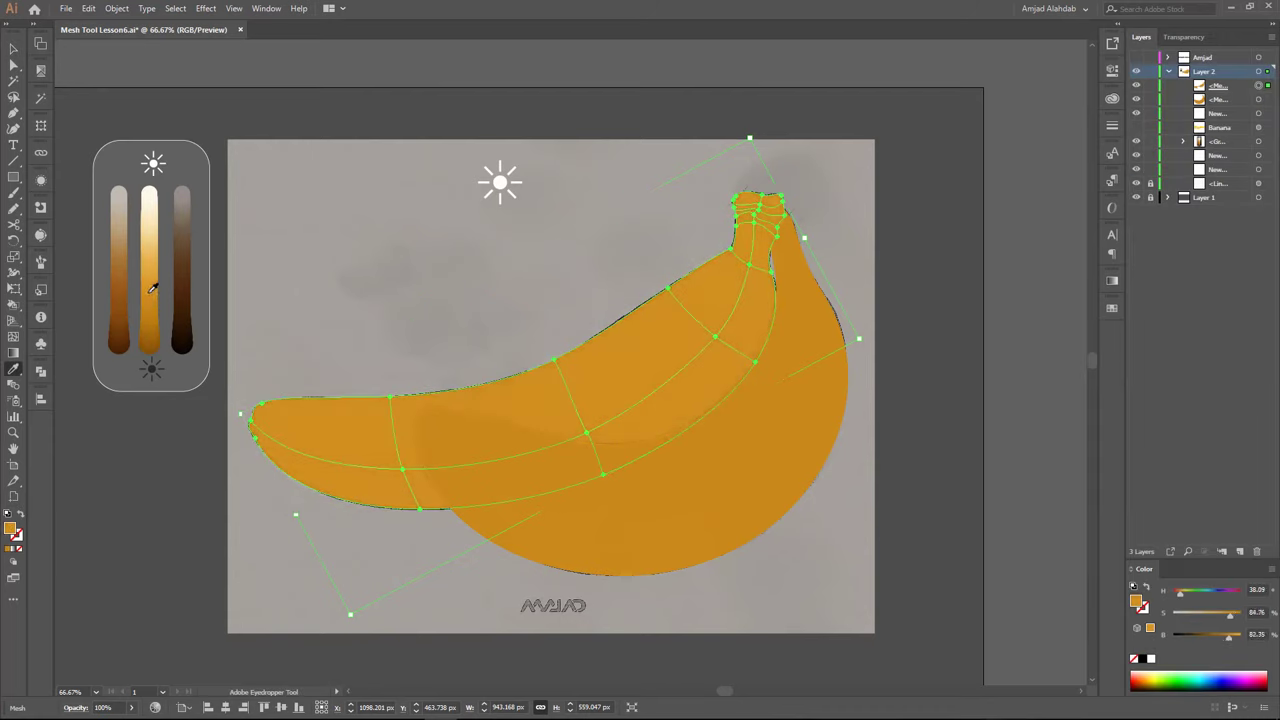
{"action": "key", "text": "ctrl+shift+a"}
{"action": "key", "text": "v"}
{"action": "key", "text": "ctrl+equal"}
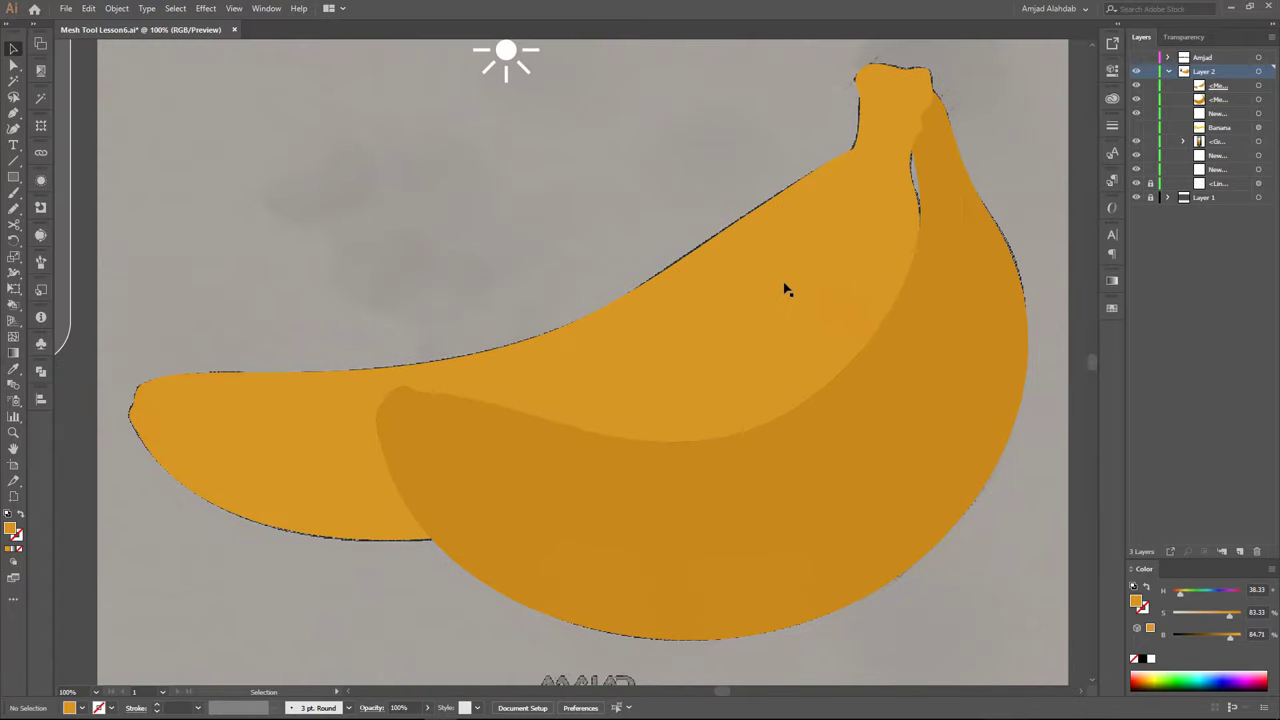
{"action": "left_click", "coordinate": [476, 544]}
{"action": "left_click", "coordinate": [1188, 37]}
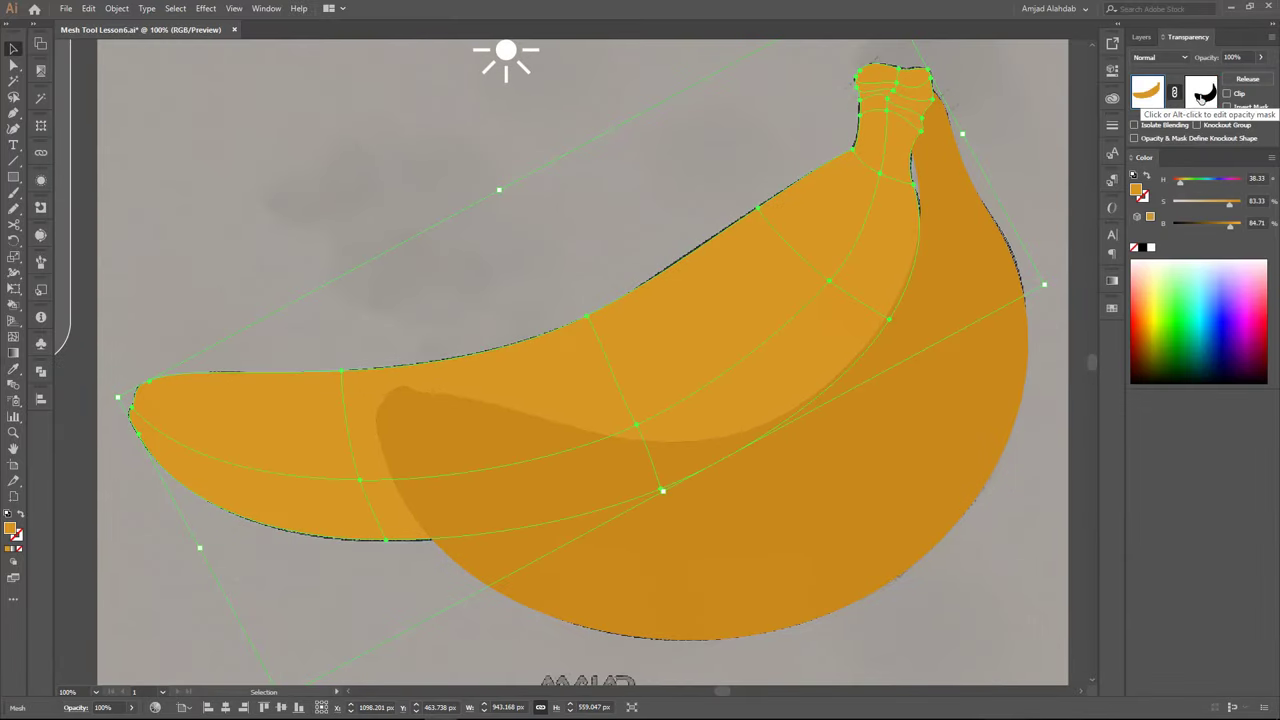
{"action": "left_click", "coordinate": [1201, 92], "text": "shift"}
{"action": "key", "text": "ctrl+minus"}
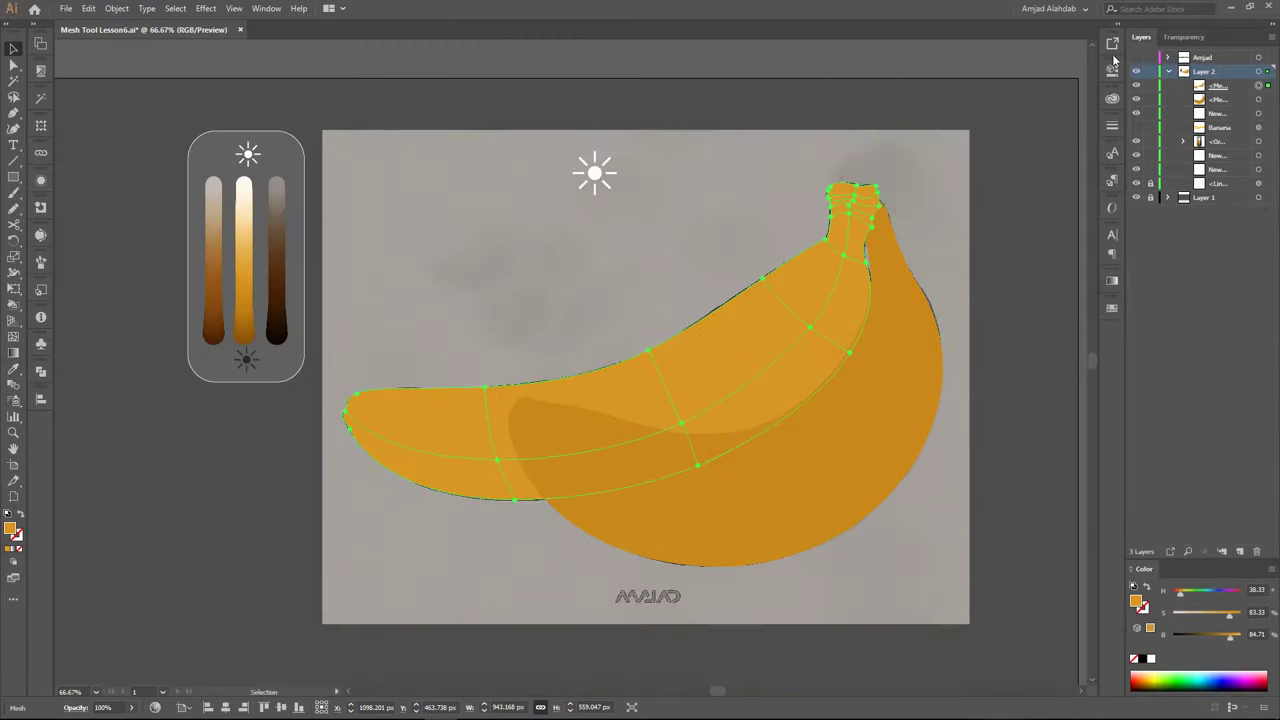
{"action": "key", "text": "ctrl+equal"}
{"action": "key", "text": "ctrl+shift+a"}
{"action": "left_click_drag", "start_coordinate": [663, 323], "coordinate": [585, 327]}
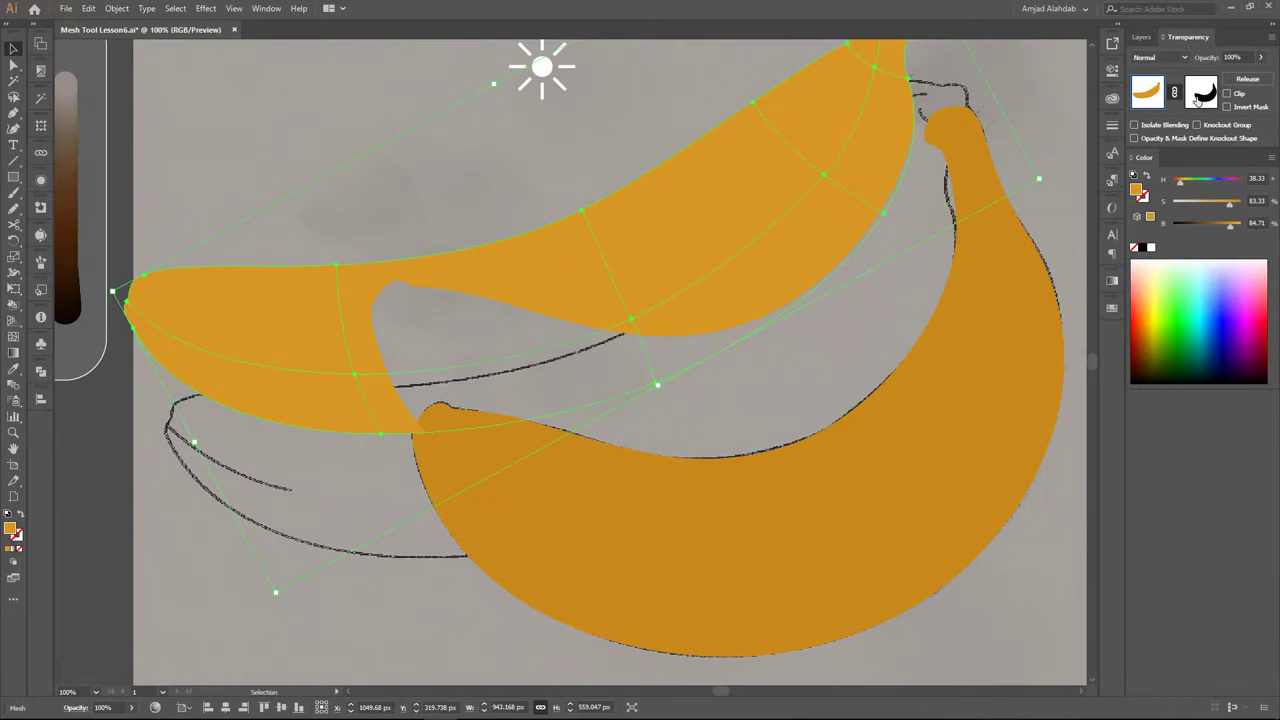
{"action": "key", "text": "ctrl+z"}
{"action": "key", "text": "ctrl+shift+a"}
{"action": "key", "text": "ctrl+minus"}
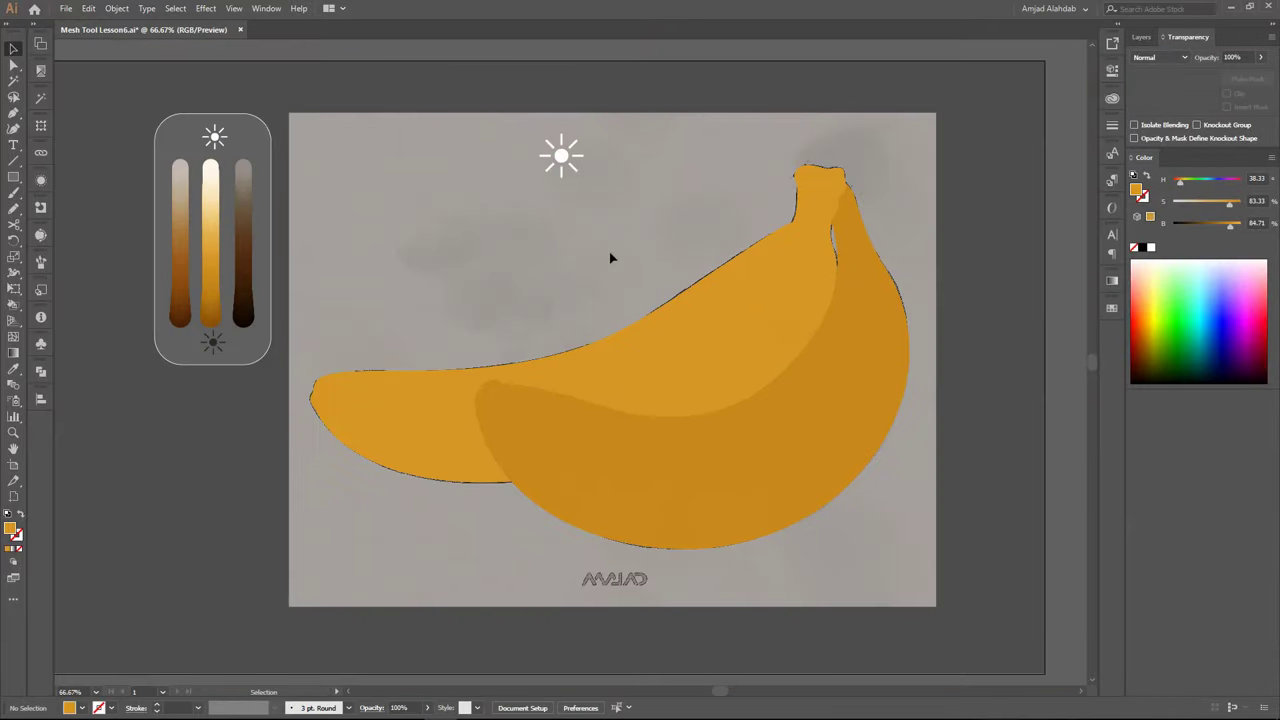
Hide the background sketch layer and lock the back banana mesh
{"action": "left_click", "coordinate": [1141, 37]}
{"action": "left_click", "coordinate": [1136, 184]}
{"action": "left_click", "coordinate": [783, 325]}
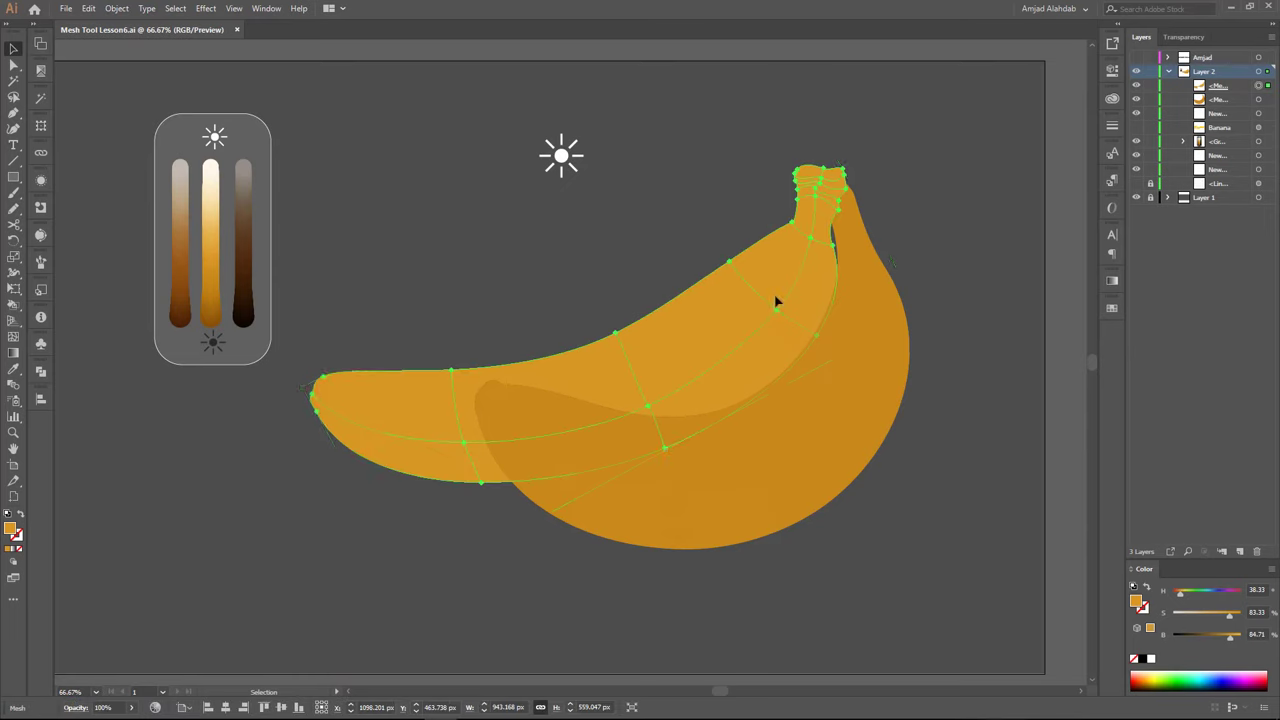
{"action": "left_click", "coordinate": [1150, 86]}
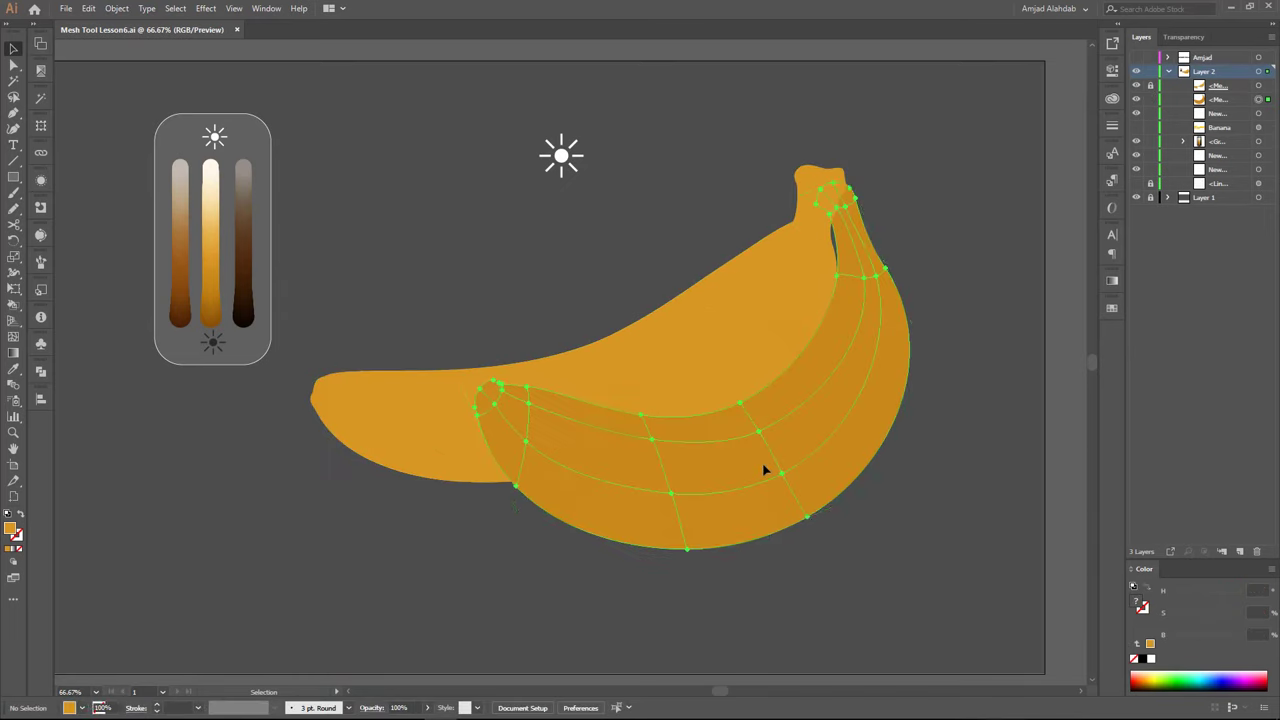
Zoom to 100% and bring the colour-stick group at upper left into view
{"action": "left_click", "coordinate": [766, 466]}
{"action": "key", "text": "ctrl+plus"}
{"action": "left_click_drag", "start_coordinate": [548, 122], "coordinate": [532, 133]}
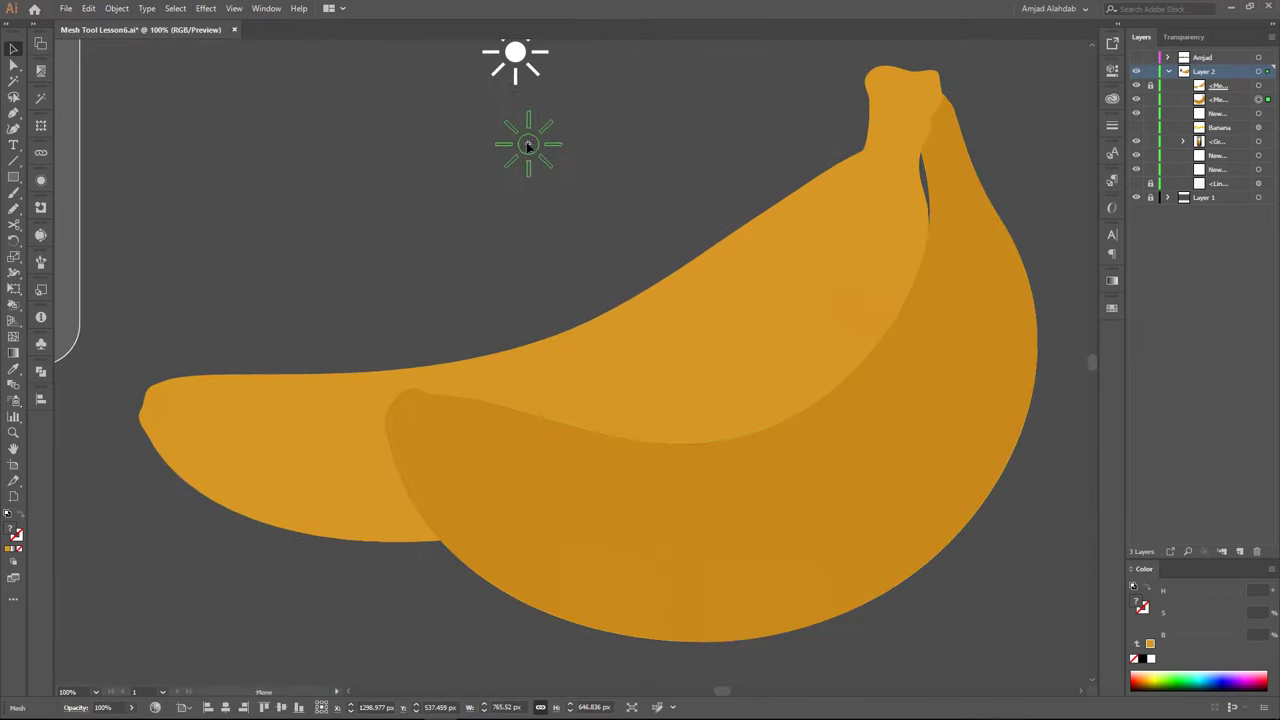
{"action": "left_click", "coordinate": [295, 207]}
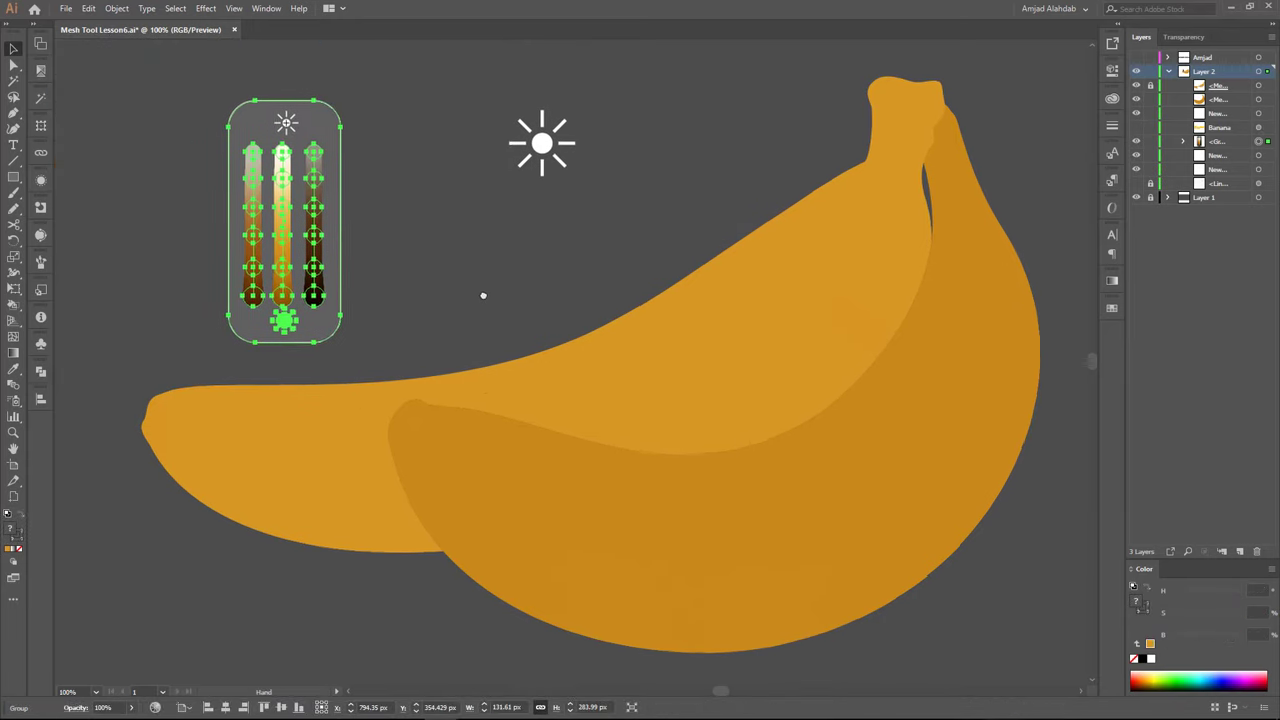
{"action": "left_click_drag", "start_coordinate": [483, 294], "coordinate": [457, 300]}
{"action": "left_click", "coordinate": [421, 272]}
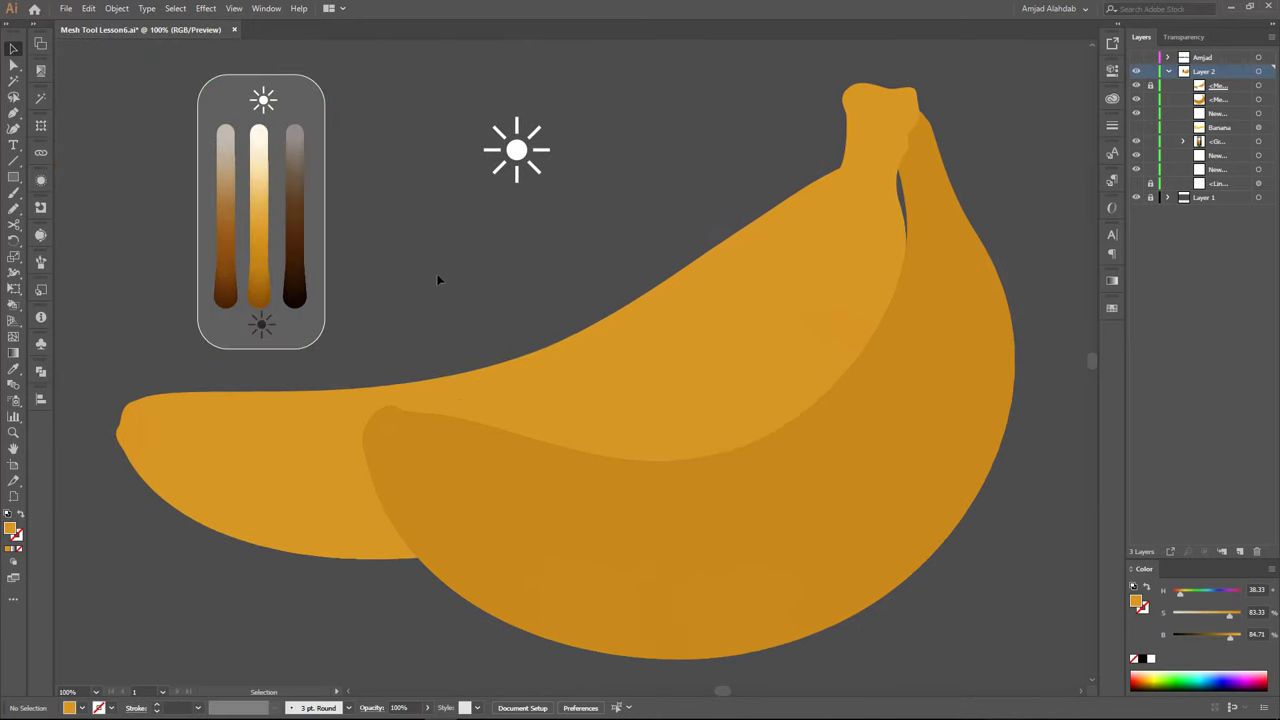
Widen the rounded panel behind the sticks and select a copy of the golden stick
{"action": "mouse_move", "coordinate": [326, 226]}
{"action": "left_mouse_down"}
{"action": "mouse_move", "coordinate": [369, 226]}
{"action": "mouse_move", "coordinate": [336, 230]}
{"action": "left_mouse_up"}
{"action": "left_click", "coordinate": [437, 211]}
{"action": "double_click", "coordinate": [294, 228]}
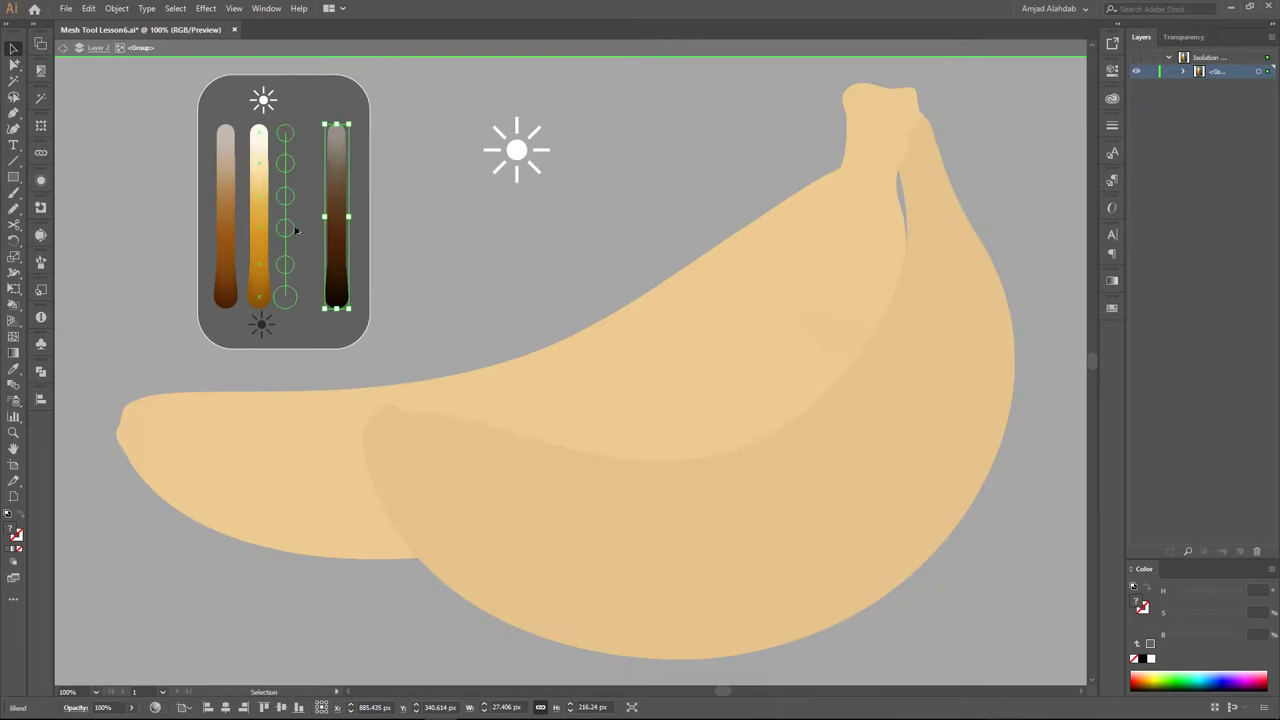
{"action": "left_click", "coordinate": [296, 229]}
Recolor the copied stick to dark green and shift the sun icons right to recentre them
{"action": "left_click", "coordinate": [88, 8]}
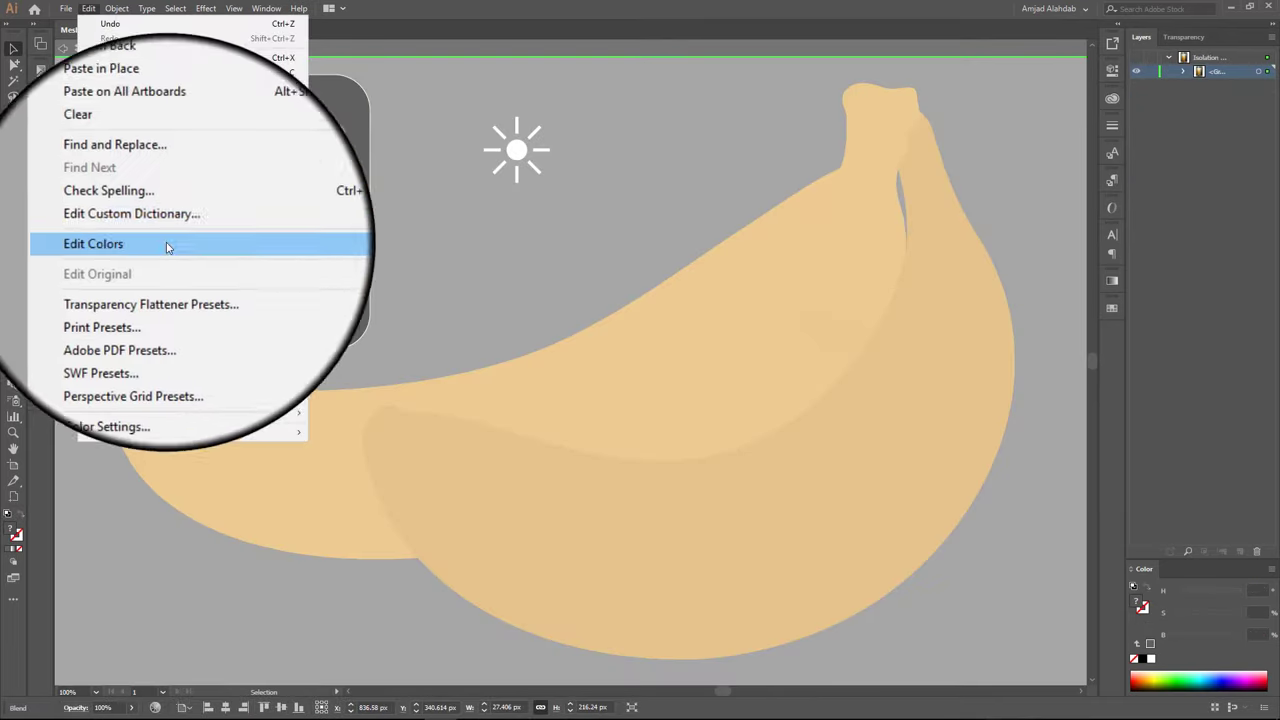
{"action": "left_click", "coordinate": [360, 243]}
{"action": "left_click", "coordinate": [810, 182]}
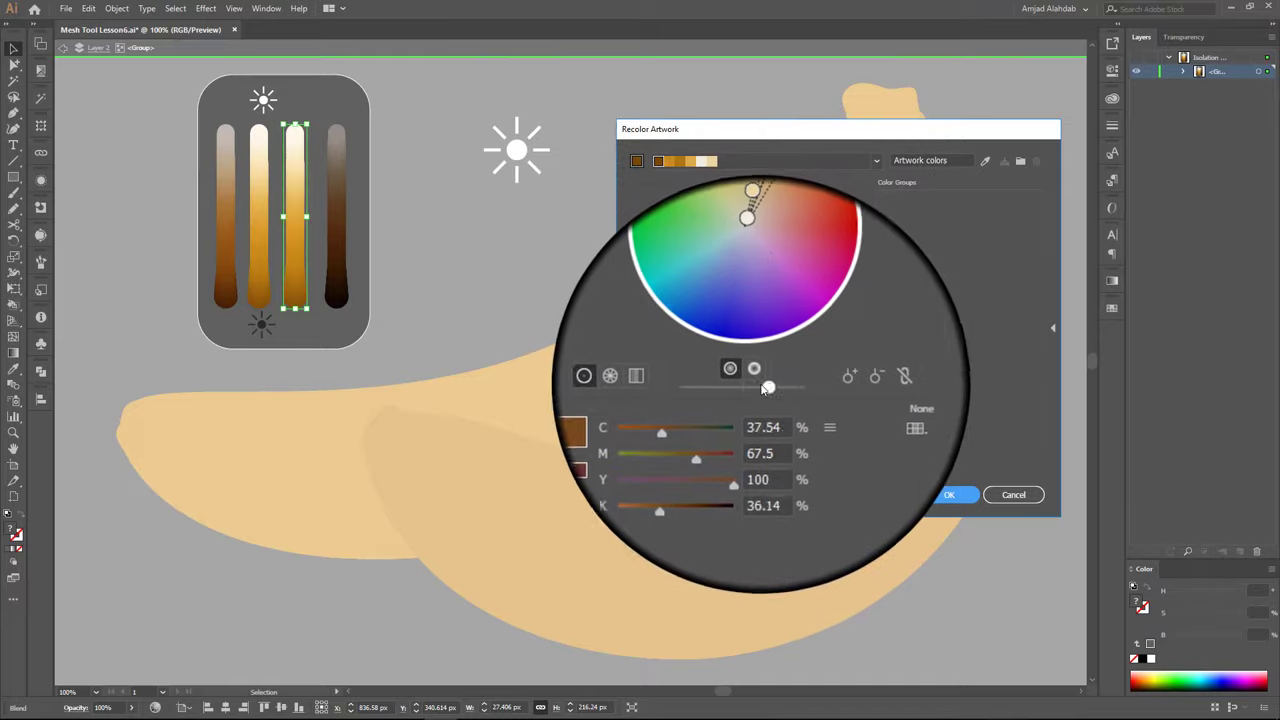
{"action": "left_click_drag", "start_coordinate": [762, 222], "coordinate": [711, 228]}
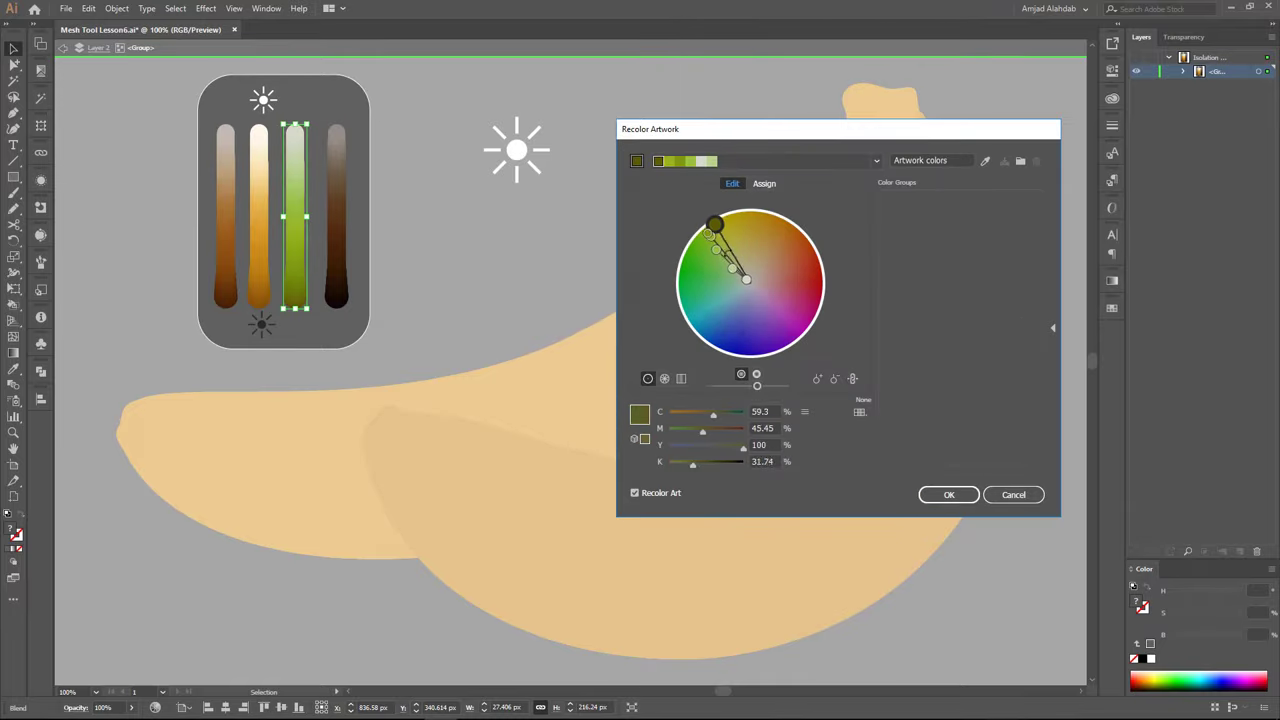
{"action": "left_click_drag", "start_coordinate": [763, 388], "coordinate": [751, 388]}
{"action": "key", "text": "Return"}
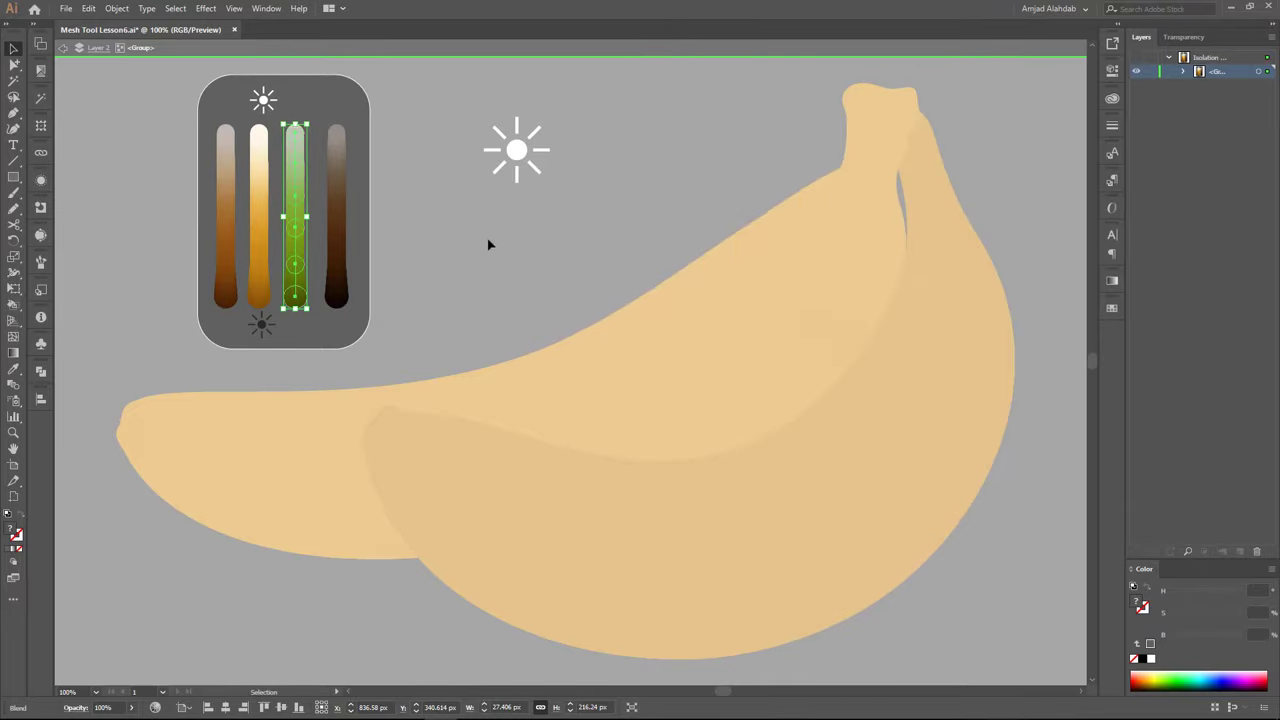
{"action": "left_click_drag", "start_coordinate": [263, 97], "coordinate": [287, 99]}
{"action": "left_click_drag", "start_coordinate": [261, 322], "coordinate": [278, 325]}
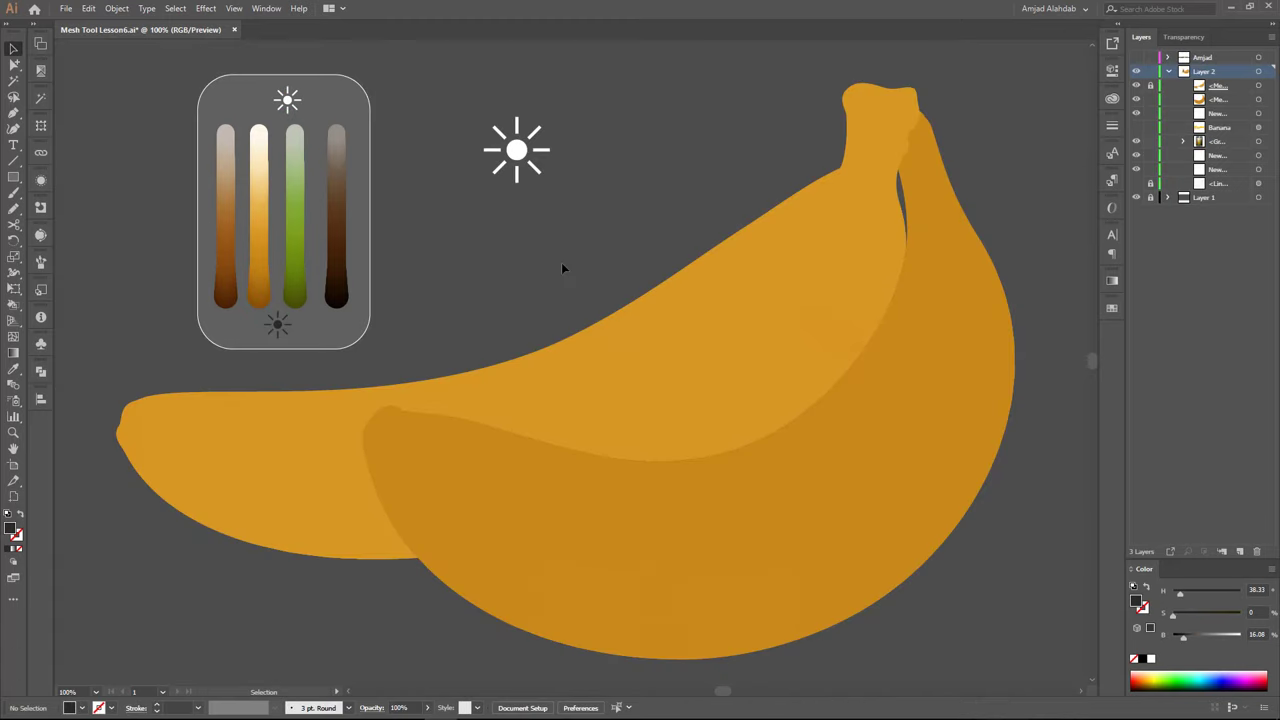
Sample light highlight colours onto two mesh points along the banana's upper edge
{"action": "key", "text": "a"}
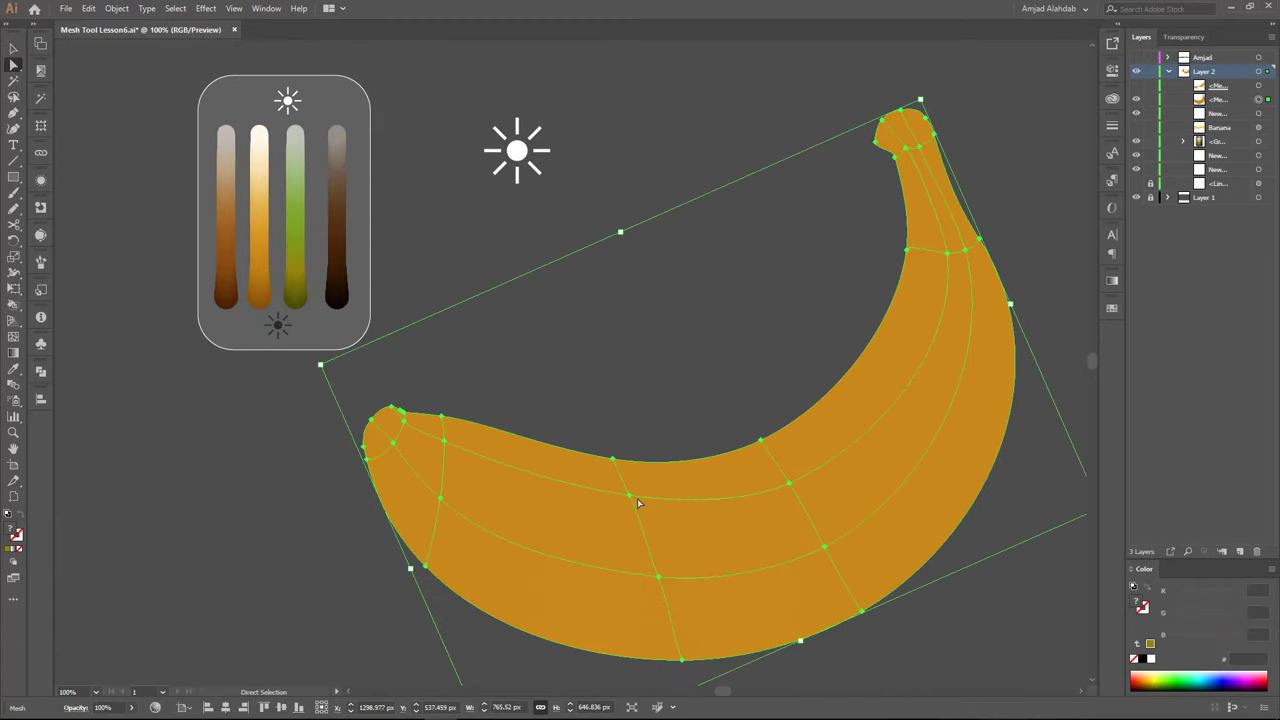
{"action": "left_click", "coordinate": [609, 479]}
{"action": "key", "text": "i"}
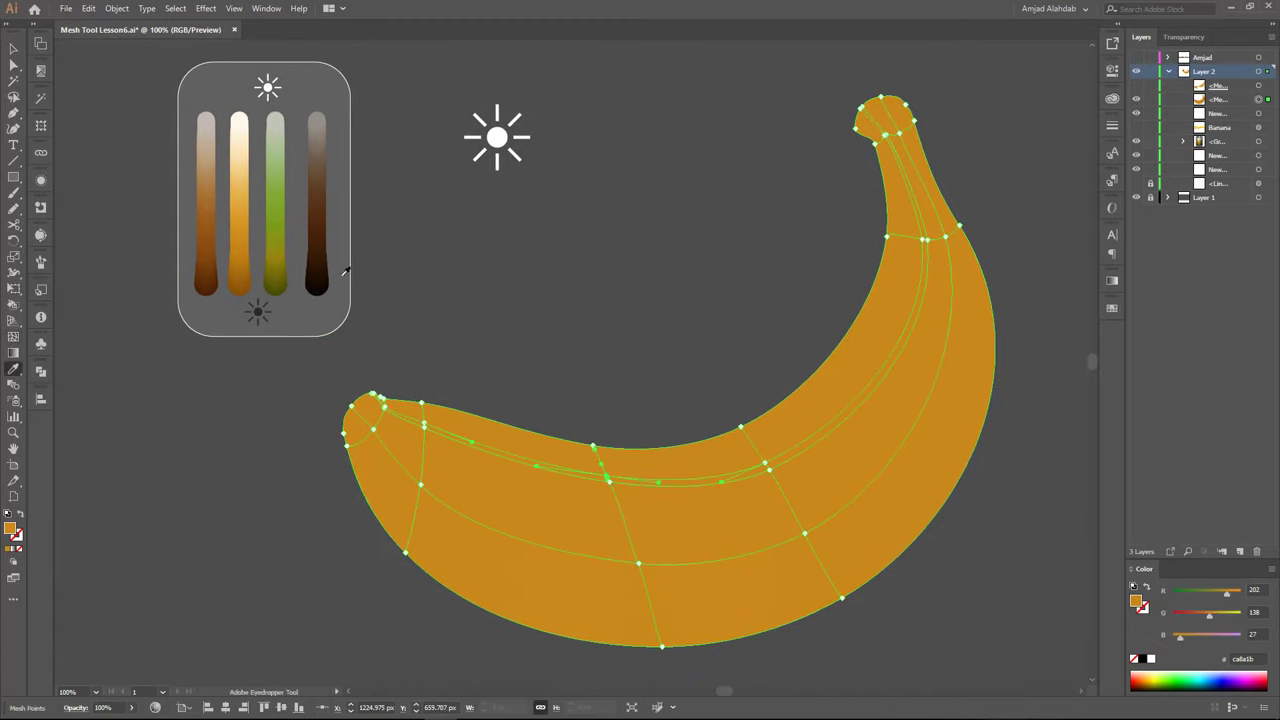
{"action": "left_click", "coordinate": [243, 181]}
{"action": "key", "text": "a"}
{"action": "left_click", "coordinate": [766, 463]}
{"action": "key", "text": "i"}
{"action": "left_click", "coordinate": [668, 471]}
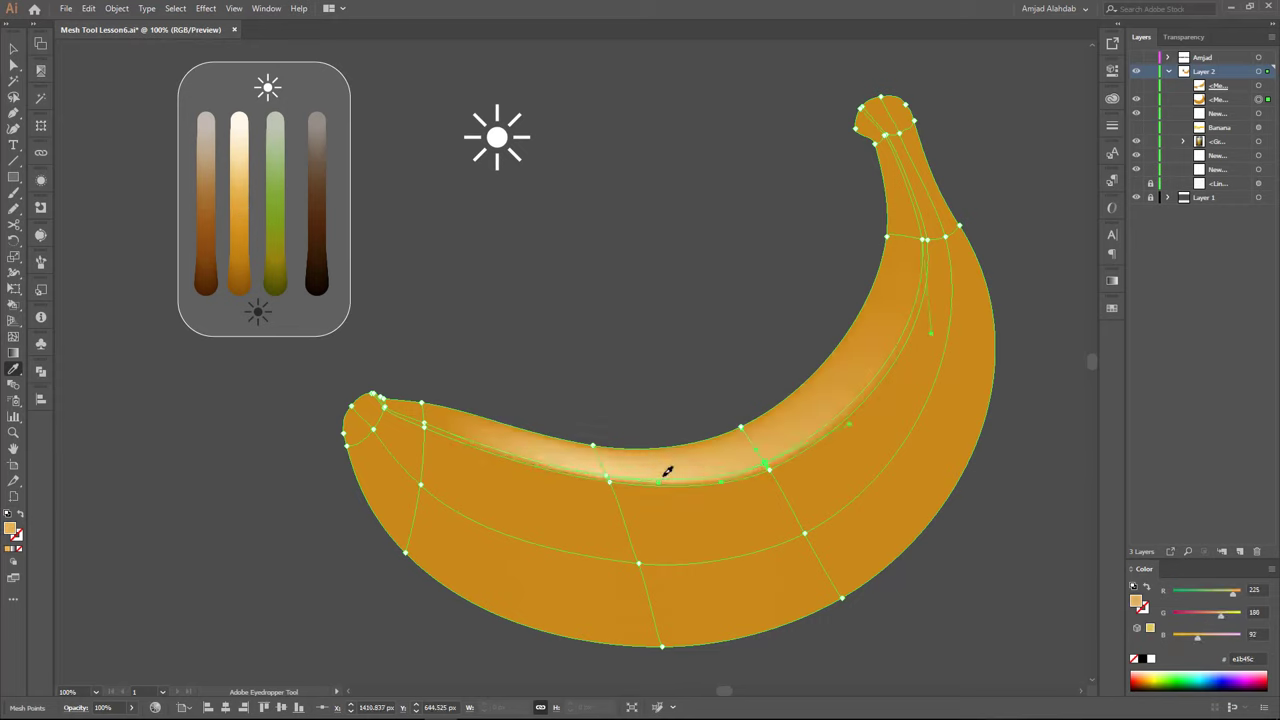
{"action": "key", "text": "ctrl+shift+a"}
Tint a mesh point near the left end green-brown from the green stick
{"action": "key", "text": "a"}
{"action": "left_click", "coordinate": [423, 413]}
{"action": "key", "text": "i"}
{"action": "left_click", "coordinate": [281, 258]}
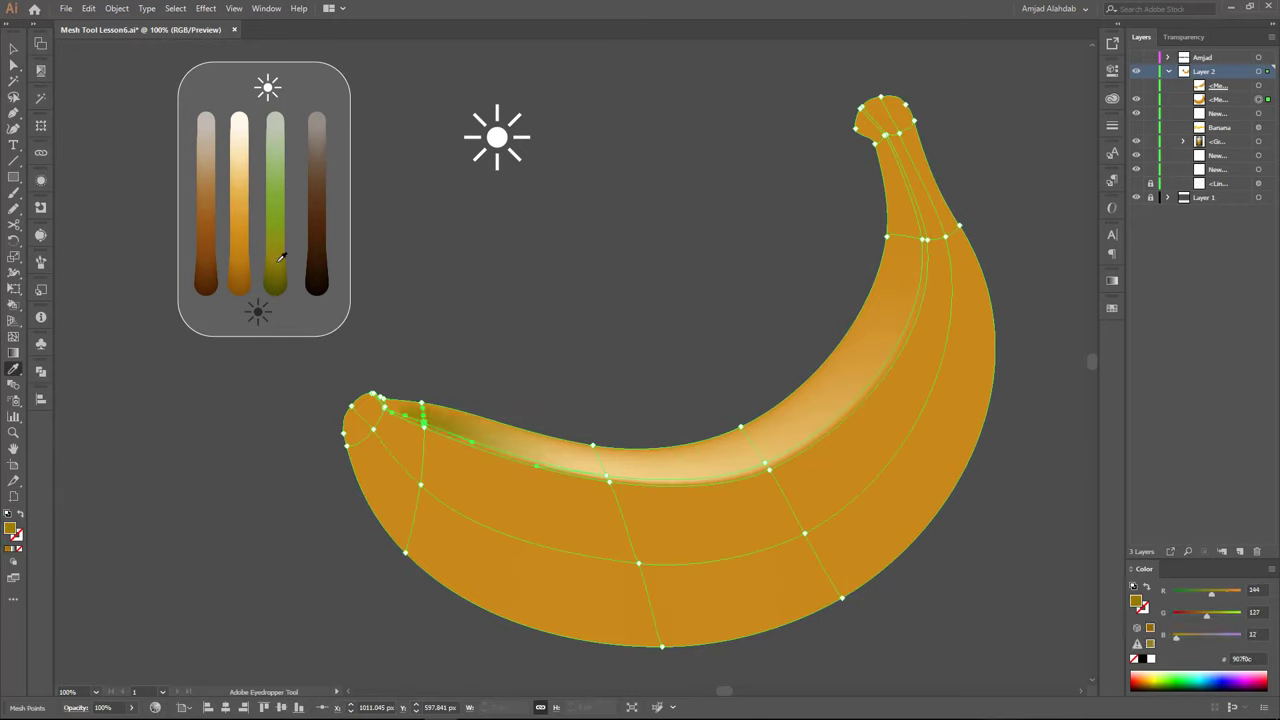
{"action": "key", "text": "a"}
{"action": "left_click", "coordinate": [392, 426]}
{"action": "key", "text": "a"}
{"action": "left_click", "coordinate": [424, 425]}
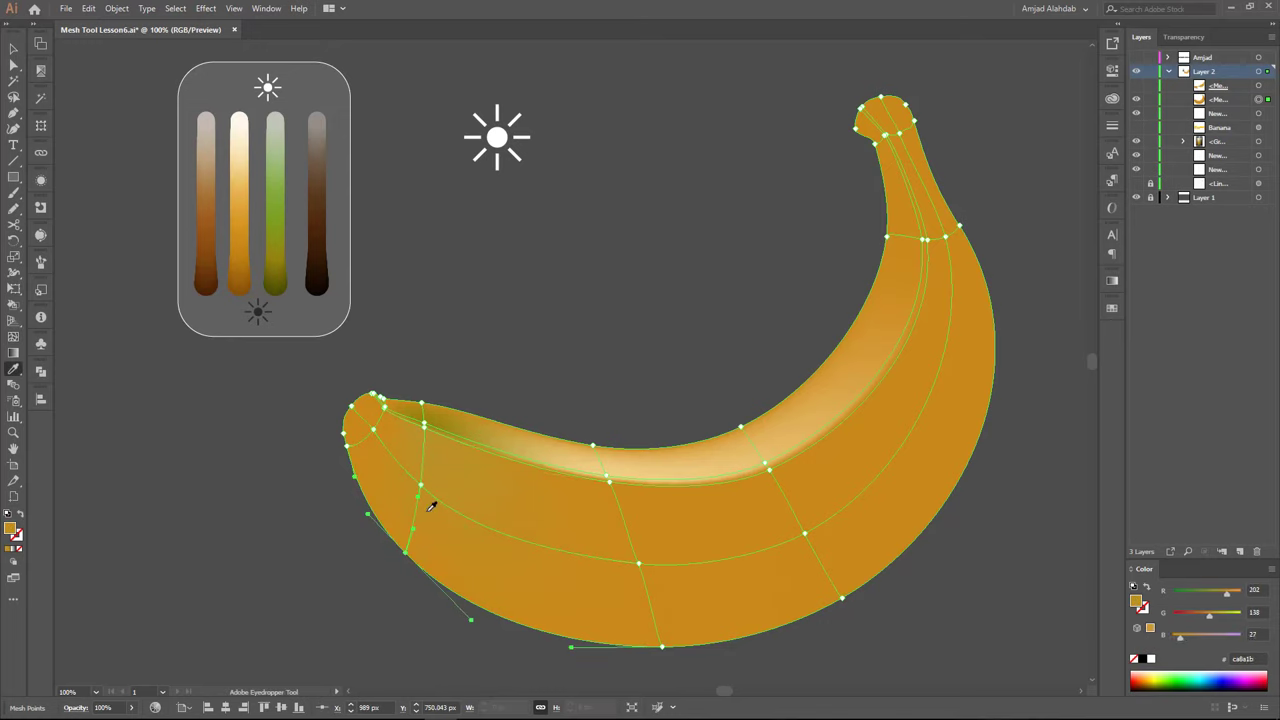
{"action": "key", "text": "u"}
{"action": "scroll", "coordinate": [386, 429], "scroll_direction": "up", "scroll_amount": 1}
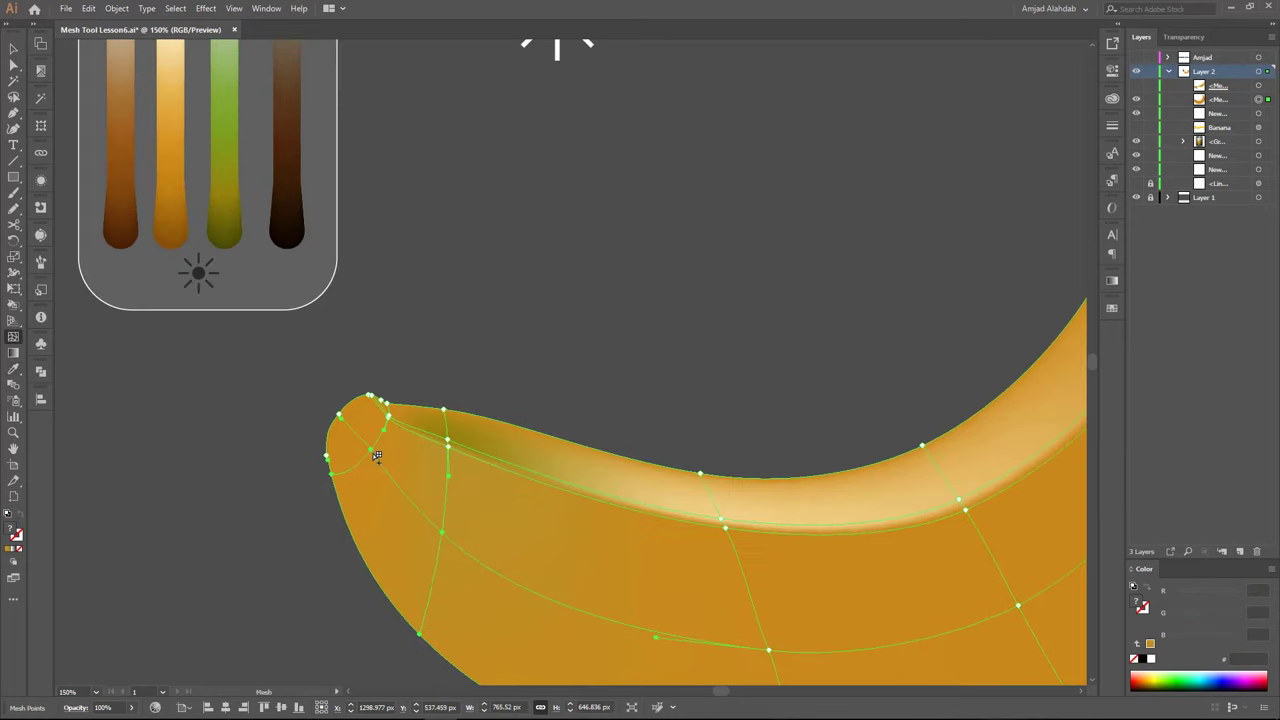
Add a mesh point near the banana's left tip and tint the tip points green
{"action": "left_click", "coordinate": [377, 456]}
{"action": "left_click", "coordinate": [230, 193]}
{"action": "key", "text": "a"}
{"action": "left_click", "coordinate": [389, 417]}
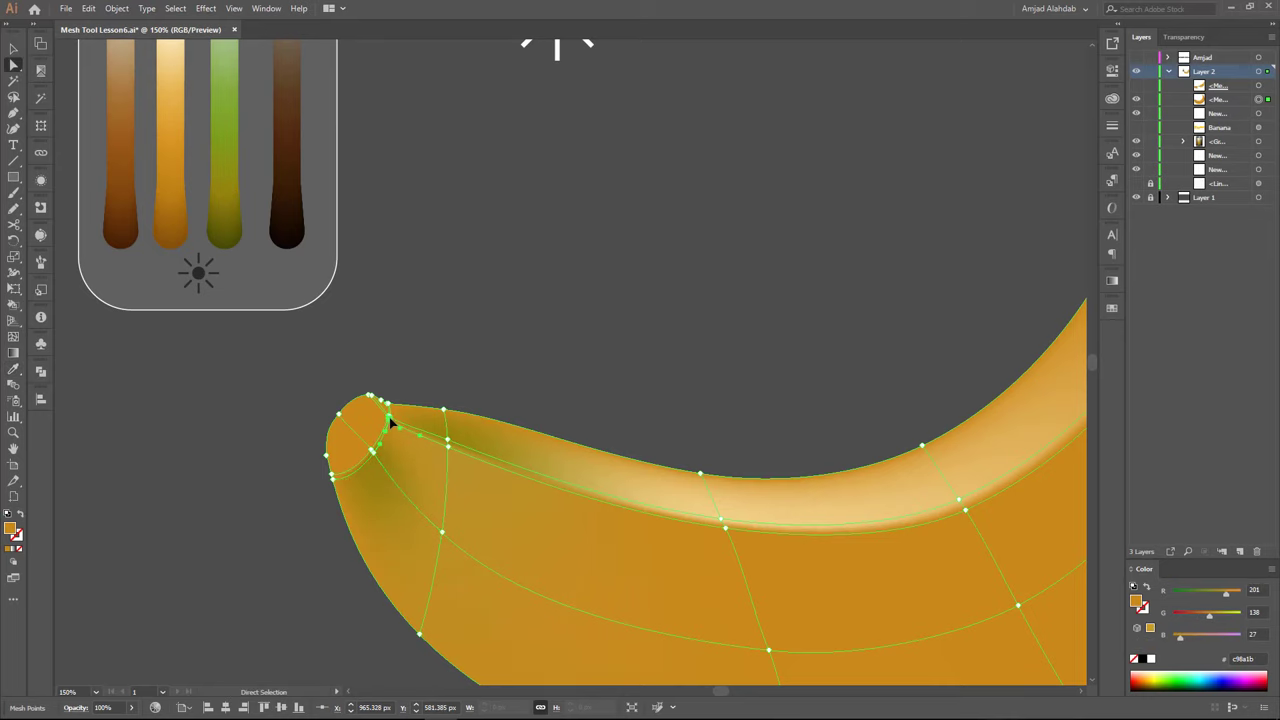
{"action": "key", "text": "i"}
{"action": "left_click", "coordinate": [229, 190]}
{"action": "key", "text": "ctrl+shift+a"}
{"action": "key", "text": "a"}
{"action": "left_click", "coordinate": [410, 432]}
{"action": "scroll", "coordinate": [410, 432], "scroll_direction": "up", "scroll_amount": 2}
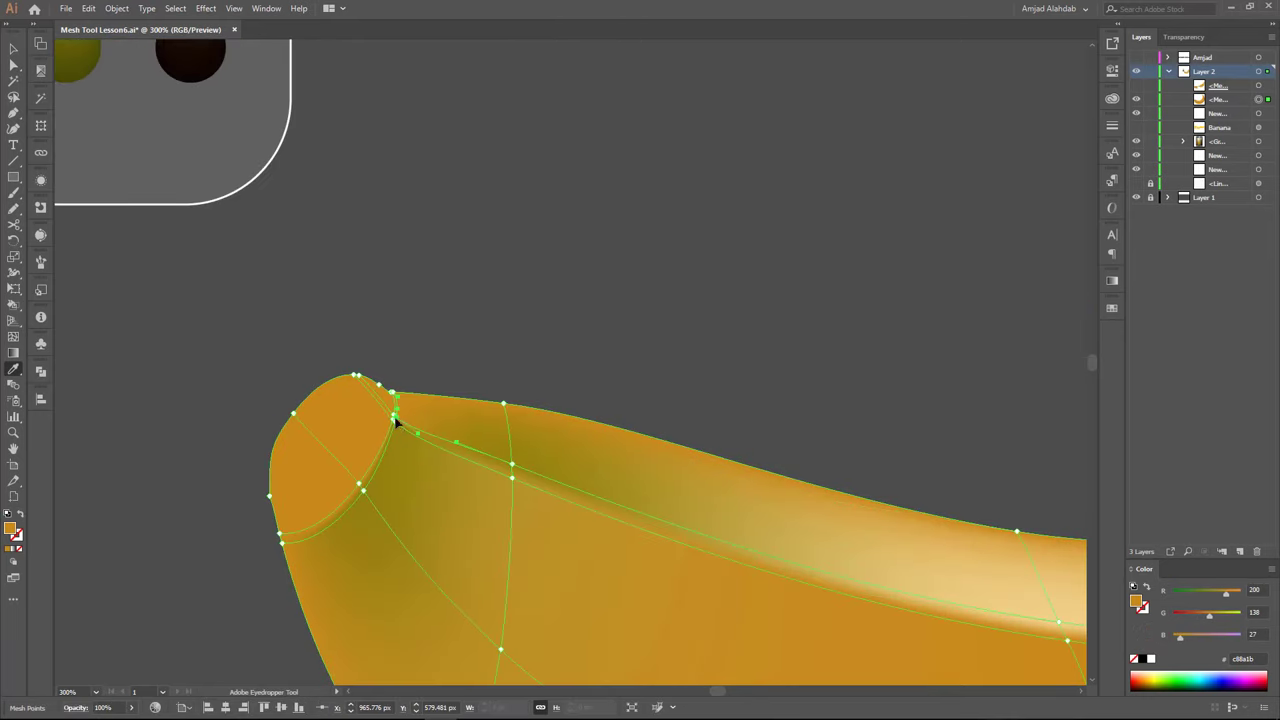
Centre the banana tip in view and select mesh points along the tip's rim
{"action": "key", "text": "i"}
{"action": "left_click_drag", "start_coordinate": [396, 394], "coordinate": [450, 223]}
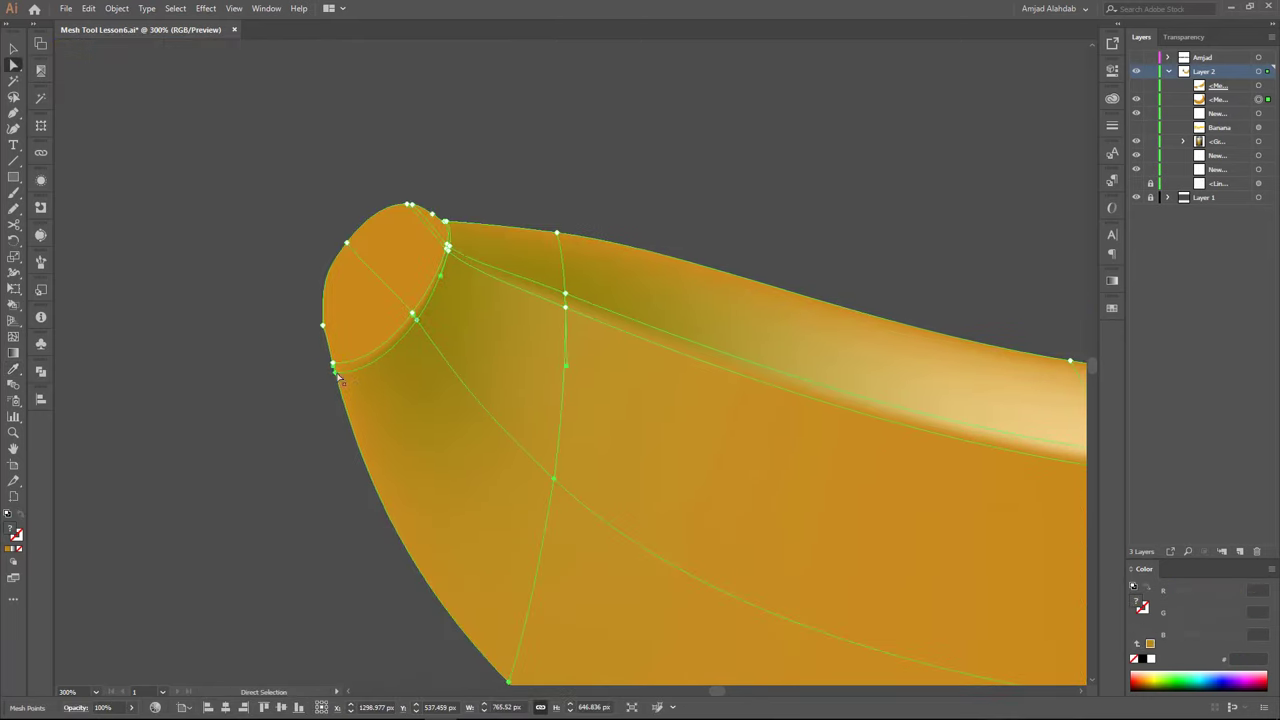
{"action": "left_click", "coordinate": [449, 254]}
{"action": "scroll", "coordinate": [451, 254], "scroll_direction": "up", "scroll_amount": 3}
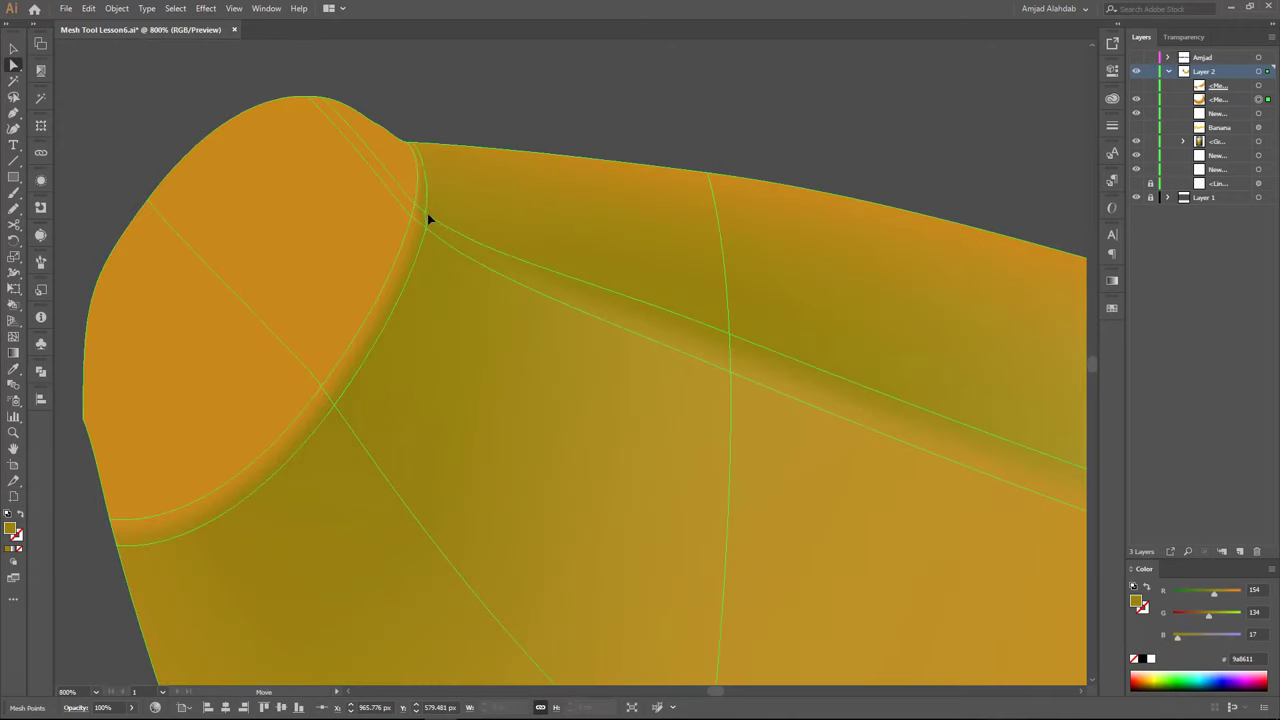
{"action": "key", "text": "a"}
{"action": "scroll", "coordinate": [452, 288], "scroll_direction": "down", "scroll_amount": 5}
{"action": "scroll", "coordinate": [277, 157], "scroll_direction": "up", "scroll_amount": 3}
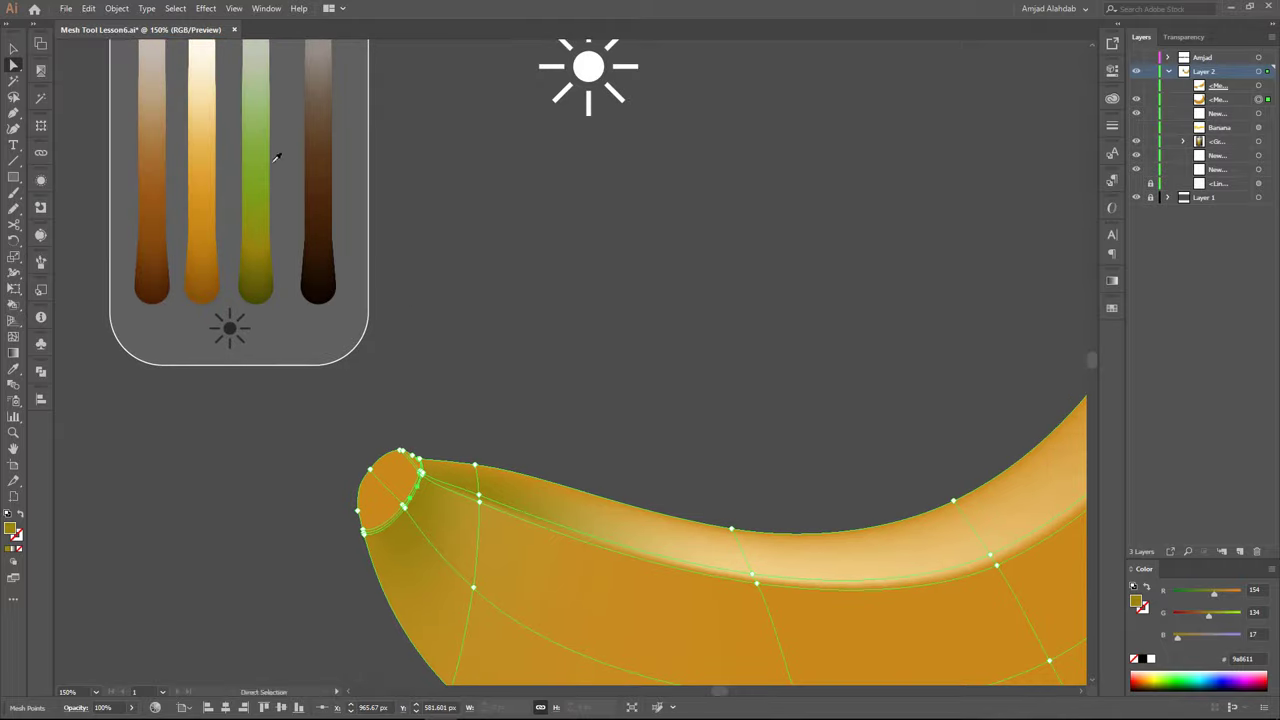
{"action": "key", "text": "a"}
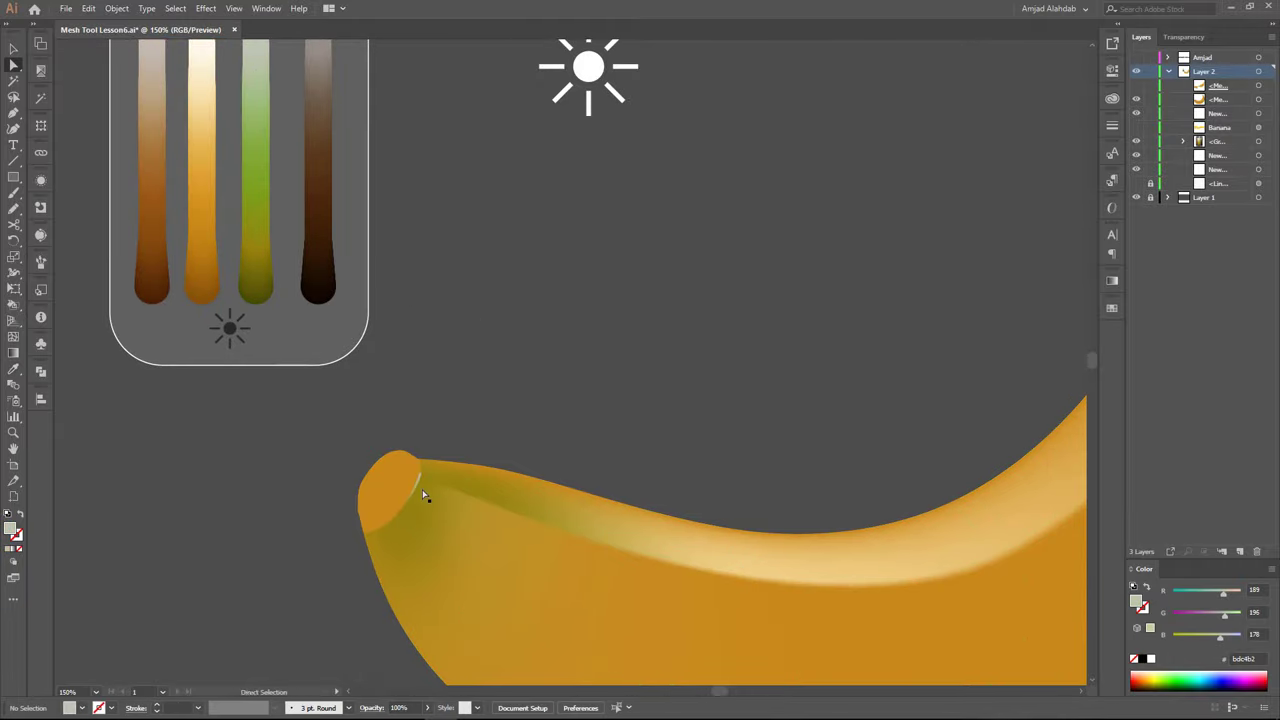
{"action": "left_click", "coordinate": [423, 491]}
{"action": "scroll", "coordinate": [423, 491], "scroll_direction": "up", "scroll_amount": 2}
{"action": "left_click", "coordinate": [390, 534]}
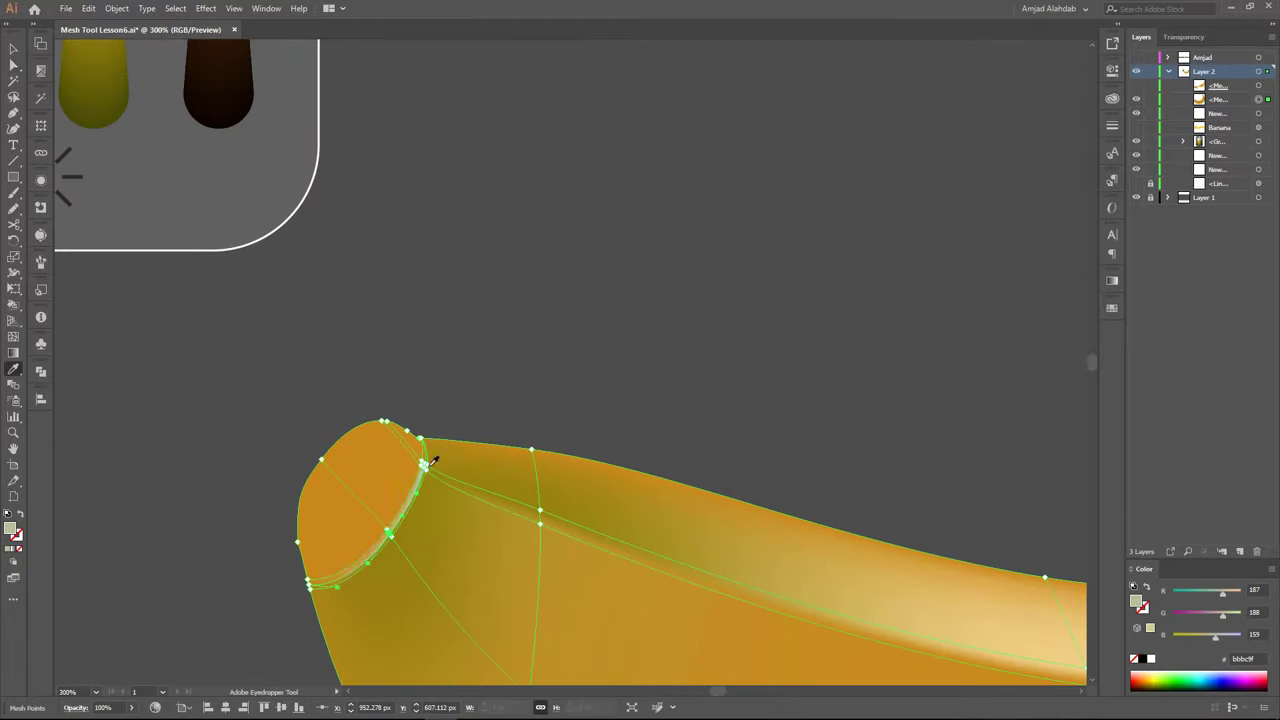
Colour the rim mesh point a pale tone to form the light ring
{"action": "left_click", "coordinate": [500, 366]}
{"action": "key", "text": "i"}
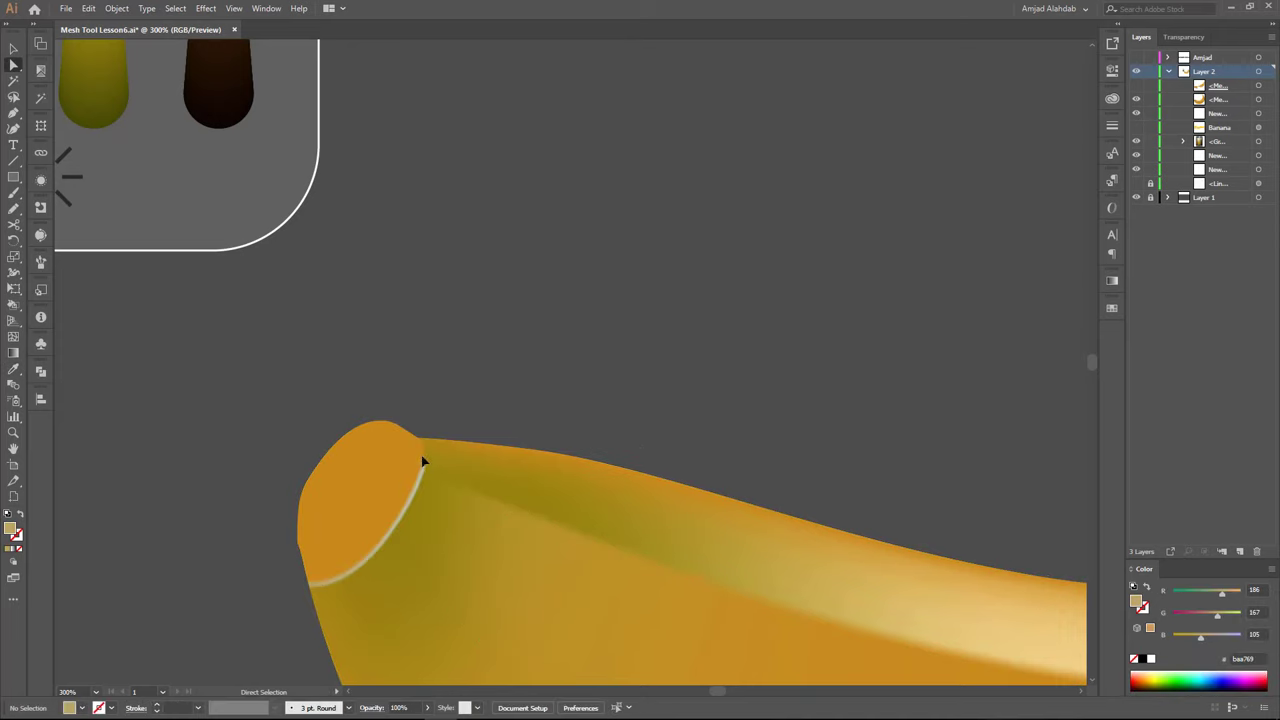
{"action": "scroll", "coordinate": [423, 460], "scroll_direction": "up", "scroll_amount": 2}
{"action": "left_click", "coordinate": [425, 472]}
{"action": "key", "text": "ctrl+shift+a"}
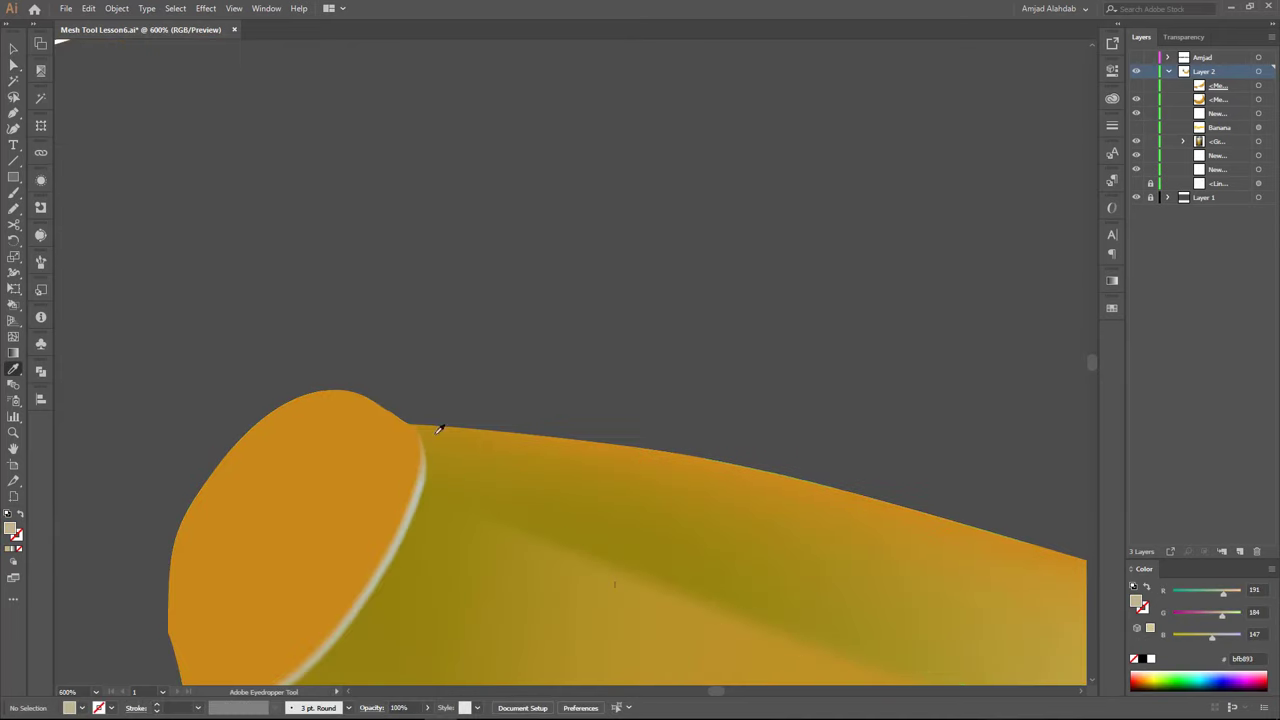
{"action": "scroll", "coordinate": [440, 430], "scroll_direction": "down", "scroll_amount": 3}
{"action": "scroll", "coordinate": [394, 441], "scroll_direction": "up", "scroll_amount": 1}
Colour a stem-tip rim mesh point with the brown swatch as the shadow line
{"action": "key", "text": "u"}
{"action": "left_click", "coordinate": [407, 379]}
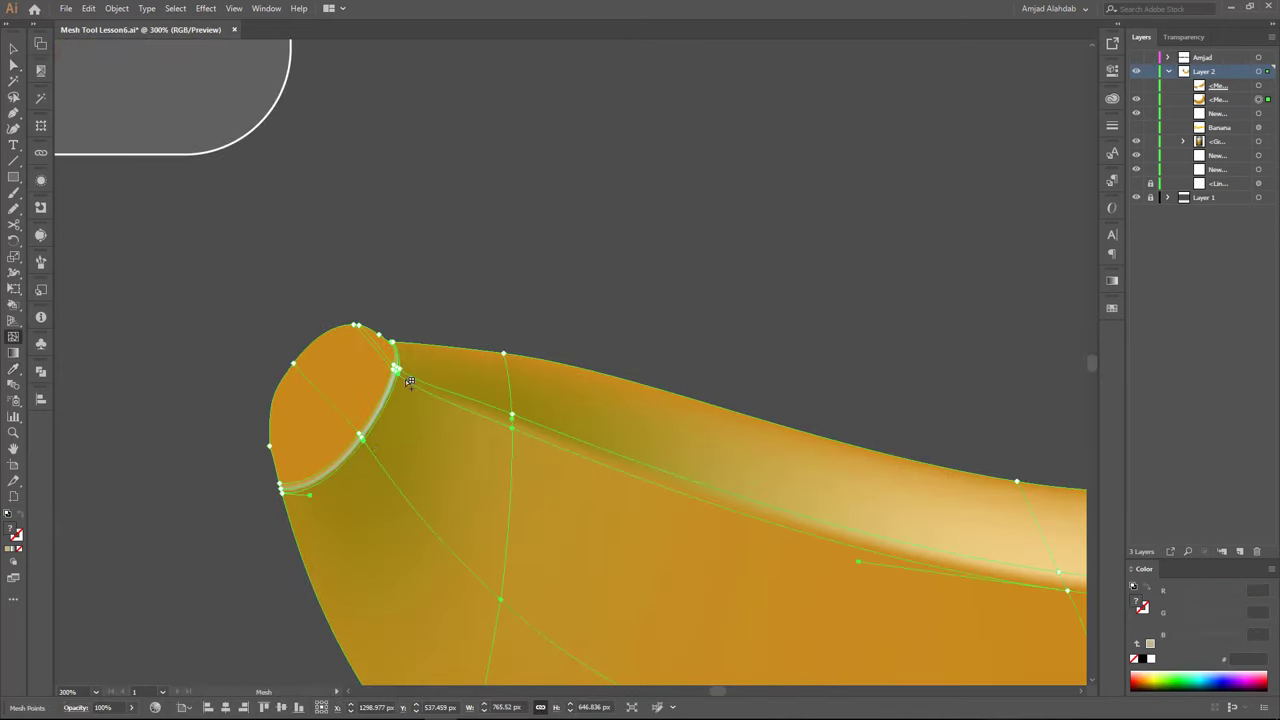
{"action": "scroll", "coordinate": [368, 443], "scroll_direction": "up", "scroll_amount": 1}
{"action": "key", "text": "a"}
{"action": "left_click", "coordinate": [361, 444]}
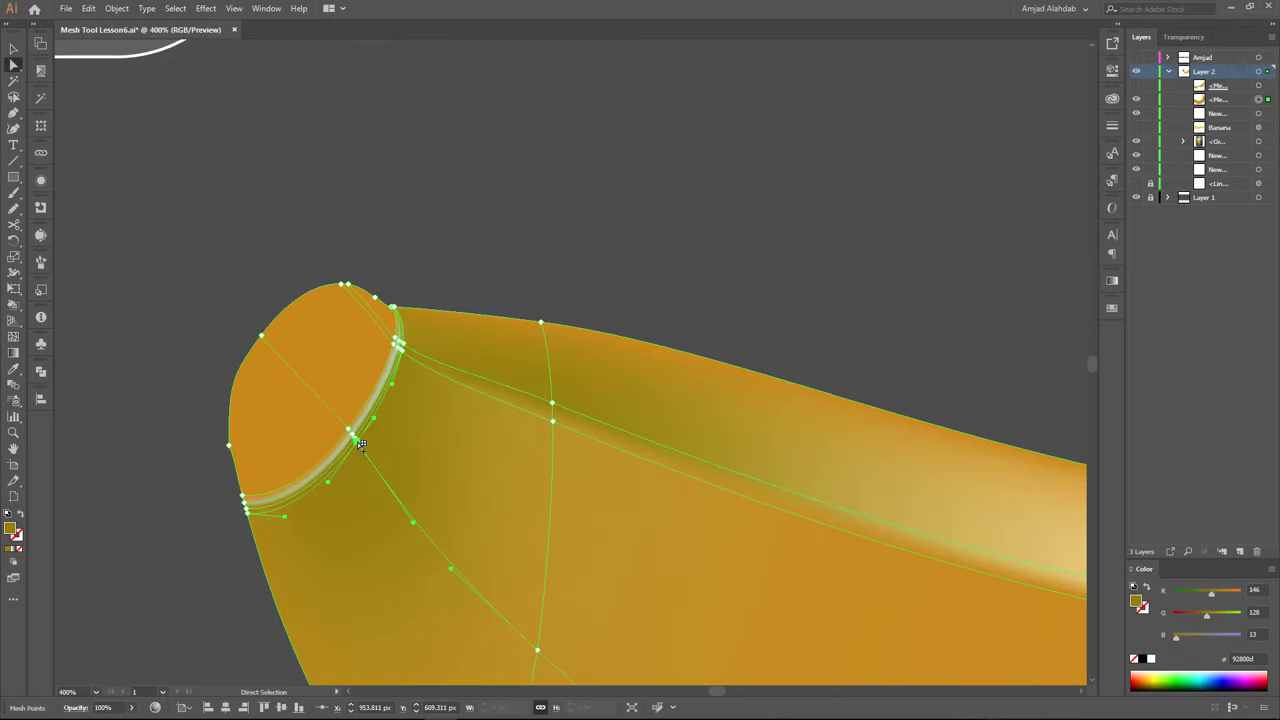
{"action": "key", "text": "u"}
{"action": "scroll", "coordinate": [360, 444], "scroll_direction": "down", "scroll_amount": 2}
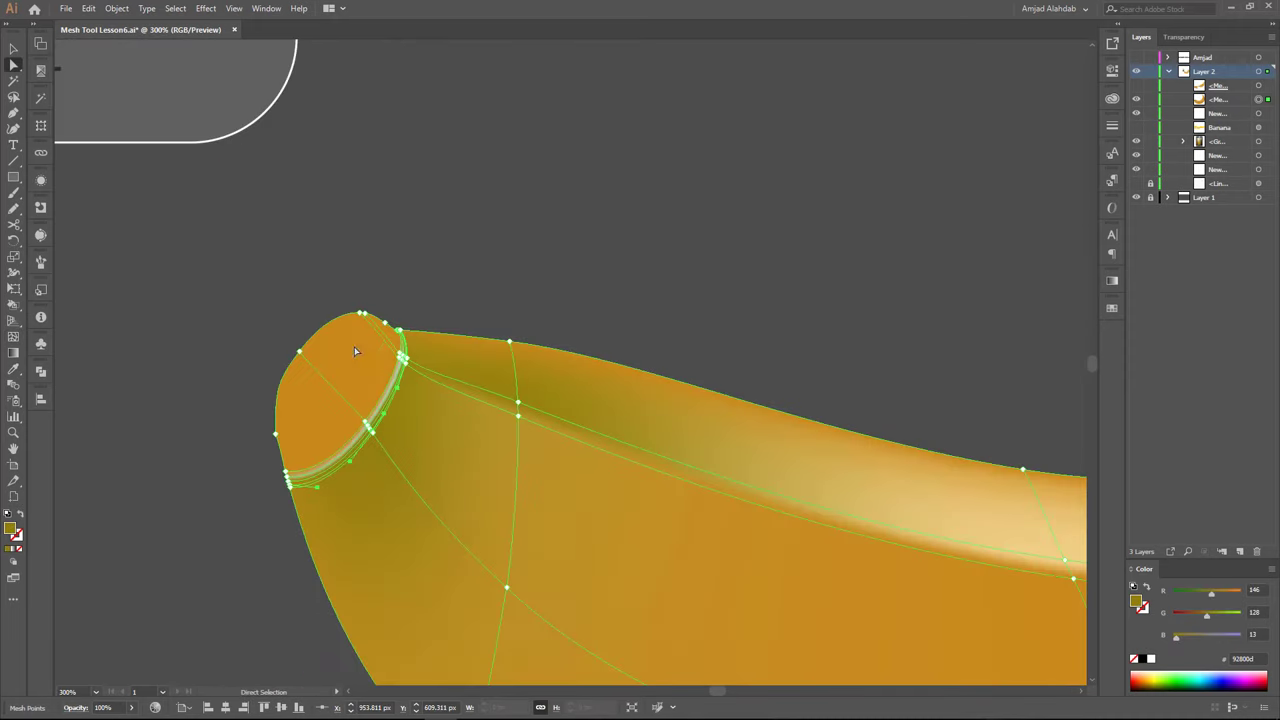
{"action": "key", "text": "i"}
{"action": "left_click", "coordinate": [284, 150]}
{"action": "key", "text": "ctrl+shift+a"}
Colour a rim mesh point dark brown to deepen the shadow
{"action": "scroll", "coordinate": [403, 471], "scroll_direction": "up", "scroll_amount": 3}
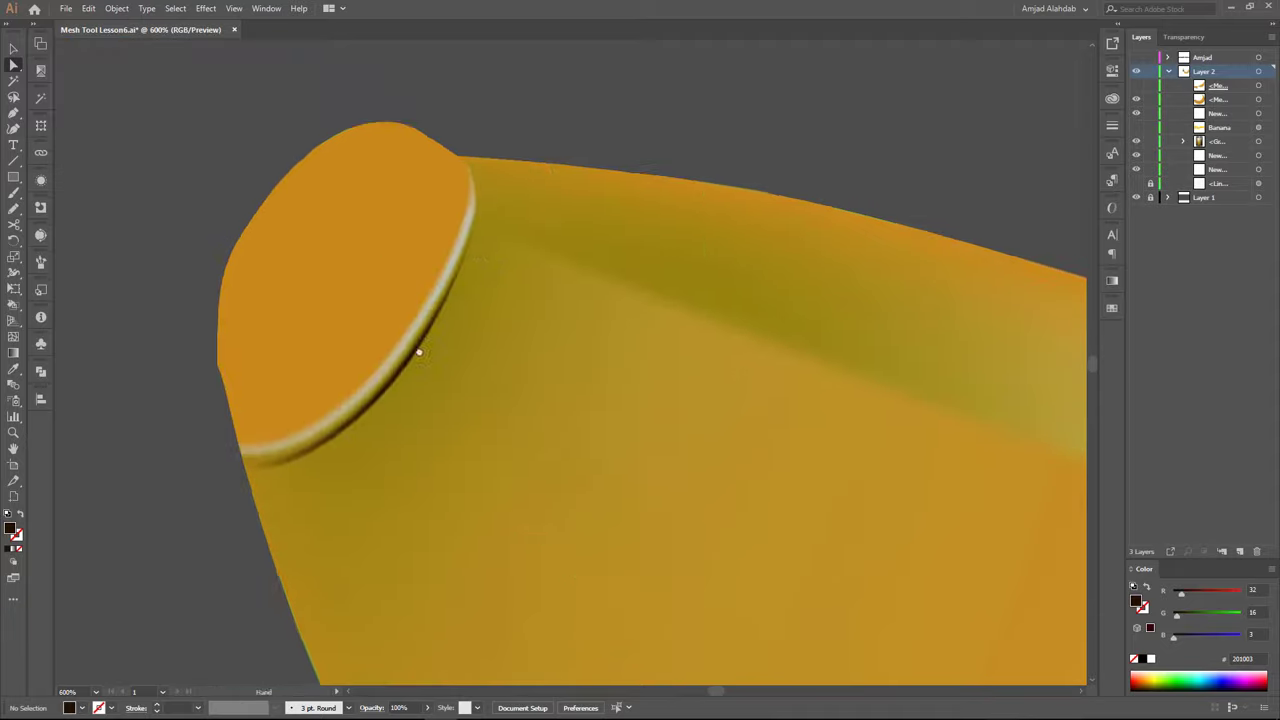
{"action": "key", "text": "a"}
{"action": "left_click", "coordinate": [407, 372]}
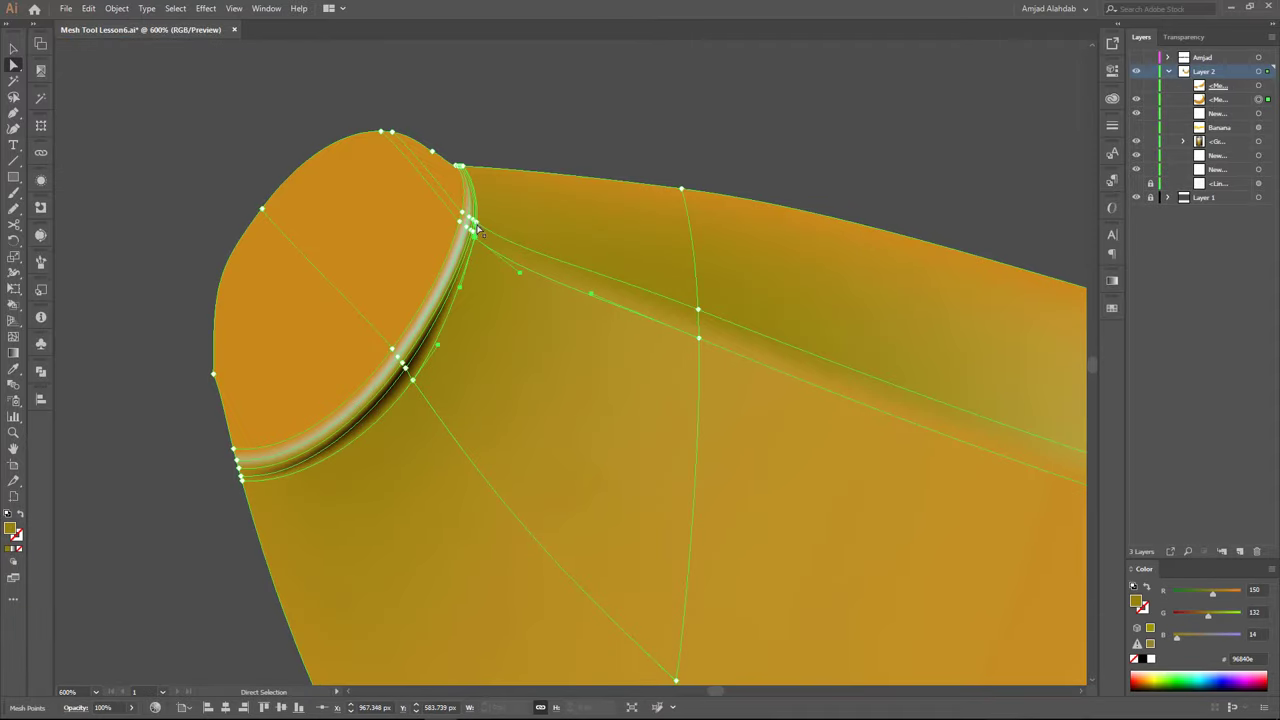
{"action": "scroll", "coordinate": [470, 236], "scroll_direction": "up", "scroll_amount": 2}
{"action": "scroll", "coordinate": [516, 176], "scroll_direction": "up", "scroll_amount": 1}
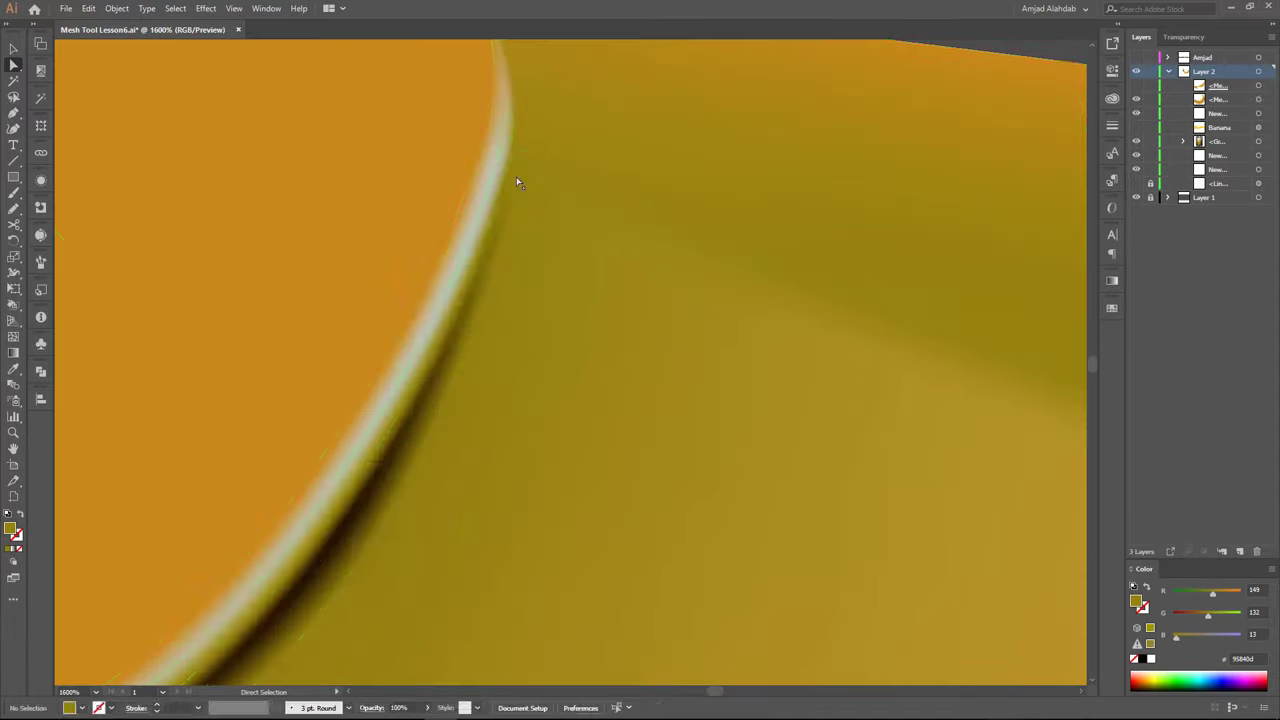
{"action": "key", "text": "i"}
{"action": "left_click", "coordinate": [505, 147]}
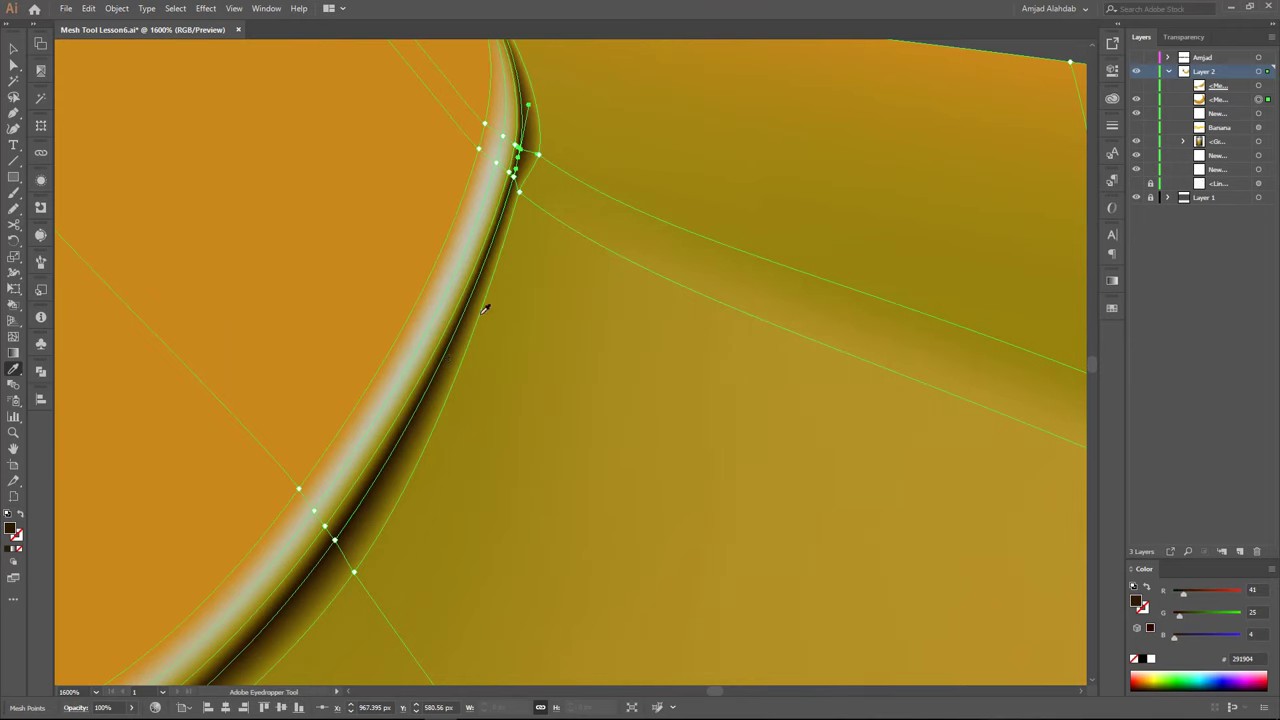
{"action": "scroll", "coordinate": [519, 150], "scroll_direction": "down", "scroll_amount": 1}
Select further mesh points along the rim and the tip's outer edge for darkening
{"action": "key", "text": "a"}
{"action": "left_click", "coordinate": [516, 222]}
{"action": "scroll", "coordinate": [419, 336], "scroll_direction": "down", "scroll_amount": 1}
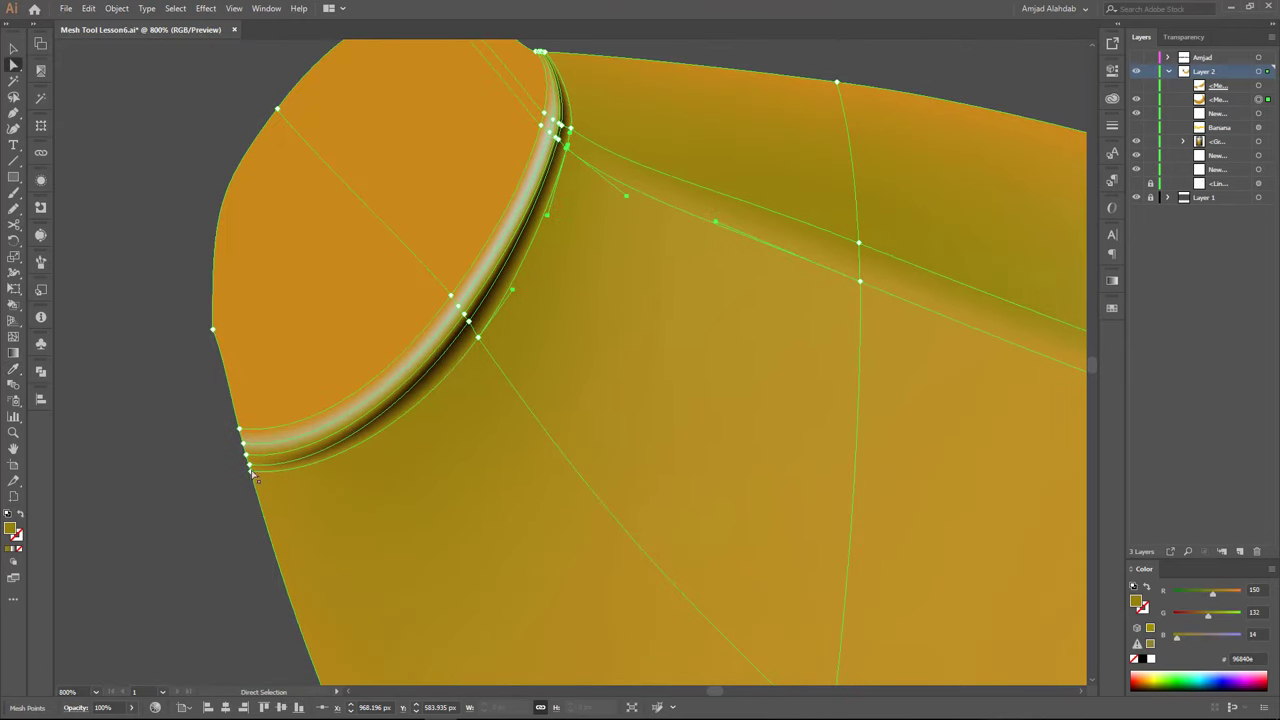
{"action": "scroll", "coordinate": [256, 478], "scroll_direction": "down", "scroll_amount": 1}
{"action": "left_click", "coordinate": [233, 402]}
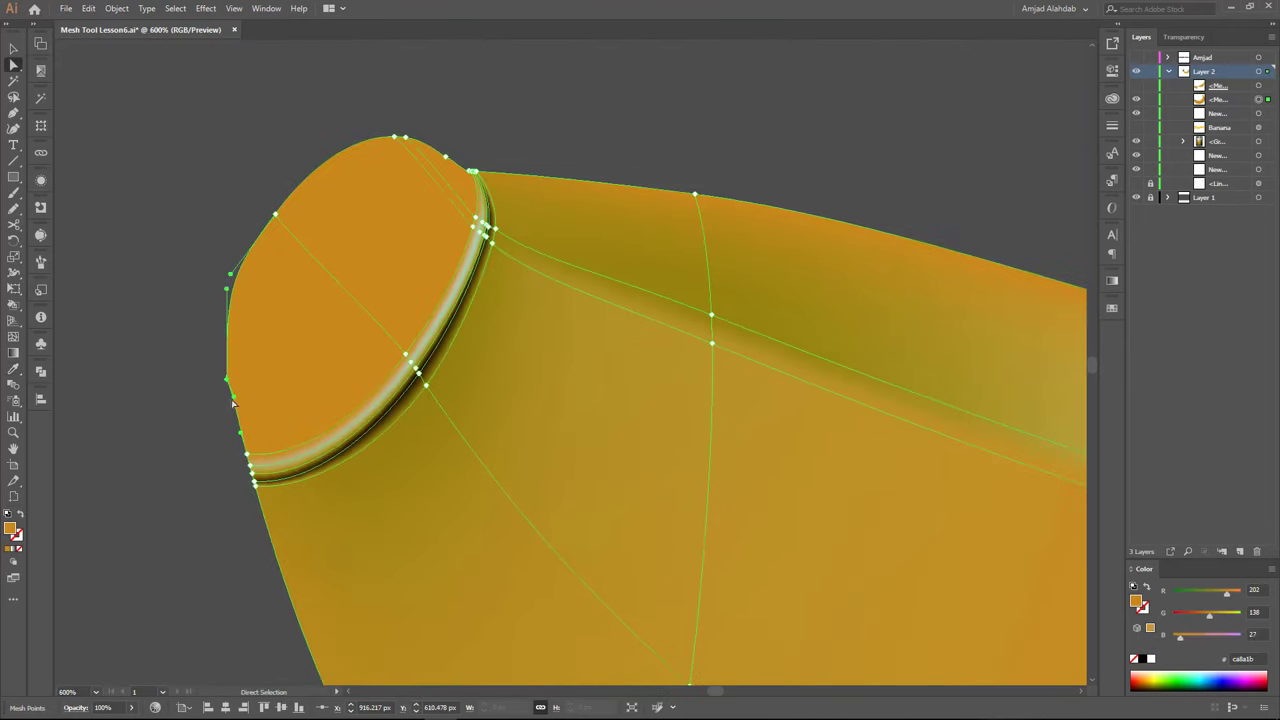
{"action": "scroll", "coordinate": [193, 405], "scroll_direction": "down", "scroll_amount": 3}
{"action": "left_click", "coordinate": [254, 304]}
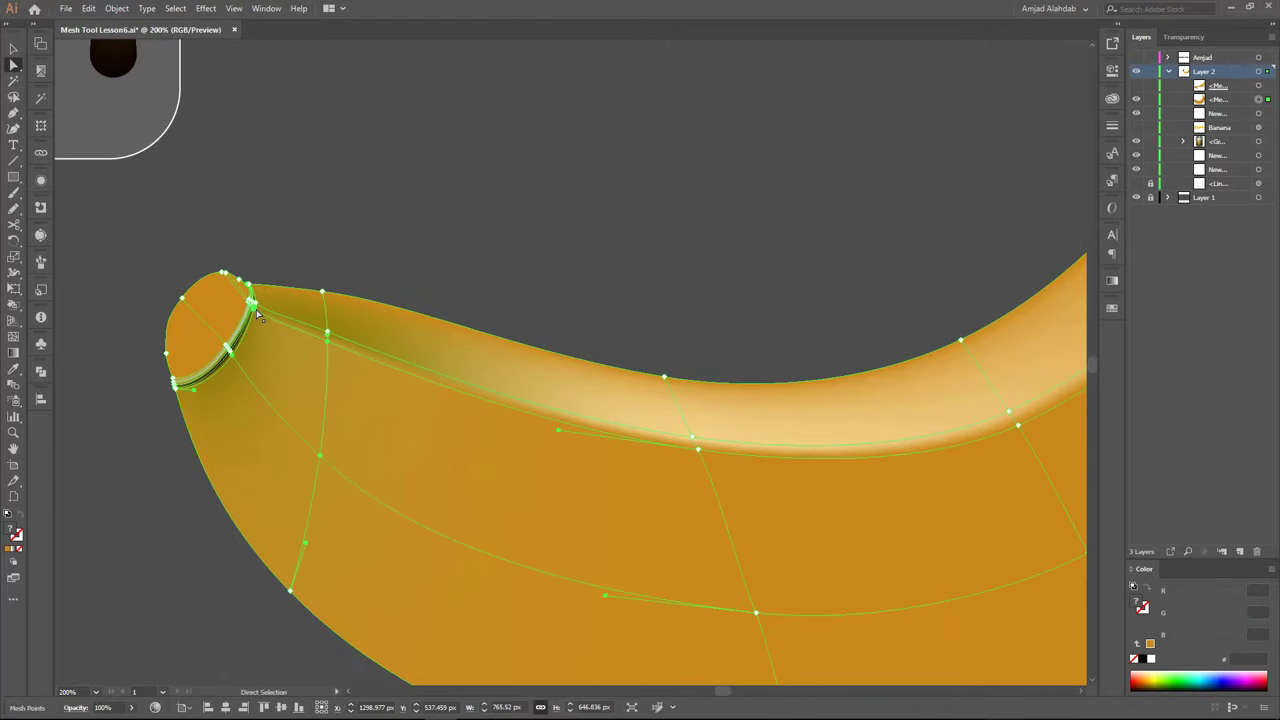
{"action": "key", "text": "i"}
Preview the deepened rim shadow, then reselect the banana mesh zoomed on the stem tip
{"action": "key", "text": "ctrl+shift+a"}
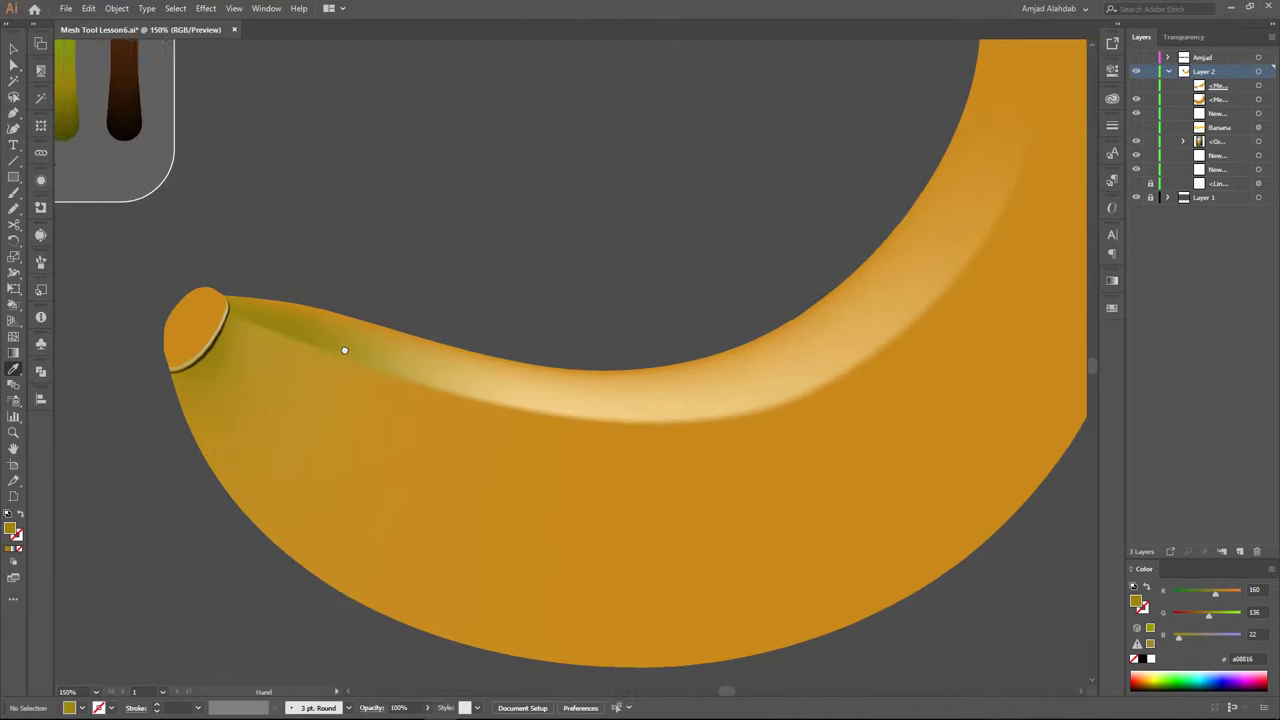
{"action": "key", "text": "u"}
{"action": "left_click", "coordinate": [299, 312]}
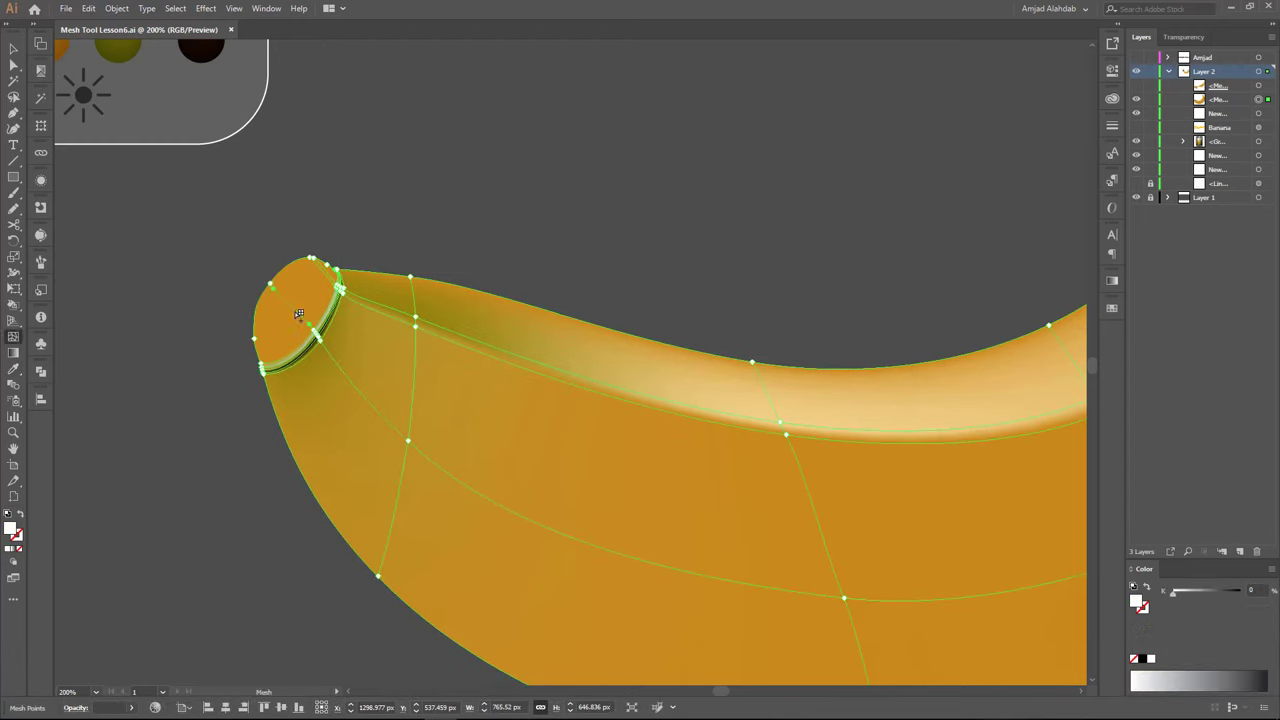
{"action": "key", "text": "u"}
{"action": "key", "text": "ctrl+plus"}
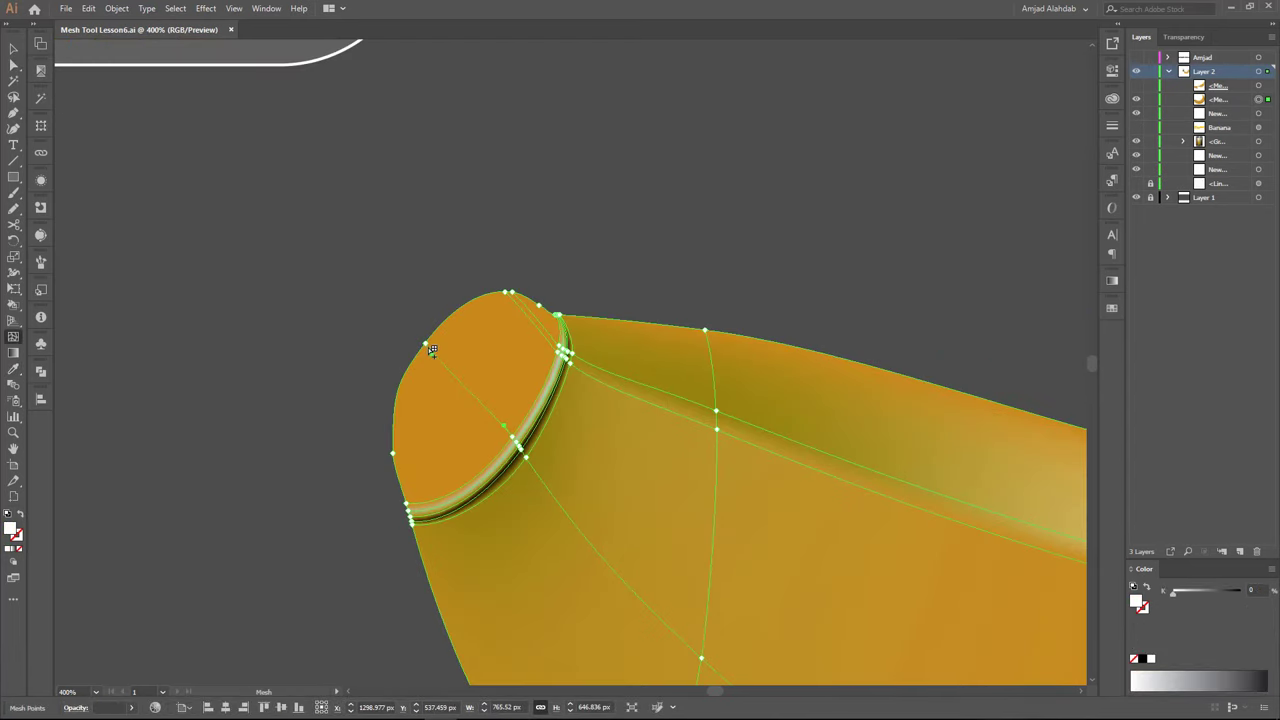
Apply a darker brown to the first end-face mesh point of the stem tip
{"action": "key", "text": "i"}
{"action": "scroll", "coordinate": [409, 314], "scroll_direction": "up", "scroll_amount": 5}
{"action": "left_click", "coordinate": [349, 71]}
{"action": "scroll", "coordinate": [349, 71], "scroll_direction": "down", "scroll_amount": 5}
{"action": "left_click", "coordinate": [509, 399]}
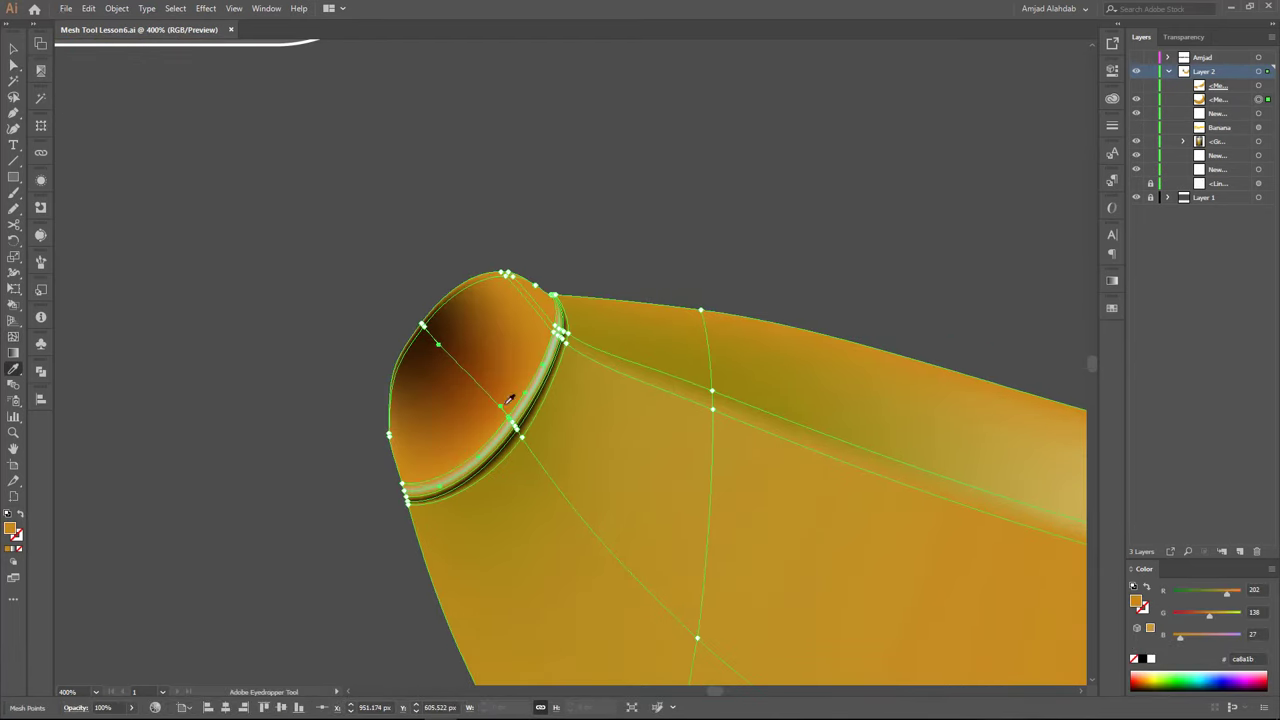
{"action": "key", "text": "ctrl+minus"}
{"action": "left_click", "coordinate": [370, 178]}
{"action": "left_click", "coordinate": [467, 433]}
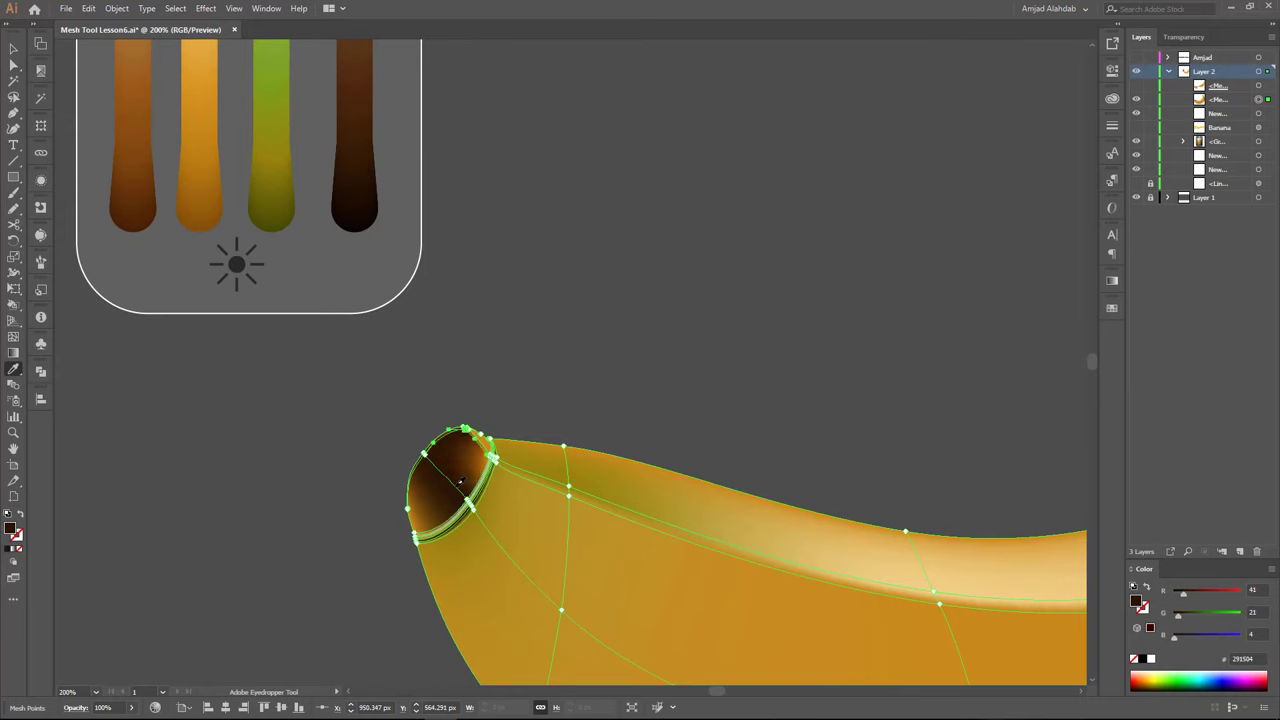
{"action": "left_click", "coordinate": [508, 369]}
{"action": "key", "text": "i"}
Darken another end-face point and the top stem-tip point with sampled dark brown
{"action": "key", "text": "ctrl+plus"}
{"action": "left_click", "coordinate": [471, 398], "text": "ctrl"}
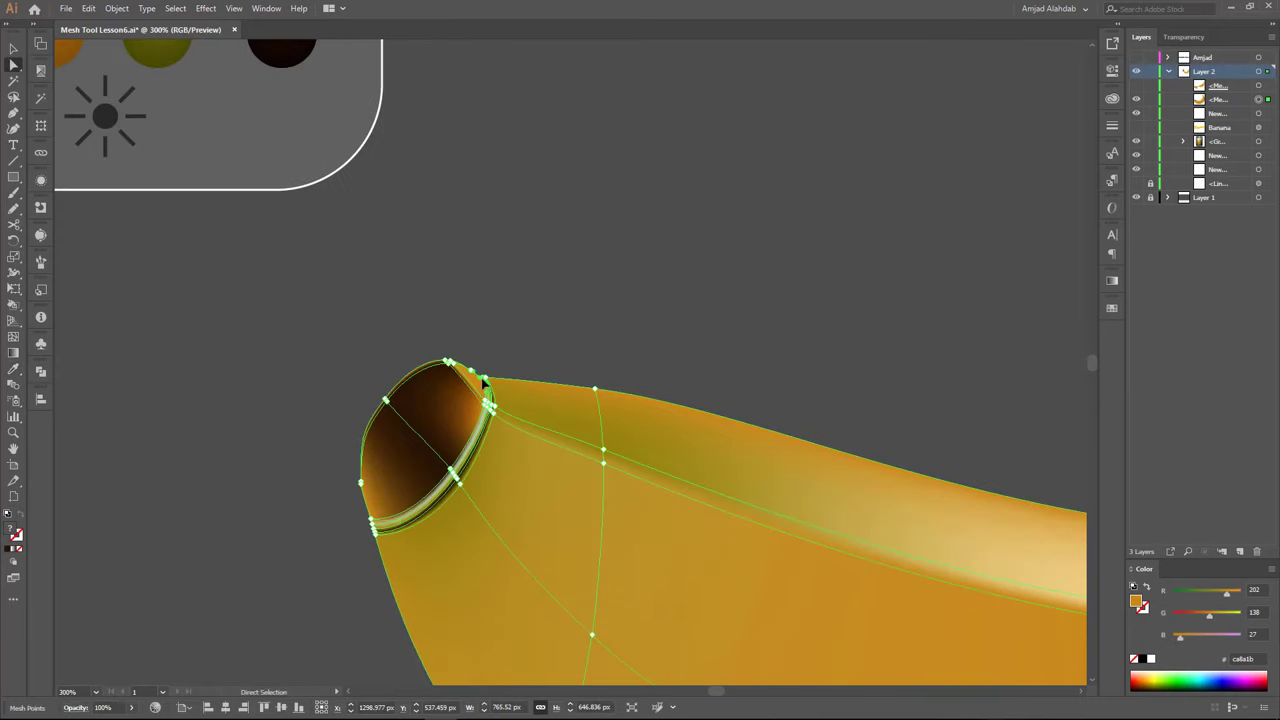
{"action": "key", "text": "ctrl+plus"}
{"action": "key", "text": "ctrl+plus"}
{"action": "left_click", "coordinate": [424, 336]}
{"action": "key", "text": "i"}
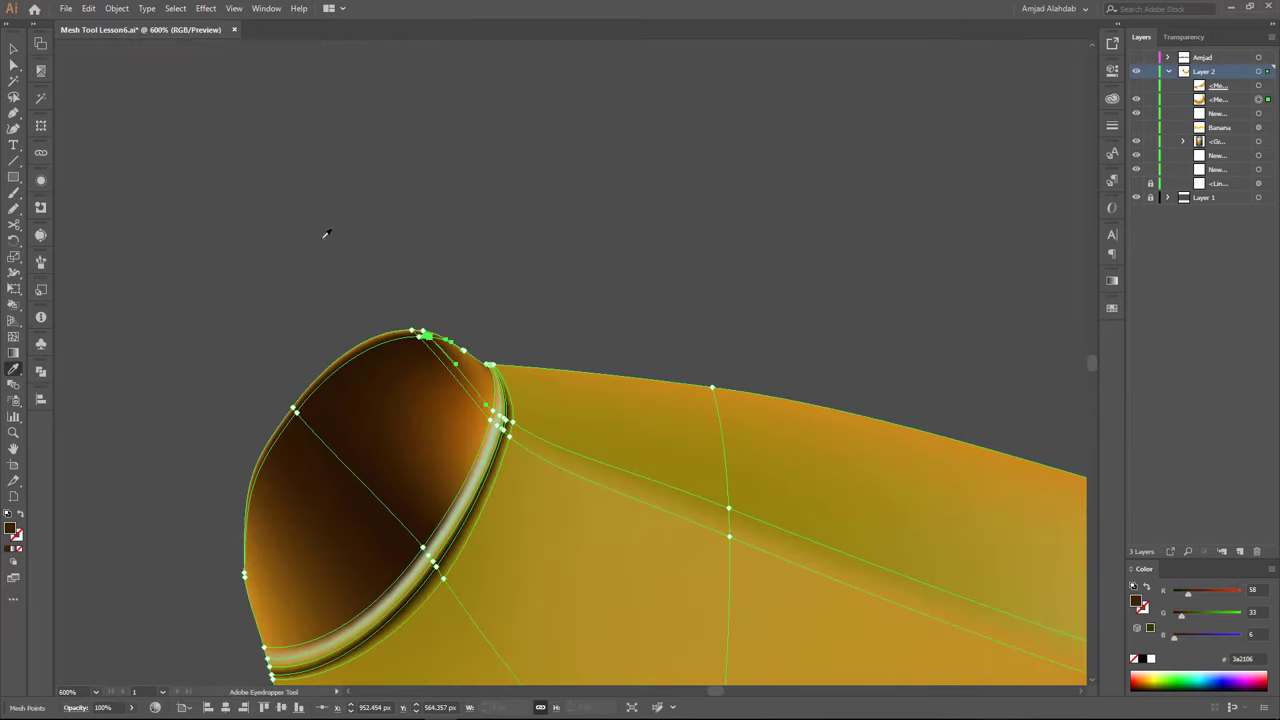
{"action": "key", "text": "ctrl+minus"}
{"action": "key", "text": "ctrl+minus"}
{"action": "key", "text": "a"}
{"action": "left_click", "coordinate": [468, 472]}
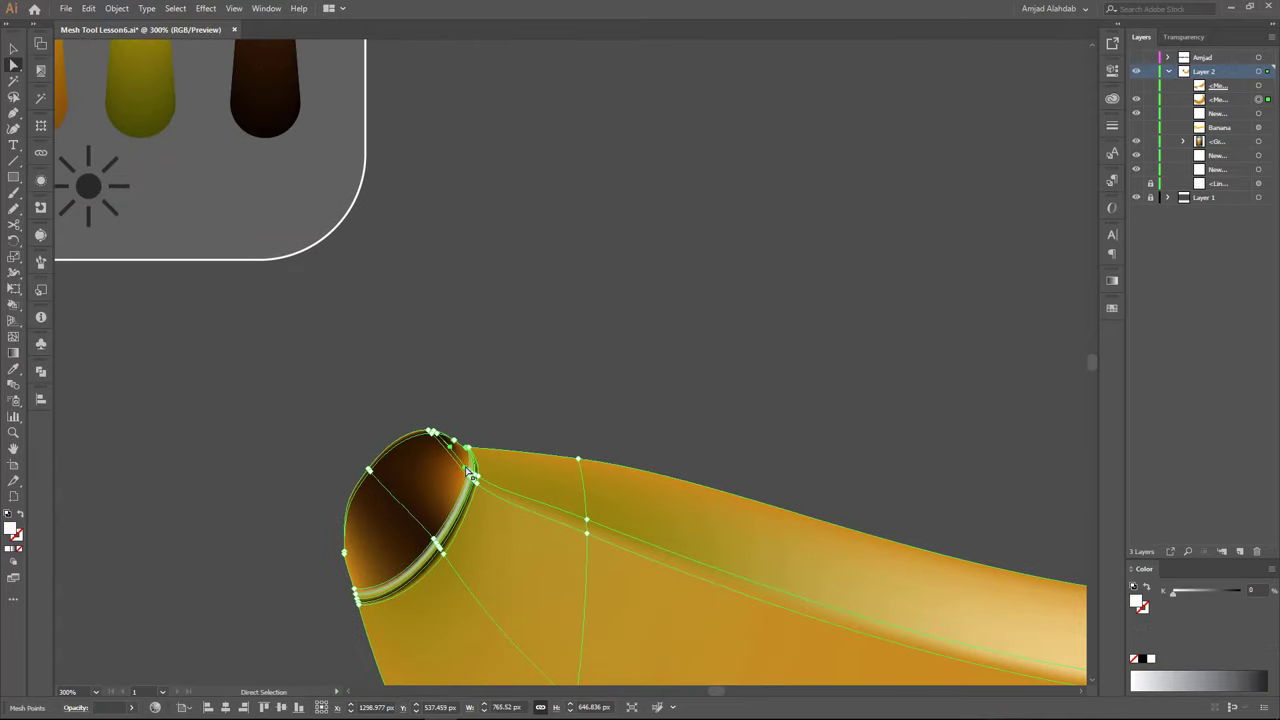
{"action": "key", "text": "i"}
{"action": "key", "text": "ctrl+plus"}
{"action": "key", "text": "ctrl+plus"}
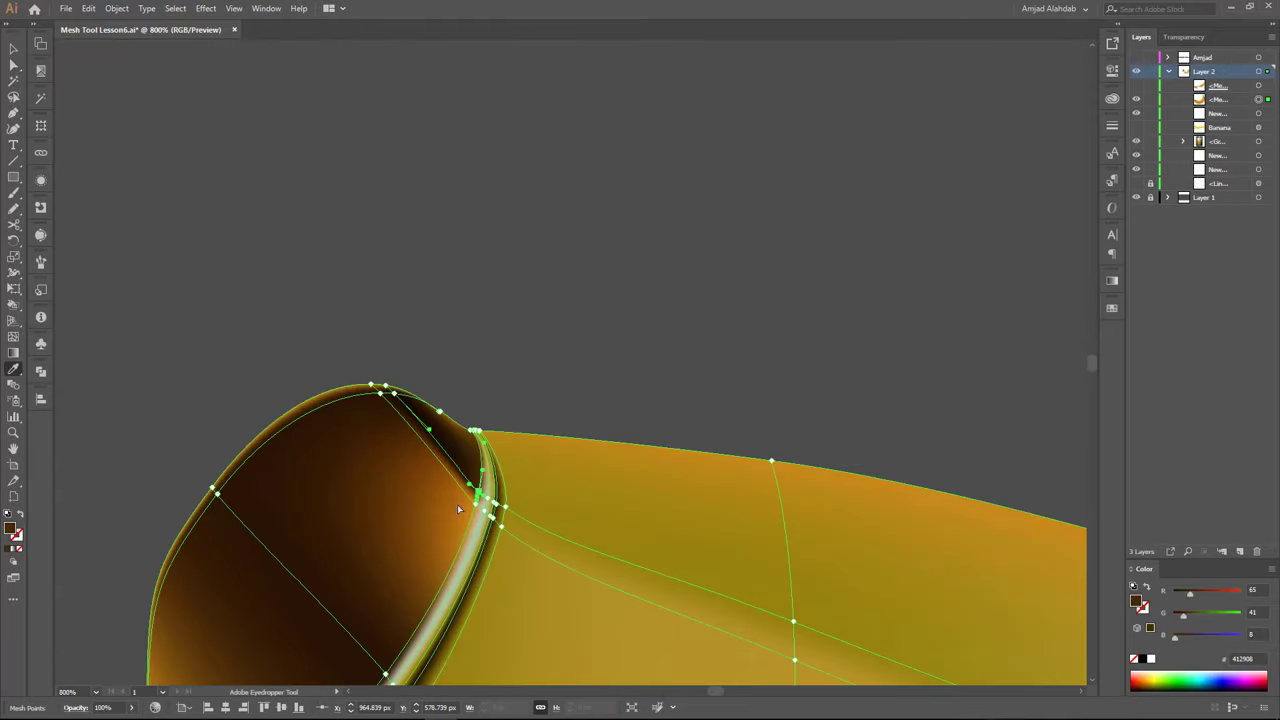
{"action": "left_click", "coordinate": [435, 470]}
{"action": "key", "text": "ctrl+shift+a"}
Colour the upper-left and lower-left tip-face points dark brown and preview the dark cap
{"action": "key", "text": "a"}
{"action": "left_click", "coordinate": [435, 470]}
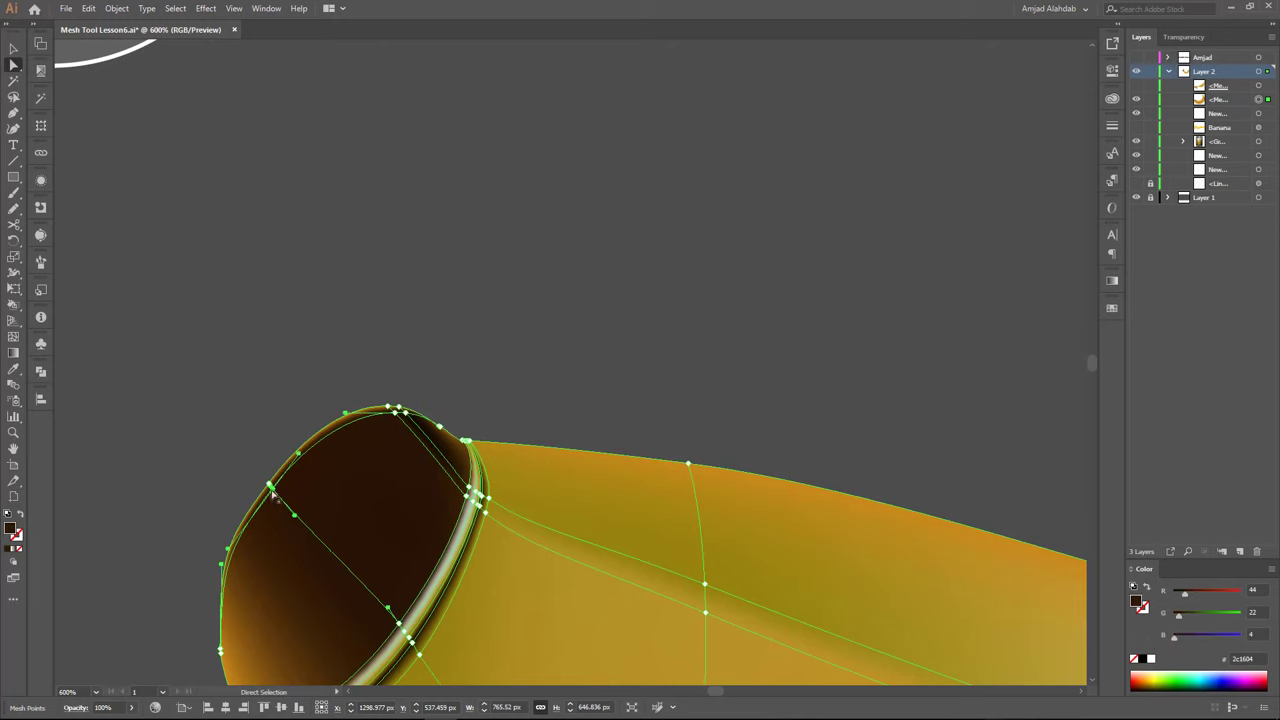
{"action": "left_click", "coordinate": [395, 411]}
{"action": "key", "text": "ctrl+minus"}
{"action": "key", "text": "ctrl+minus"}
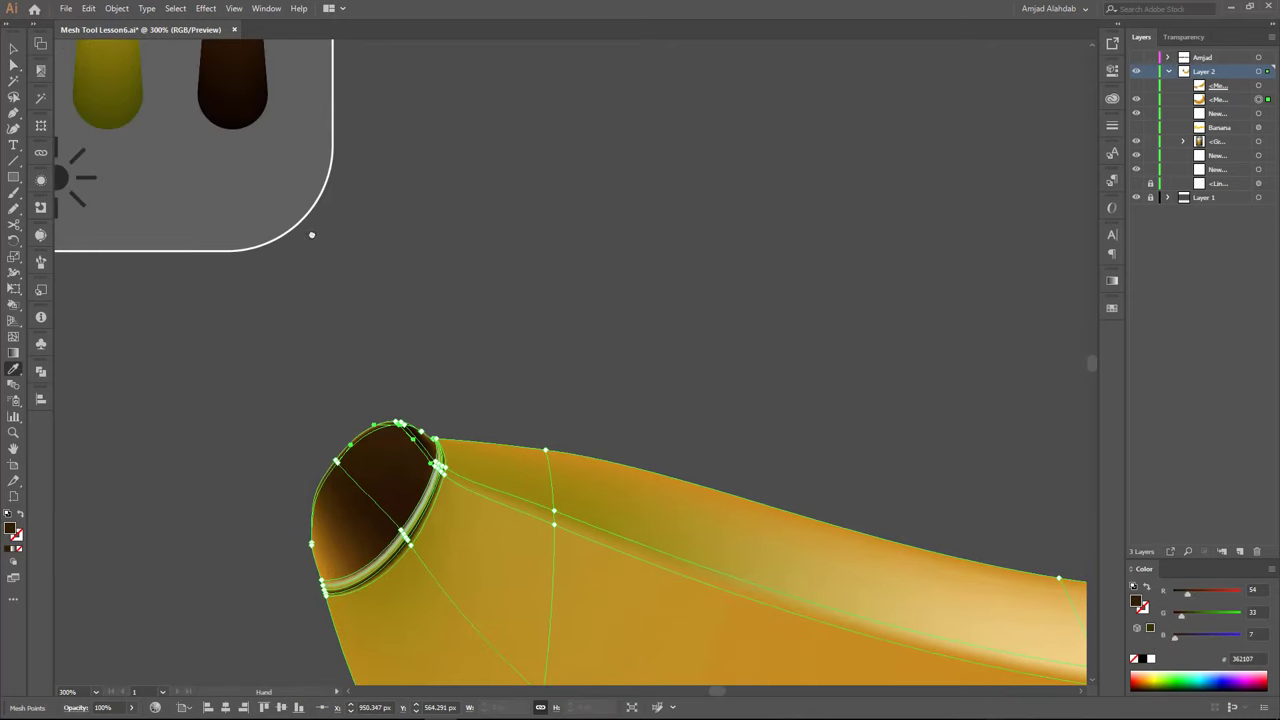
{"action": "key", "text": "i"}
{"action": "left_click", "coordinate": [380, 480]}
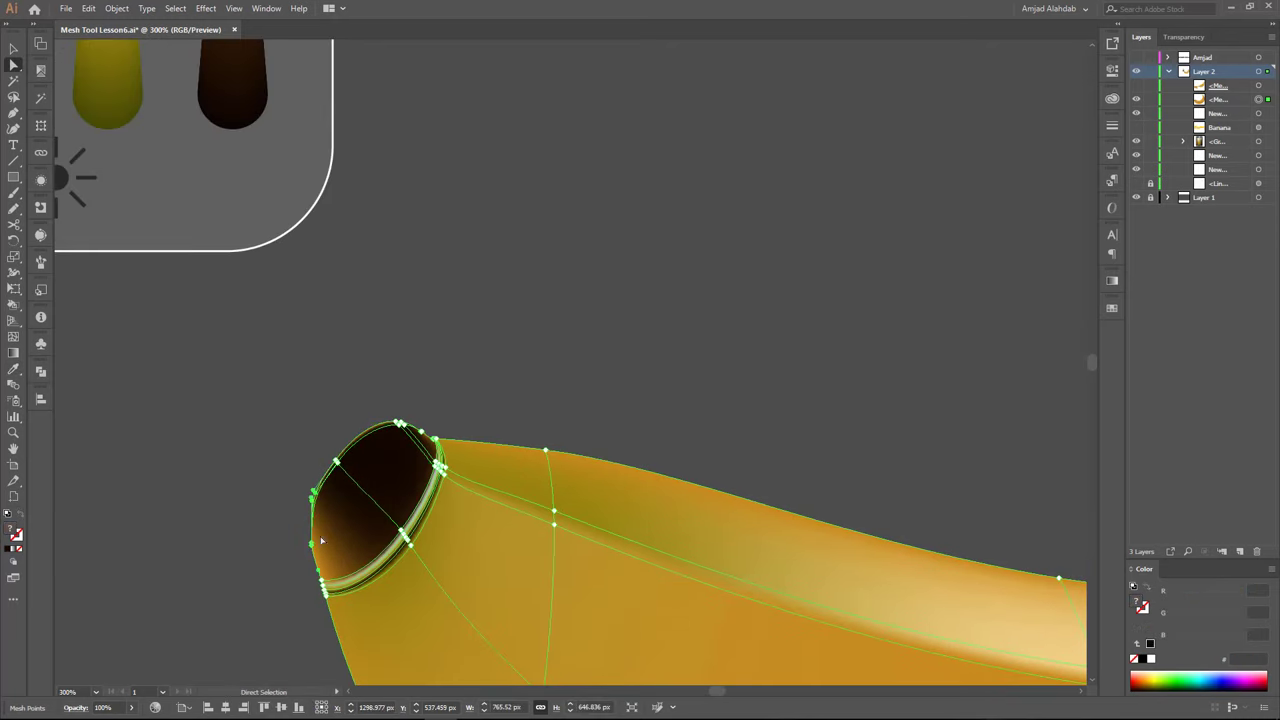
{"action": "key", "text": "a"}
{"action": "left_click", "coordinate": [322, 577]}
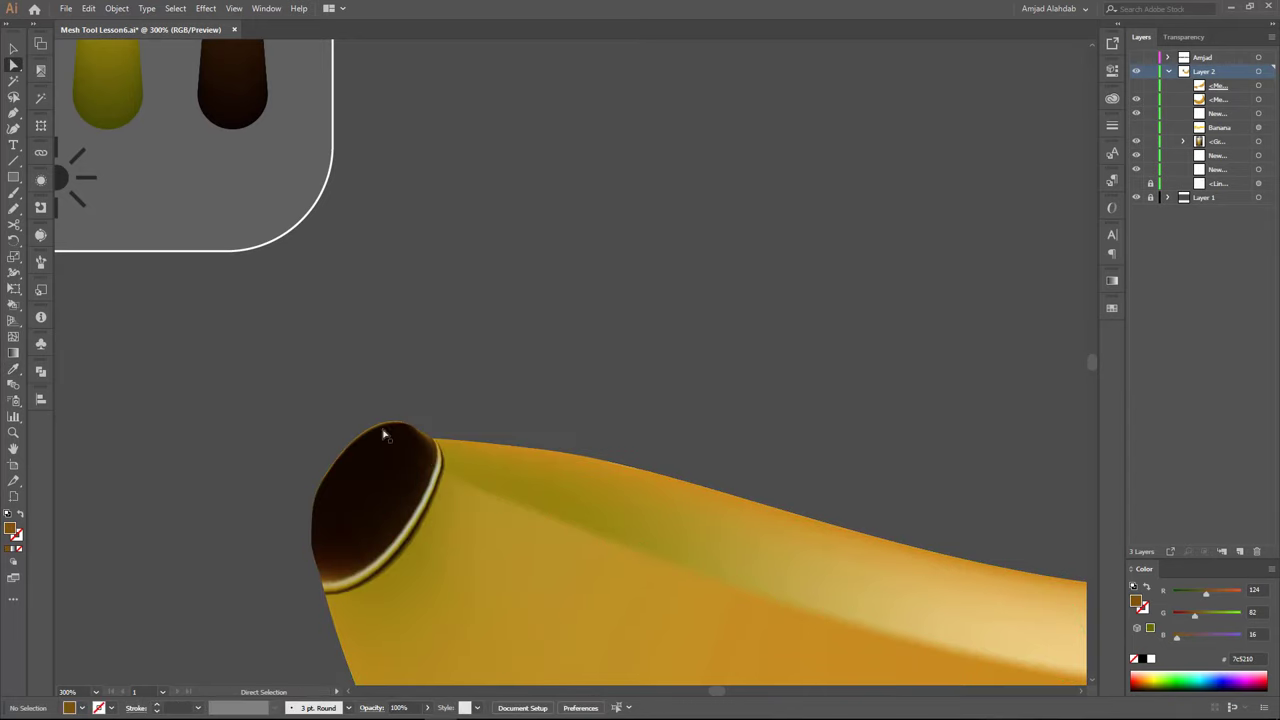
{"action": "left_click", "coordinate": [370, 440]}
{"action": "left_click", "coordinate": [464, 406]}
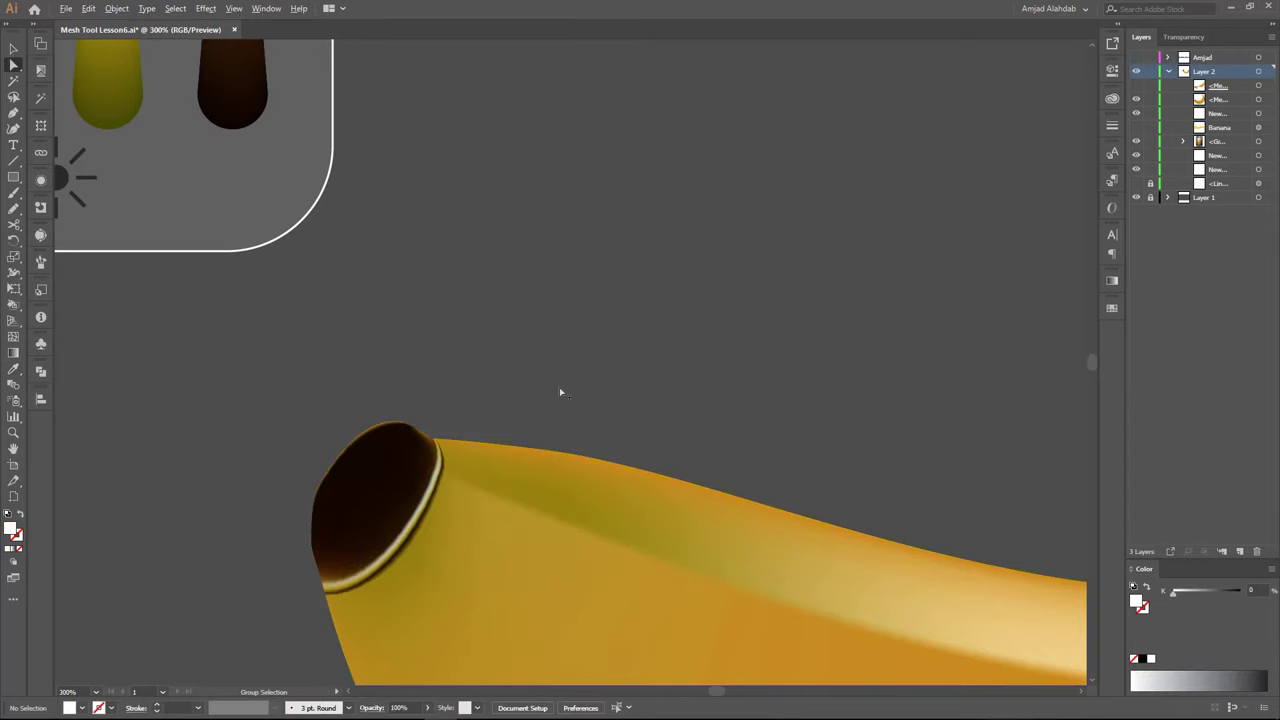
{"action": "scroll", "coordinate": [559, 392], "scroll_direction": "down", "scroll_amount": 5}
Shade the belly and lower-right body mesh points with lighter orange from the palette
{"action": "scroll", "coordinate": [574, 491], "scroll_direction": "up", "scroll_amount": 2}
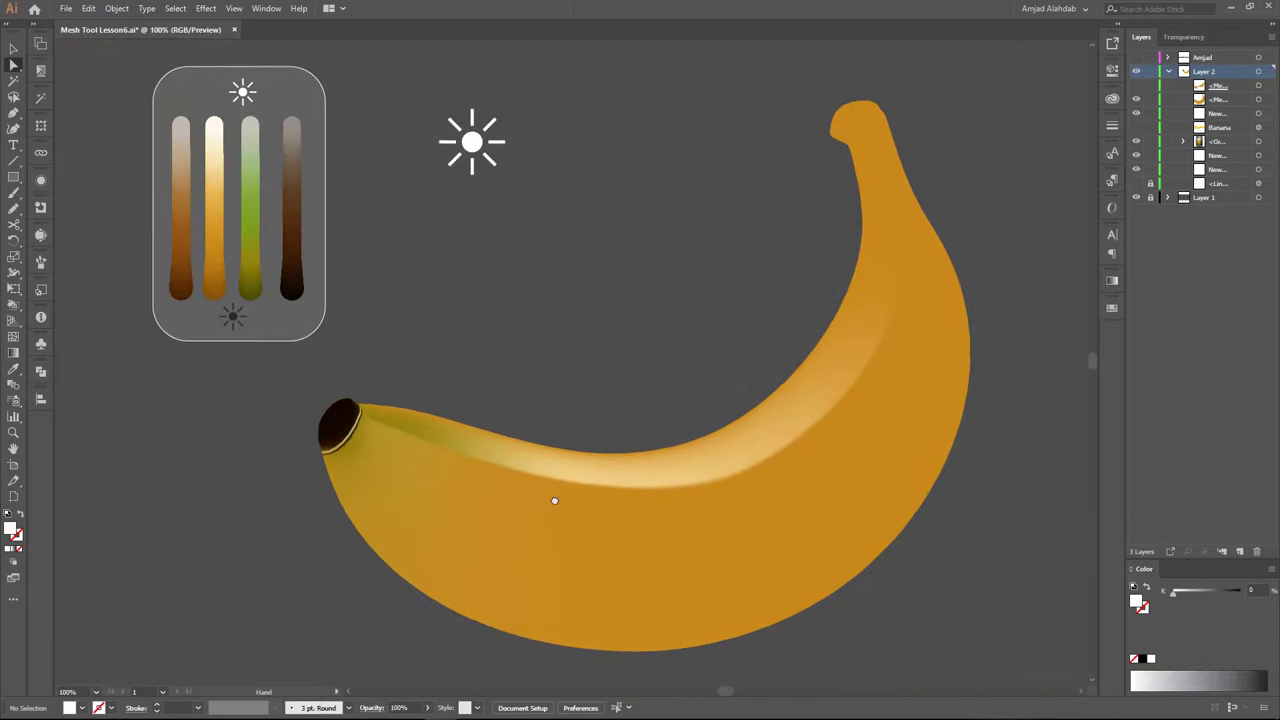
{"action": "left_click_drag", "start_coordinate": [554, 500], "coordinate": [522, 507]}
{"action": "left_click", "coordinate": [836, 169]}
{"action": "left_click", "coordinate": [592, 557]}
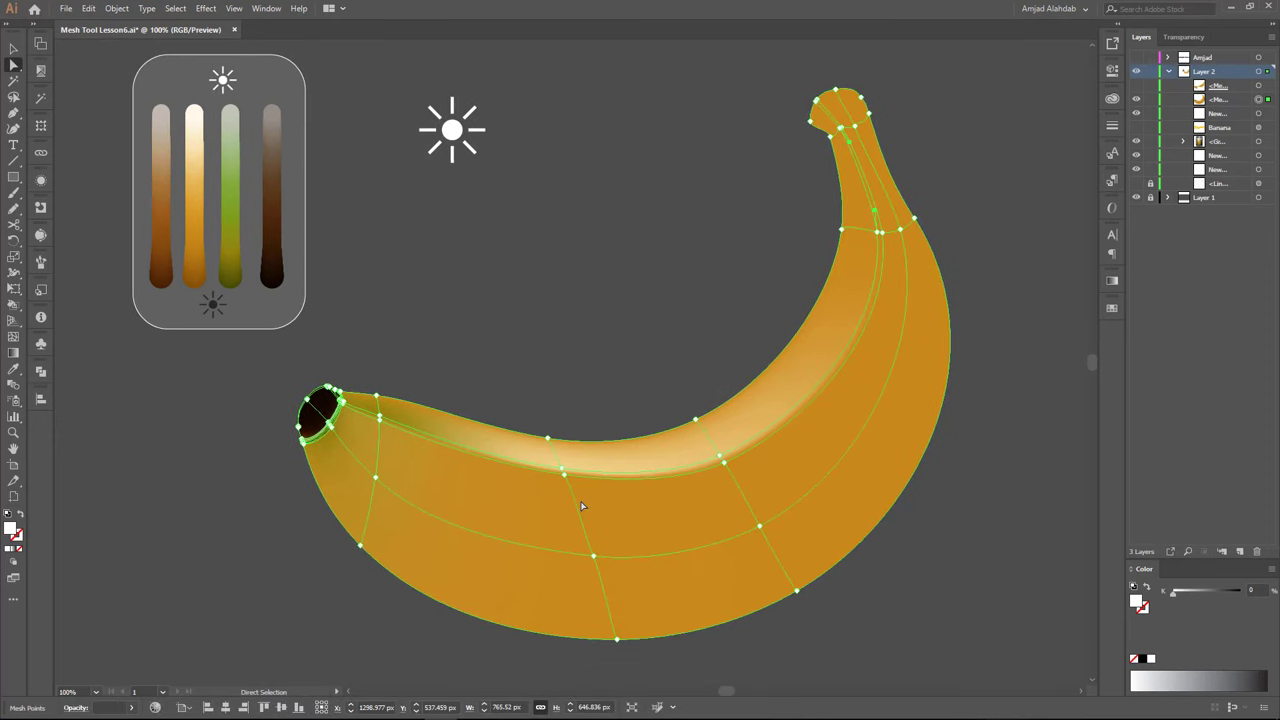
{"action": "left_click", "coordinate": [197, 196]}
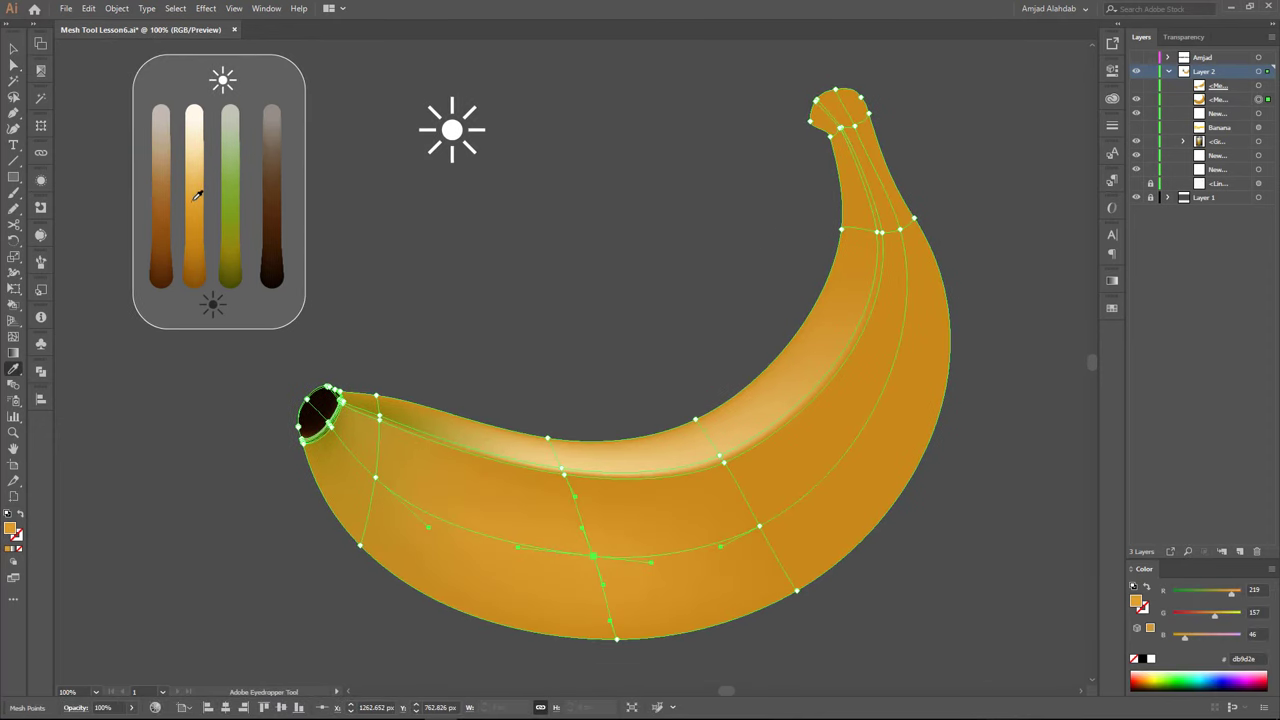
{"action": "left_click", "coordinate": [759, 526], "text": "ctrl"}
{"action": "left_click", "coordinate": [197, 204]}
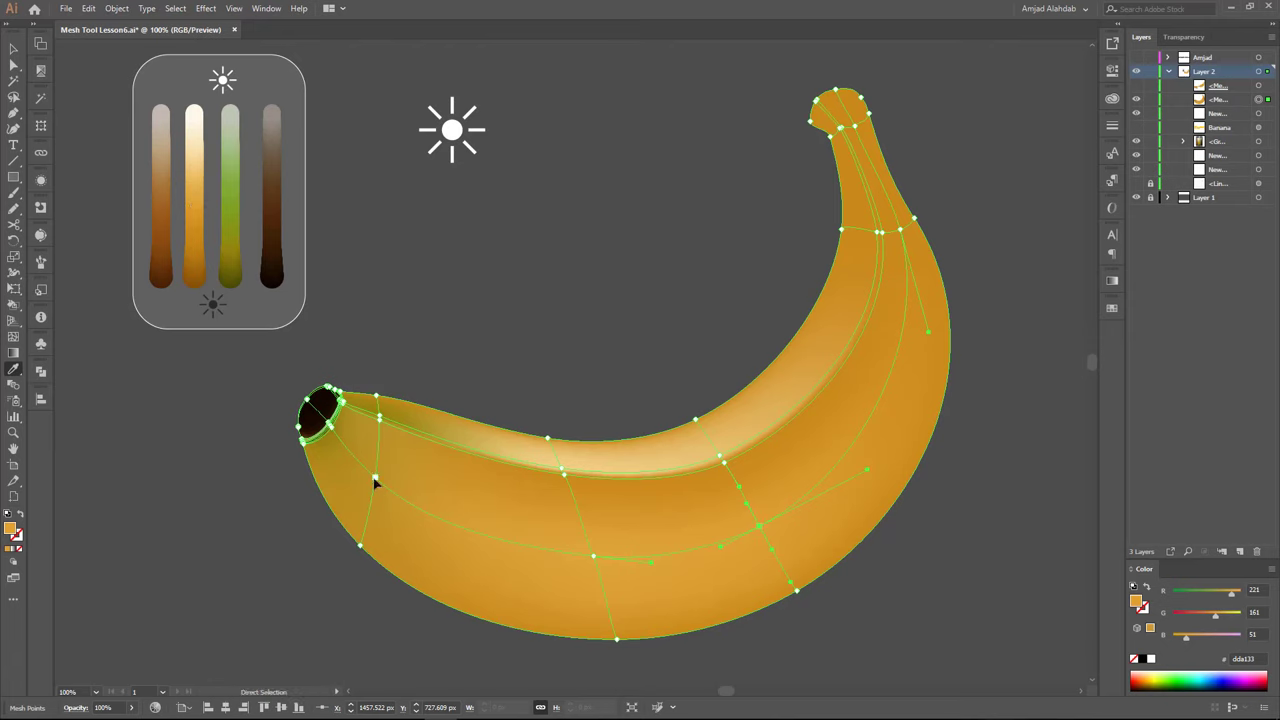
{"action": "left_click", "coordinate": [486, 406], "text": "ctrl"}
Fill the lower-left, bottom and upper-bend mesh points with palette orange
{"action": "left_click", "coordinate": [359, 545], "text": "ctrl"}
{"action": "left_click", "coordinate": [197, 244]}
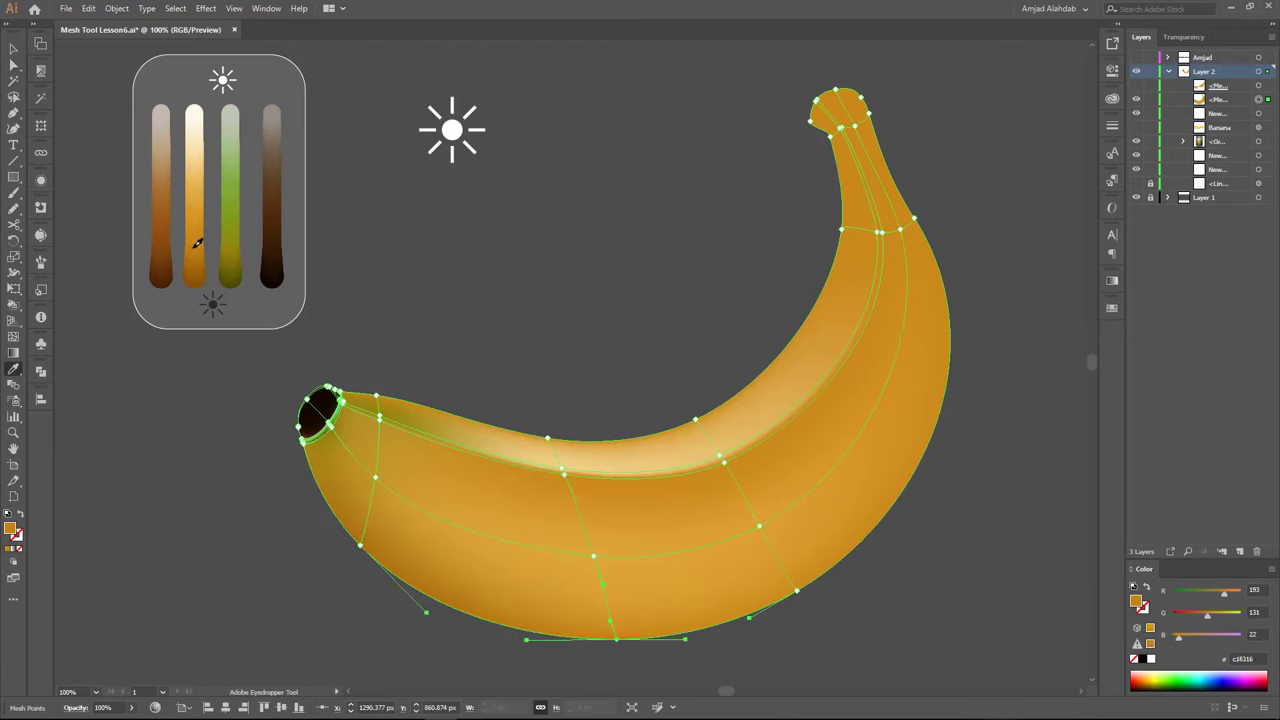
{"action": "left_click", "coordinate": [197, 257]}
{"action": "left_click", "coordinate": [796, 591], "text": "ctrl"}
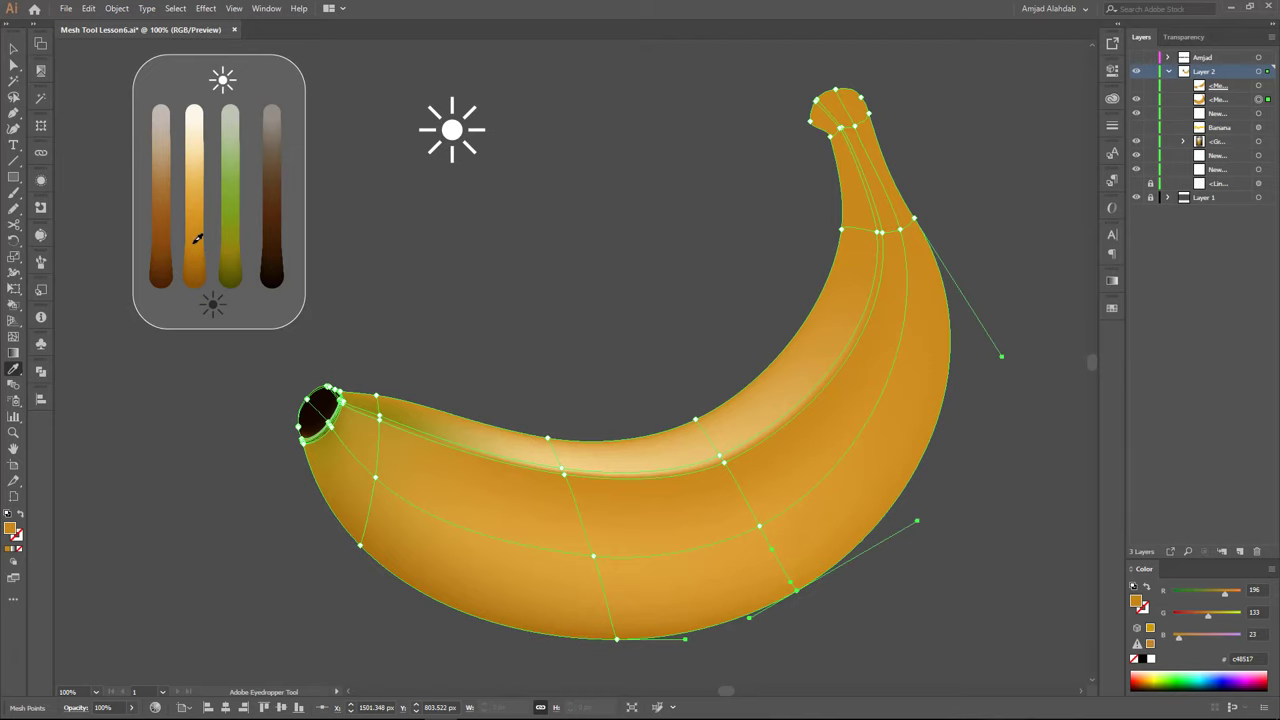
{"action": "left_click", "coordinate": [913, 218], "text": "ctrl"}
{"action": "left_click", "coordinate": [199, 259]}
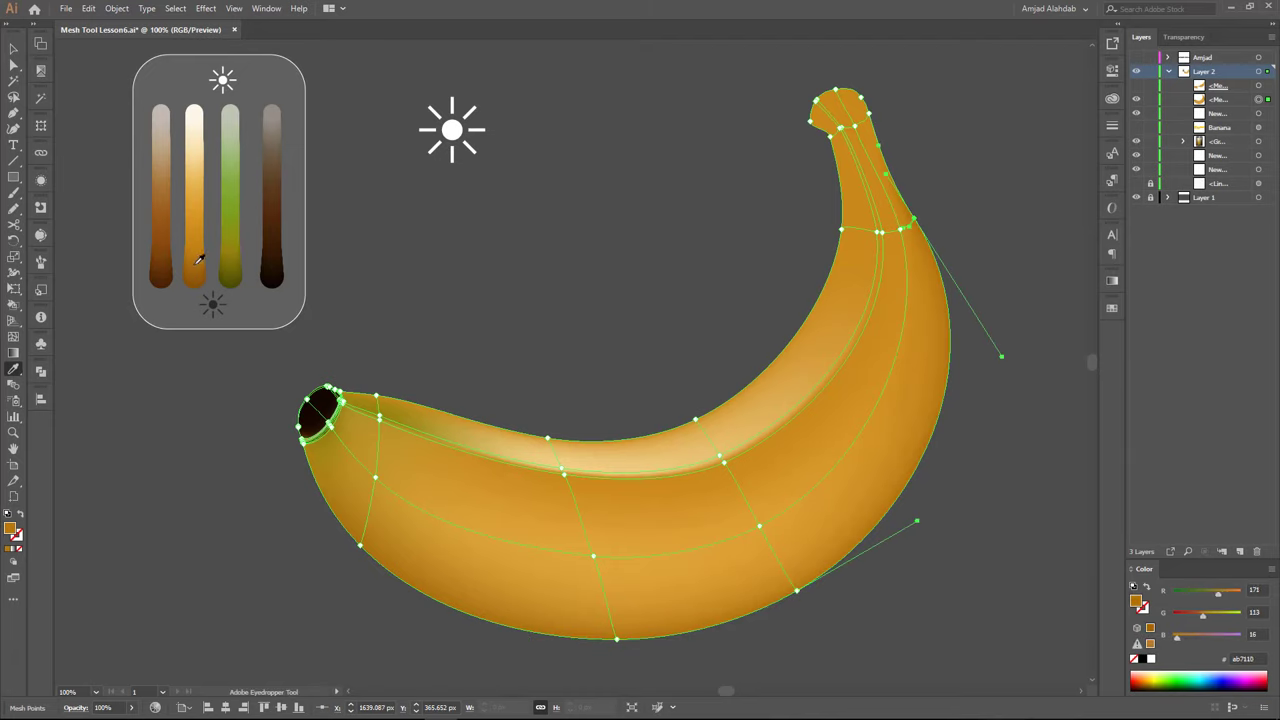
{"action": "left_click", "coordinate": [954, 255], "text": "ctrl"}
Recolour the lower-right and upper-bend points with orange from the palette's orange bar
{"action": "left_click", "coordinate": [888, 316], "text": "ctrl"}
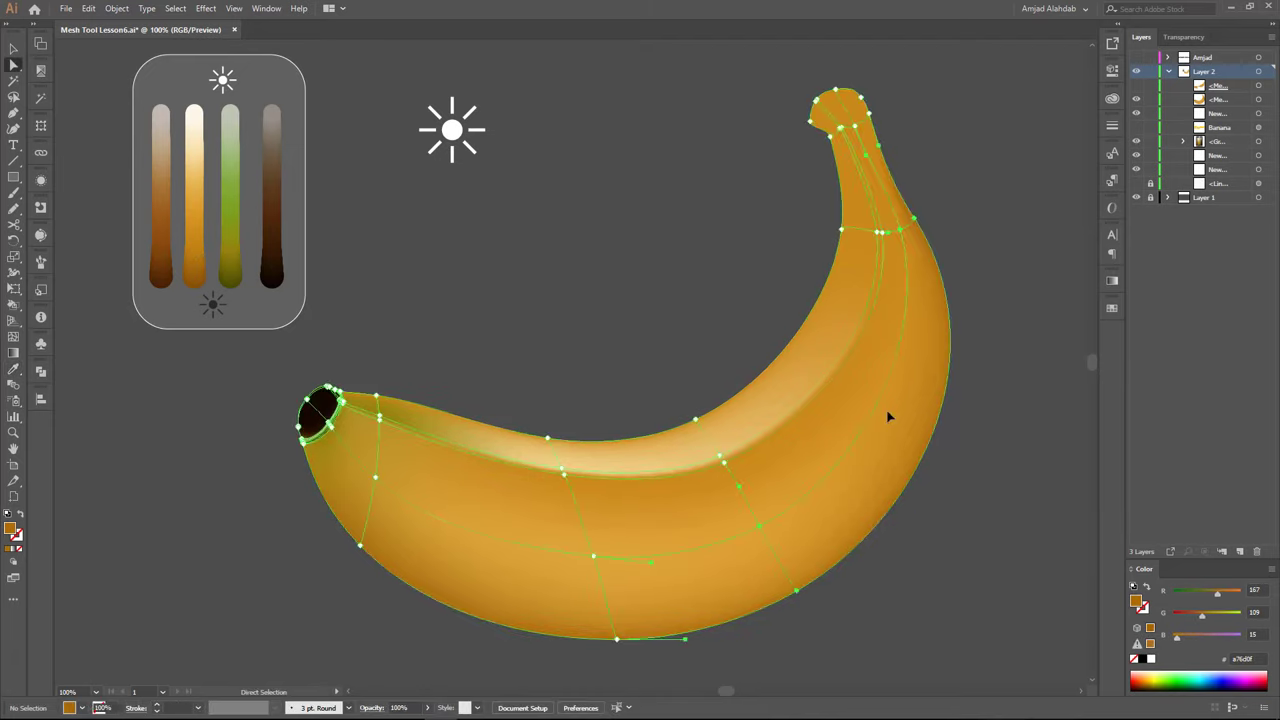
{"action": "left_click", "coordinate": [754, 477], "text": "ctrl"}
{"action": "left_click", "coordinate": [708, 349], "text": "ctrl"}
{"action": "left_click", "coordinate": [563, 478], "text": "ctrl"}
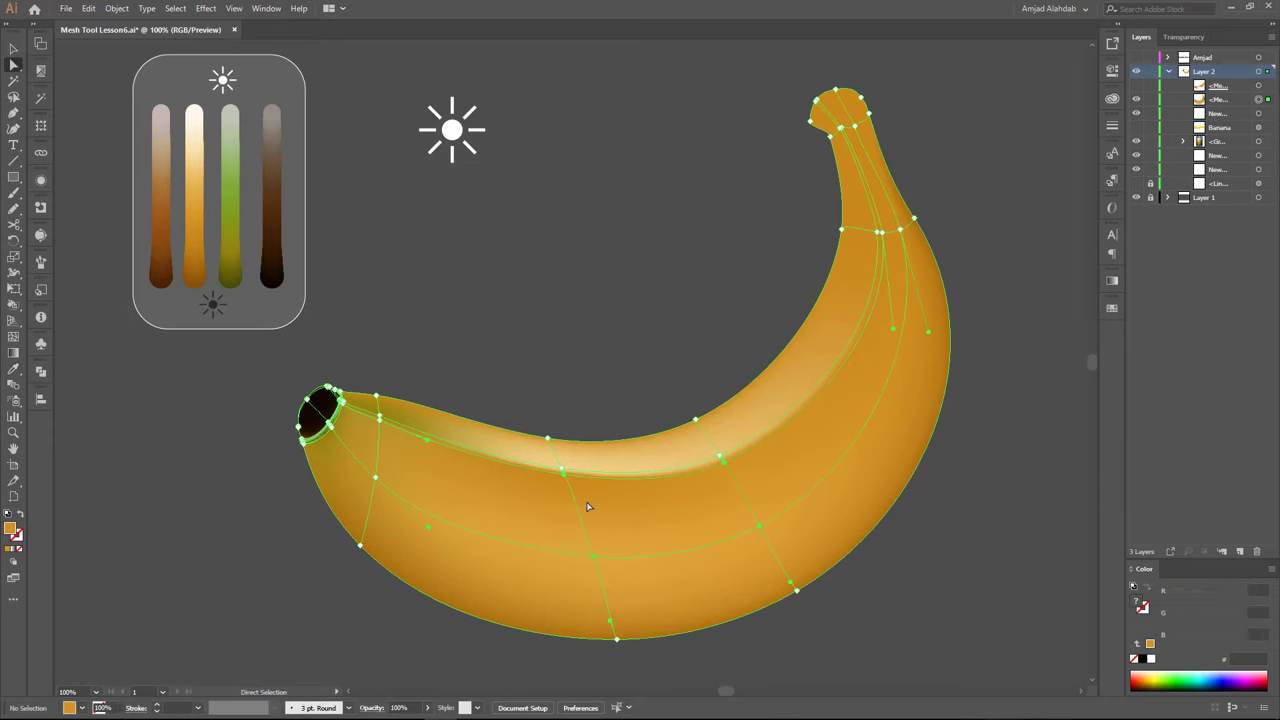
{"action": "left_click", "coordinate": [589, 405], "text": "ctrl"}
{"action": "left_click", "coordinate": [878, 231], "text": "ctrl"}
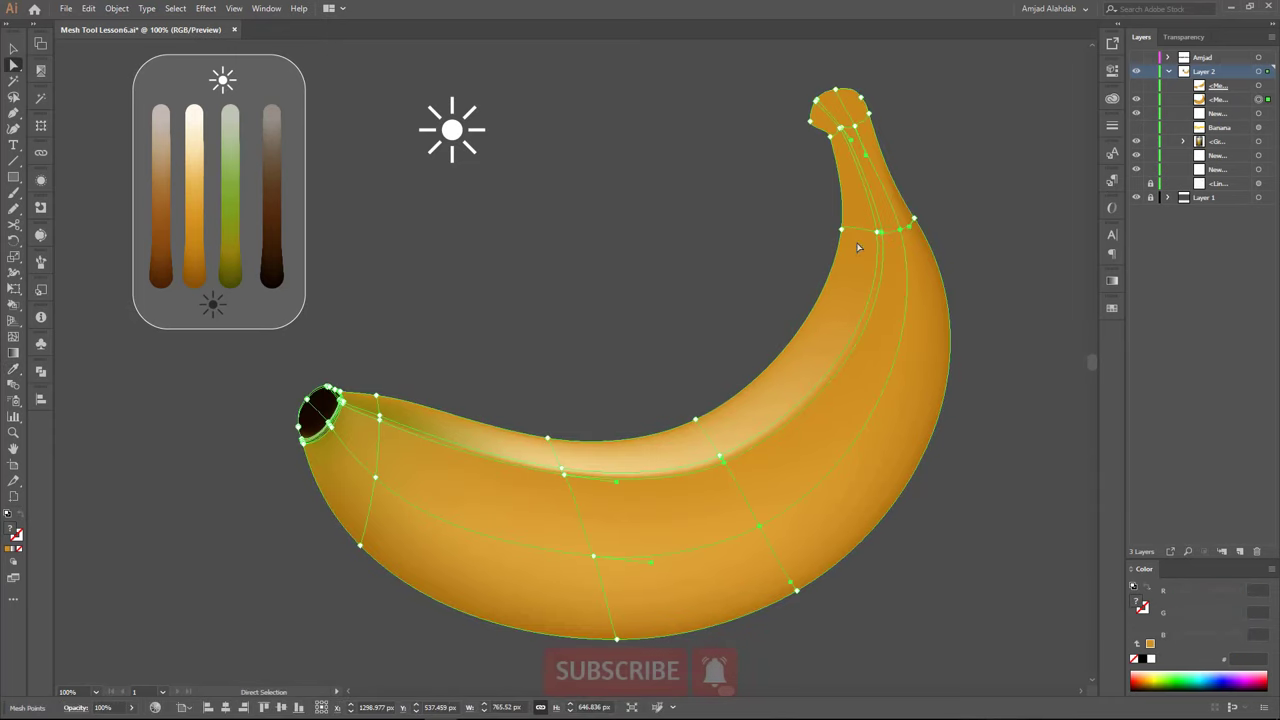
{"action": "left_click", "coordinate": [197, 190]}
Add a new mesh point in the banana's lower-right patch
{"action": "key", "text": "ctrl+shift+a"}
{"action": "key", "text": "u"}
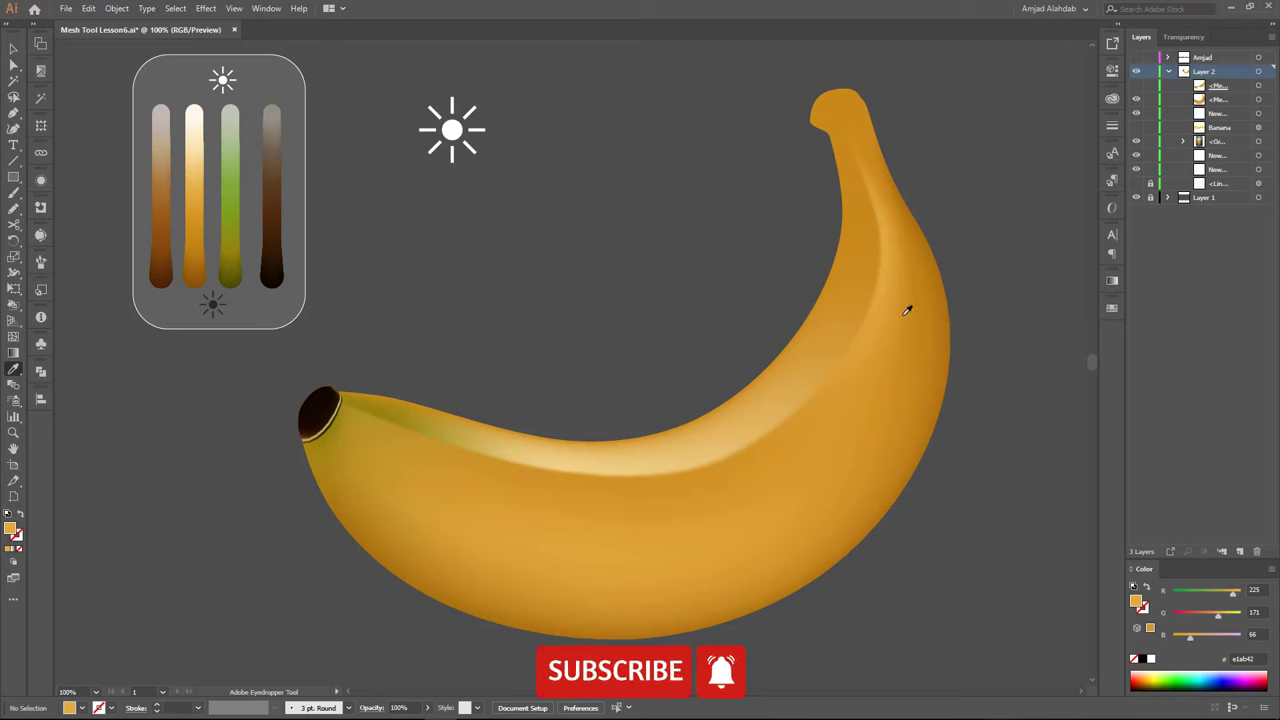
{"action": "left_click", "coordinate": [784, 575]}
{"action": "left_click", "coordinate": [789, 578]}
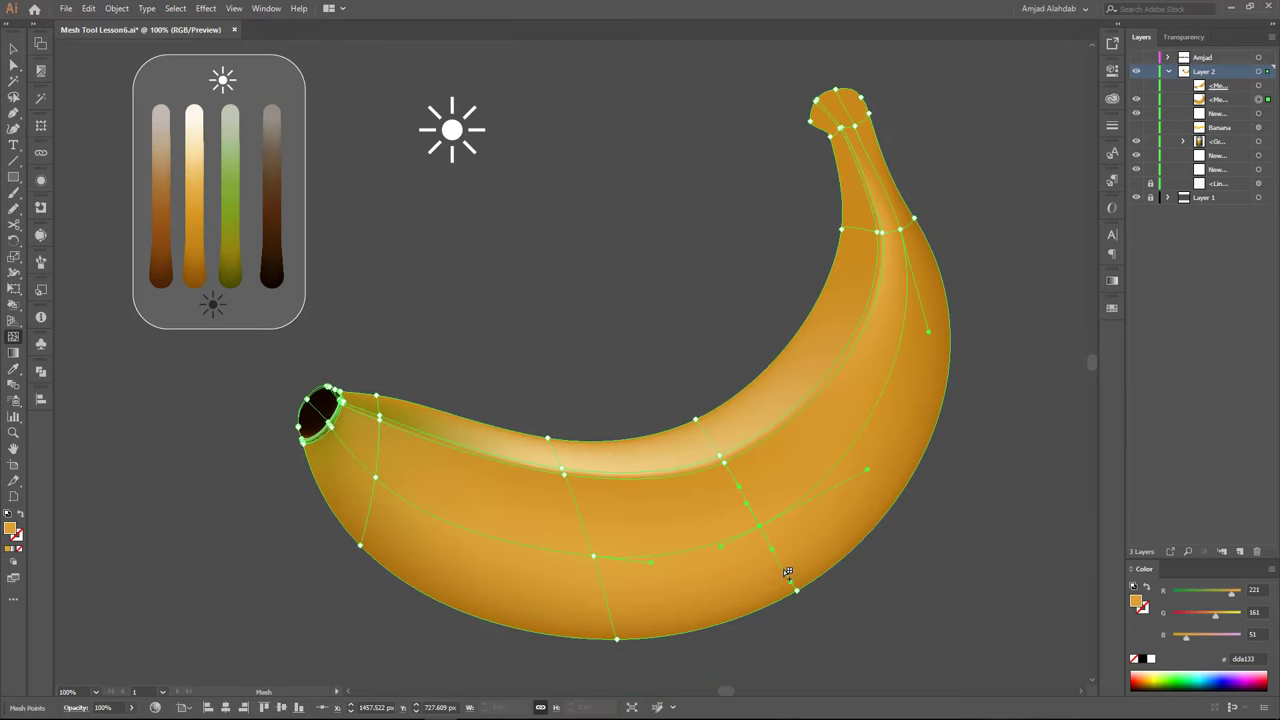
Shade the new lower-right point darker orange and add a brighter-orange point on the right side
{"action": "key", "text": "i"}
{"action": "left_click", "coordinate": [704, 602]}
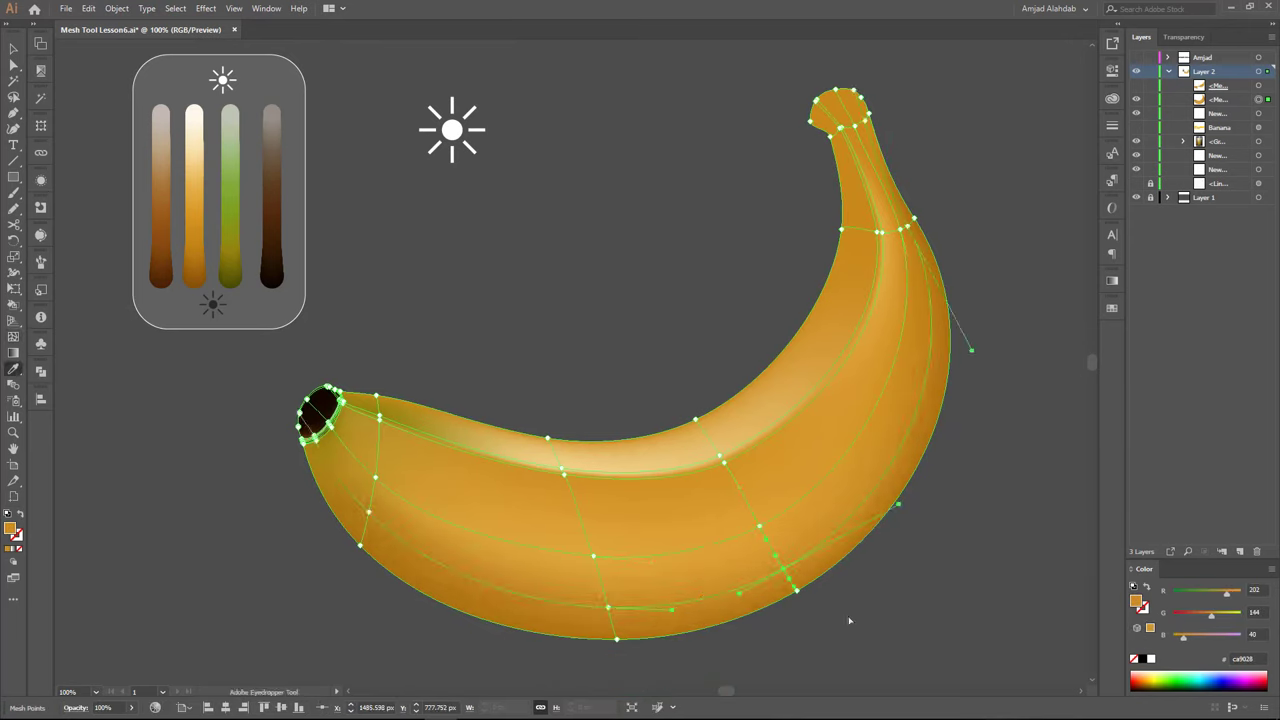
{"action": "key", "text": "a"}
{"action": "left_click", "coordinate": [795, 591]}
{"action": "key", "text": "a"}
{"action": "left_click", "coordinate": [911, 222]}
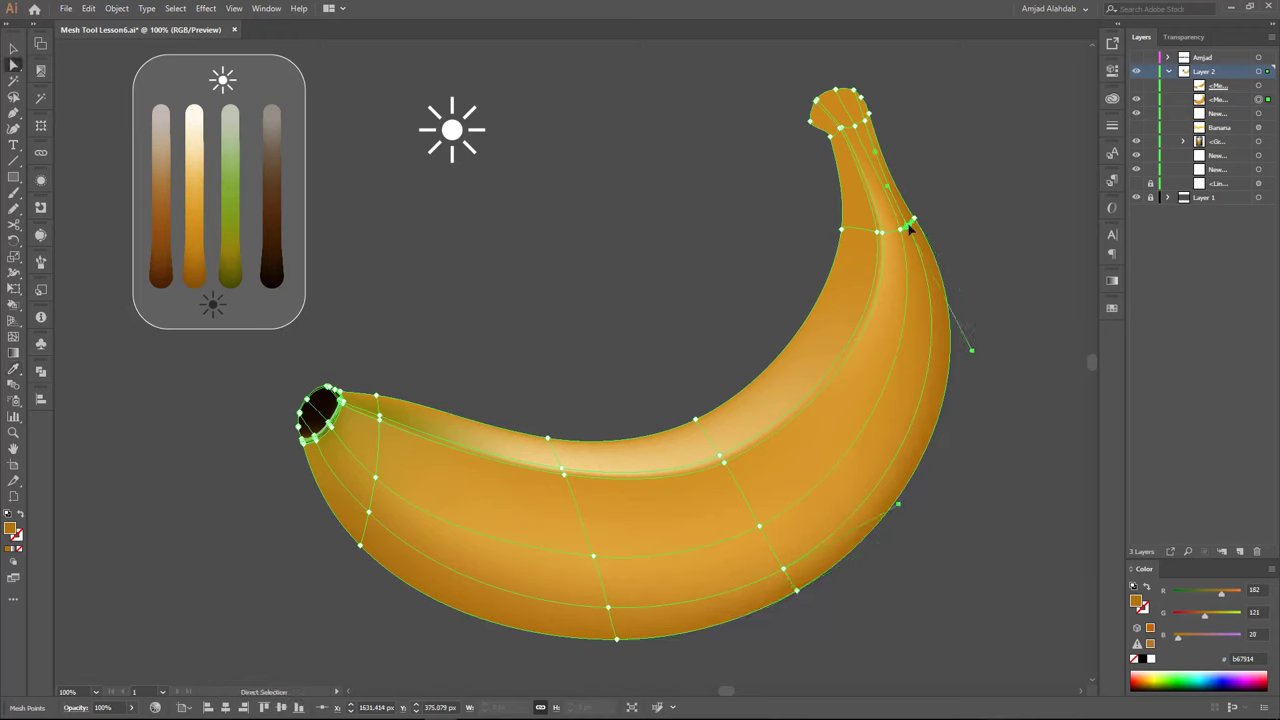
{"action": "left_click", "coordinate": [917, 407]}
{"action": "left_click", "coordinate": [836, 533]}
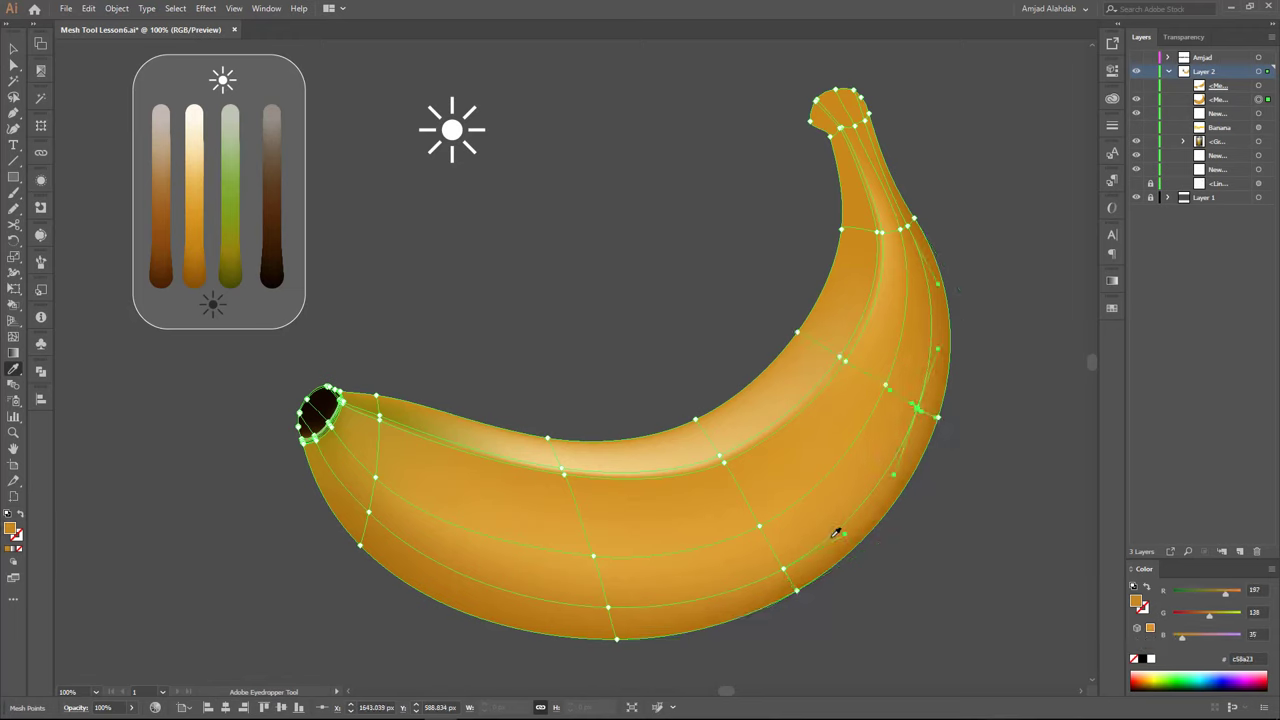
Give the upper-bend point light orange from the palette and preview the shading
{"action": "left_click", "coordinate": [909, 224]}
{"action": "key", "text": "i"}
{"action": "left_click", "coordinate": [197, 200]}
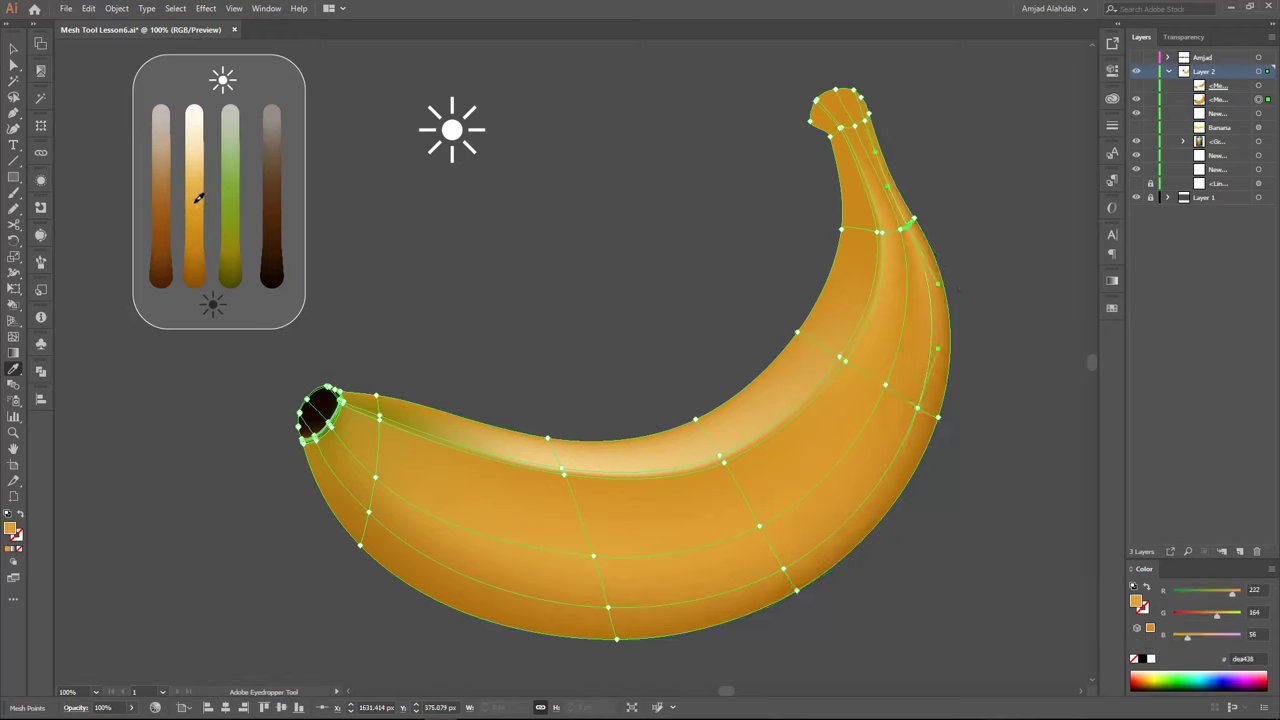
{"action": "left_click", "coordinate": [997, 225], "text": "ctrl"}
{"action": "left_click", "coordinate": [917, 408], "text": "ctrl"}
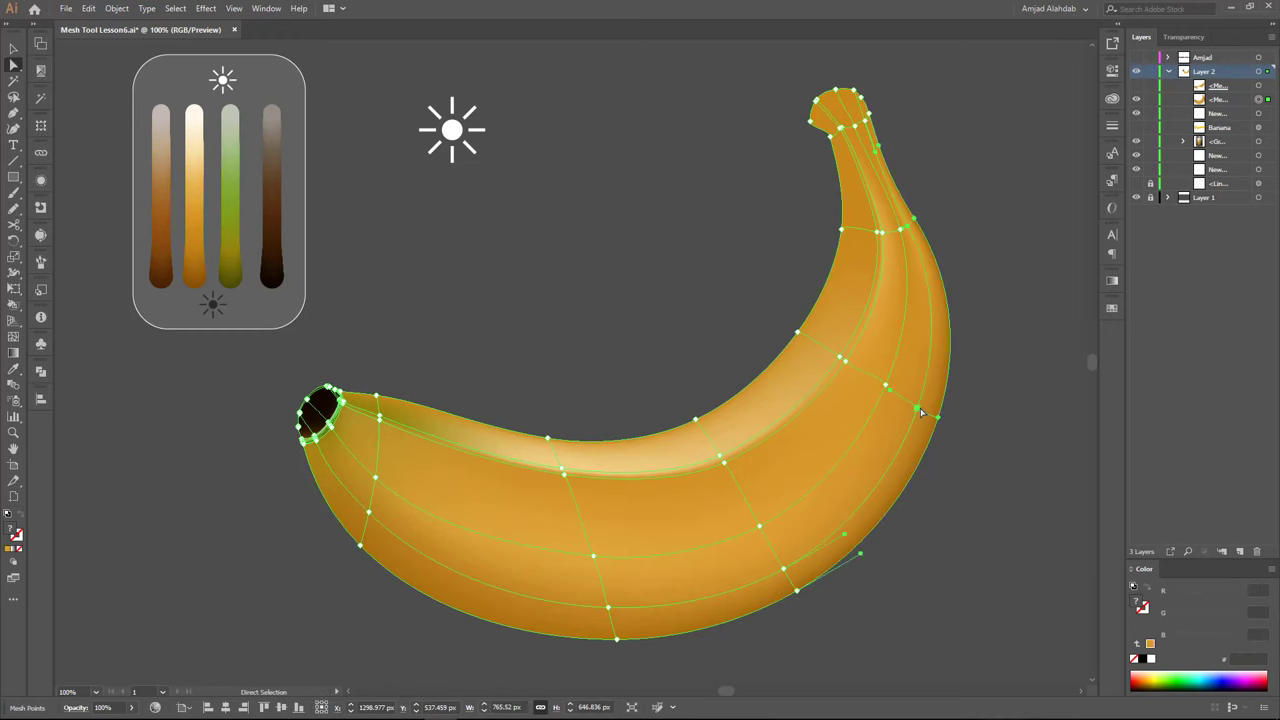
{"action": "left_click", "coordinate": [991, 277], "text": "ctrl"}
{"action": "left_click", "coordinate": [903, 230], "text": "ctrl"}
{"action": "left_click", "coordinate": [972, 246], "text": "ctrl"}
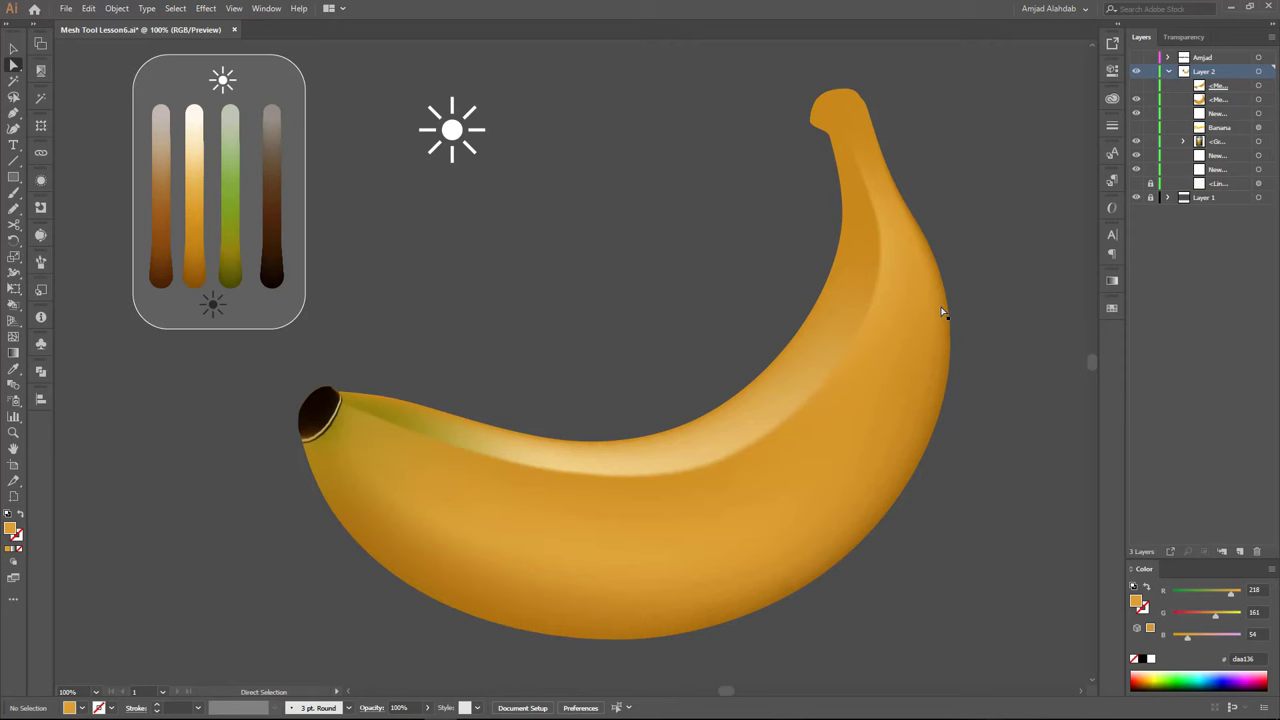
Refine a reselected mesh point with orange sampled from the banana and preview it
{"action": "left_click", "coordinate": [840, 361], "text": "ctrl"}
{"action": "key", "text": "i"}
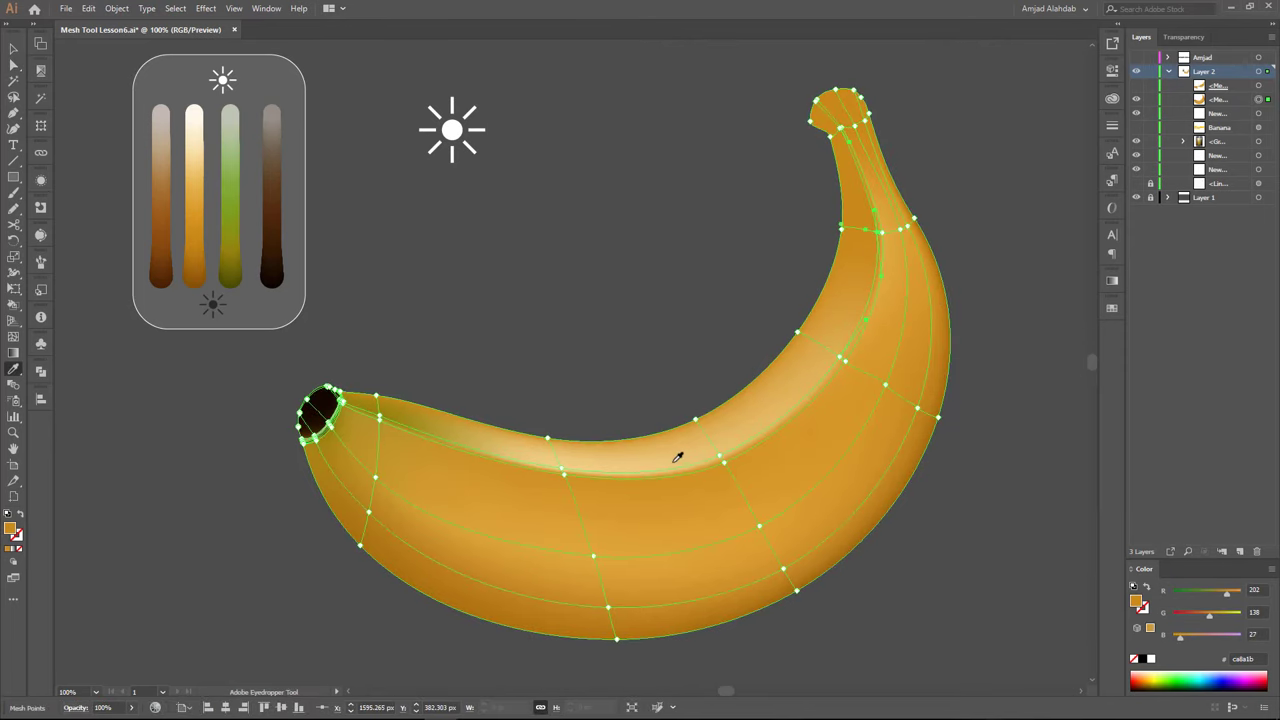
{"action": "left_click", "coordinate": [694, 449]}
{"action": "left_click", "coordinate": [912, 265]}
{"action": "left_click", "coordinate": [926, 212], "text": "ctrl"}
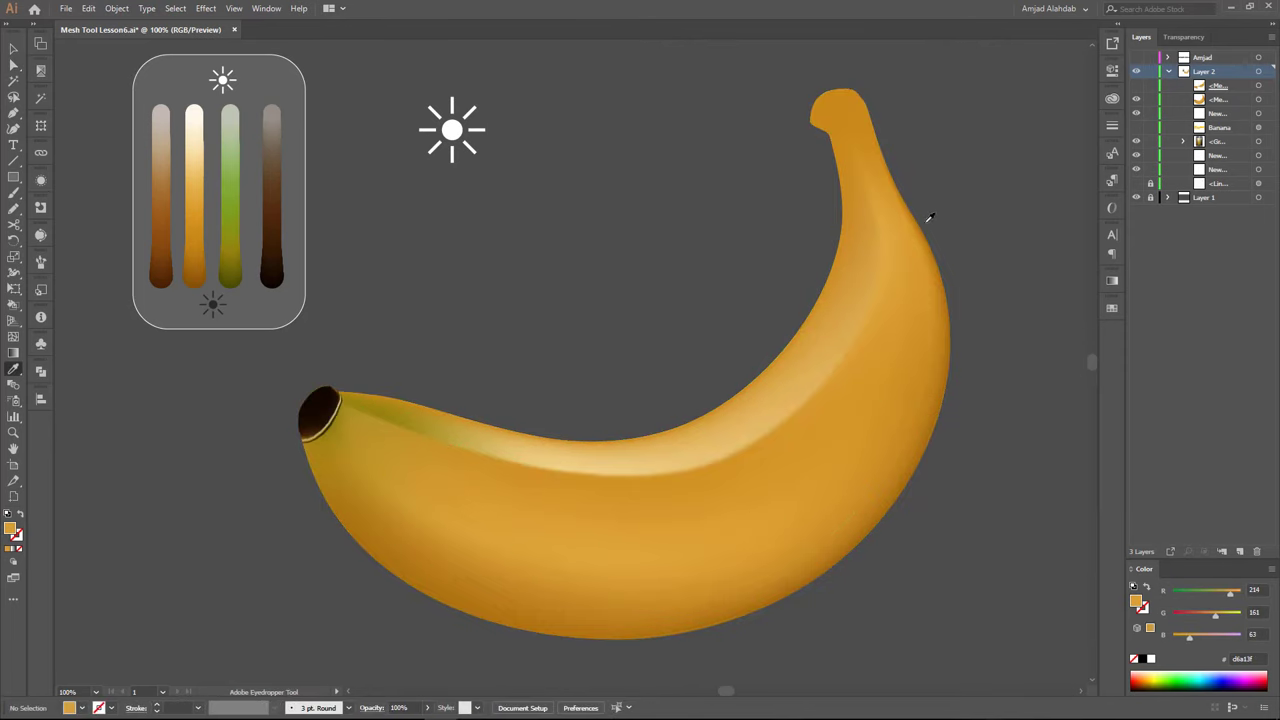
{"action": "left_click", "coordinate": [800, 332], "text": "ctrl"}
Darken the mesh points on the banana's inner bend with a sampled deeper orange
{"action": "left_click", "coordinate": [1135, 98]}
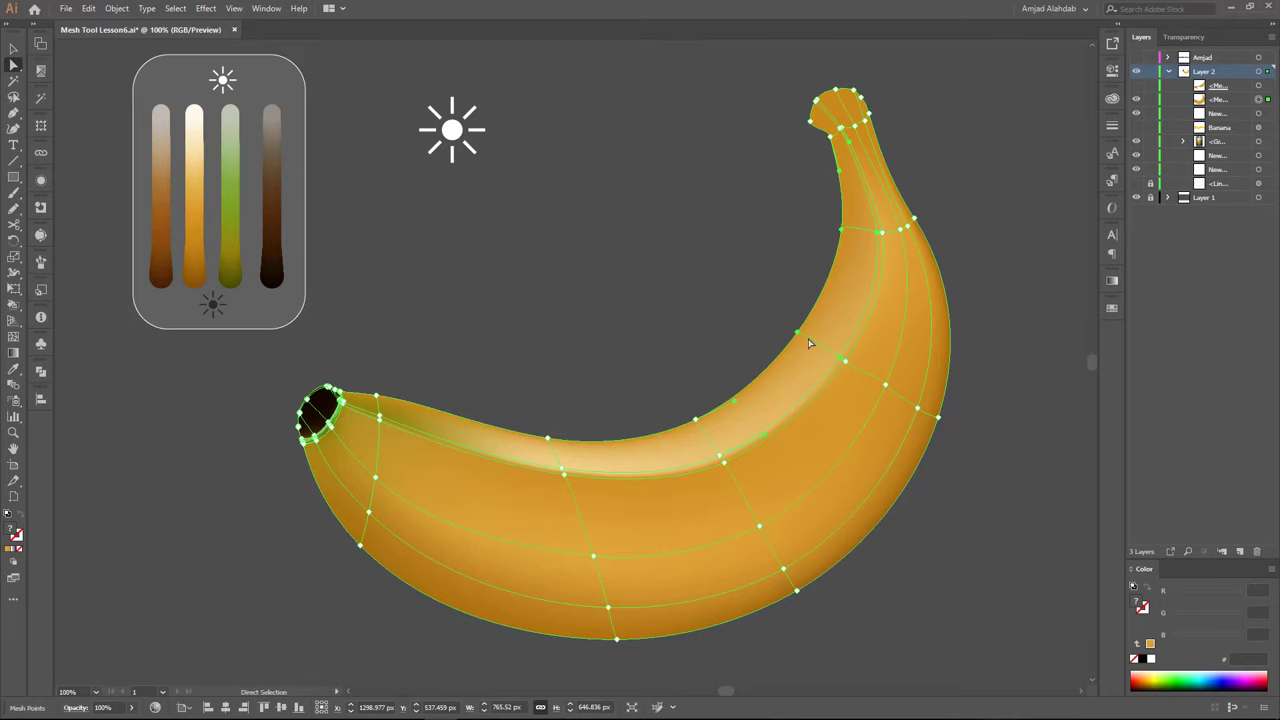
{"action": "key", "text": "i"}
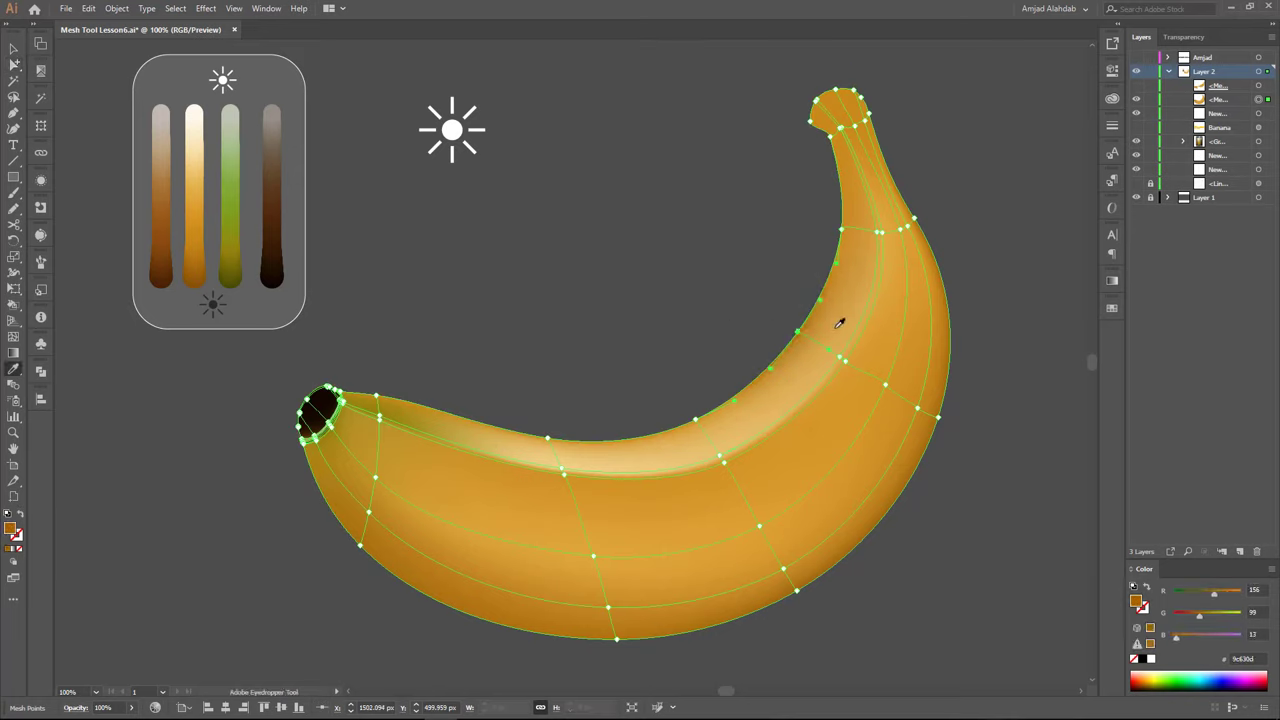
{"action": "key", "text": "u"}
{"action": "left_click", "coordinate": [815, 341]}
{"action": "left_click", "coordinate": [200, 264]}
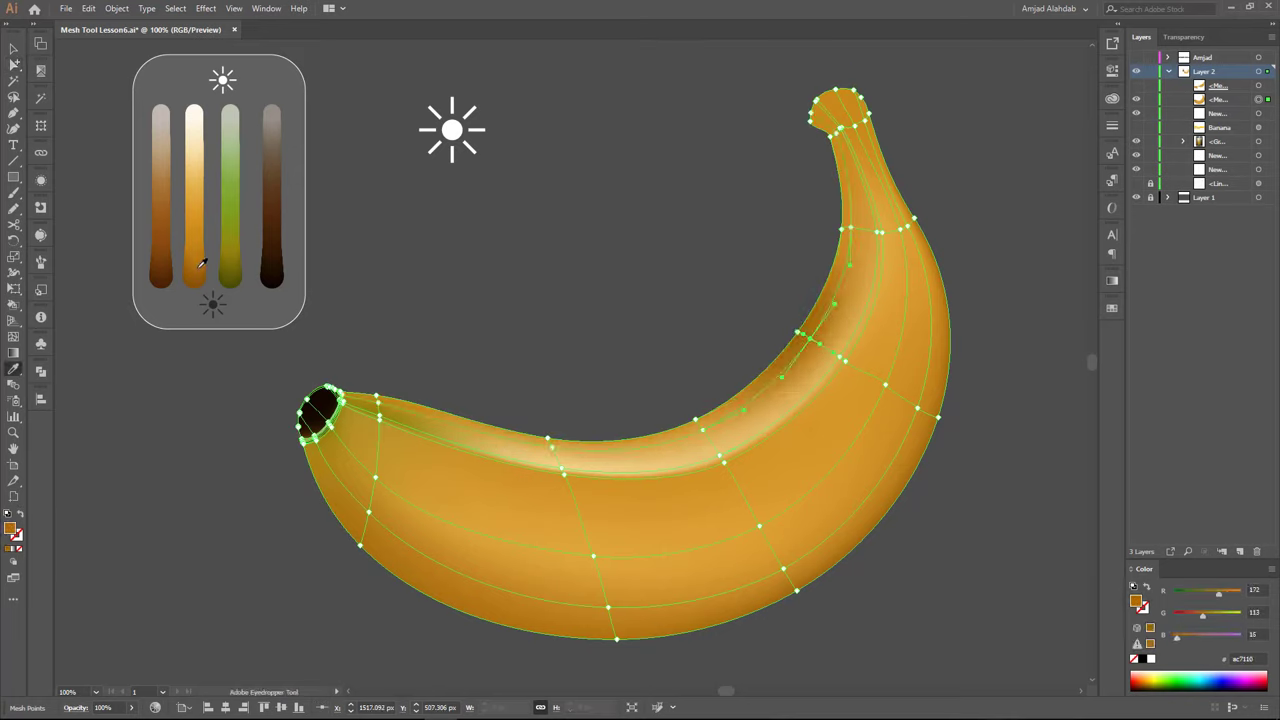
{"action": "left_click", "coordinate": [798, 336], "text": "ctrl"}
{"action": "left_click", "coordinate": [803, 338]}
{"action": "key", "text": "i"}
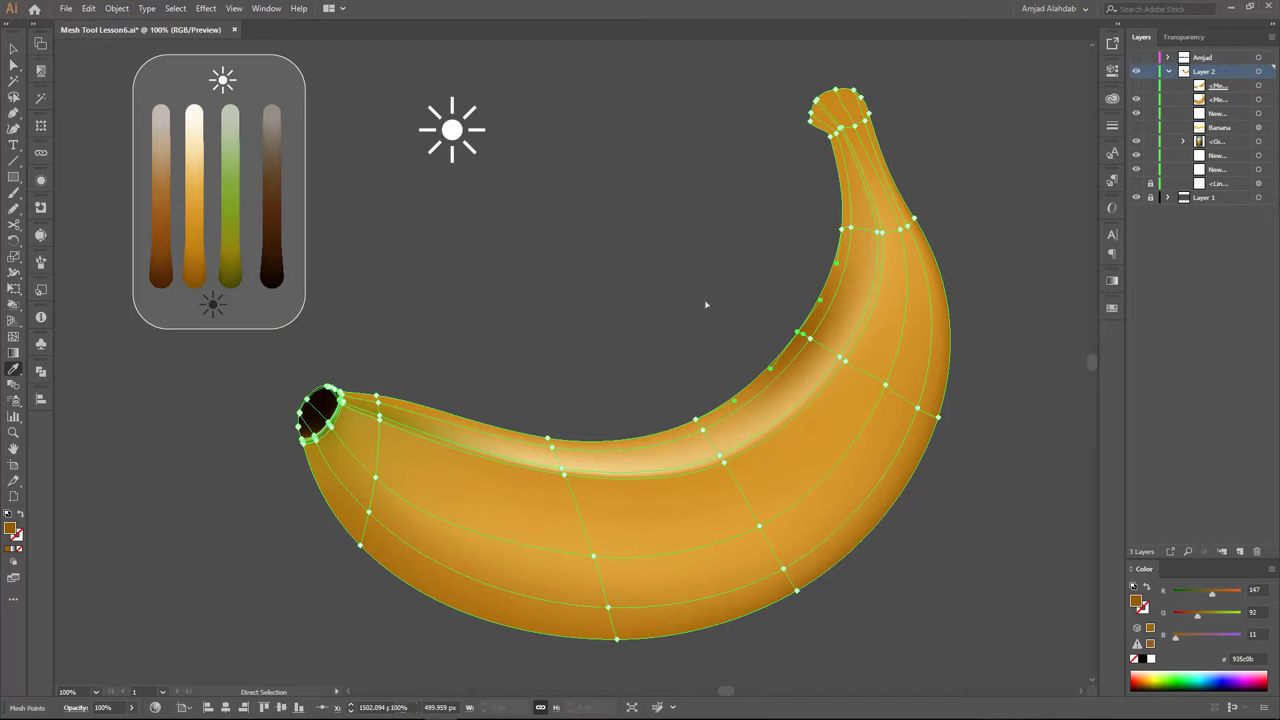
{"action": "left_click", "coordinate": [837, 354], "text": "ctrl"}
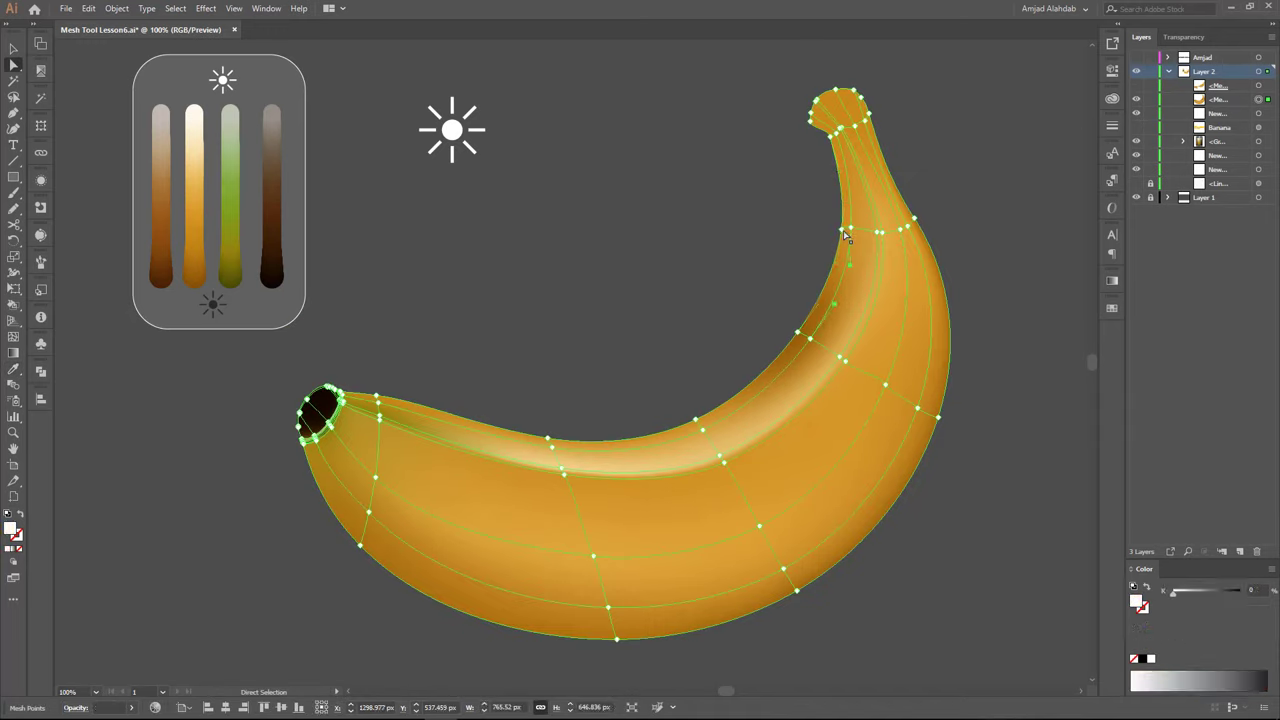
Recolour the top mesh points near the stem with sampled darker orange and brown shades
{"action": "key", "text": "a"}
{"action": "left_click", "coordinate": [856, 146]}
{"action": "left_click", "coordinate": [878, 235]}
{"action": "key", "text": "i"}
{"action": "left_click", "coordinate": [845, 334]}
{"action": "key", "text": "a"}
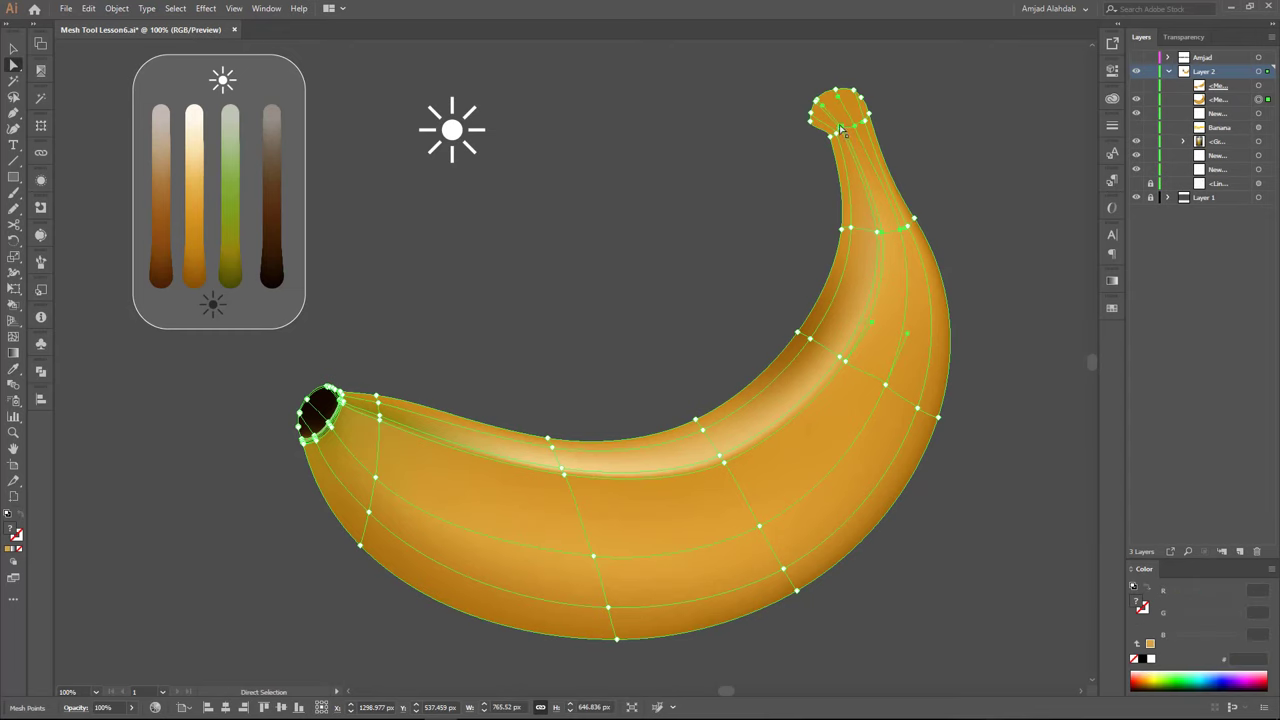
{"action": "left_click", "coordinate": [840, 132]}
{"action": "key", "text": "a"}
{"action": "left_click", "coordinate": [832, 143]}
{"action": "key", "text": "i"}
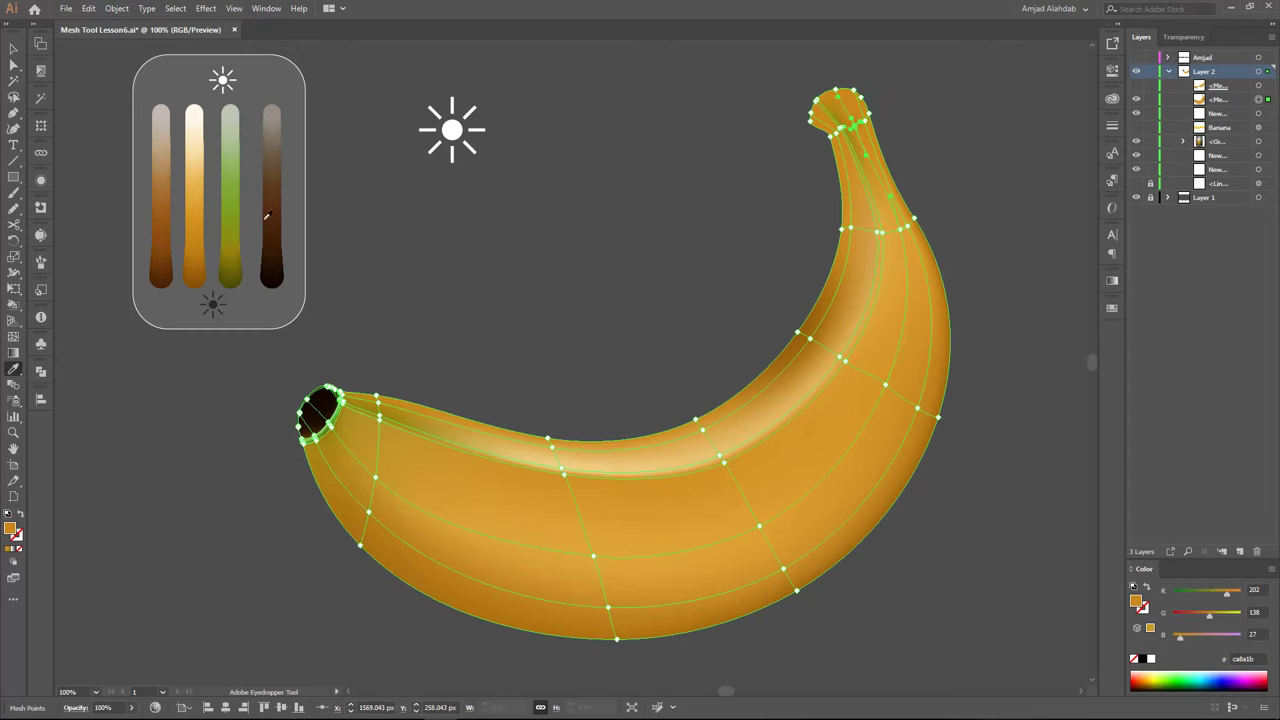
{"action": "left_click", "coordinate": [840, 130]}
Tint two neck mesh points below the stem green, sampled from the palette's green bar
{"action": "key", "text": "i"}
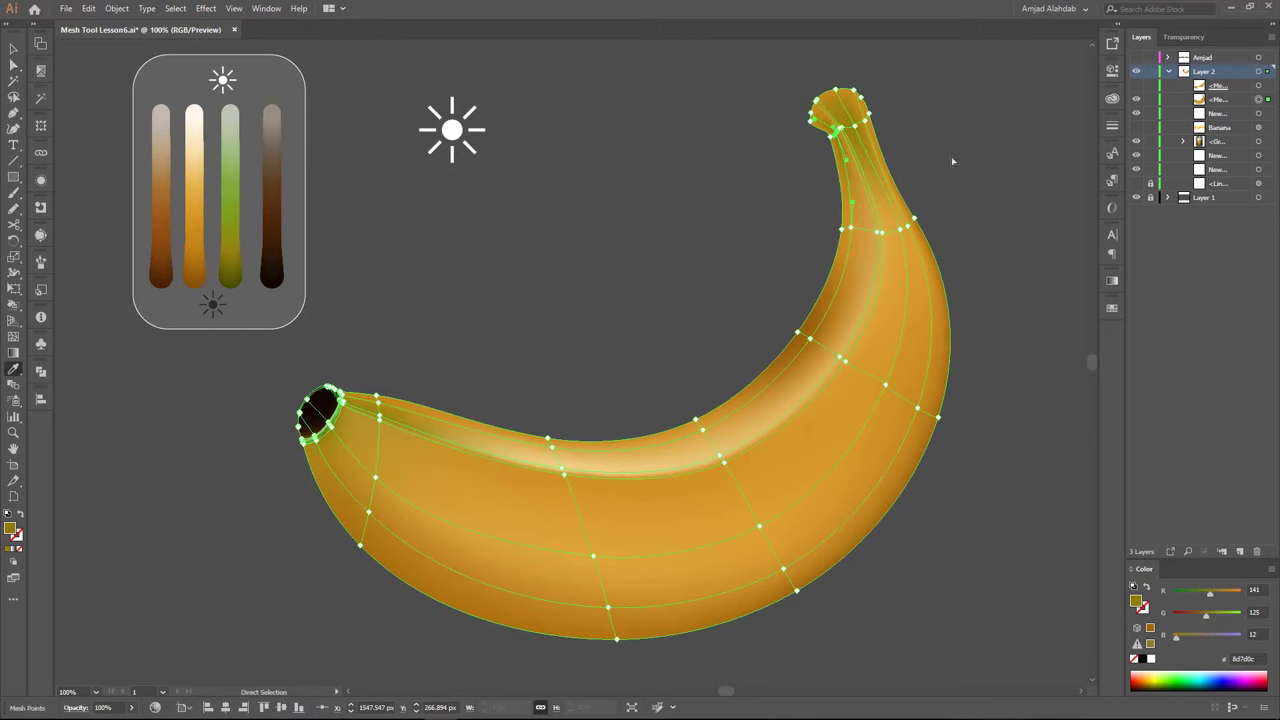
{"action": "scroll", "coordinate": [951, 156], "scroll_direction": "up", "scroll_amount": 3}
{"action": "key", "text": "a"}
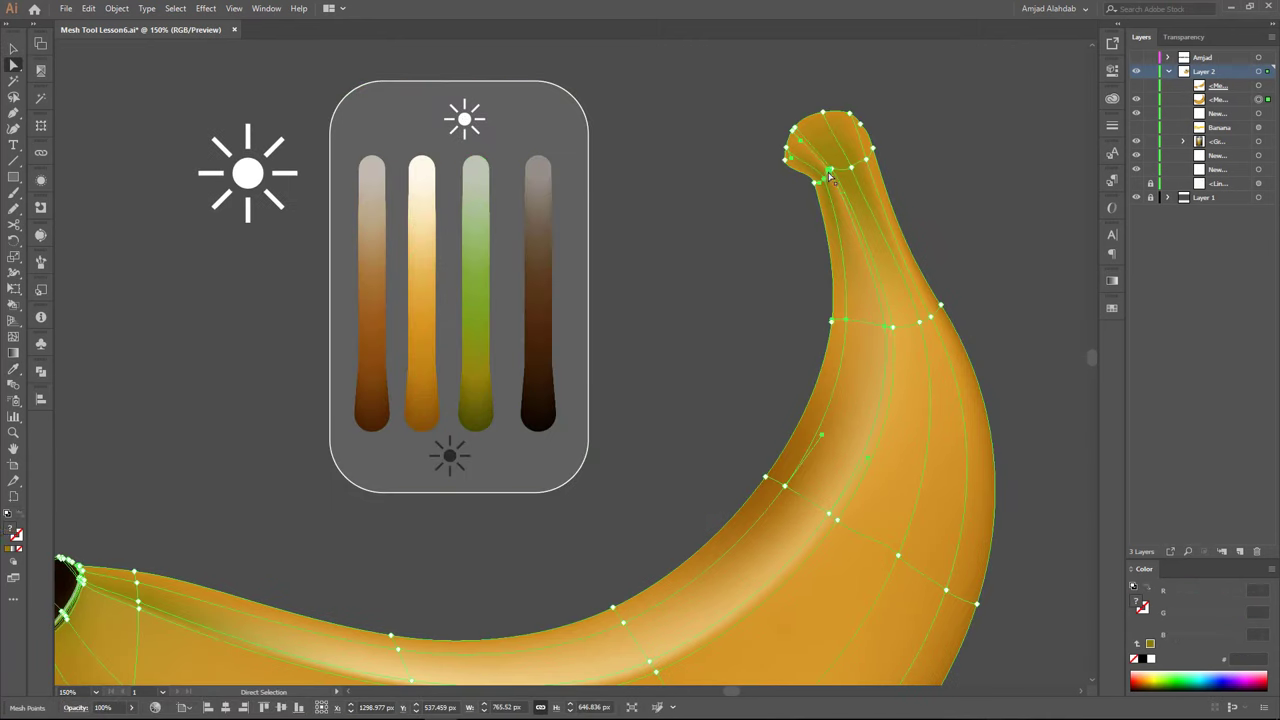
{"action": "left_click", "coordinate": [829, 172]}
{"action": "key", "text": "i"}
{"action": "left_click", "coordinate": [505, 222]}
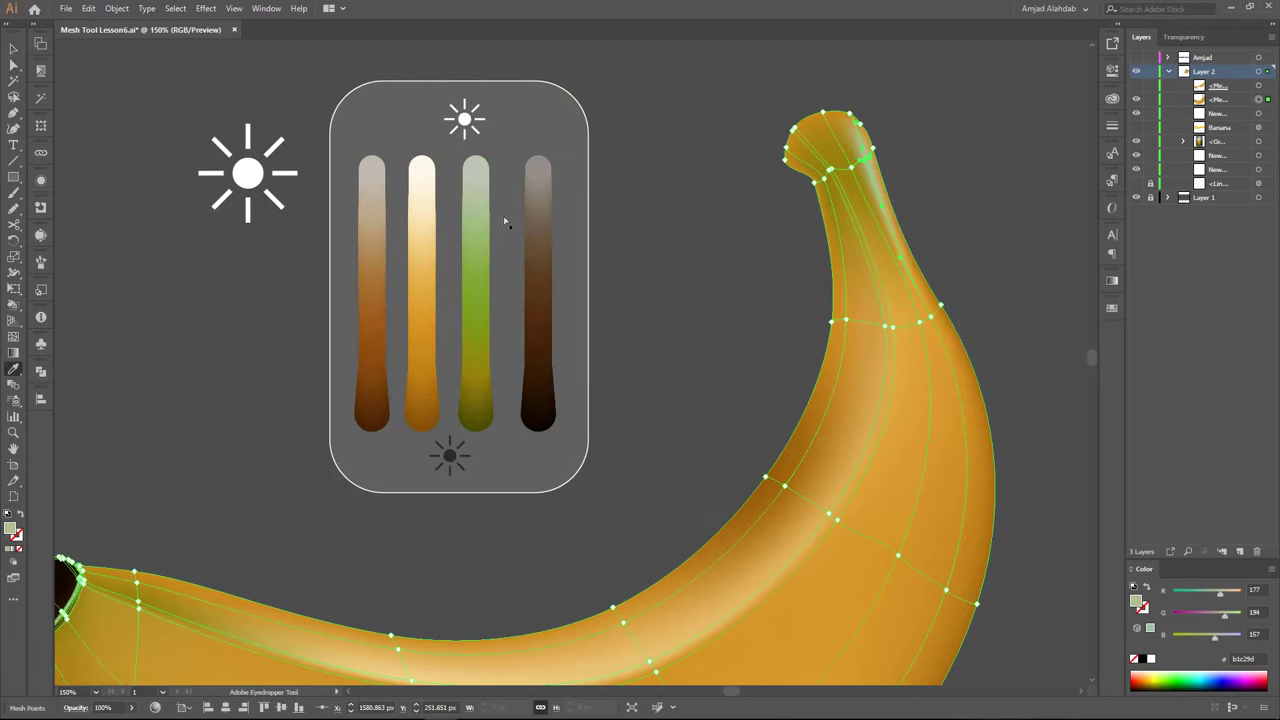
{"action": "left_click", "coordinate": [870, 150], "text": "ctrl"}
{"action": "left_click", "coordinate": [476, 237]}
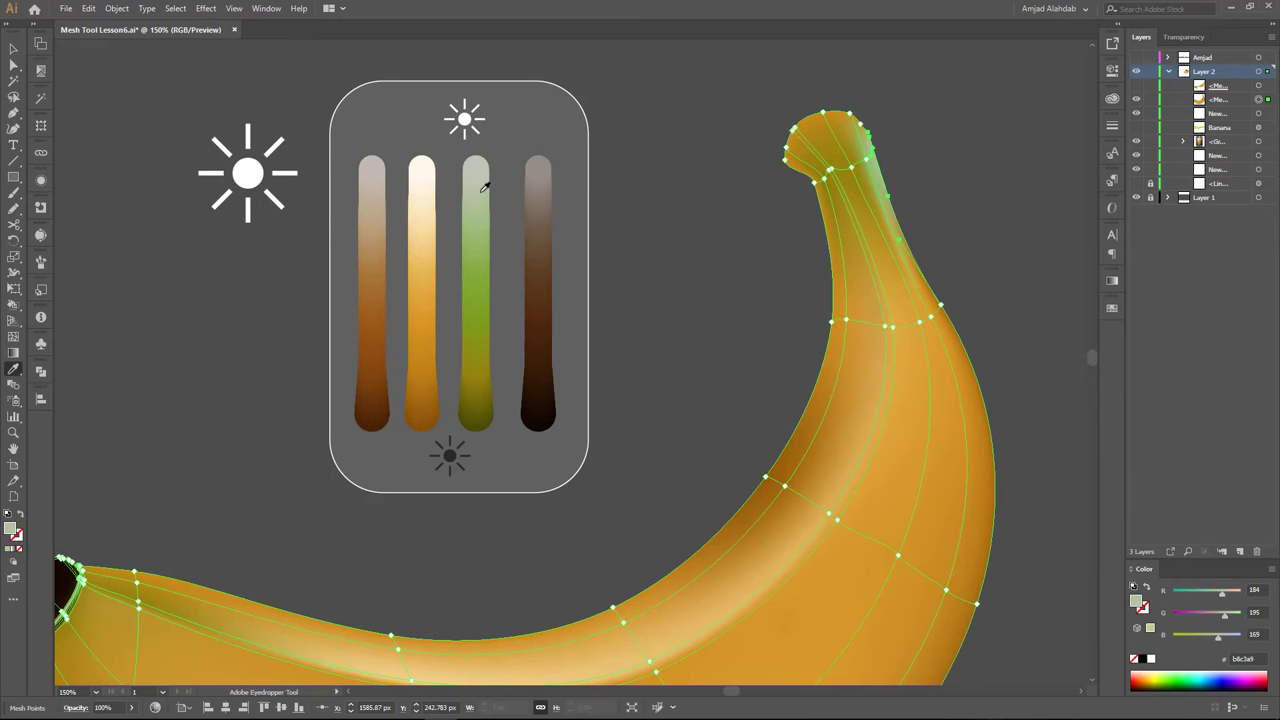
{"action": "left_click", "coordinate": [484, 195]}
Pan down to the banana's middle and select a mesh point on its right side
{"action": "key", "text": "a"}
{"action": "scroll", "coordinate": [946, 293], "scroll_direction": "down", "scroll_amount": 1}
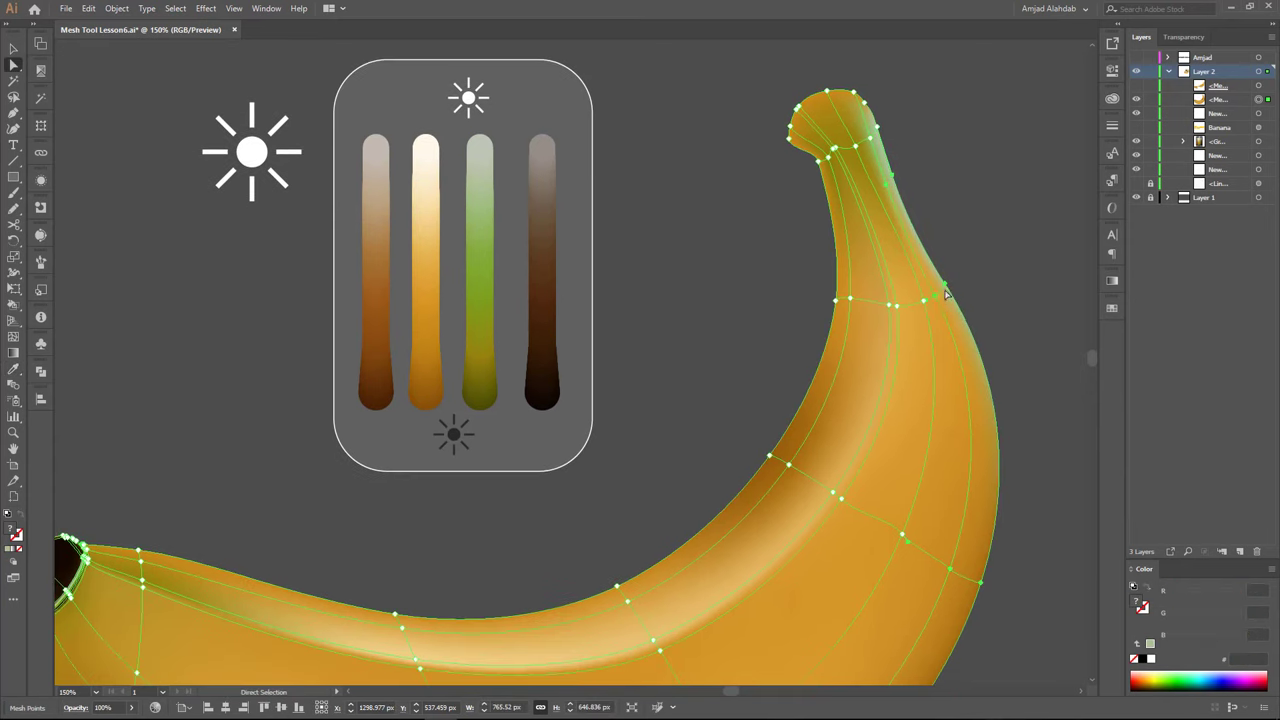
{"action": "left_click_drag", "start_coordinate": [937, 556], "coordinate": [933, 464]}
{"action": "left_click", "coordinate": [894, 440]}
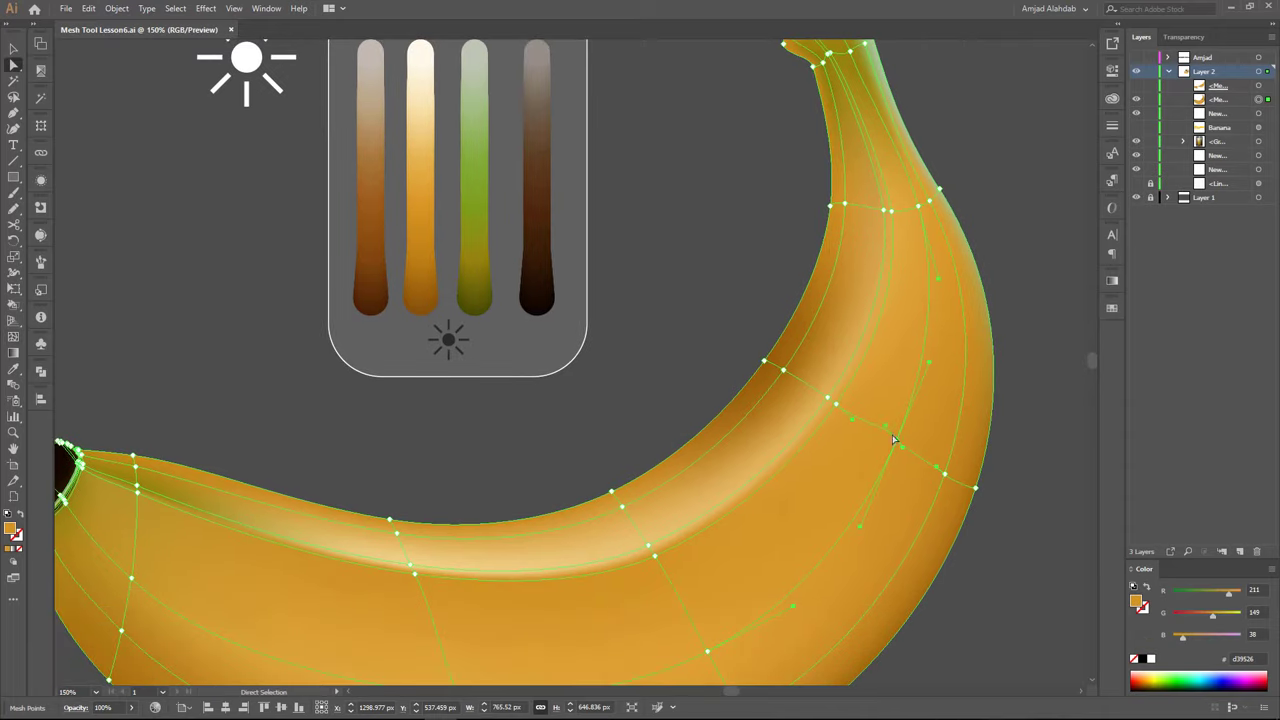
Give the banana's right-edge mesh point a light orange sampled from the colour guide
{"action": "left_click", "coordinate": [972, 488]}
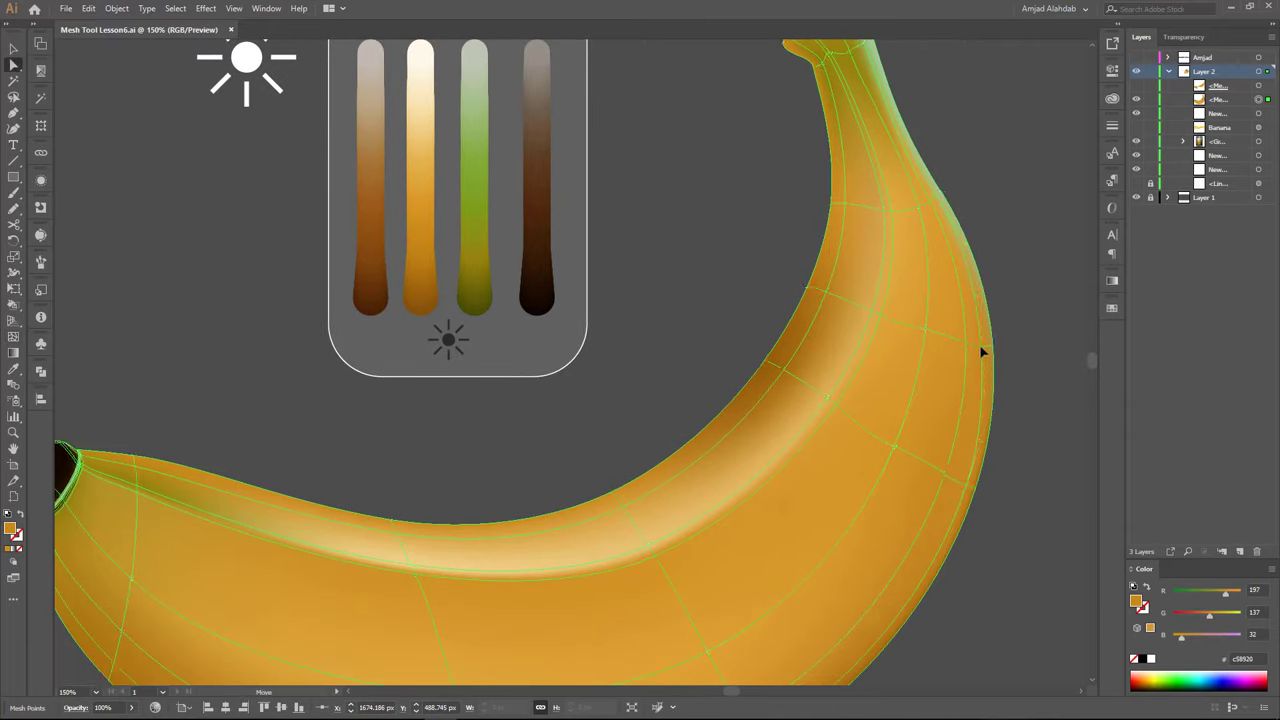
{"action": "key", "text": "i"}
{"action": "scroll", "coordinate": [700, 250], "scroll_direction": "up", "scroll_amount": 1}
{"action": "left_click_drag", "start_coordinate": [423, 120], "coordinate": [424, 165]}
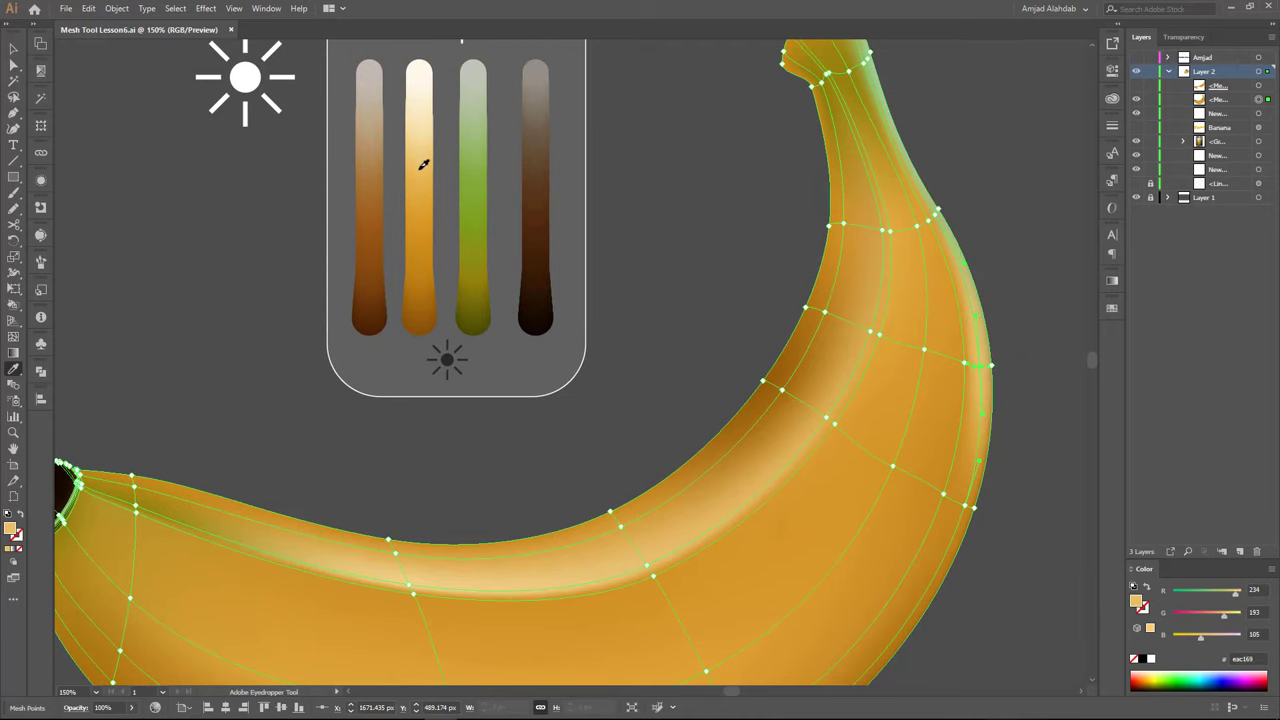
{"action": "key", "text": "a"}
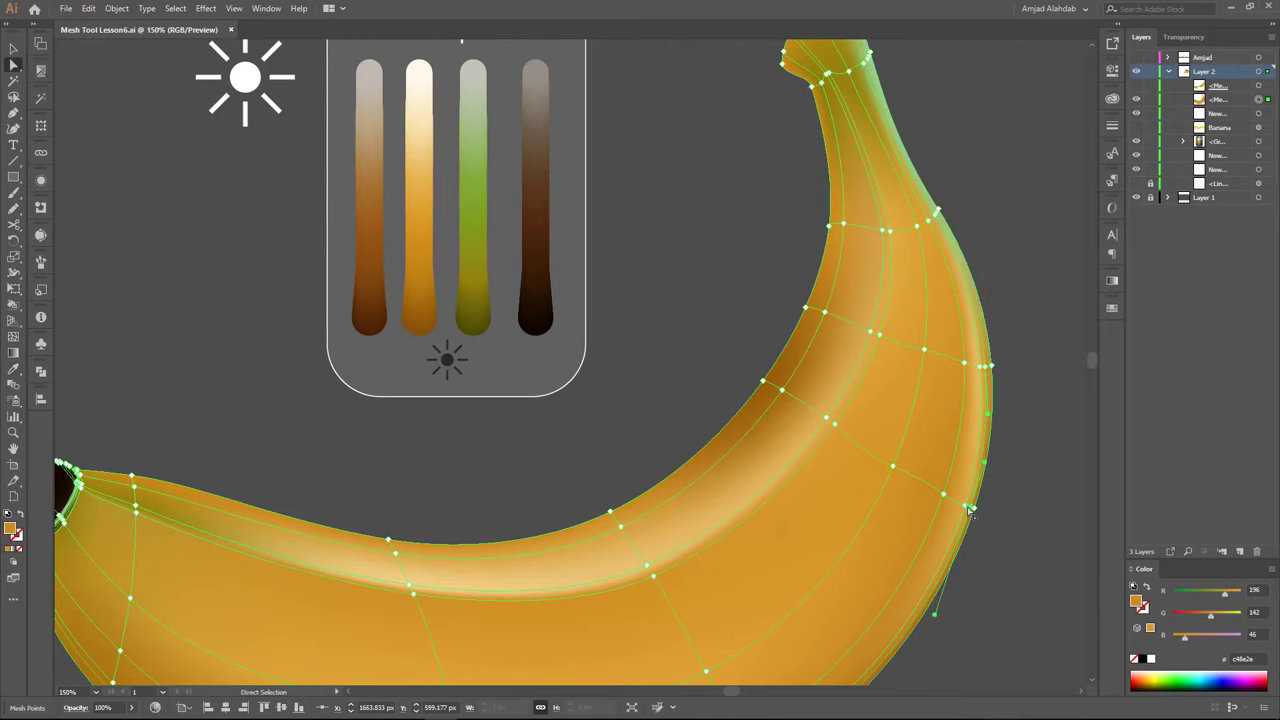
Shade the next edge point a medium orange, then deselect to preview the shading
{"action": "key", "text": "i"}
{"action": "scroll", "coordinate": [997, 385], "scroll_direction": "up", "scroll_amount": 1}
{"action": "left_click", "coordinate": [943, 408], "text": "ctrl"}
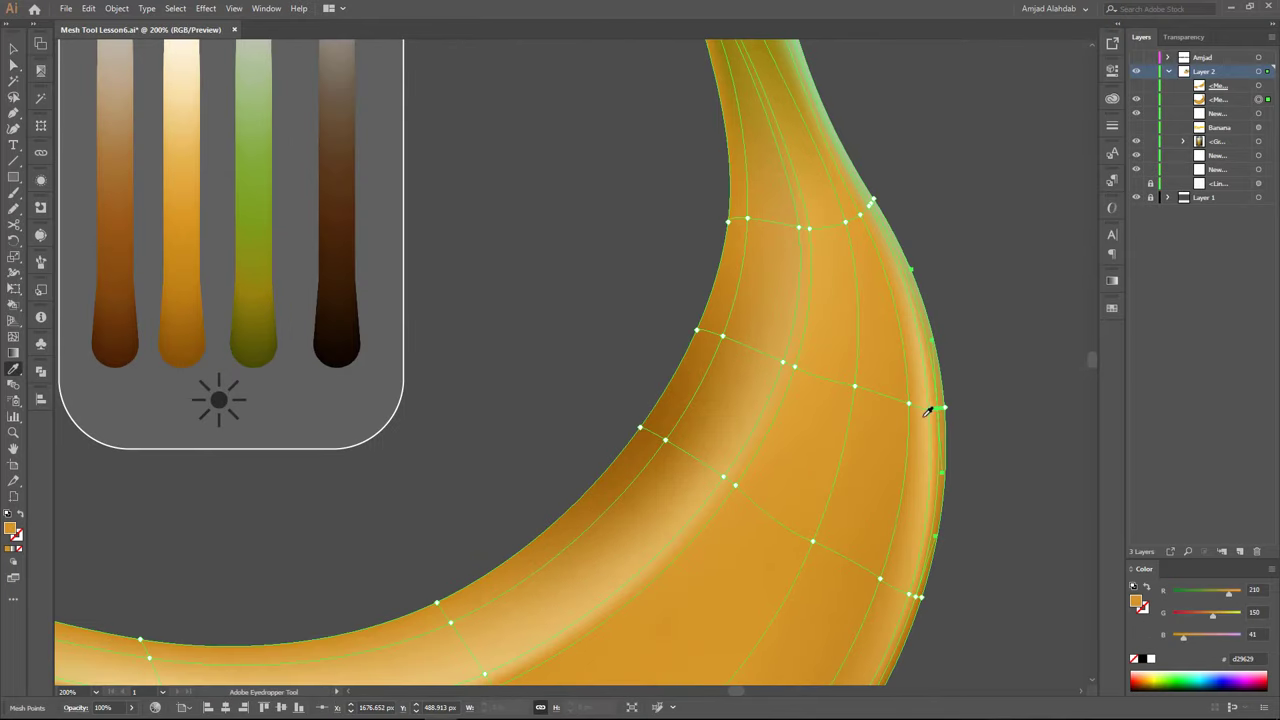
{"action": "scroll", "coordinate": [940, 422], "scroll_direction": "down", "scroll_amount": 1}
{"action": "scroll", "coordinate": [960, 434], "scroll_direction": "down", "scroll_amount": 1}
{"action": "left_click", "coordinate": [940, 313], "text": "ctrl"}
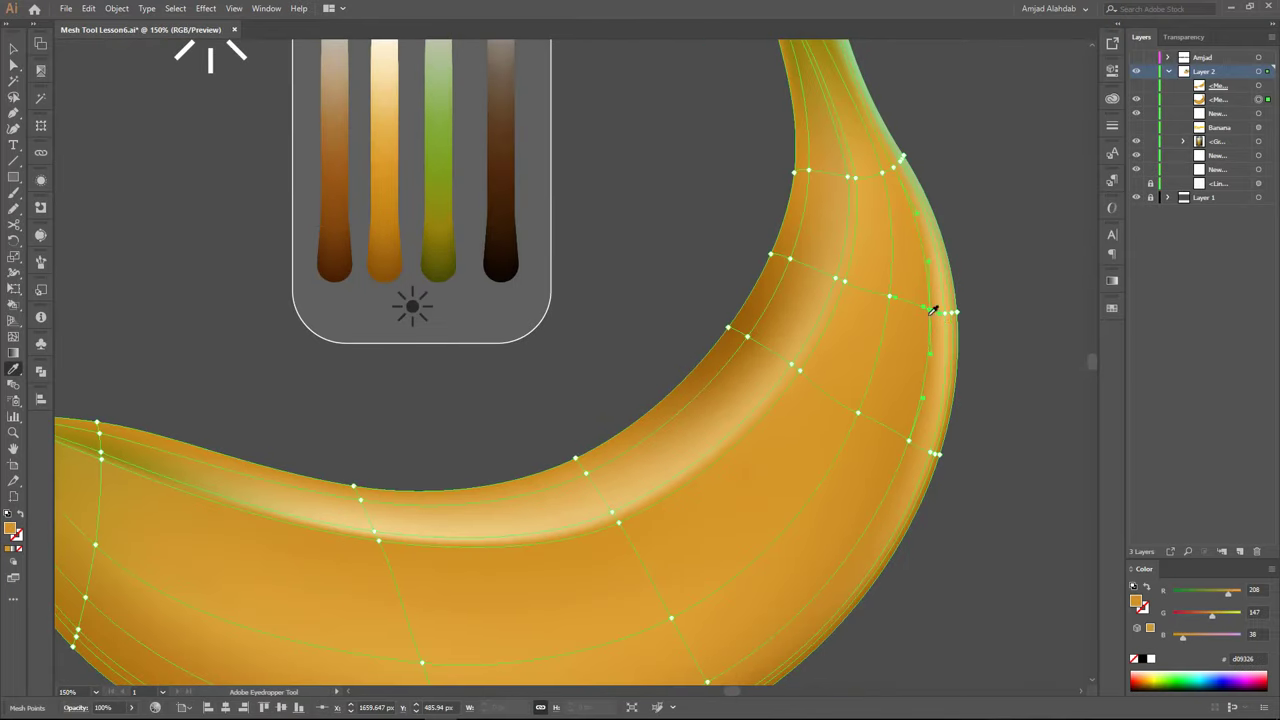
{"action": "key", "text": "a"}
{"action": "key", "text": "ctrl+shift+a"}
Select a mesh point along the banana's lower edge and zoom out to view the whole banana
{"action": "scroll", "coordinate": [897, 449], "scroll_direction": "down", "scroll_amount": 1}
{"action": "scroll", "coordinate": [890, 500], "scroll_direction": "down", "scroll_amount": 2}
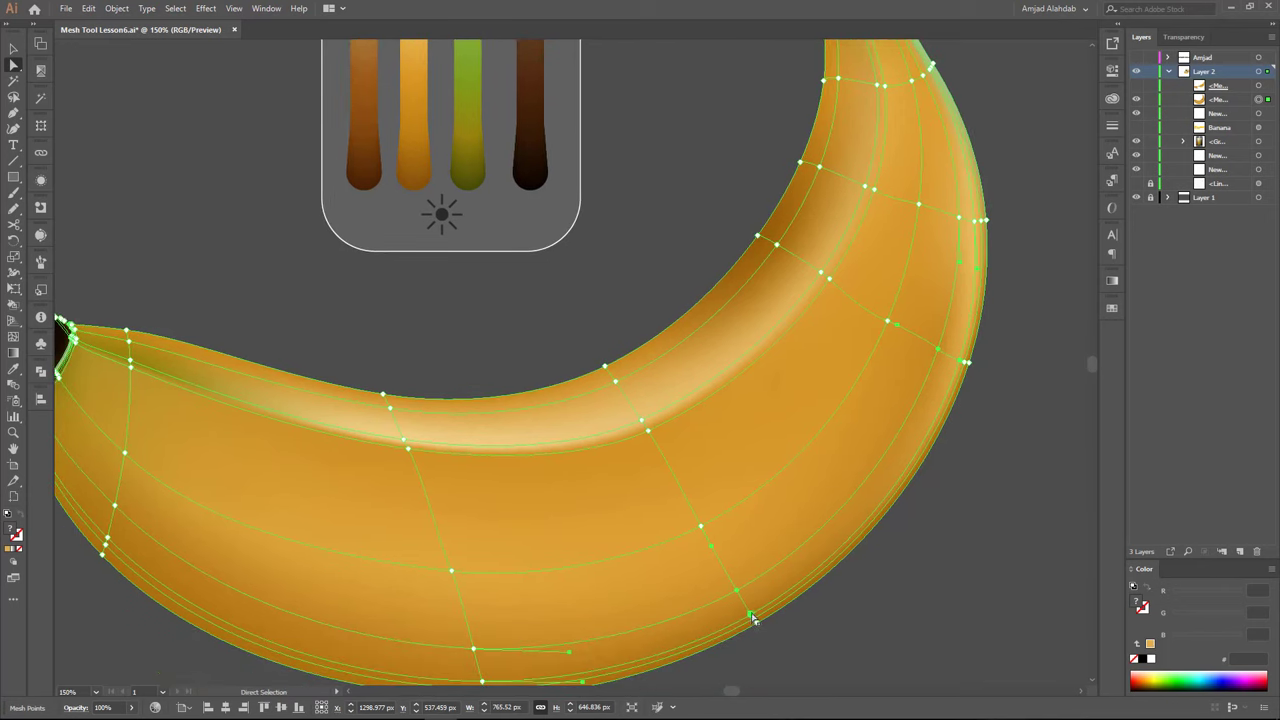
{"action": "left_click", "coordinate": [840, 545]}
{"action": "left_click", "coordinate": [964, 362]}
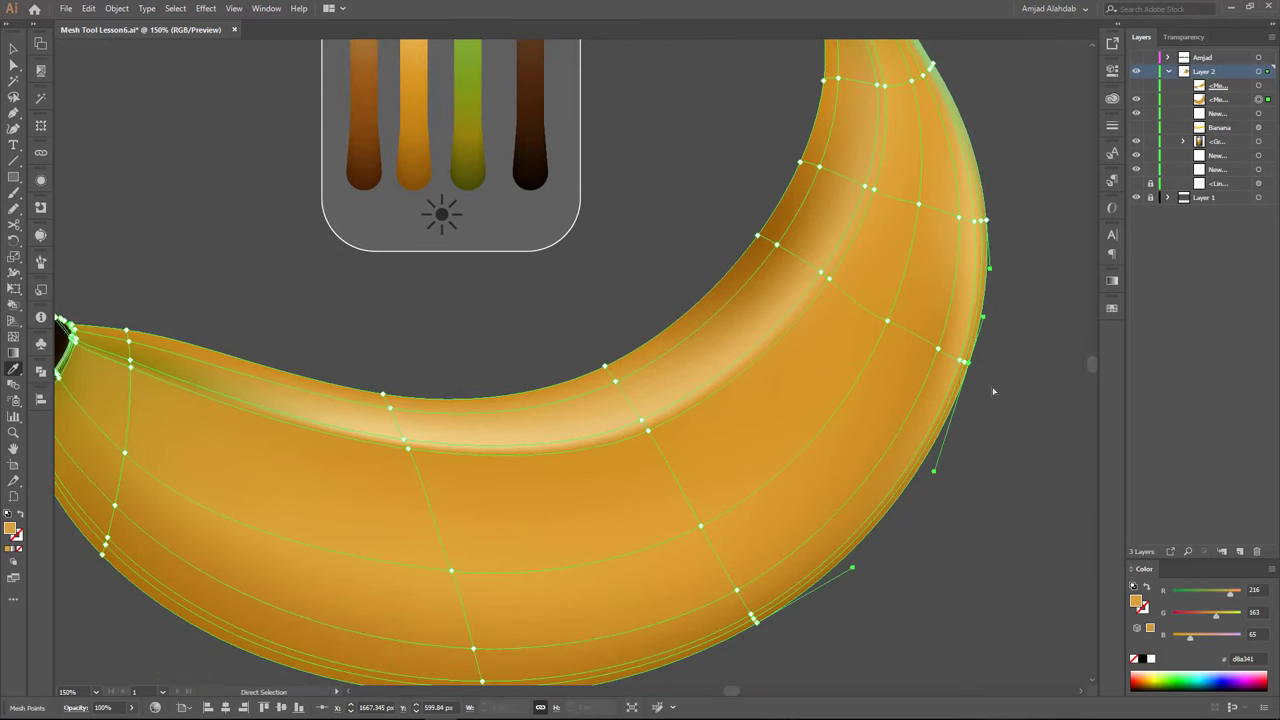
{"action": "key", "text": "i"}
{"action": "key", "text": "ctrl+shift+a"}
{"action": "key", "text": "ctrl+1"}
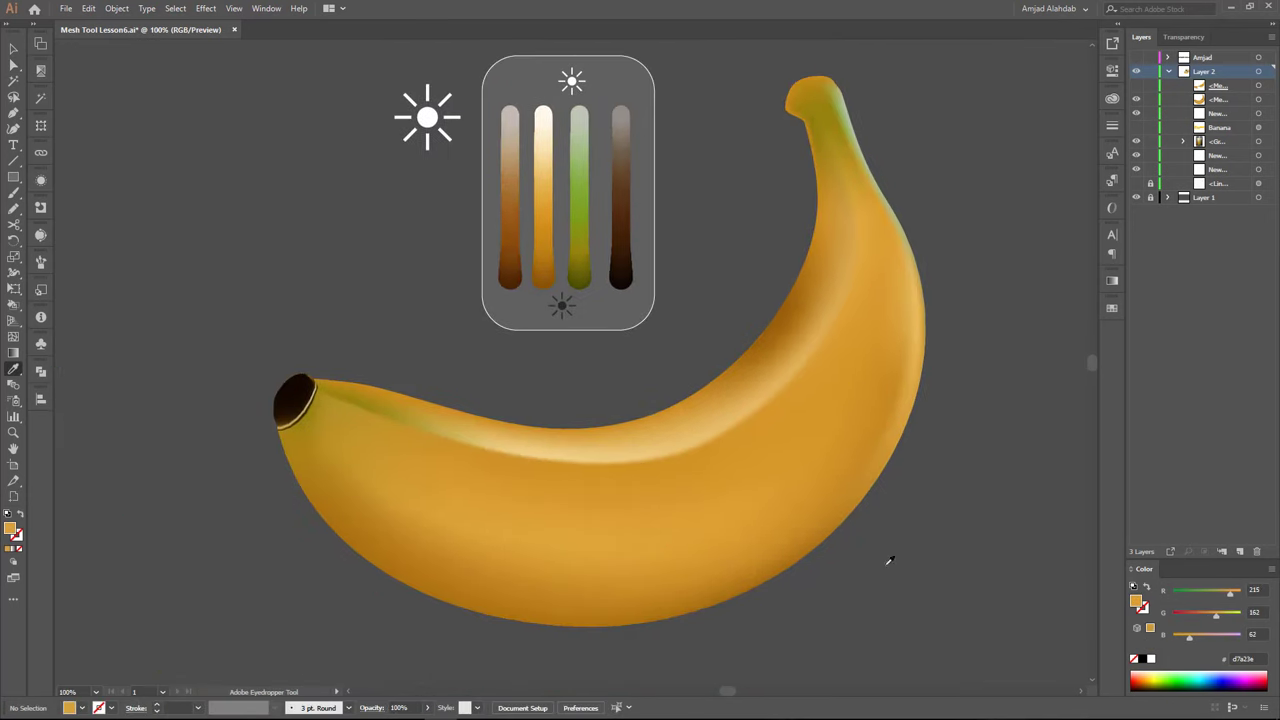
Colour the lower-edge mesh points a darker orange and check the rounded edge
{"action": "left_click", "coordinate": [893, 326]}
{"action": "scroll", "coordinate": [858, 567], "scroll_direction": "up", "scroll_amount": 1}
{"action": "key", "text": "i"}
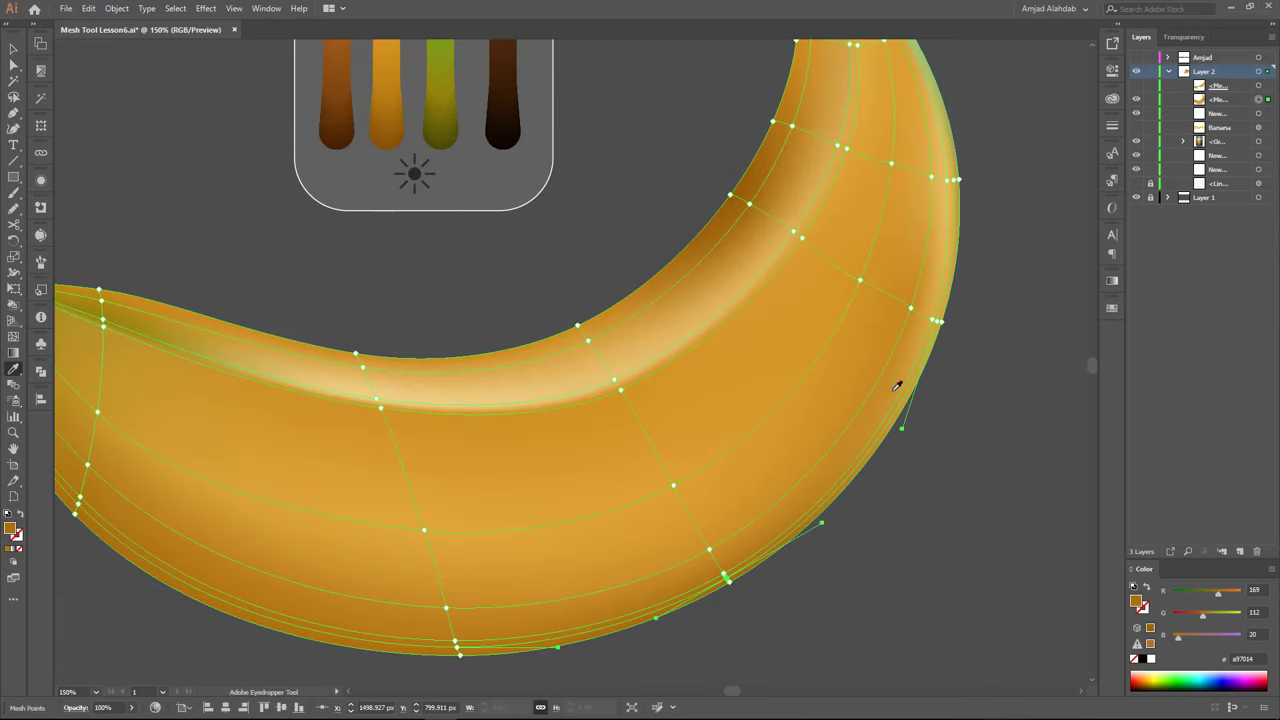
{"action": "key", "text": "a"}
{"action": "left_click", "coordinate": [720, 588]}
{"action": "key", "text": "i"}
{"action": "left_click", "coordinate": [724, 578]}
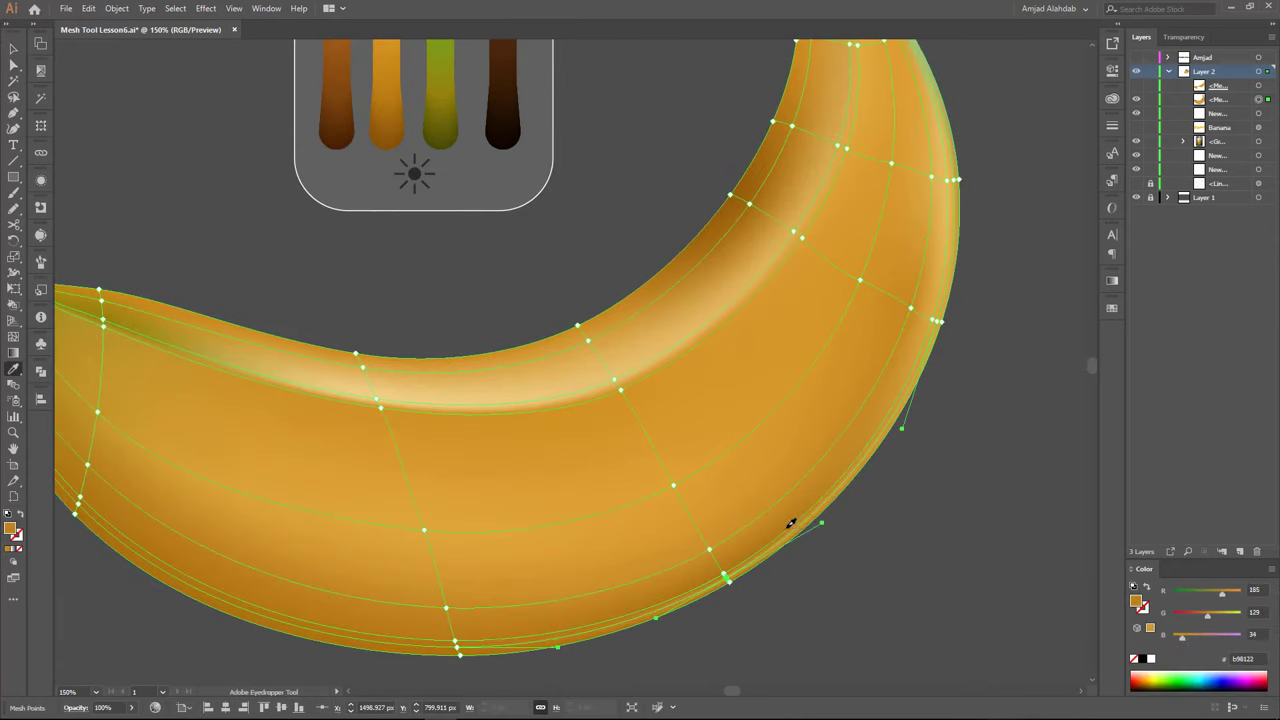
{"action": "key", "text": "ctrl+shift+a"}
{"action": "scroll", "coordinate": [760, 510], "scroll_direction": "down", "scroll_amount": 2}
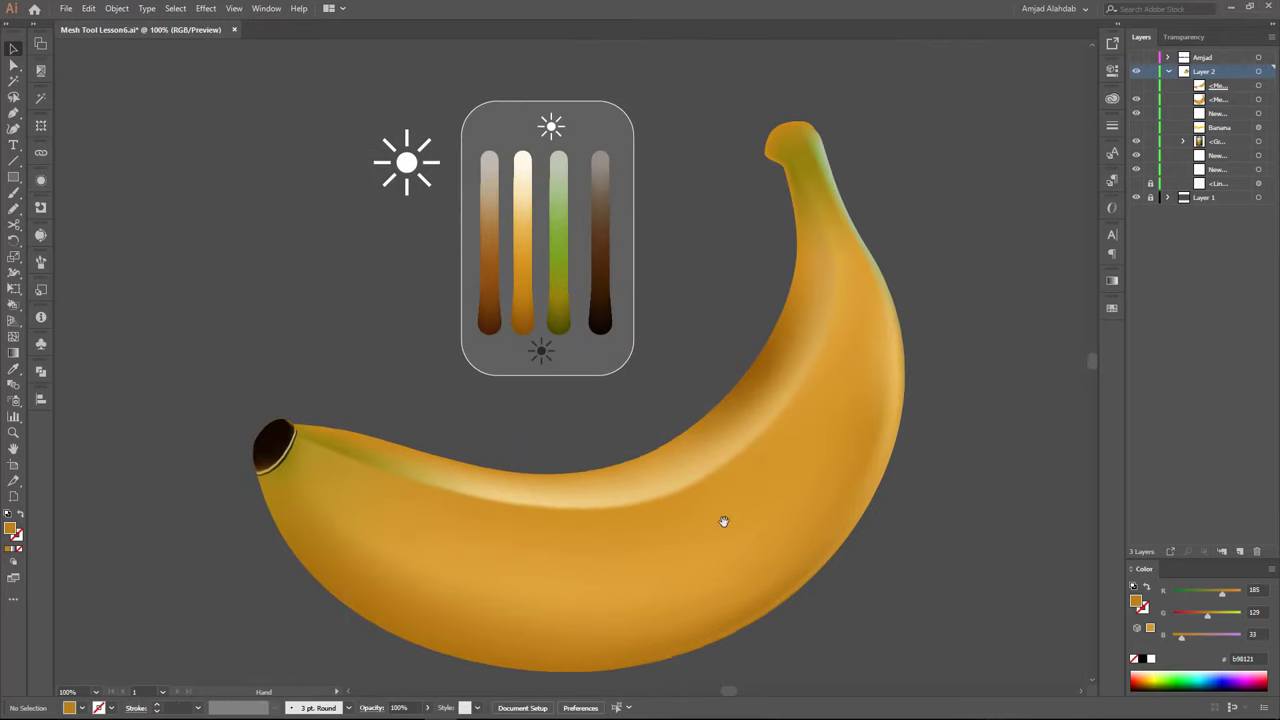
{"action": "scroll", "coordinate": [831, 346], "scroll_direction": "up", "scroll_amount": 2}
Zoom into the banana's stem and sample a brown from the guide bar
{"action": "left_click", "coordinate": [789, 275]}
{"action": "key", "text": "i"}
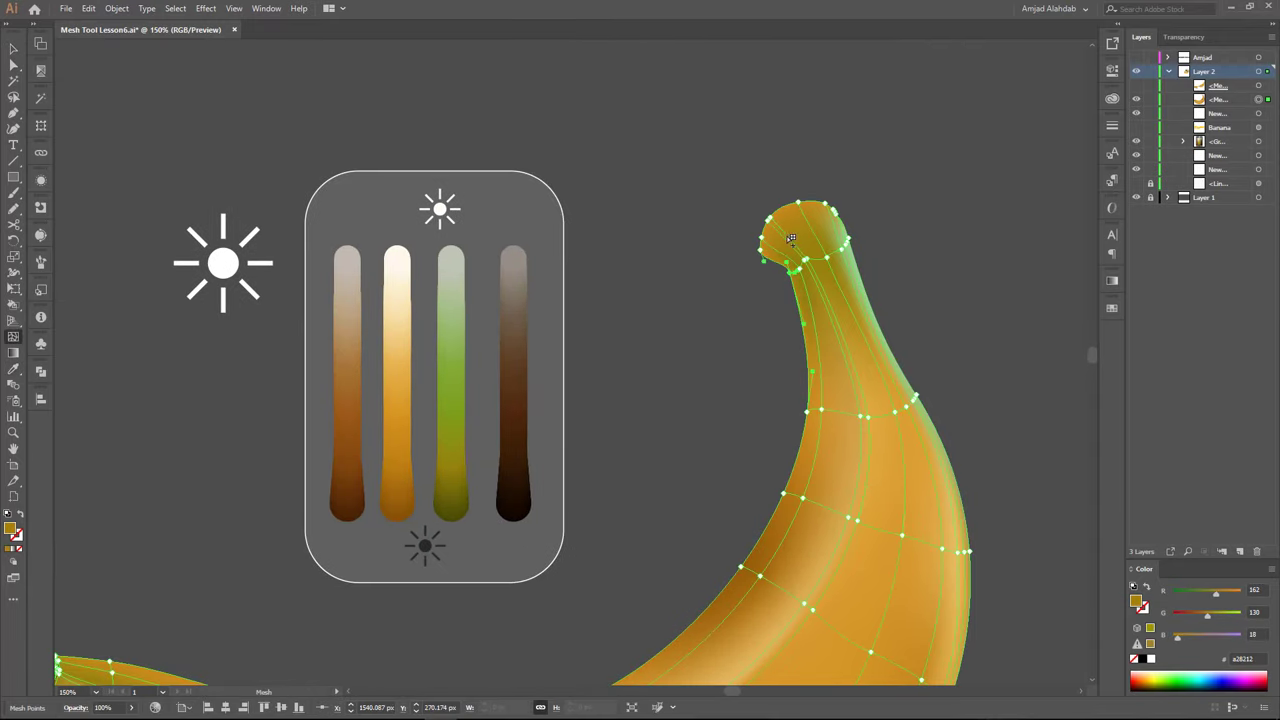
{"action": "scroll", "coordinate": [791, 238], "scroll_direction": "up", "scroll_amount": 1}
{"action": "key", "text": "u"}
{"action": "scroll", "coordinate": [843, 280], "scroll_direction": "up", "scroll_amount": 1}
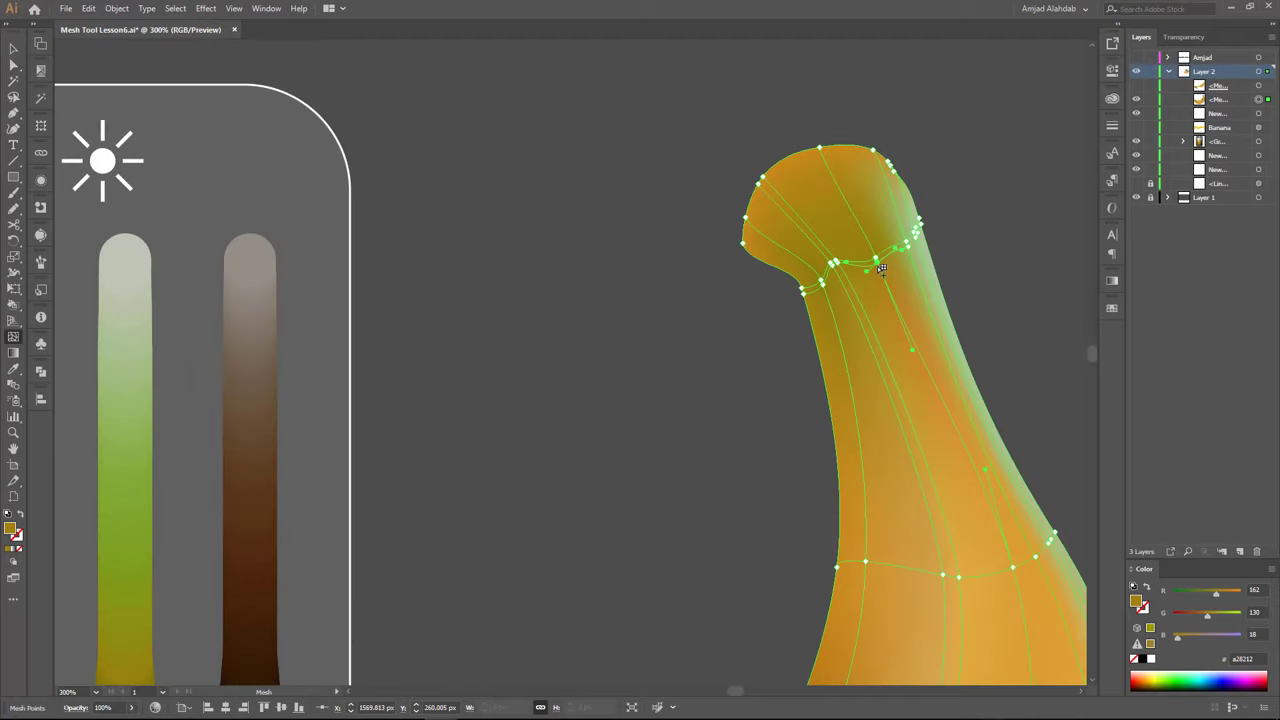
{"action": "key", "text": "i"}
{"action": "scroll", "coordinate": [340, 410], "scroll_direction": "down", "scroll_amount": 2}
{"action": "scroll", "coordinate": [340, 410], "scroll_direction": "left", "scroll_amount": 1}
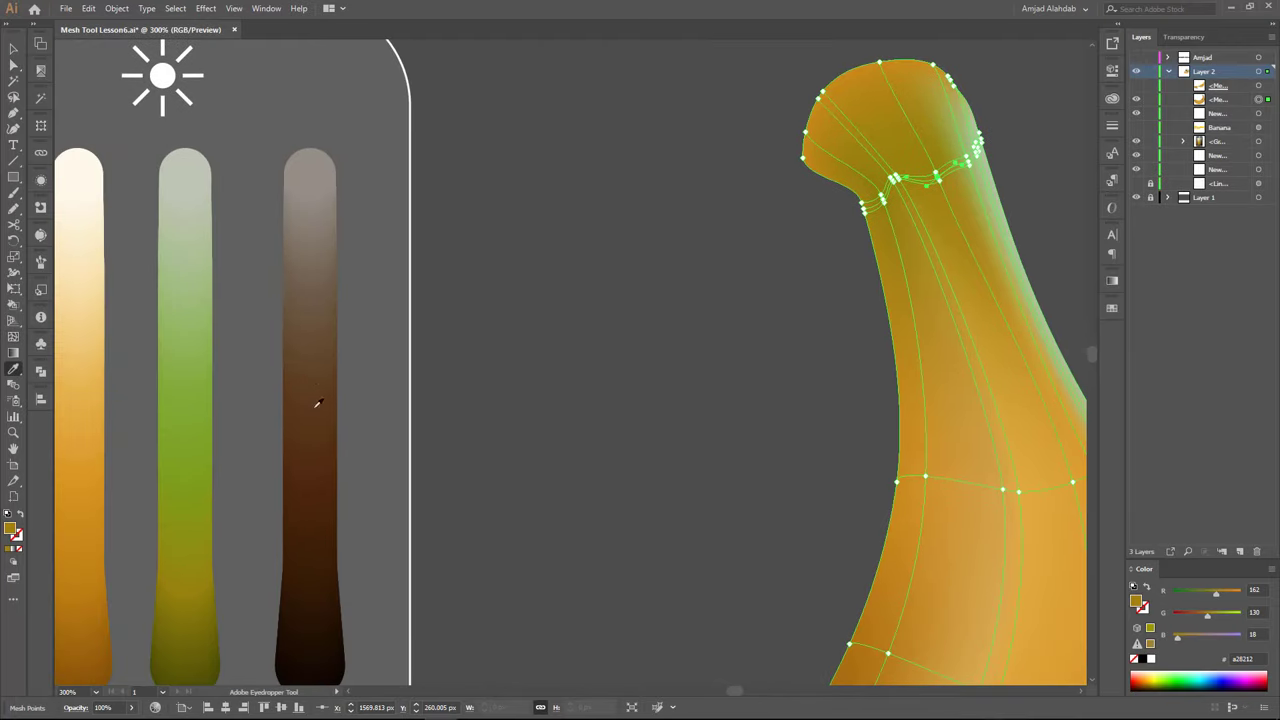
{"action": "left_click", "coordinate": [322, 345]}
{"action": "key", "text": "a"}
Shade a ring point below the stem tip brown, undoing an overly dark attempt
{"action": "left_click", "coordinate": [922, 180]}
{"action": "scroll", "coordinate": [922, 180], "scroll_direction": "up", "scroll_amount": 1}
{"action": "scroll", "coordinate": [675, 414], "scroll_direction": "up", "scroll_amount": 1}
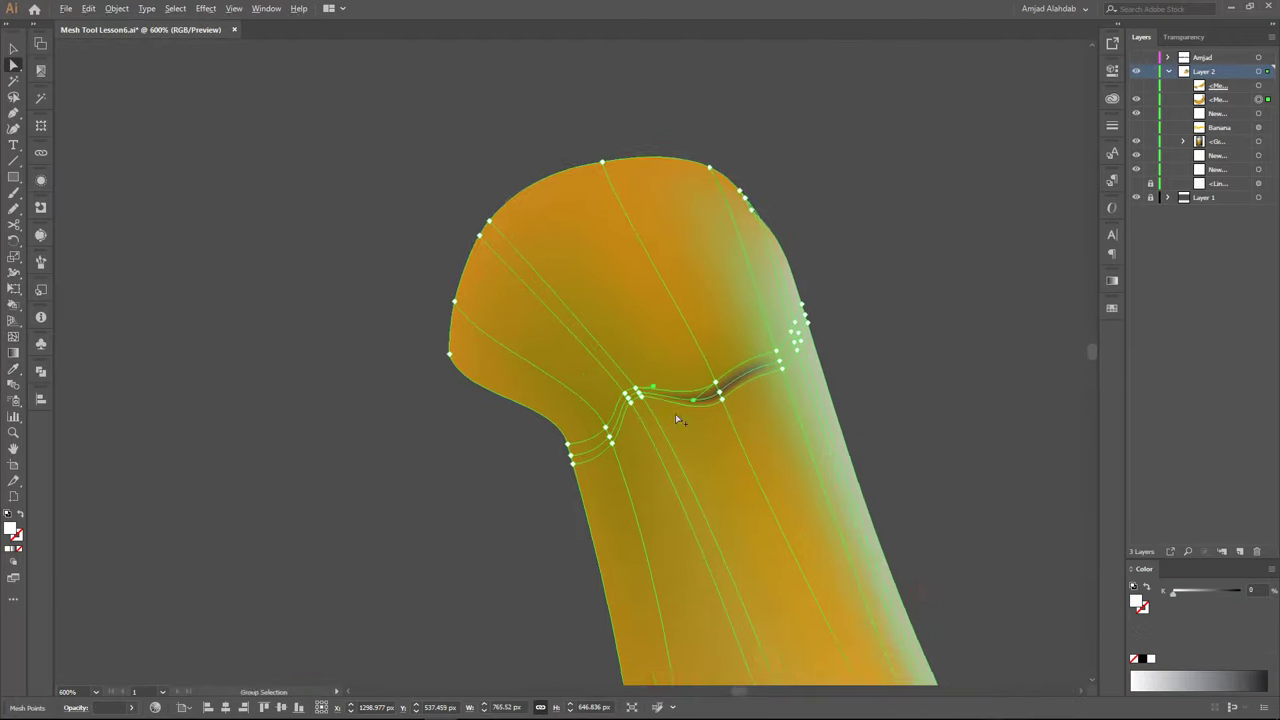
{"action": "scroll", "coordinate": [613, 415], "scroll_direction": "up", "scroll_amount": 1}
{"action": "key", "text": "i"}
{"action": "left_click", "coordinate": [642, 416]}
{"action": "key", "text": "i"}
{"action": "left_click", "coordinate": [565, 473]}
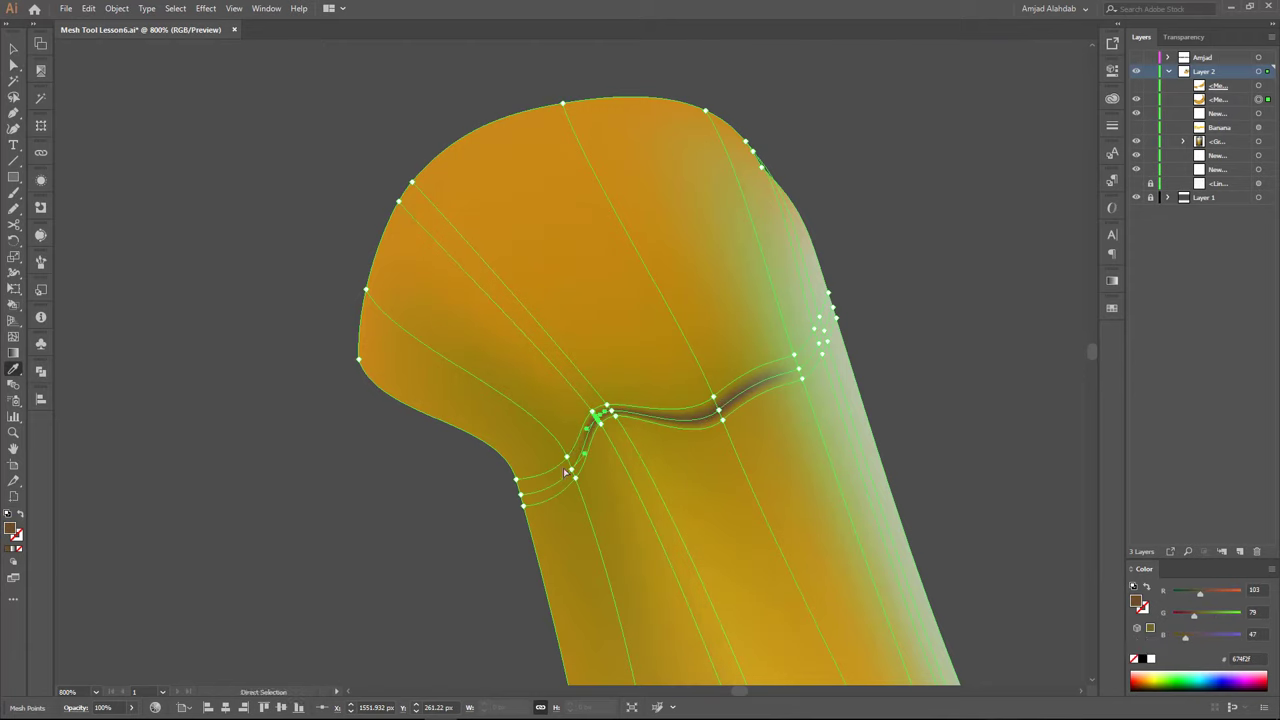
{"action": "key", "text": "ctrl+z"}
Give the ring's right-side point a light green, then zoom out to review the ridge
{"action": "key", "text": "a"}
{"action": "left_click", "coordinate": [801, 370]}
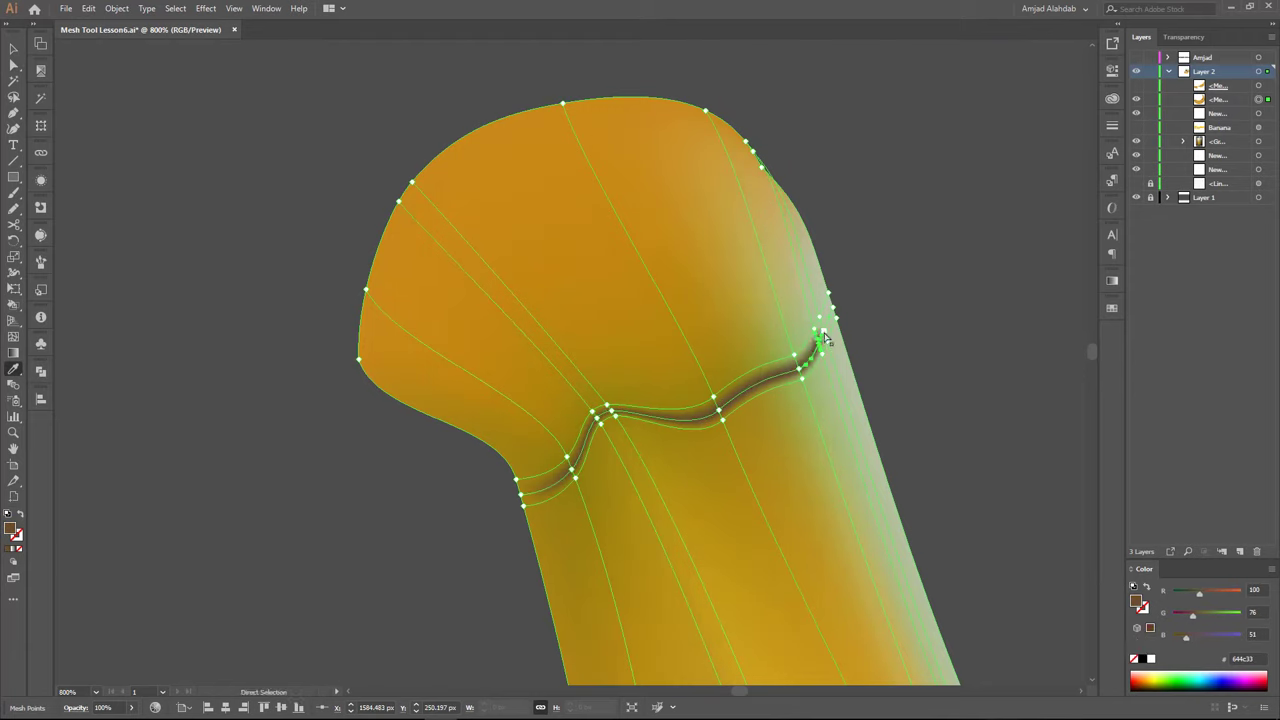
{"action": "key", "text": "ctrl+z"}
{"action": "key", "text": "a"}
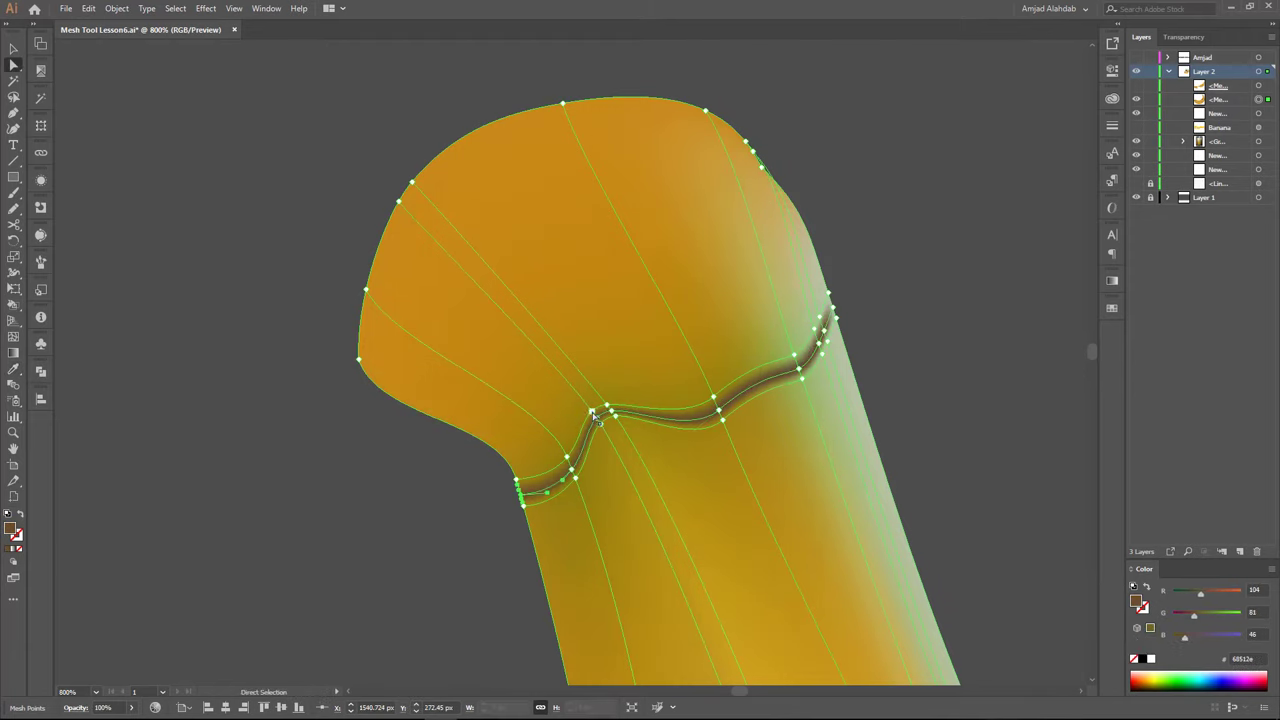
{"action": "left_click", "coordinate": [605, 440]}
{"action": "left_click", "coordinate": [626, 449]}
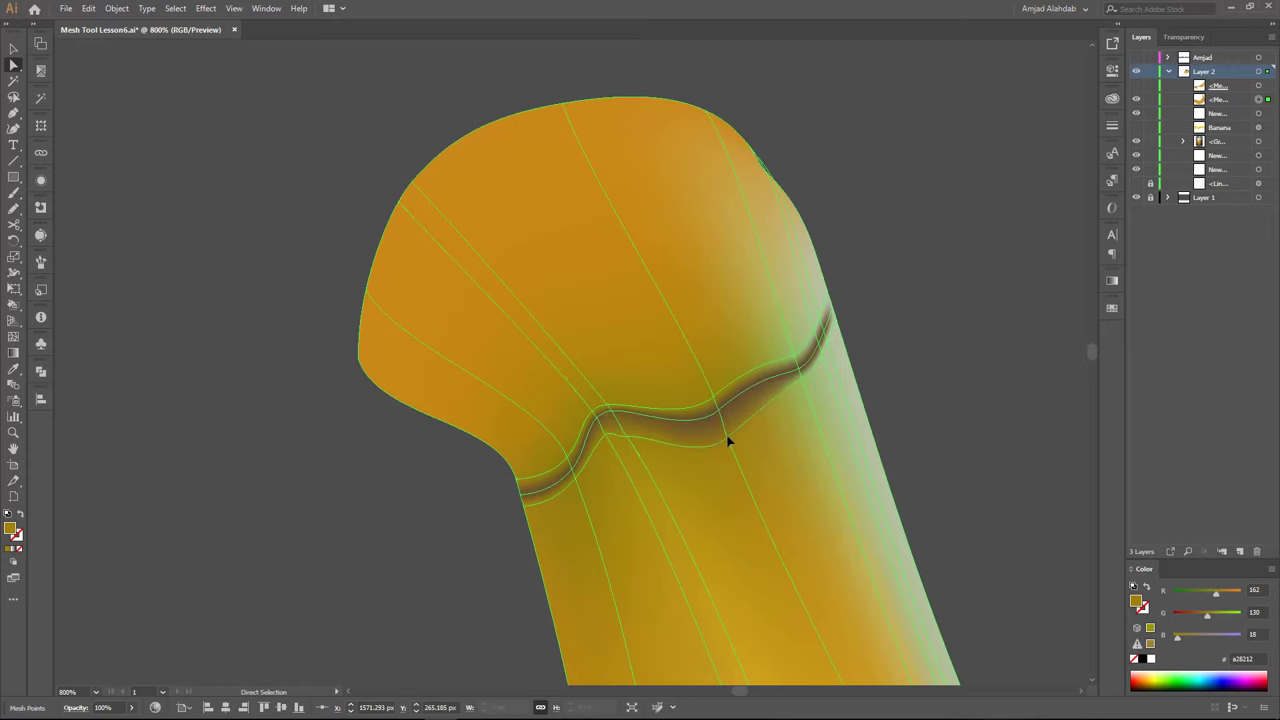
{"action": "left_click", "coordinate": [826, 354]}
{"action": "key", "text": "ctrl+shift+a"}
{"action": "key", "text": "v"}
{"action": "left_click", "coordinate": [657, 421]}
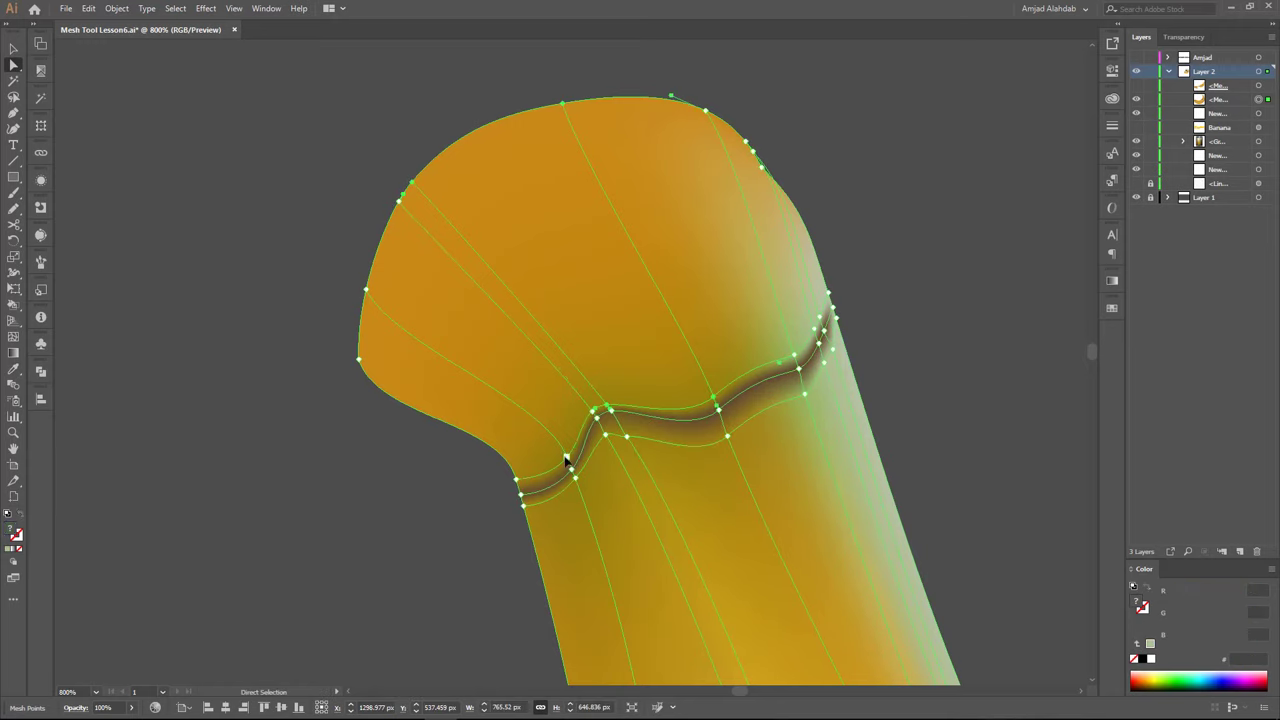
{"action": "key", "text": "ctrl+minus"}
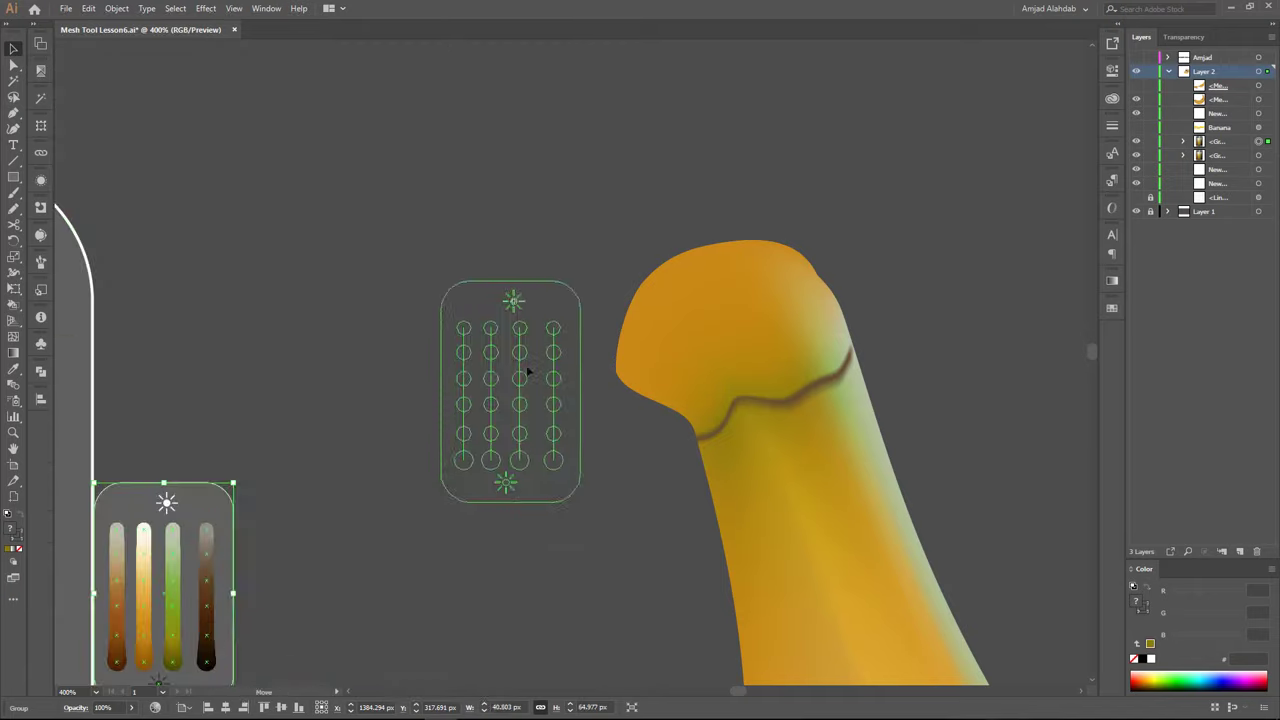
Darken the left side and top of the stem tip with sampled brown
{"action": "key", "text": "i"}
{"action": "left_click", "coordinate": [429, 420]}
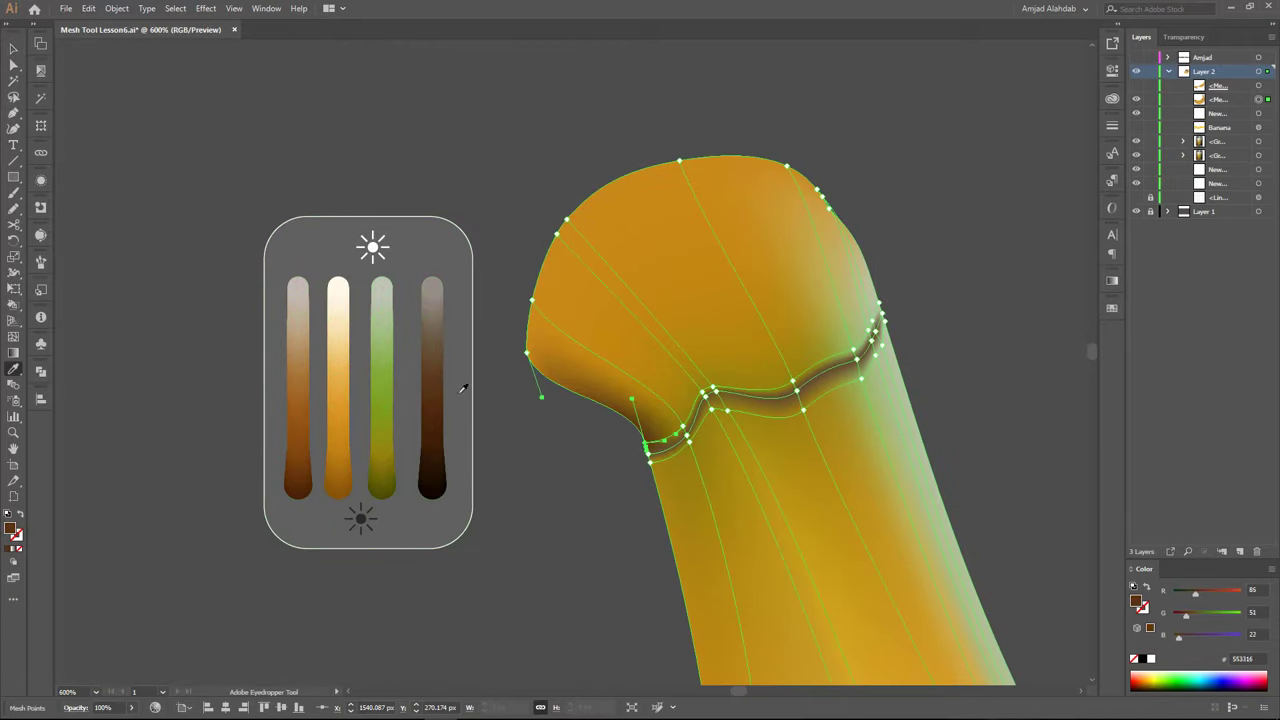
{"action": "left_click", "coordinate": [436, 360]}
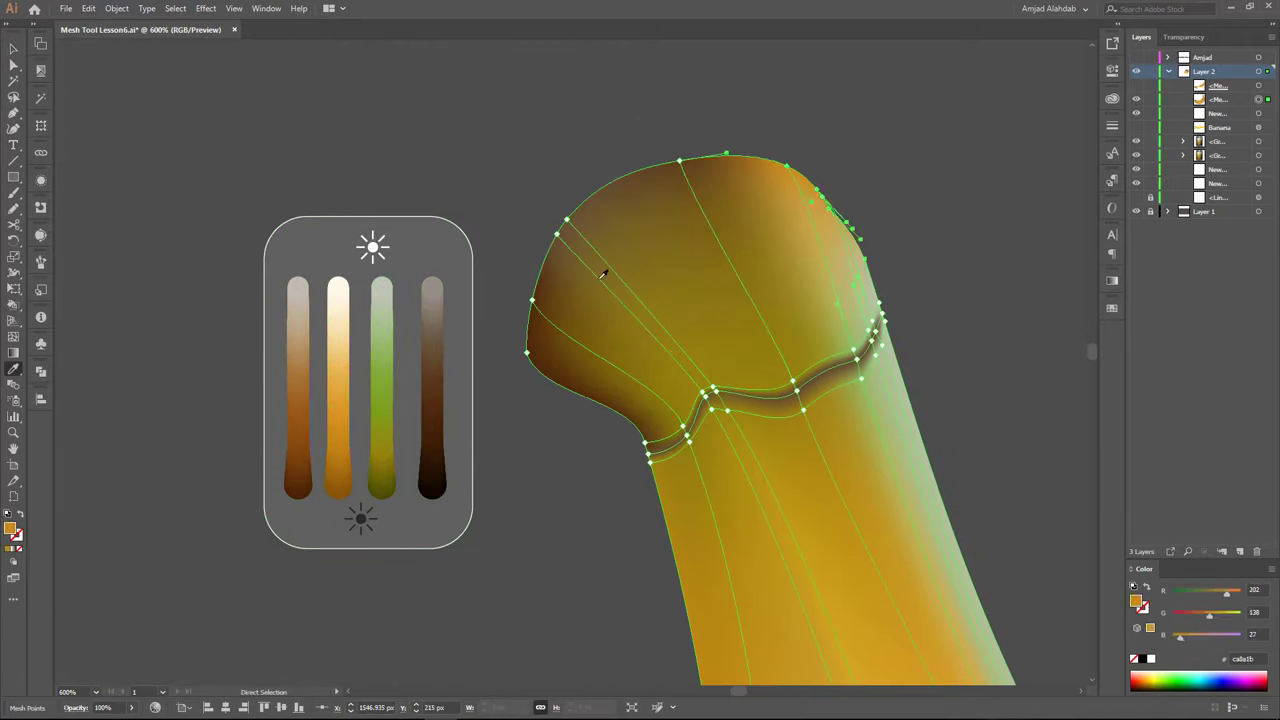
{"action": "key", "text": "ctrl+shift+a"}
Add a mesh point across the stem tip and colour a tip point dark brown
{"action": "key", "text": "u"}
{"action": "left_click", "coordinate": [689, 298]}
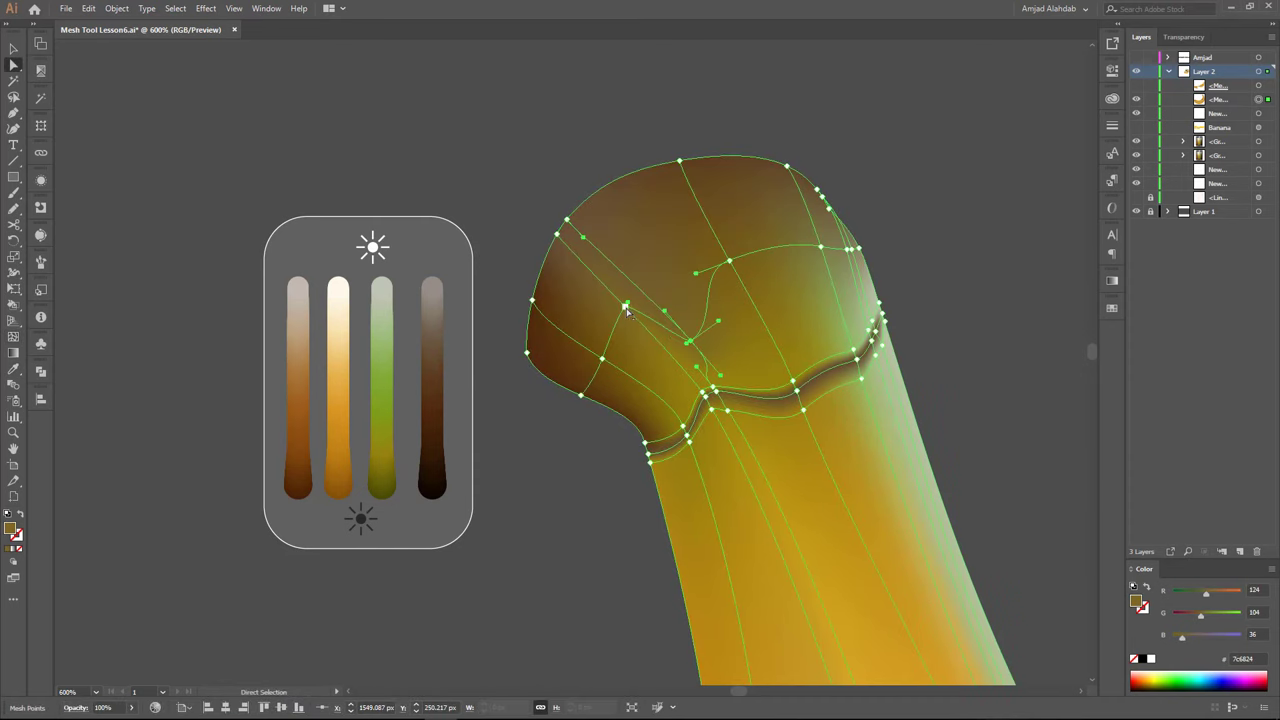
{"action": "left_click_drag", "start_coordinate": [700, 290], "coordinate": [706, 350]}
{"action": "key", "text": "a"}
{"action": "key", "text": "a"}
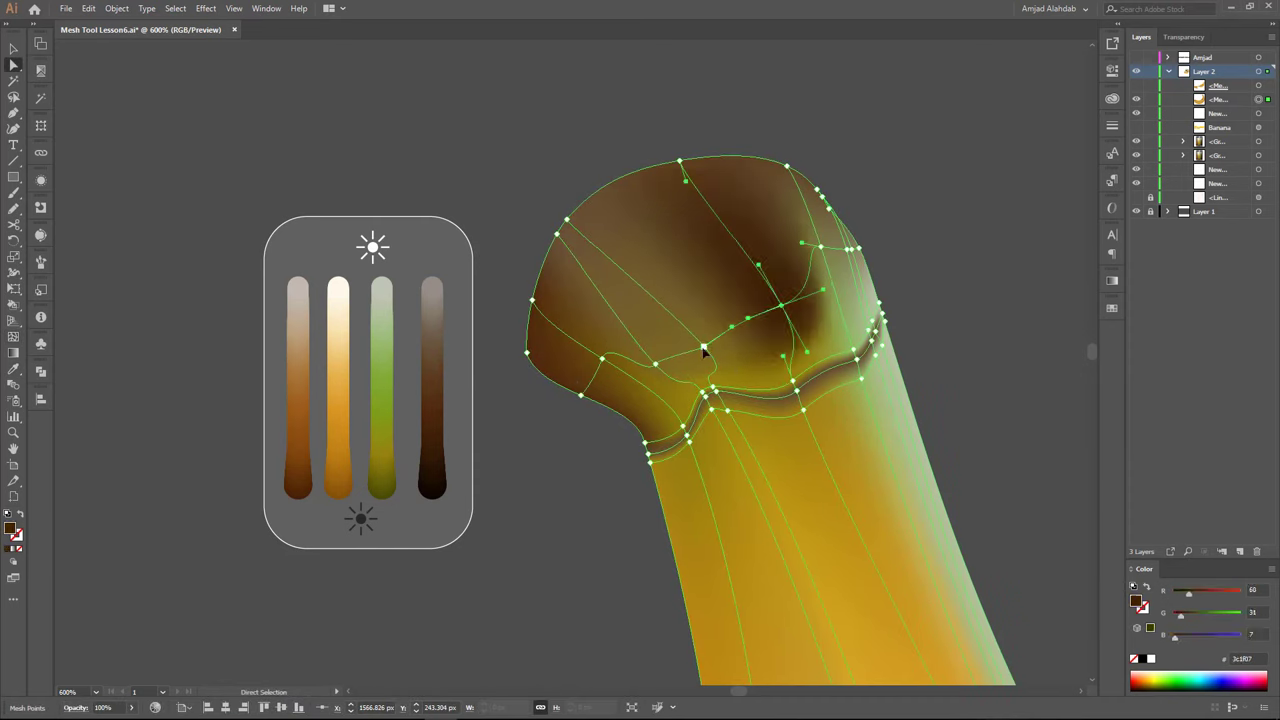
{"action": "left_click", "coordinate": [602, 358]}
{"action": "key", "text": "i"}
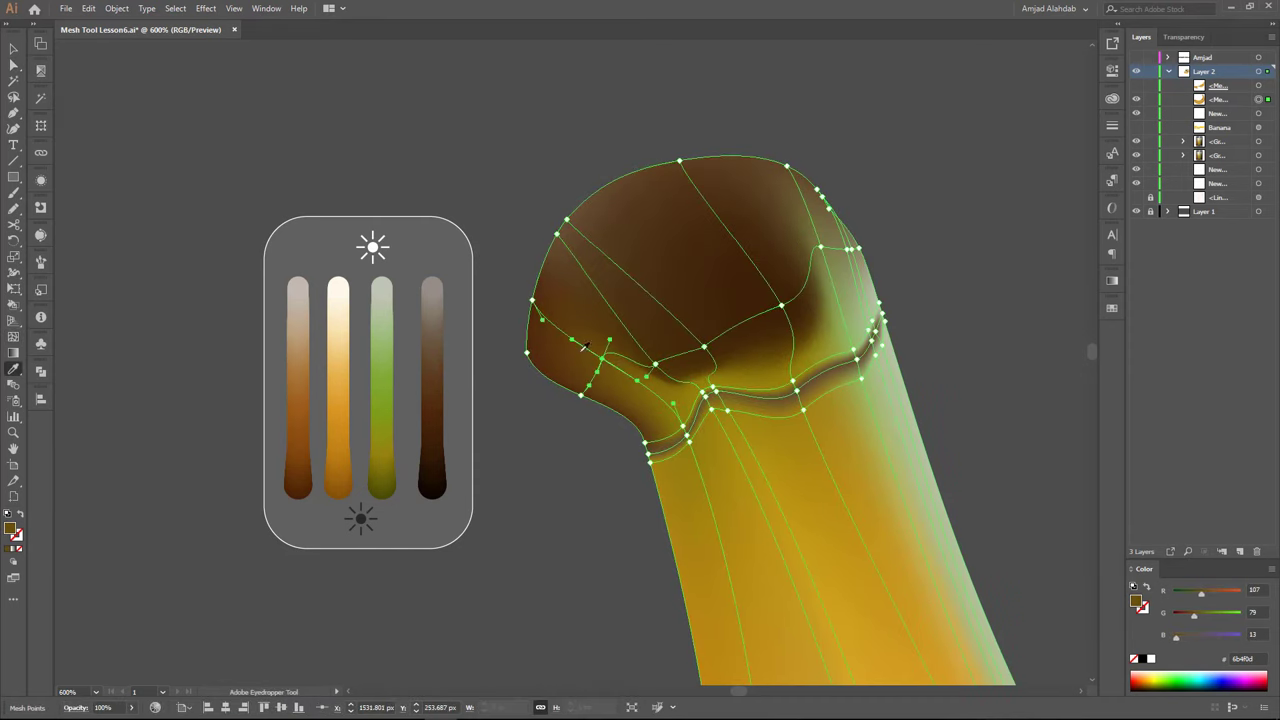
{"action": "left_click", "coordinate": [666, 378]}
Colour more tip points very dark brown and olive near the ring
{"action": "left_click", "coordinate": [706, 392]}
{"action": "key", "text": "i"}
{"action": "left_click", "coordinate": [437, 450]}
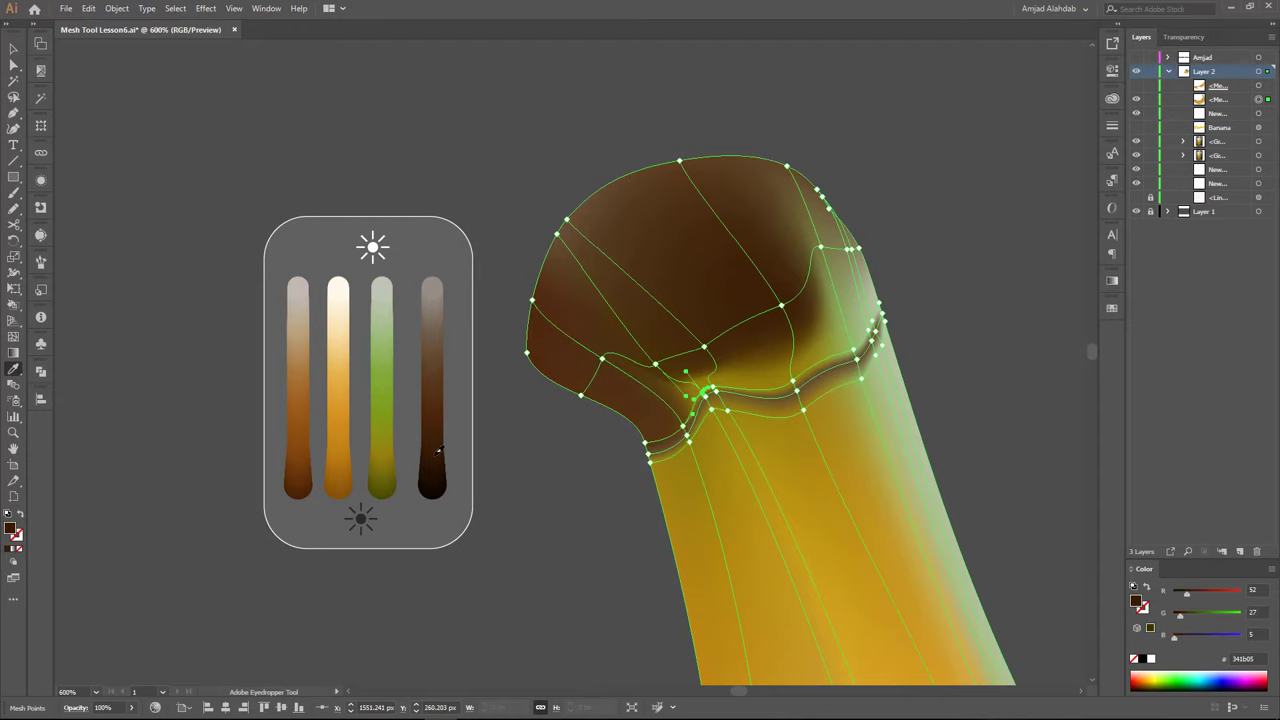
{"action": "left_click", "coordinate": [793, 385]}
{"action": "key", "text": "i"}
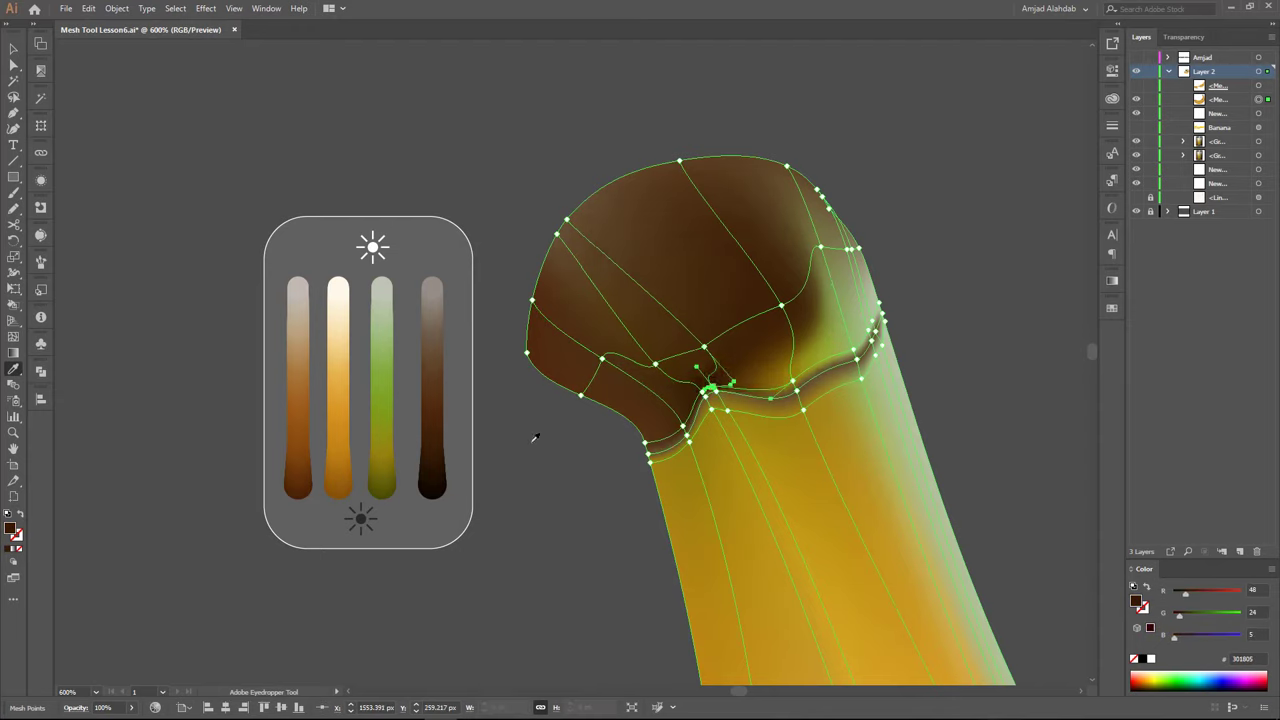
{"action": "left_click", "coordinate": [381, 462]}
{"action": "left_click", "coordinate": [445, 452]}
{"action": "key", "text": "a"}
{"action": "left_click", "coordinate": [612, 316]}
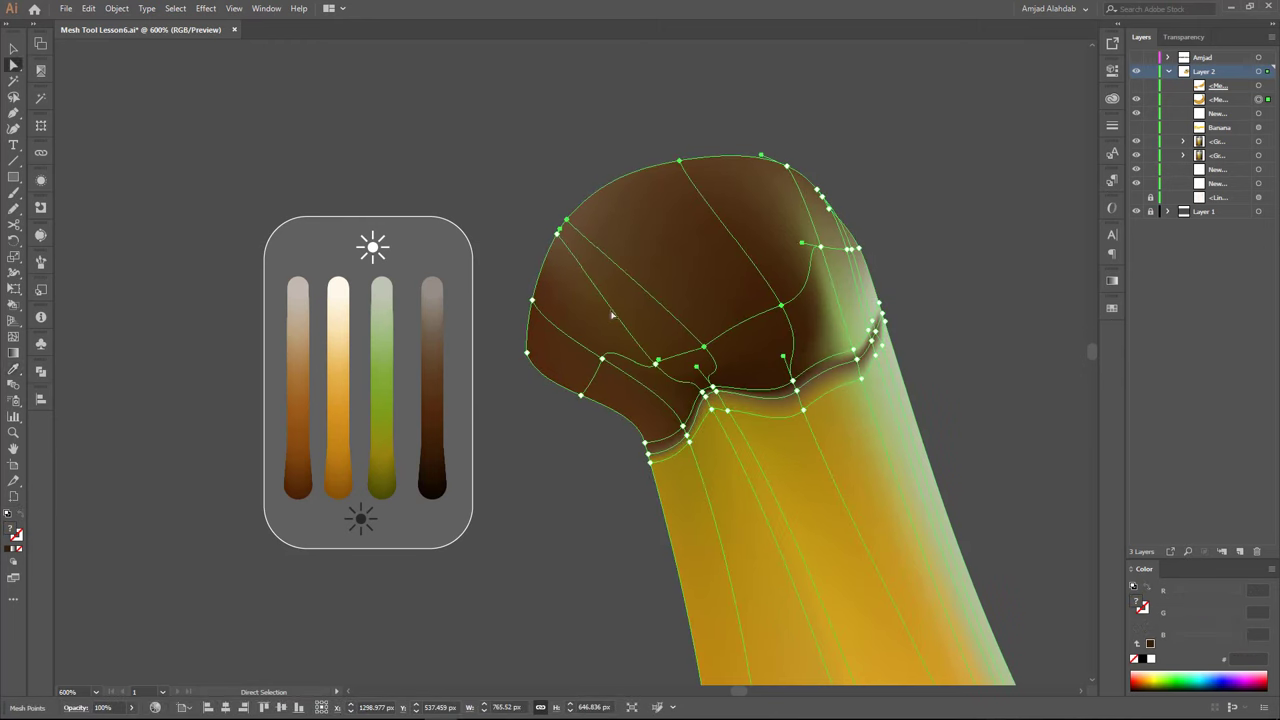
Add highlight mesh points on the brown tip and colour them cream
{"action": "left_click", "coordinate": [639, 283]}
{"action": "key", "text": "i"}
{"action": "left_click", "coordinate": [300, 377]}
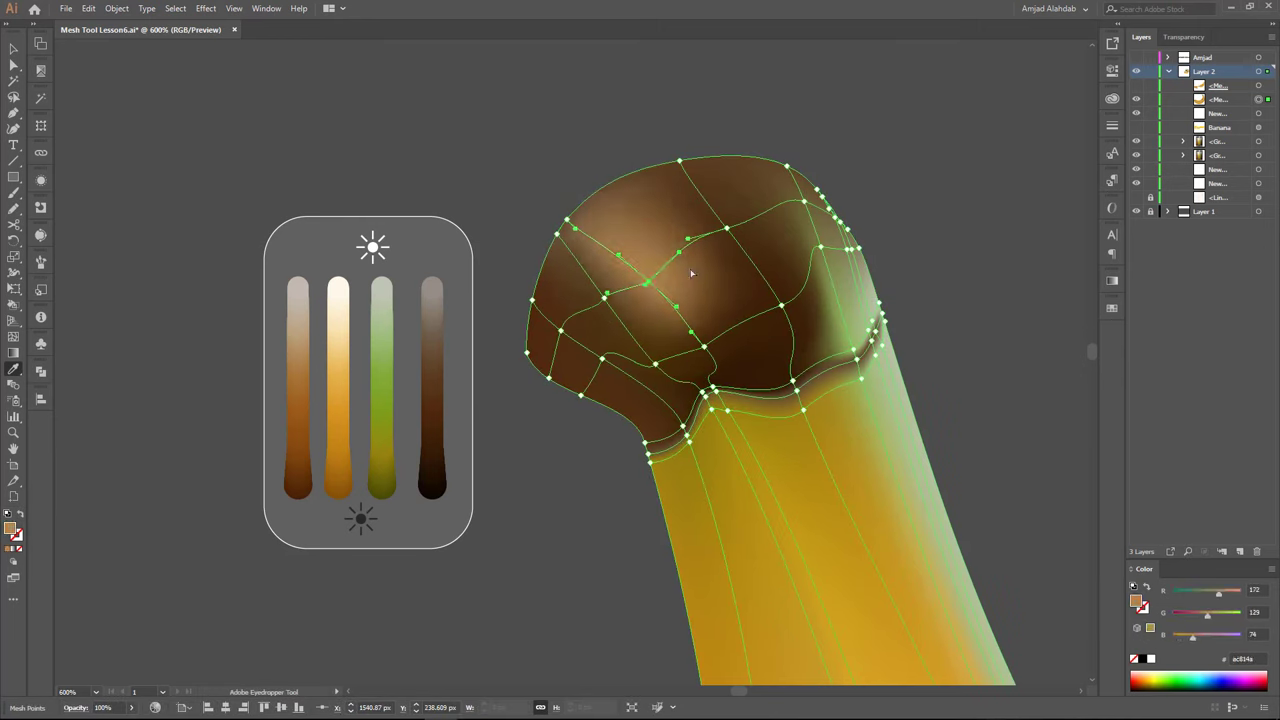
{"action": "key", "text": "a"}
{"action": "left_click", "coordinate": [605, 296]}
{"action": "left_click", "coordinate": [610, 249]}
{"action": "key", "text": "i"}
{"action": "left_click", "coordinate": [330, 296]}
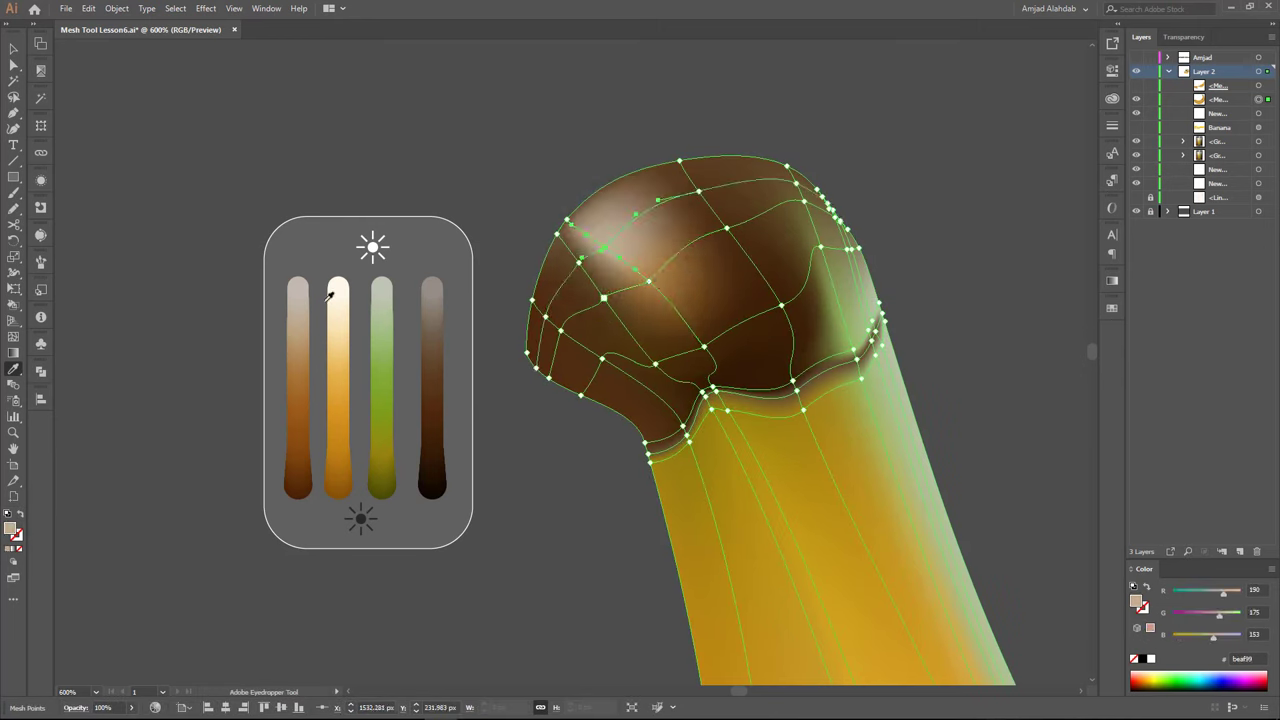
{"action": "left_click_drag", "start_coordinate": [642, 279], "coordinate": [568, 340]}
Add mesh points near the tip's top edge and colour them darker brown
{"action": "key", "text": "i"}
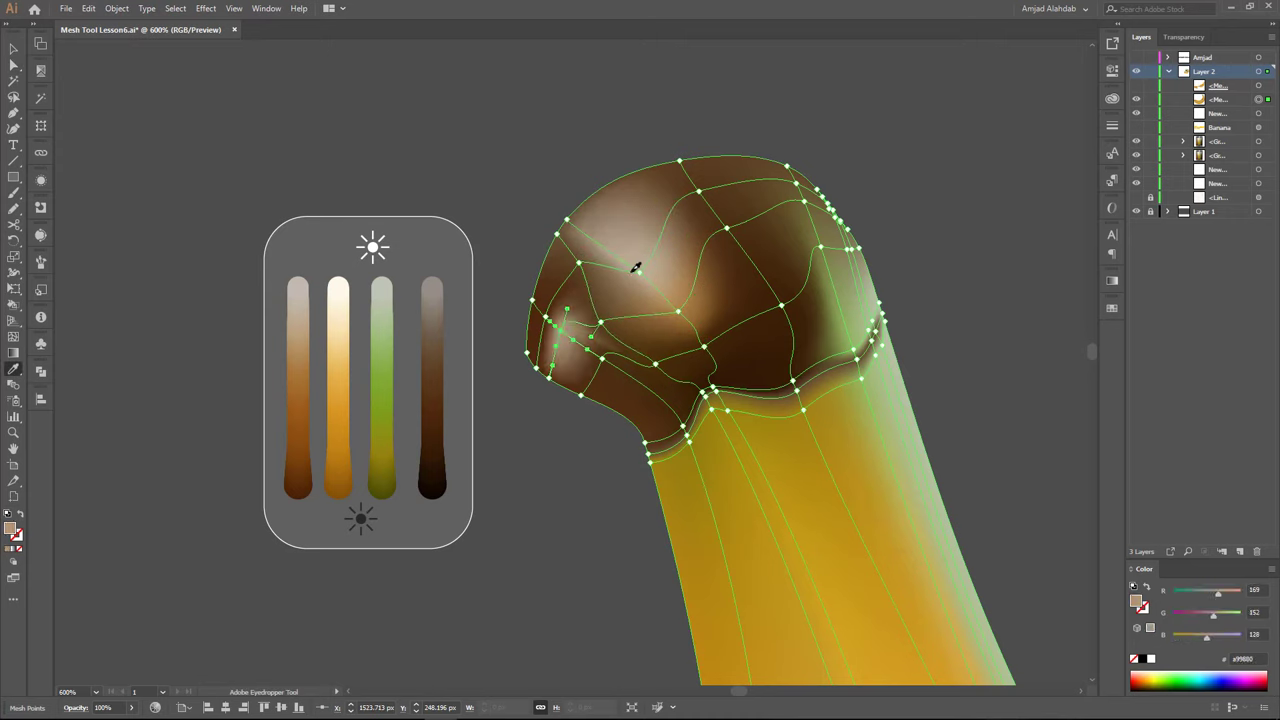
{"action": "left_click", "coordinate": [763, 267]}
{"action": "key", "text": "a"}
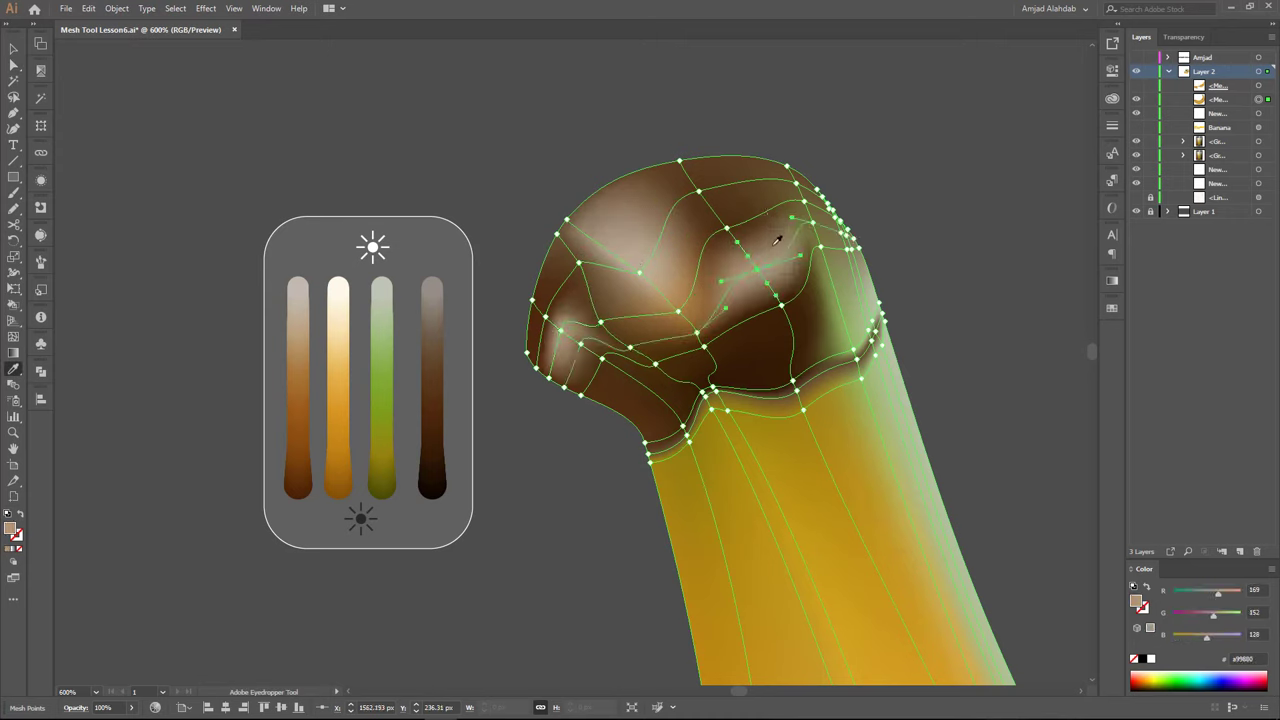
{"action": "left_click", "coordinate": [776, 240]}
{"action": "key", "text": "u"}
{"action": "left_click", "coordinate": [639, 271]}
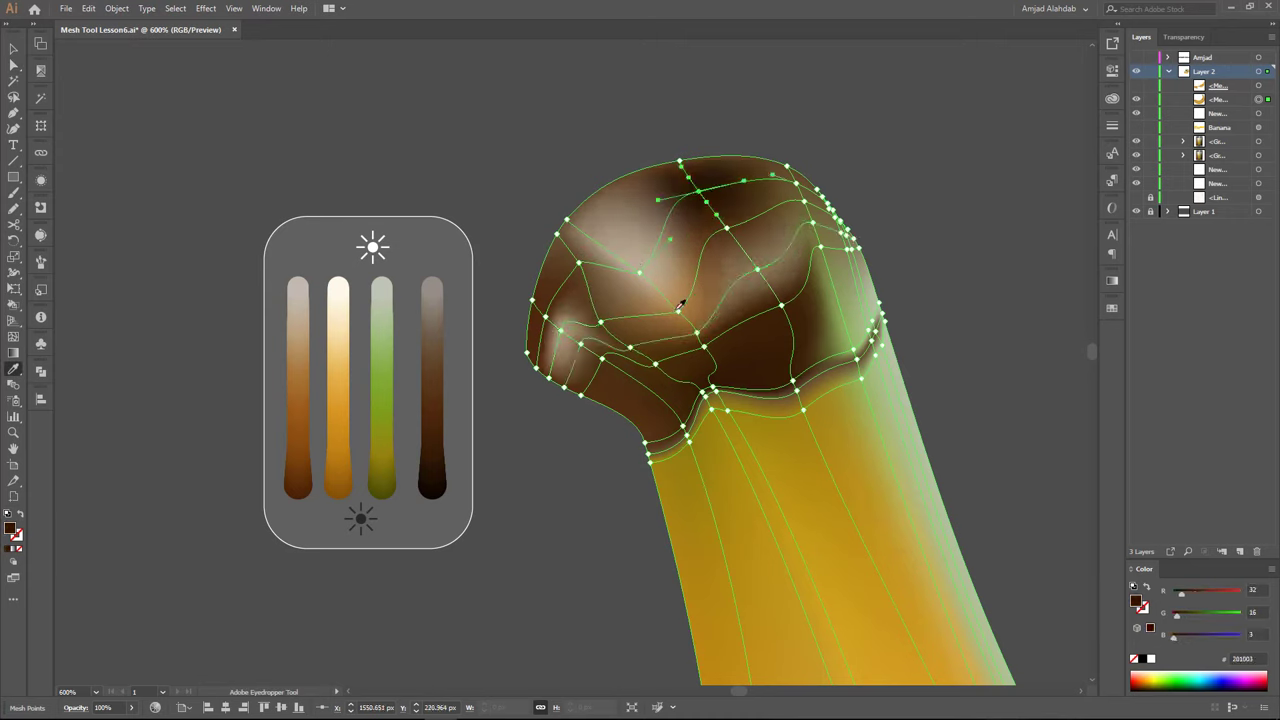
{"action": "key", "text": "i"}
{"action": "left_click", "coordinate": [440, 463]}
{"action": "key", "text": "ctrl+minus"}
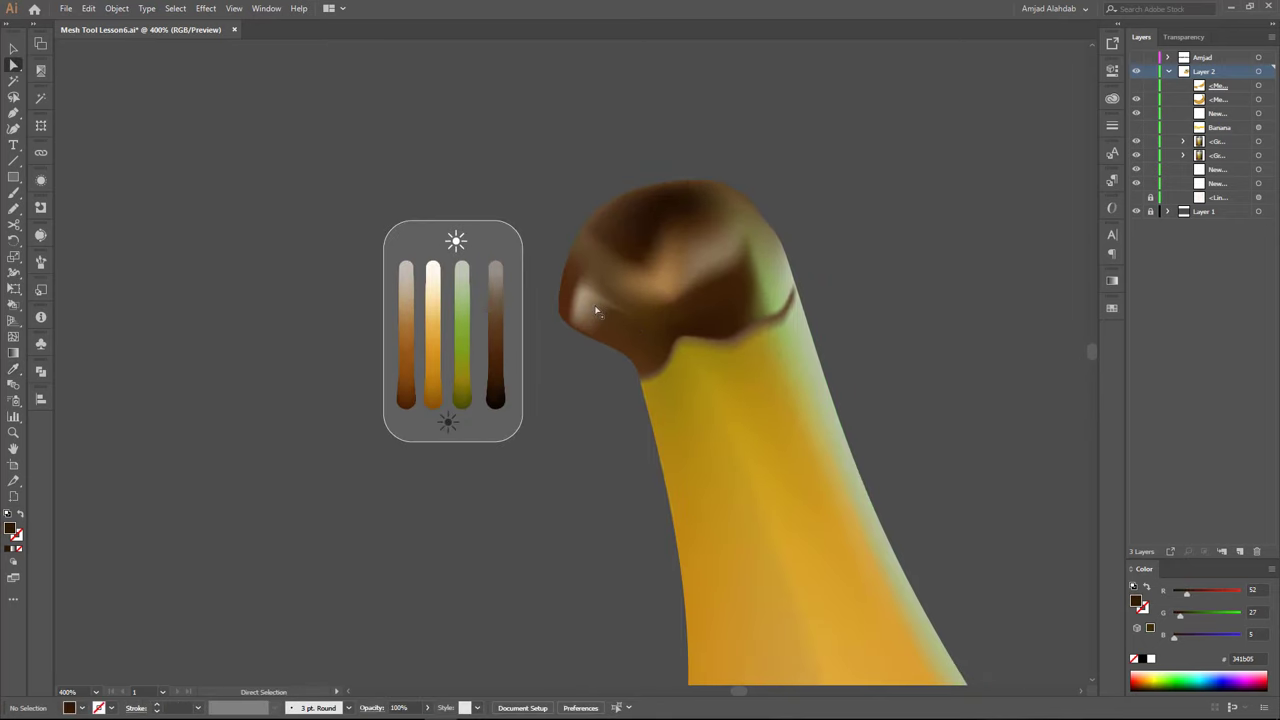
Recolour a couple of the brown tip's mesh points with a mid brown
{"action": "key", "text": "a"}
{"action": "left_click", "coordinate": [567, 285]}
{"action": "left_click", "coordinate": [607, 313]}
{"action": "key", "text": "i"}
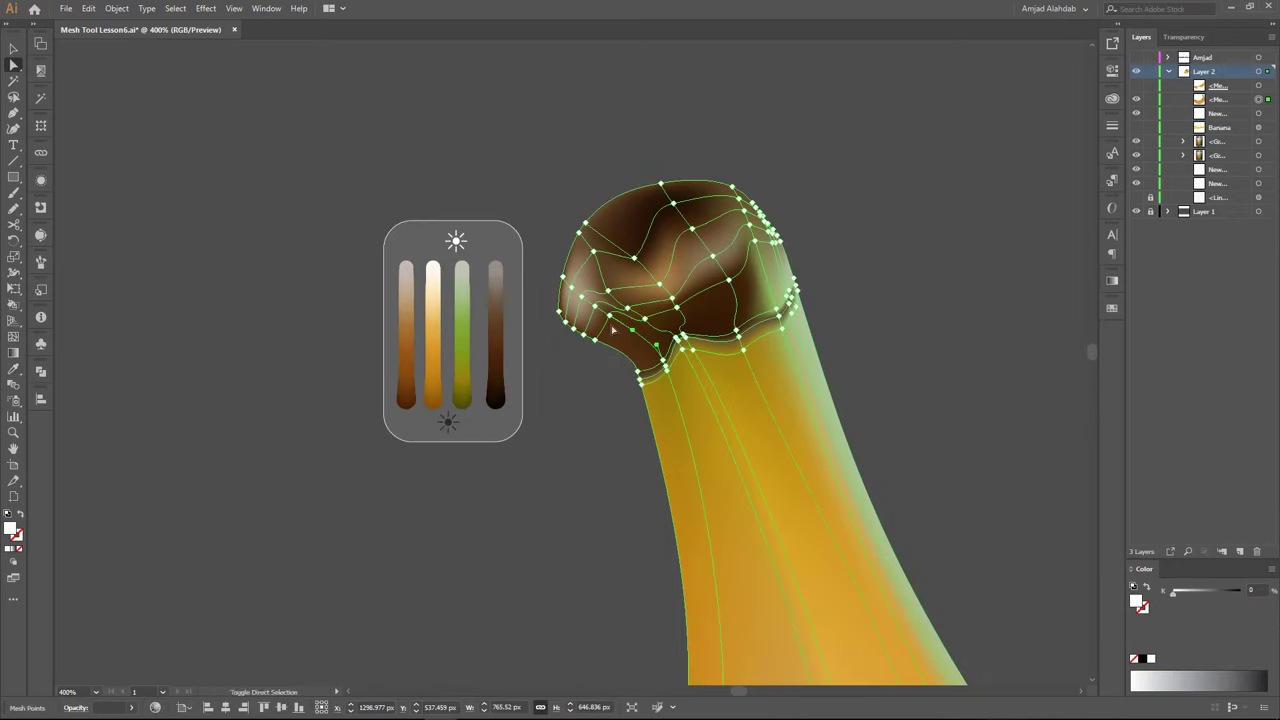
{"action": "left_click", "coordinate": [598, 302]}
{"action": "key", "text": "a"}
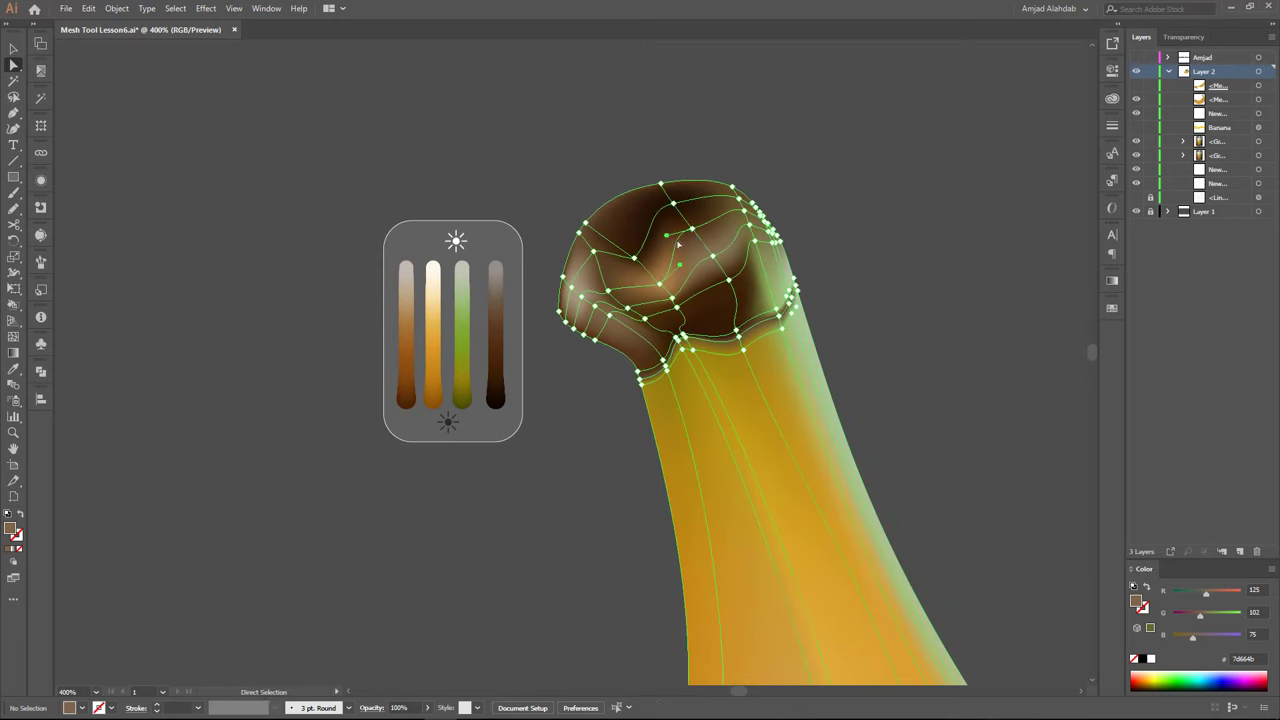
{"action": "left_click", "coordinate": [705, 248]}
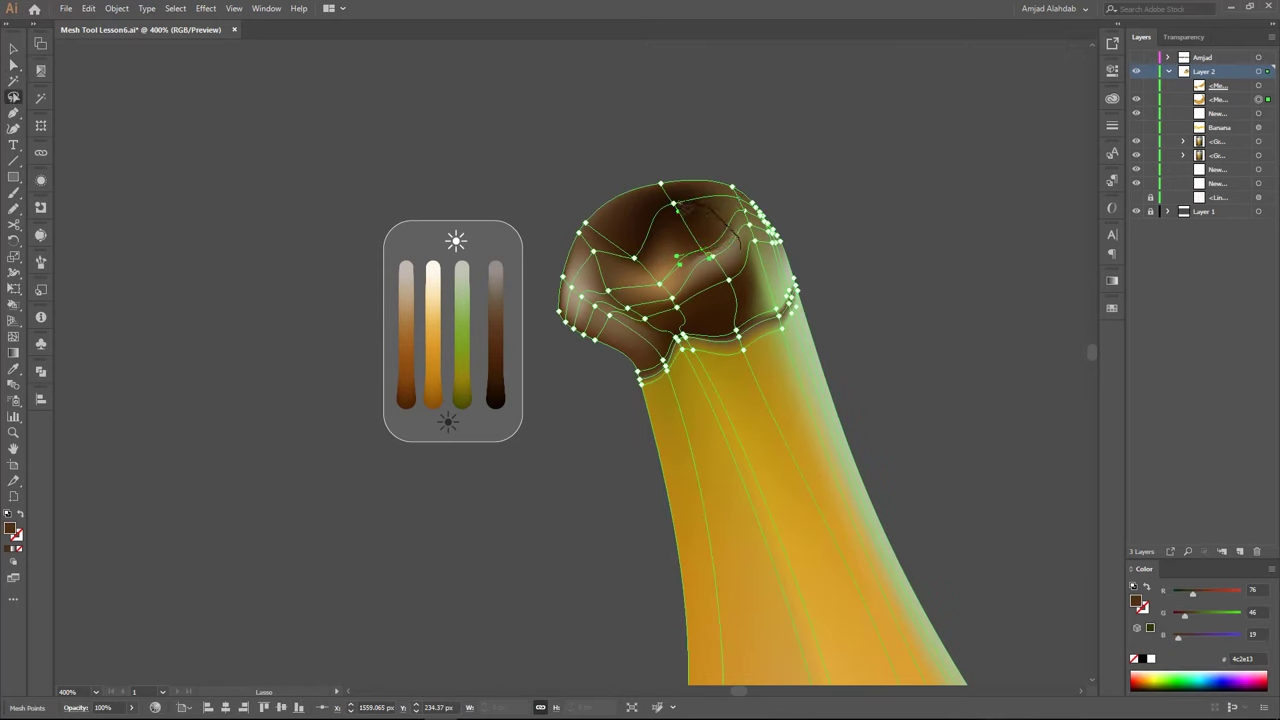
Lasso the tip's mesh points and crinkle them with the Wrinkle Tool
{"action": "left_click_drag", "start_coordinate": [761, 256], "coordinate": [655, 245]}
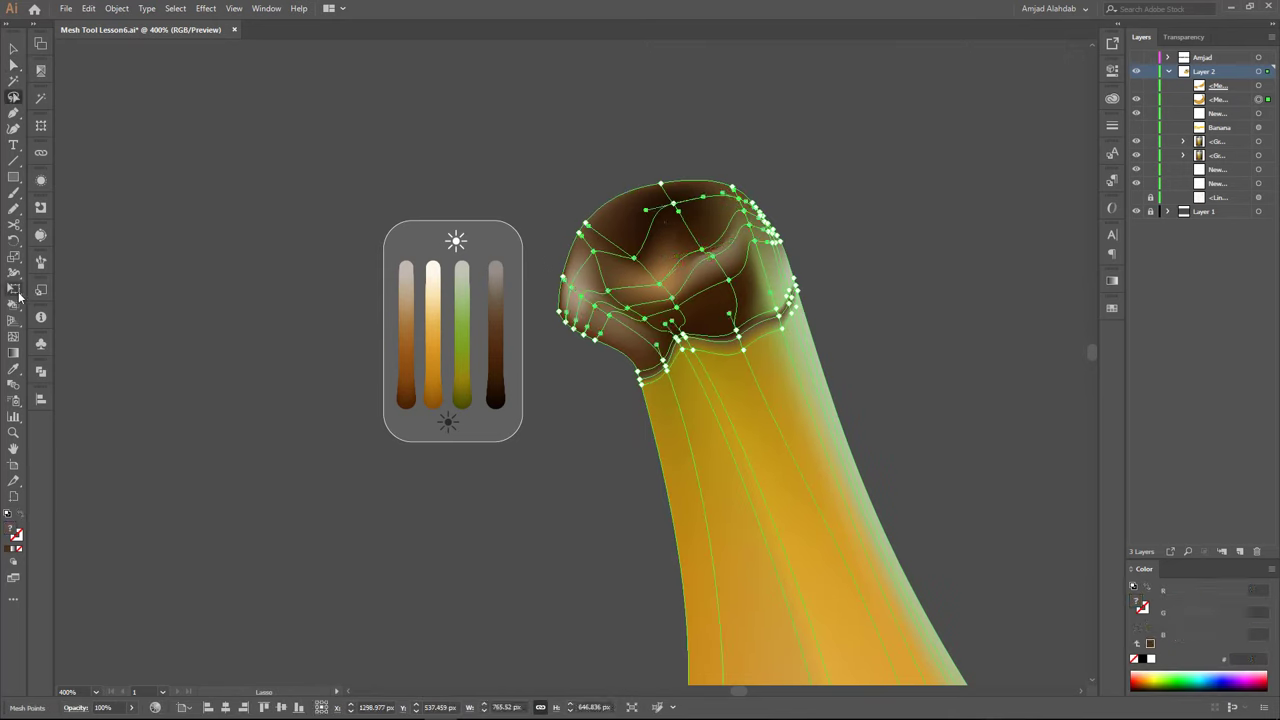
{"action": "left_click_drag", "start_coordinate": [15, 276], "coordinate": [61, 369]}
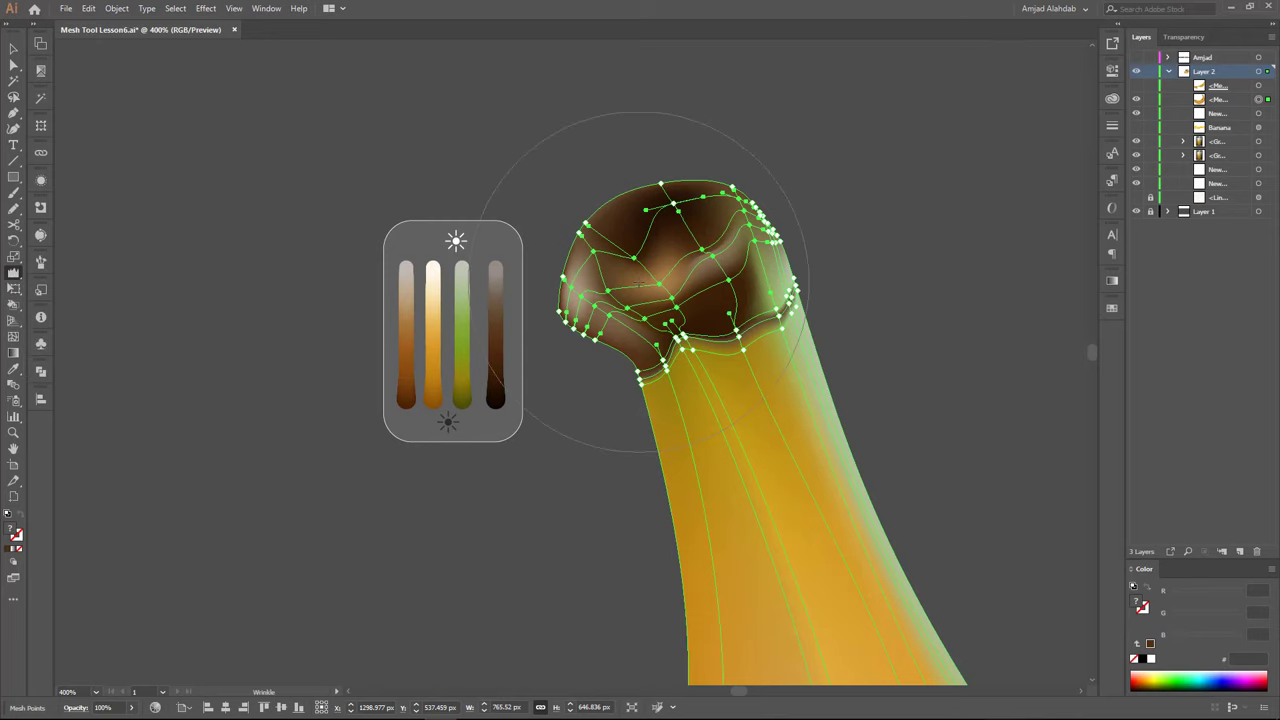
{"action": "left_click", "coordinate": [652, 280]}
{"action": "left_click", "coordinate": [655, 268]}
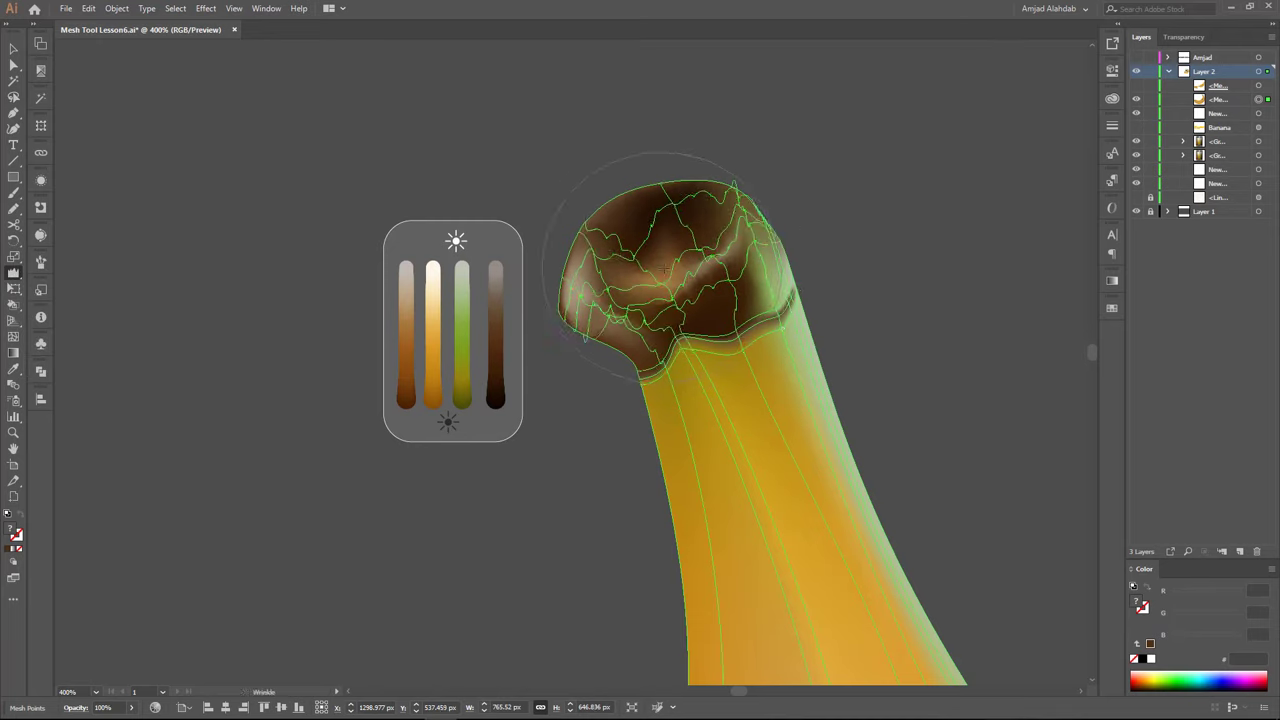
{"action": "left_click", "coordinate": [665, 255]}
{"action": "key", "text": "a"}
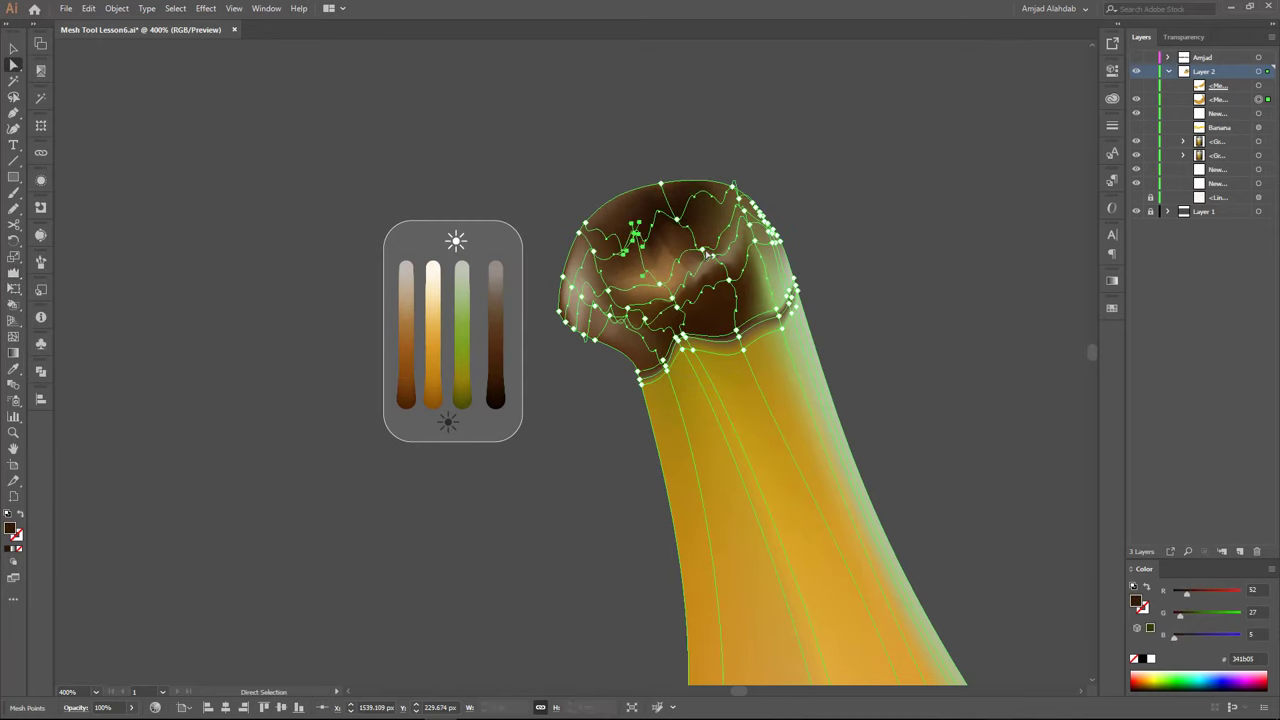
{"action": "left_click", "coordinate": [760, 255]}
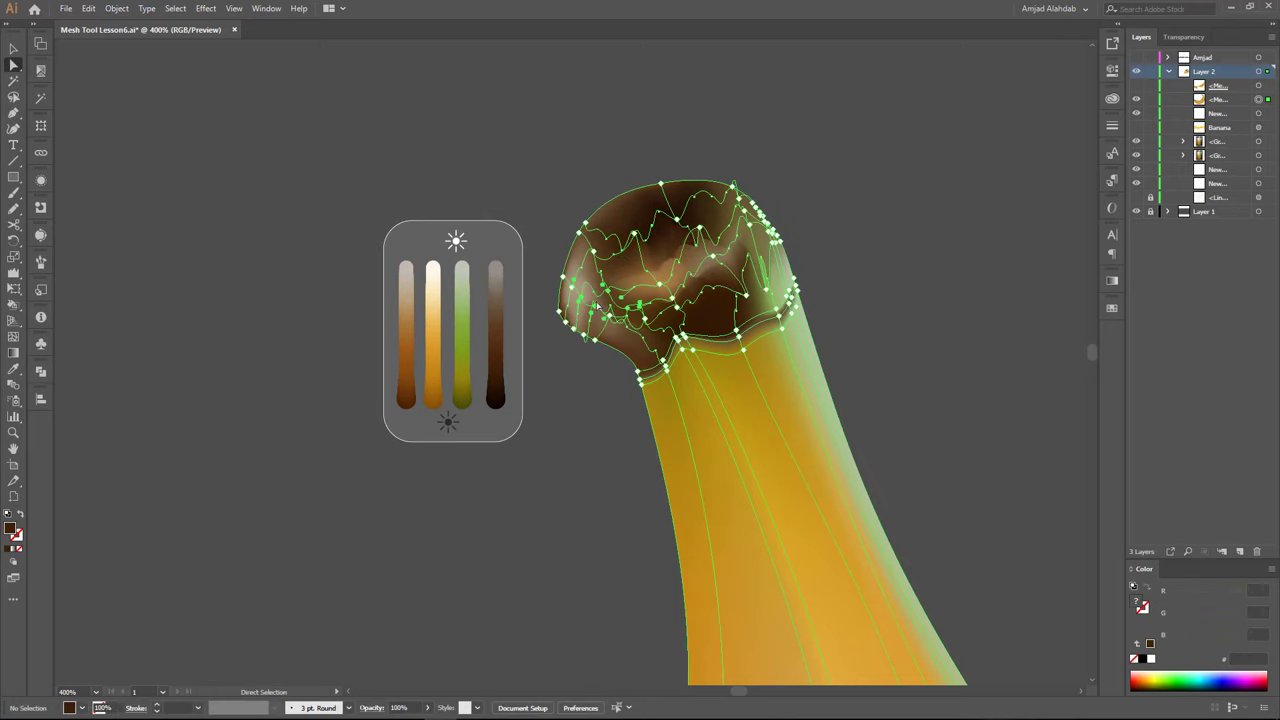
Reselect the banana mesh and sample a colour onto a mesh point on the tip
{"action": "left_click", "coordinate": [603, 321]}
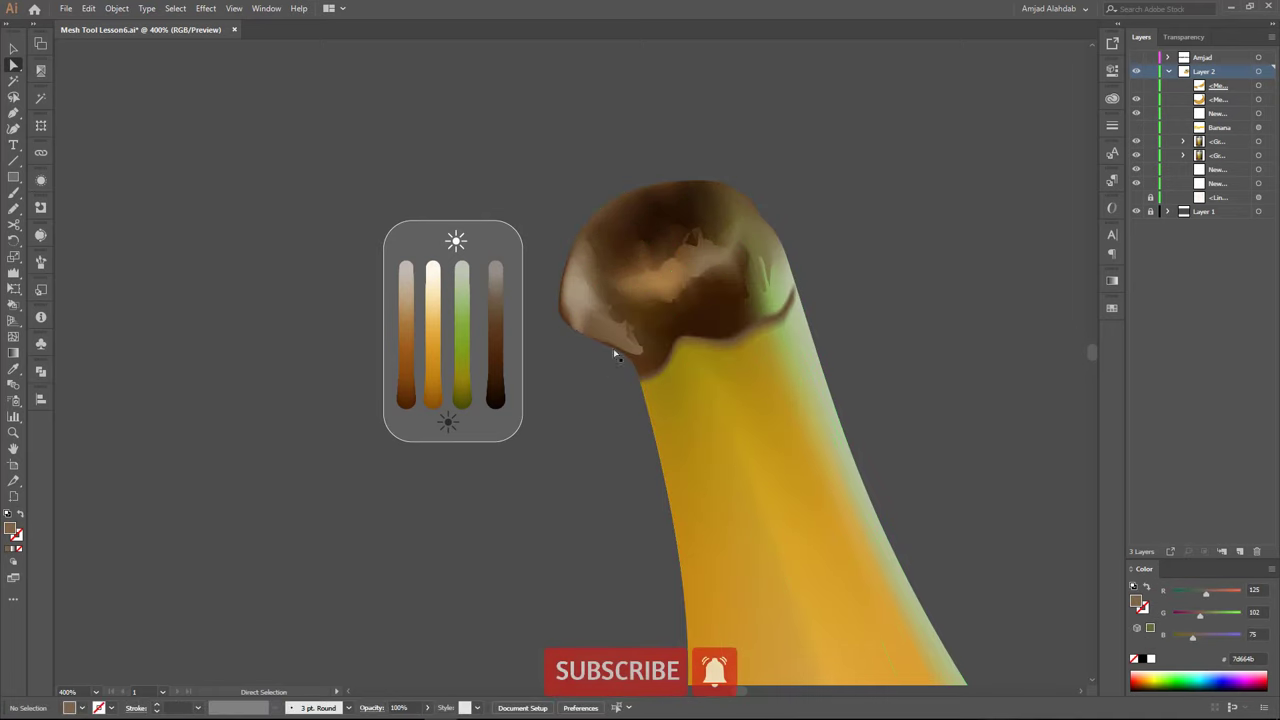
{"action": "left_click", "coordinate": [608, 349]}
{"action": "key", "text": "ctrl+shift+a"}
{"action": "left_click", "coordinate": [685, 293]}
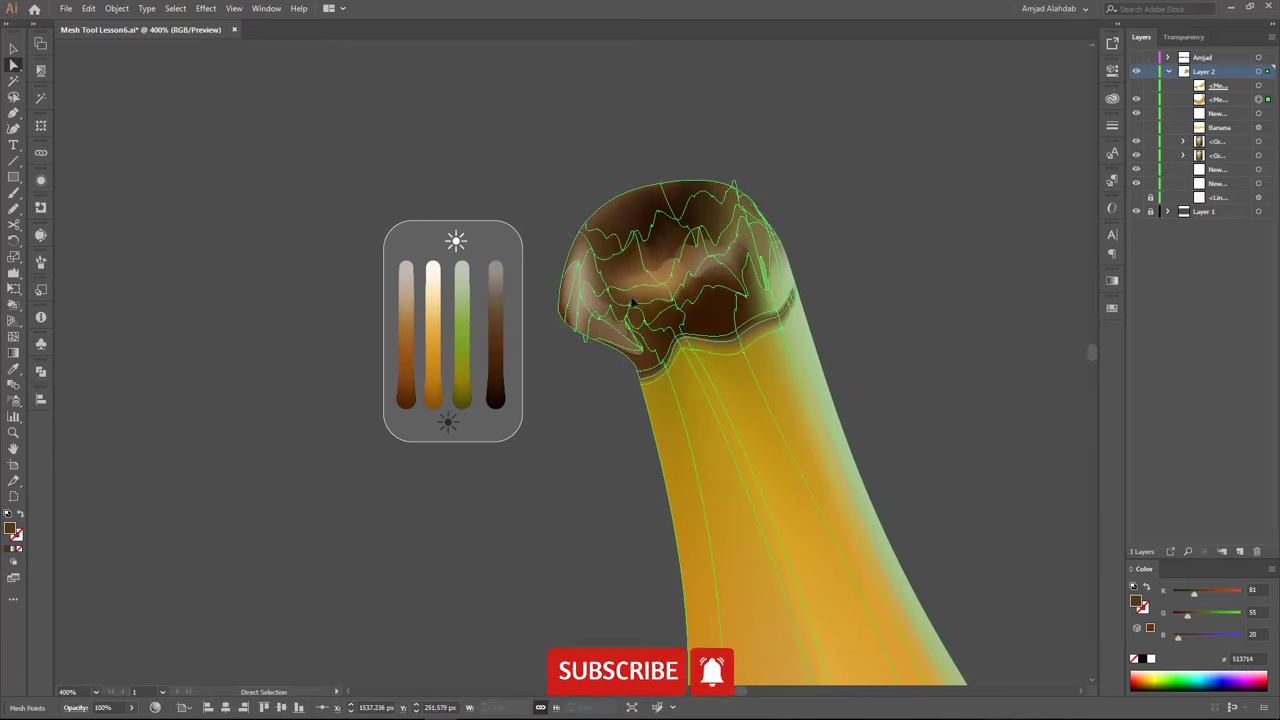
{"action": "key", "text": "i"}
{"action": "left_click", "coordinate": [418, 303]}
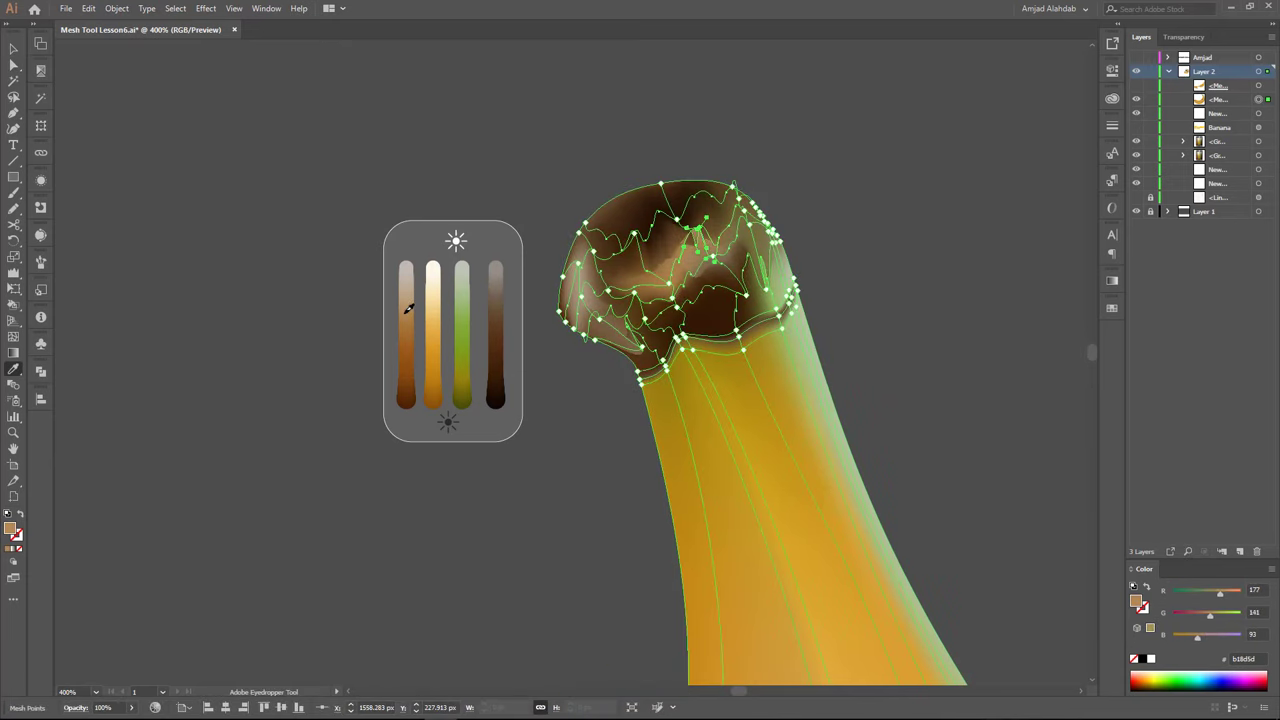
{"action": "key", "text": "ctrl+shift+a"}
Tint a neck mesh point olive green and preview it
{"action": "key", "text": "ctrl+minus"}
{"action": "key", "text": "ctrl+minus"}
{"action": "key", "text": "ctrl+minus"}
{"action": "key", "text": "ctrl+plus"}
{"action": "key", "text": "ctrl+plus"}
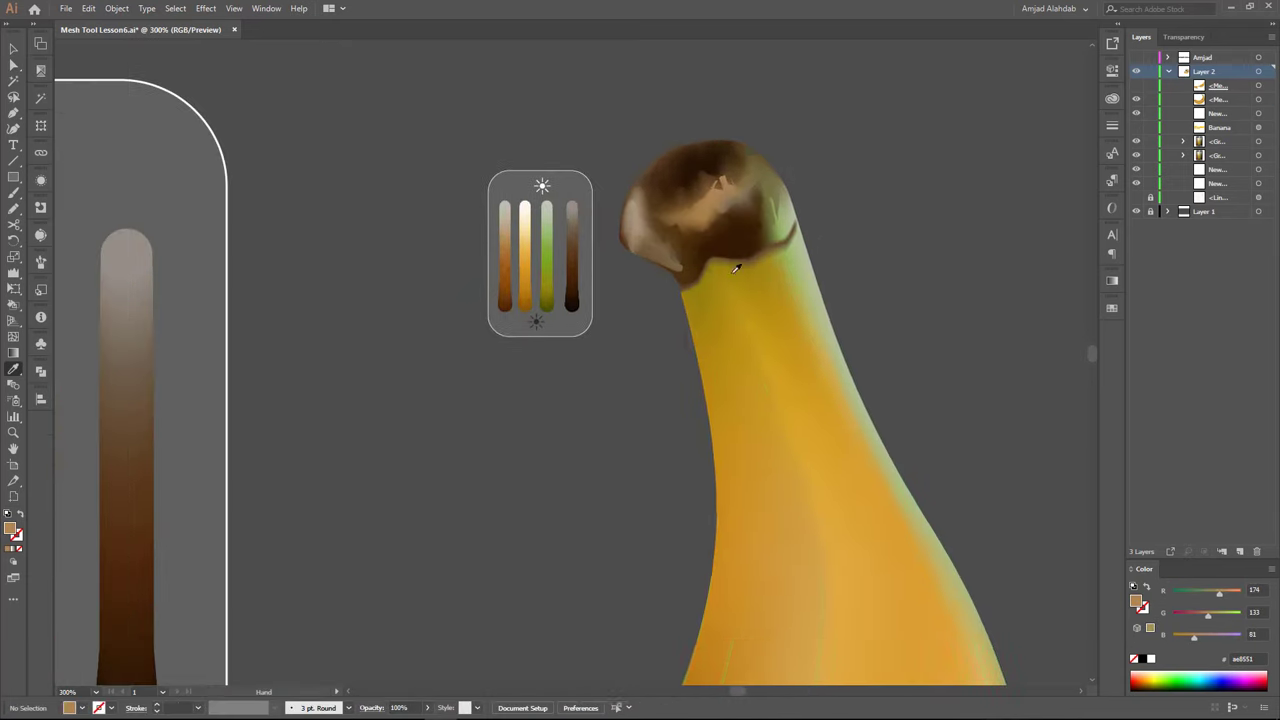
{"action": "left_click", "coordinate": [720, 260], "text": "ctrl"}
{"action": "key", "text": "ctrl+plus"}
{"action": "left_click", "coordinate": [496, 285]}
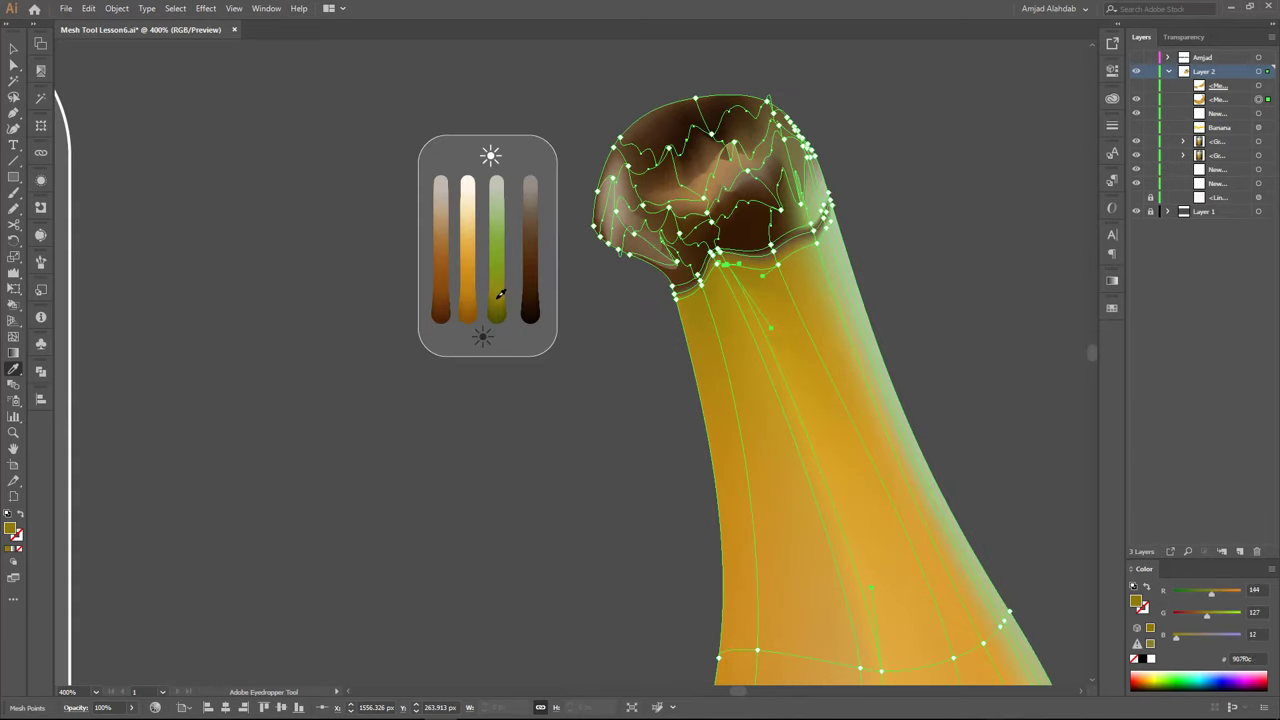
{"action": "key", "text": "ctrl+shift+a"}
Recolour a mesh point lower on the neck from the swatch
{"action": "key", "text": "a"}
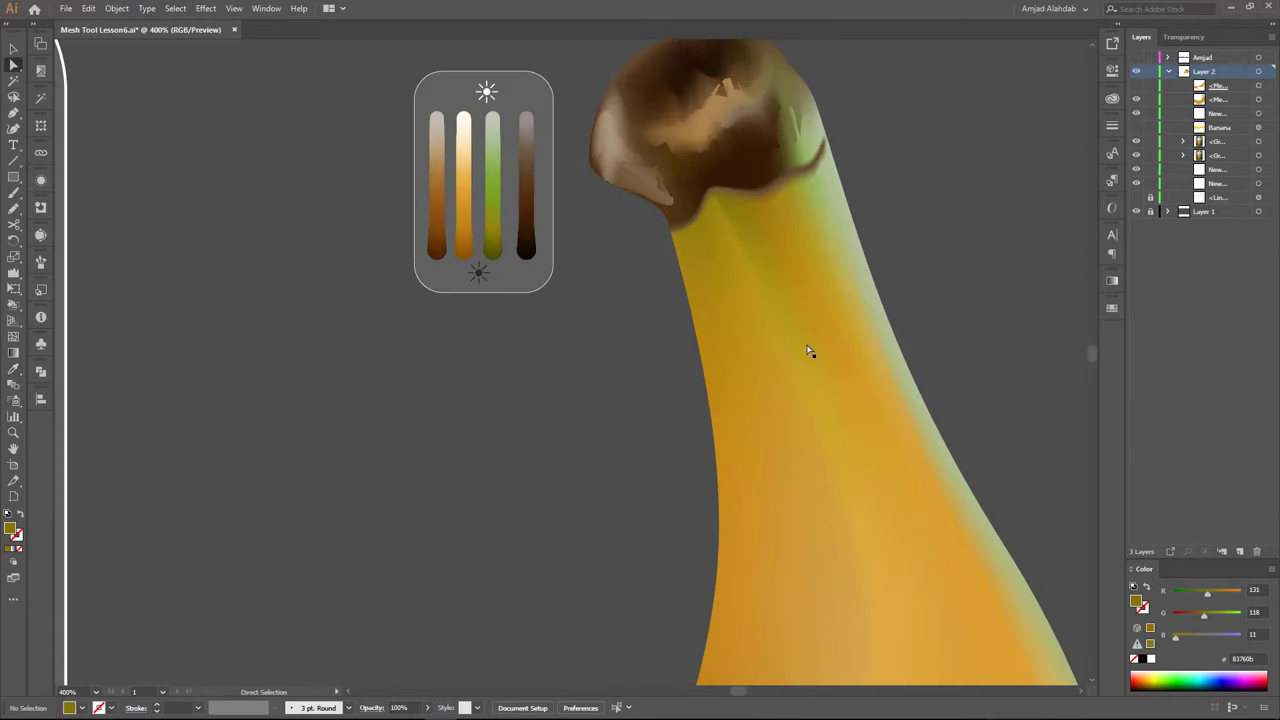
{"action": "left_click", "coordinate": [878, 606]}
{"action": "key", "text": "i"}
{"action": "left_click", "coordinate": [778, 255]}
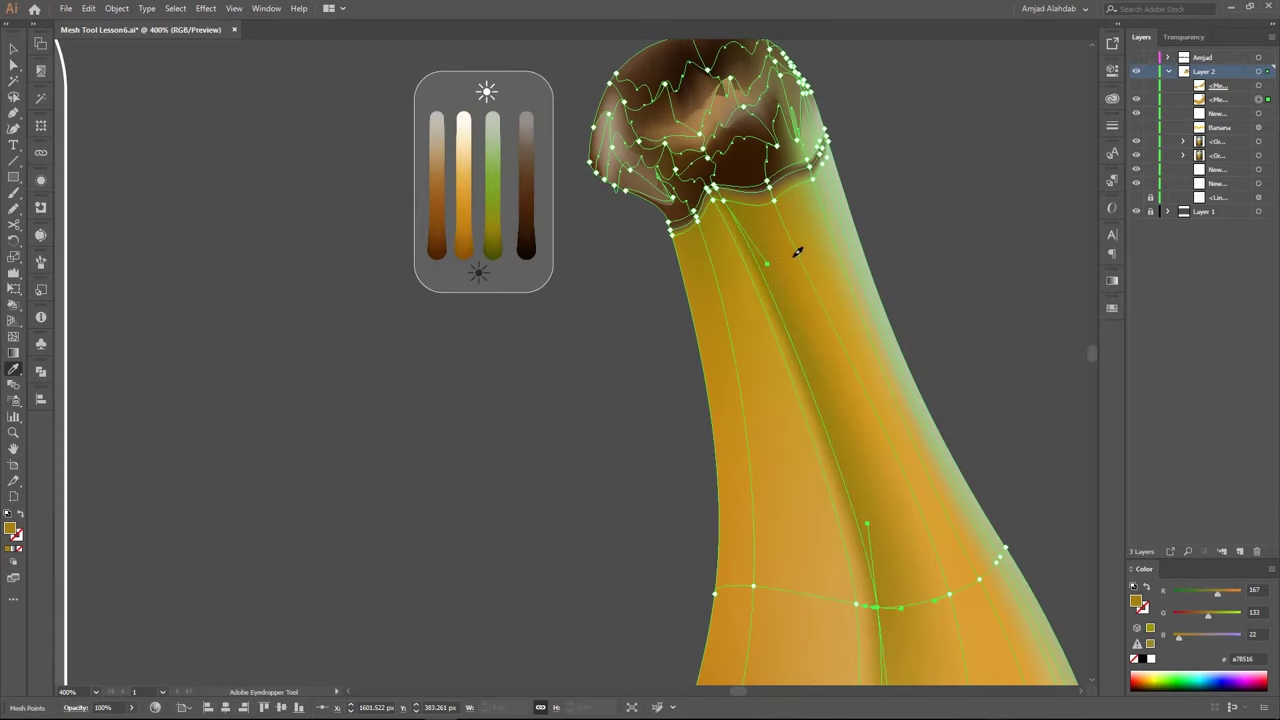
{"action": "key", "text": "ctrl+minus"}
{"action": "key", "text": "a"}
{"action": "key", "text": "ctrl+shift+a"}
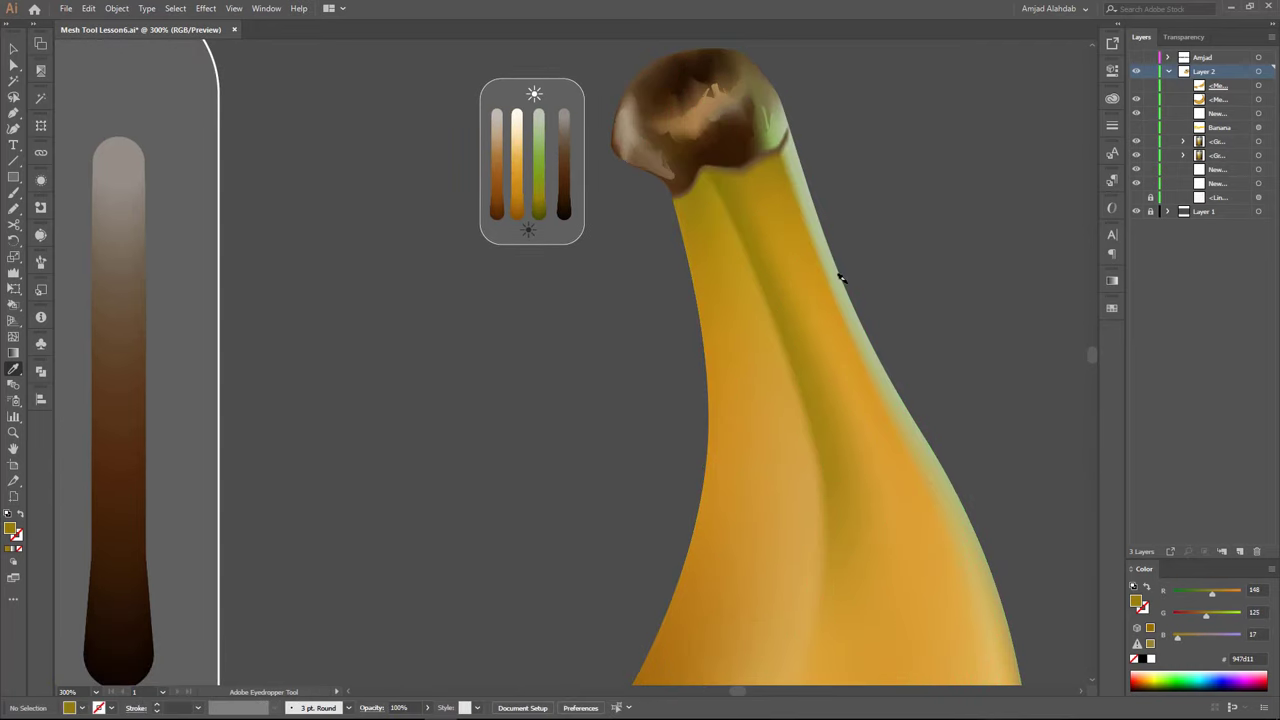
Sample an olive tone and add a mesh line across the banana neck
{"action": "key", "text": "ctrl+minus"}
{"action": "key", "text": "a"}
{"action": "left_click", "coordinate": [773, 230]}
{"action": "key", "text": "i"}
{"action": "left_click", "coordinate": [783, 256]}
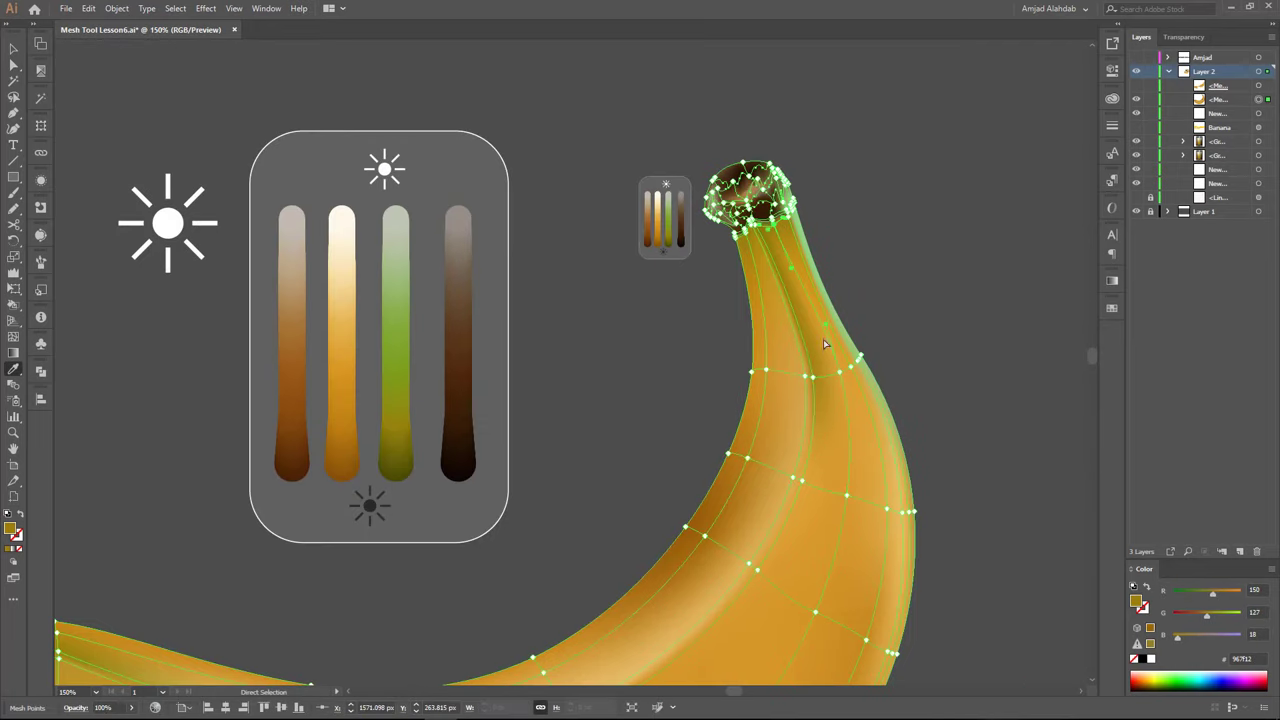
{"action": "left_click", "coordinate": [806, 288]}
{"action": "key", "text": "ctrl+shift+a"}
Brighten a neck mesh point with light orange from the tubes
{"action": "left_click_drag", "start_coordinate": [815, 293], "coordinate": [841, 186]}
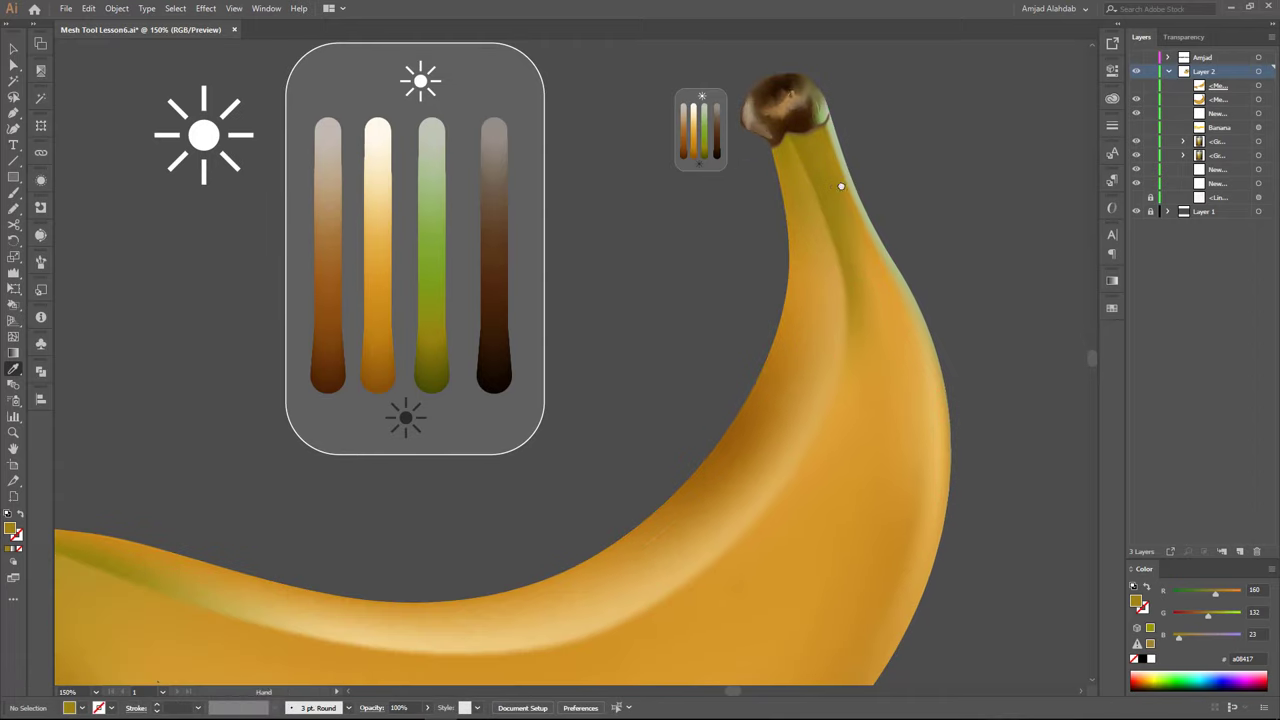
{"action": "left_click", "coordinate": [800, 217]}
{"action": "key", "text": "i"}
{"action": "left_click", "coordinate": [378, 233]}
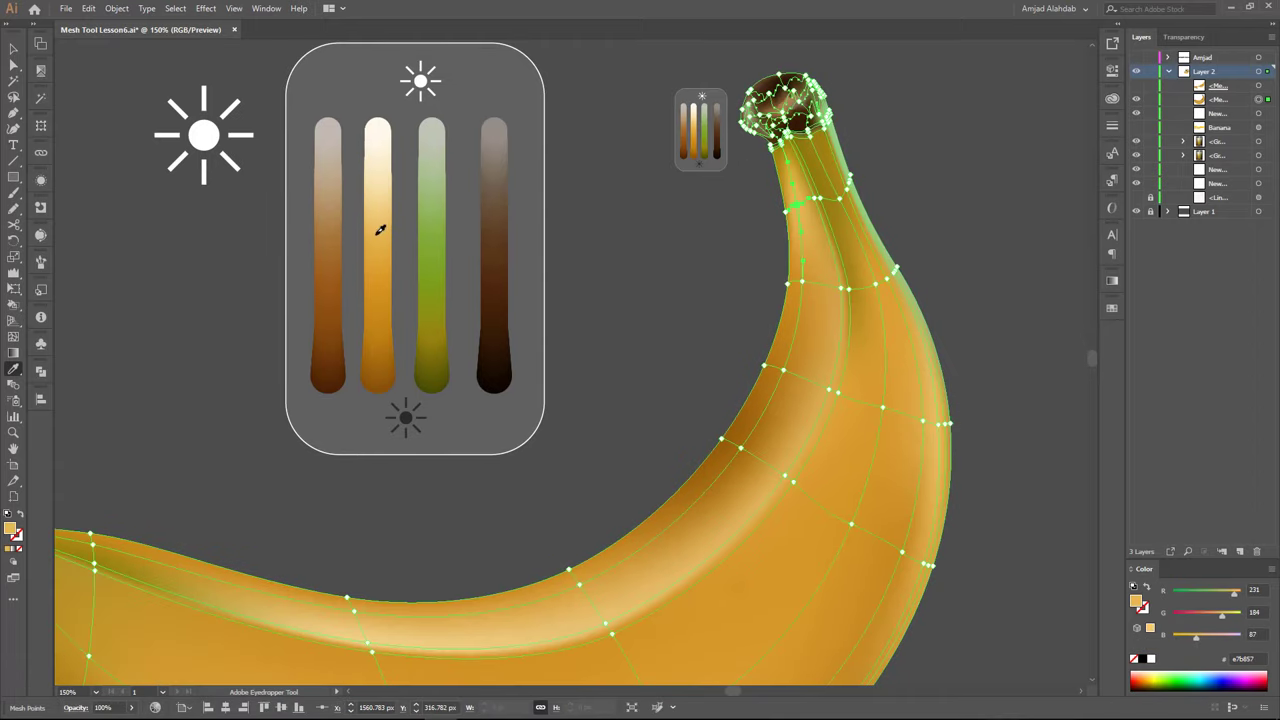
Zoom out to preview the whole banana and reposition the small swatch card
{"action": "key", "text": "ctrl+1"}
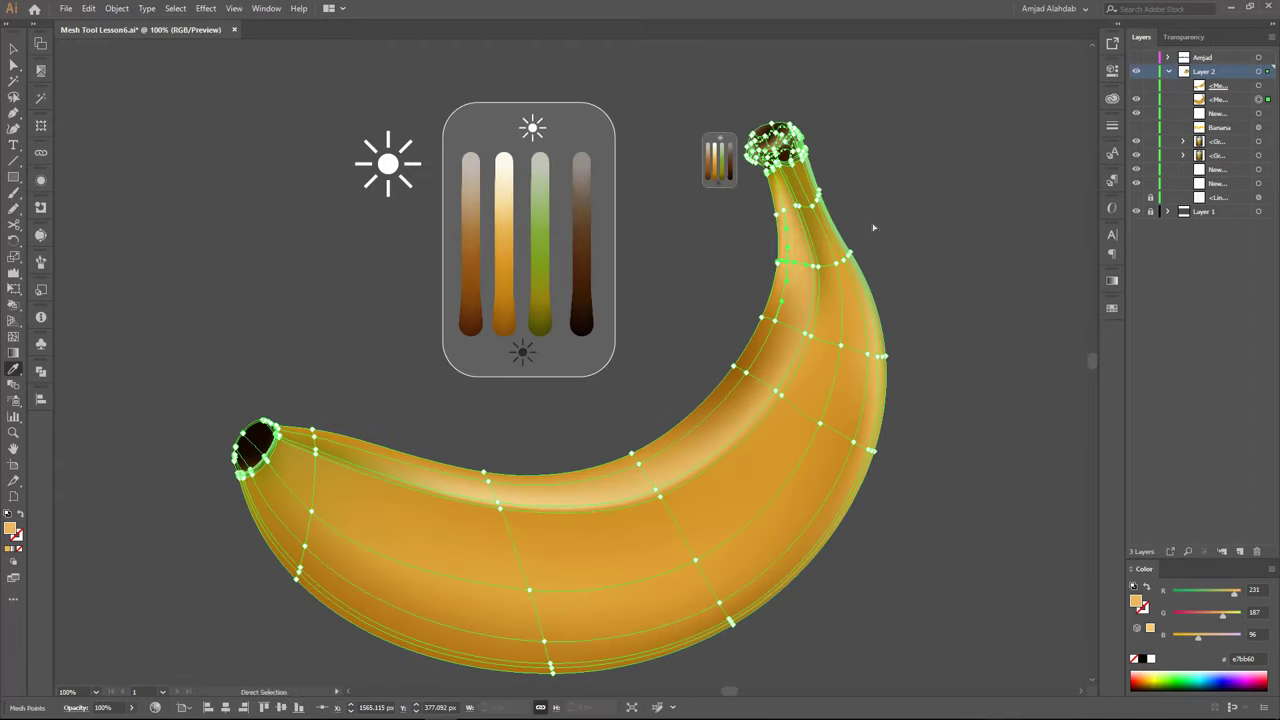
{"action": "key", "text": "ctrl+shift+a"}
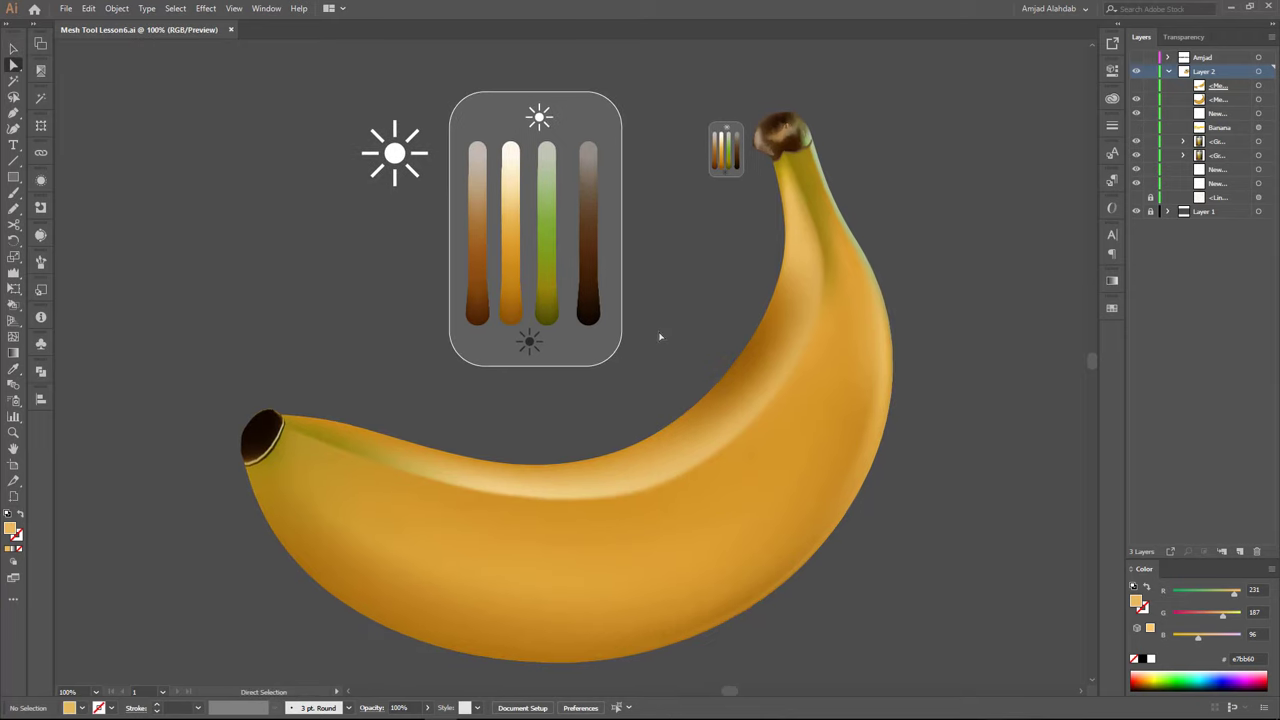
{"action": "key", "text": "v"}
{"action": "left_click_drag", "start_coordinate": [762, 117], "coordinate": [257, 345]}
{"action": "scroll", "coordinate": [343, 437], "scroll_direction": "up", "scroll_amount": 2}
Add a mesh point on the dark banana end and colour it light brown
{"action": "scroll", "coordinate": [437, 429], "scroll_direction": "up", "scroll_amount": 1}
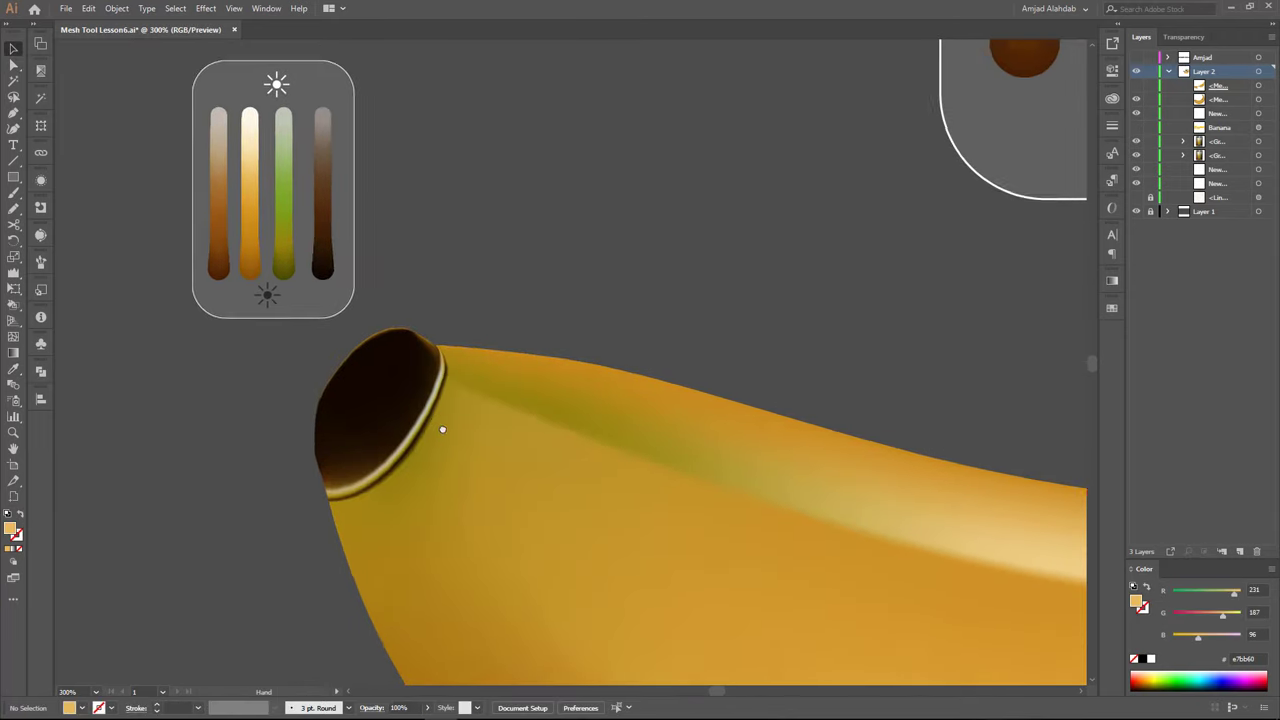
{"action": "scroll", "coordinate": [437, 277], "scroll_direction": "up", "scroll_amount": 1}
{"action": "key", "text": "u"}
{"action": "left_click", "coordinate": [393, 432]}
{"action": "key", "text": "i"}
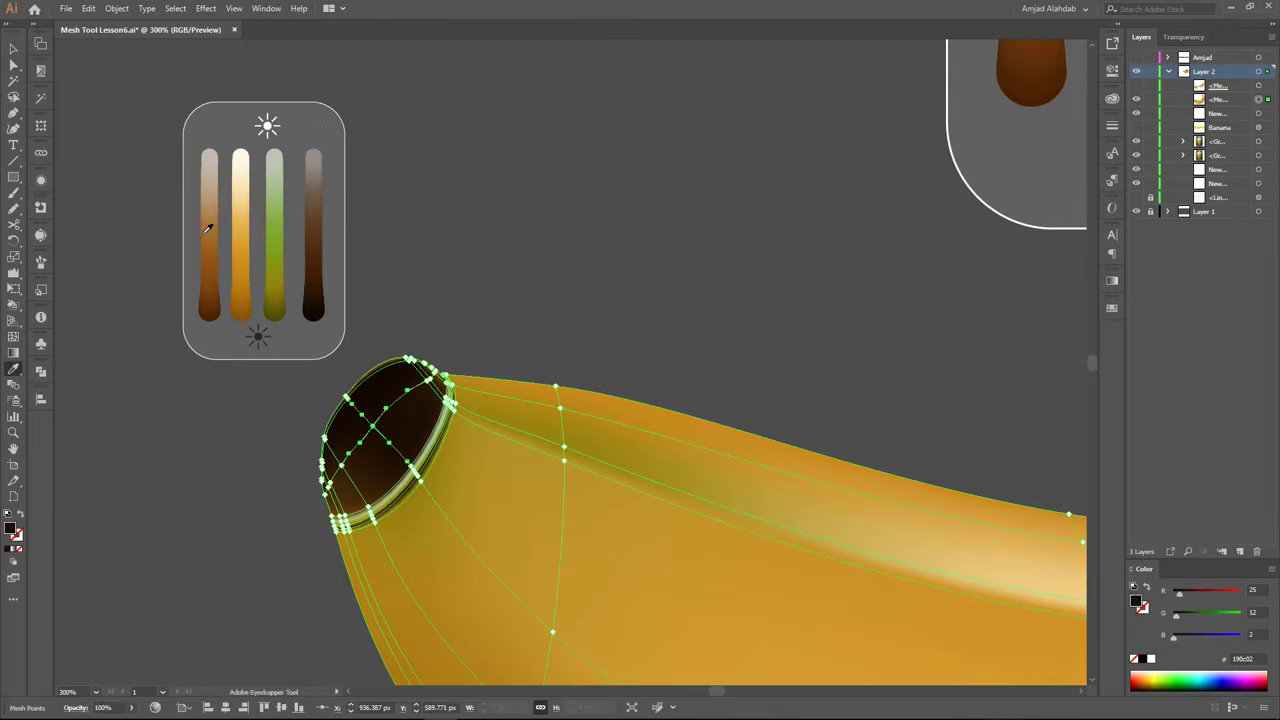
{"action": "left_click", "coordinate": [210, 220]}
{"action": "left_click", "coordinate": [211, 190]}
Add another mesh point on the dark cap and colour it light beige
{"action": "key", "text": "a"}
{"action": "left_click", "coordinate": [340, 466]}
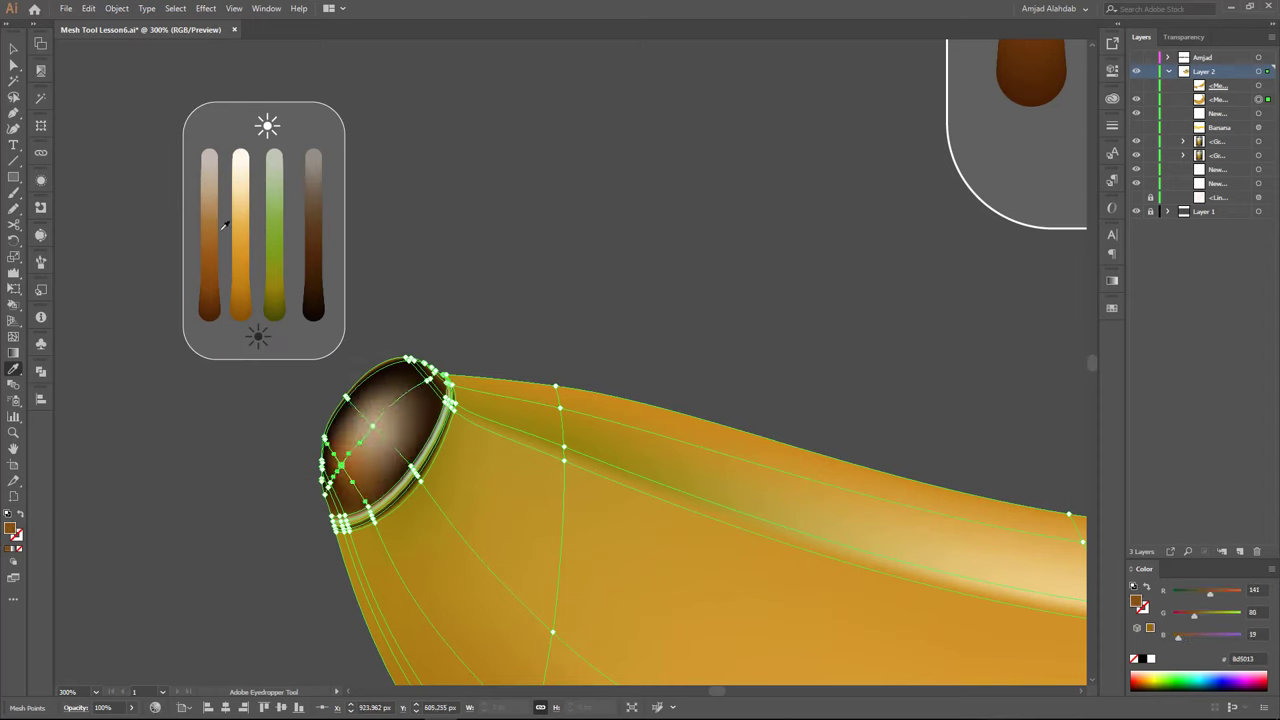
{"action": "left_click", "coordinate": [397, 404]}
{"action": "key", "text": "i"}
{"action": "left_click", "coordinate": [210, 190]}
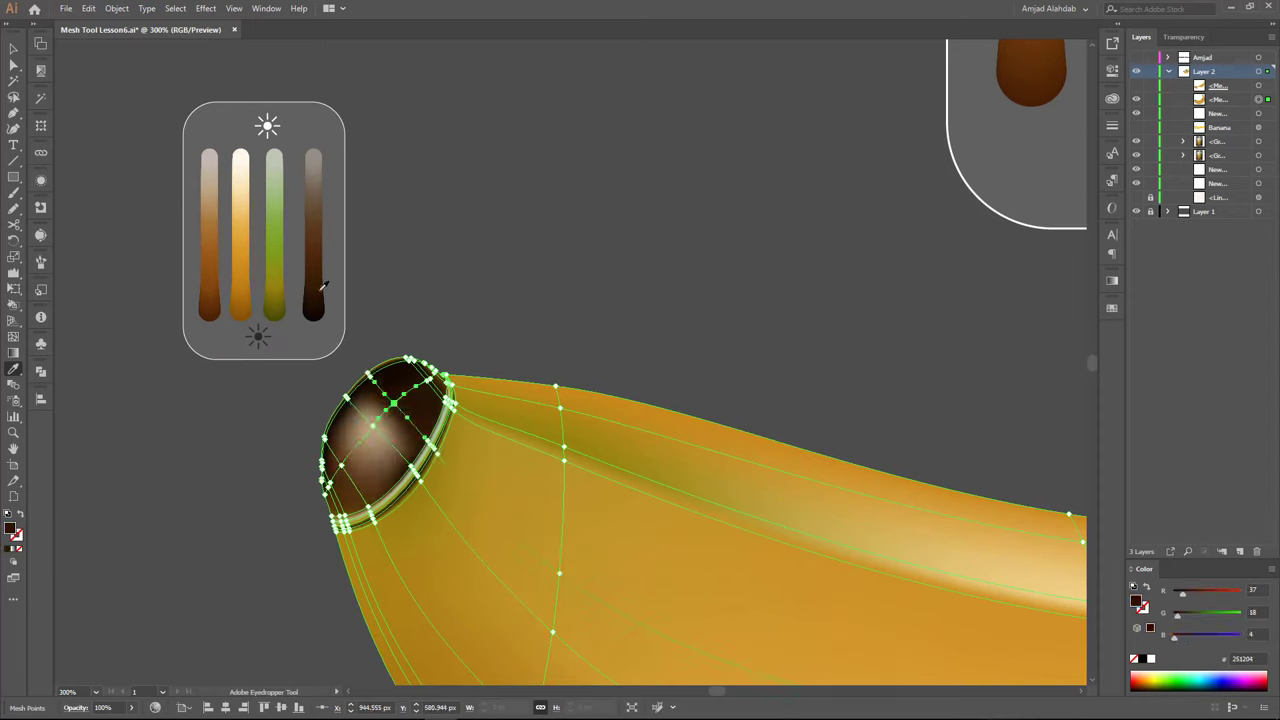
Add two mesh lines across the dark cap
{"action": "key", "text": "a"}
{"action": "key", "text": "u"}
{"action": "left_click", "coordinate": [395, 448]}
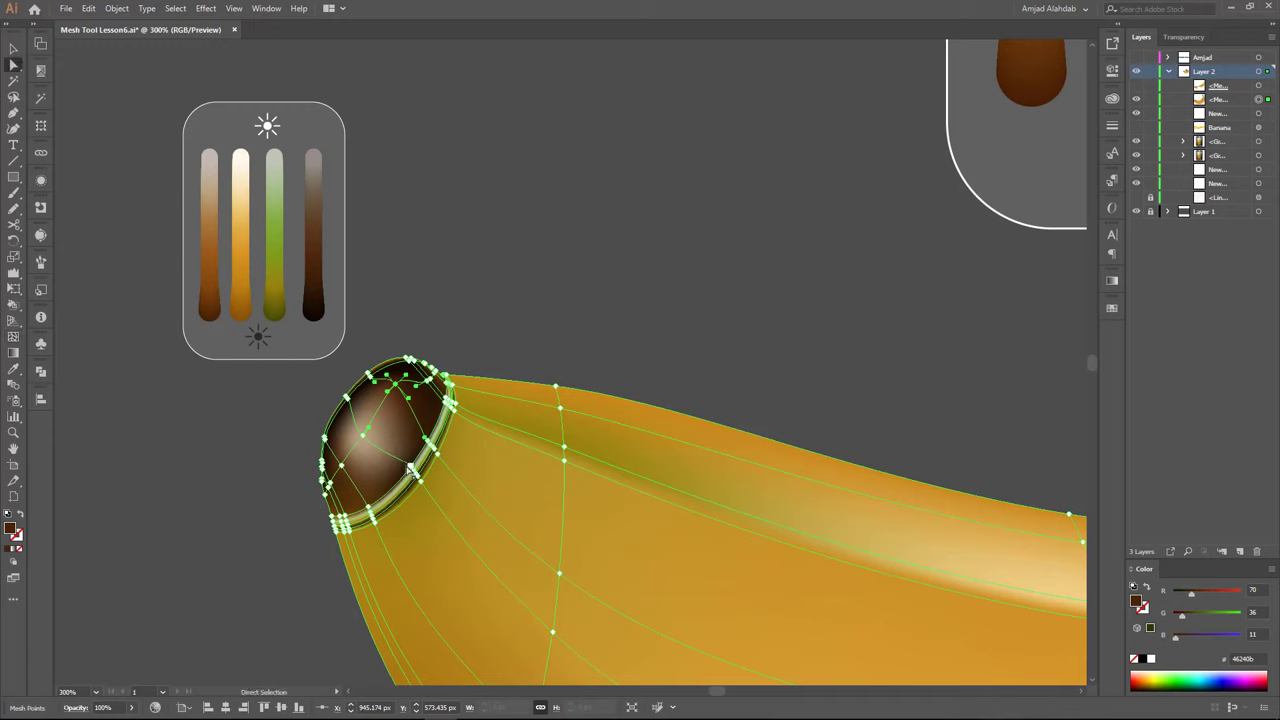
{"action": "left_click", "coordinate": [403, 460]}
{"action": "key", "text": "i"}
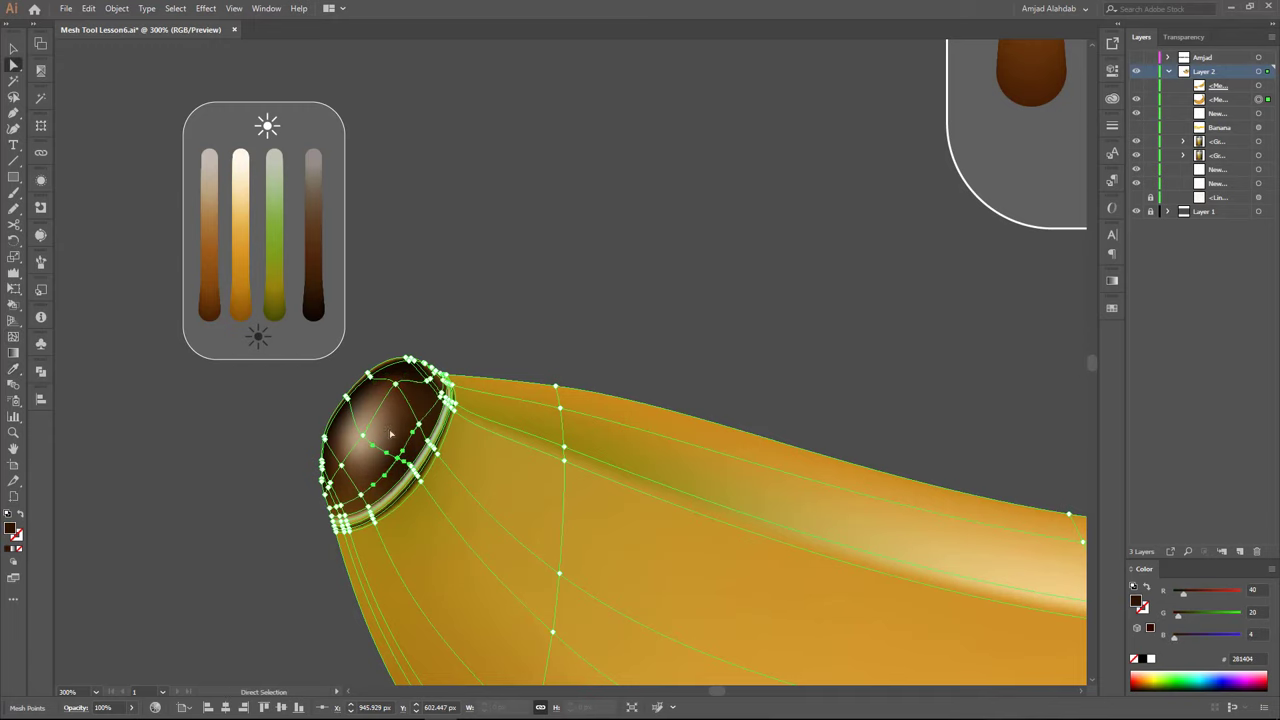
Zoom in and drag the cap's mesh points to wrinkle its mesh lines
{"action": "key", "text": "ctrl+plus"}
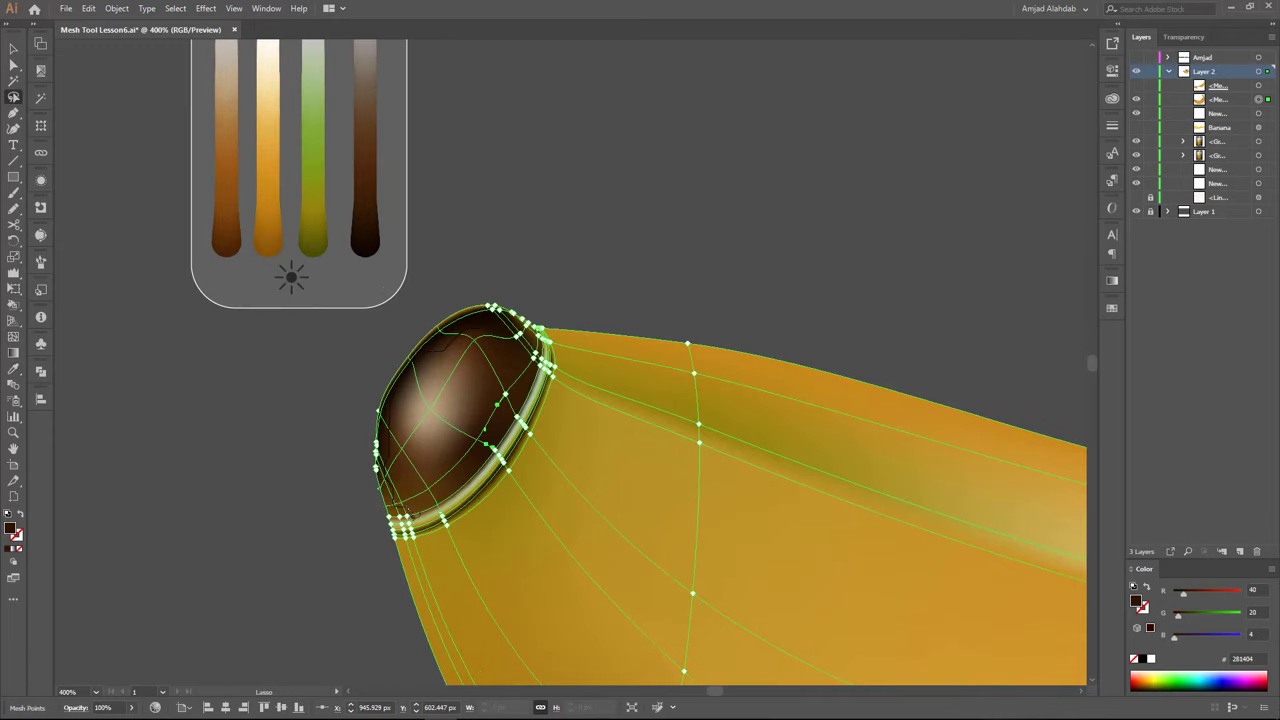
{"action": "left_click_drag", "start_coordinate": [538, 373], "coordinate": [545, 362]}
{"action": "left_click_drag", "start_coordinate": [465, 400], "coordinate": [478, 402]}
{"action": "key", "text": "a"}
{"action": "left_click", "coordinate": [430, 412]}
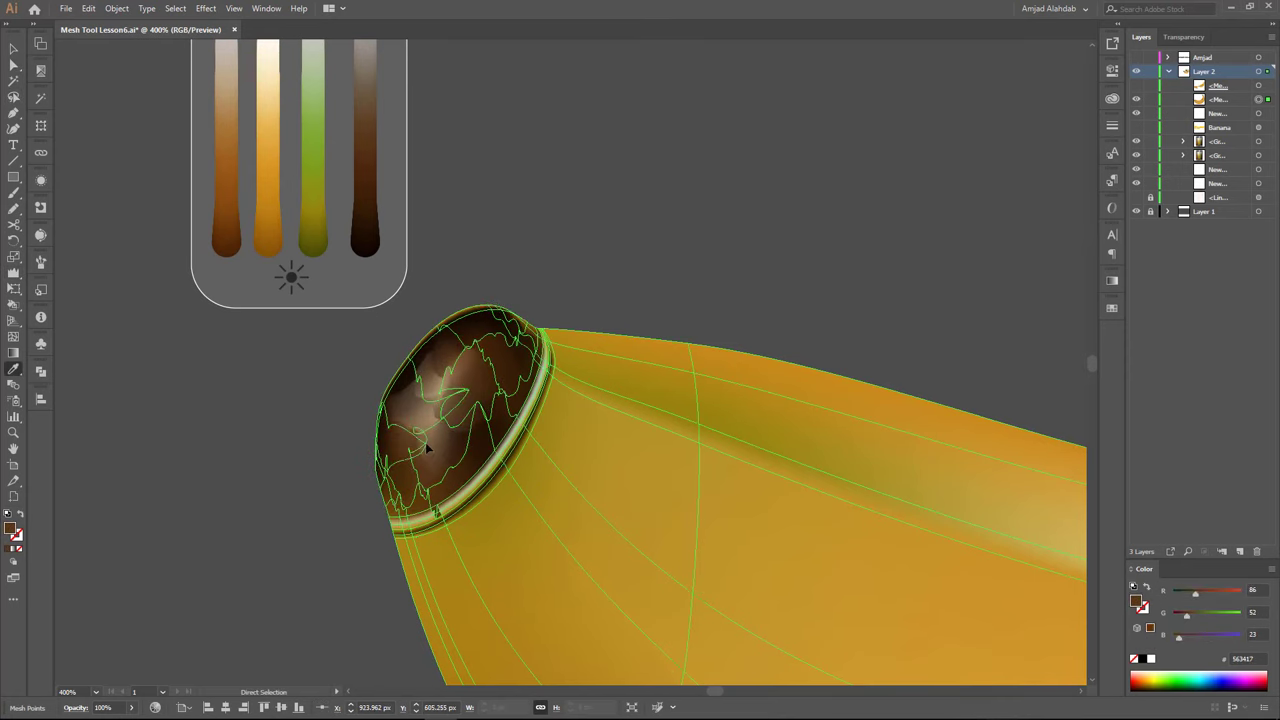
Give a cap mesh point a light tan colour from the swatch
{"action": "key", "text": "ctrl+shift+a"}
{"action": "key", "text": "a"}
{"action": "left_click", "coordinate": [493, 474]}
{"action": "key", "text": "i"}
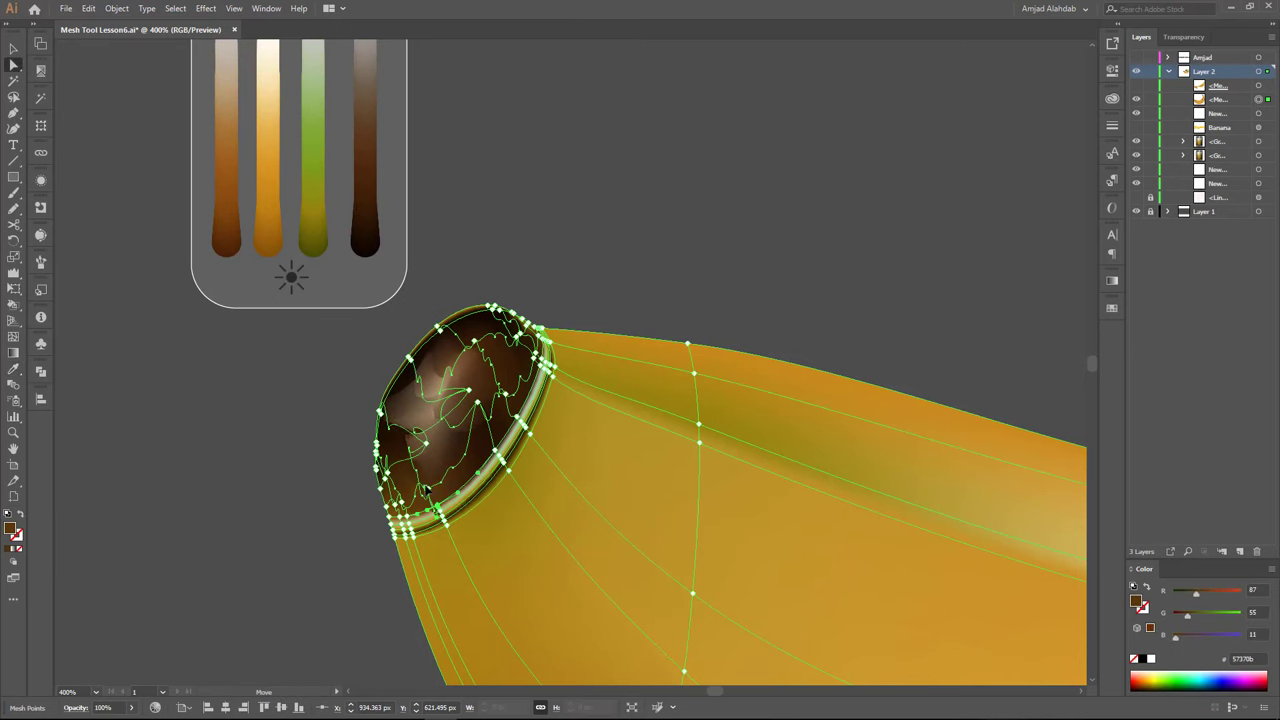
{"action": "scroll", "coordinate": [493, 480], "scroll_direction": "up", "scroll_amount": 1}
{"action": "left_click", "coordinate": [549, 333]}
Toggle selection of the cap mesh points to check the current shading
{"action": "key", "text": "ctrl+shift+a"}
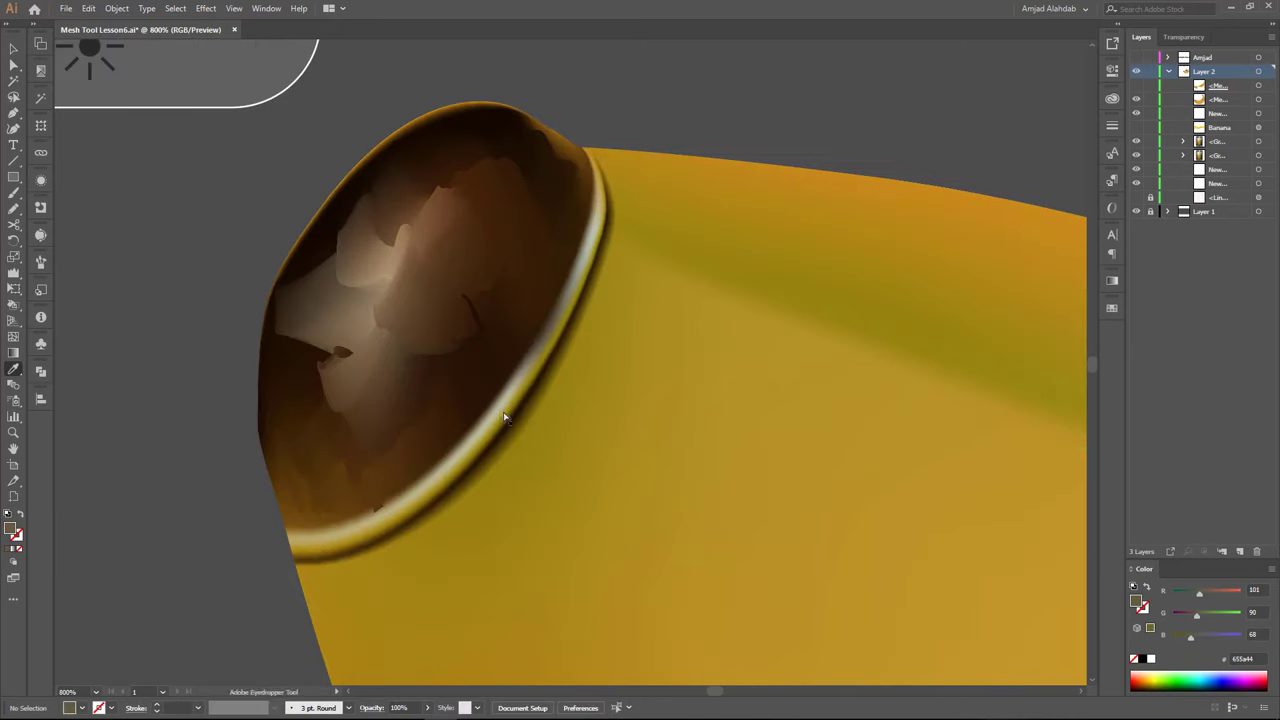
{"action": "left_click", "coordinate": [499, 423]}
{"action": "key", "text": "ctrl+shift+a"}
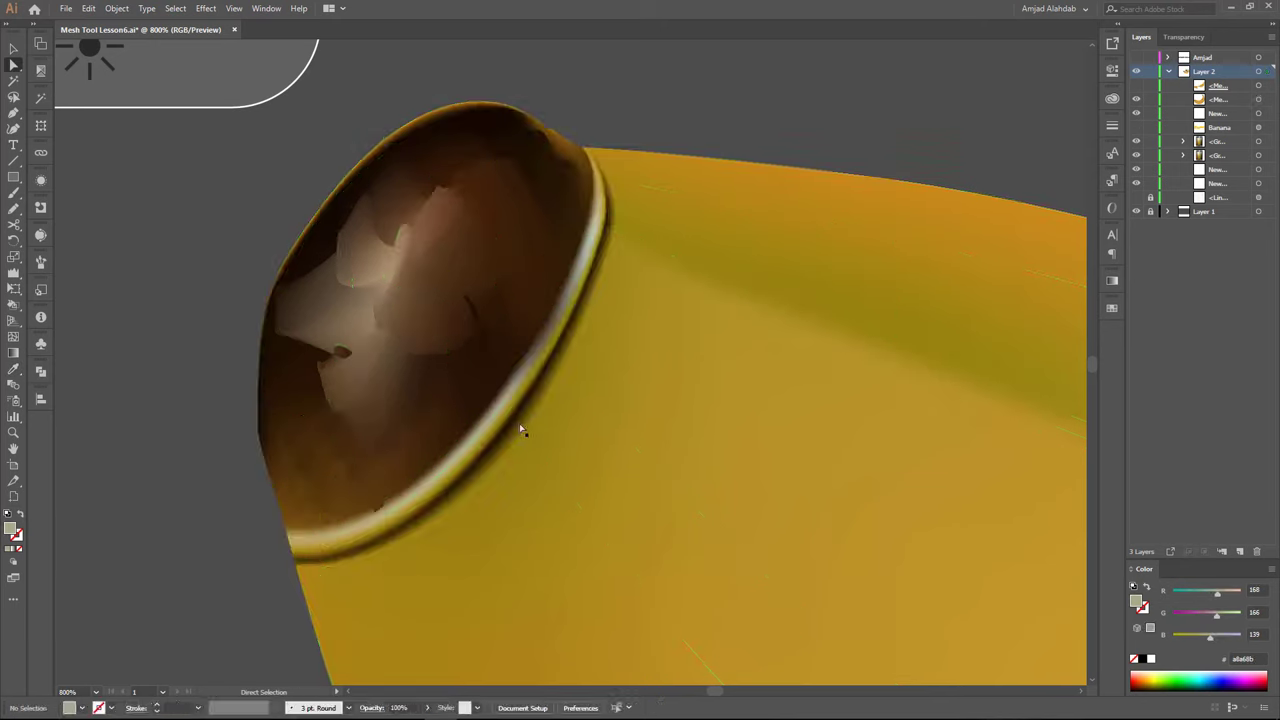
{"action": "left_click", "coordinate": [388, 515]}
{"action": "key", "text": "ctrl+shift+a"}
Sample a colour onto a mesh point near the cap's bottom edge
{"action": "left_click", "coordinate": [591, 386]}
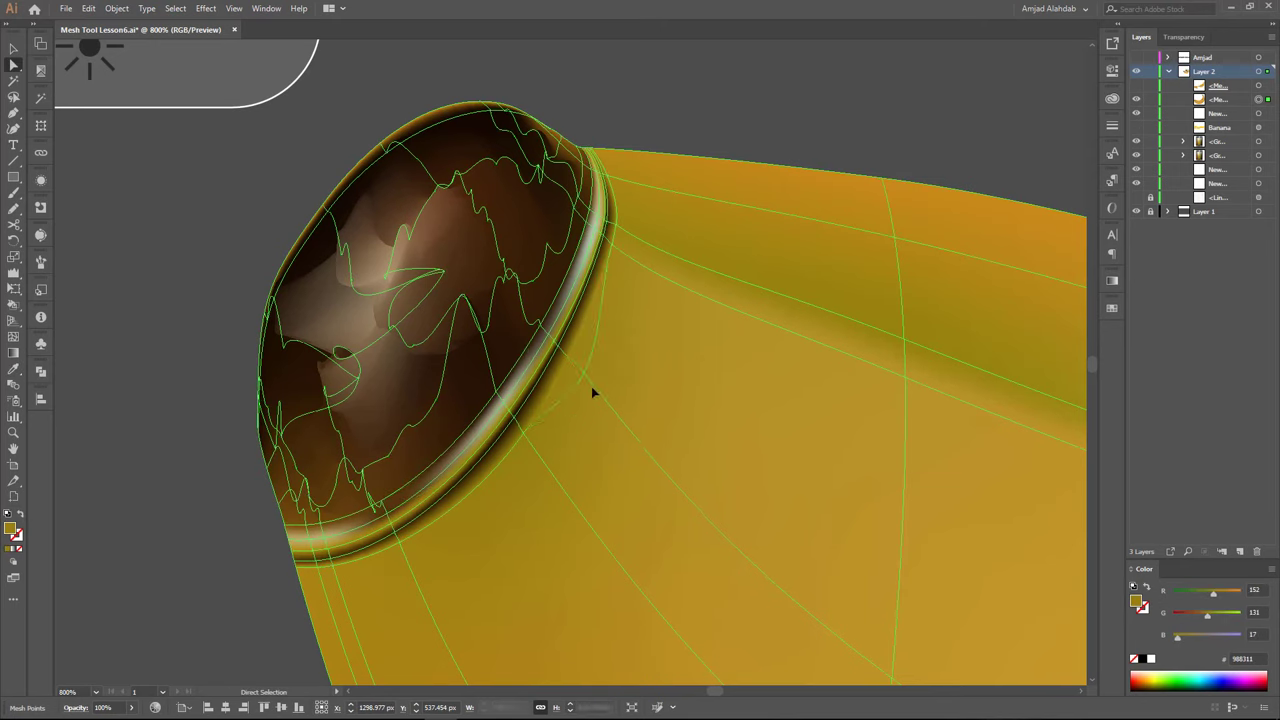
{"action": "left_click", "coordinate": [549, 470]}
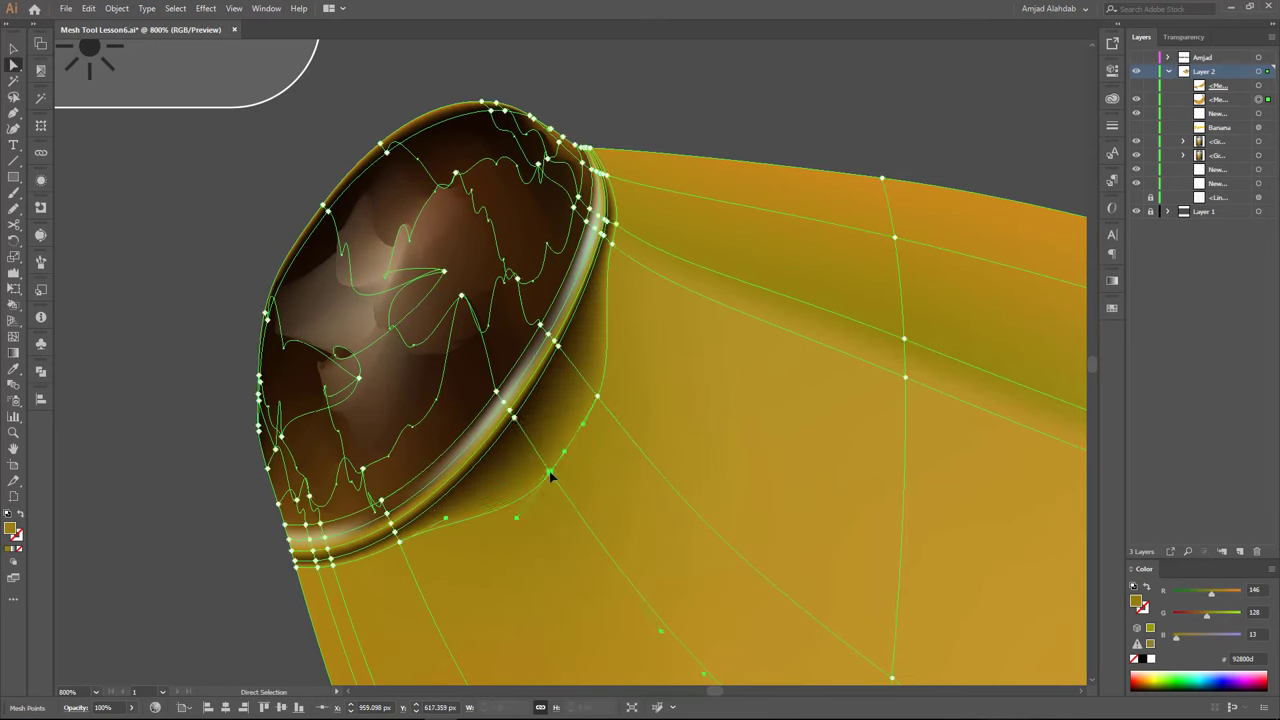
{"action": "left_click", "coordinate": [317, 568]}
{"action": "key", "text": "ctrl+shift+a"}
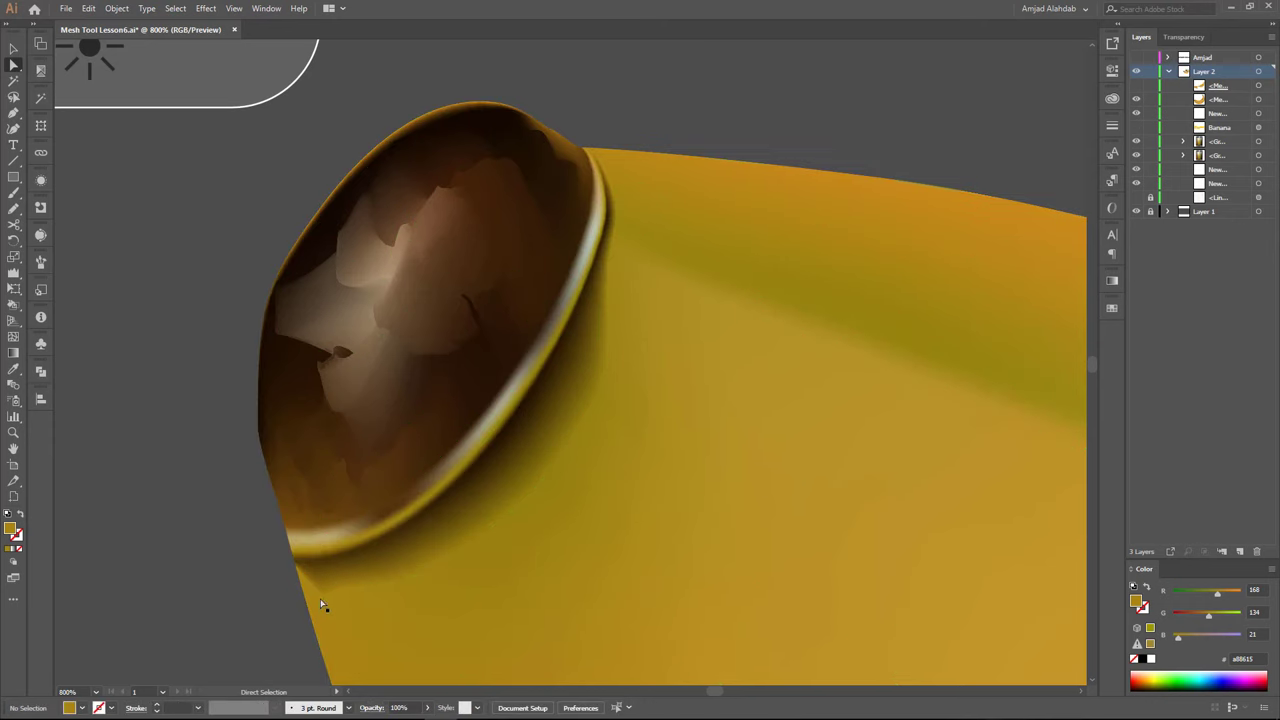
{"action": "left_click", "coordinate": [330, 589]}
{"action": "key", "text": "i"}
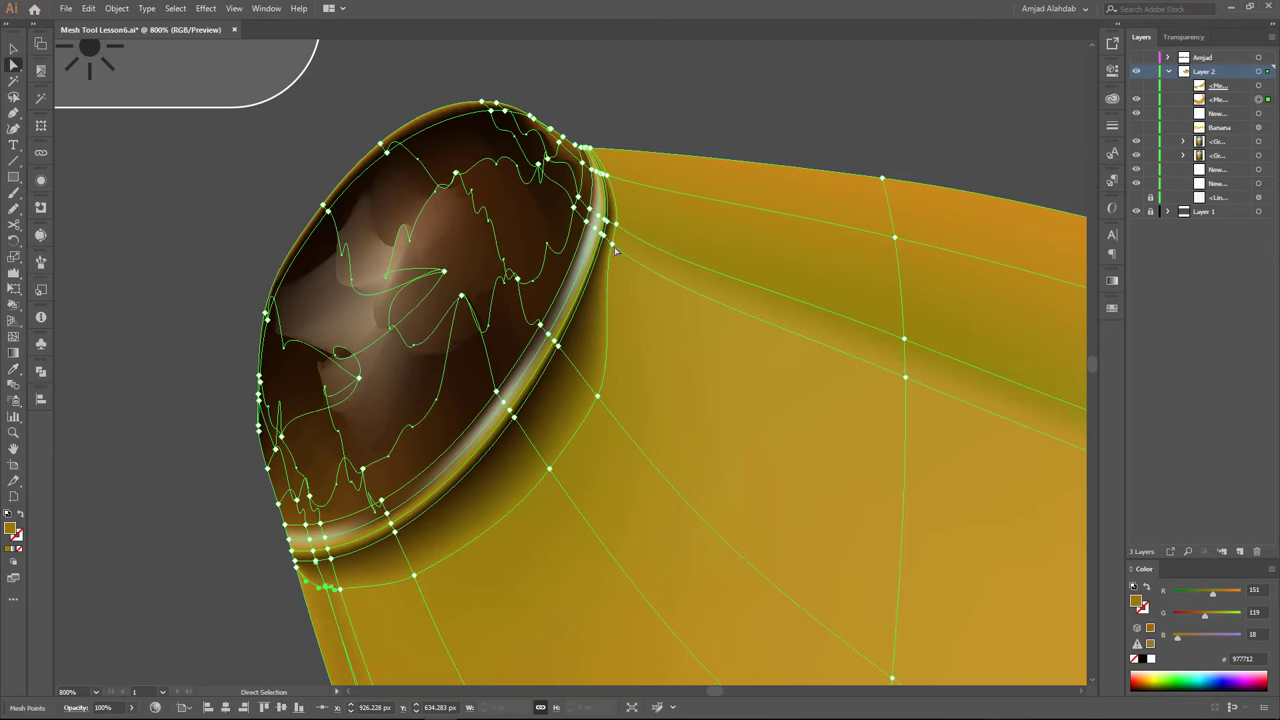
Colour the cap's rim points with sampled tan and dark brown
{"action": "left_click", "coordinate": [634, 258]}
{"action": "key", "text": "ctrl+shift+a"}
{"action": "key", "text": "ctrl+minus"}
{"action": "left_click", "coordinate": [478, 300]}
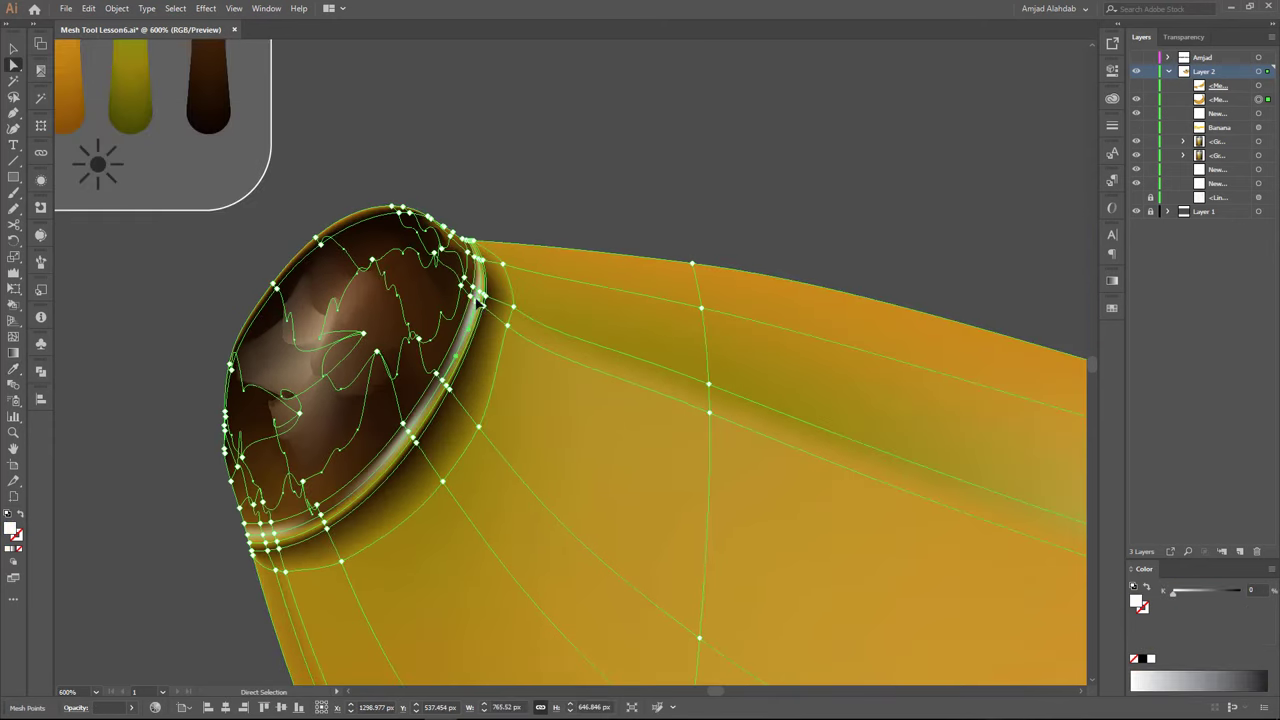
{"action": "key", "text": "ctrl+shift+a"}
{"action": "left_click", "coordinate": [479, 259]}
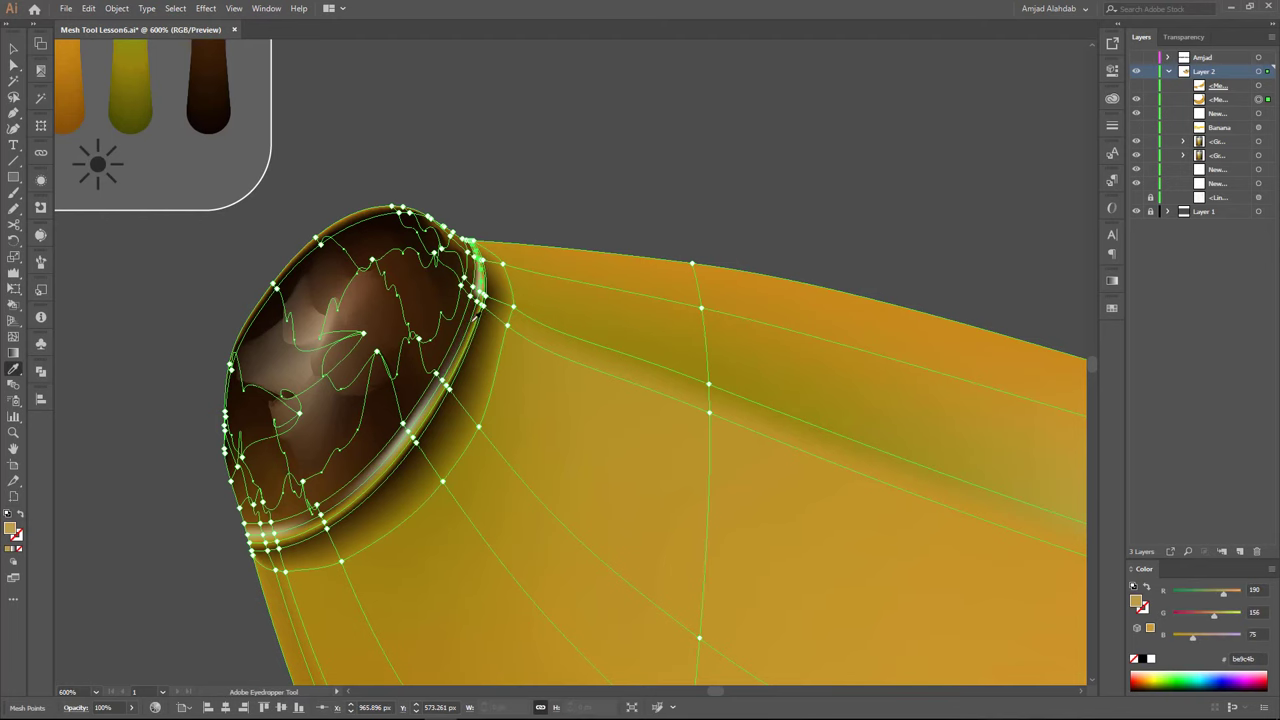
{"action": "left_click", "coordinate": [472, 347]}
{"action": "key", "text": "ctrl+shift+a"}
Colour a cap mesh point medium brown and preview the result
{"action": "left_click", "coordinate": [279, 537]}
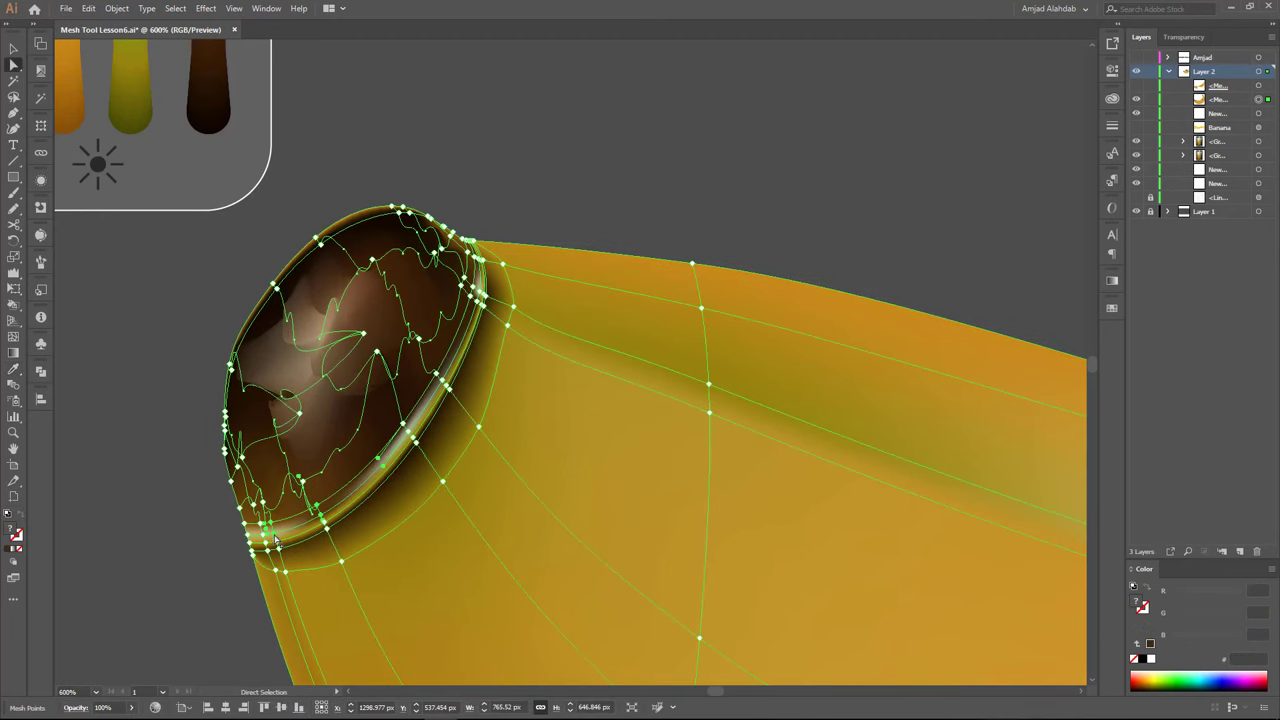
{"action": "key", "text": "i"}
{"action": "left_click", "coordinate": [258, 548]}
{"action": "key", "text": "ctrl+shift+a"}
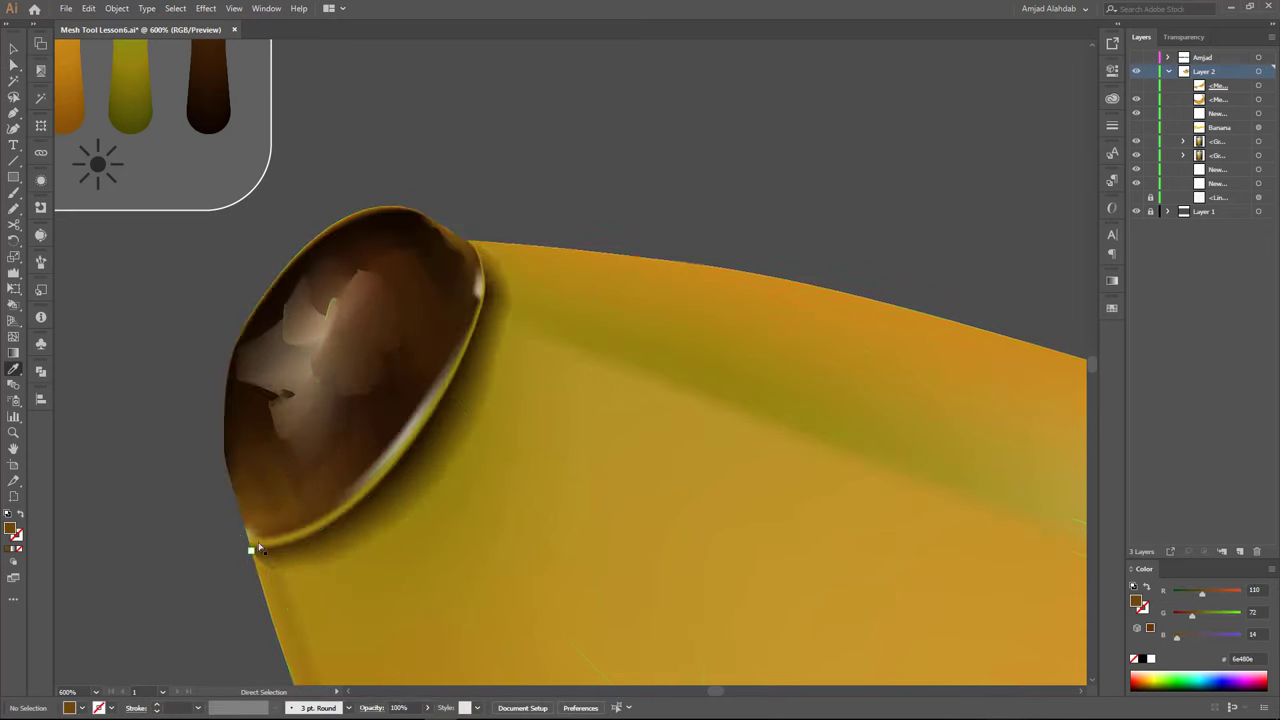
{"action": "left_click", "coordinate": [258, 548]}
{"action": "key", "text": "i"}
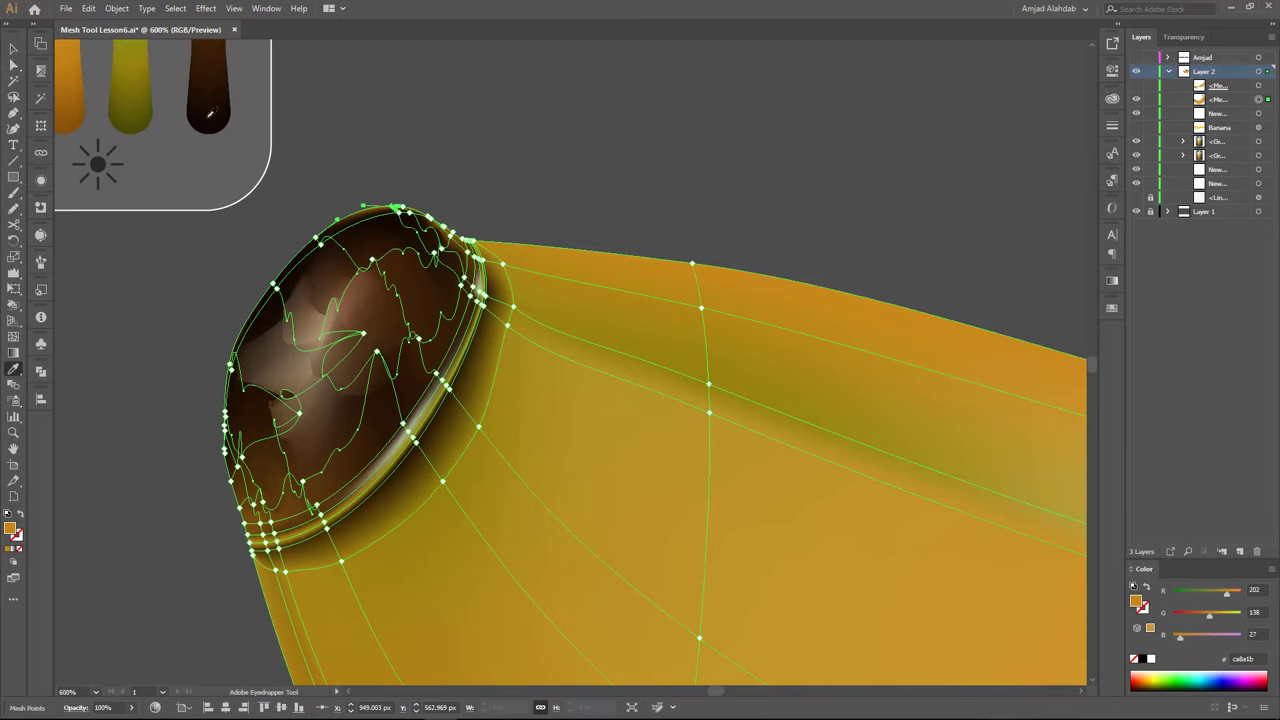
{"action": "key", "text": "ctrl+shift+a"}
Darken a mesh point inside the cap with sampled brown
{"action": "key", "text": "a"}
{"action": "scroll", "coordinate": [409, 200], "scroll_direction": "up", "scroll_amount": 2}
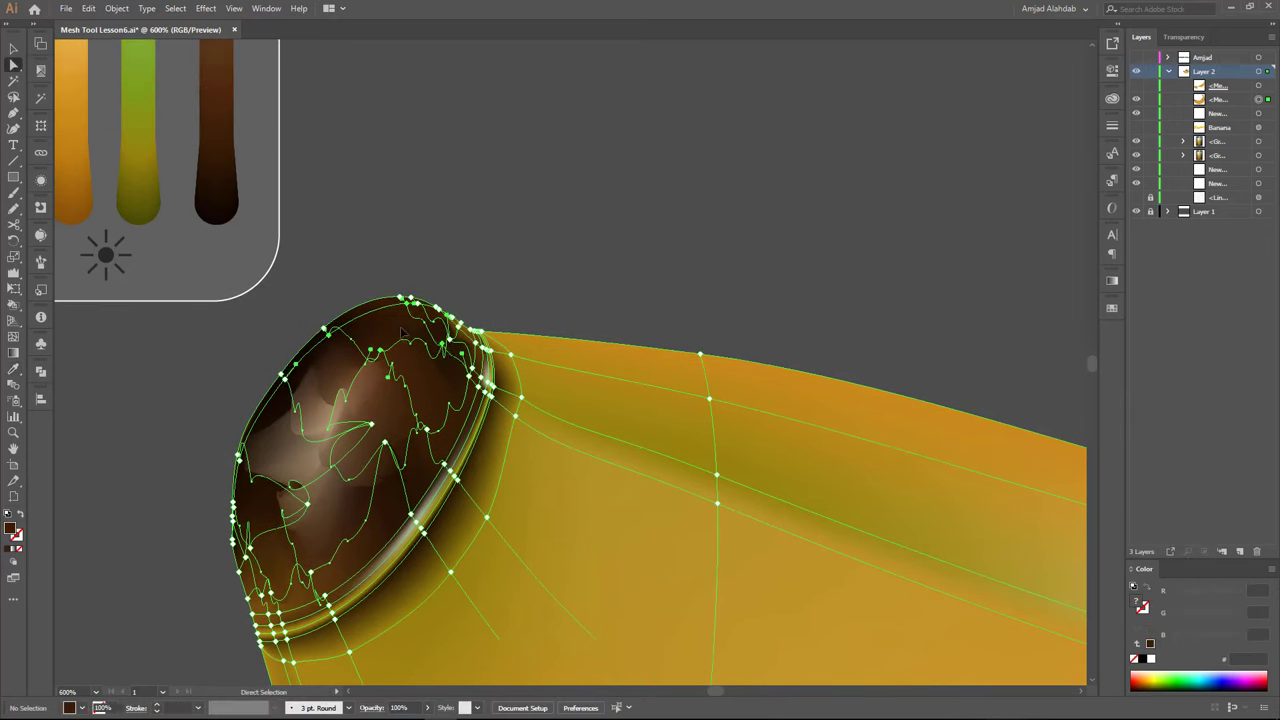
{"action": "left_click", "coordinate": [384, 441]}
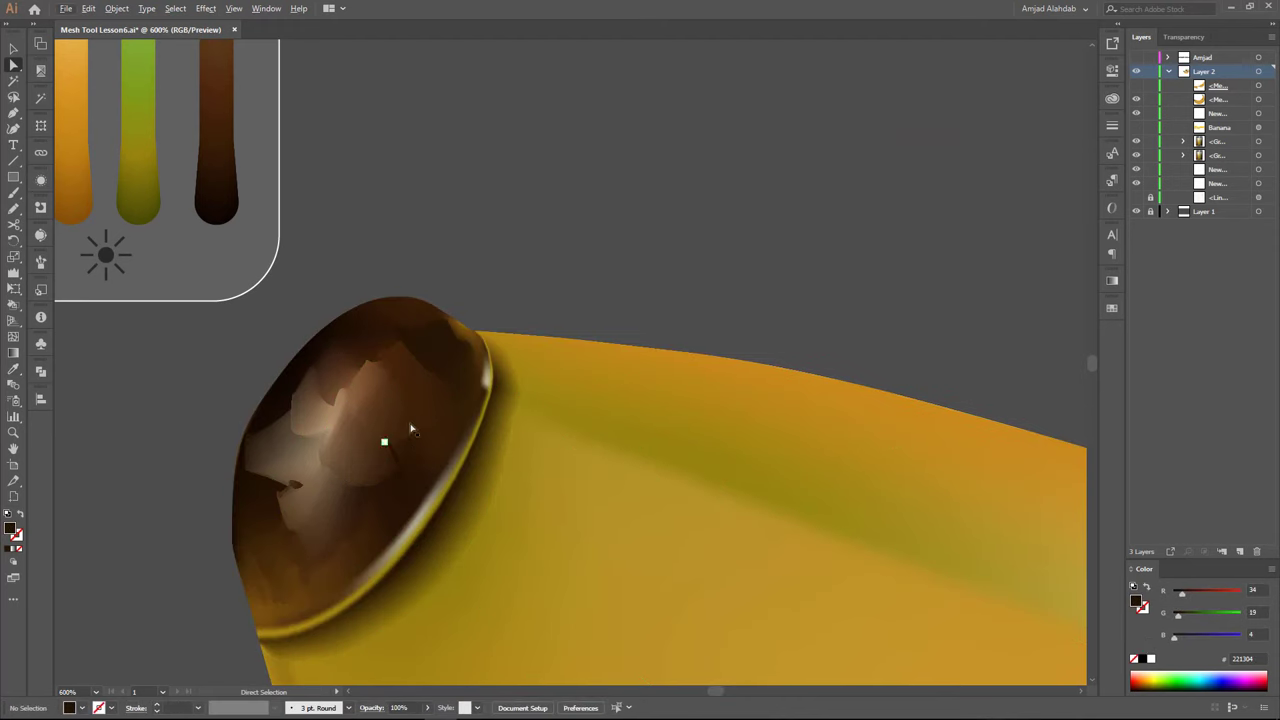
{"action": "key", "text": "i"}
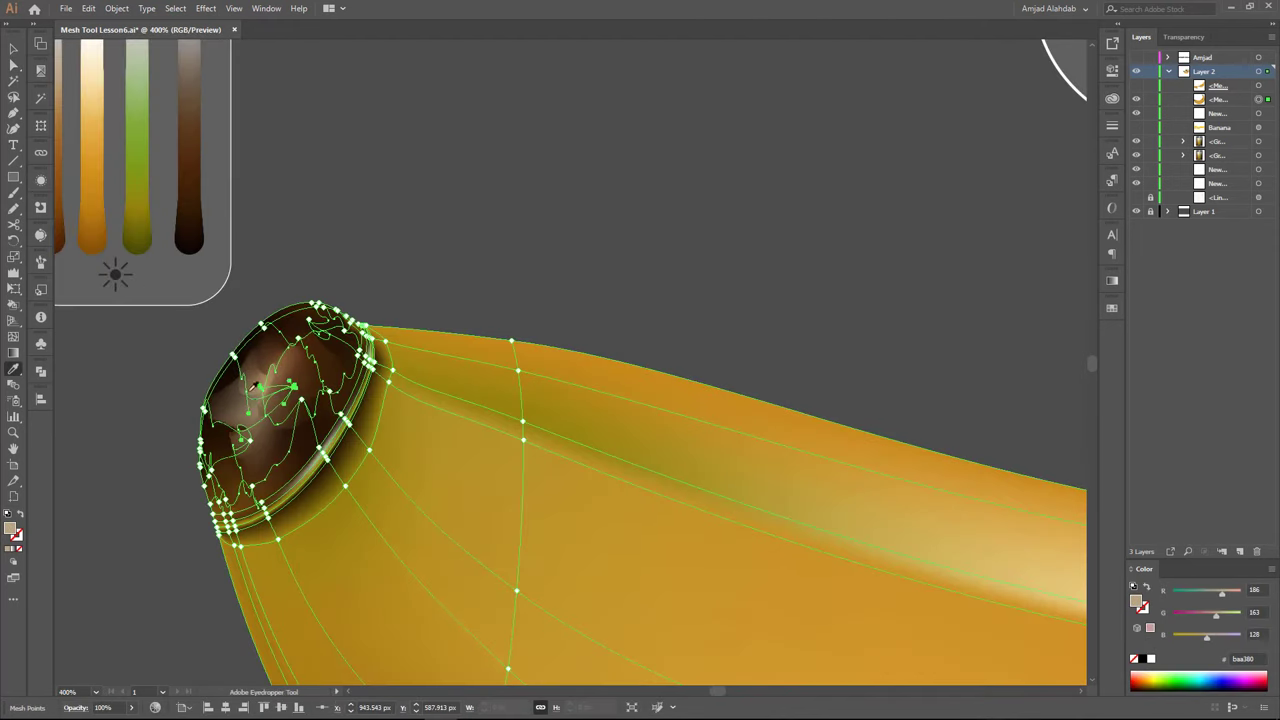
{"action": "left_click", "coordinate": [185, 195]}
{"action": "key", "text": "ctrl+minus"}
Give points along the upper highlight a light orange colour
{"action": "left_click_drag", "start_coordinate": [415, 370], "coordinate": [560, 420]}
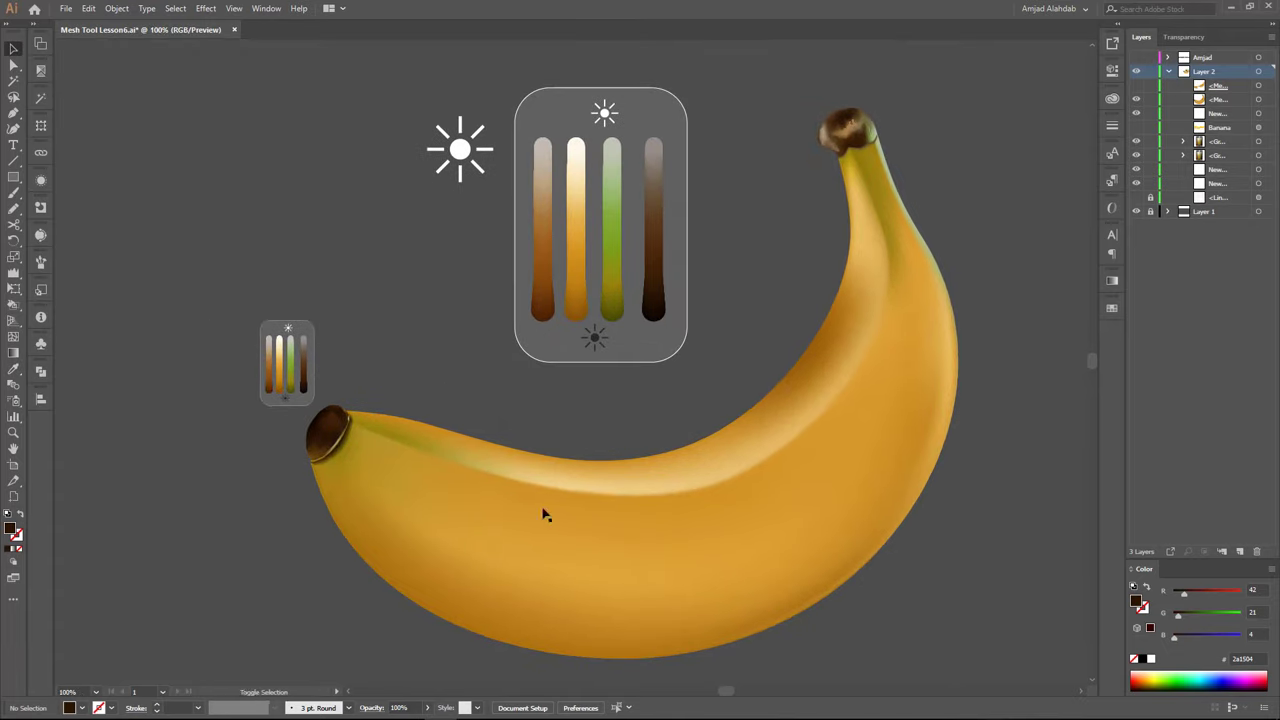
{"action": "left_click", "coordinate": [545, 515]}
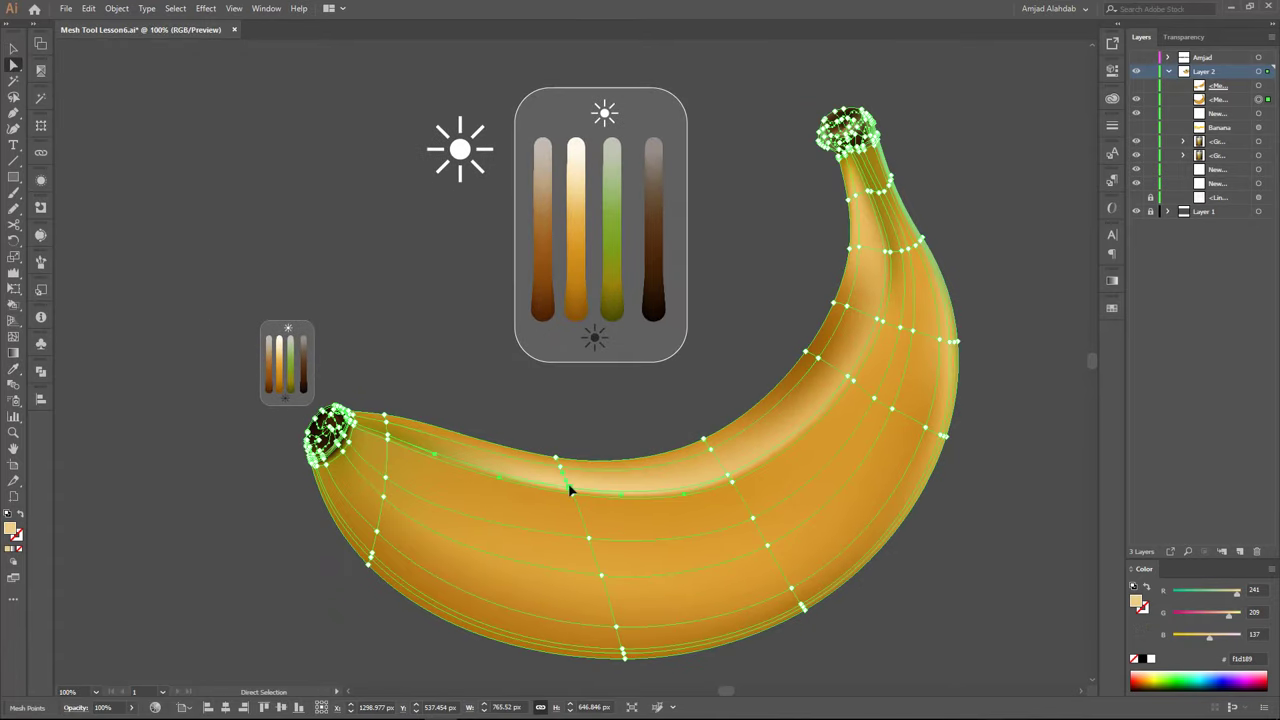
{"action": "left_click", "coordinate": [503, 314]}
{"action": "key", "text": "a"}
{"action": "left_click", "coordinate": [730, 483]}
{"action": "key", "text": "i"}
{"action": "left_click", "coordinate": [614, 482]}
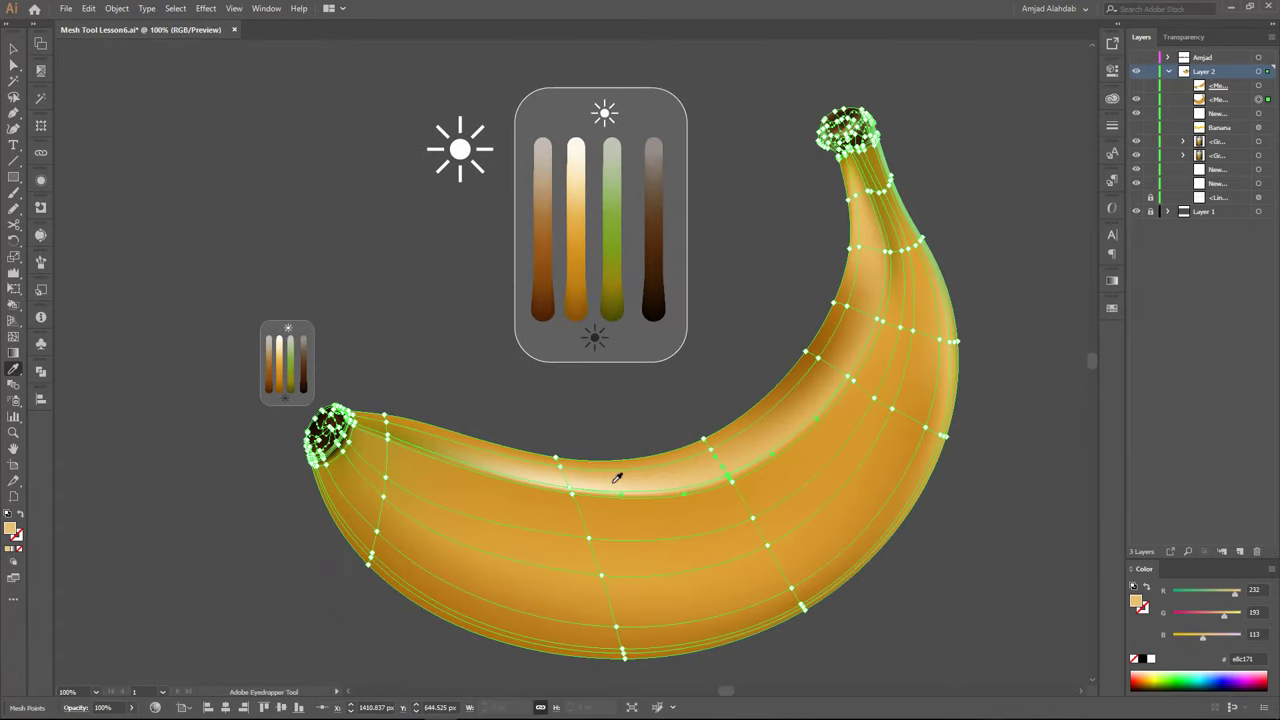
{"action": "key", "text": "ctrl+shift+a"}
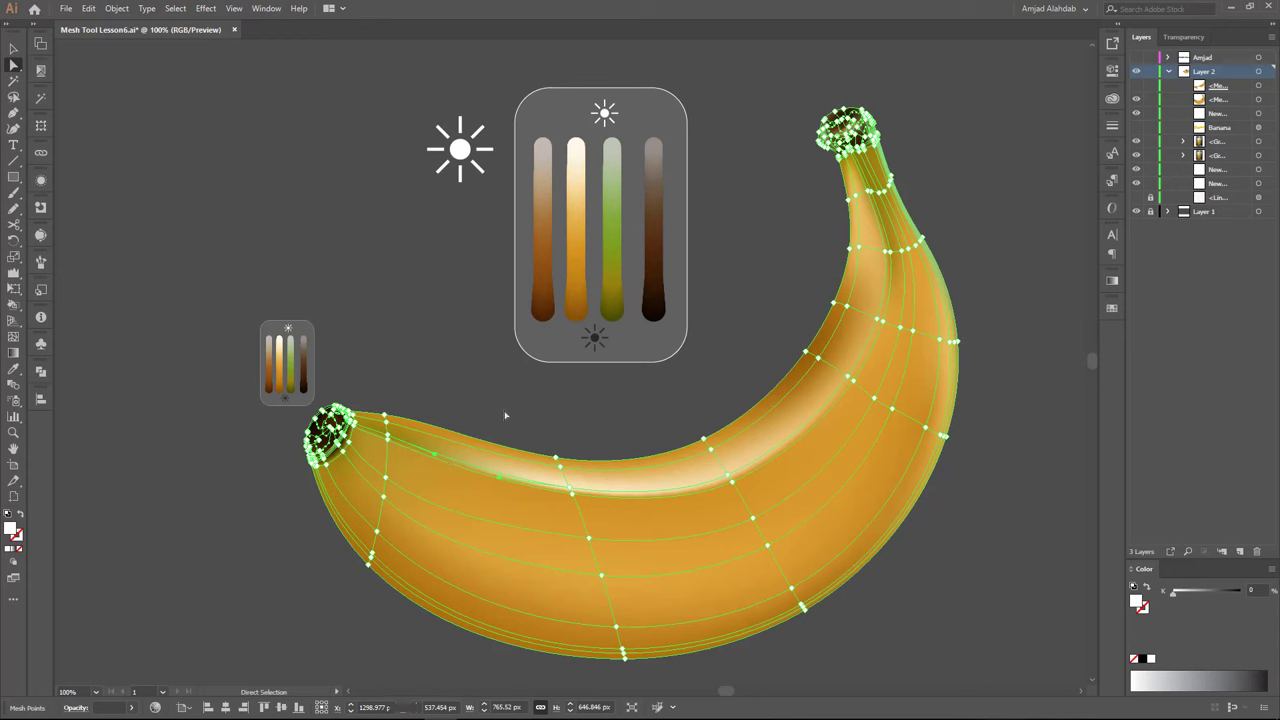
Add a new mesh line near the banana's left end
{"action": "left_click", "coordinate": [705, 440]}
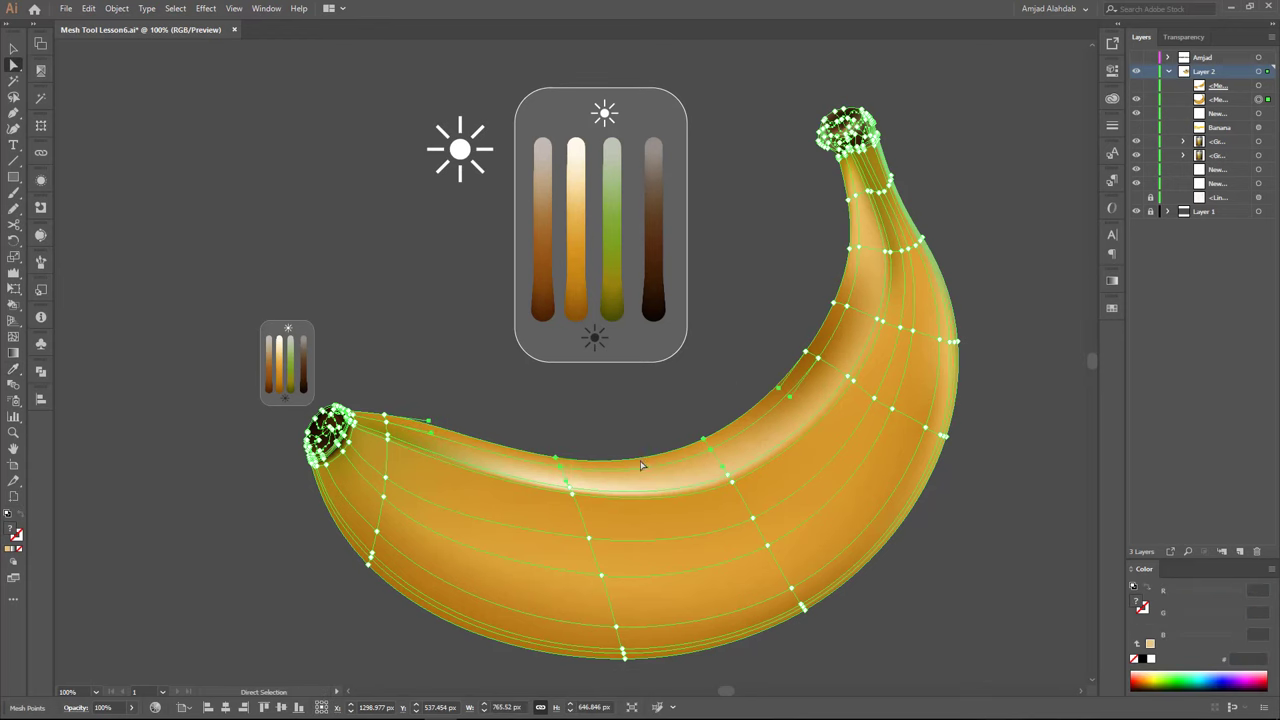
{"action": "left_click", "coordinate": [557, 460]}
{"action": "key", "text": "i"}
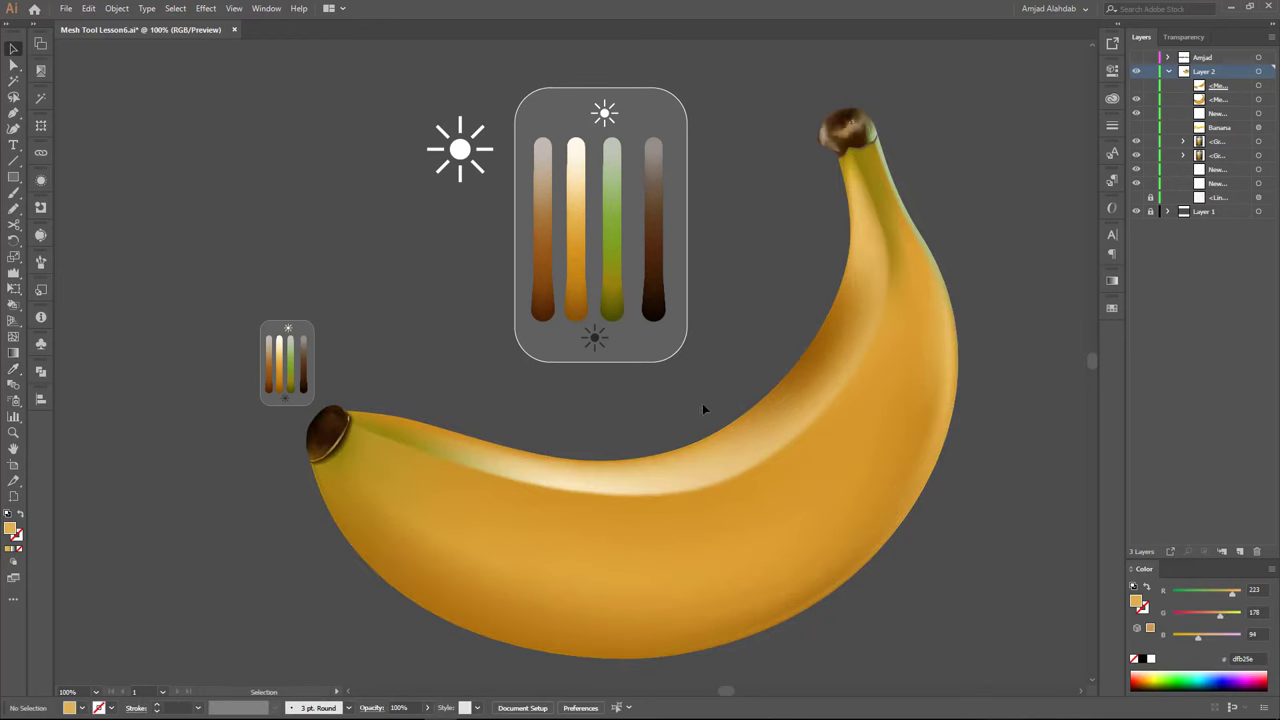
{"action": "key", "text": "a"}
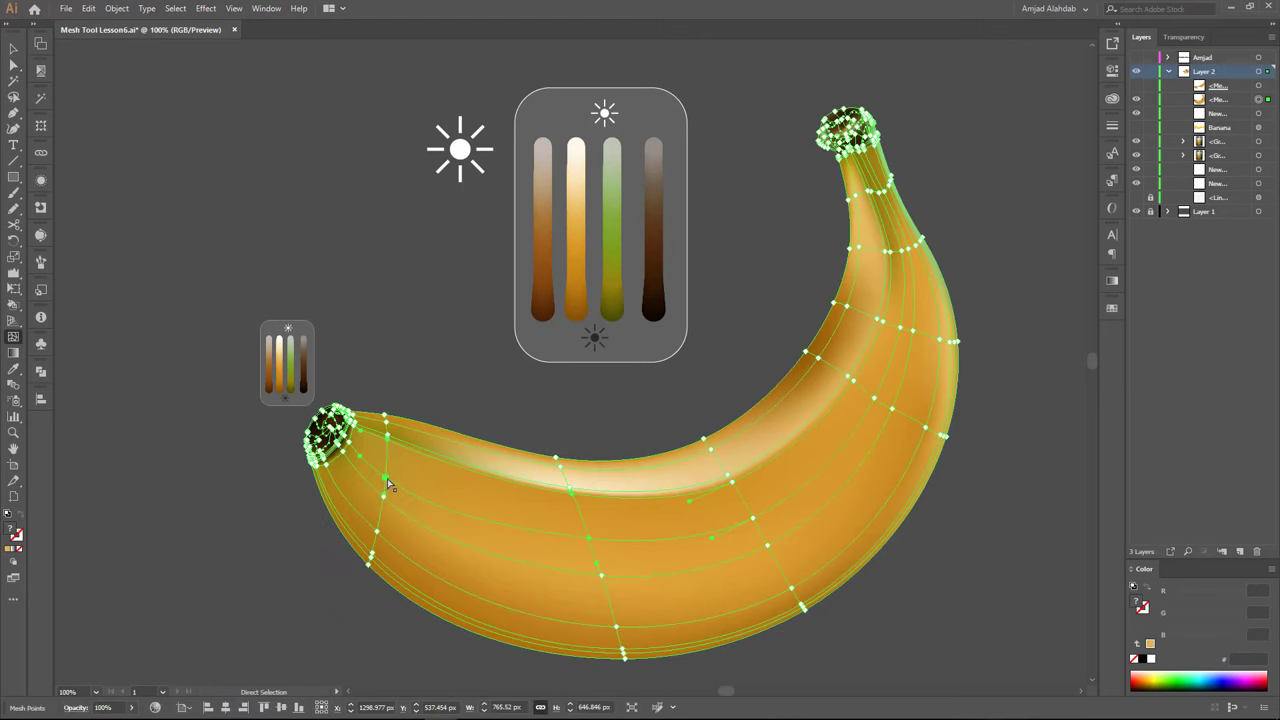
{"action": "key", "text": "u"}
{"action": "left_click", "coordinate": [433, 502]}
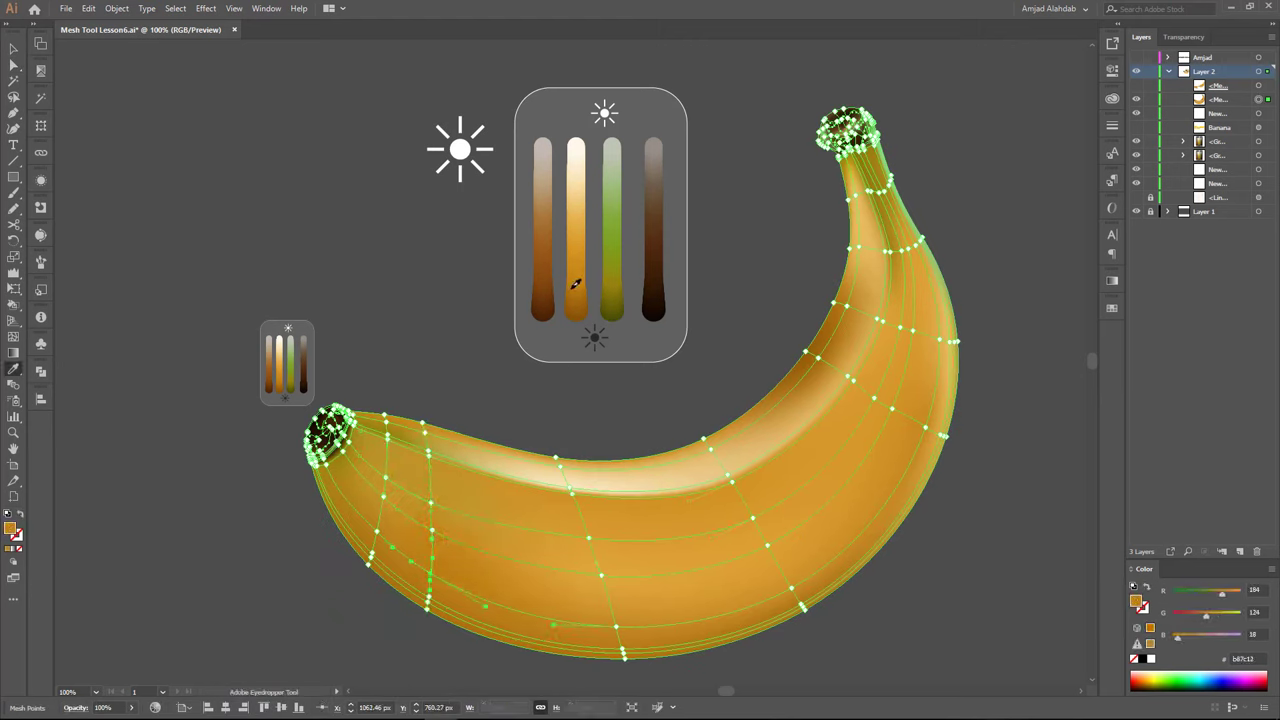
Apply sampled orange to the points along the new mesh line
{"action": "left_click", "coordinate": [575, 284]}
{"action": "key", "text": "a"}
{"action": "left_click", "coordinate": [417, 624]}
{"action": "left_click", "coordinate": [579, 268]}
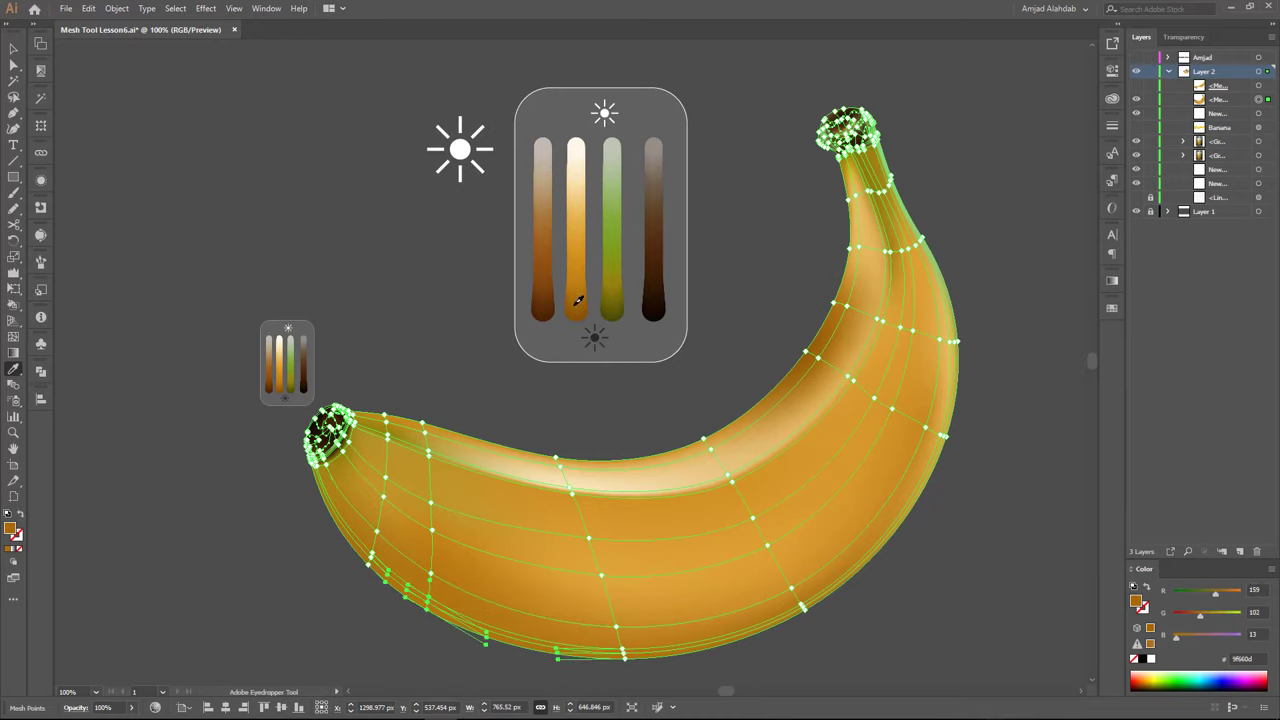
{"action": "key", "text": "ctrl+shift+a"}
Sample a lighter yellow tone onto a mesh point on the belly
{"action": "key", "text": "v"}
{"action": "scroll", "coordinate": [625, 445], "scroll_direction": "down", "scroll_amount": 1}
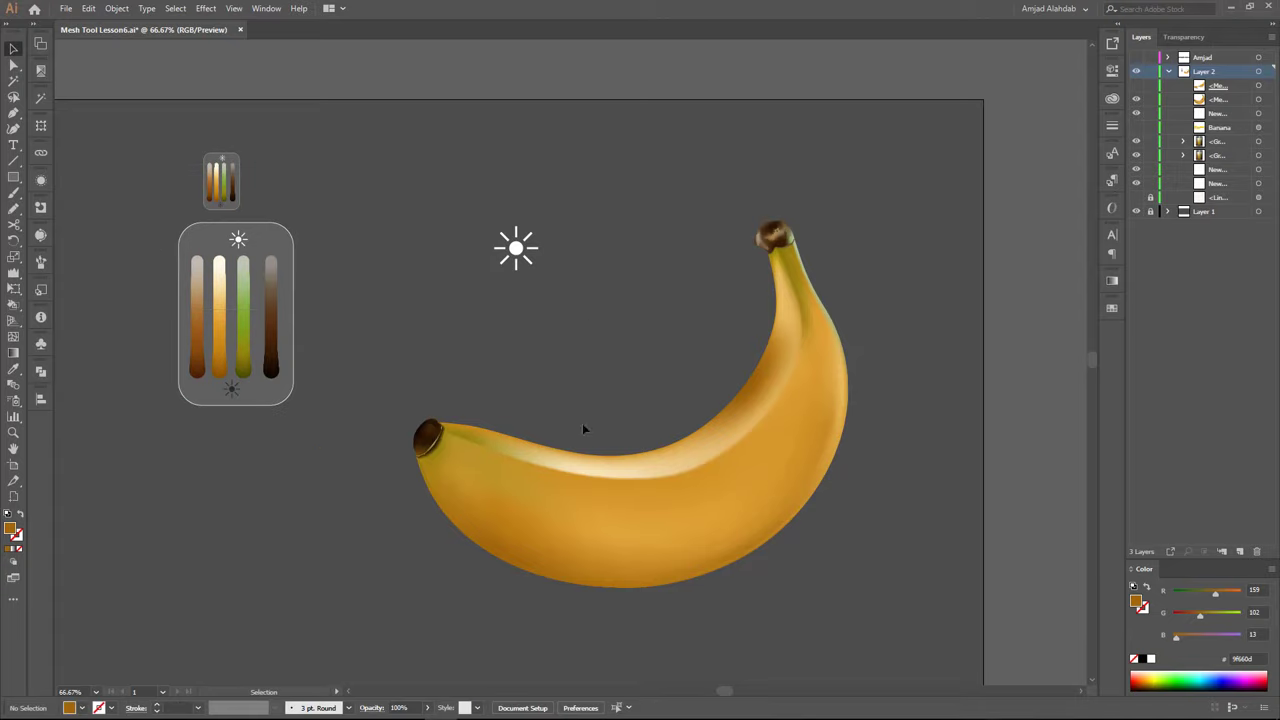
{"action": "scroll", "coordinate": [615, 400], "scroll_direction": "up", "scroll_amount": 1}
{"action": "key", "text": "a"}
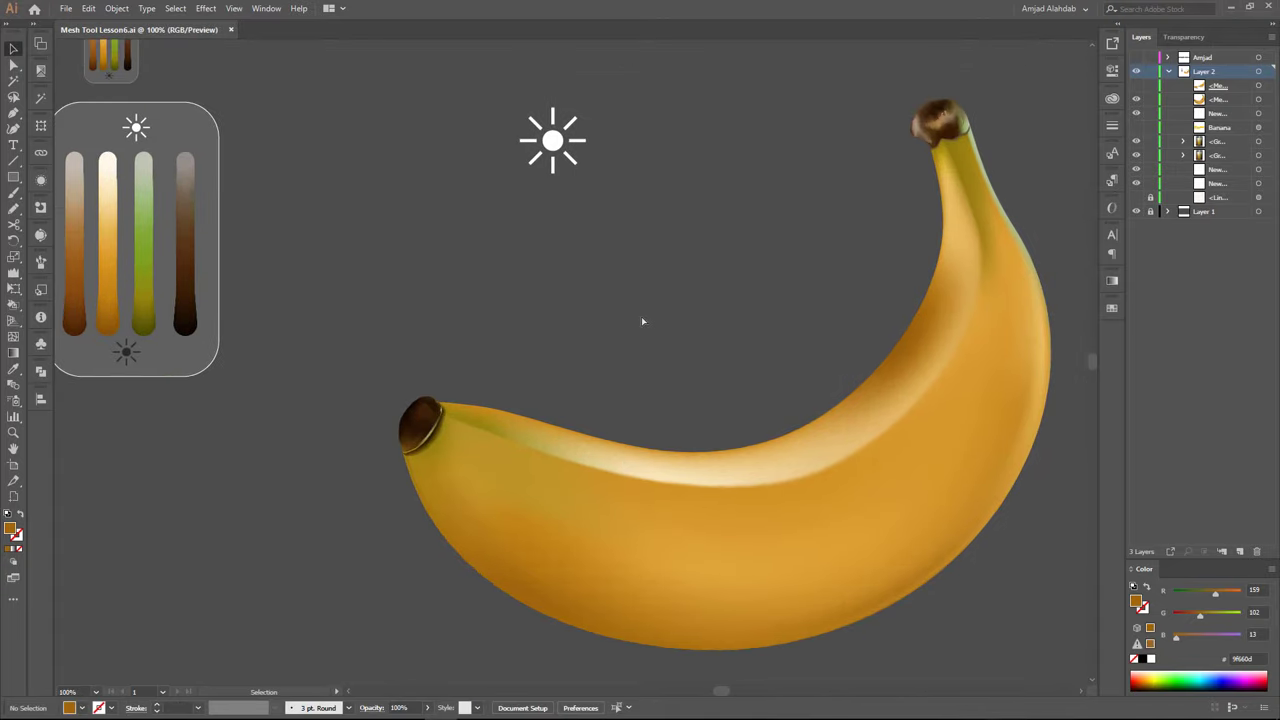
{"action": "key", "text": "a"}
{"action": "scroll", "coordinate": [665, 403], "scroll_direction": "down", "scroll_amount": 1}
{"action": "left_click", "coordinate": [673, 428]}
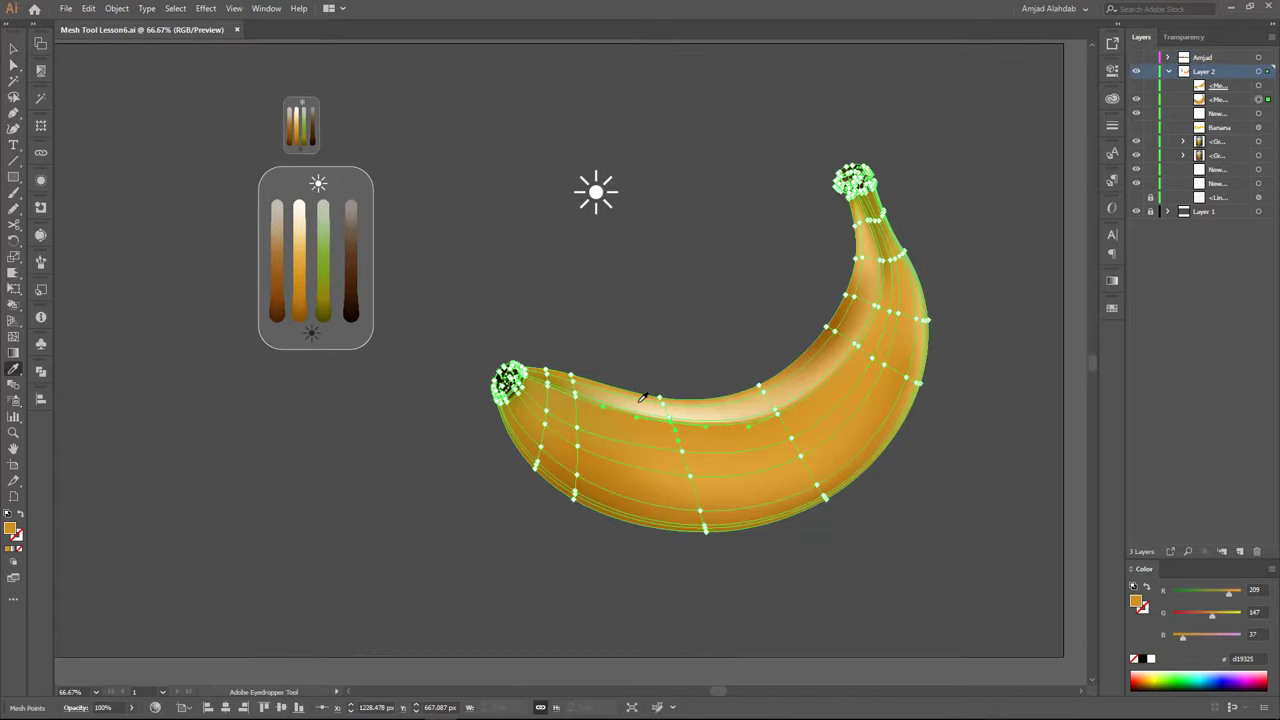
{"action": "left_click", "coordinate": [719, 283], "text": "ctrl"}
{"action": "left_click", "coordinate": [780, 417], "text": "ctrl"}
{"action": "key", "text": "ctrl+shift+a"}
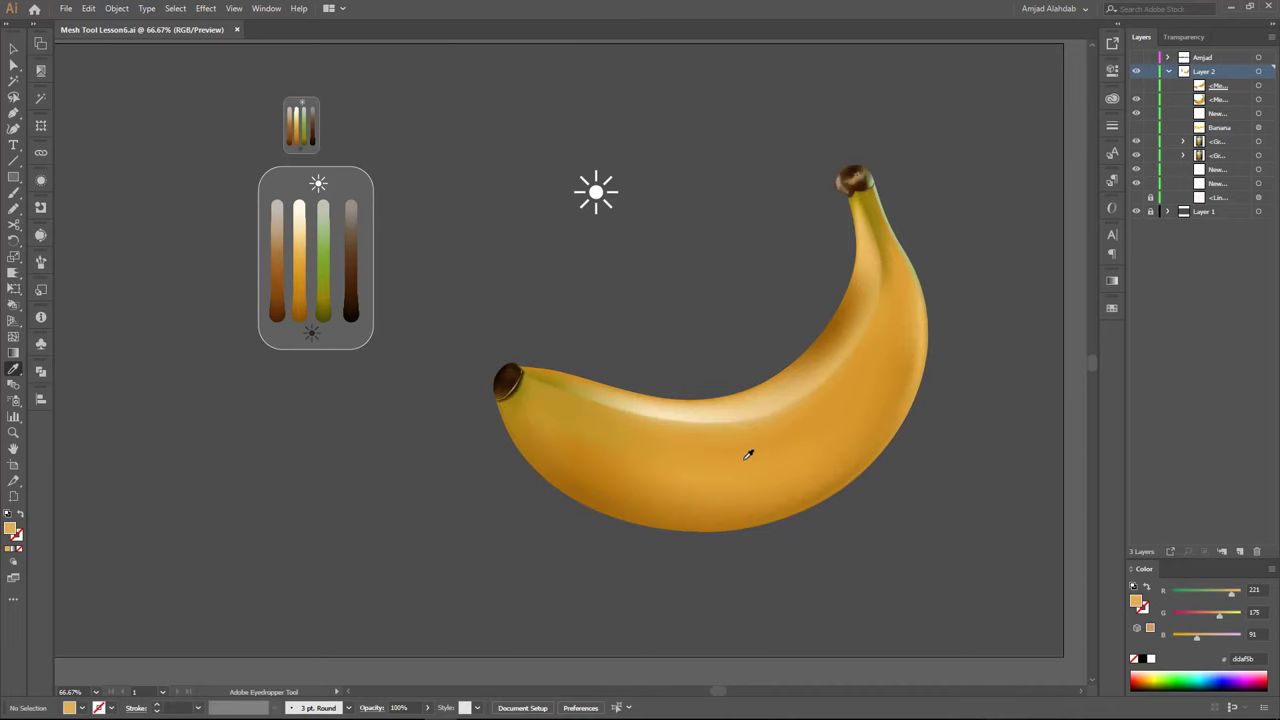
Colour a lower-middle belly point with orange from the swatch stripe
{"action": "left_click", "coordinate": [748, 455], "text": "ctrl"}
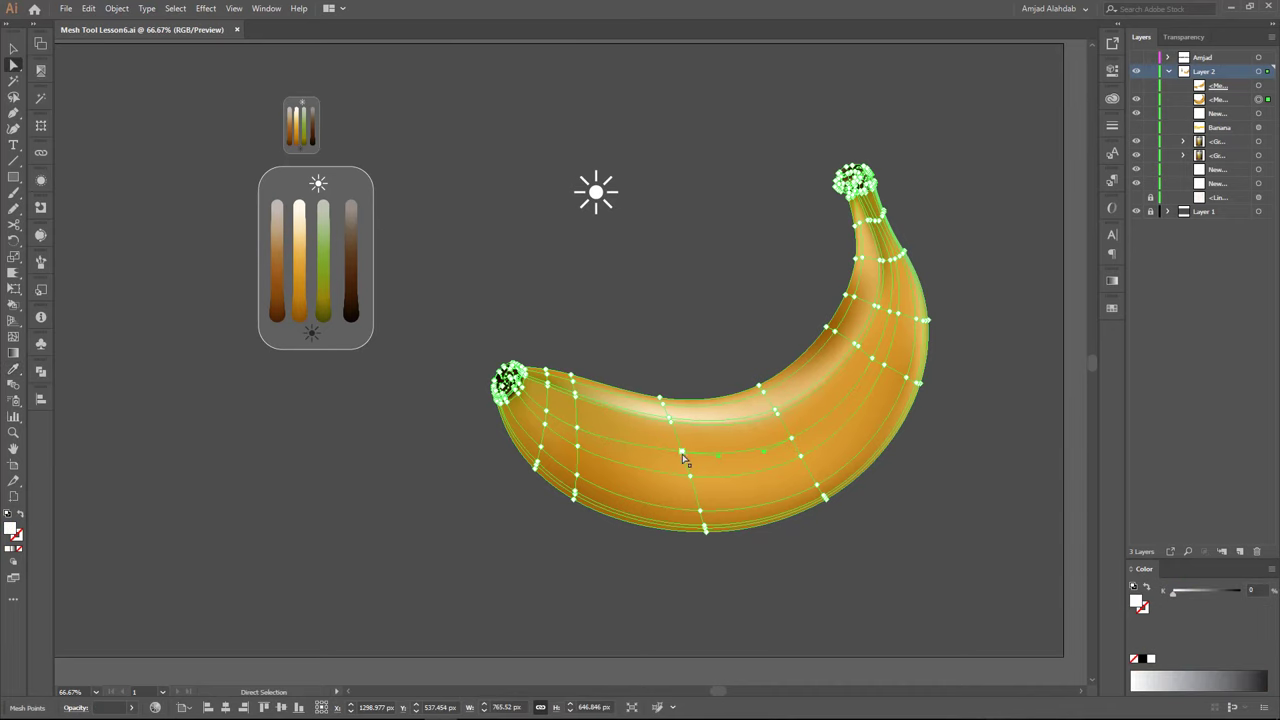
{"action": "left_click", "coordinate": [303, 247]}
{"action": "key", "text": "ctrl+shift+a"}
{"action": "left_click", "coordinate": [766, 437], "text": "ctrl"}
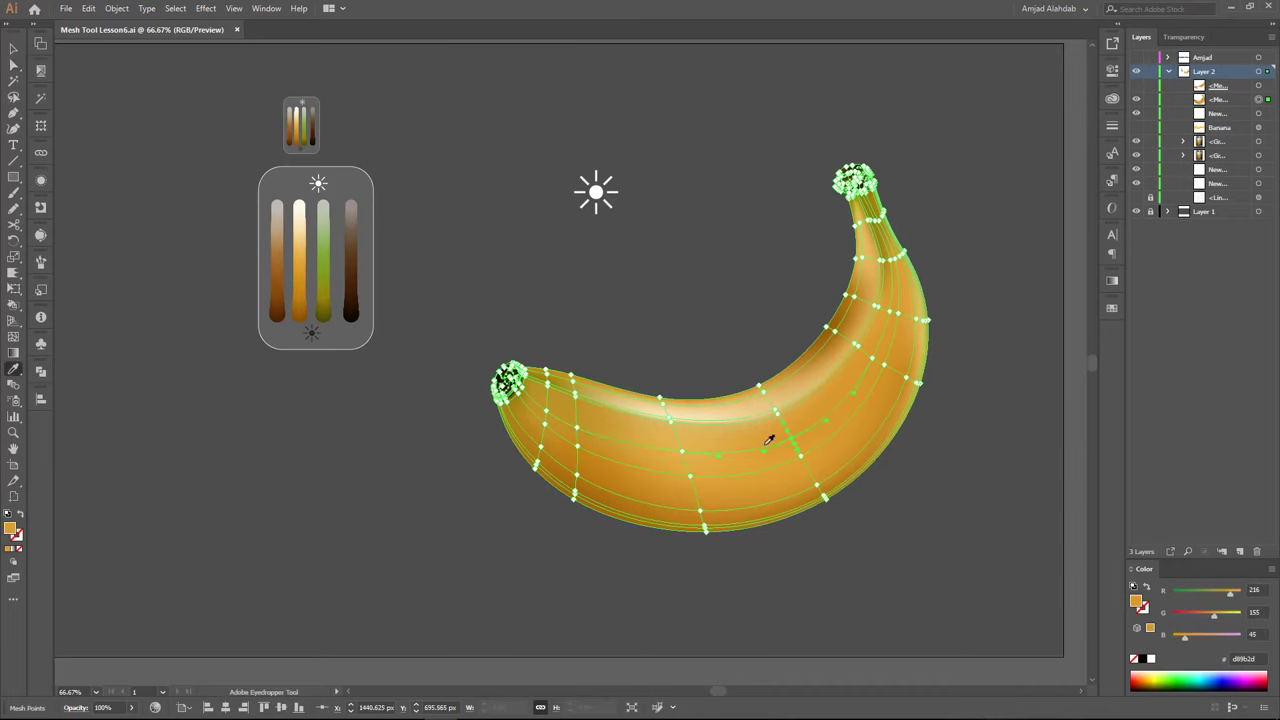
{"action": "left_click", "coordinate": [740, 311], "text": "ctrl"}
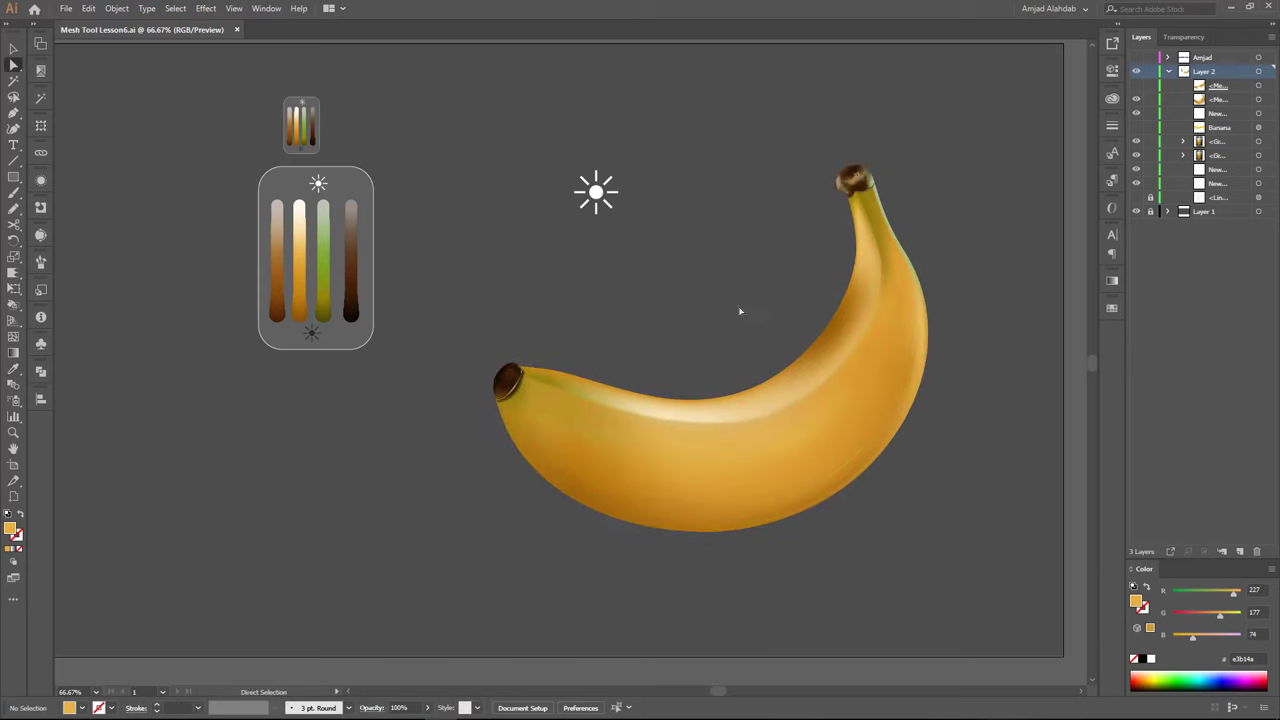
Finalize the mesh point colours and zoom out to check the cream highlight strip
{"action": "left_click", "coordinate": [720, 424]}
{"action": "key", "text": "ctrl+equal"}
{"action": "key", "text": "i"}
{"action": "left_click", "coordinate": [705, 432]}
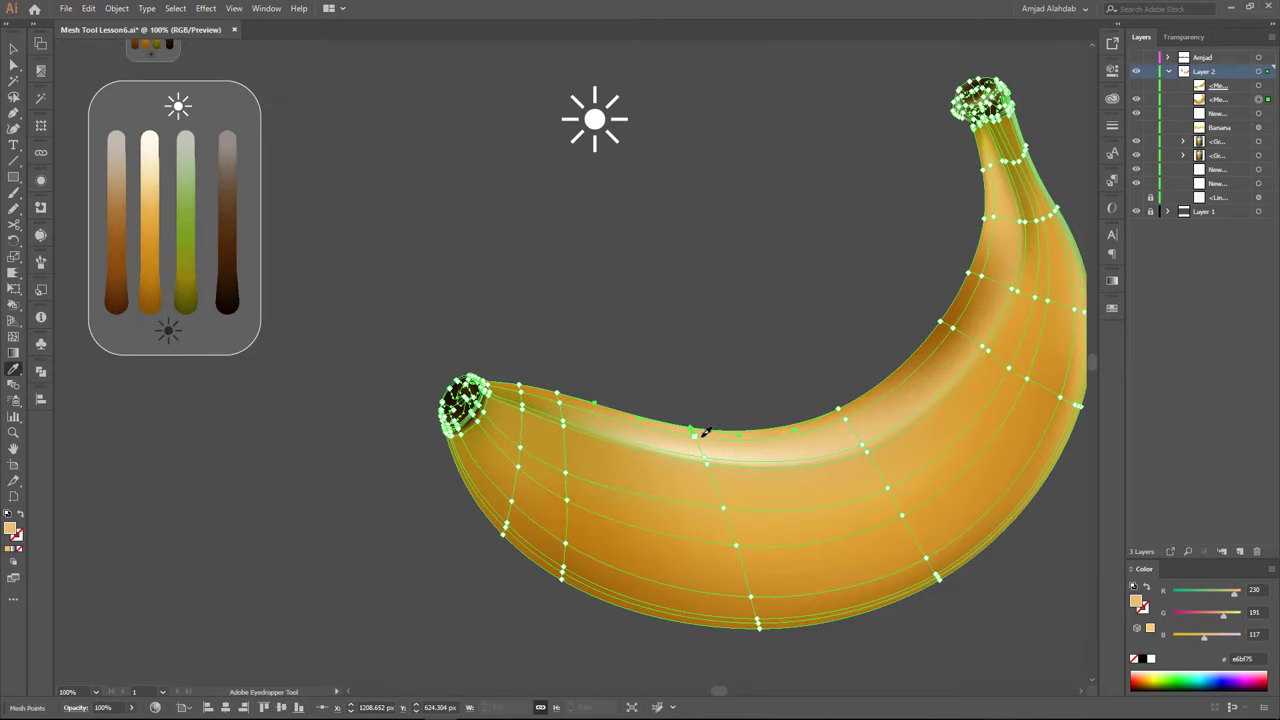
{"action": "key", "text": "ctrl+shift+a"}
{"action": "left_click", "coordinate": [808, 437], "text": "ctrl"}
{"action": "left_click", "coordinate": [640, 374], "text": "ctrl"}
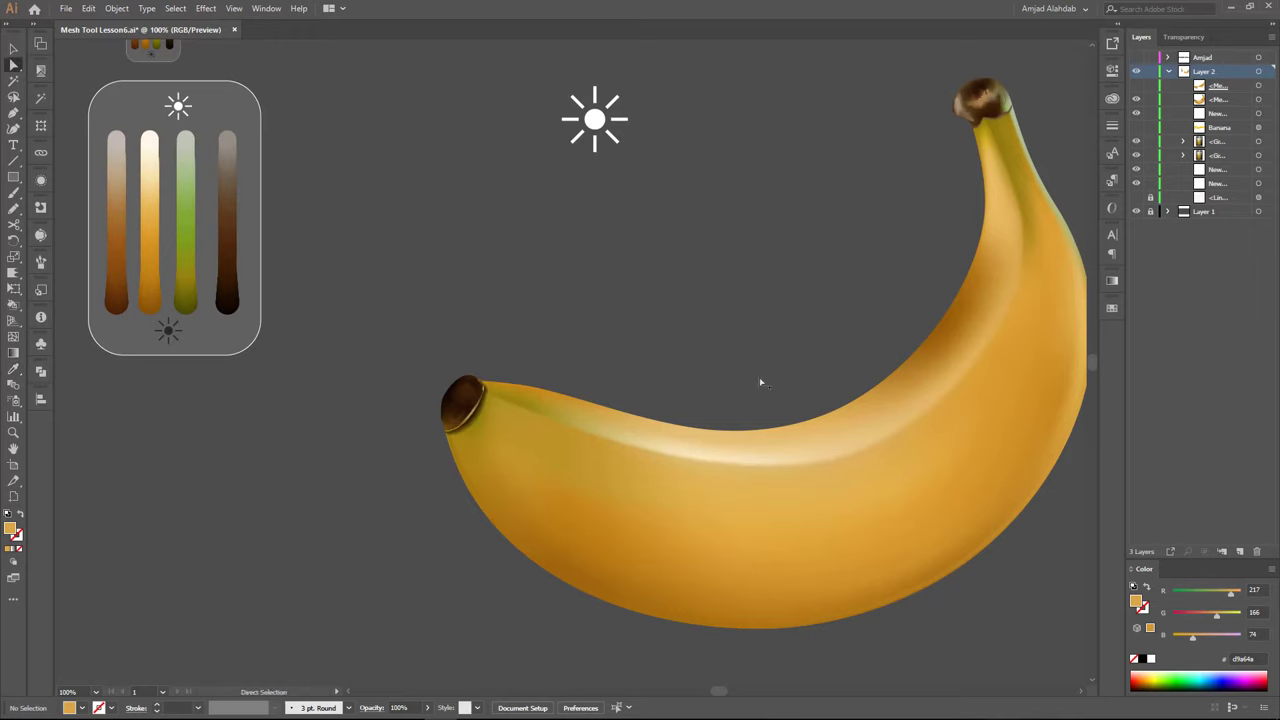
{"action": "key", "text": "ctrl+minus"}
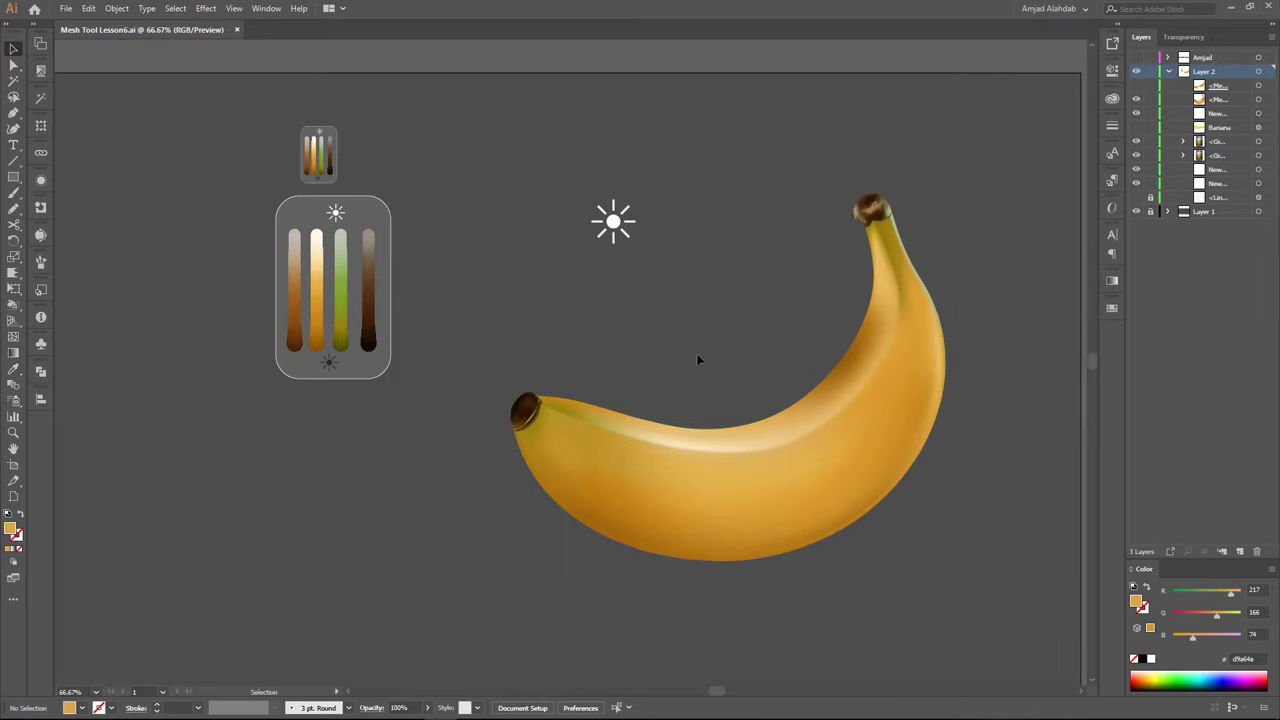
Tint a mesh point near the banana's left tip with a light olive sampled from the green bar
{"action": "left_click", "coordinate": [571, 443]}
{"action": "key", "text": "i"}
{"action": "left_click", "coordinate": [348, 333]}
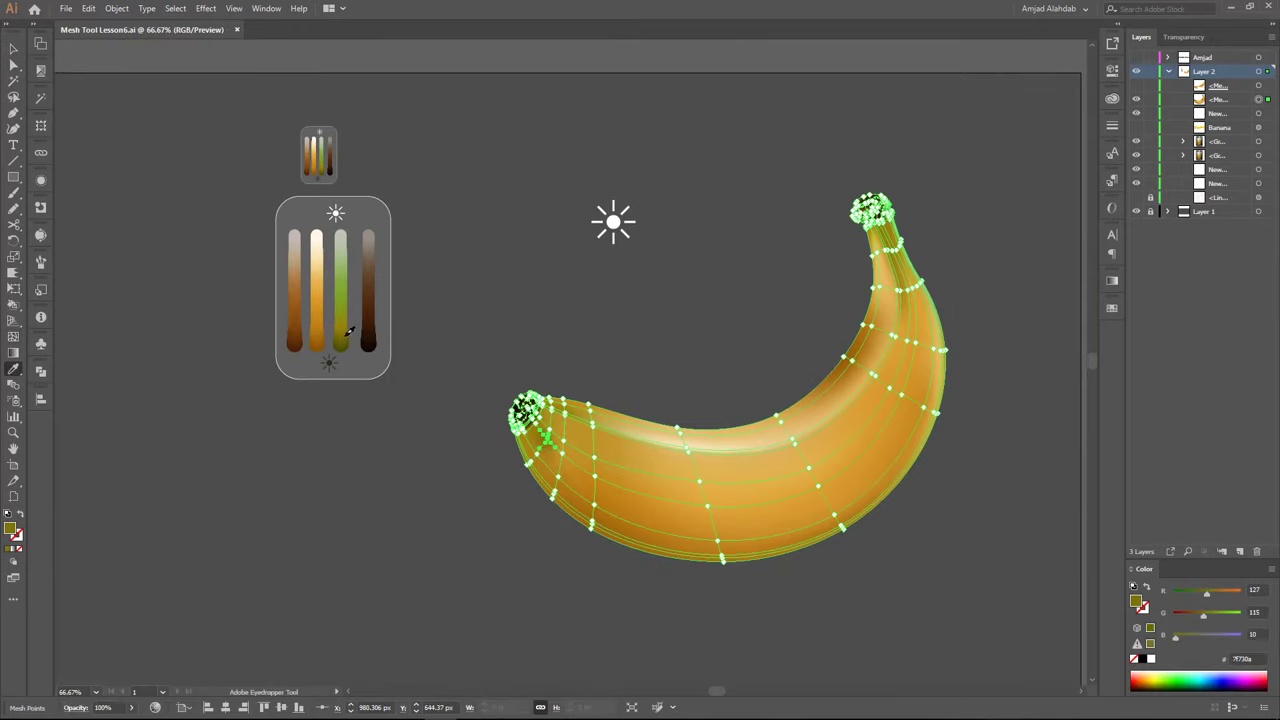
{"action": "key", "text": "ctrl+plus"}
{"action": "left_click", "coordinate": [308, 272]}
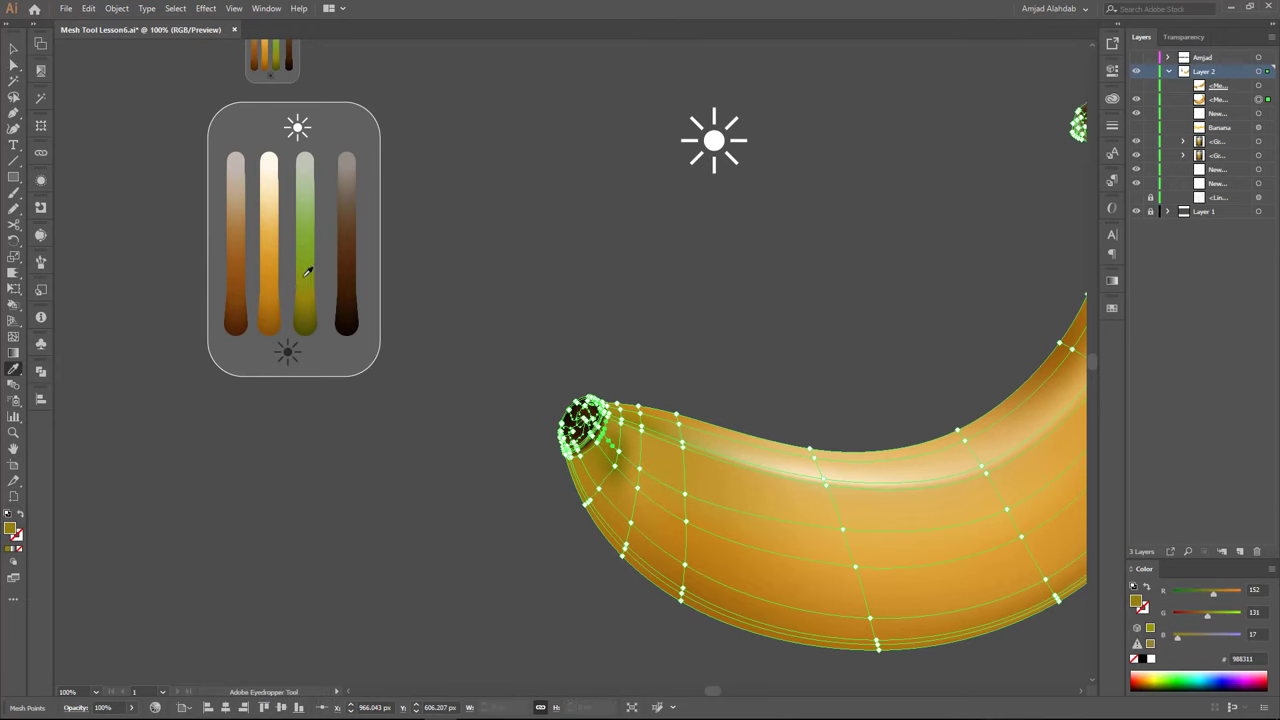
{"action": "left_click", "coordinate": [598, 490], "text": "ctrl"}
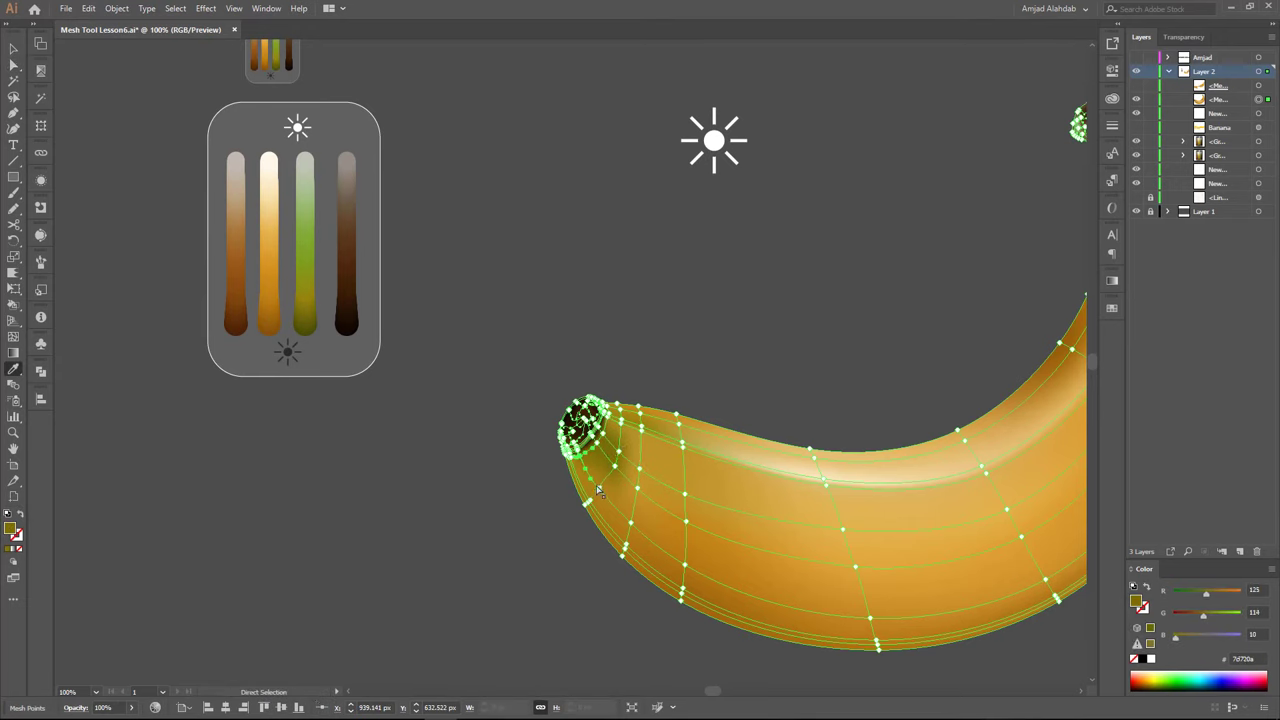
{"action": "left_click", "coordinate": [570, 510], "text": "ctrl"}
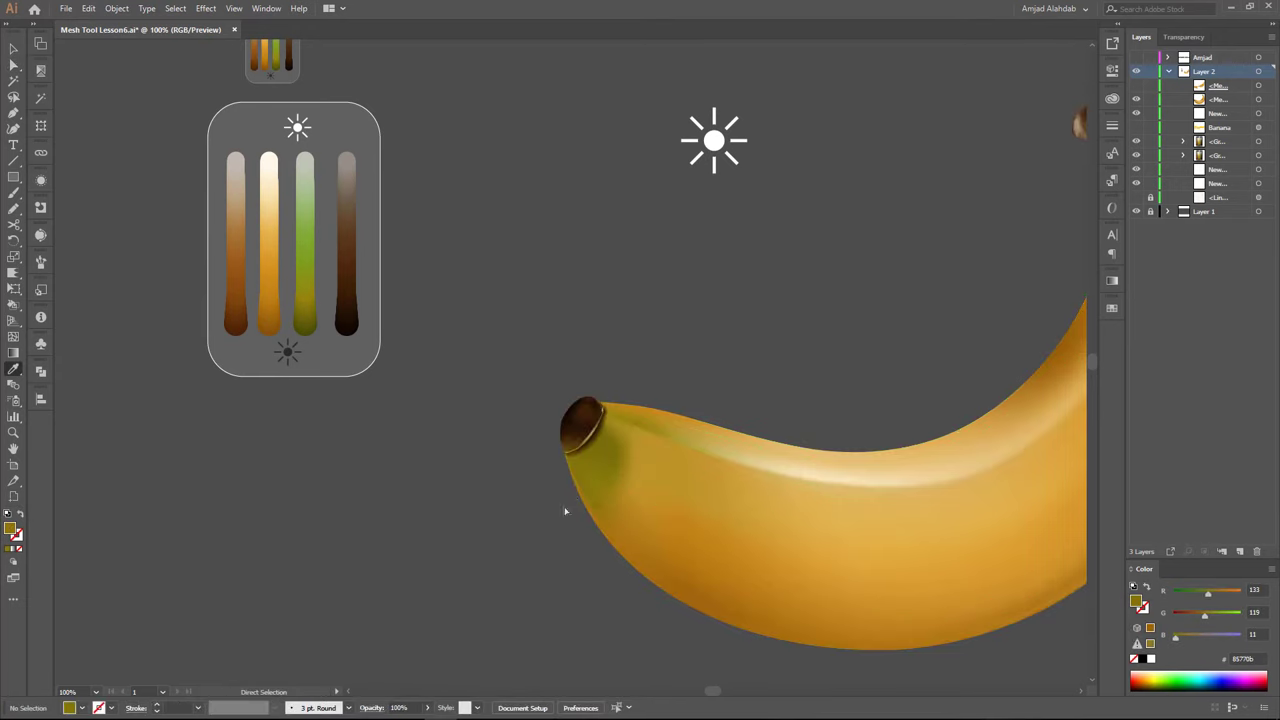
Recolour the left-tip mesh point a darker olive and preview the stem area
{"action": "left_click", "coordinate": [605, 440], "text": "ctrl"}
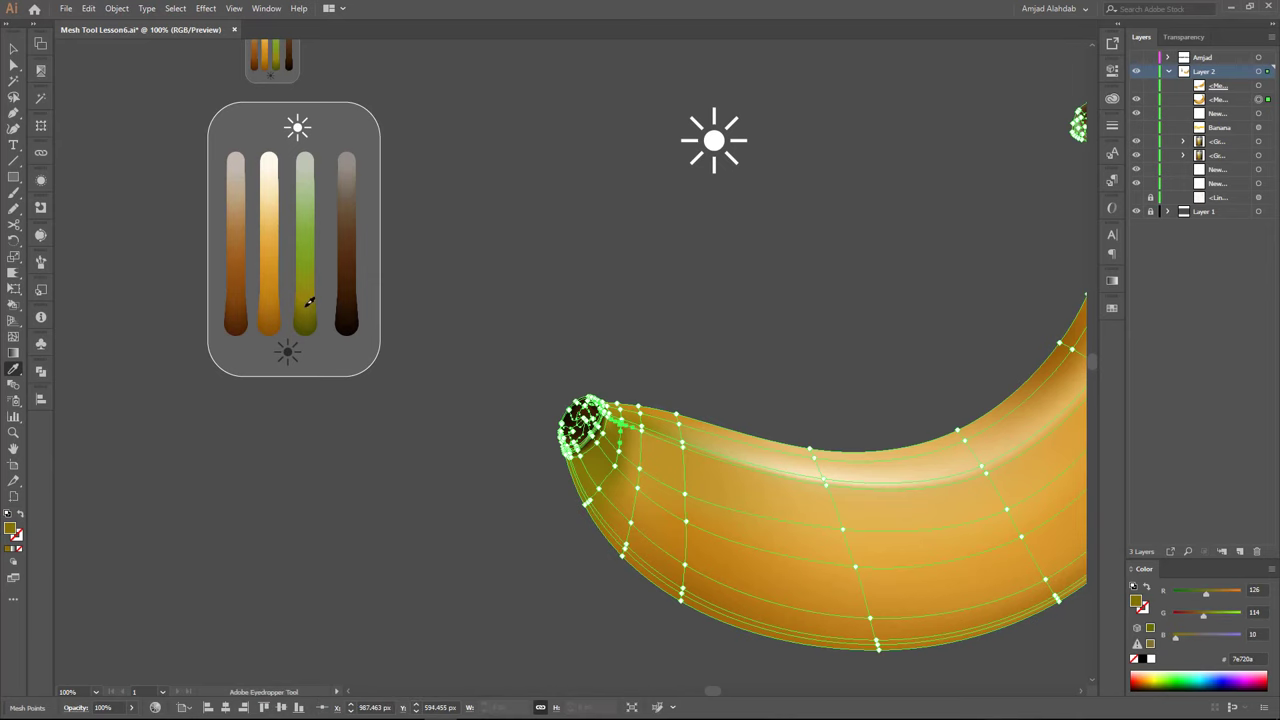
{"action": "scroll", "coordinate": [625, 428], "scroll_direction": "up", "scroll_amount": 2}
{"action": "left_click", "coordinate": [633, 421], "text": "ctrl"}
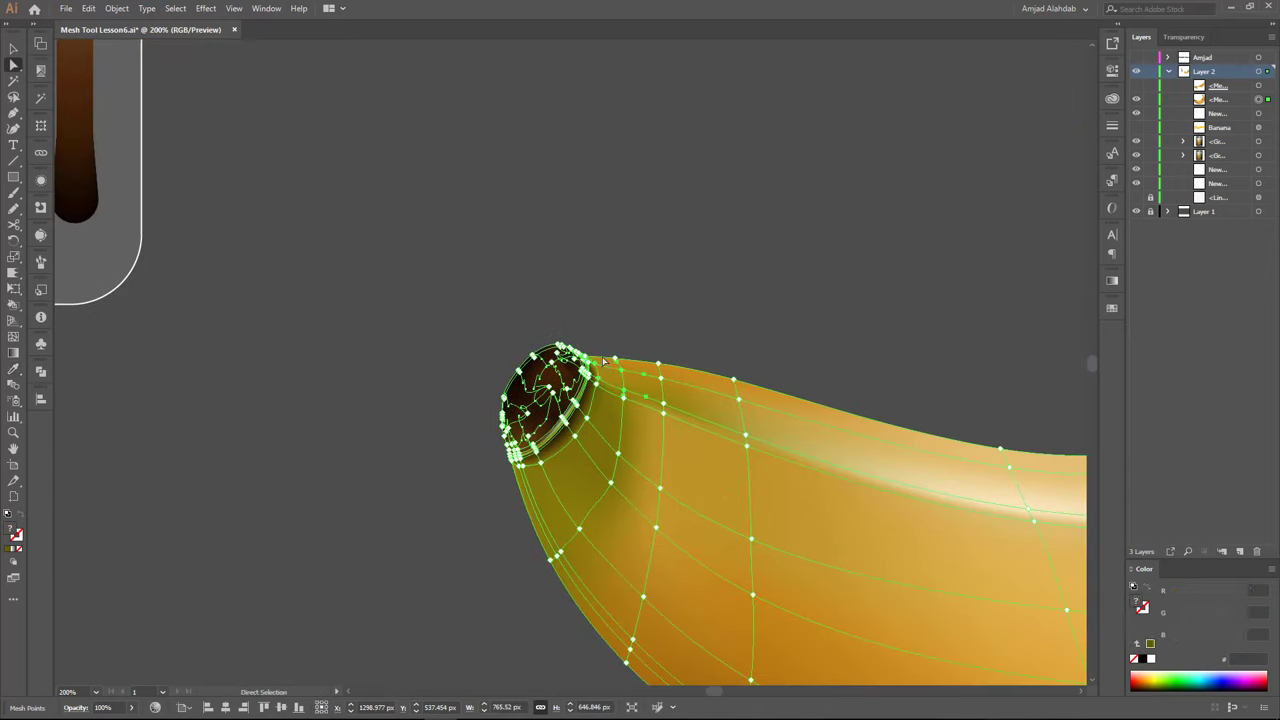
{"action": "left_click", "coordinate": [628, 371], "text": "ctrl"}
{"action": "scroll", "coordinate": [628, 371], "scroll_direction": "down", "scroll_amount": 2}
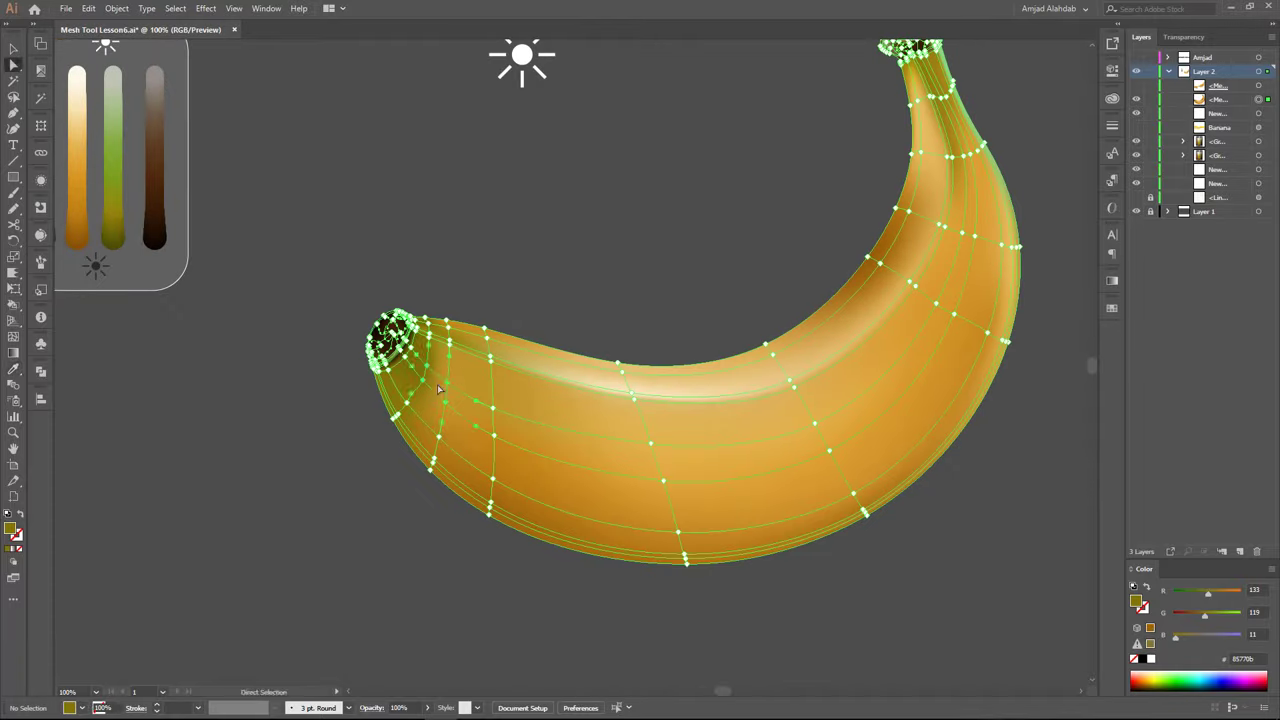
{"action": "left_click", "coordinate": [445, 404], "text": "ctrl"}
Give a mesh point near the banana's left end a golden-brown colour
{"action": "left_click", "coordinate": [480, 340], "text": "ctrl"}
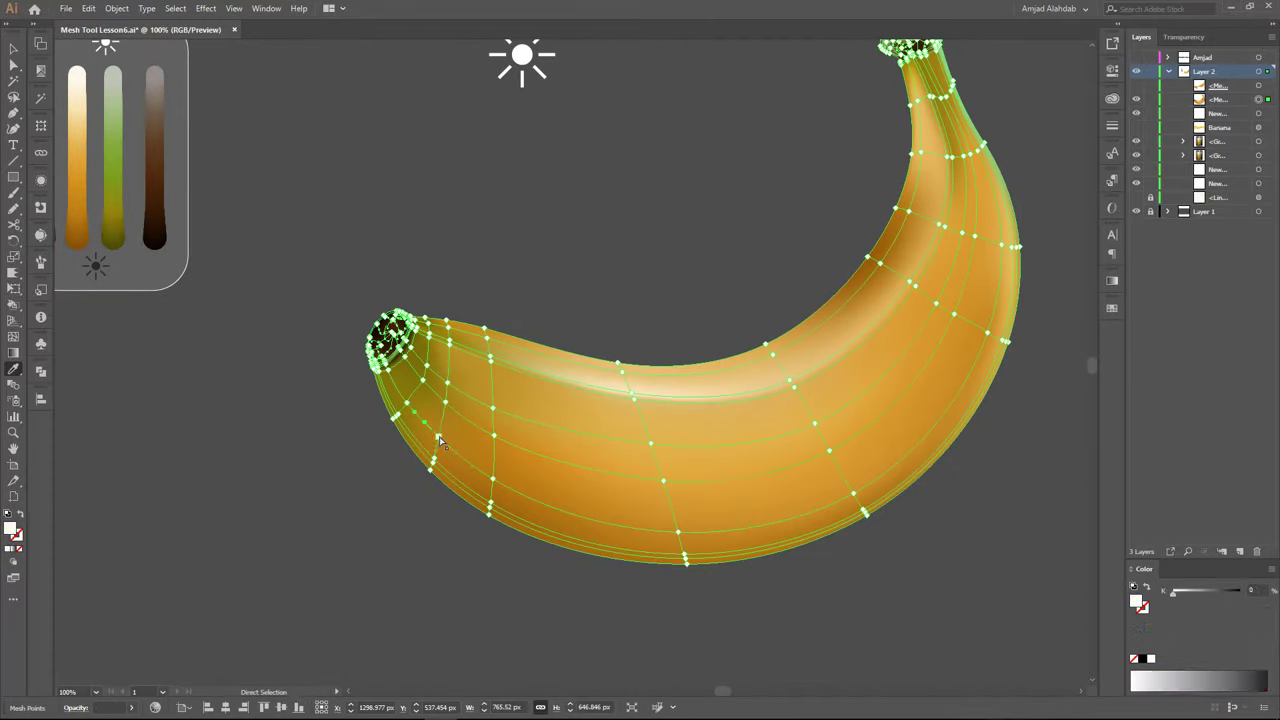
{"action": "left_click", "coordinate": [449, 306], "text": "ctrl"}
{"action": "left_click", "coordinate": [437, 342], "text": "ctrl"}
{"action": "left_click", "coordinate": [453, 285], "text": "ctrl"}
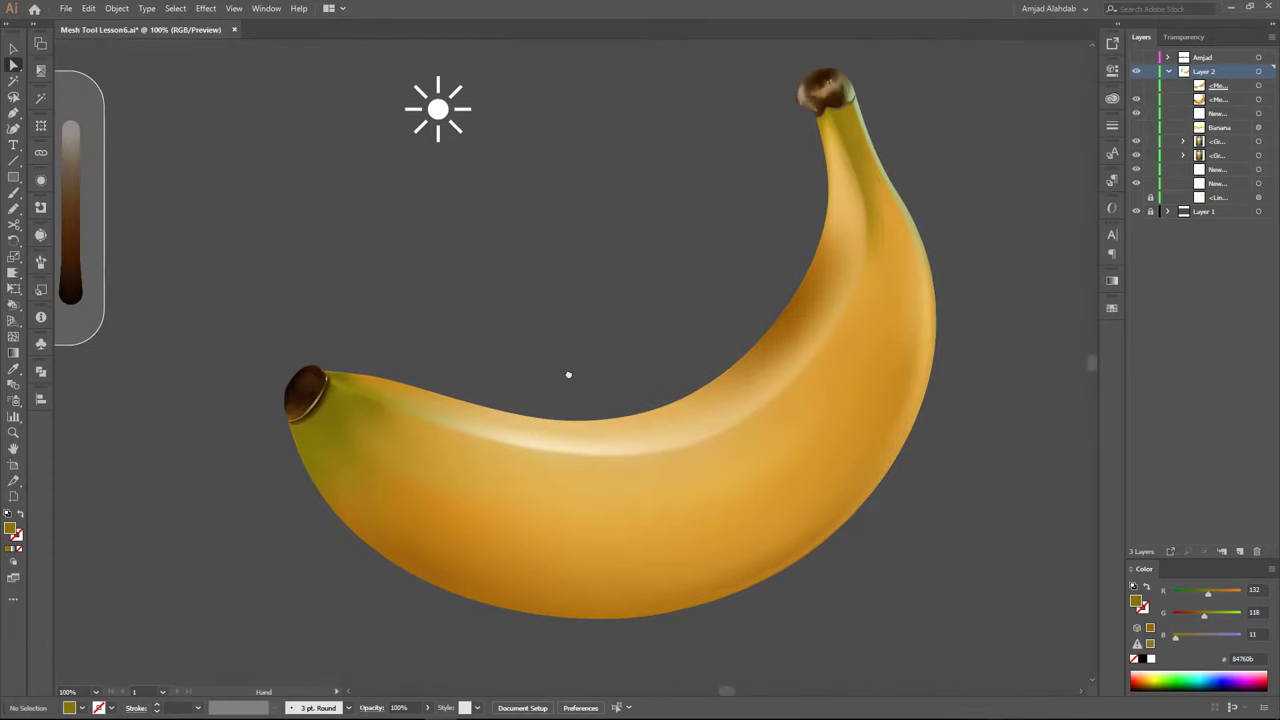
{"action": "left_click", "coordinate": [303, 378], "text": "ctrl"}
{"action": "left_click", "coordinate": [933, 149], "text": "ctrl"}
{"action": "left_click", "coordinate": [648, 508], "text": "ctrl"}
Add a mesh line across the banana body and colour it light orange from the colour bars
{"action": "left_click", "coordinate": [518, 522]}
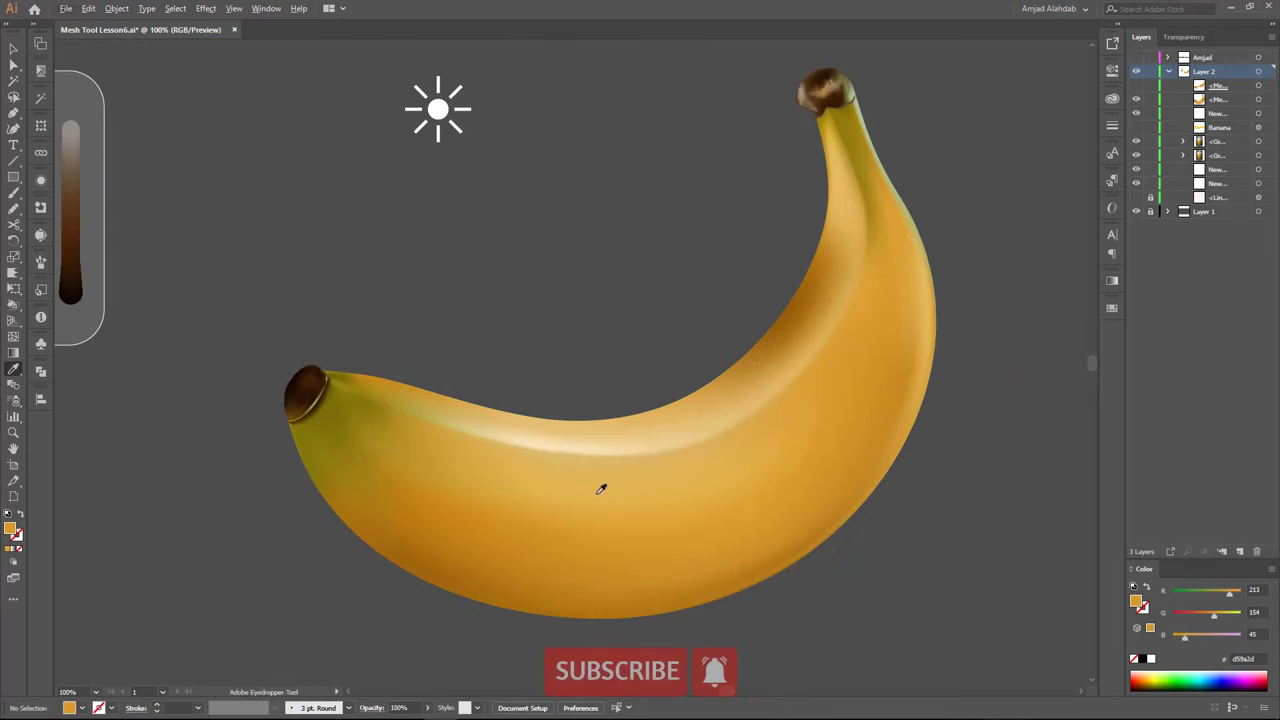
{"action": "key", "text": "ctrl+minus"}
{"action": "left_click", "coordinate": [208, 300]}
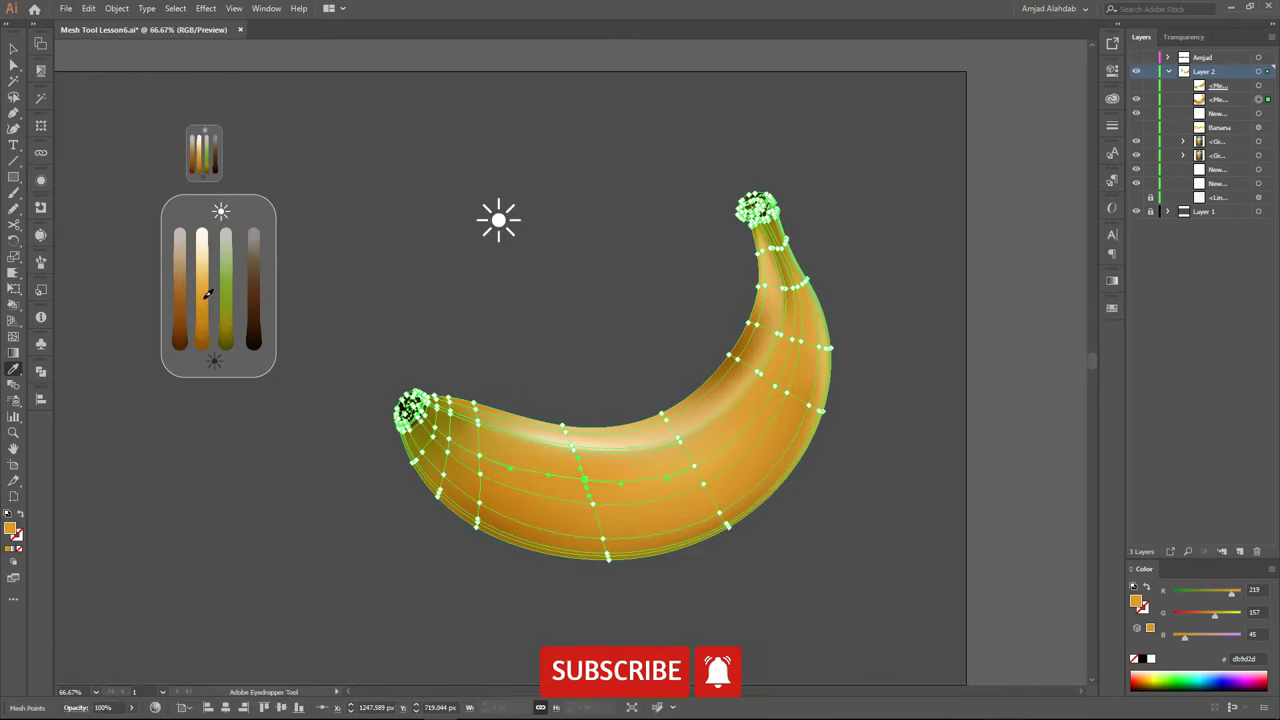
{"action": "left_click", "coordinate": [212, 290]}
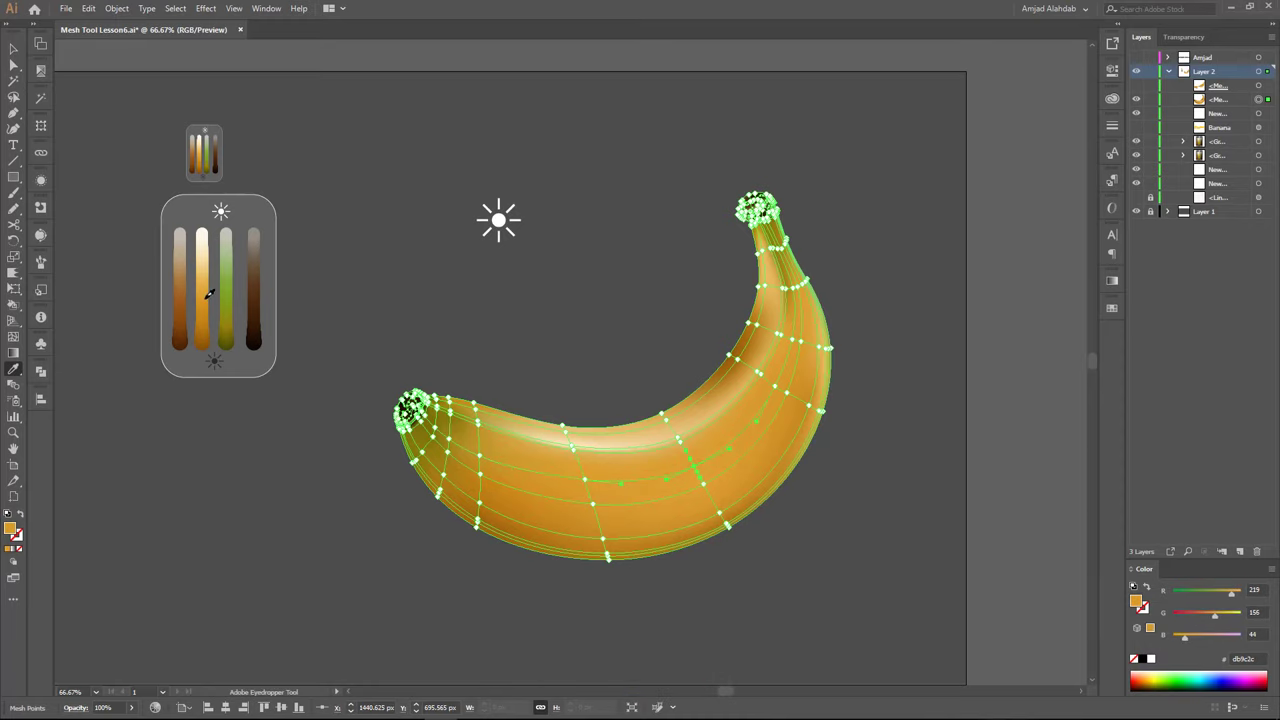
{"action": "key", "text": "ctrl+shift+a"}
{"action": "key", "text": "v"}
{"action": "scroll", "coordinate": [698, 360], "scroll_direction": "left", "scroll_amount": 2}
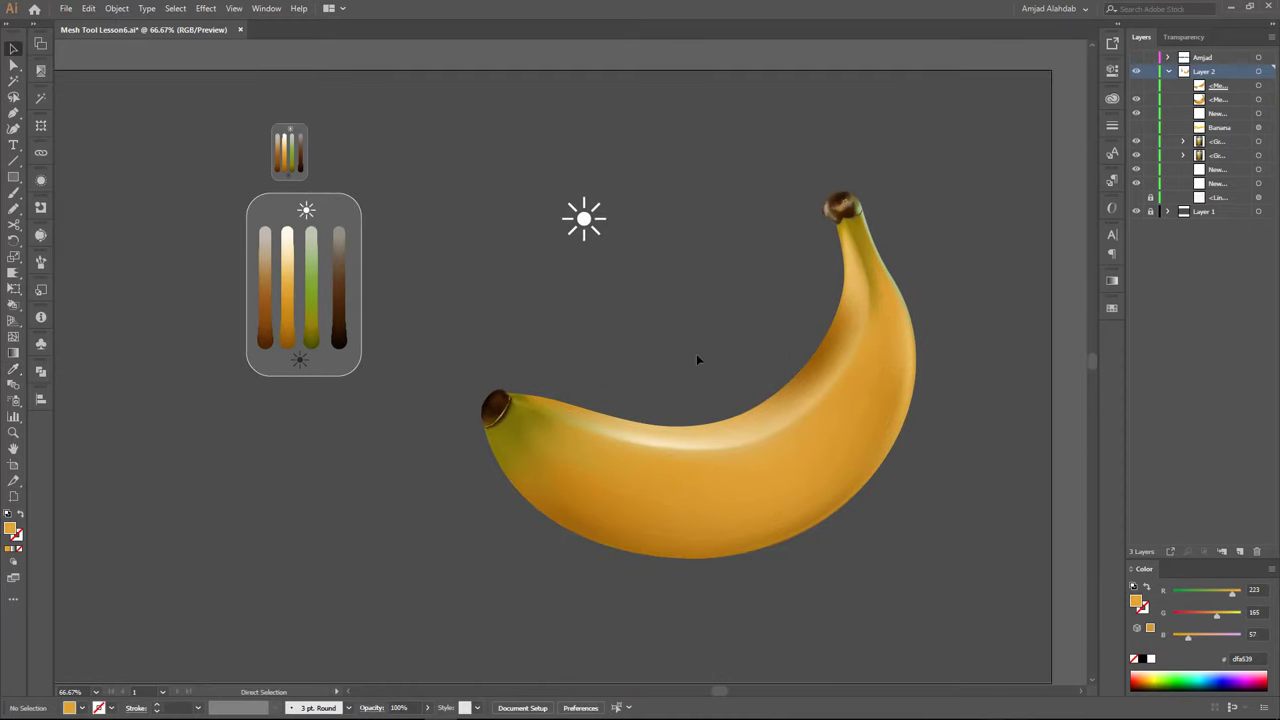
Show the hidden back banana, lock the finished front banana, and select the back banana
{"action": "left_click_drag", "start_coordinate": [584, 218], "coordinate": [520, 138]}
{"action": "left_click", "coordinate": [1150, 99]}
{"action": "left_click", "coordinate": [1136, 85]}
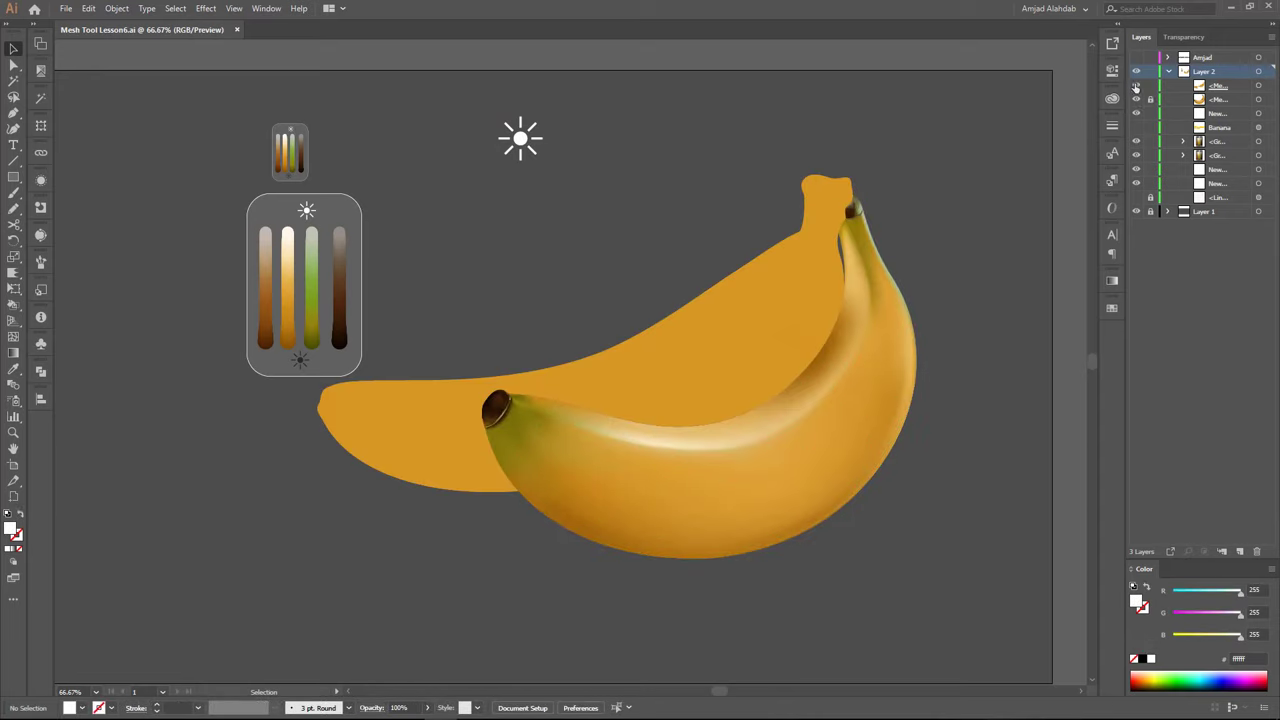
{"action": "left_click", "coordinate": [785, 296]}
{"action": "key", "text": "ctrl+plus"}
Reposition the sun icon, and undo the trial move and resize of the colour slider group
{"action": "left_click_drag", "start_coordinate": [500, 74], "coordinate": [537, 176]}
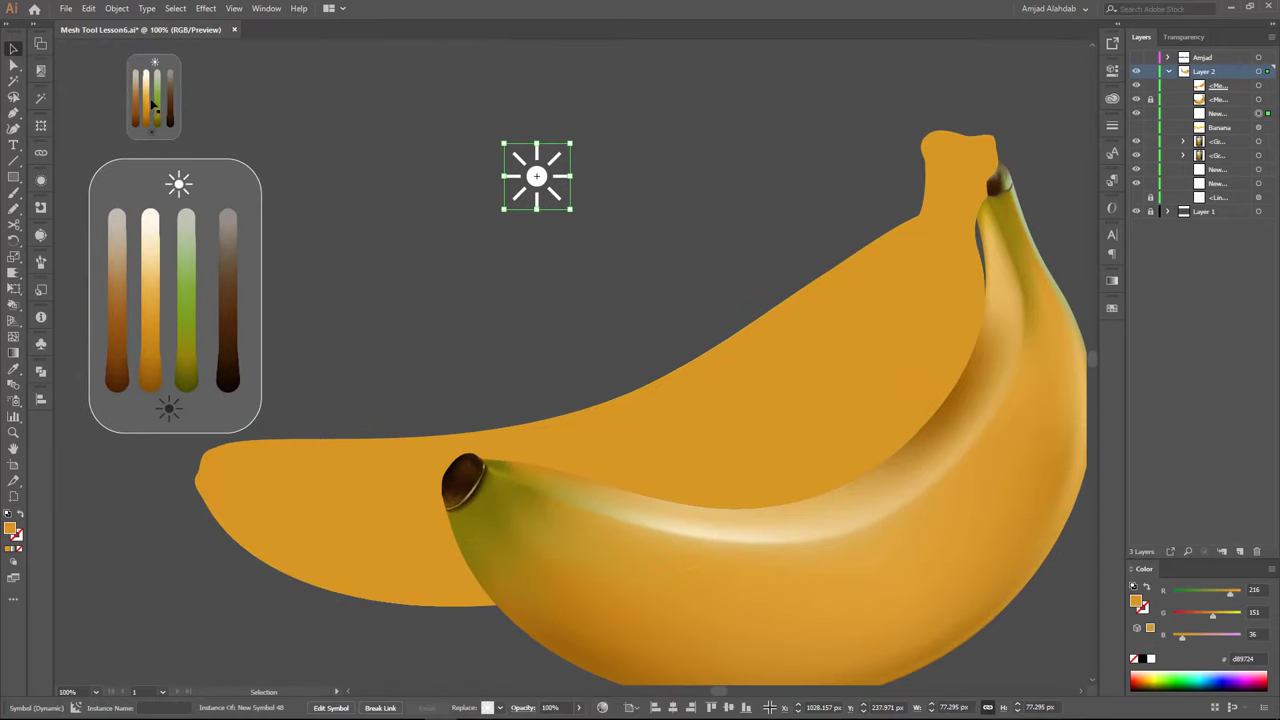
{"action": "left_click_drag", "start_coordinate": [152, 103], "coordinate": [414, 266]}
{"action": "left_click_drag", "start_coordinate": [451, 306], "coordinate": [457, 343]}
{"action": "scroll", "coordinate": [998, 145], "scroll_direction": "right", "scroll_amount": 2}
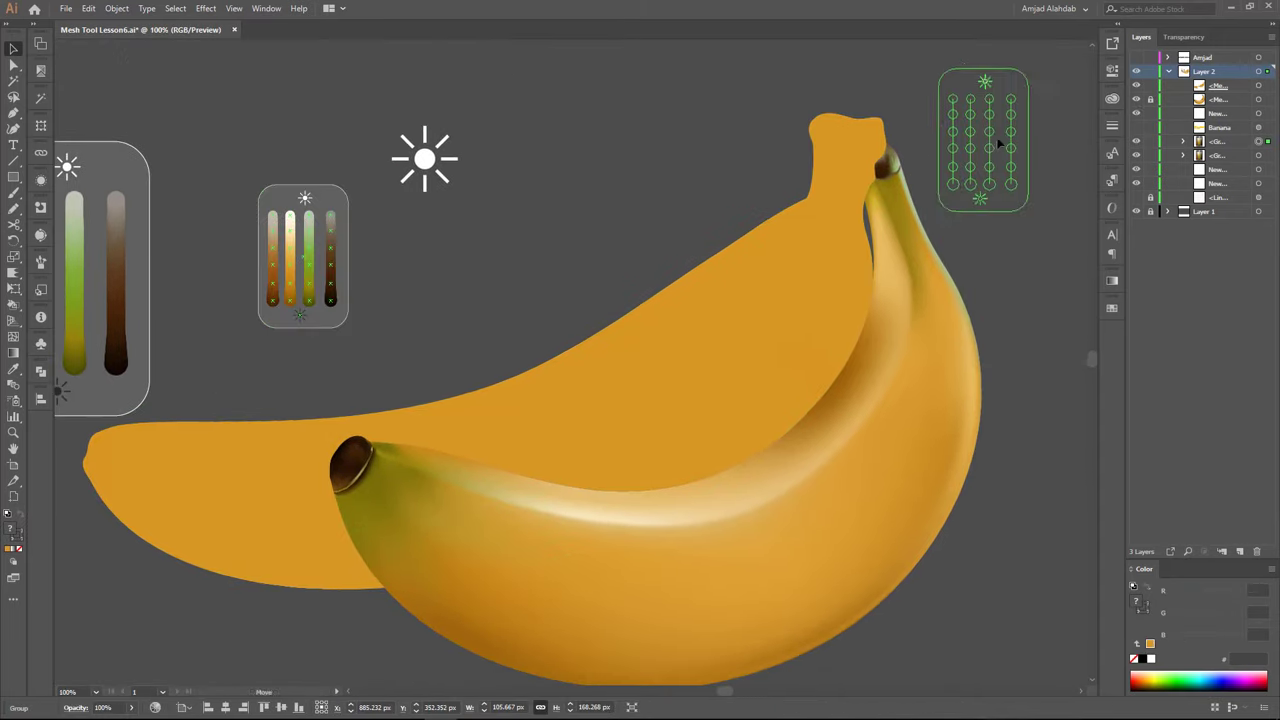
{"action": "key", "text": "ctrl+z"}
{"action": "scroll", "coordinate": [594, 257], "scroll_direction": "left", "scroll_amount": 2}
{"action": "scroll", "coordinate": [563, 249], "scroll_direction": "right", "scroll_amount": 1}
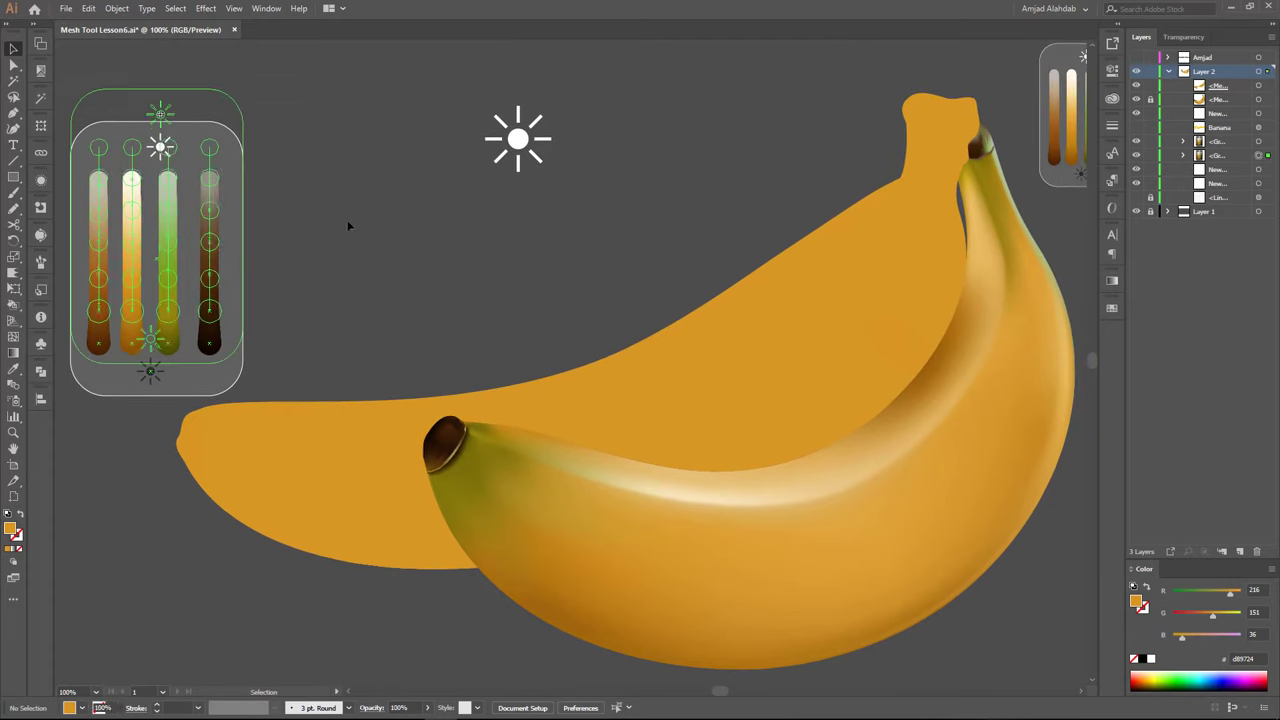
{"action": "key", "text": "ctrl+z"}
Recolour a mesh point on the back banana's top a mid orange
{"action": "left_click", "coordinate": [813, 323]}
{"action": "left_click", "coordinate": [684, 458]}
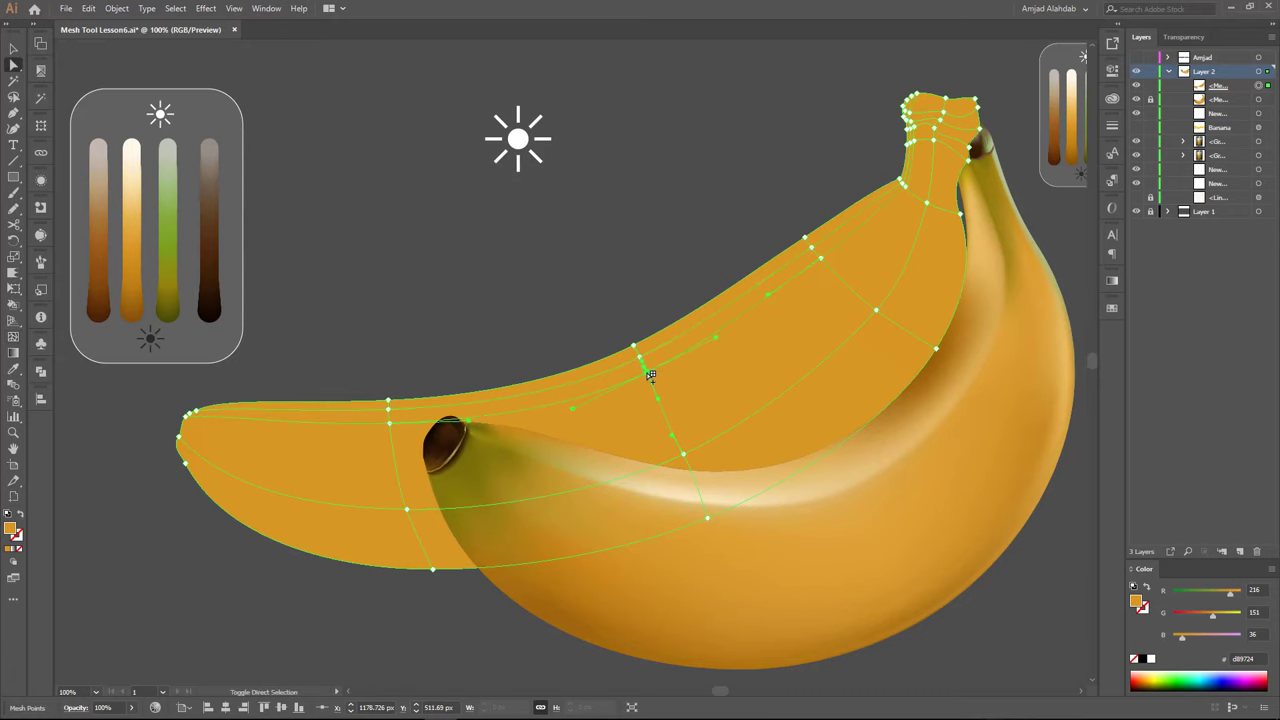
{"action": "key", "text": "i"}
{"action": "left_click", "coordinate": [138, 197]}
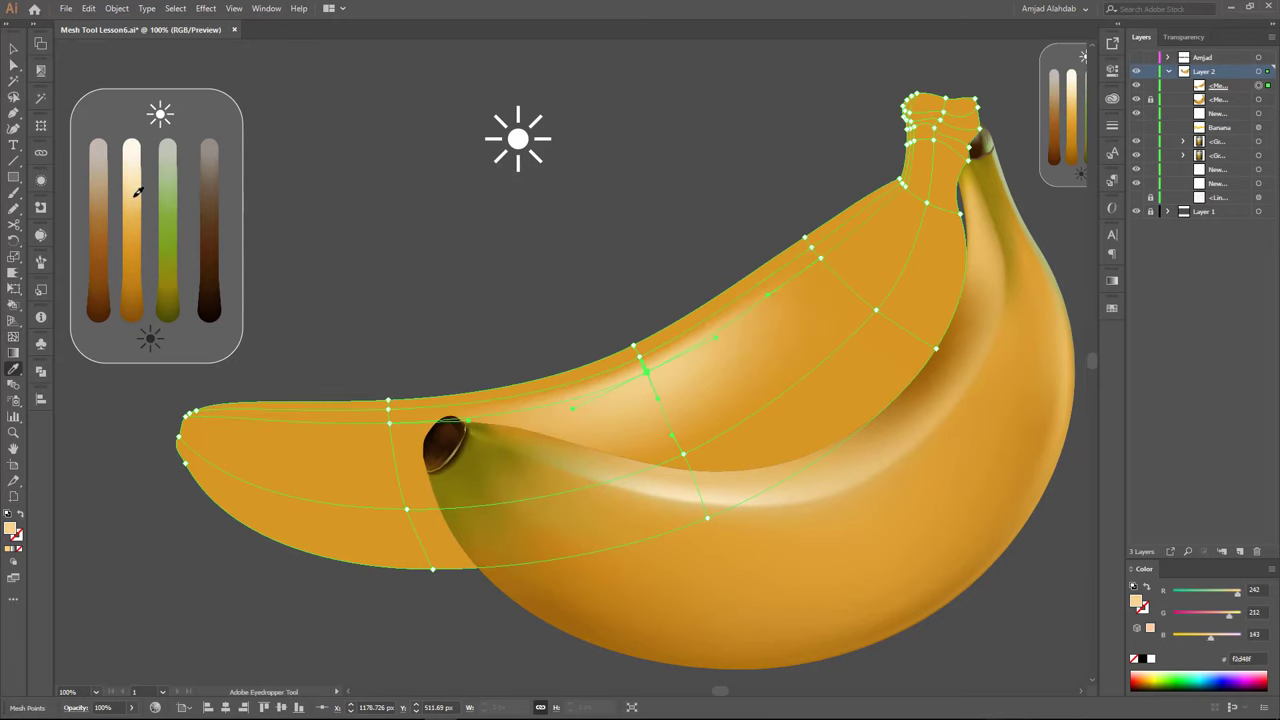
{"action": "left_click", "coordinate": [648, 355]}
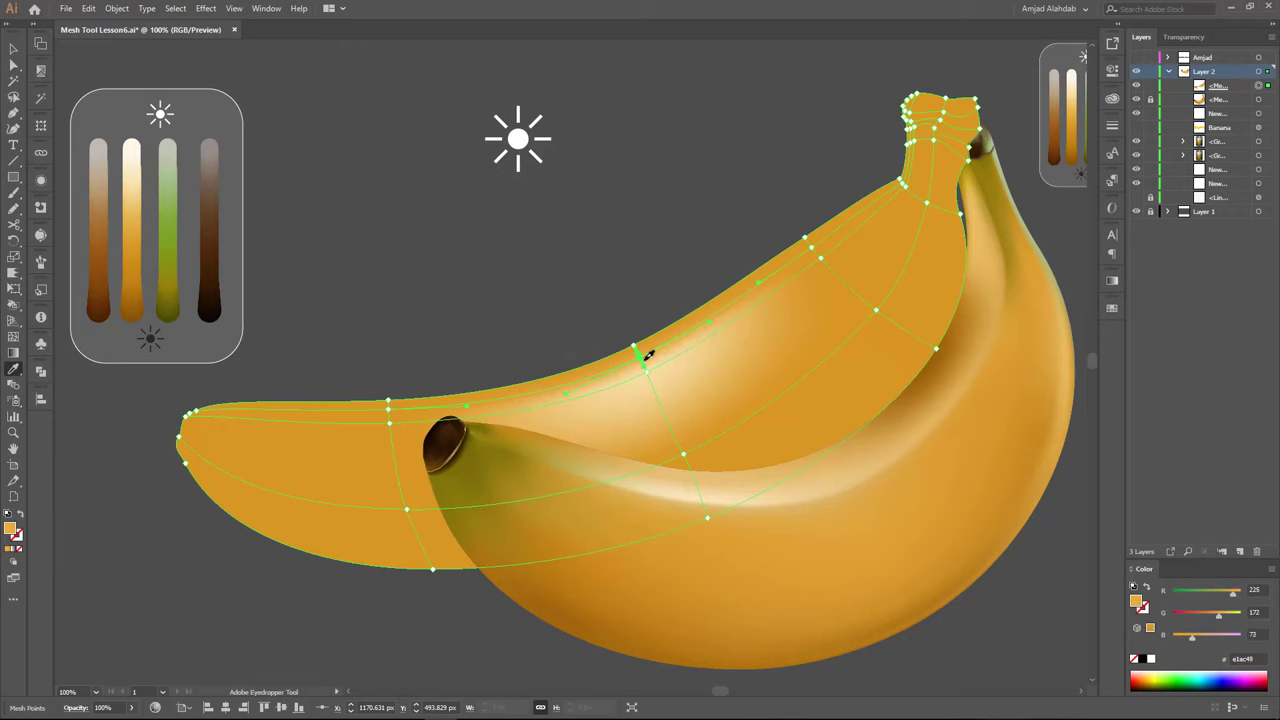
{"action": "left_click", "coordinate": [663, 309], "text": "ctrl"}
Apply a slightly lightened sampled orange to a mesh point higher on the back banana
{"action": "left_click", "coordinate": [818, 255], "text": "ctrl"}
{"action": "left_click", "coordinate": [756, 318]}
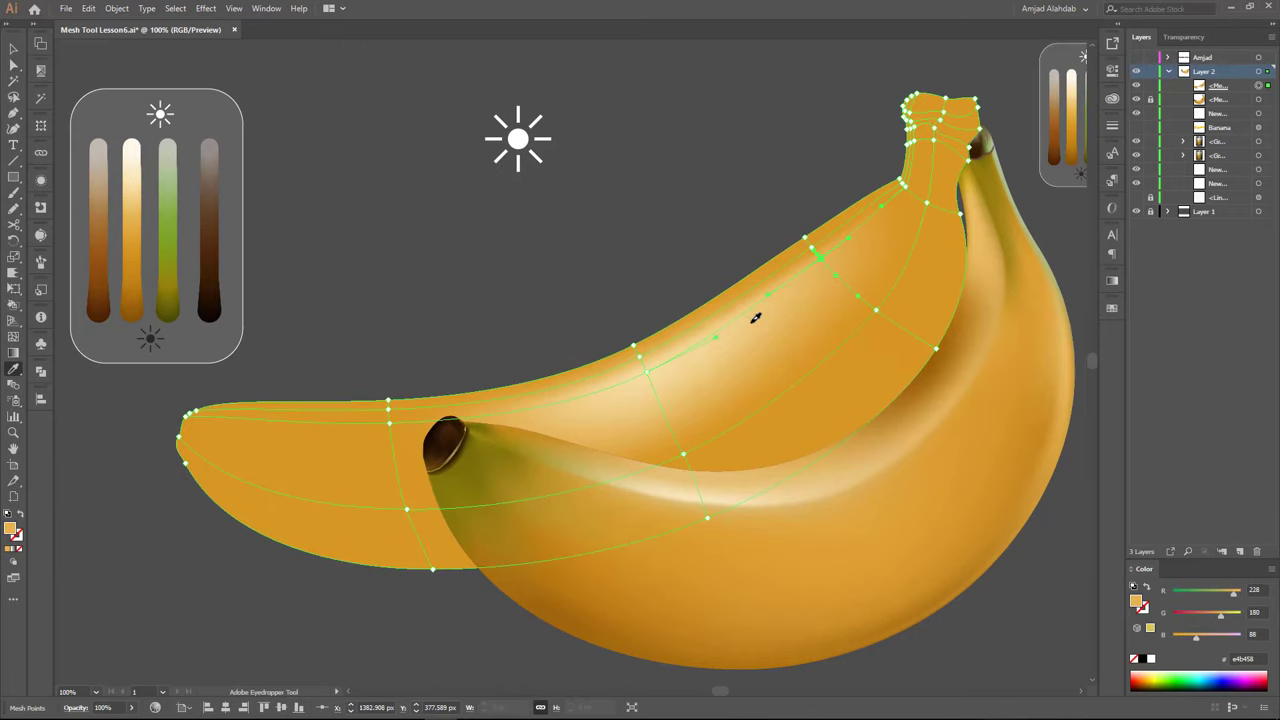
{"action": "left_click", "coordinate": [812, 253]}
{"action": "left_click", "coordinate": [758, 243], "text": "ctrl"}
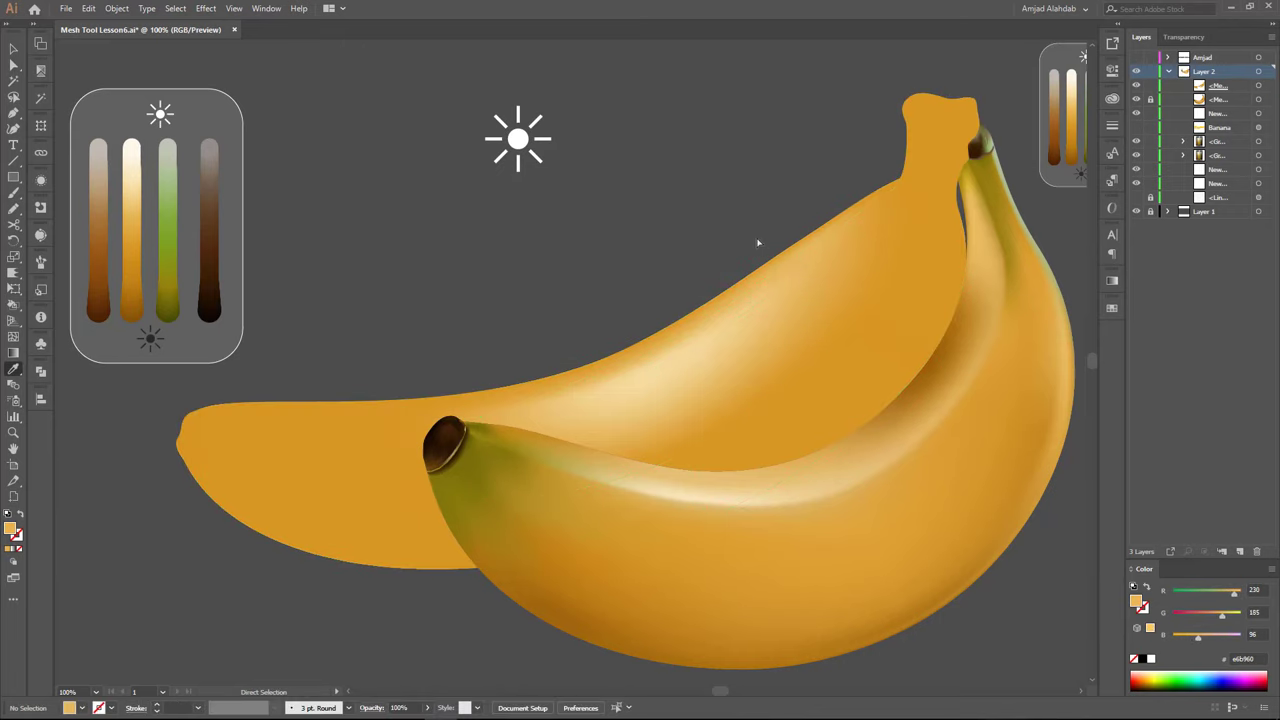
Brighten a mesh point on the back banana's upper-left edge
{"action": "left_click", "coordinate": [418, 444], "text": "ctrl"}
{"action": "left_click", "coordinate": [388, 402], "text": "ctrl"}
{"action": "left_click", "coordinate": [599, 391]}
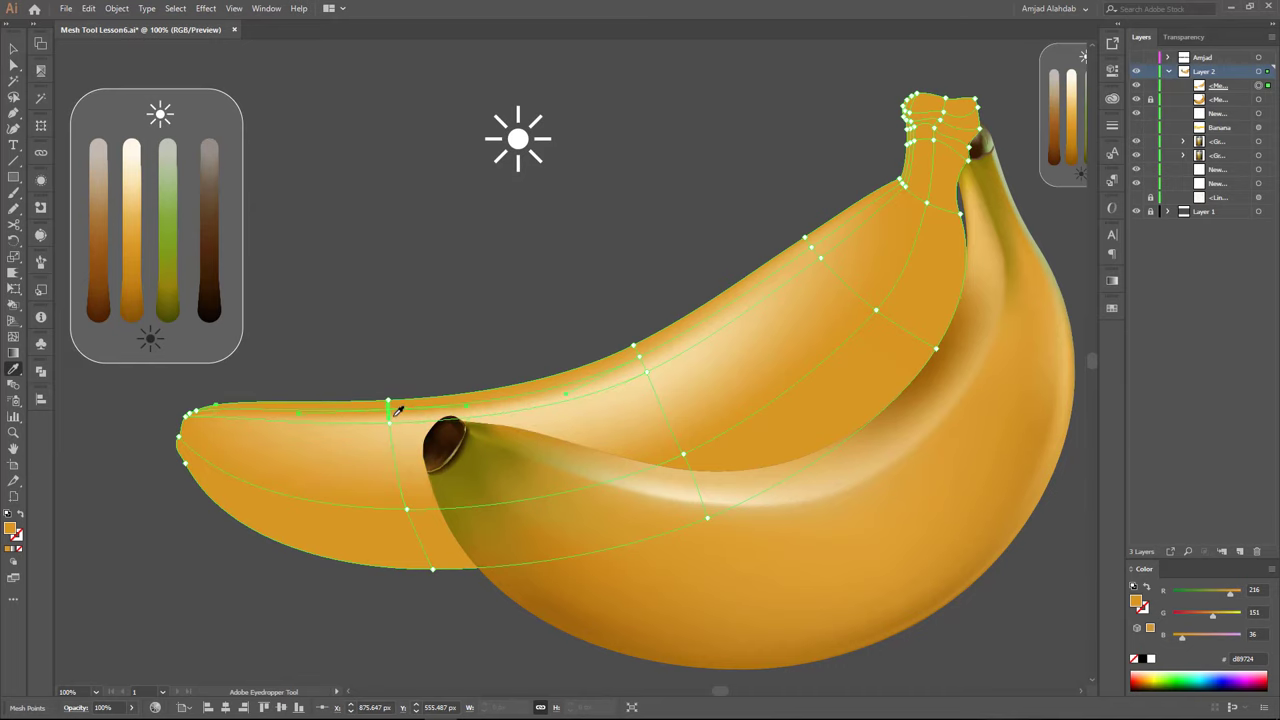
{"action": "left_click", "coordinate": [397, 411]}
{"action": "left_click", "coordinate": [416, 372], "text": "ctrl"}
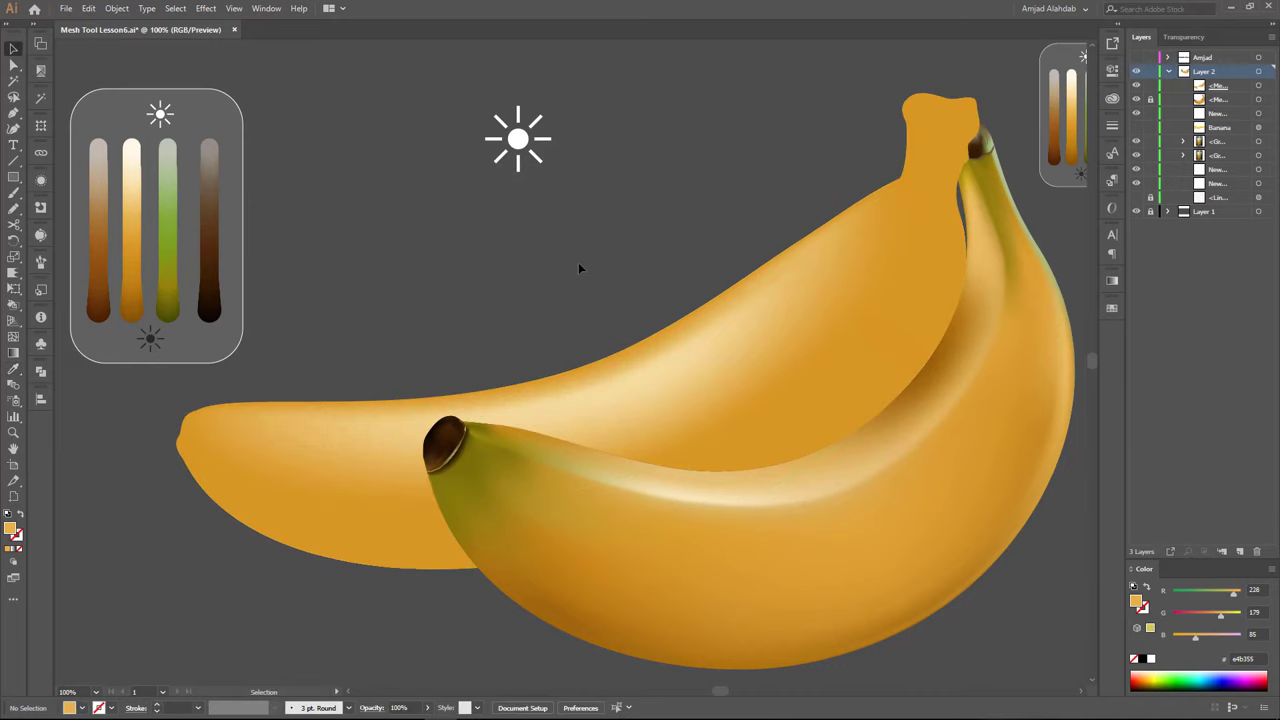
Darken the back banana's lower edge and lower-left area with sampled brown
{"action": "left_click", "coordinate": [395, 562], "text": "ctrl"}
{"action": "key", "text": "i"}
{"action": "left_click", "coordinate": [383, 399]}
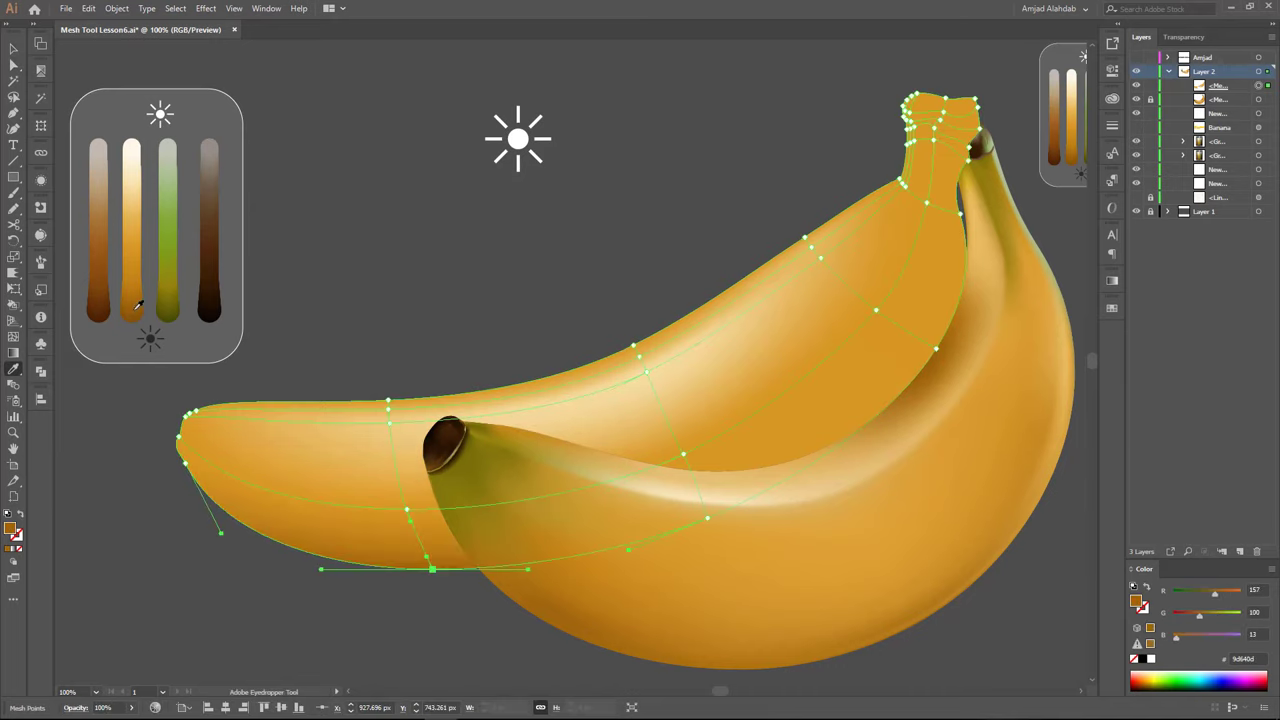
{"action": "left_click", "coordinate": [294, 516], "text": "ctrl"}
{"action": "left_click", "coordinate": [135, 311]}
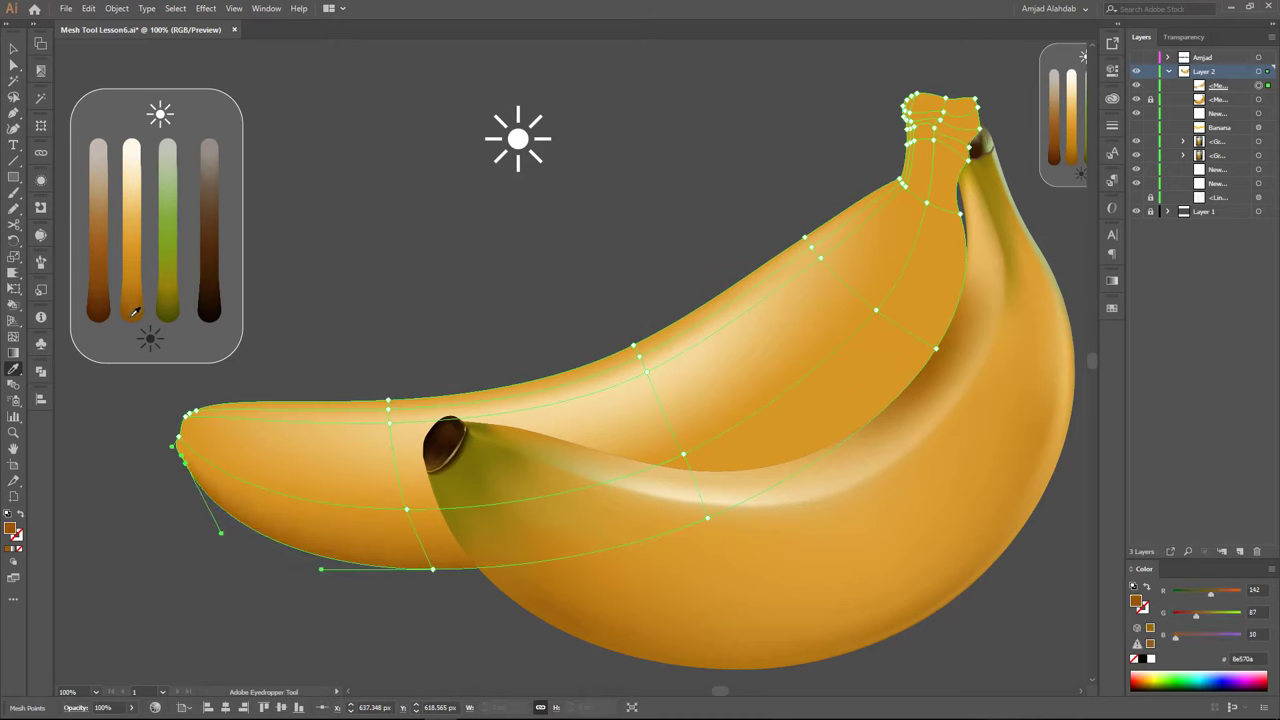
Darken the area around a mesh point on the front banana
{"action": "left_click", "coordinate": [937, 351]}
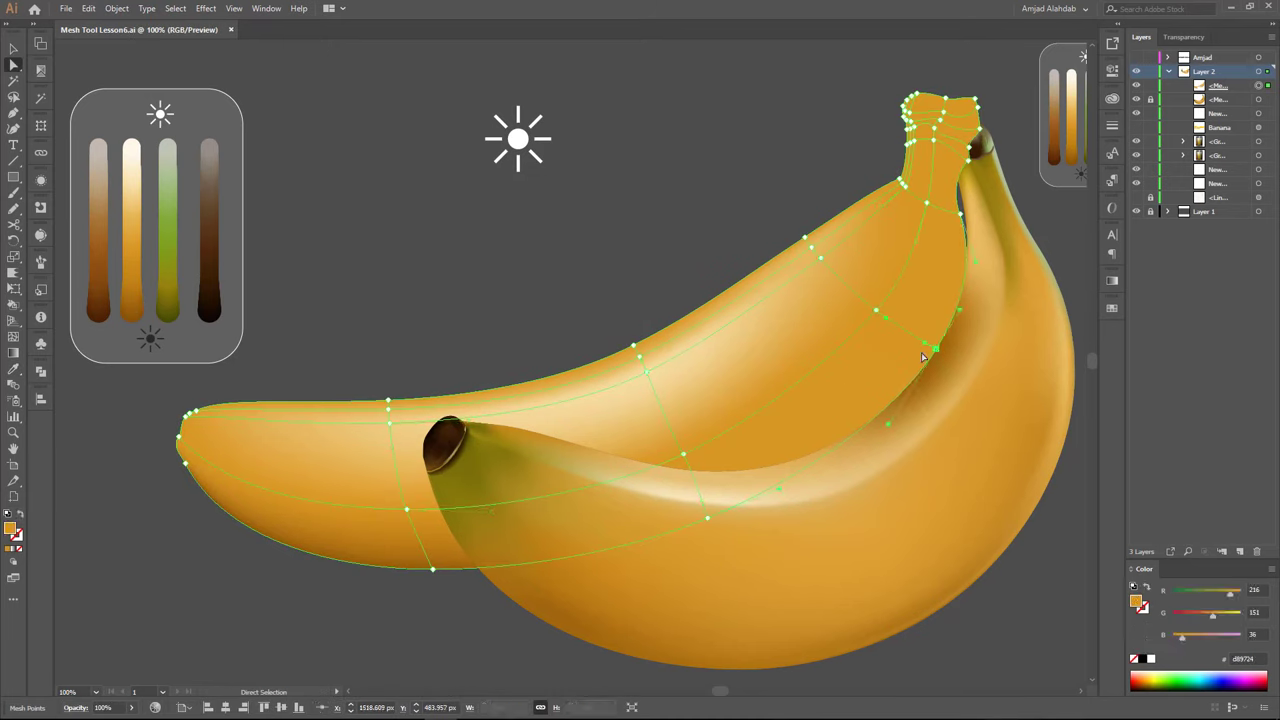
{"action": "key", "text": "i"}
{"action": "left_click", "coordinate": [143, 305]}
{"action": "key", "text": "ctrl+shift+a"}
{"action": "key", "text": "a"}
{"action": "left_click", "coordinate": [724, 510]}
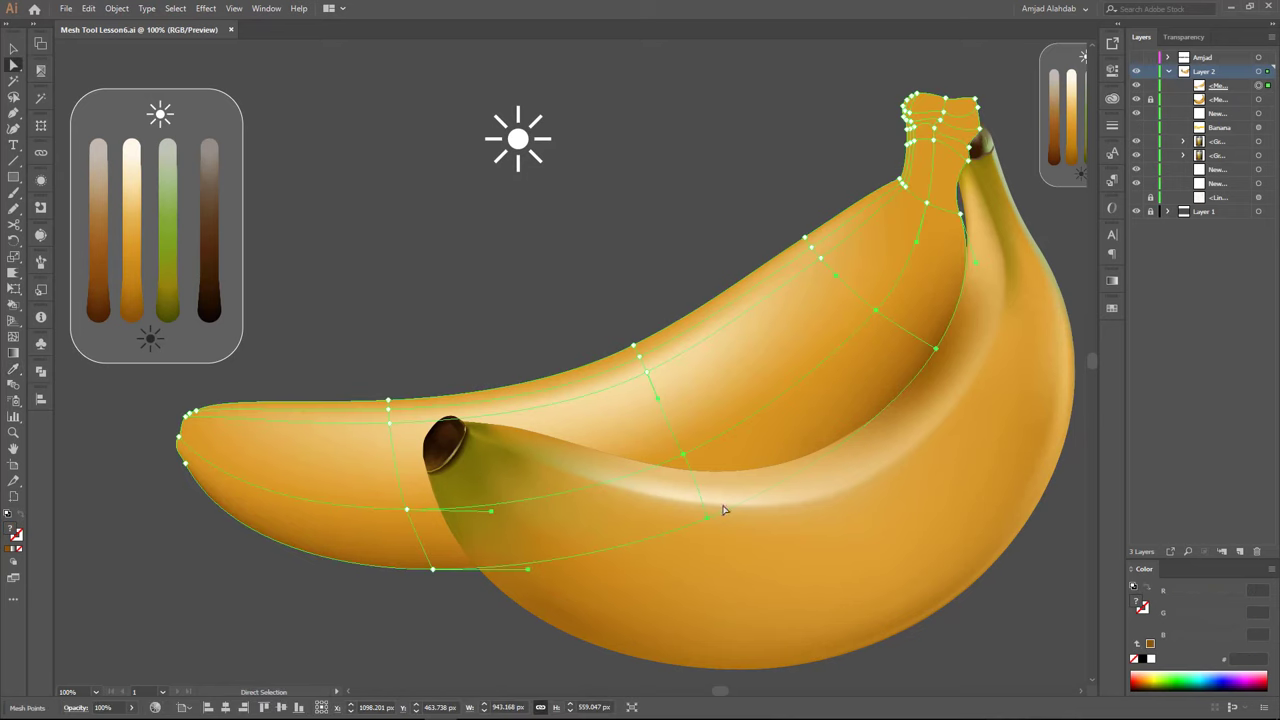
Shade a back-banana mesh point with darker brown and orange from the palette
{"action": "key", "text": "i"}
{"action": "left_click", "coordinate": [140, 312]}
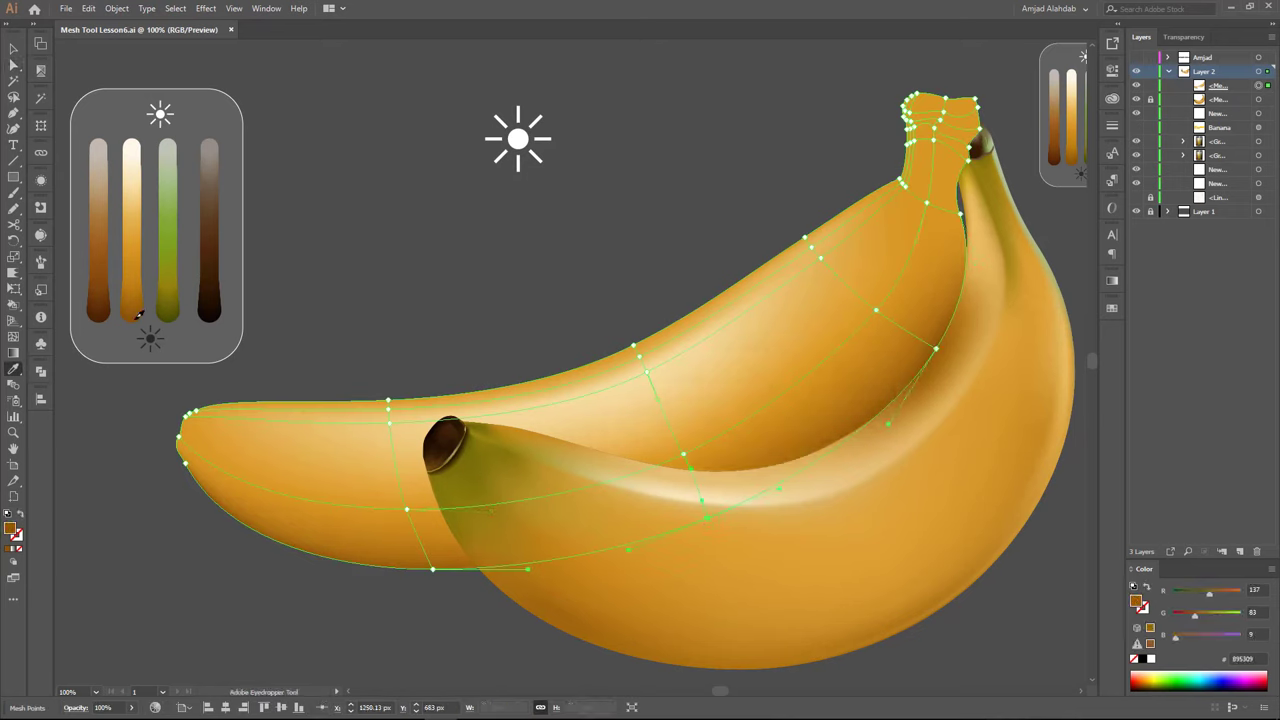
{"action": "key", "text": "ctrl+shift+a"}
{"action": "key", "text": "a"}
{"action": "left_click", "coordinate": [709, 457]}
{"action": "left_click", "coordinate": [928, 207]}
{"action": "key", "text": "i"}
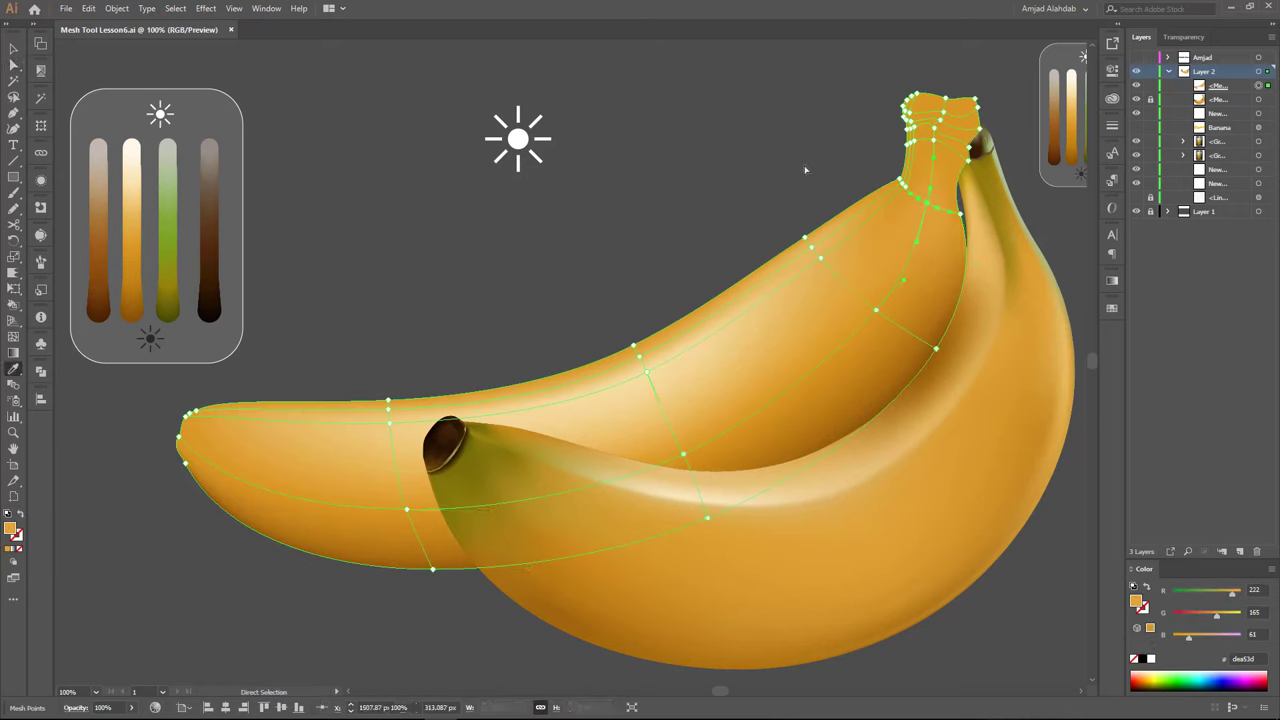
{"action": "left_click", "coordinate": [134, 262]}
Select a light mesh point on the back banana's mesh
{"action": "key", "text": "ctrl+shift+a"}
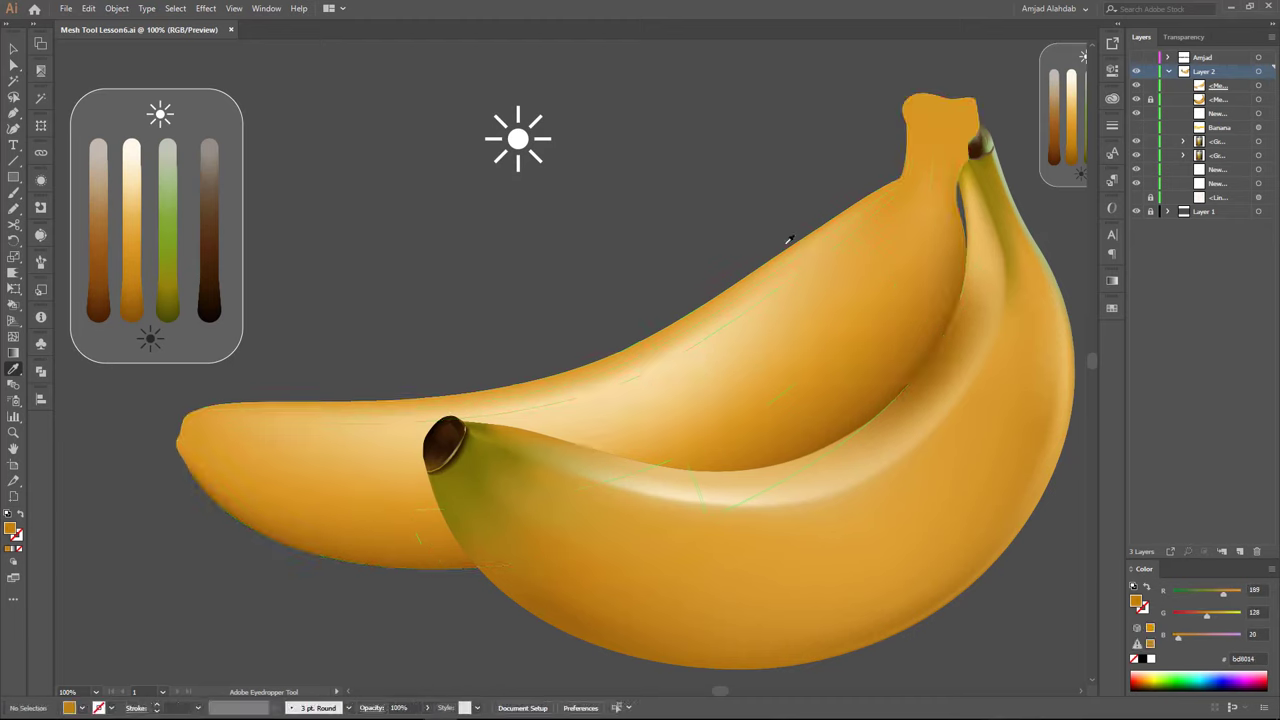
{"action": "left_click", "coordinate": [788, 240], "text": "ctrl"}
{"action": "left_click", "coordinate": [754, 309], "text": "ctrl"}
{"action": "key", "text": "ctrl+shift+a"}
{"action": "key", "text": "a"}
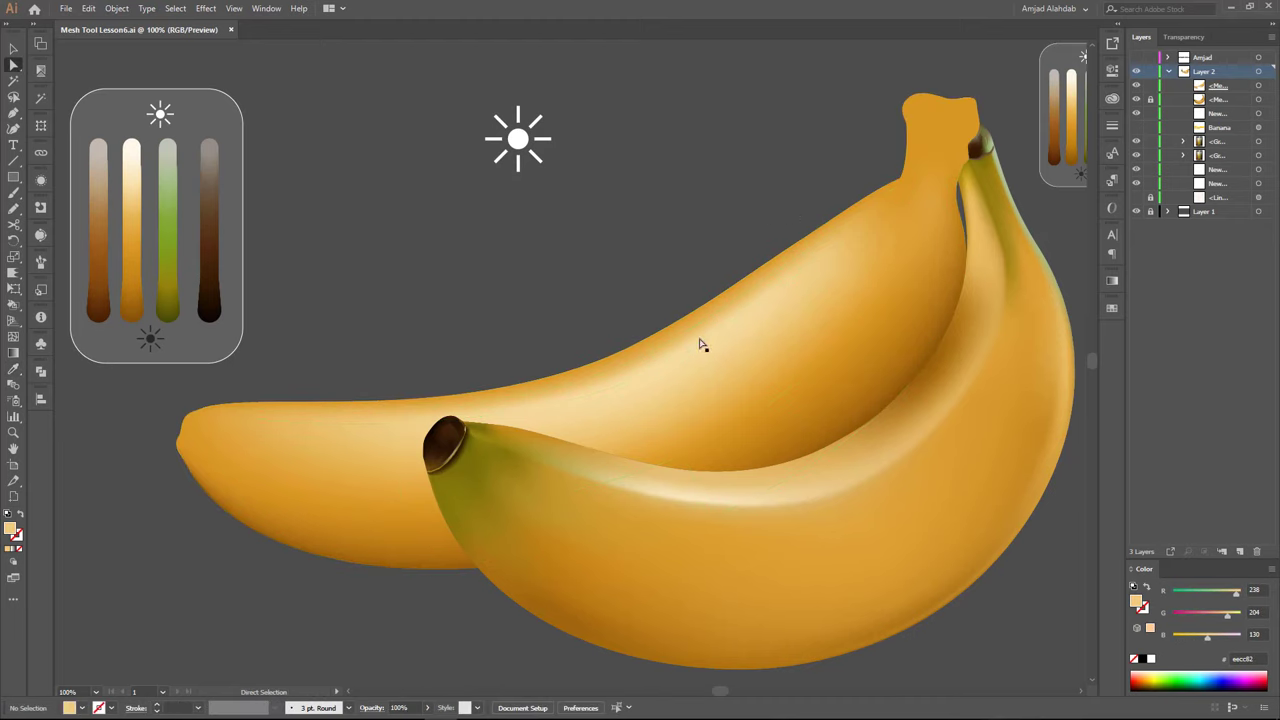
Add a new mesh line across the back banana's upper section
{"action": "key", "text": "u"}
{"action": "left_click", "coordinate": [633, 348]}
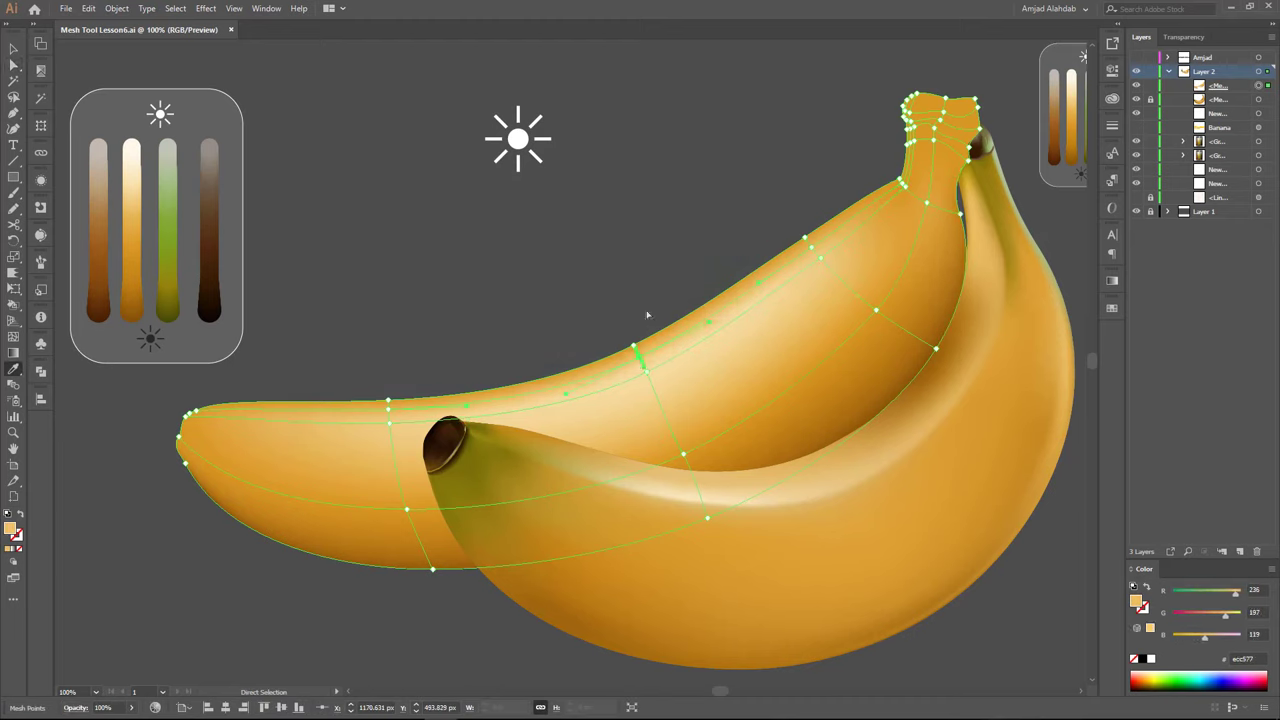
{"action": "key", "text": "ctrl+shift+a"}
{"action": "left_click", "coordinate": [388, 424]}
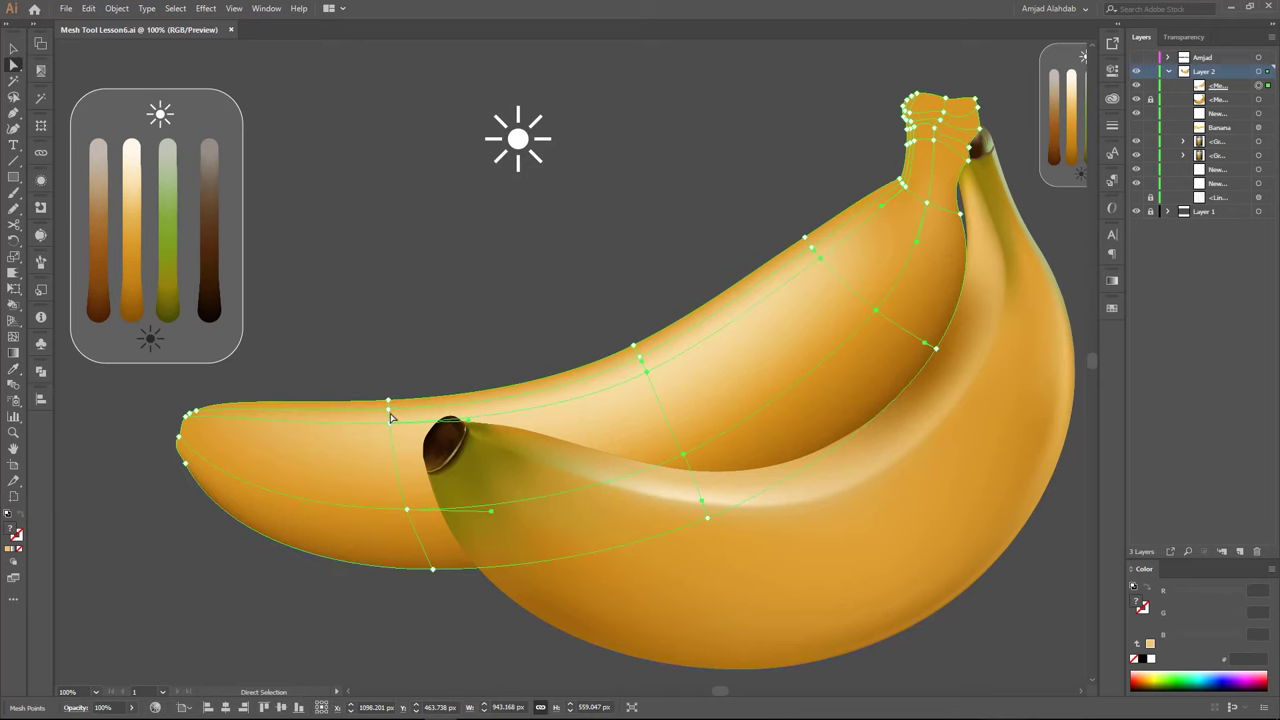
{"action": "left_click", "coordinate": [948, 214]}
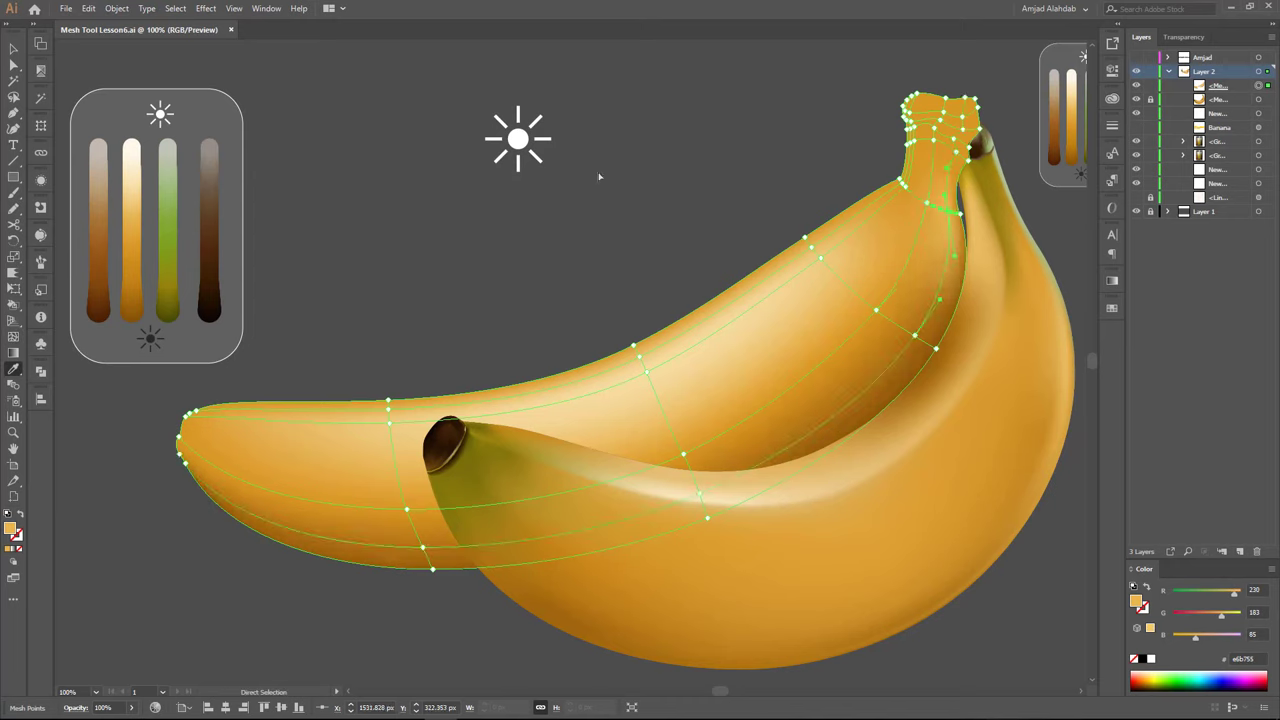
Lighten the back banana's neck area with light orange sampled from the palette
{"action": "key", "text": "i"}
{"action": "left_click", "coordinate": [910, 220]}
{"action": "left_click", "coordinate": [136, 199]}
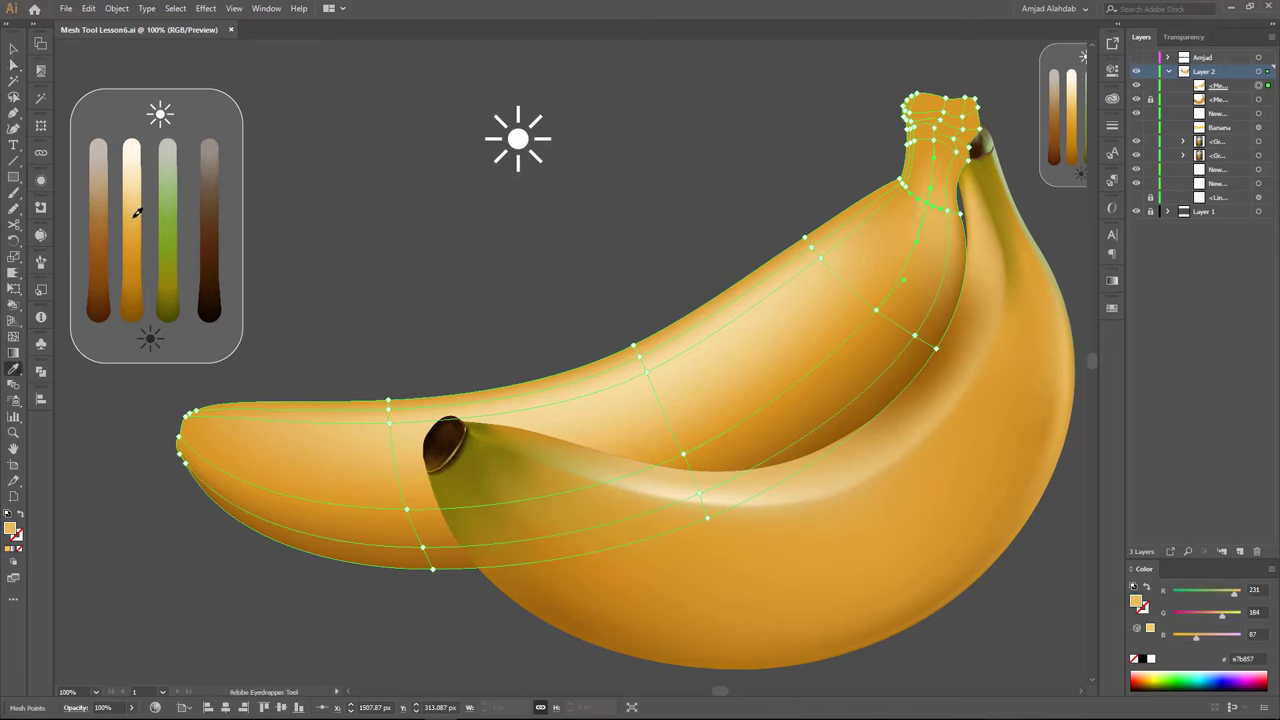
{"action": "key", "text": "ctrl+shift+a"}
{"action": "left_click", "coordinate": [928, 294]}
Tint the mesh points along the back banana neck's left edge olive
{"action": "key", "text": "ctrl+equal"}
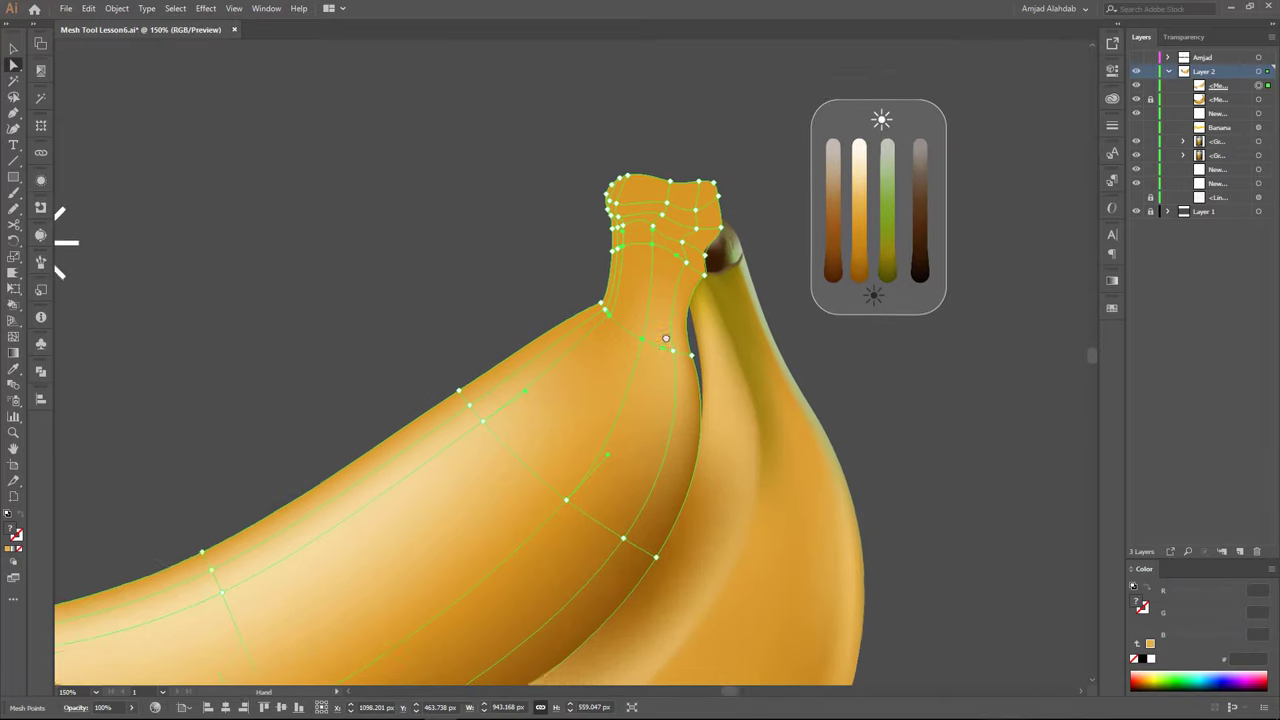
{"action": "left_click", "coordinate": [620, 259]}
{"action": "key", "text": "i"}
{"action": "left_click", "coordinate": [858, 275]}
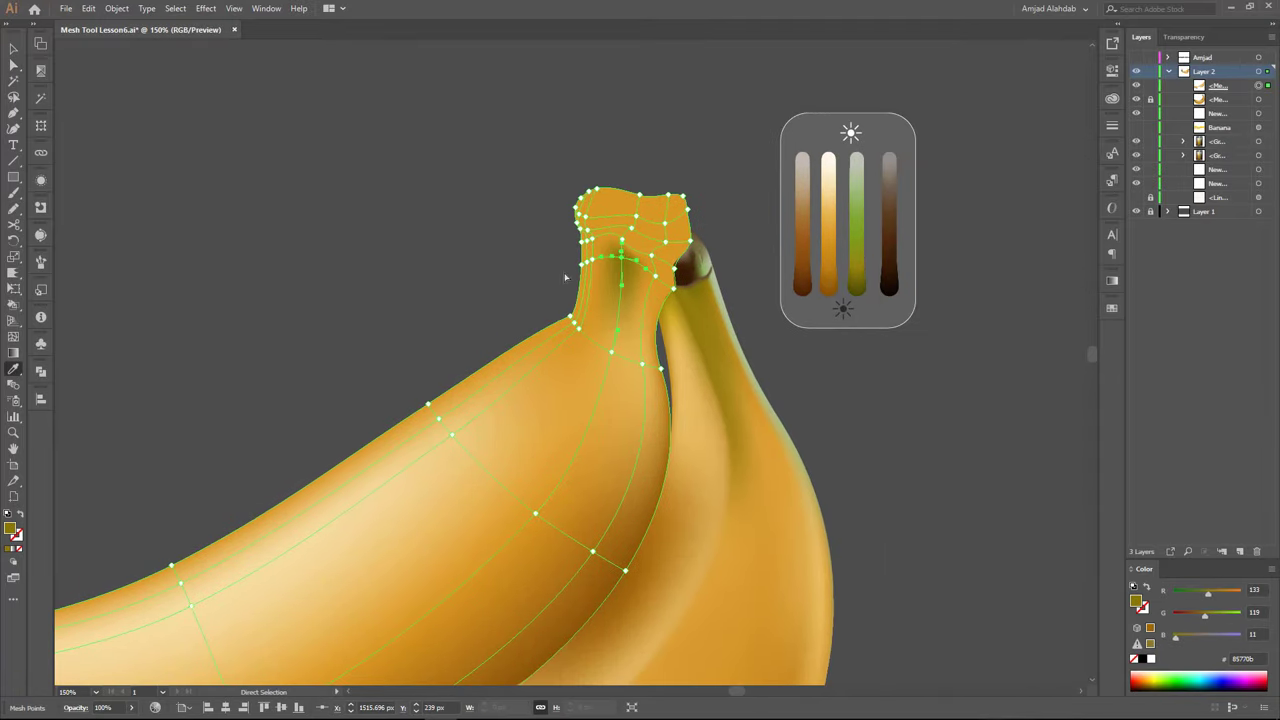
{"action": "left_click_drag", "start_coordinate": [565, 277], "coordinate": [600, 240]}
{"action": "left_click", "coordinate": [630, 262]}
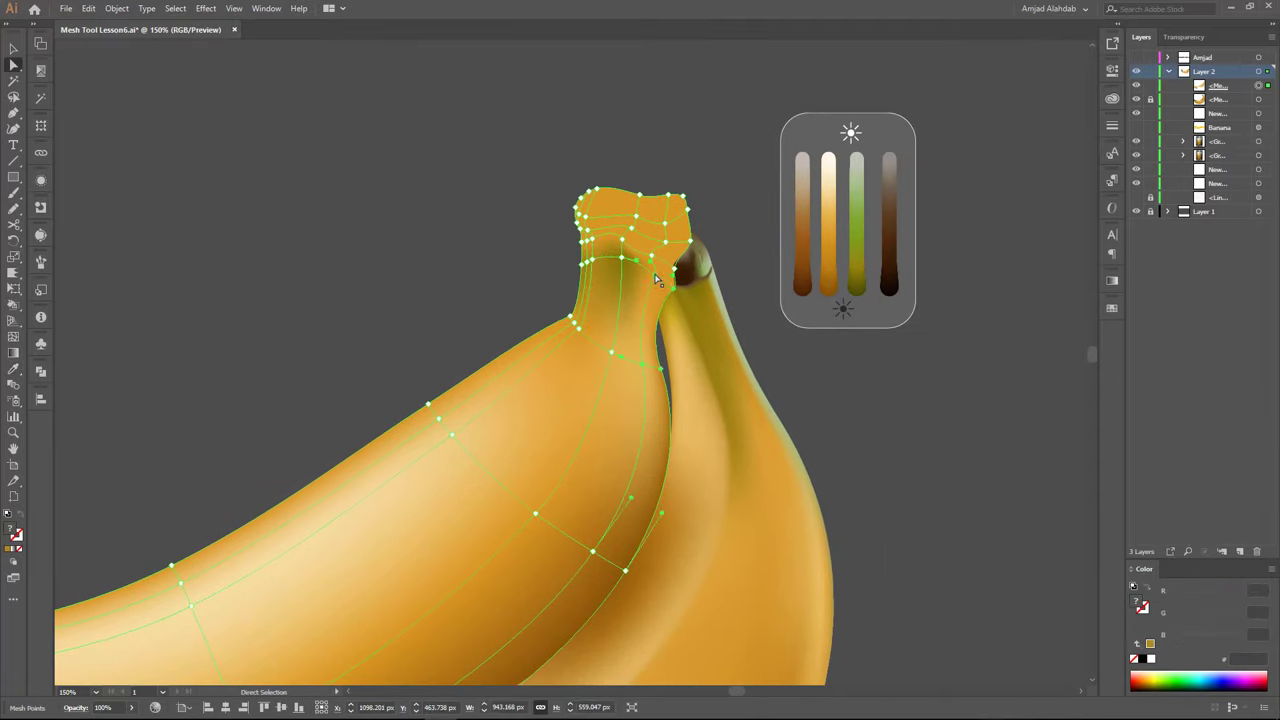
Restore orange on parts of the neck by sampling orange for its mesh points
{"action": "key", "text": "ctrl+shift+a"}
{"action": "left_click", "coordinate": [635, 268], "text": "ctrl"}
{"action": "left_click", "coordinate": [829, 265]}
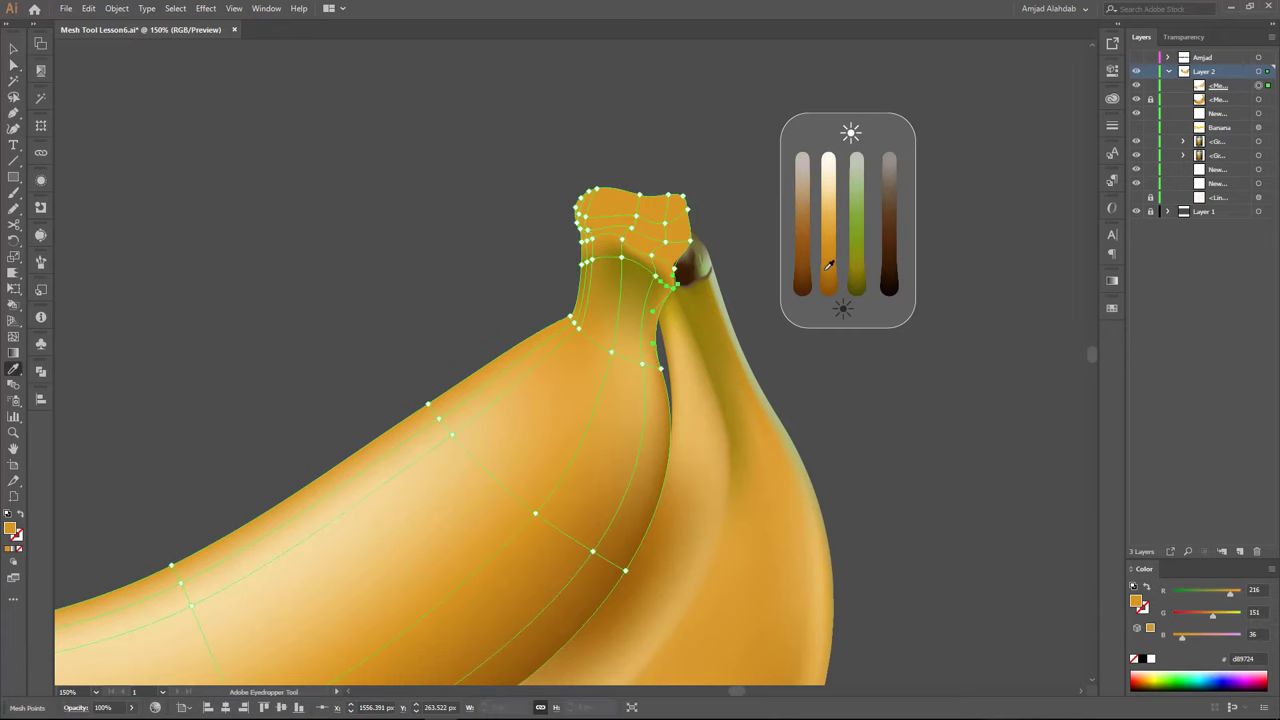
{"action": "key", "text": "ctrl+shift+a"}
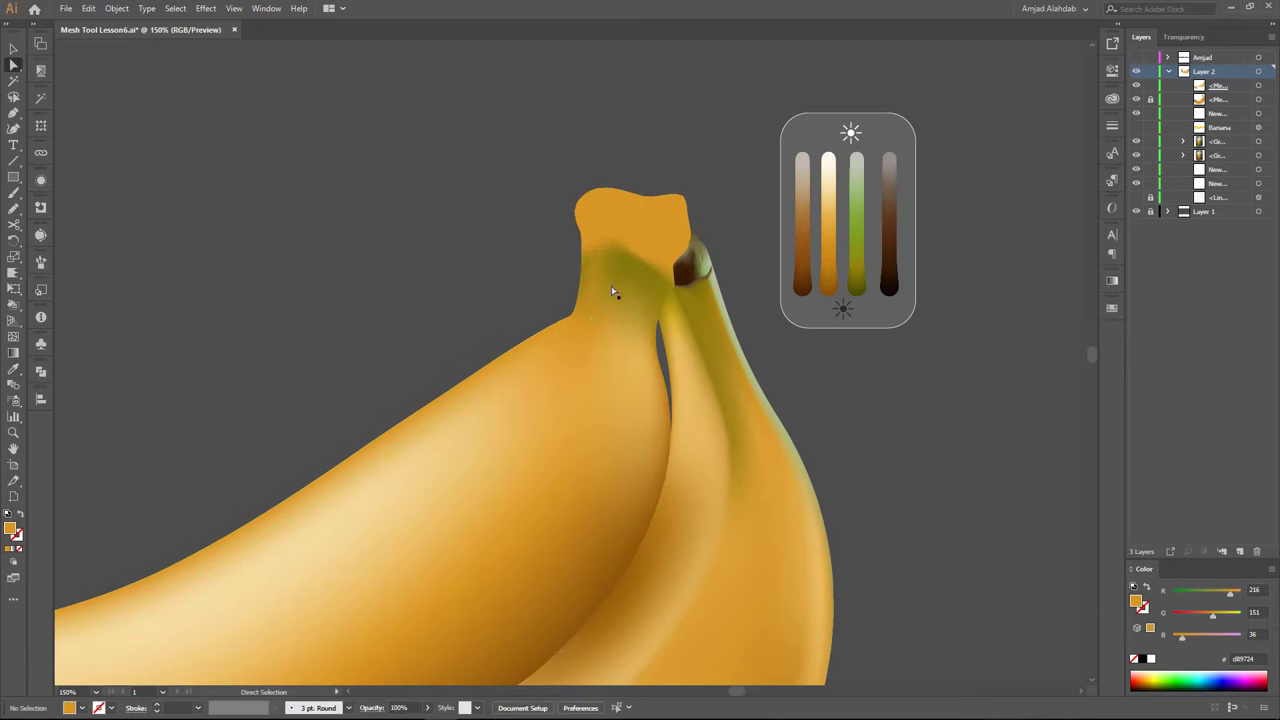
{"action": "left_click", "coordinate": [611, 354]}
{"action": "key", "text": "i"}
{"action": "left_click", "coordinate": [580, 325]}
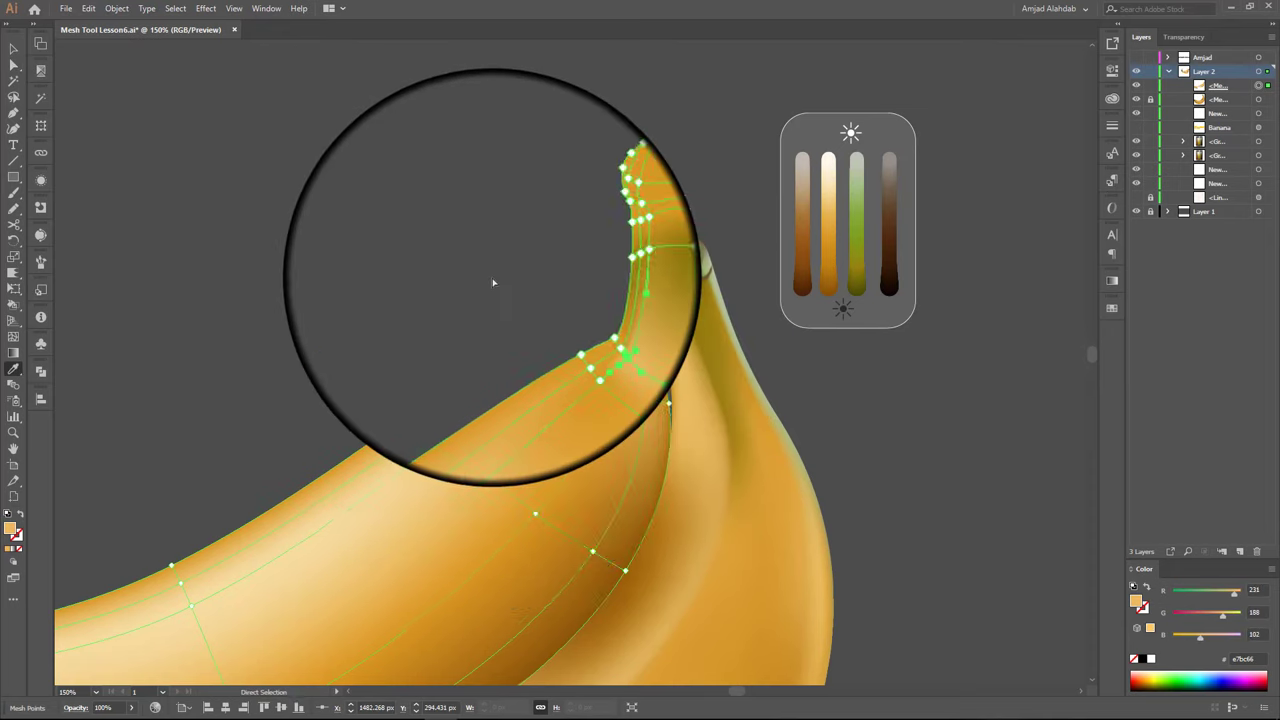
{"action": "left_click", "coordinate": [454, 430], "text": "ctrl"}
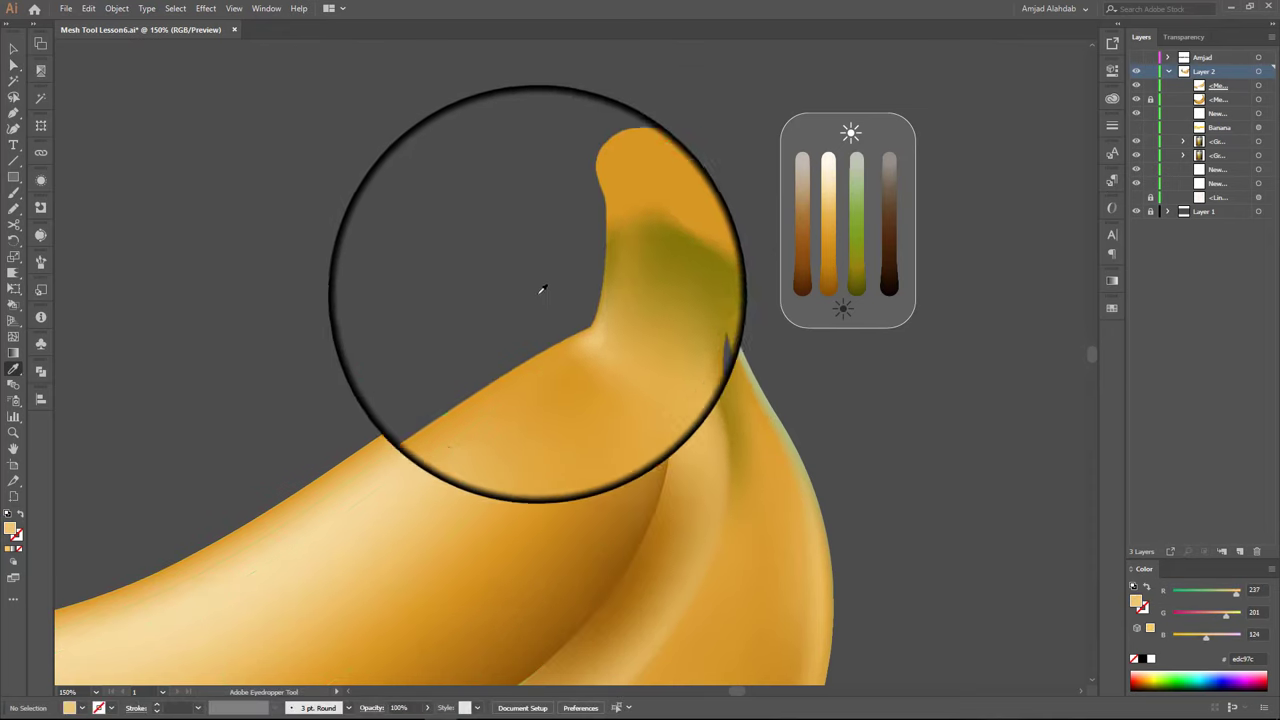
{"action": "left_click", "coordinate": [613, 354], "text": "ctrl"}
Add a new mesh line near the back banana's top
{"action": "key", "text": "u"}
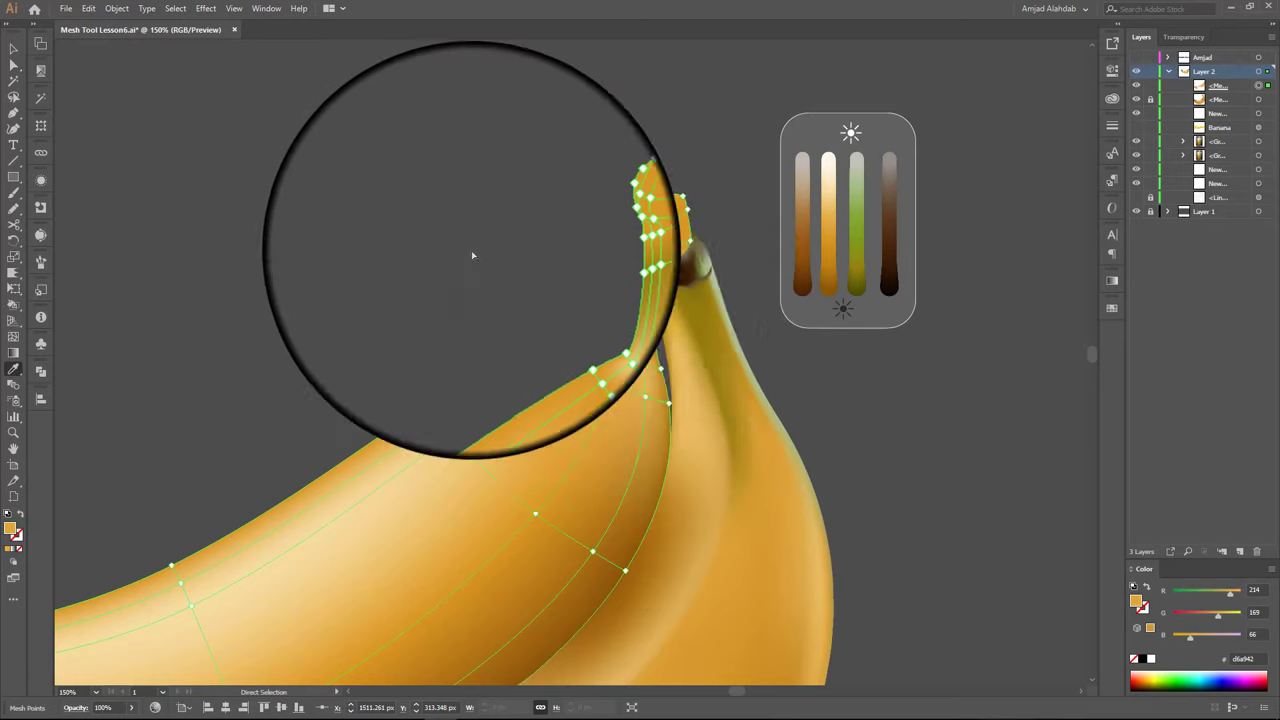
{"action": "left_click", "coordinate": [652, 262]}
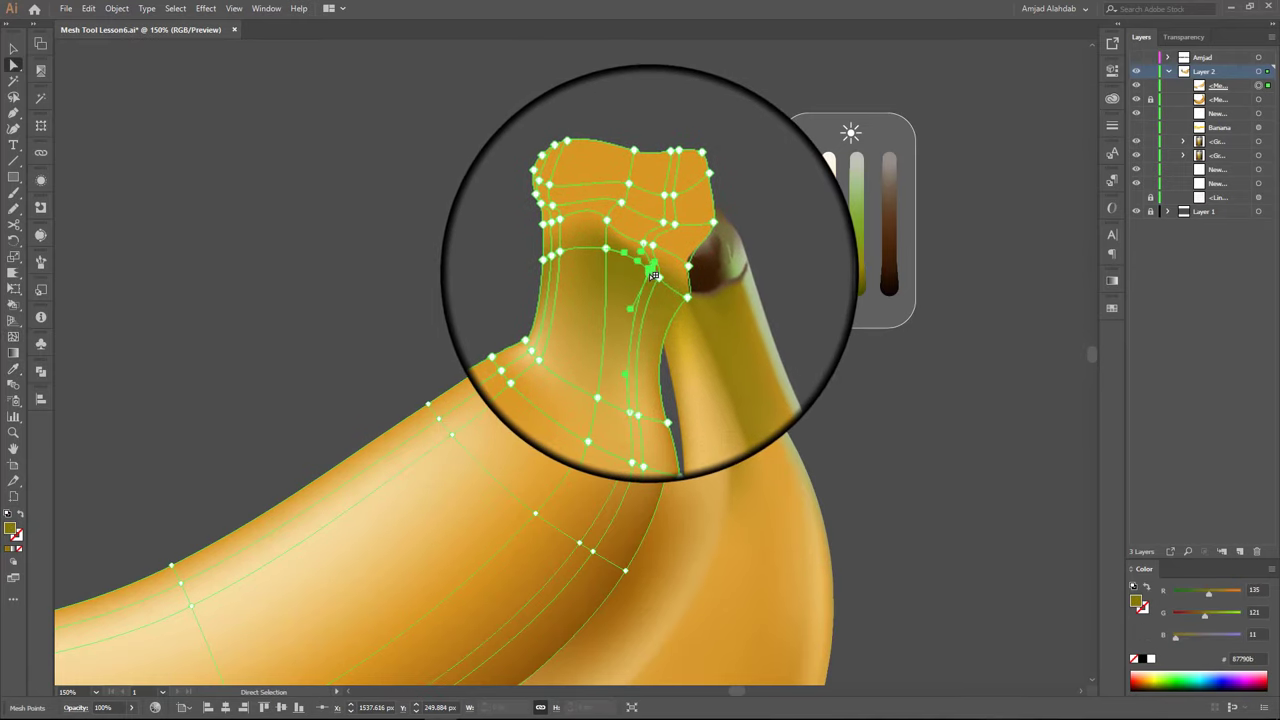
{"action": "key", "text": "a"}
{"action": "left_click", "coordinate": [723, 254]}
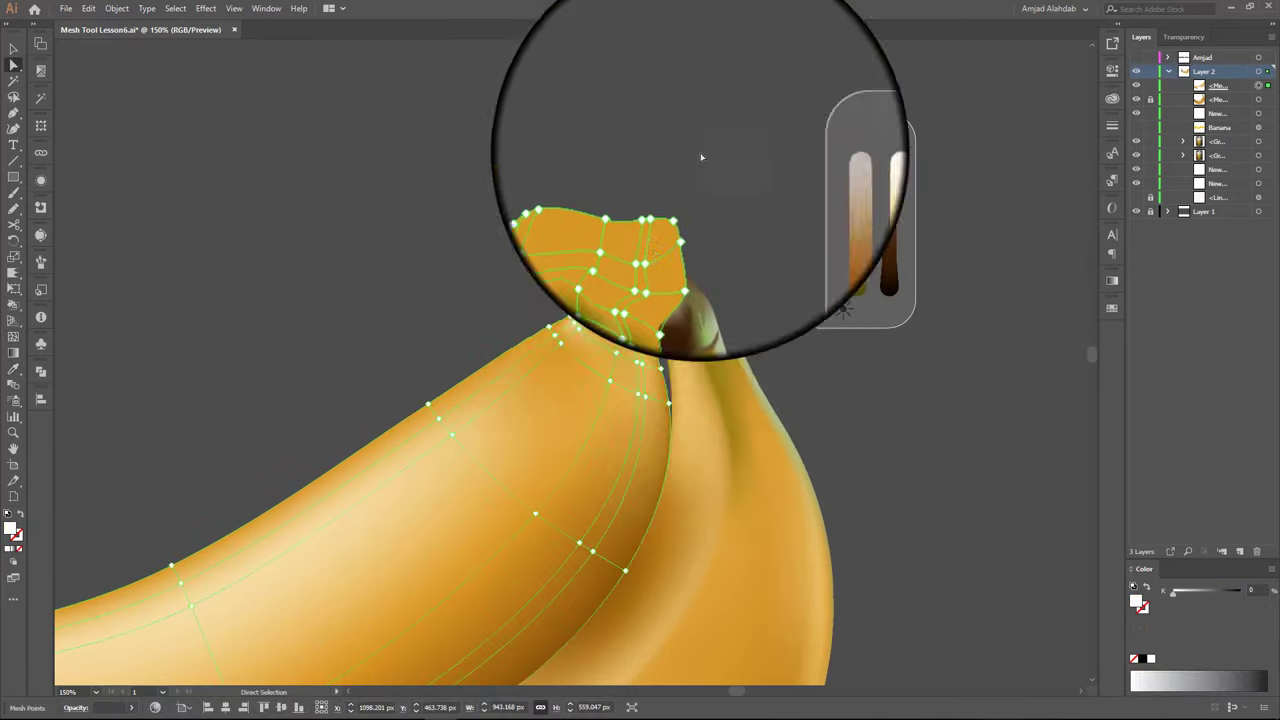
Fill the stem cap's mesh points with dark brown
{"action": "left_click_drag", "start_coordinate": [706, 183], "coordinate": [552, 229]}
{"action": "key", "text": "i"}
{"action": "left_click", "coordinate": [894, 245]}
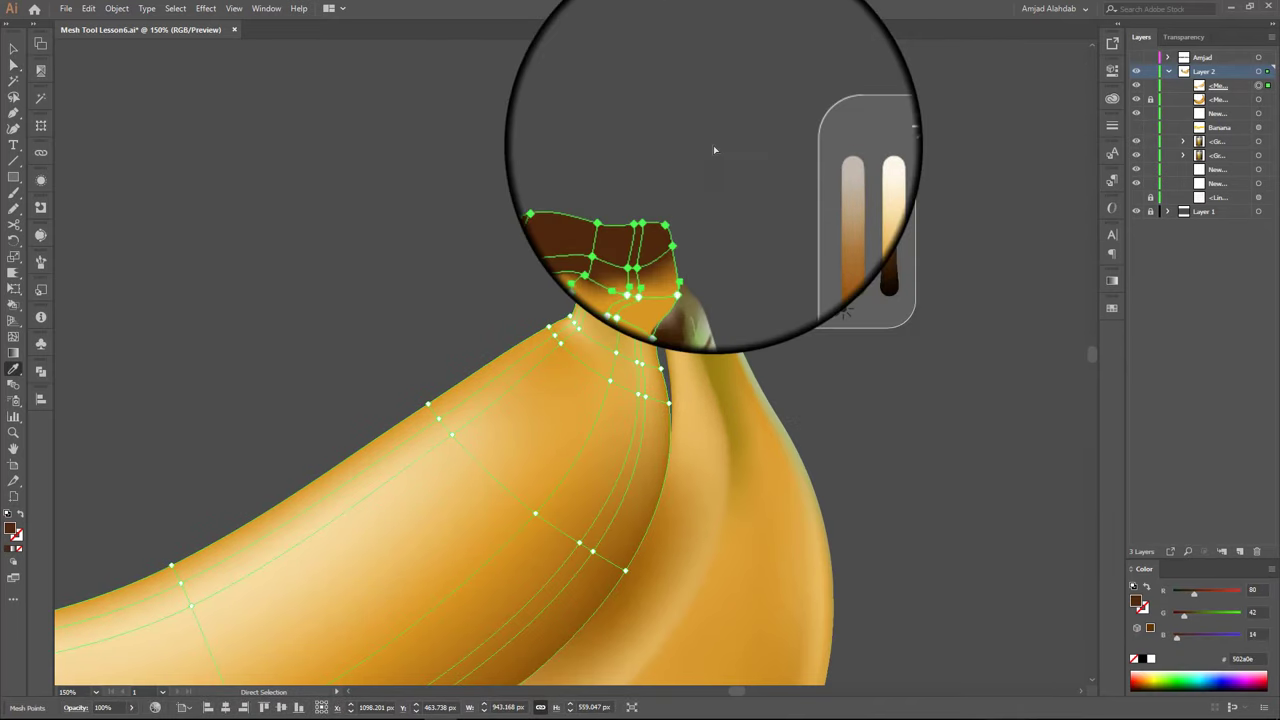
{"action": "left_click", "coordinate": [807, 182]}
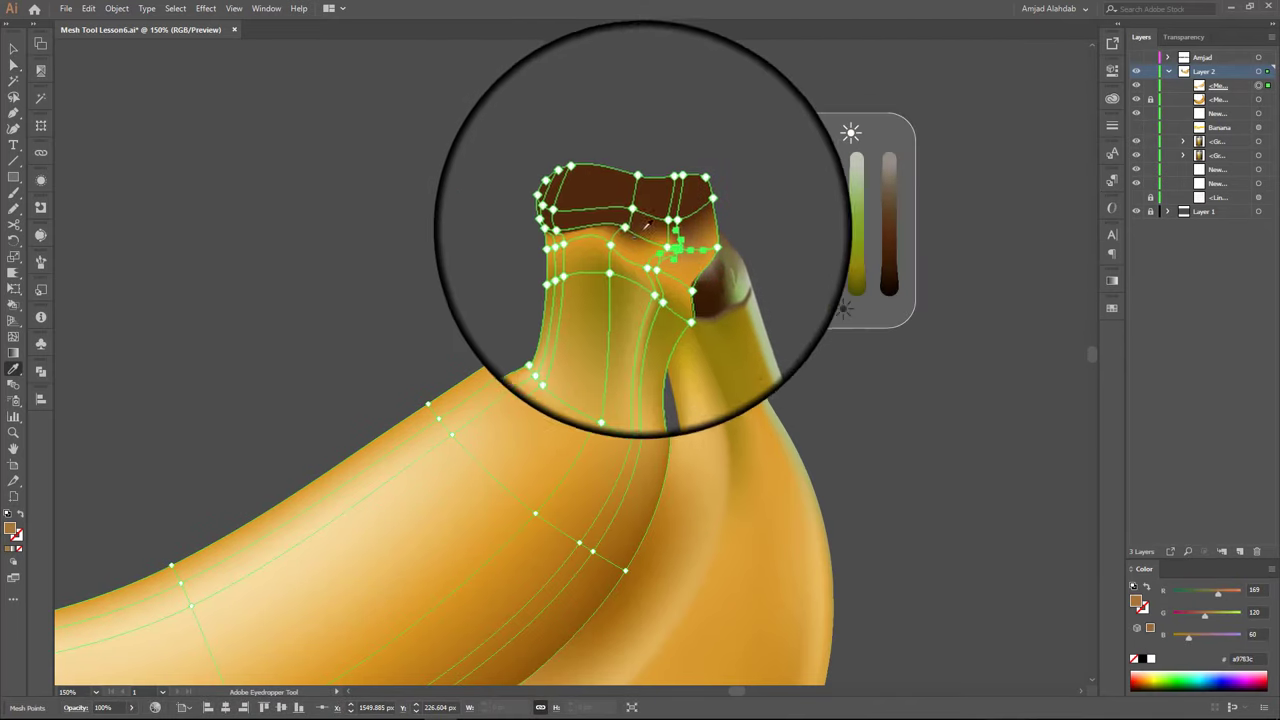
{"action": "key", "text": "a"}
{"action": "left_click", "coordinate": [619, 210]}
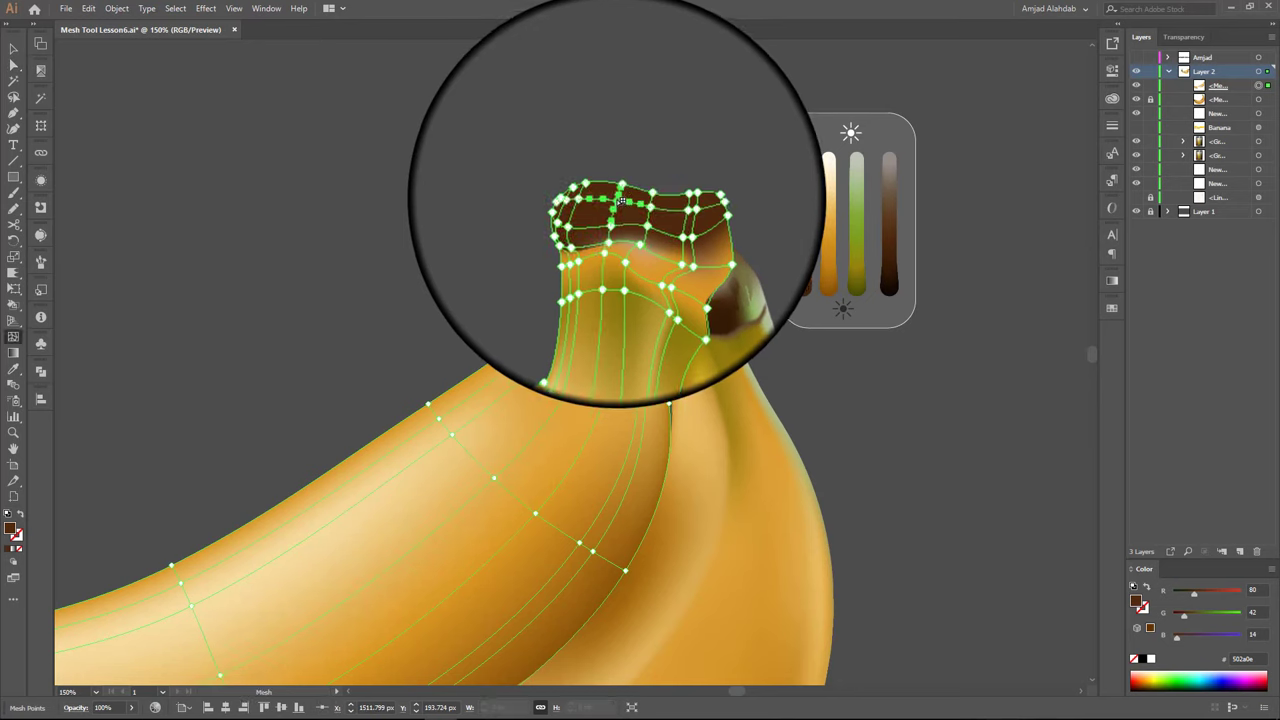
Sample a very dark brown and lasso-select mesh points on the back banana's stem cap
{"action": "key", "text": "i"}
{"action": "left_click", "coordinate": [900, 275]}
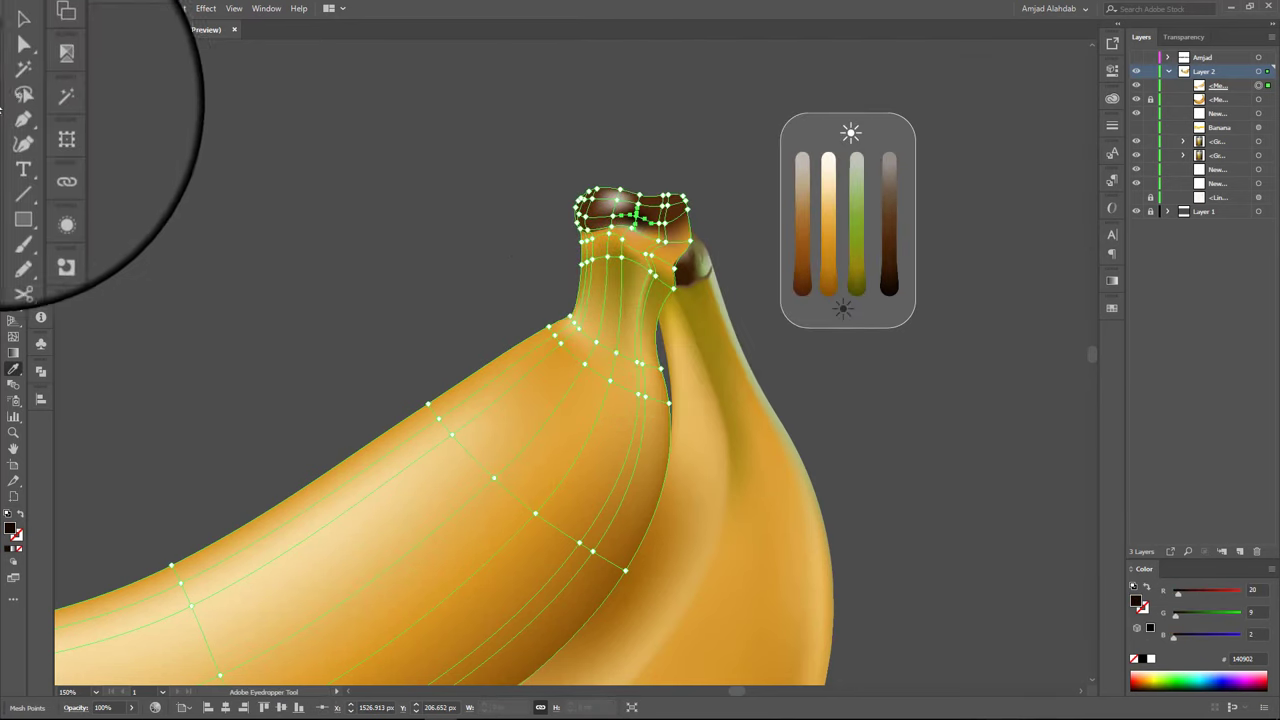
{"action": "left_click", "coordinate": [14, 97]}
{"action": "key", "text": "ctrl+plus"}
{"action": "mouse_move", "coordinate": [470, 255]}
{"action": "left_mouse_down"}
{"action": "mouse_move", "coordinate": [556, 258]}
{"action": "mouse_move", "coordinate": [480, 275]}
{"action": "left_mouse_up"}
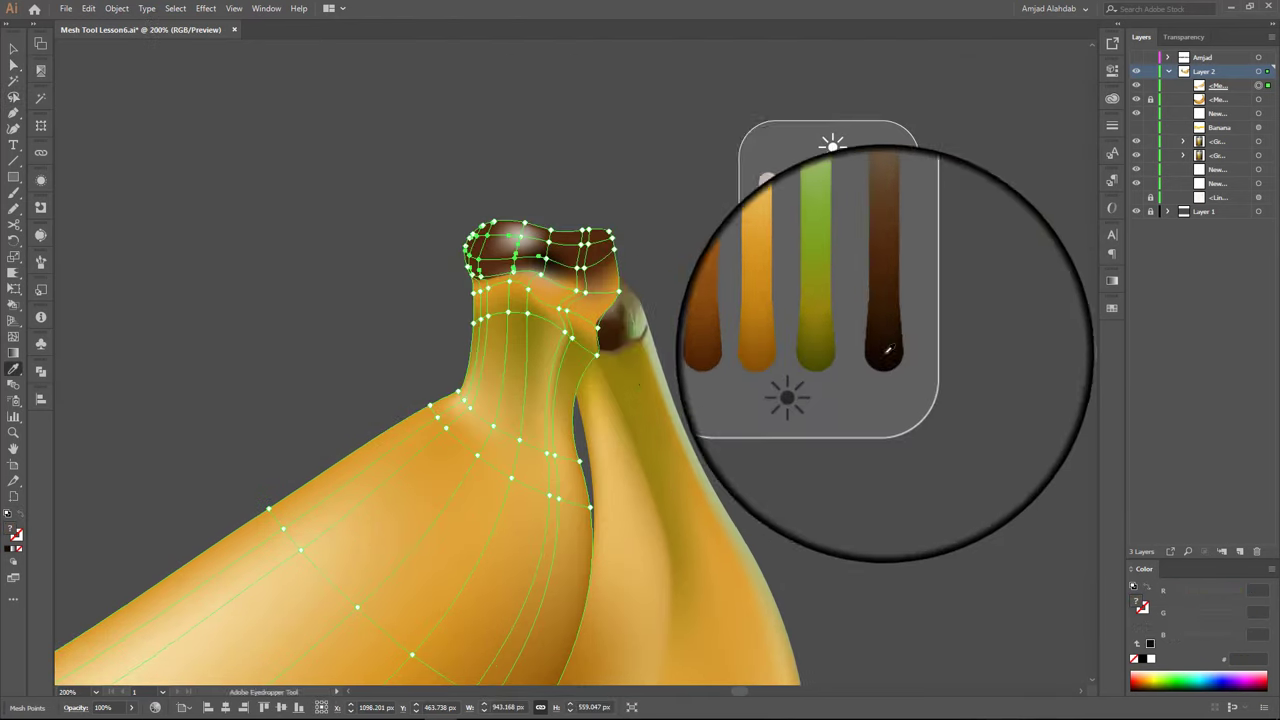
{"action": "key", "text": "a"}
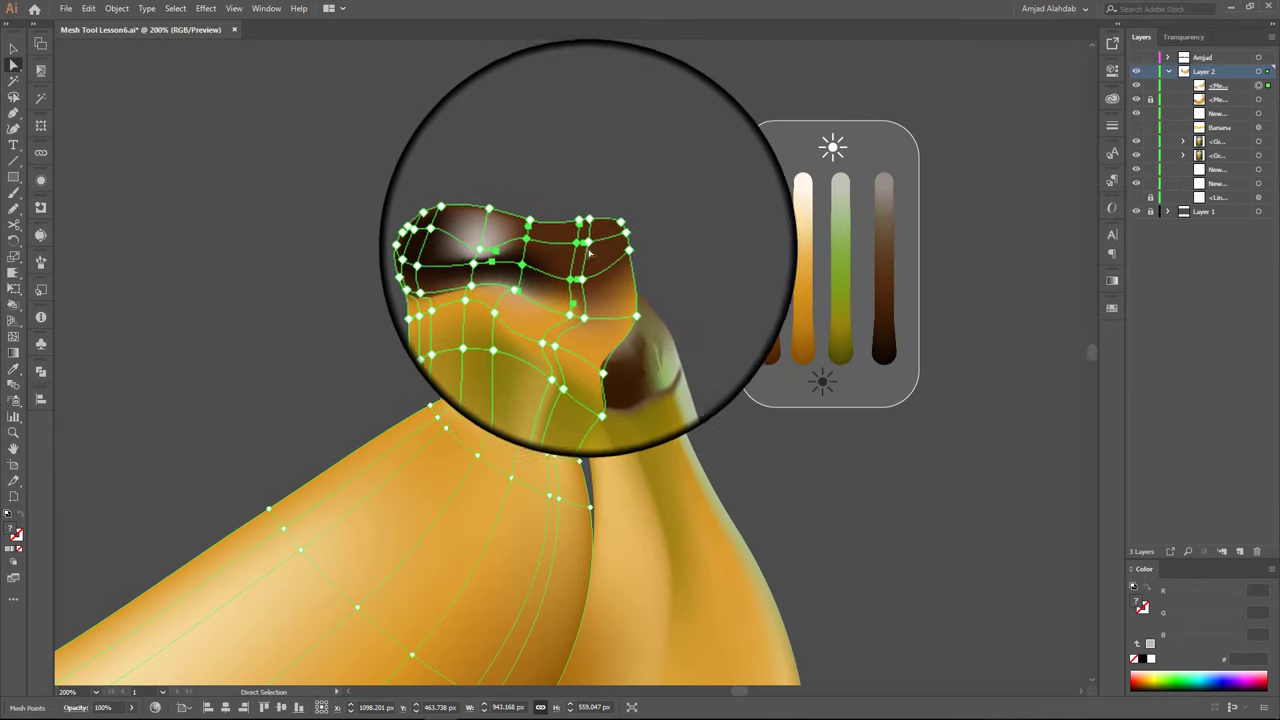
{"action": "left_click", "coordinate": [600, 232]}
Colour the selected stem points with grey-brown and darker brown from the dark tube
{"action": "key", "text": "i"}
{"action": "left_click", "coordinate": [886, 209]}
{"action": "left_click", "coordinate": [888, 290]}
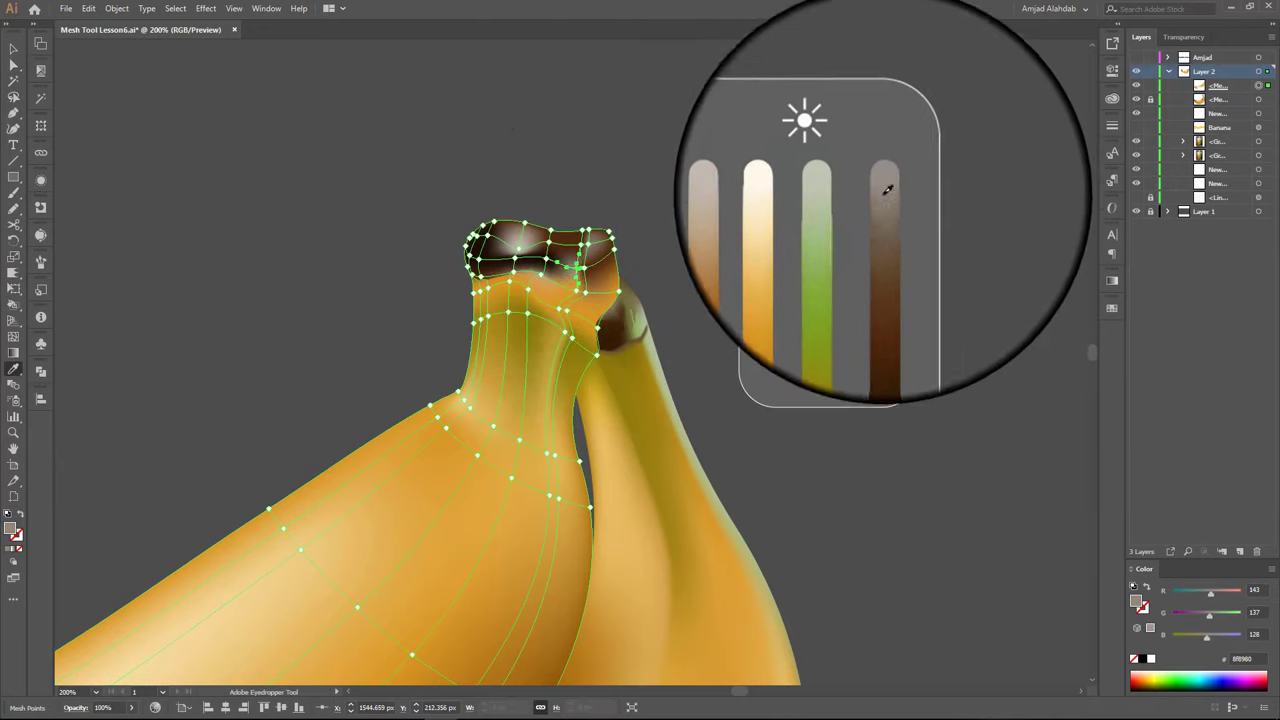
{"action": "key", "text": "a"}
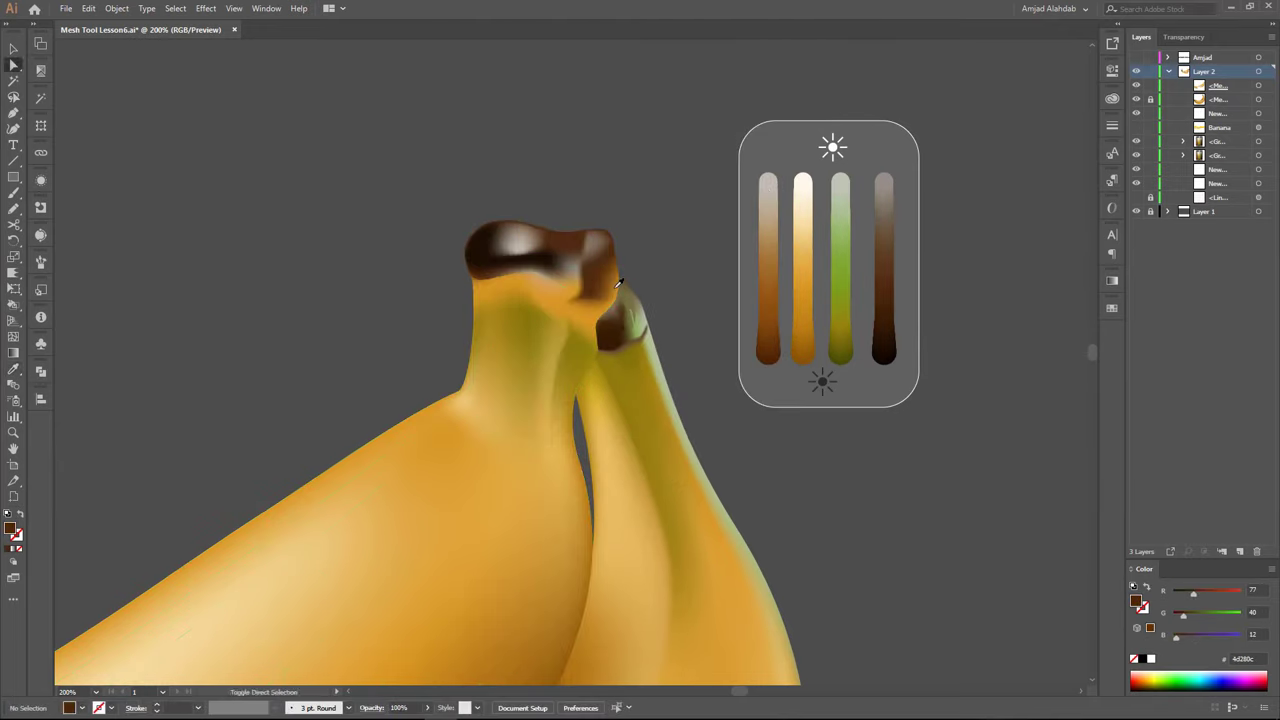
{"action": "left_click", "coordinate": [618, 294]}
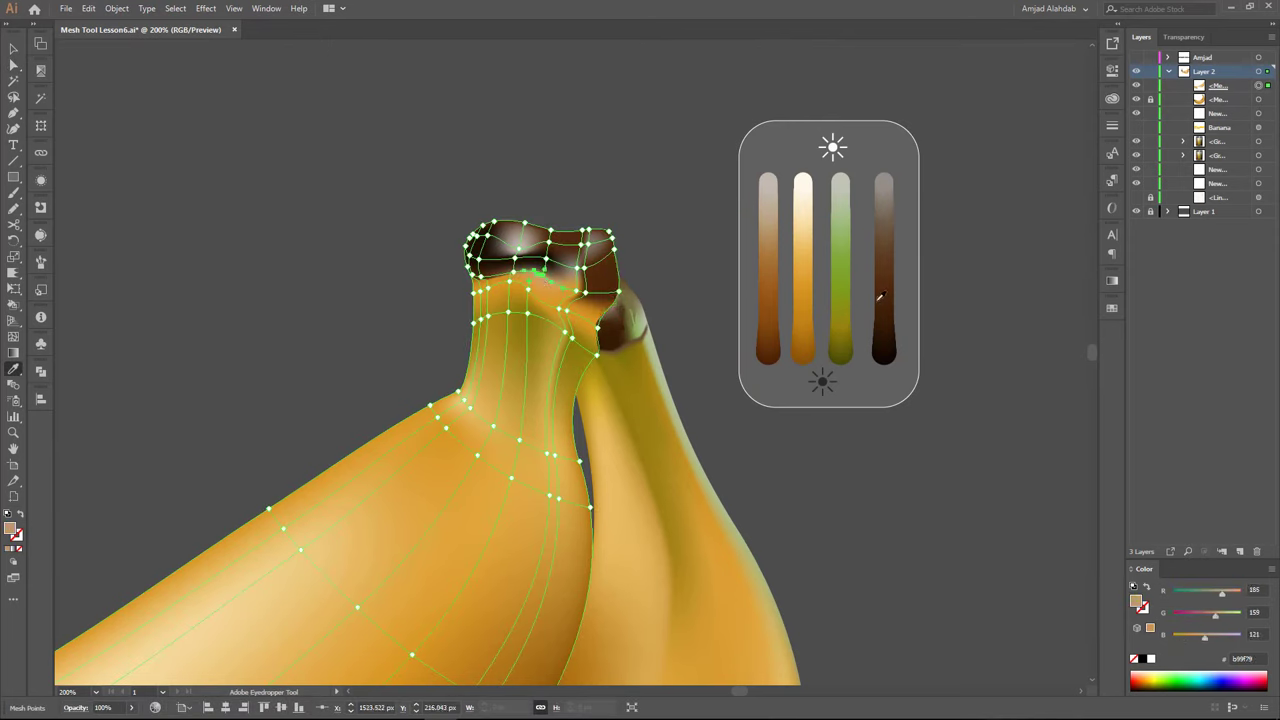
Recolour individual stem cap points with a light tan highlight and a darker brown
{"action": "key", "text": "a"}
{"action": "left_click", "coordinate": [528, 291]}
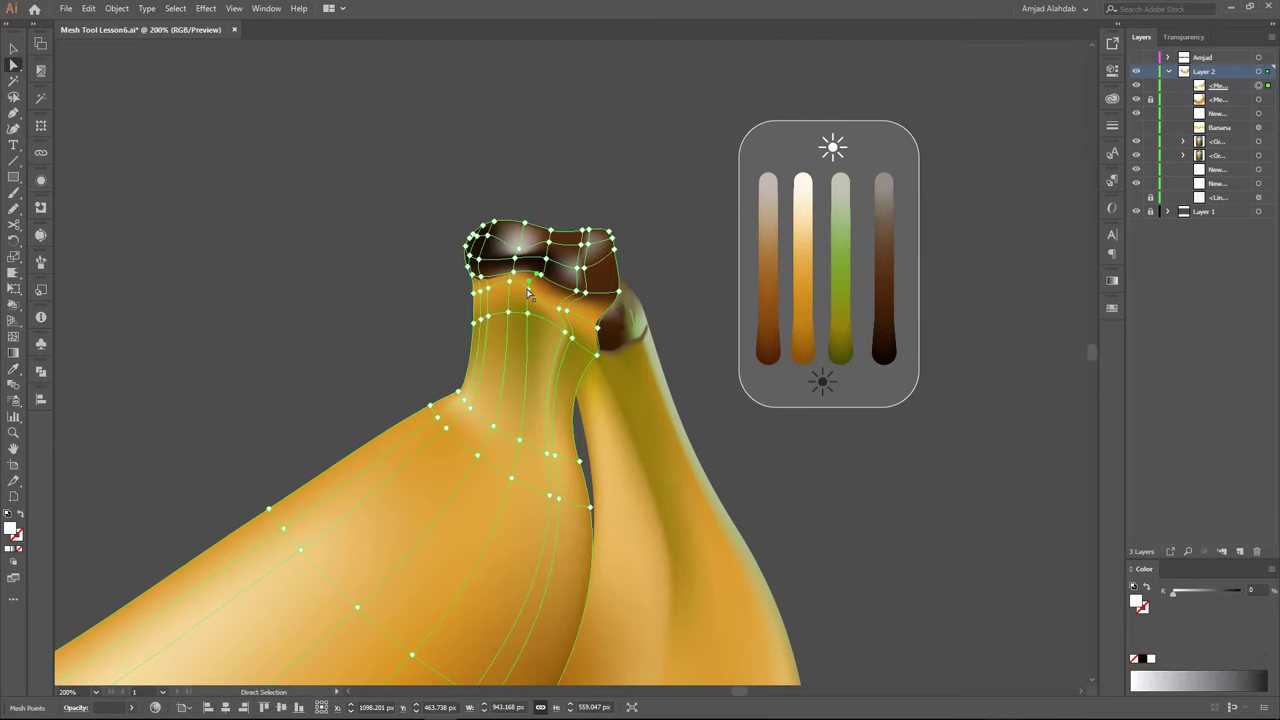
{"action": "key", "text": "a"}
{"action": "left_click", "coordinate": [537, 285]}
{"action": "left_click", "coordinate": [769, 228]}
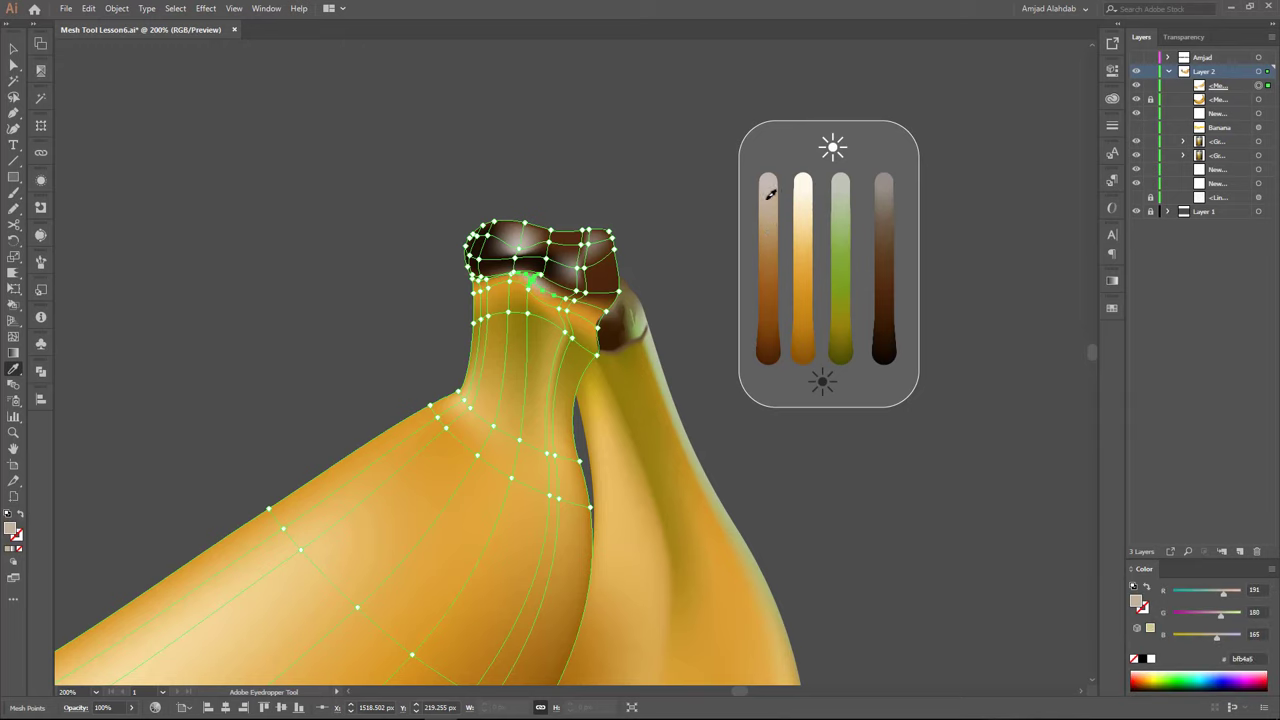
{"action": "key", "text": "a"}
{"action": "left_click", "coordinate": [512, 281]}
{"action": "left_click", "coordinate": [768, 340]}
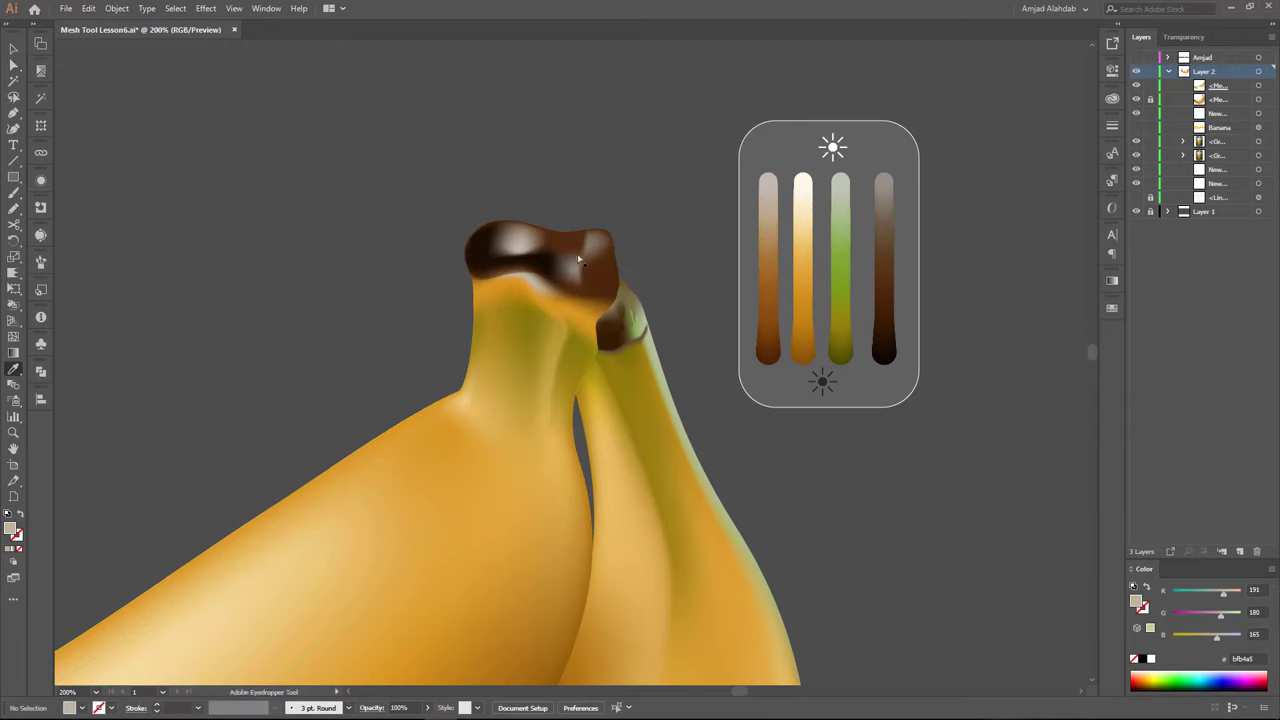
Darken one stem point with the dark tube colour and tint a side point olive
{"action": "key", "text": "a"}
{"action": "left_click", "coordinate": [617, 268]}
{"action": "left_click", "coordinate": [885, 348]}
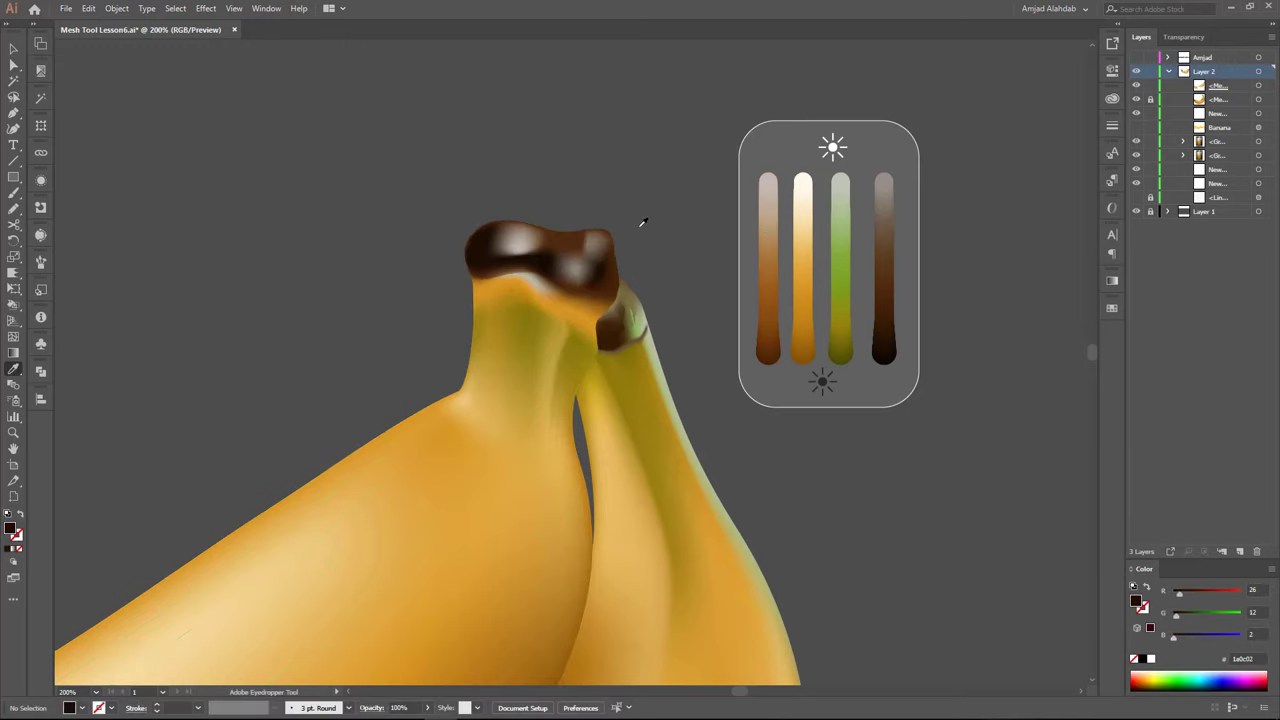
{"action": "key", "text": "a"}
{"action": "left_click", "coordinate": [480, 278]}
{"action": "left_click", "coordinate": [845, 333]}
Apply olive from the green tube to the stem's side mesh points
{"action": "key", "text": "a"}
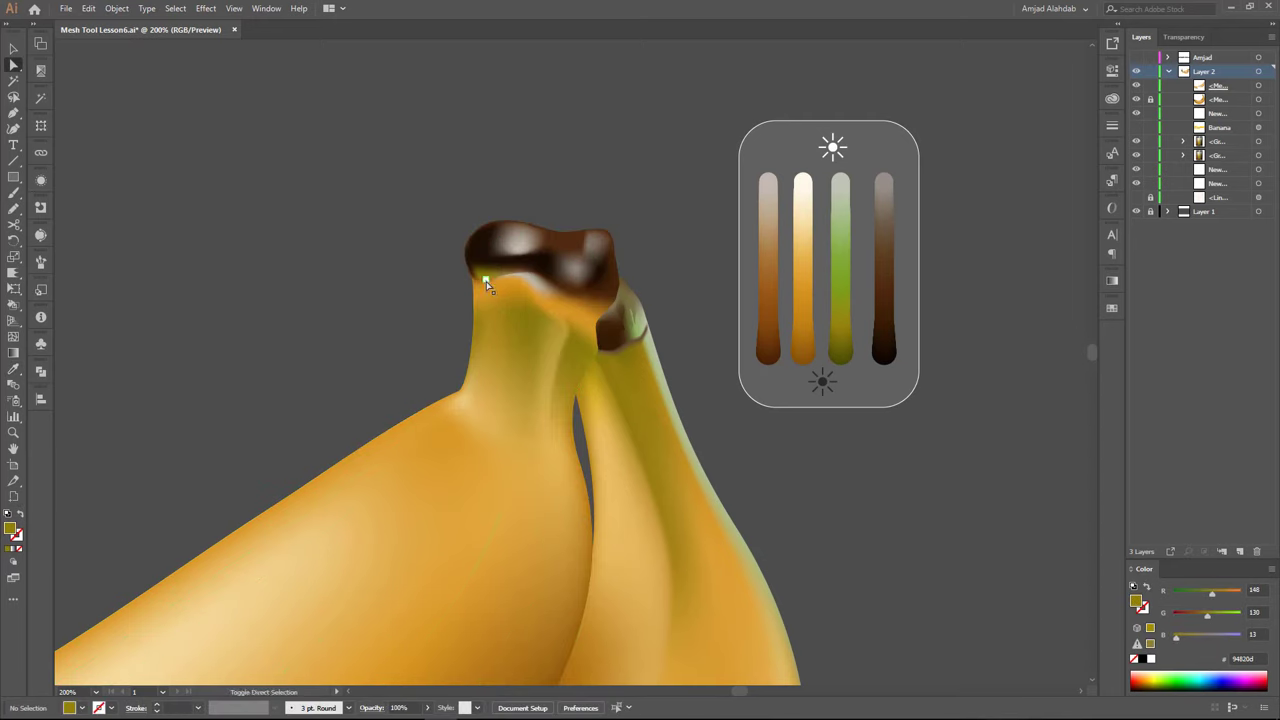
{"action": "left_click", "coordinate": [484, 284]}
{"action": "left_click", "coordinate": [837, 306]}
{"action": "key", "text": "a"}
{"action": "left_click", "coordinate": [642, 210]}
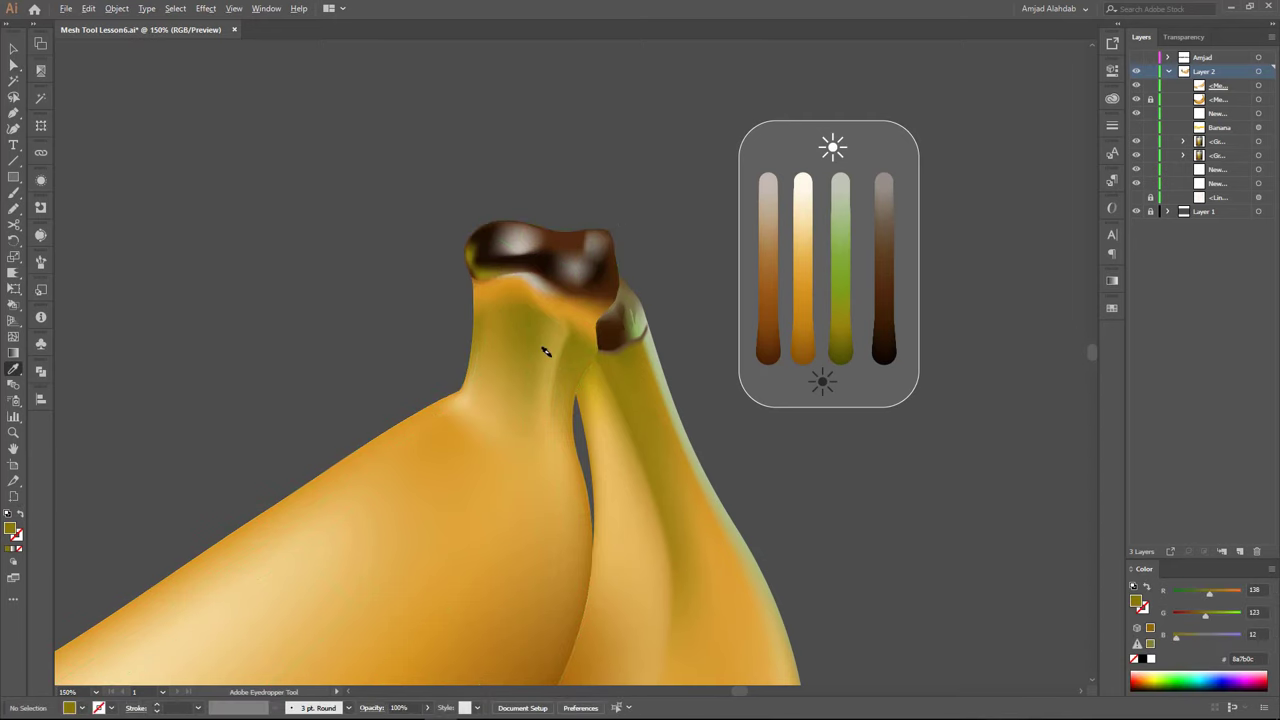
Zoom back to 100% and darken the selected stem mesh points
{"action": "key", "text": "ctrl+1"}
{"action": "mouse_move", "coordinate": [522, 361]}
{"action": "left_mouse_down"}
{"action": "mouse_move", "coordinate": [592, 314]}
{"action": "mouse_move", "coordinate": [567, 322]}
{"action": "left_mouse_up"}
{"action": "key", "text": "a"}
{"action": "left_click", "coordinate": [680, 238]}
{"action": "left_click", "coordinate": [855, 285]}
Apply a sampled orange to a mesh point near the long banana's left tip
{"action": "key", "text": "a"}
{"action": "left_click", "coordinate": [680, 238]}
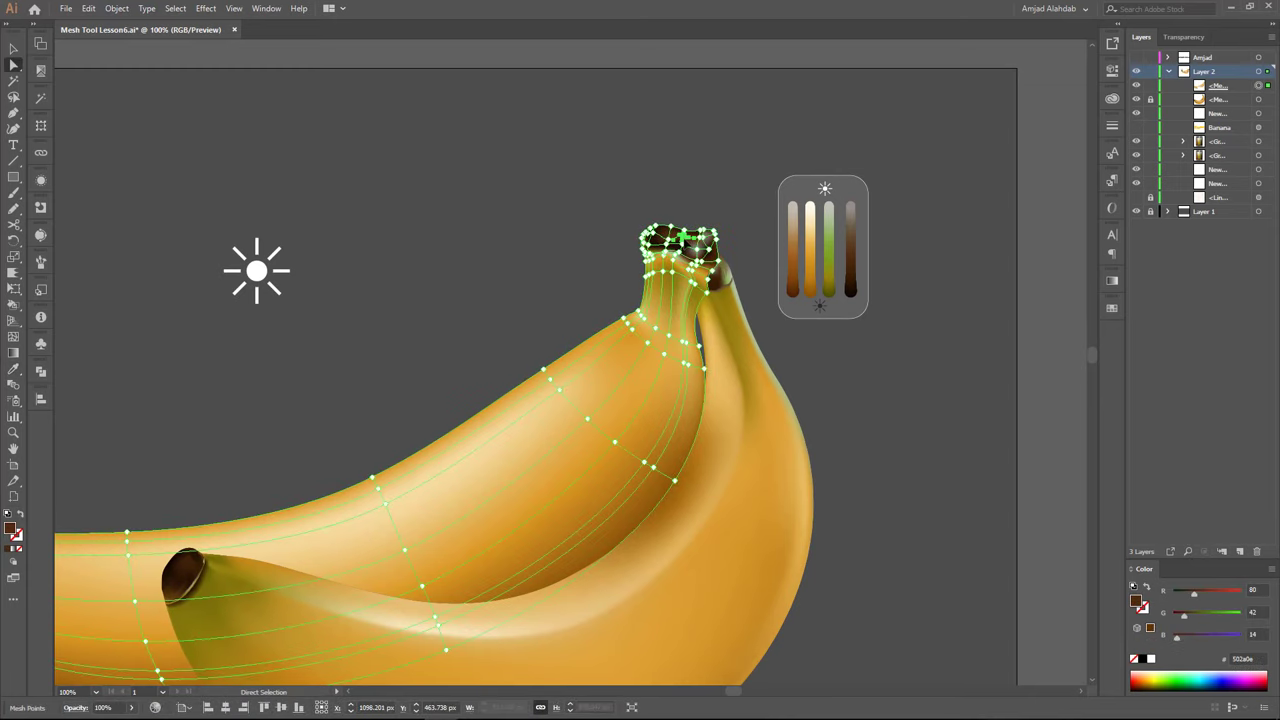
{"action": "key", "text": "ctrl+shift+a"}
{"action": "key", "text": "ctrl+minus"}
{"action": "left_click_drag", "start_coordinate": [660, 301], "coordinate": [744, 281]}
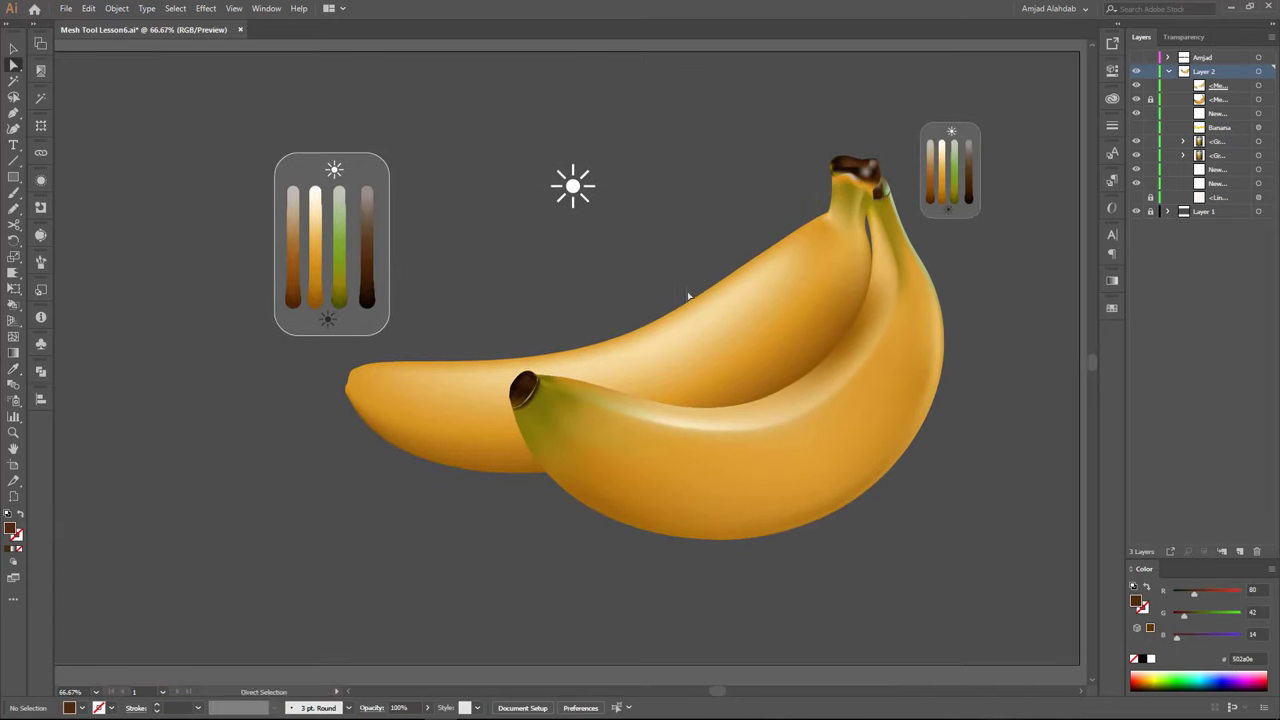
{"action": "key", "text": "i"}
{"action": "left_click", "coordinate": [498, 405]}
{"action": "scroll", "coordinate": [409, 424], "scroll_direction": "up", "scroll_amount": 1}
{"action": "key", "text": "a"}
{"action": "left_click", "coordinate": [376, 432]}
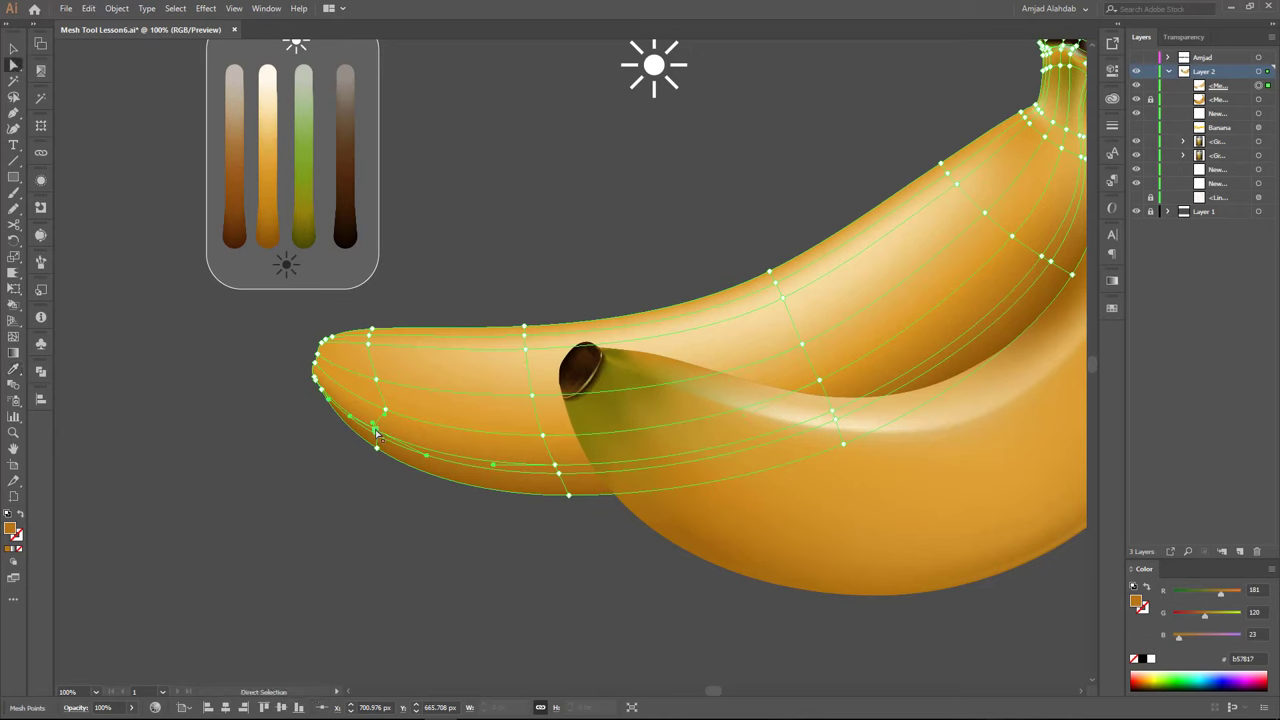
{"action": "left_click", "coordinate": [393, 422]}
Shade a point on the long banana's inner curve with a lighter orange
{"action": "left_click_drag", "start_coordinate": [434, 386], "coordinate": [341, 386]}
{"action": "left_click", "coordinate": [950, 258]}
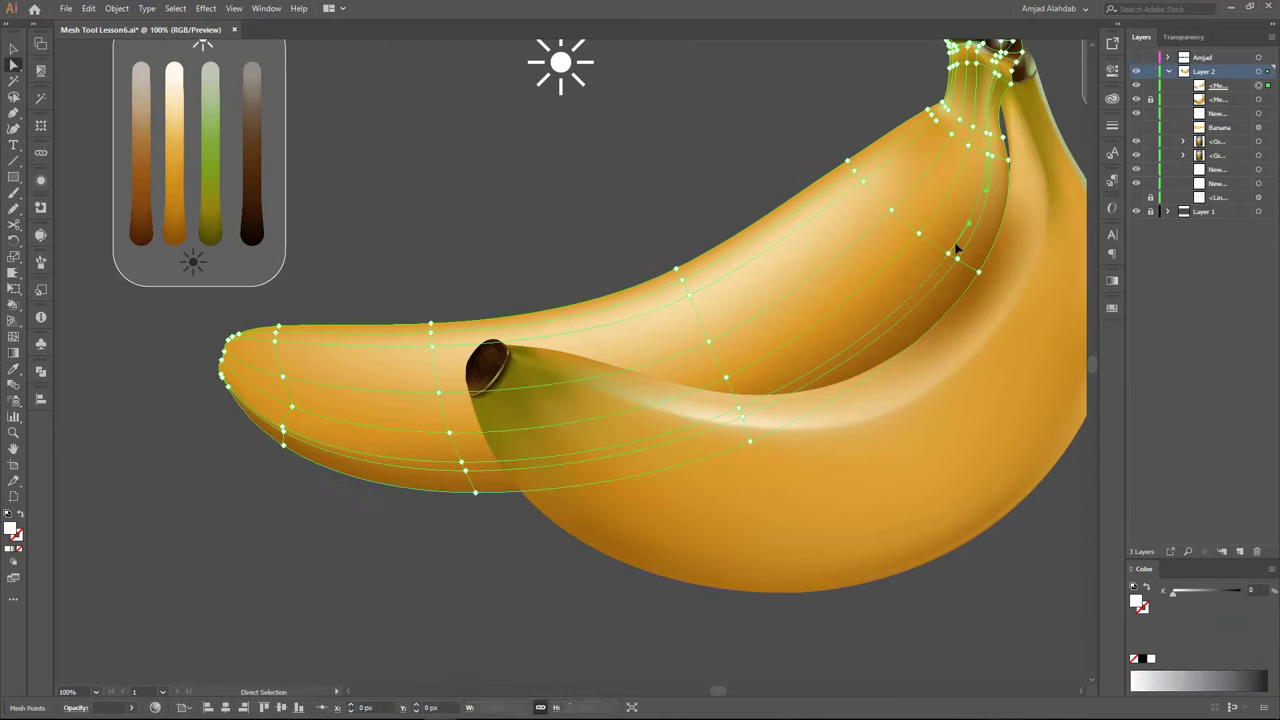
{"action": "left_click", "coordinate": [943, 251]}
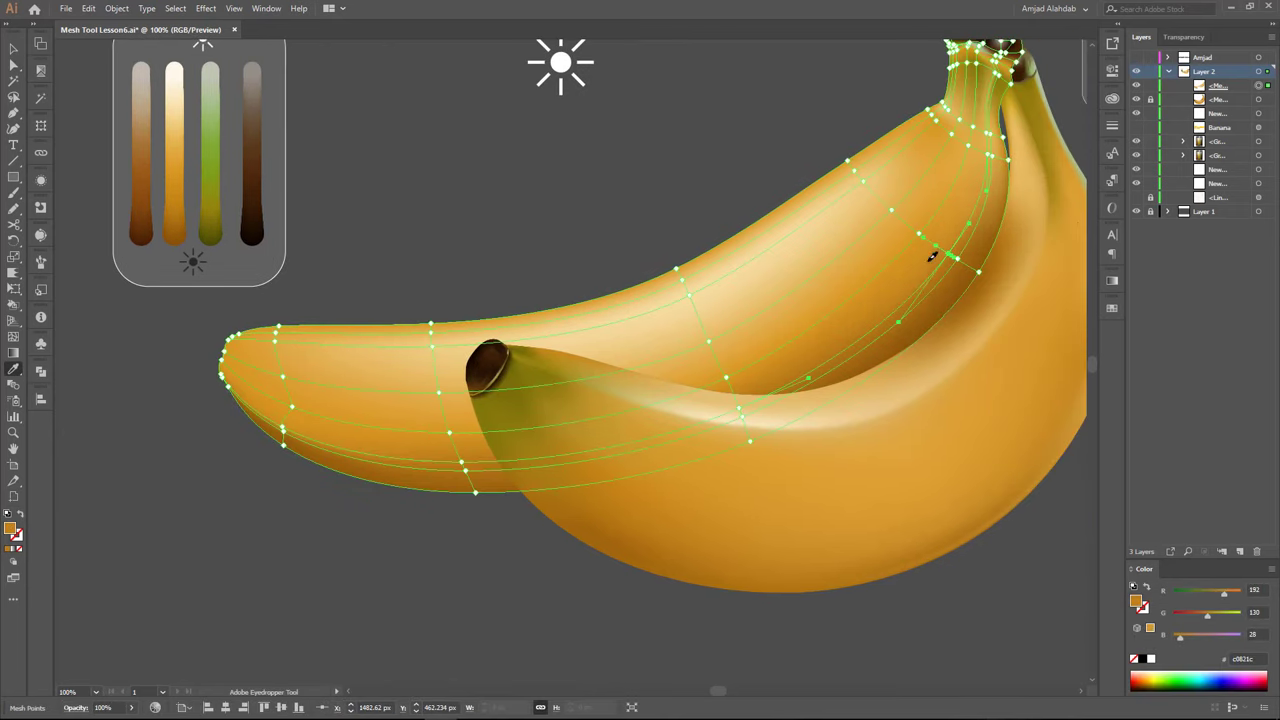
{"action": "key", "text": "ctrl+shift+a"}
{"action": "key", "text": "v"}
{"action": "key", "text": "ctrl+minus"}
{"action": "left_click_drag", "start_coordinate": [873, 253], "coordinate": [728, 293]}
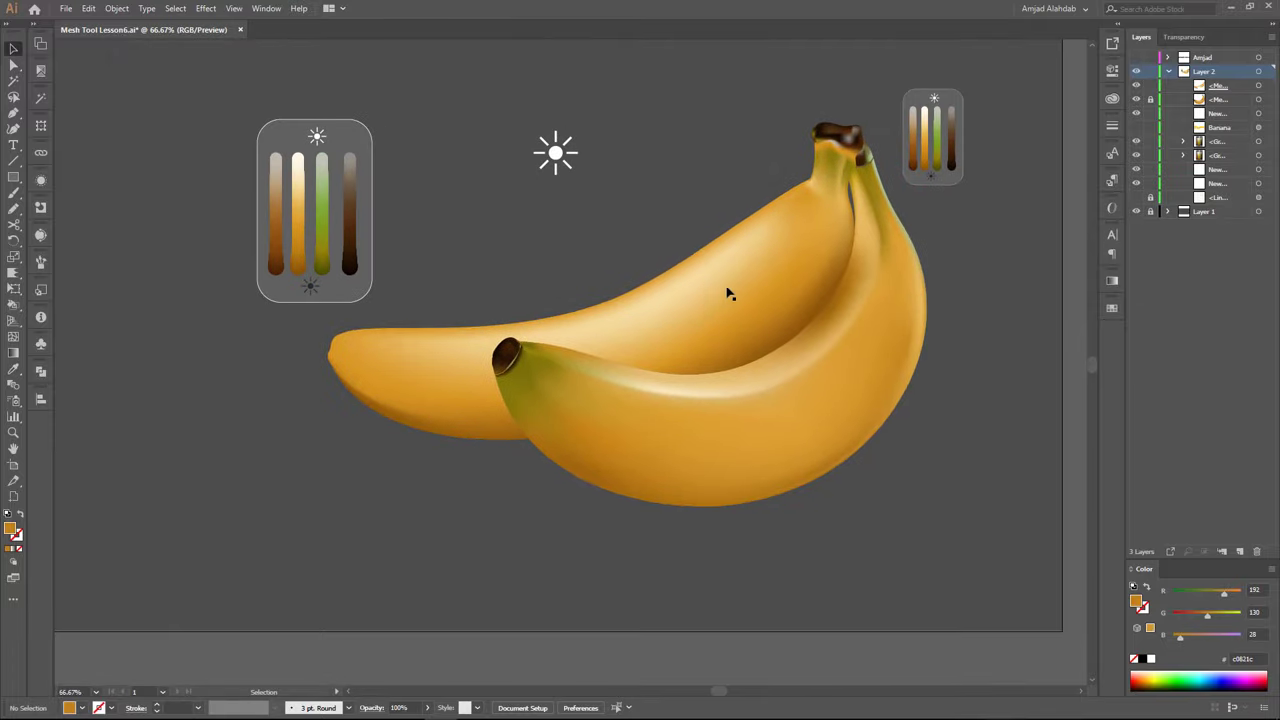
Reframe the bananas and reselect the long banana's mesh
{"action": "left_click", "coordinate": [828, 313]}
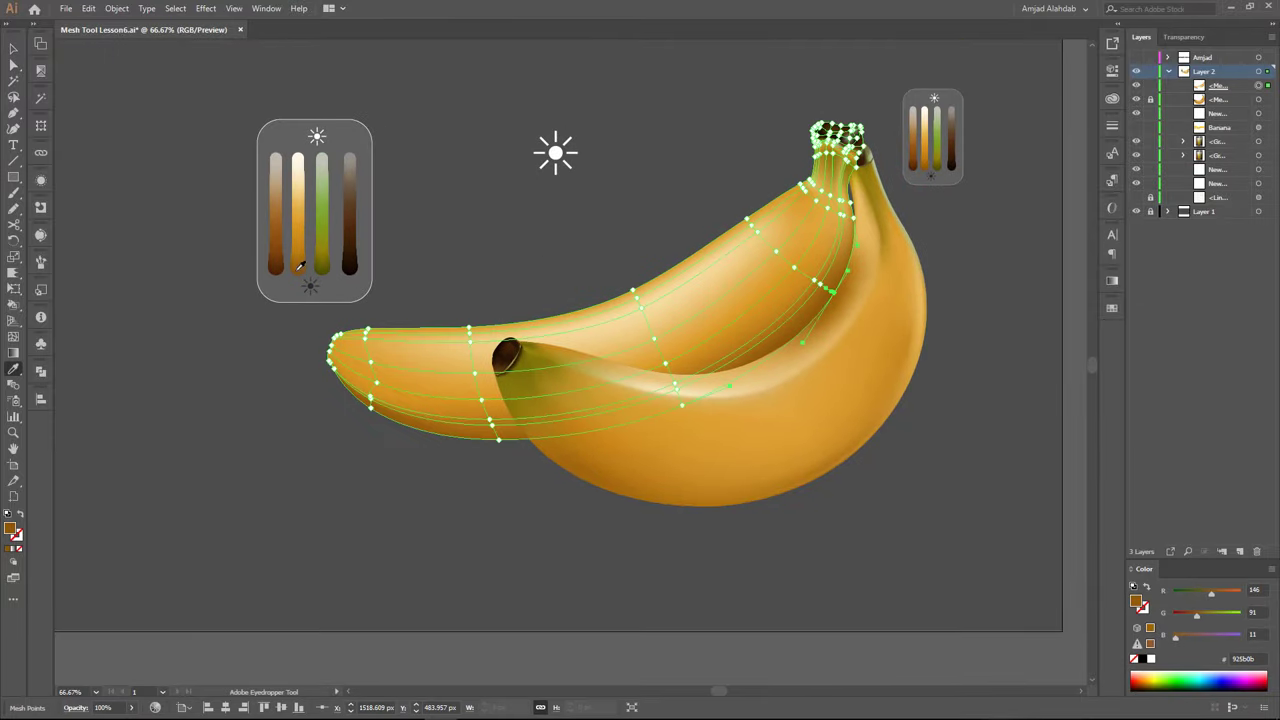
{"action": "key", "text": "ctrl+shift+a"}
{"action": "key", "text": "a"}
{"action": "left_click_drag", "start_coordinate": [837, 306], "coordinate": [751, 343]}
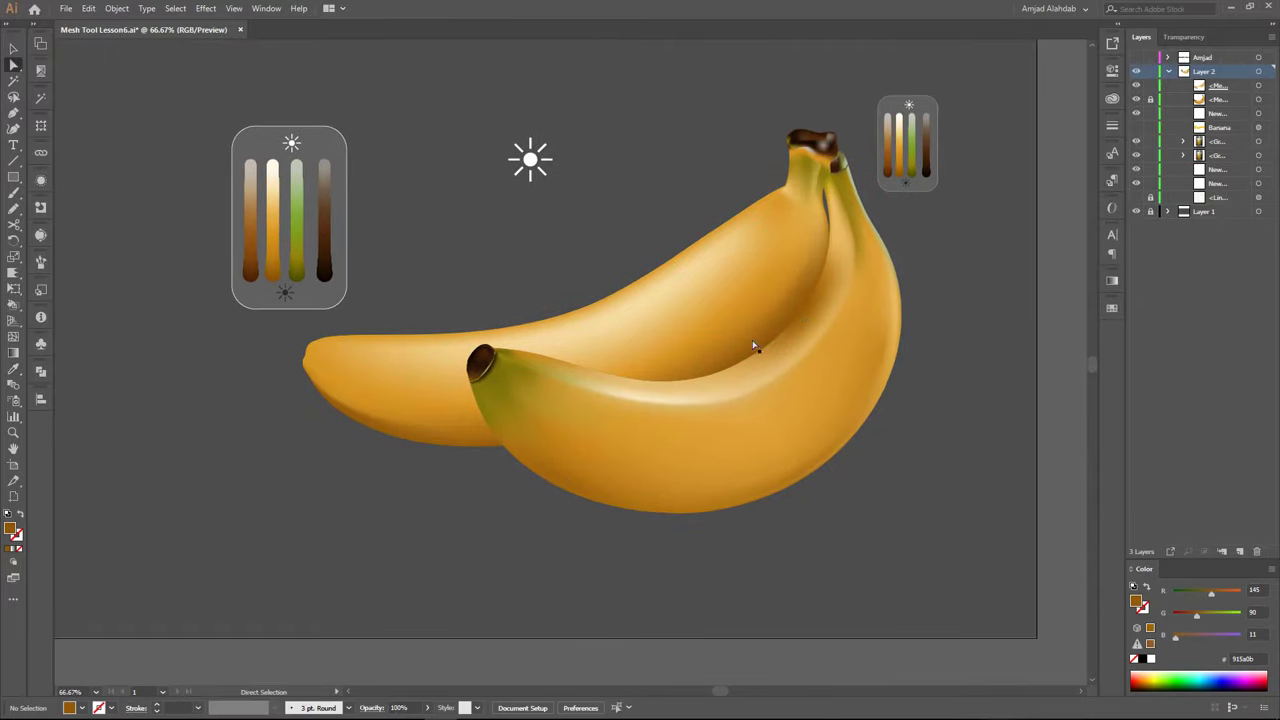
{"action": "left_click", "coordinate": [356, 370]}
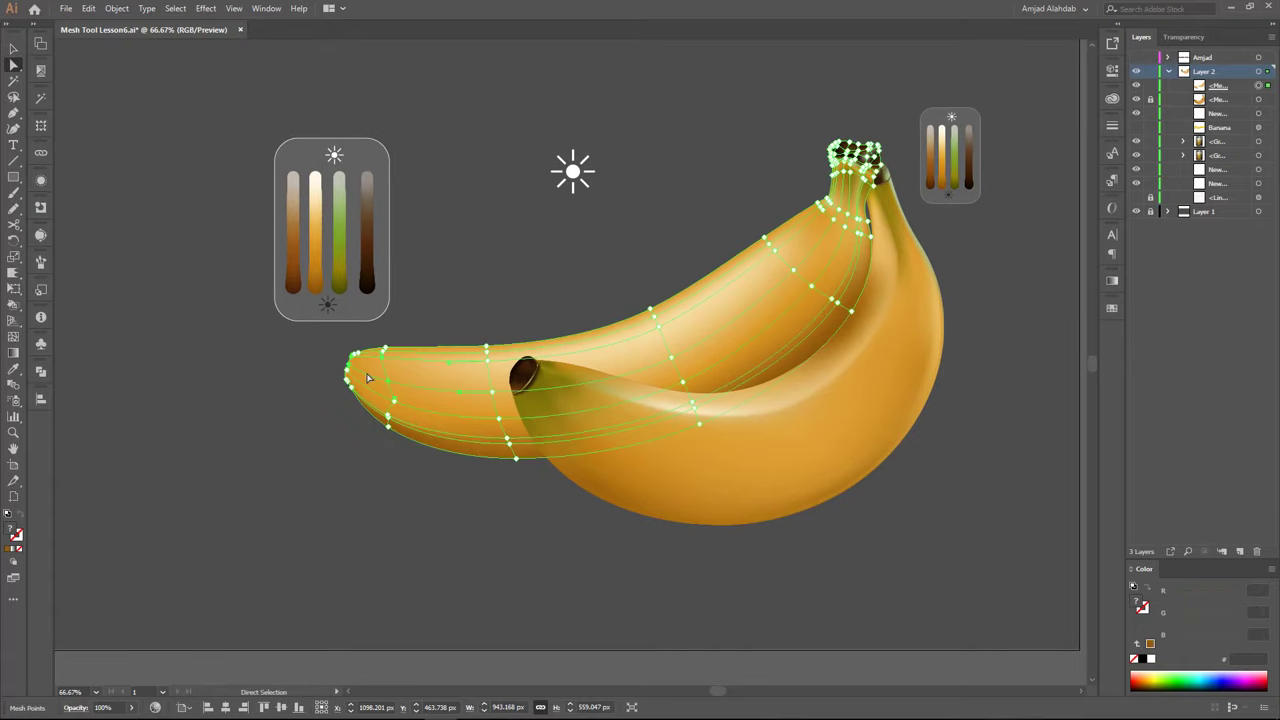
{"action": "scroll", "coordinate": [366, 370], "scroll_direction": "up", "scroll_amount": 2}
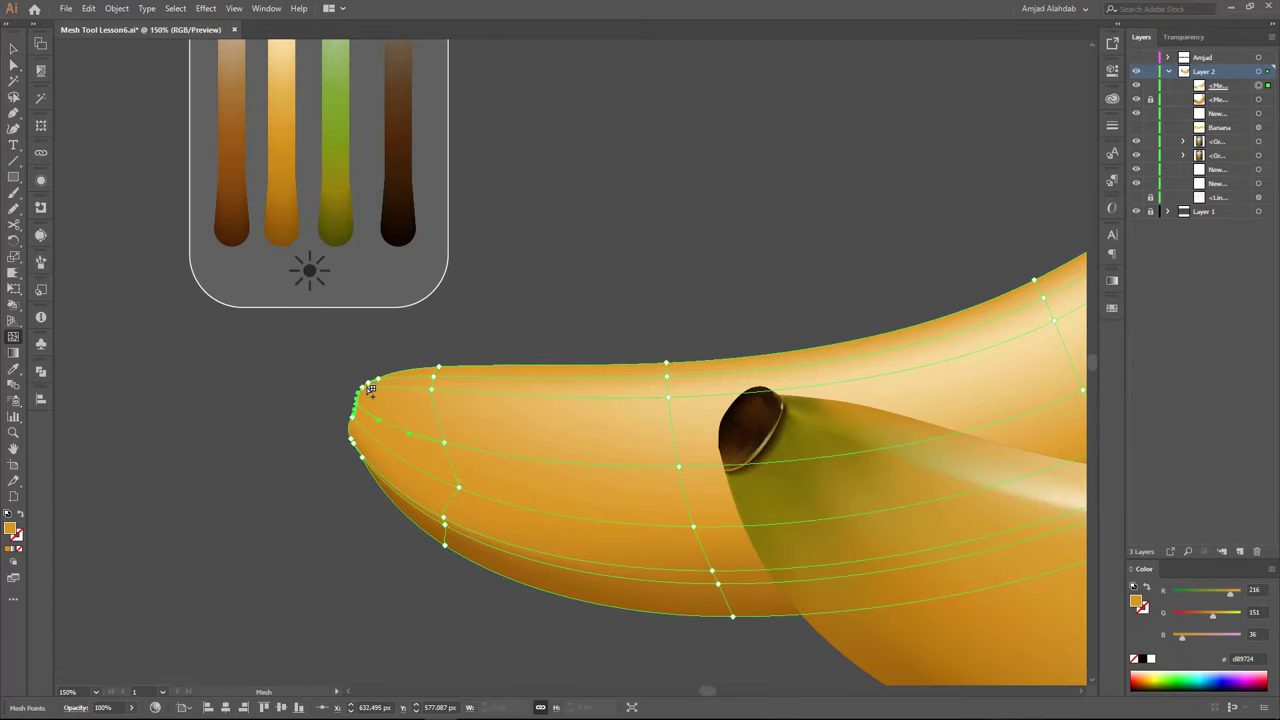
Recolour the long banana's tip points with sampled orange and yellow
{"action": "left_click", "coordinate": [397, 211]}
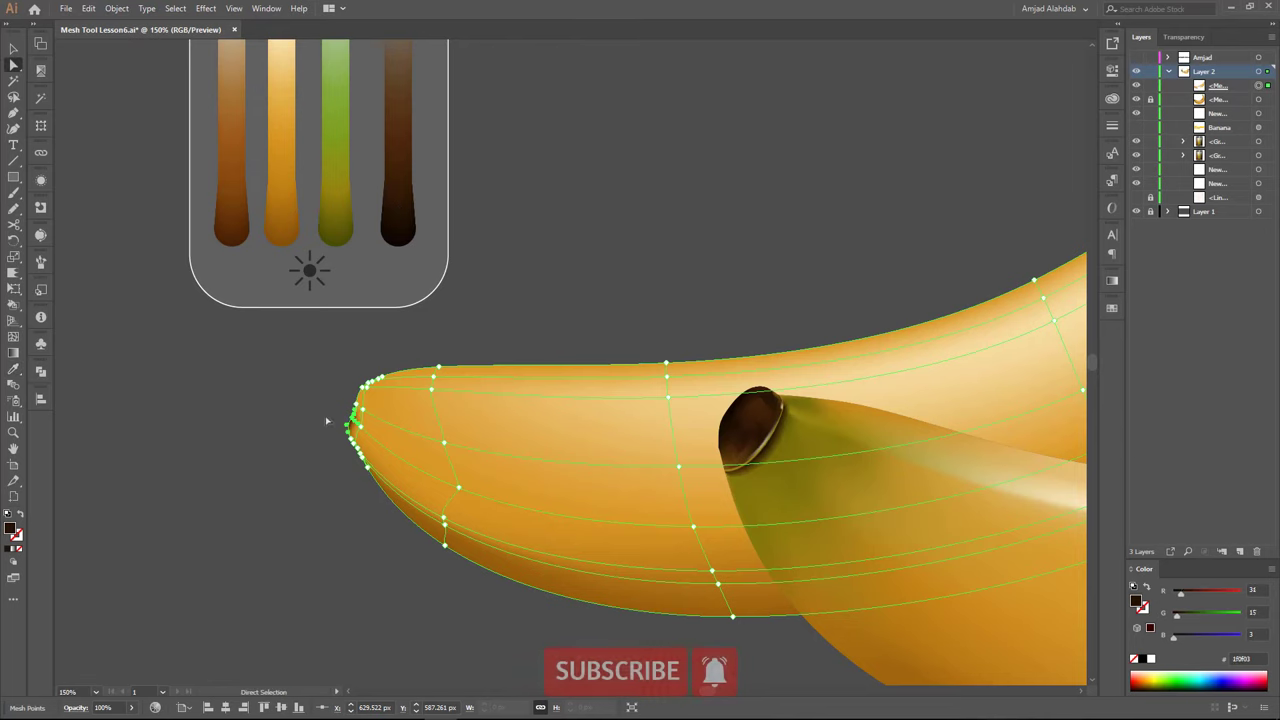
{"action": "key", "text": "i"}
{"action": "left_click", "coordinate": [367, 378]}
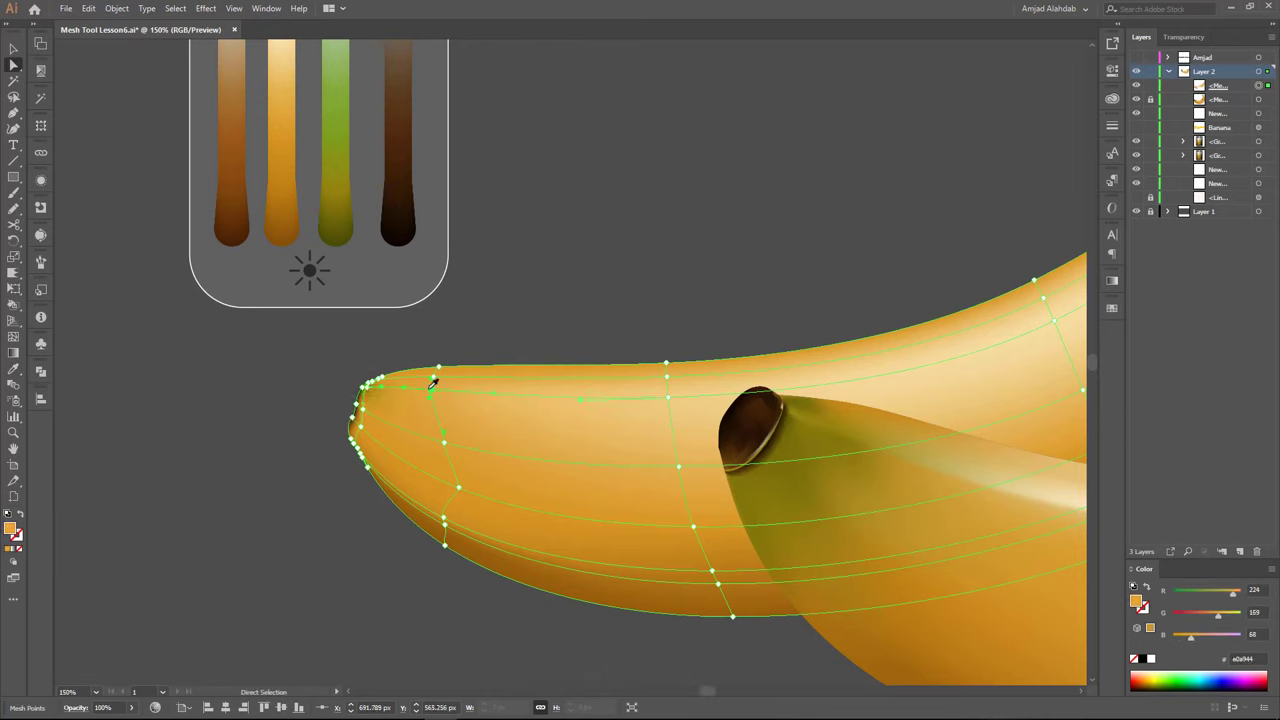
{"action": "key", "text": "i"}
{"action": "left_click", "coordinate": [367, 423]}
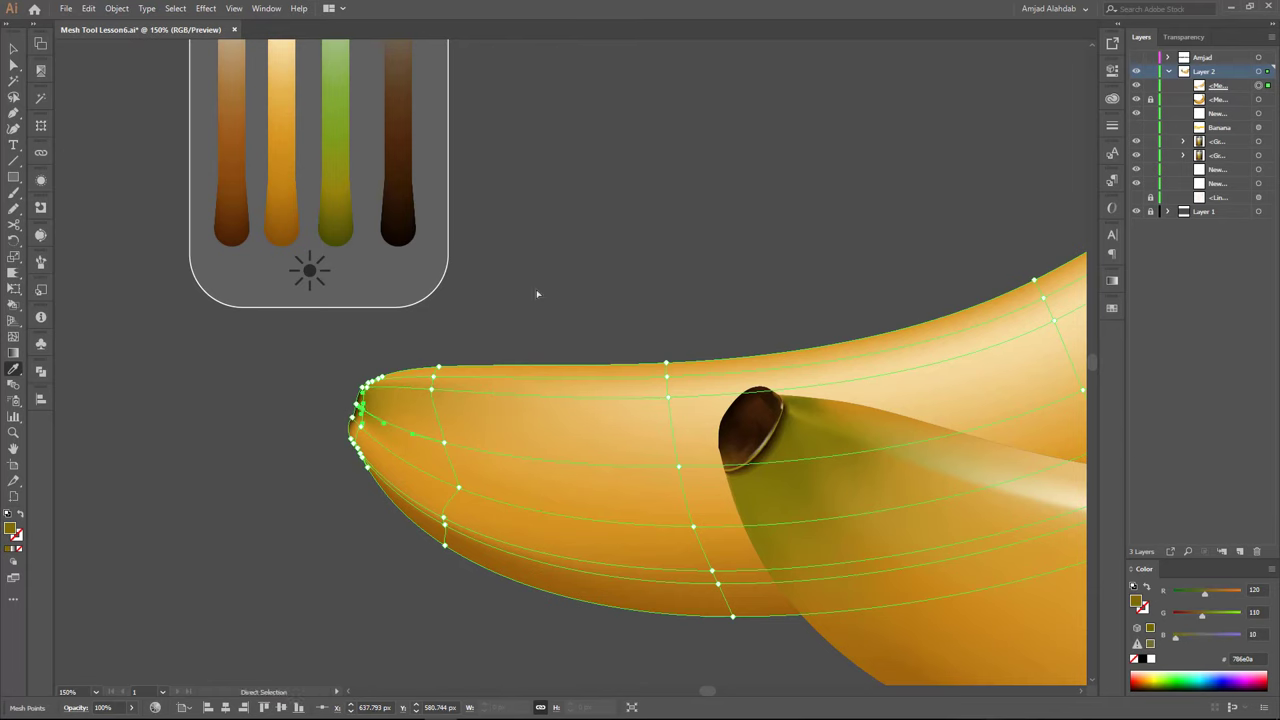
Darken the tip's upper edge points with a dark brown from the colour strips
{"action": "key", "text": "a"}
{"action": "key", "text": "ctrl+plus"}
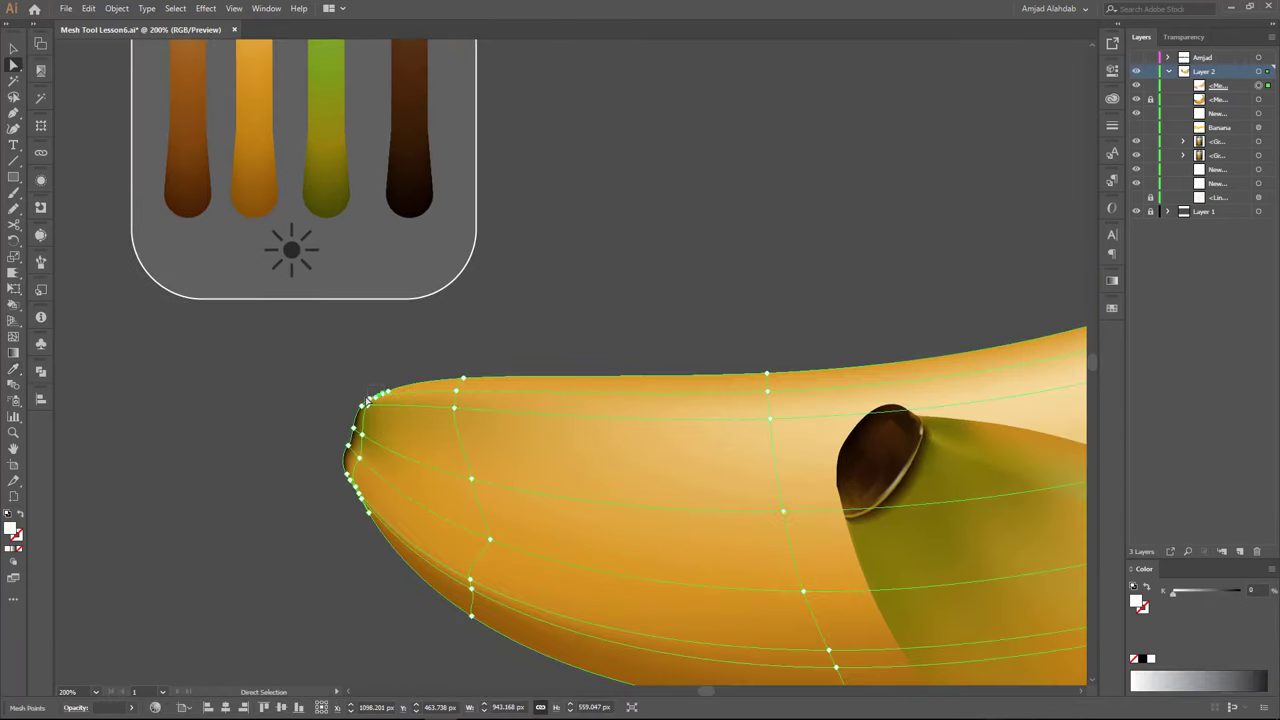
{"action": "left_click", "coordinate": [410, 381], "text": "ctrl"}
{"action": "scroll", "coordinate": [410, 381], "scroll_direction": "up", "scroll_amount": 3}
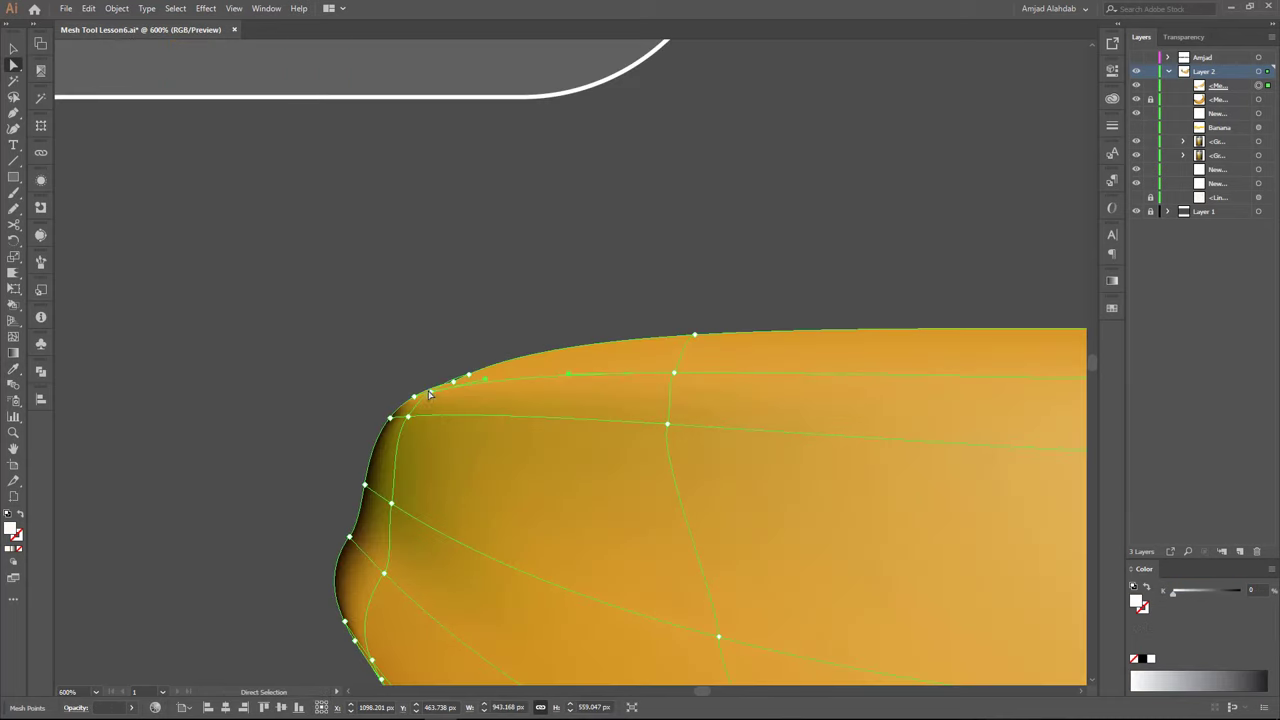
{"action": "left_click", "coordinate": [505, 387]}
{"action": "left_click", "coordinate": [496, 320], "text": "ctrl"}
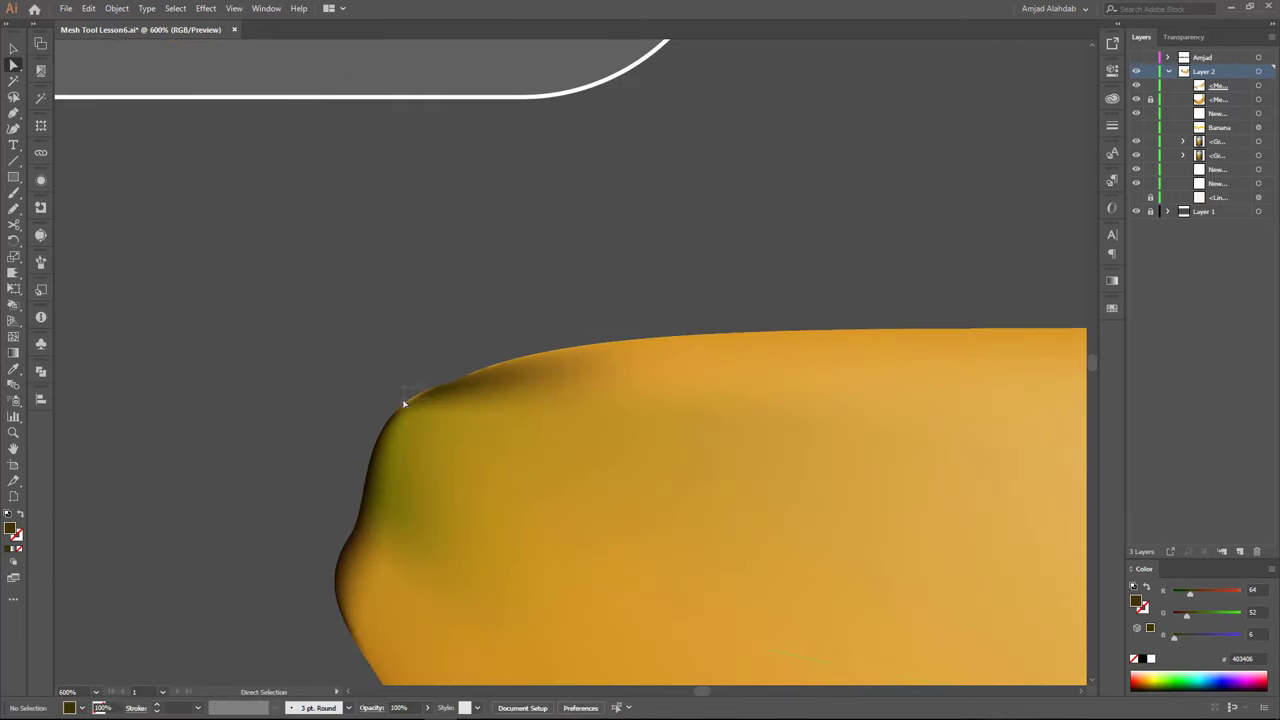
{"action": "left_click", "coordinate": [418, 394], "text": "ctrl"}
{"action": "left_click", "coordinate": [496, 320], "text": "ctrl"}
{"action": "scroll", "coordinate": [496, 320], "scroll_direction": "down", "scroll_amount": 5}
{"action": "scroll", "coordinate": [323, 408], "scroll_direction": "down", "scroll_amount": 3}
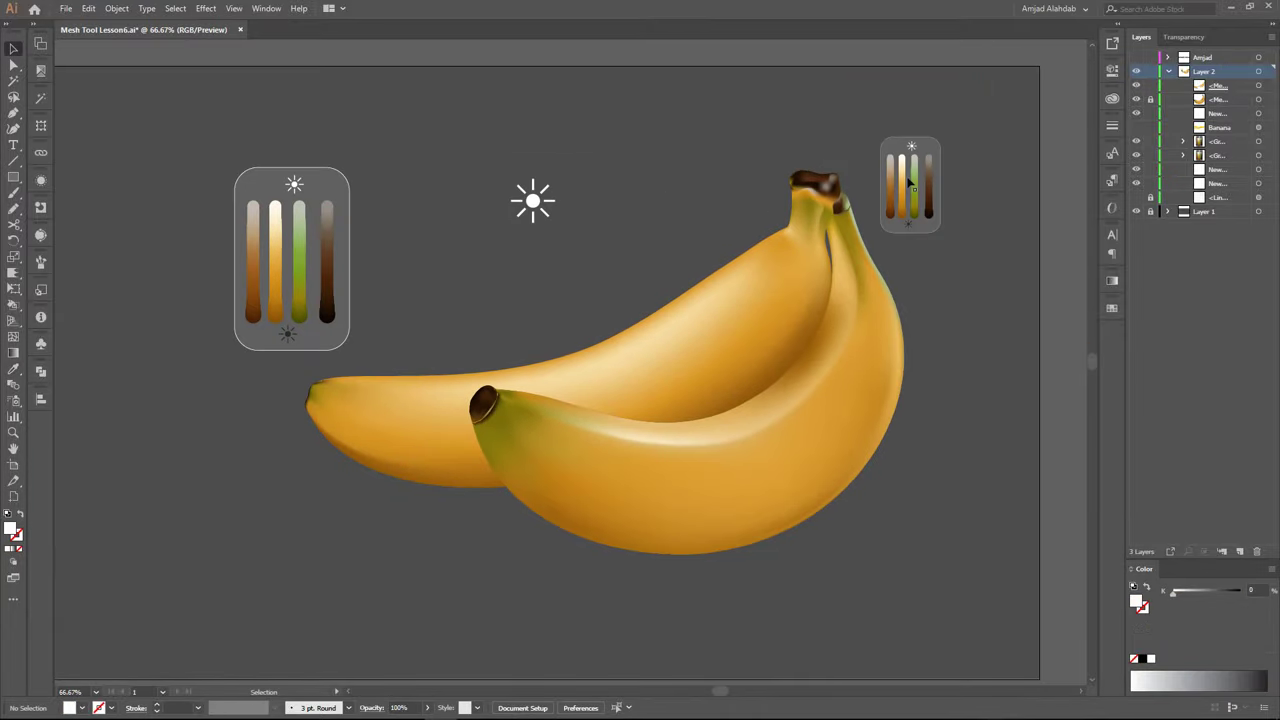
Add an enlarged 'Effects' text label at the top-left beside the colour strips
{"action": "scroll", "coordinate": [529, 272], "scroll_direction": "up", "scroll_amount": 3}
{"action": "key", "text": "t"}
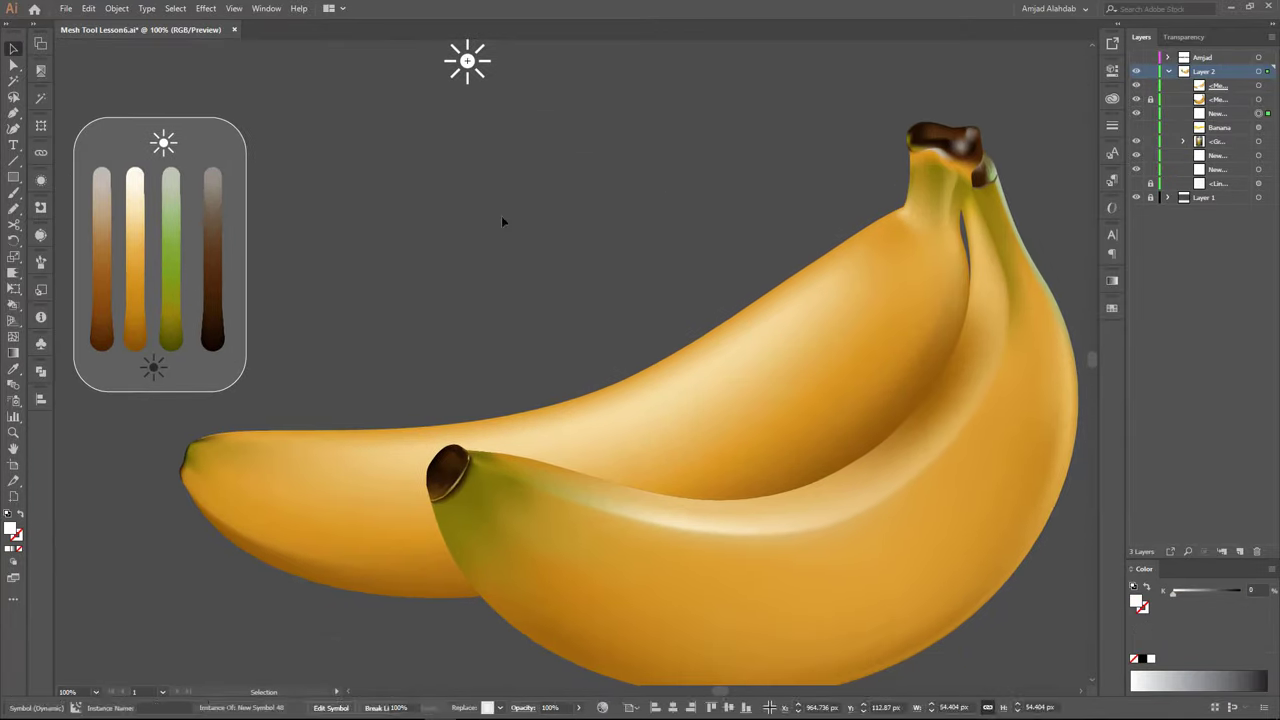
{"action": "left_click", "coordinate": [438, 222]}
{"action": "type", "text": "Effects"}
{"action": "key", "text": "Escape"}
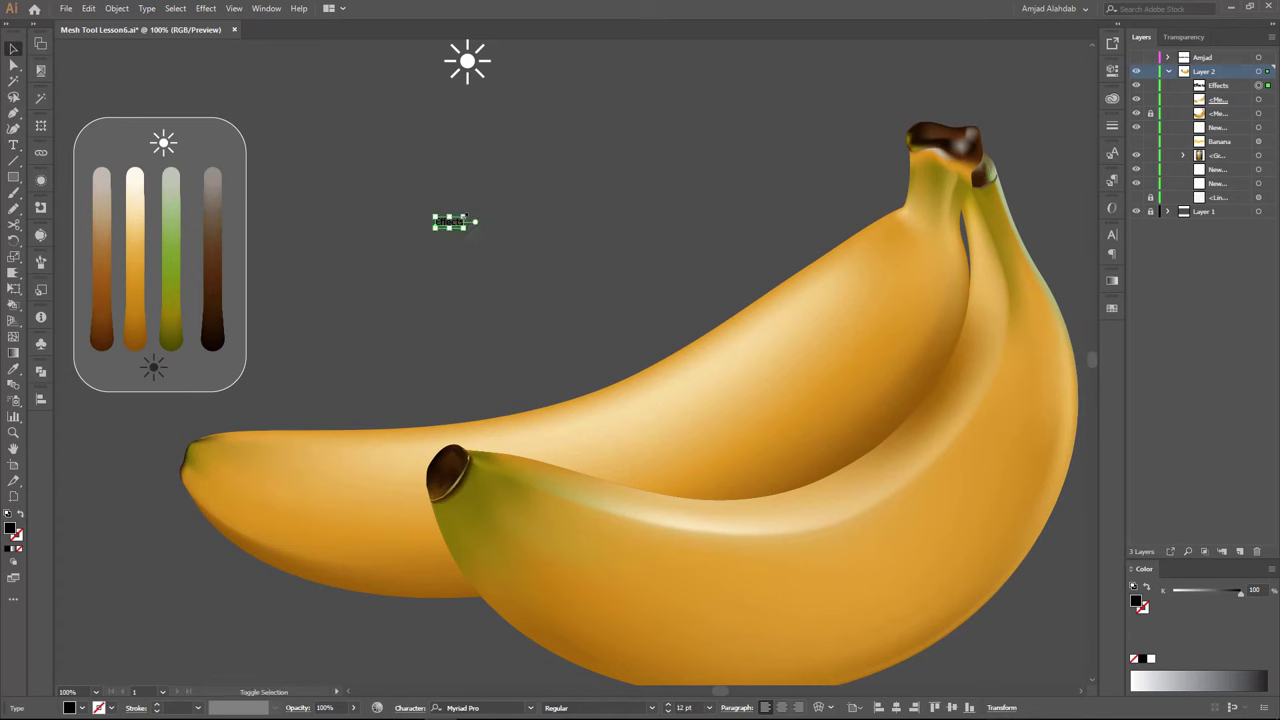
{"action": "left_click_drag", "start_coordinate": [491, 203], "coordinate": [358, 158]}
Lasso-select the long banana's stem-top points and apply the Wrinkle distortion
{"action": "left_click", "coordinate": [838, 298]}
{"action": "left_click", "coordinate": [13, 352]}
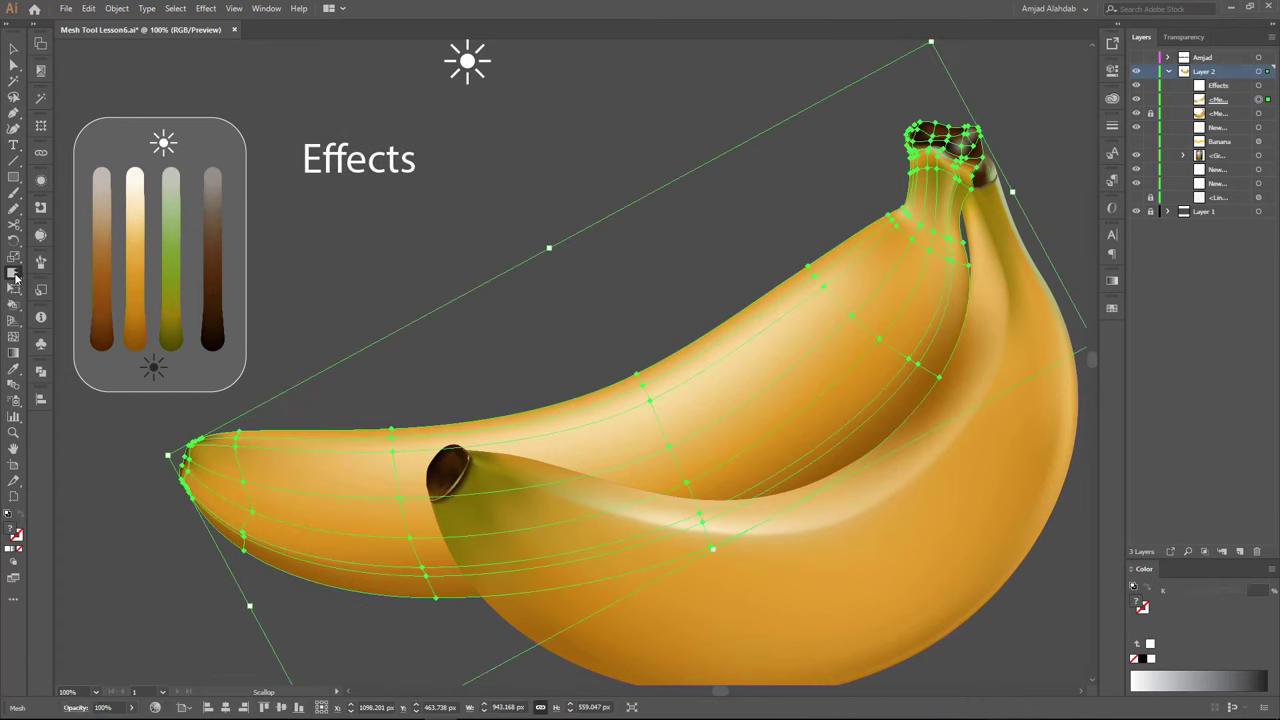
{"action": "scroll", "coordinate": [640, 190], "scroll_direction": "up", "scroll_amount": 1}
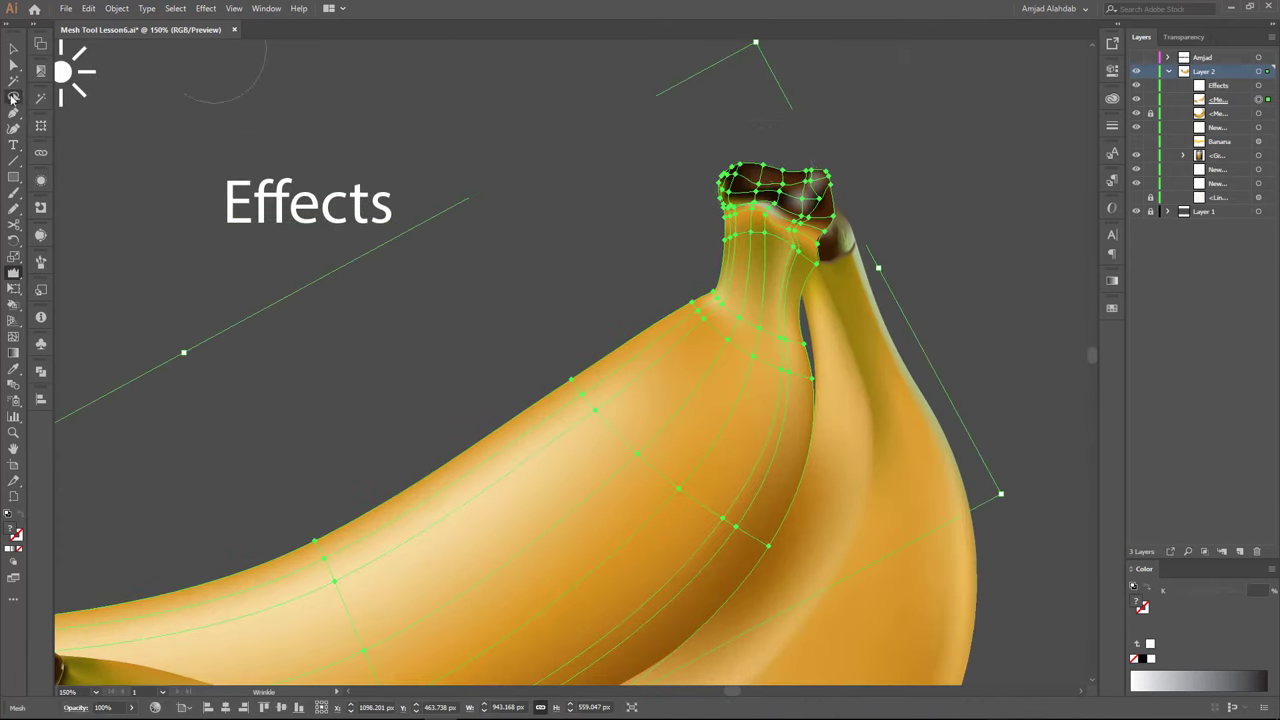
{"action": "left_click", "coordinate": [13, 97]}
{"action": "left_click_drag", "start_coordinate": [745, 172], "coordinate": [775, 182]}
{"action": "double_click", "coordinate": [13, 272]}
{"action": "left_click", "coordinate": [553, 475]}
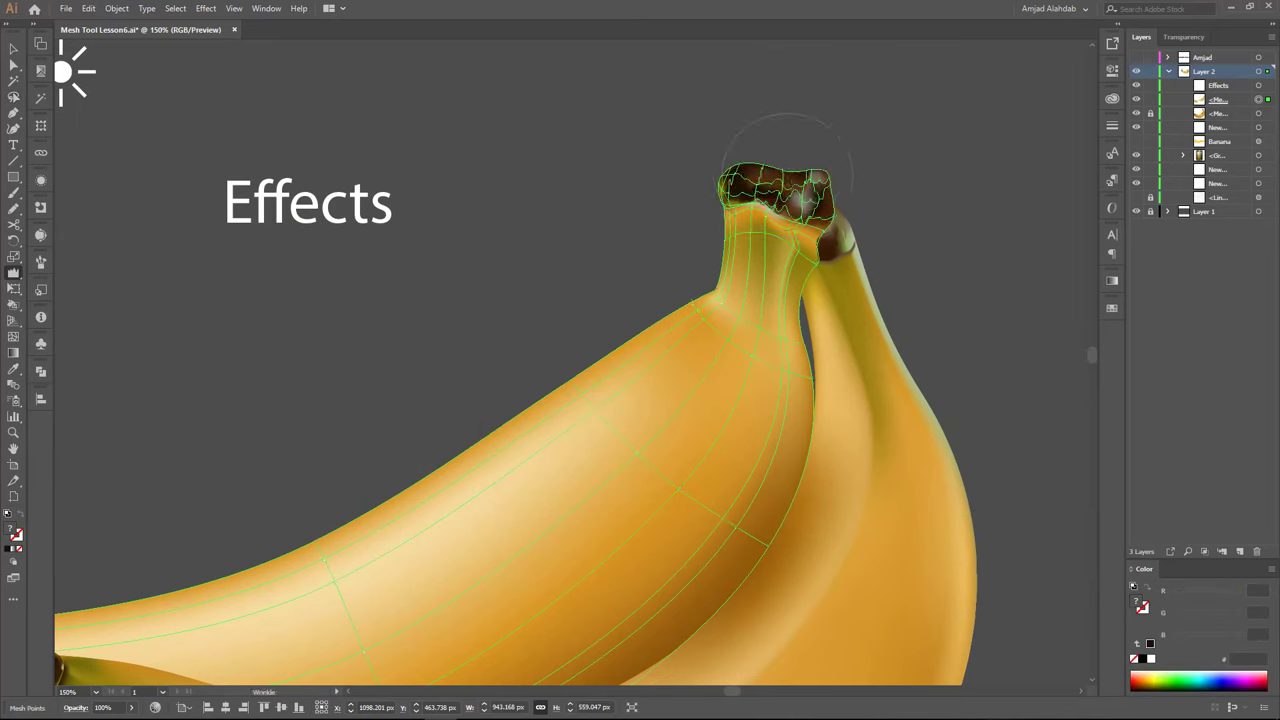
Reselect different sets of stem-top mesh points, then clear the selection
{"action": "key", "text": "a"}
{"action": "left_click", "coordinate": [798, 140]}
{"action": "left_click_drag", "start_coordinate": [798, 140], "coordinate": [790, 212]}
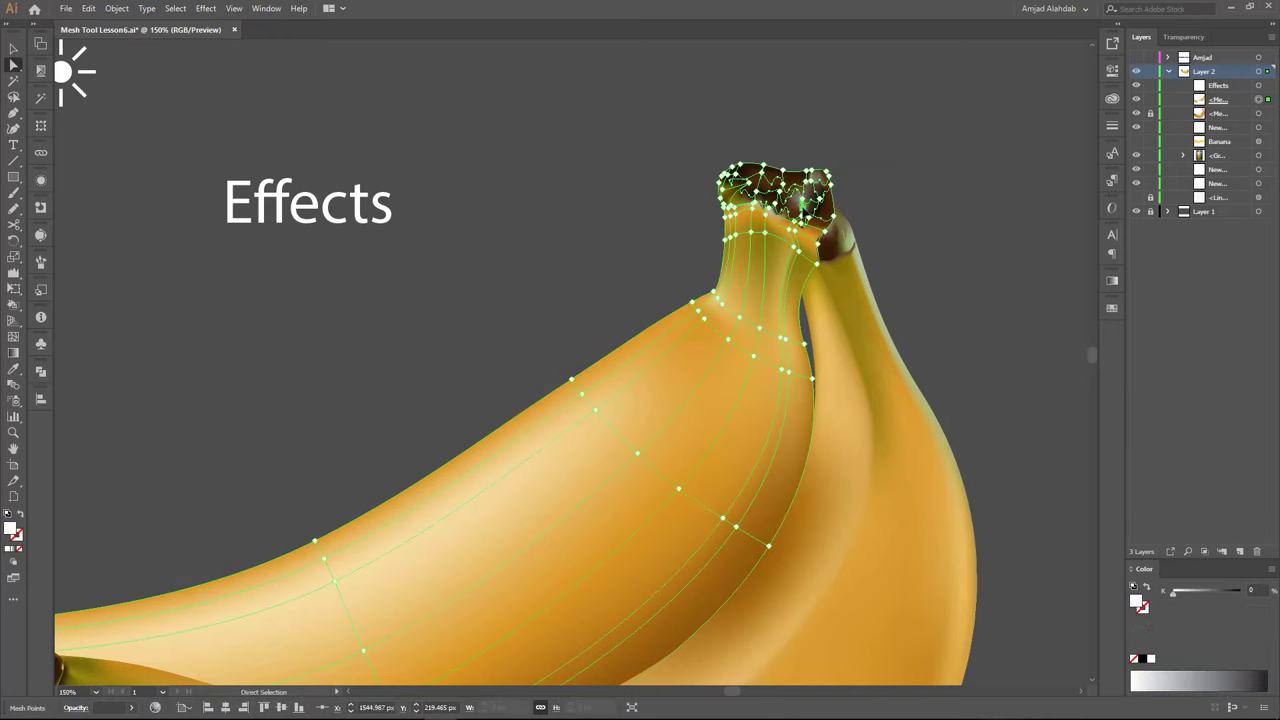
{"action": "left_click", "coordinate": [798, 140]}
{"action": "left_click_drag", "start_coordinate": [798, 140], "coordinate": [790, 212]}
{"action": "left_click", "coordinate": [871, 194]}
{"action": "left_click_drag", "start_coordinate": [871, 194], "coordinate": [795, 212]}
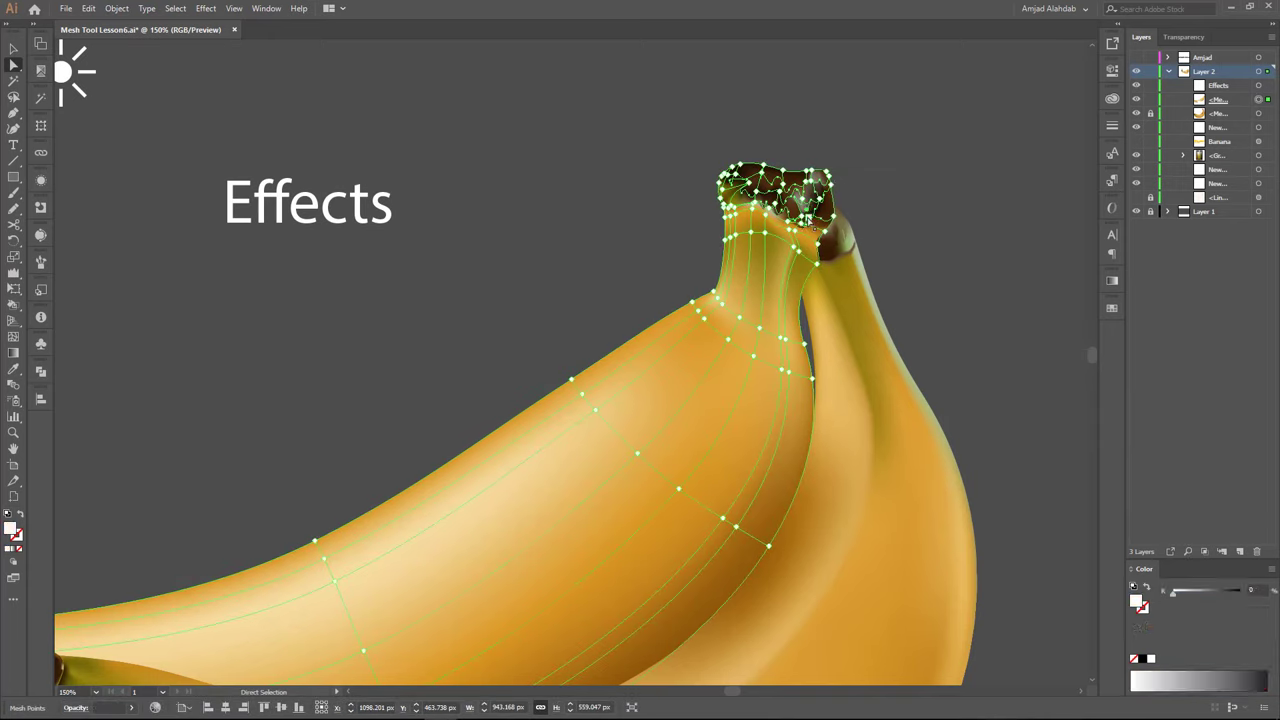
{"action": "left_click", "coordinate": [871, 194]}
{"action": "left_click", "coordinate": [796, 210]}
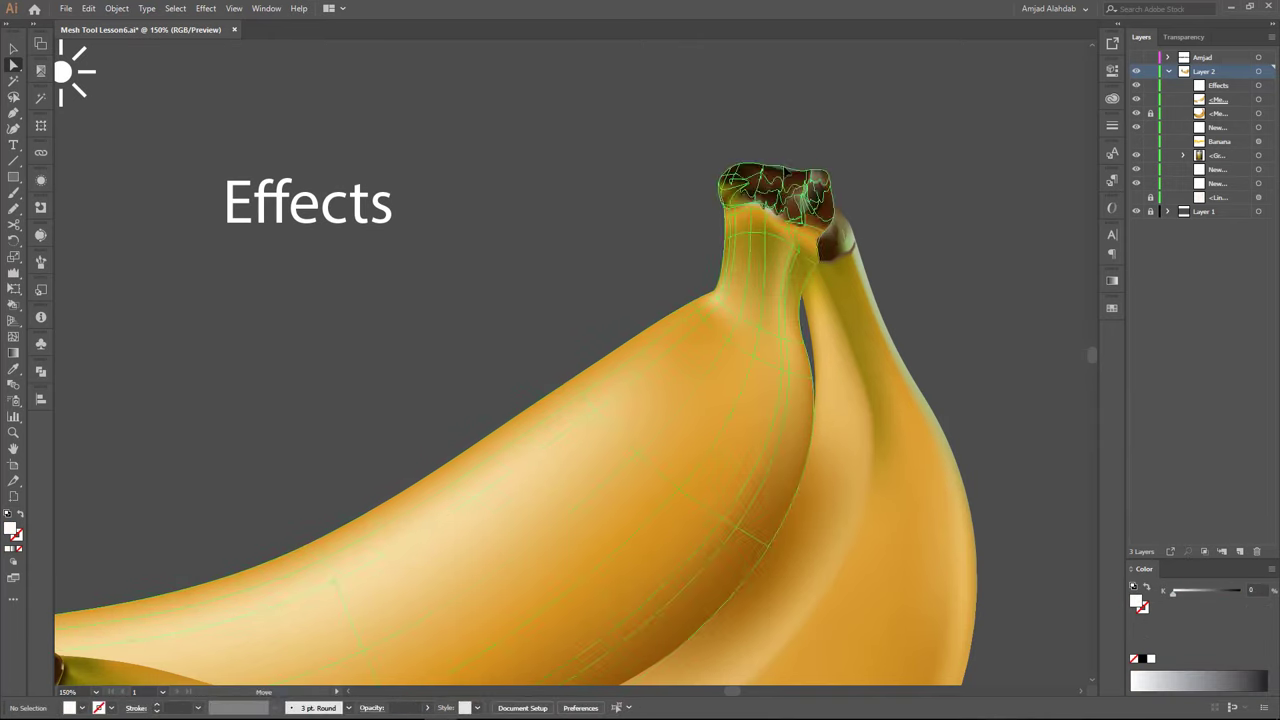
{"action": "key", "text": "ctrl+shift+a"}
Scallop and roughen the stem tip's edge with the Scallop tool
{"action": "left_click_drag", "start_coordinate": [13, 272], "coordinate": [60, 366]}
{"action": "left_click", "coordinate": [507, 168]}
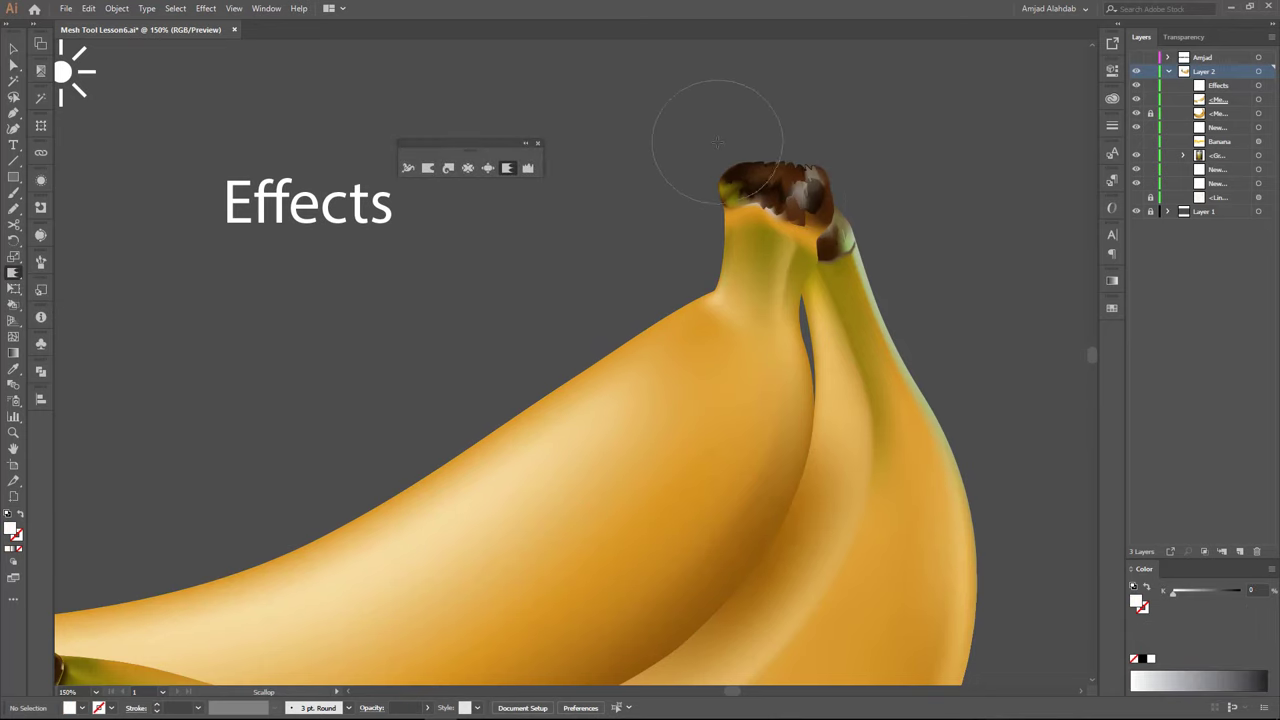
{"action": "scroll", "coordinate": [916, 156], "scroll_direction": "down", "scroll_amount": 1}
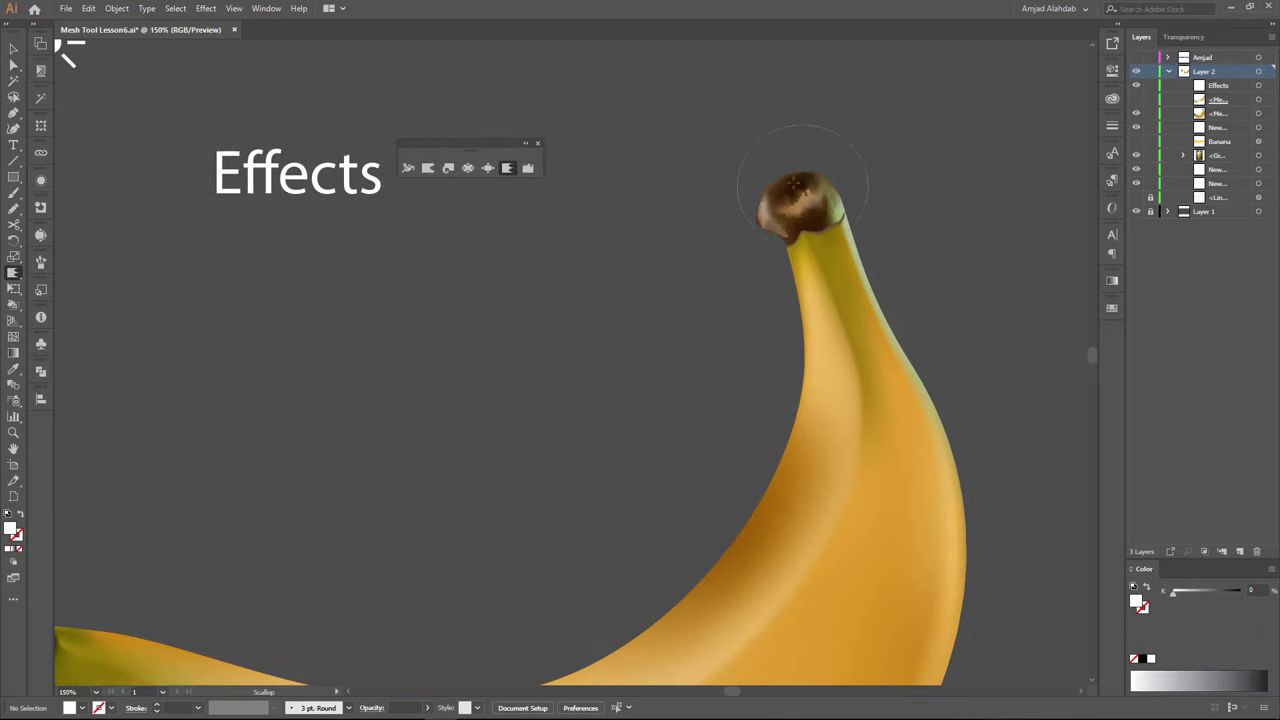
{"action": "left_click_drag", "start_coordinate": [800, 185], "coordinate": [765, 175]}
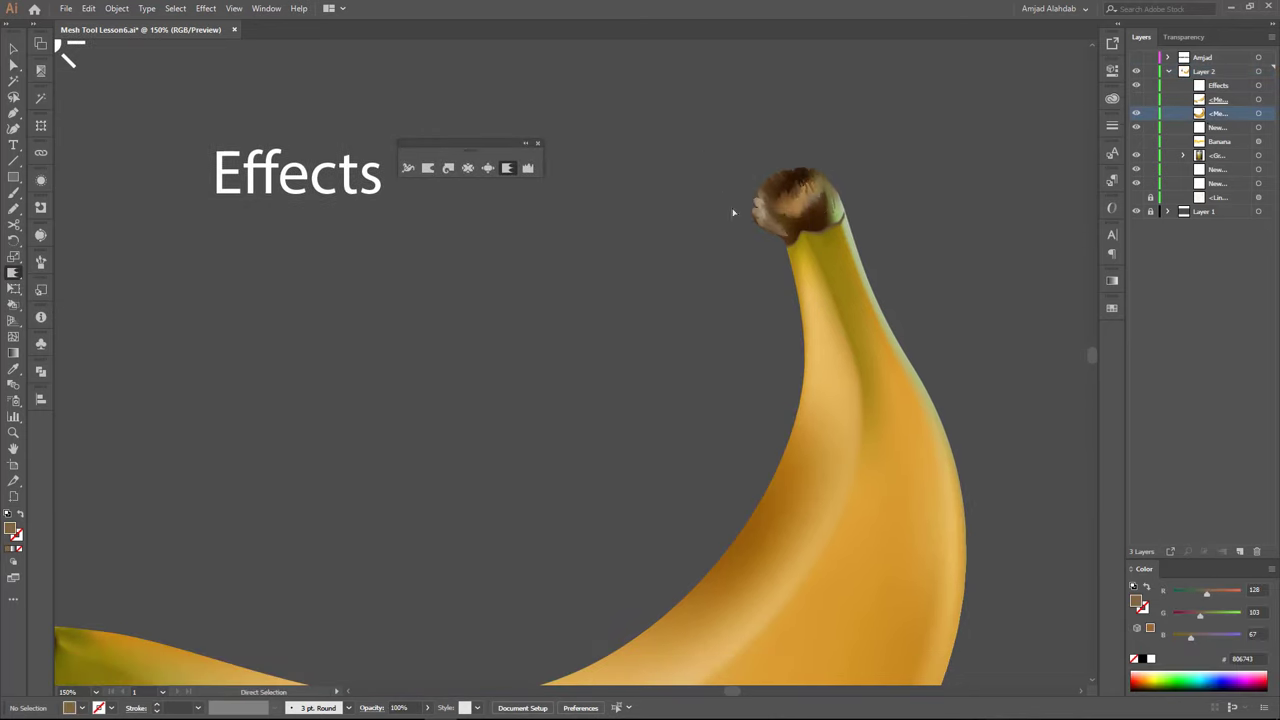
{"action": "mouse_move", "coordinate": [745, 215]}
{"action": "left_mouse_down"}
{"action": "mouse_move", "coordinate": [757, 120]}
{"action": "mouse_move", "coordinate": [709, 123]}
{"action": "left_mouse_up"}
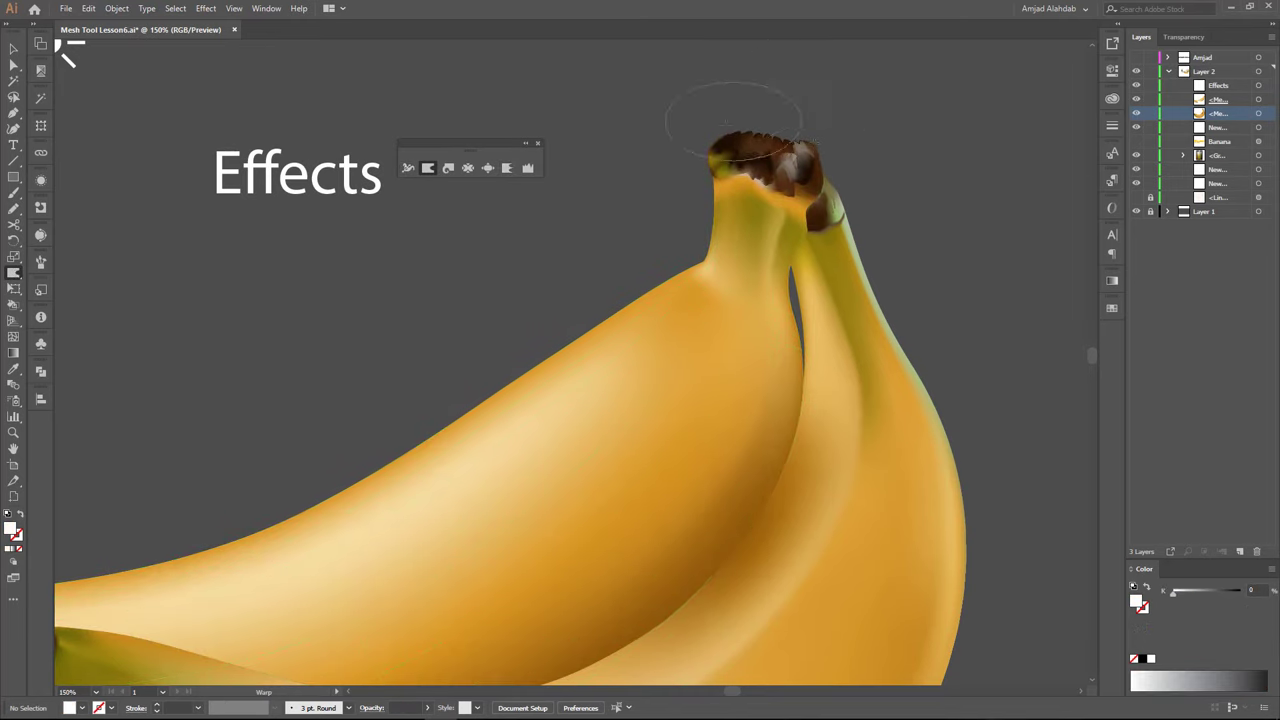
{"action": "key", "text": "ctrl+minus"}
{"action": "scroll", "coordinate": [494, 395], "scroll_direction": "up", "scroll_amount": 2}
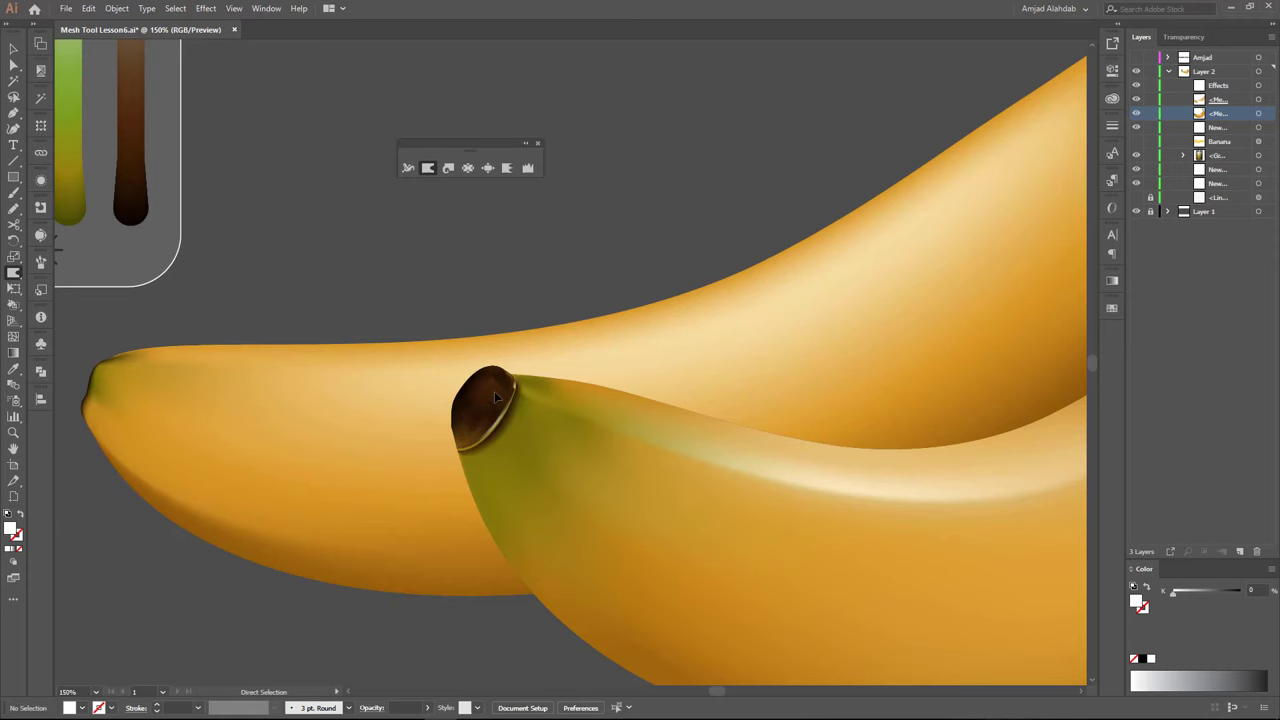
Select mesh points at the front banana's stem end for texturing
{"action": "left_click", "coordinate": [628, 395]}
{"action": "left_click", "coordinate": [14, 100]}
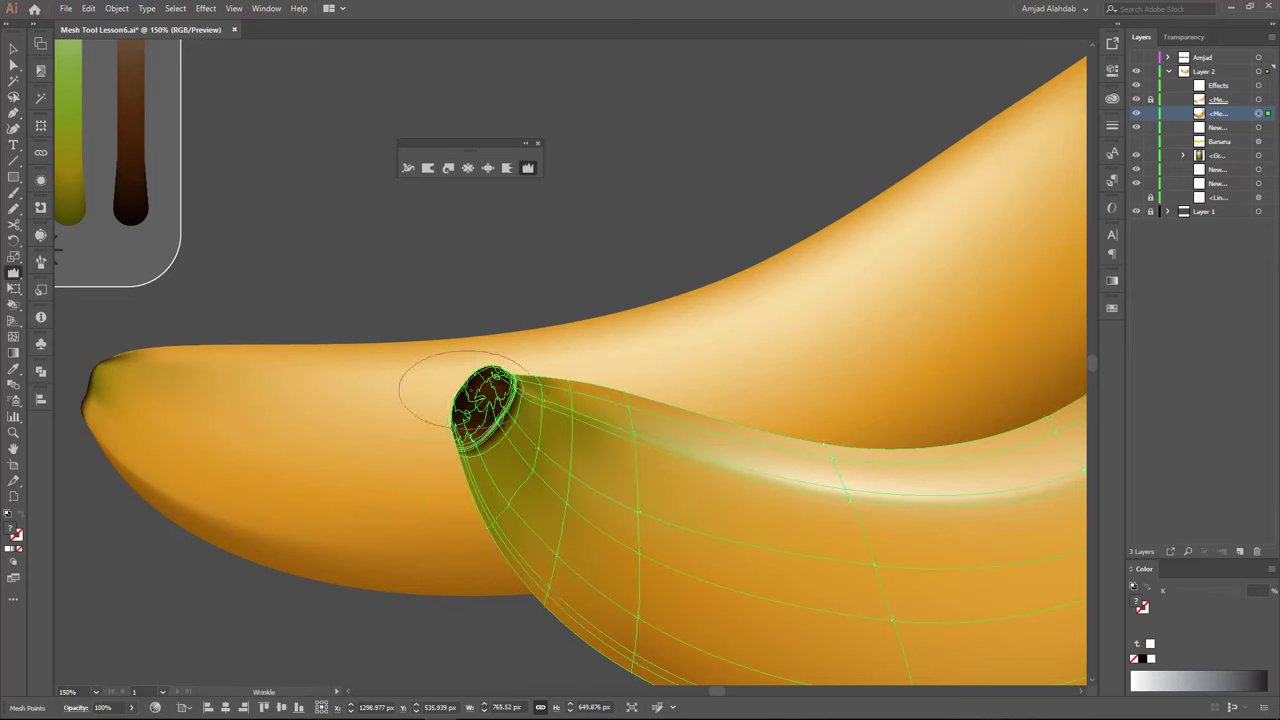
{"action": "scroll", "coordinate": [505, 420], "scroll_direction": "up", "scroll_amount": 1}
{"action": "left_click", "coordinate": [500, 380]}
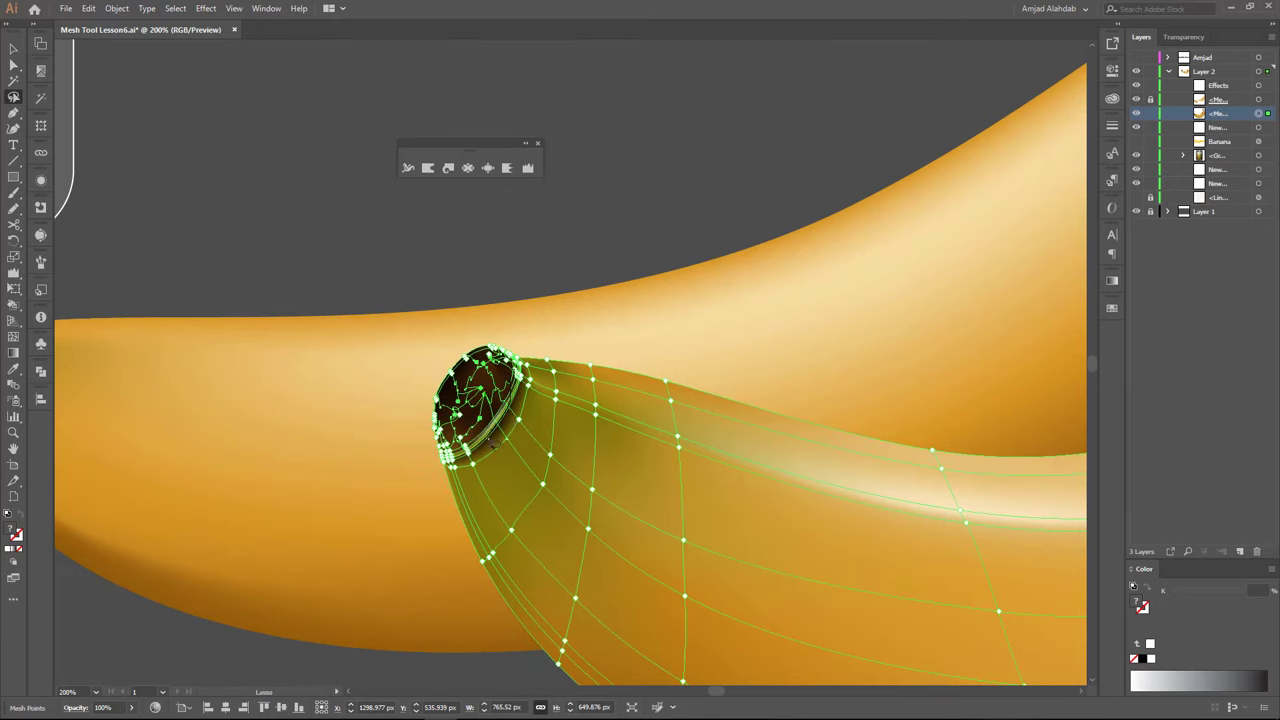
{"action": "key", "text": "a"}
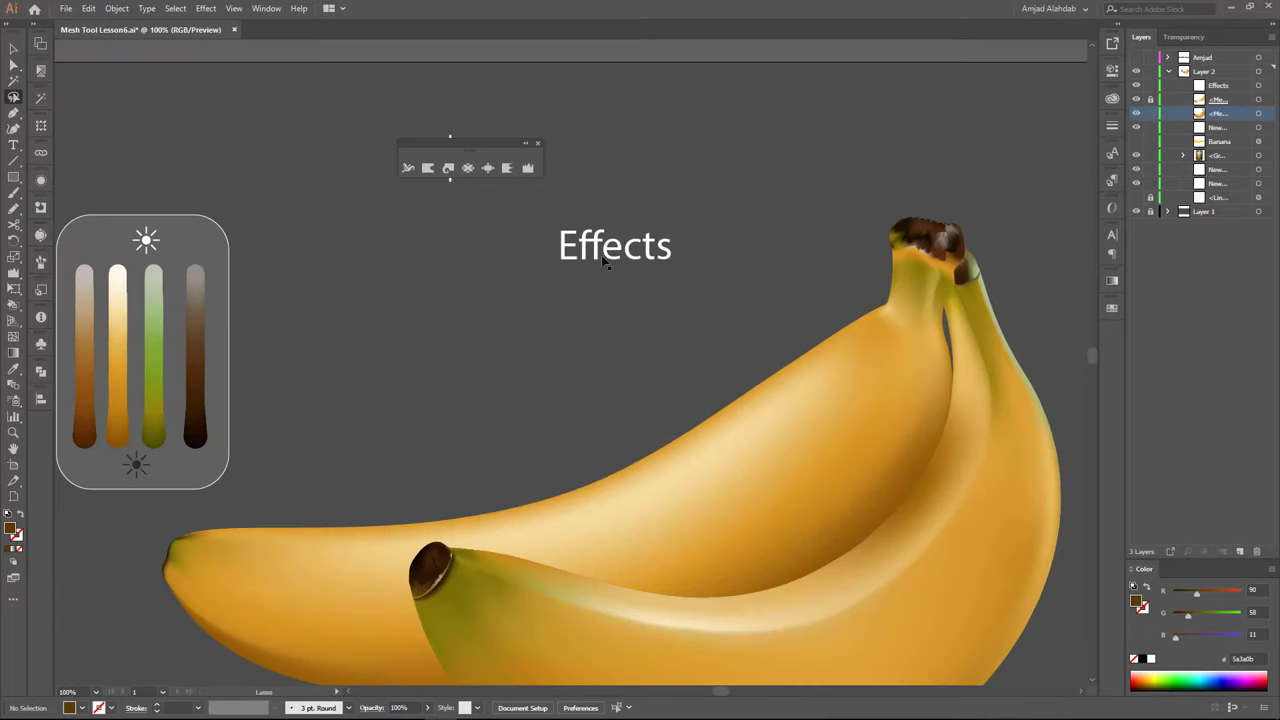
Retitle the heading to 'More Effects'
{"action": "type", "text": "re"}
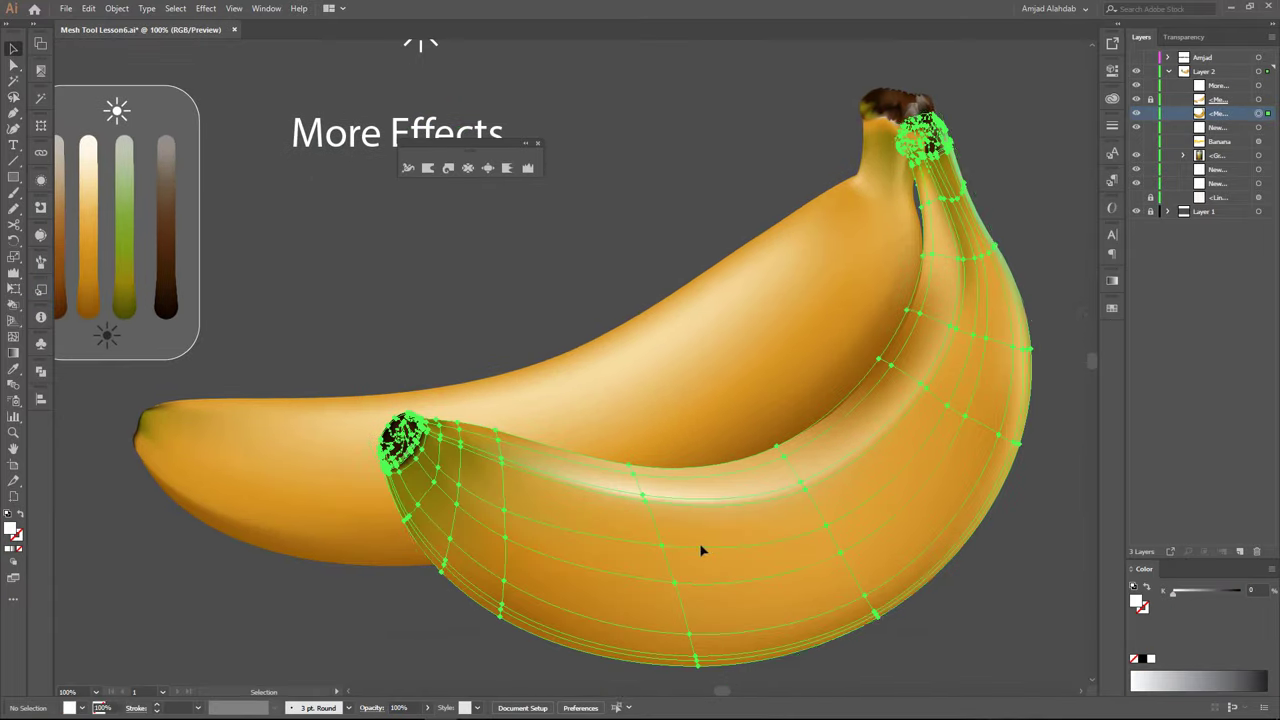
{"action": "left_click", "coordinate": [465, 452]}
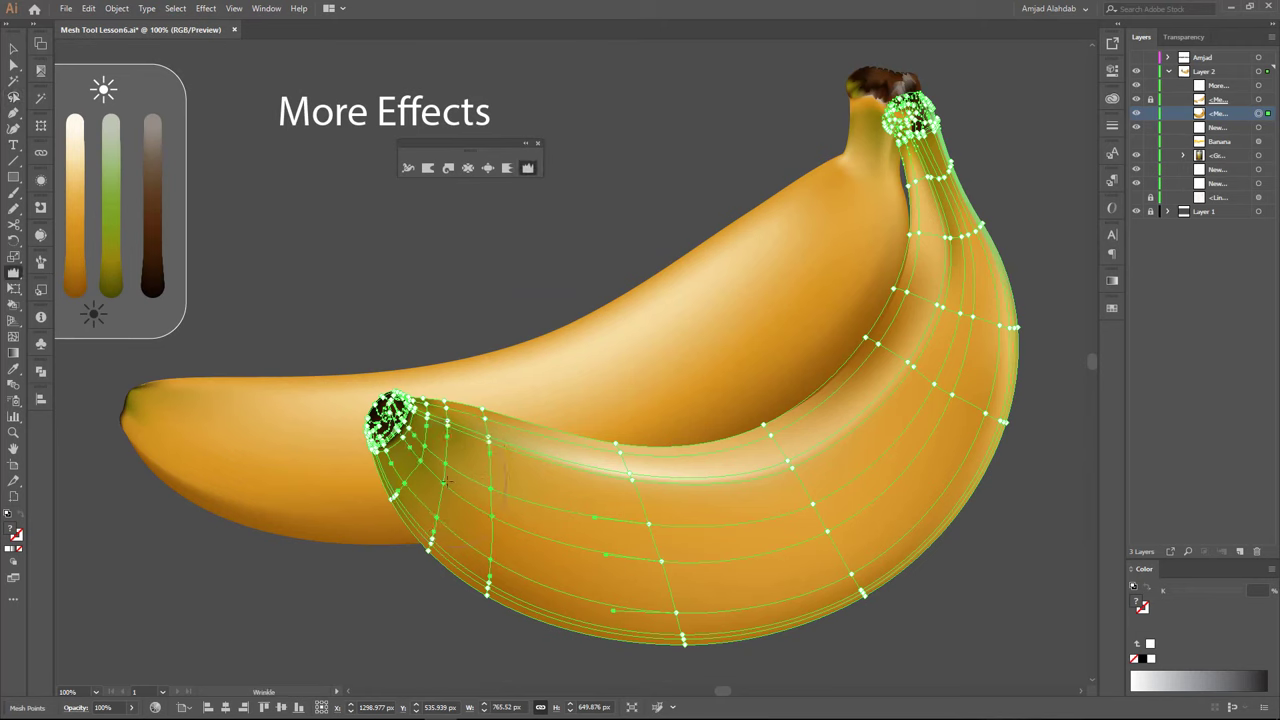
{"action": "left_click", "coordinate": [446, 482]}
Select a group of points on the front banana's left end and zoom toward the stems
{"action": "key", "text": "a"}
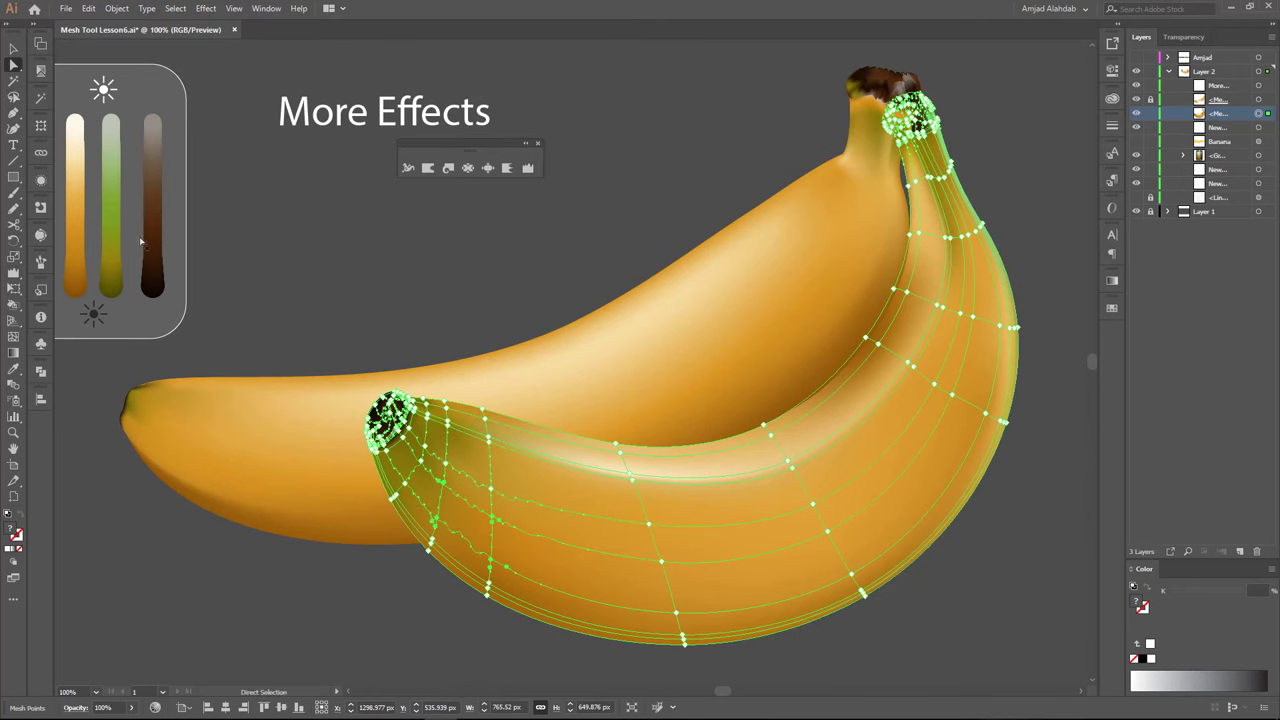
{"action": "left_click_drag", "start_coordinate": [424, 535], "coordinate": [460, 578]}
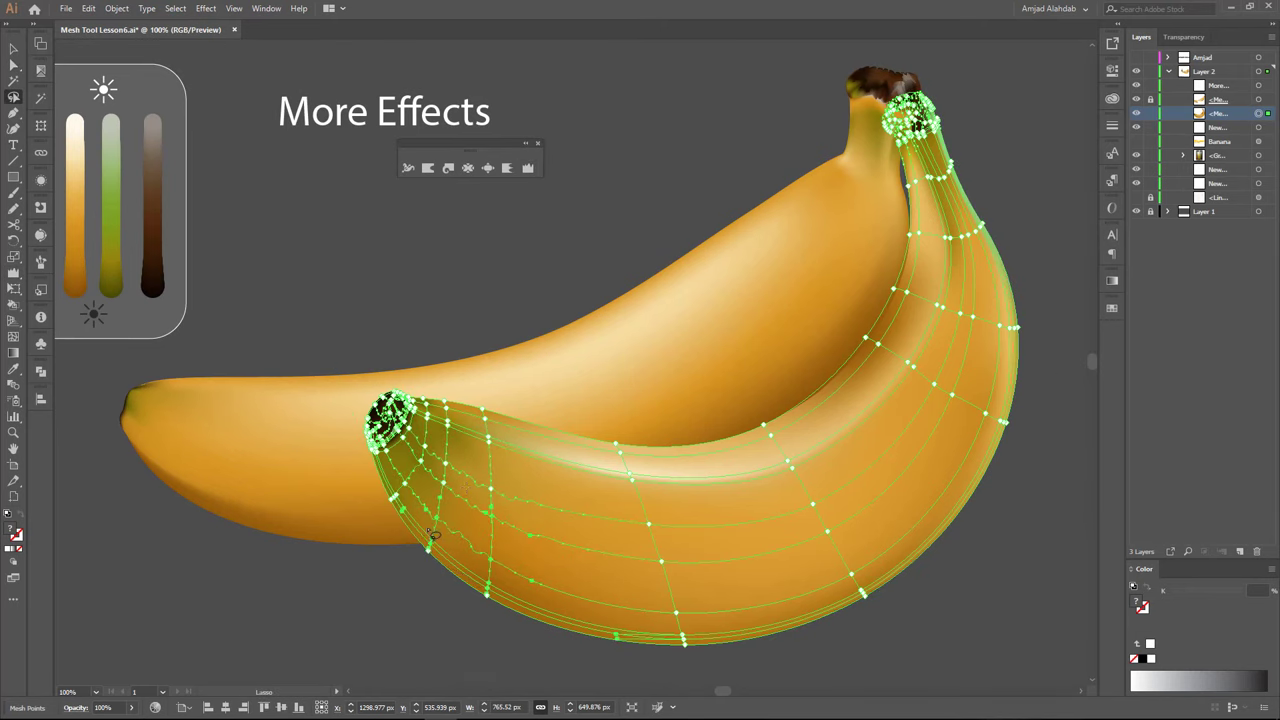
{"action": "left_click_drag", "start_coordinate": [704, 536], "coordinate": [616, 524]}
{"action": "key", "text": "a"}
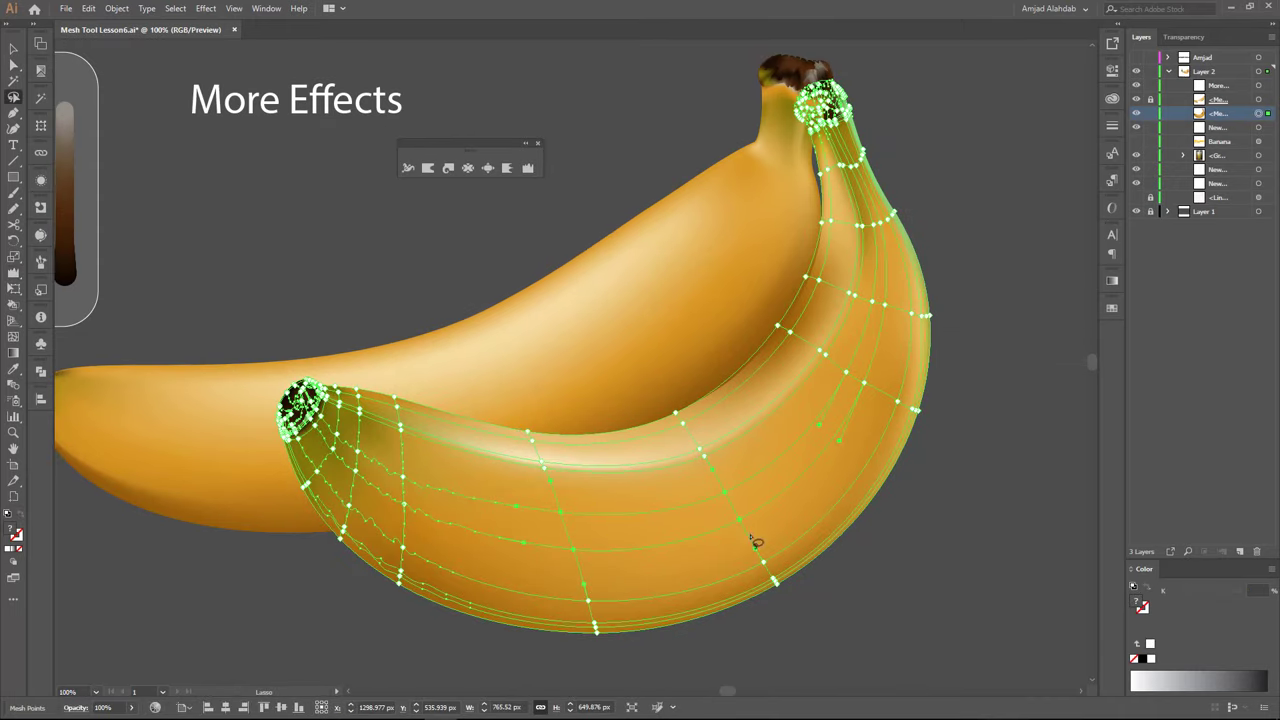
{"action": "left_click_drag", "start_coordinate": [893, 285], "coordinate": [895, 287]}
{"action": "key", "text": "ctrl+="}
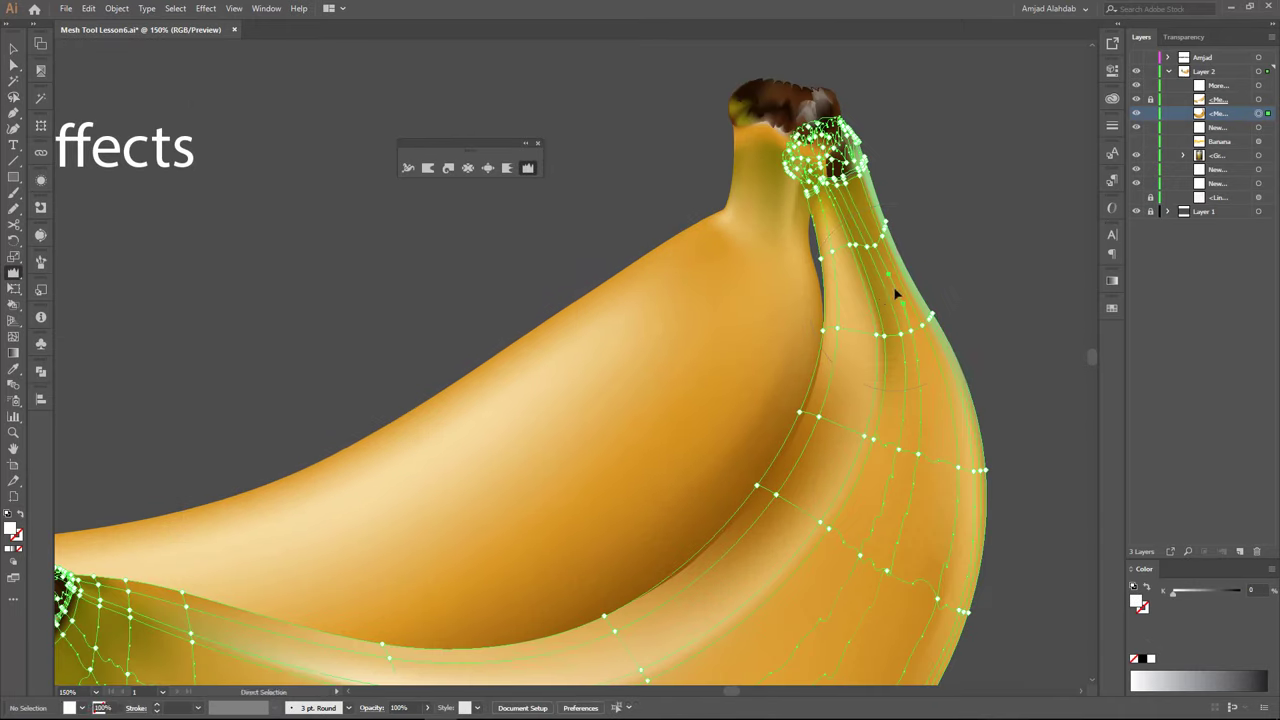
Select the front banana's stem points and lighten a higher stem point
{"action": "key", "text": "a"}
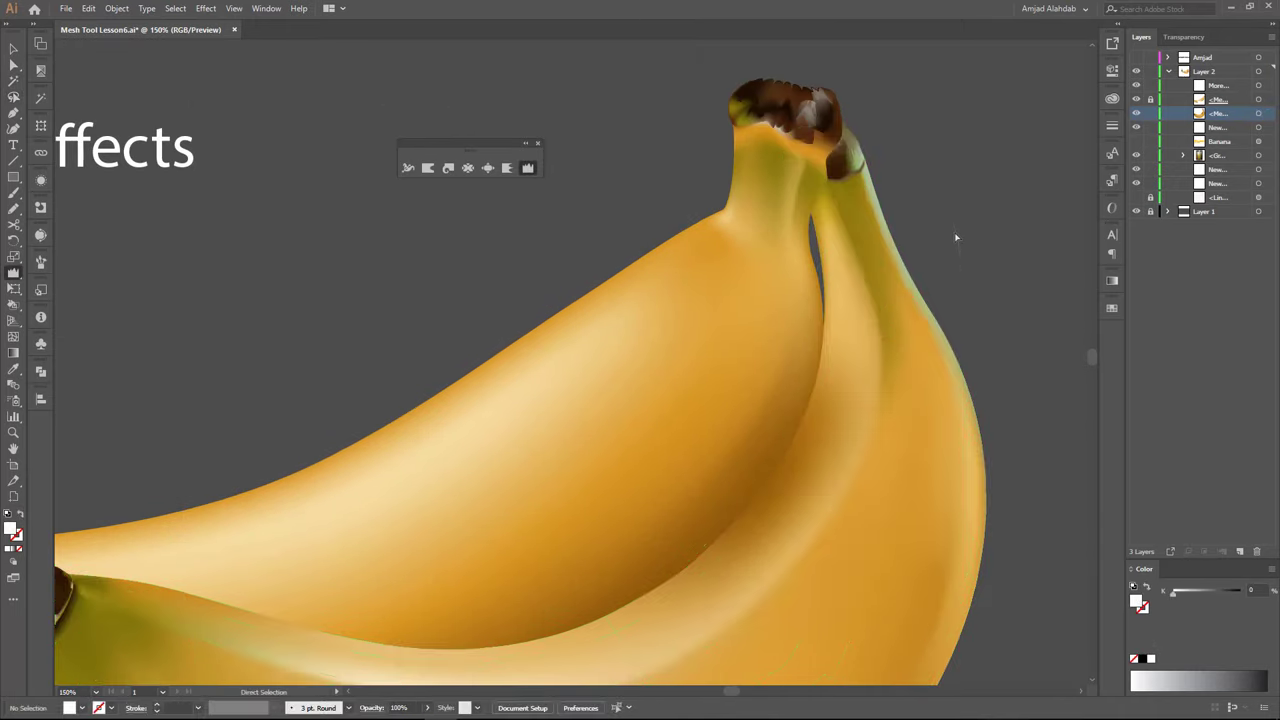
{"action": "left_click_drag", "start_coordinate": [875, 305], "coordinate": [958, 257]}
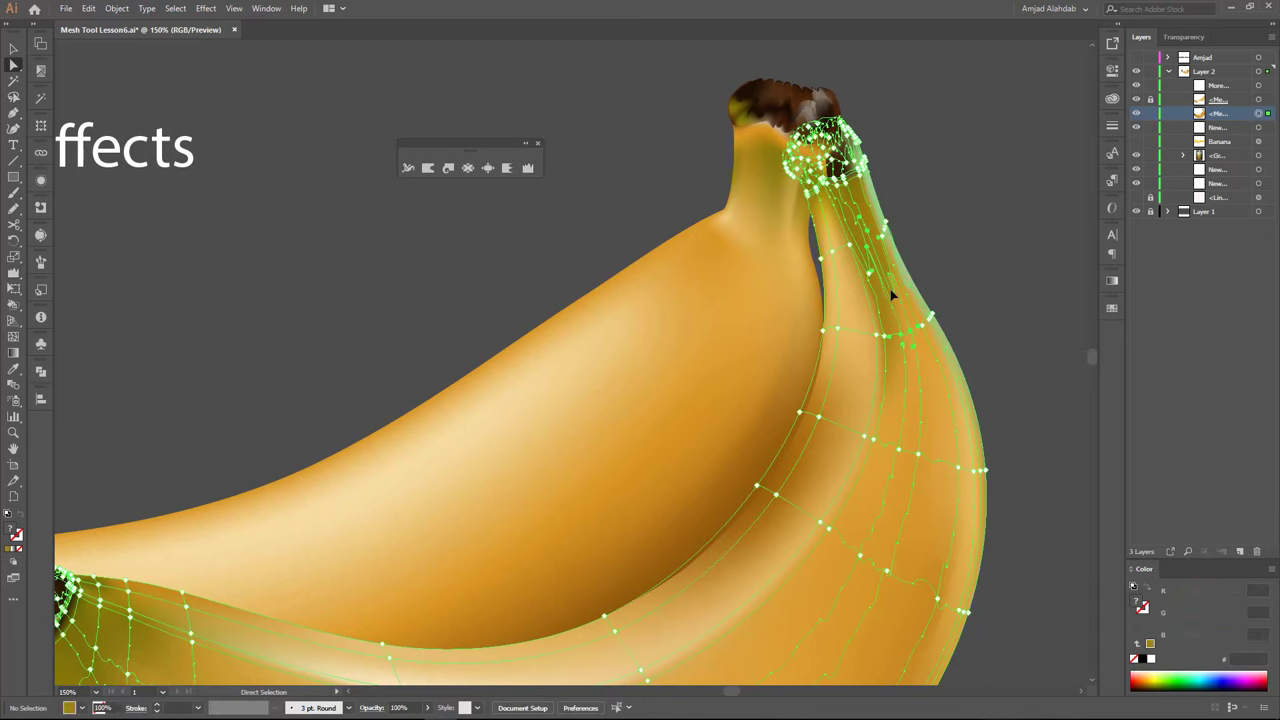
{"action": "left_click", "coordinate": [832, 230]}
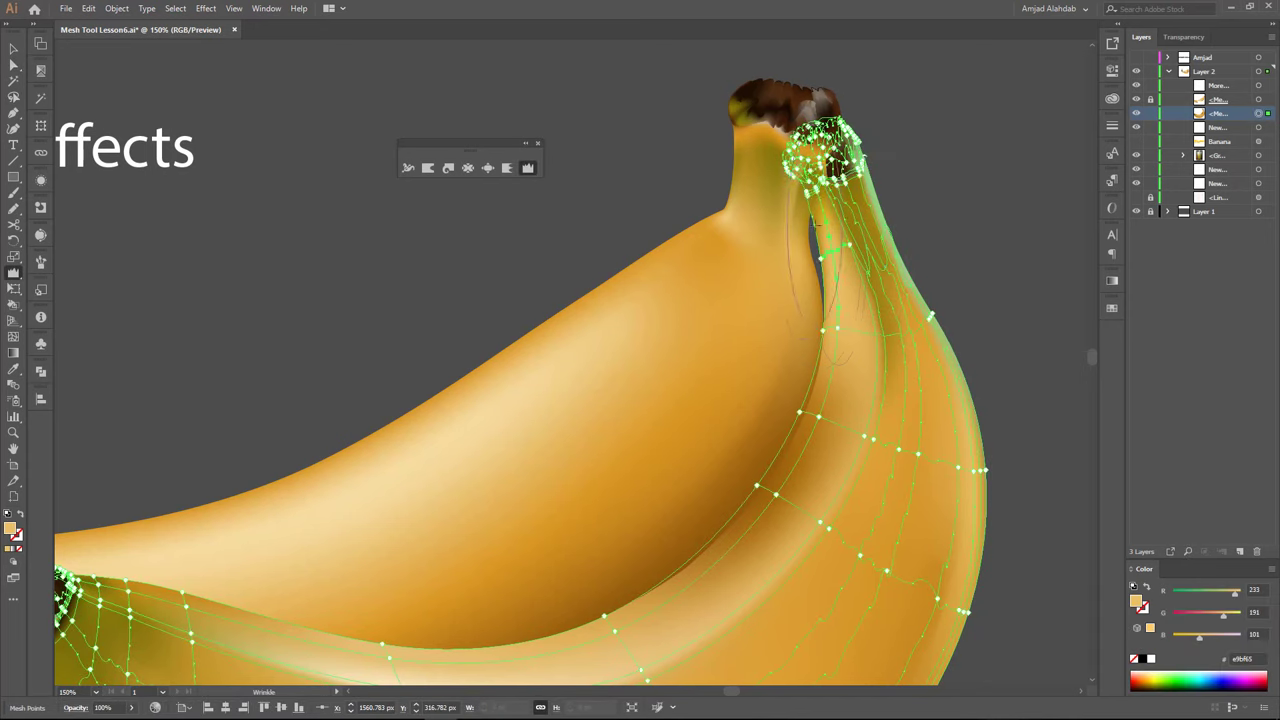
{"action": "left_click", "coordinate": [951, 198]}
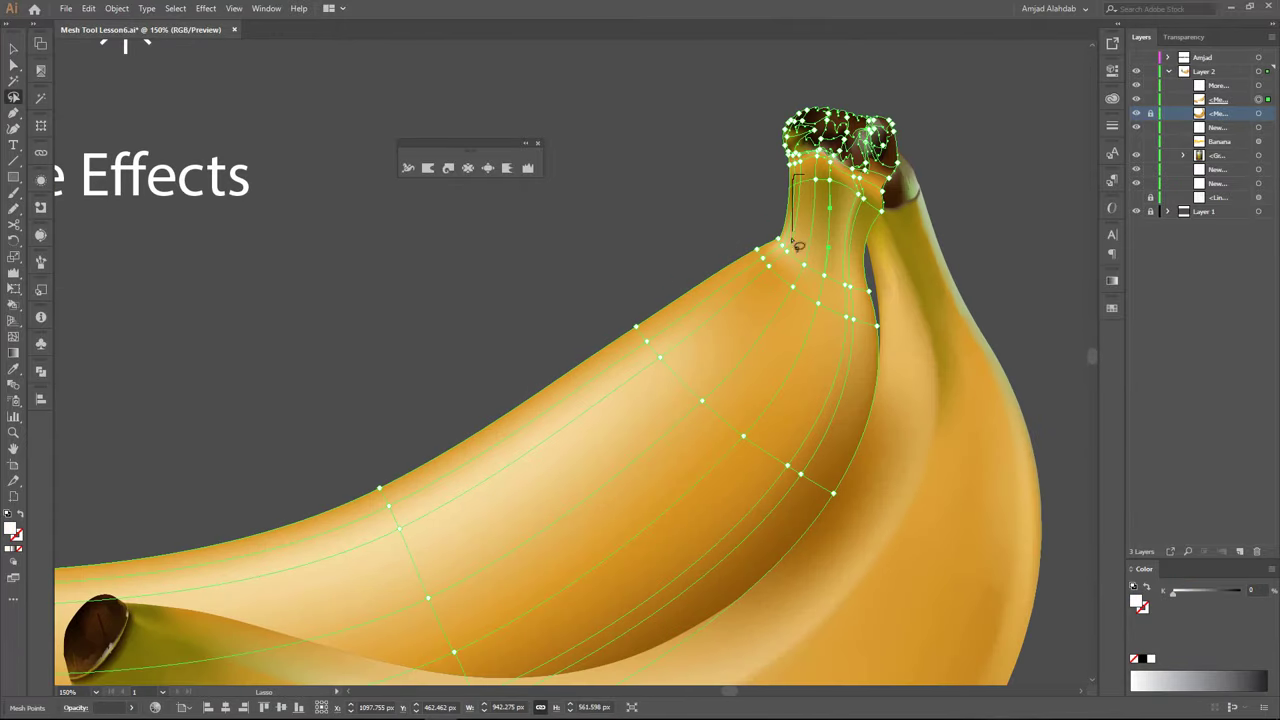
Select the back banana's mesh and a stem point for recolouring
{"action": "key", "text": "a"}
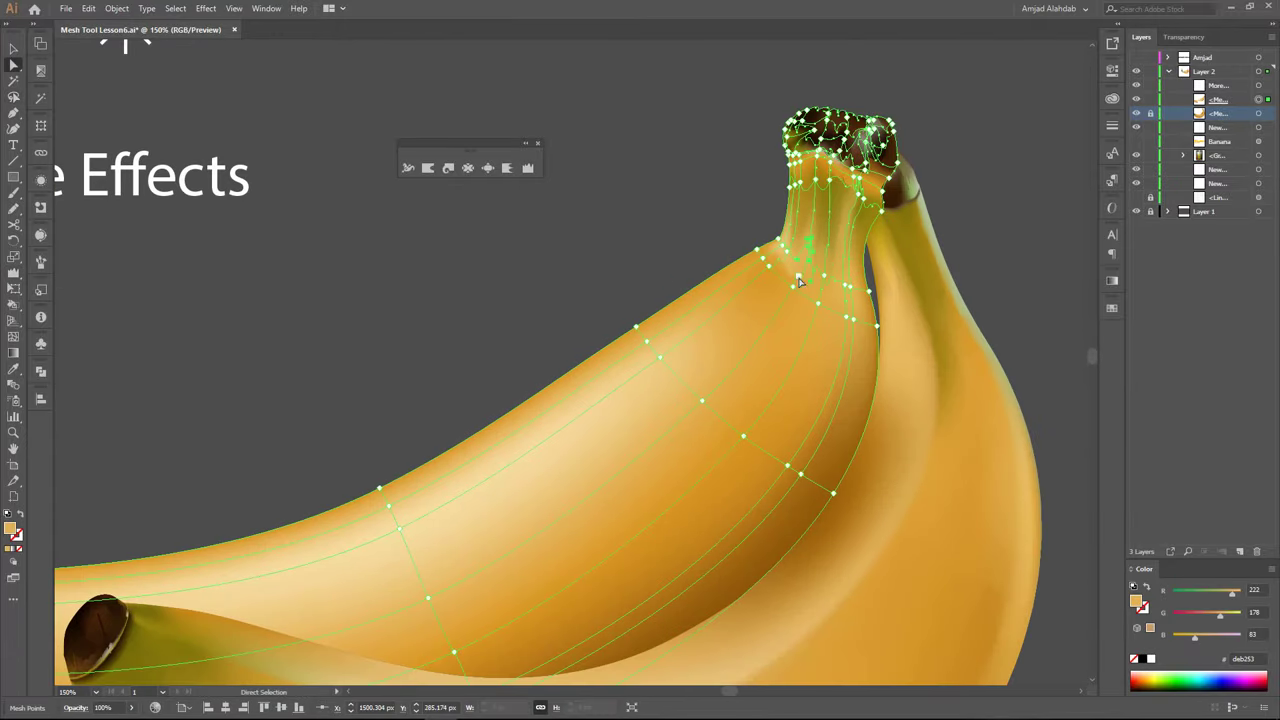
{"action": "left_click", "coordinate": [828, 244]}
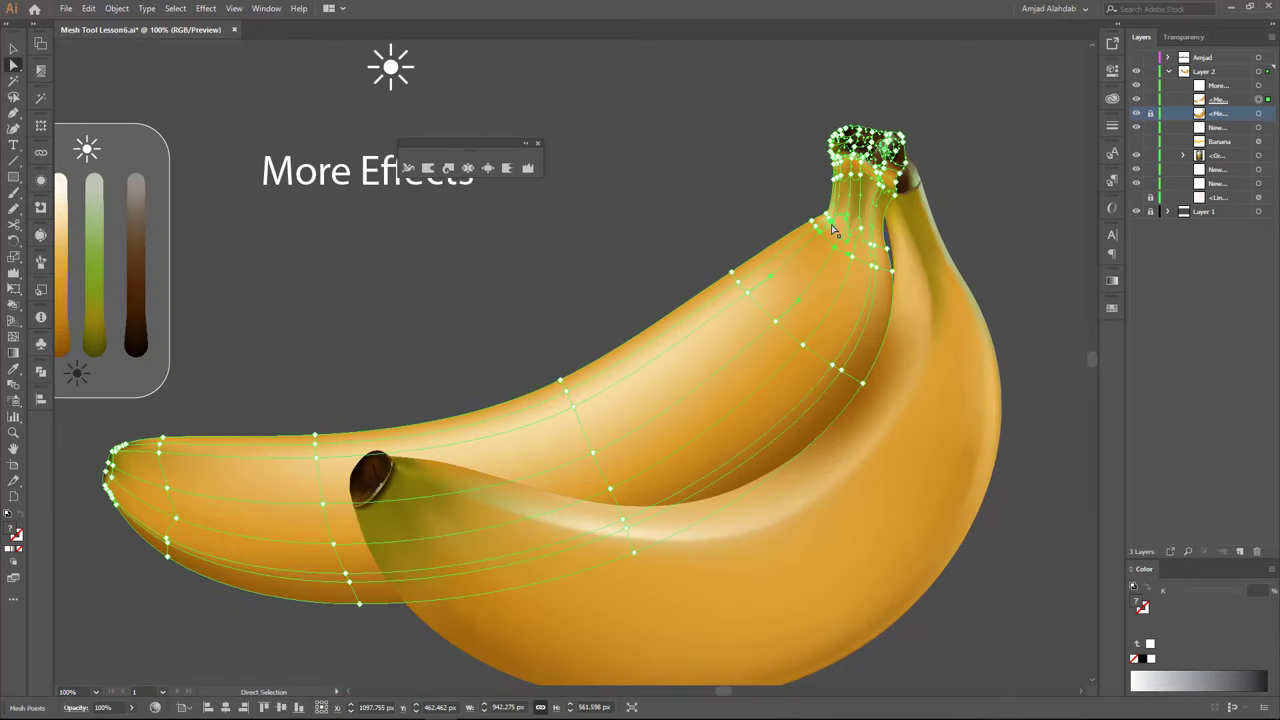
{"action": "left_click", "coordinate": [635, 415]}
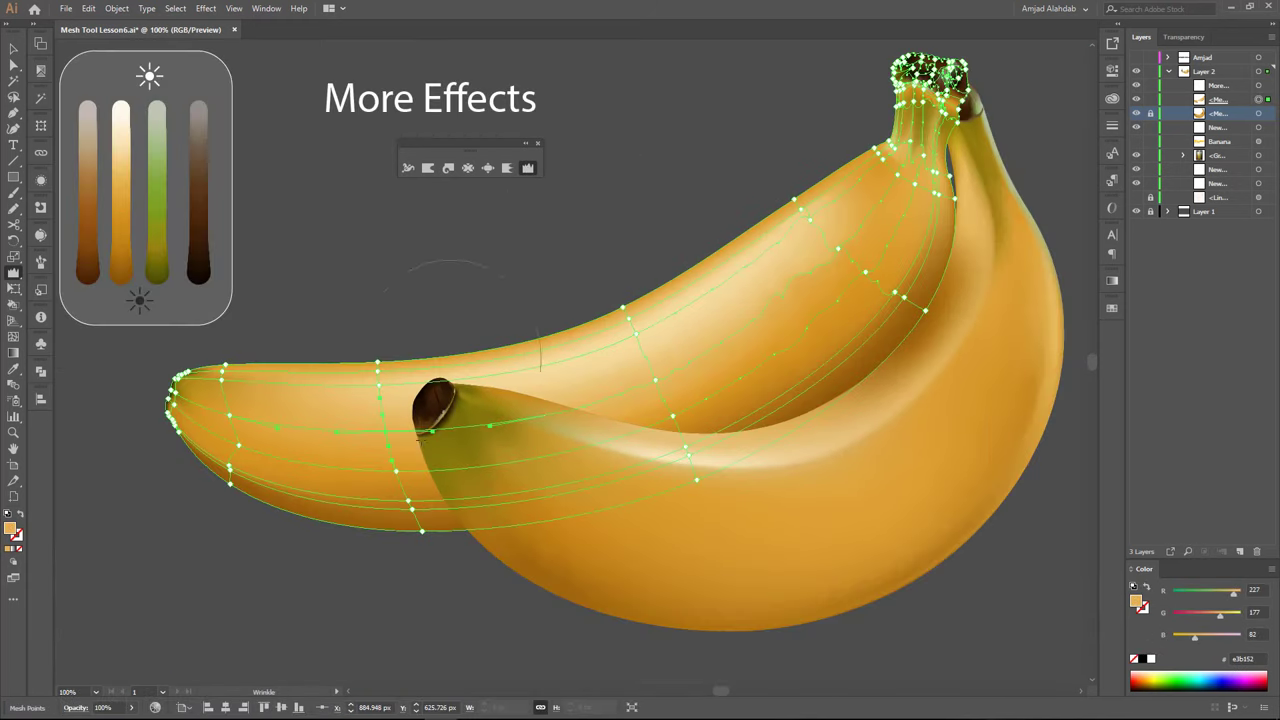
{"action": "left_click", "coordinate": [240, 458]}
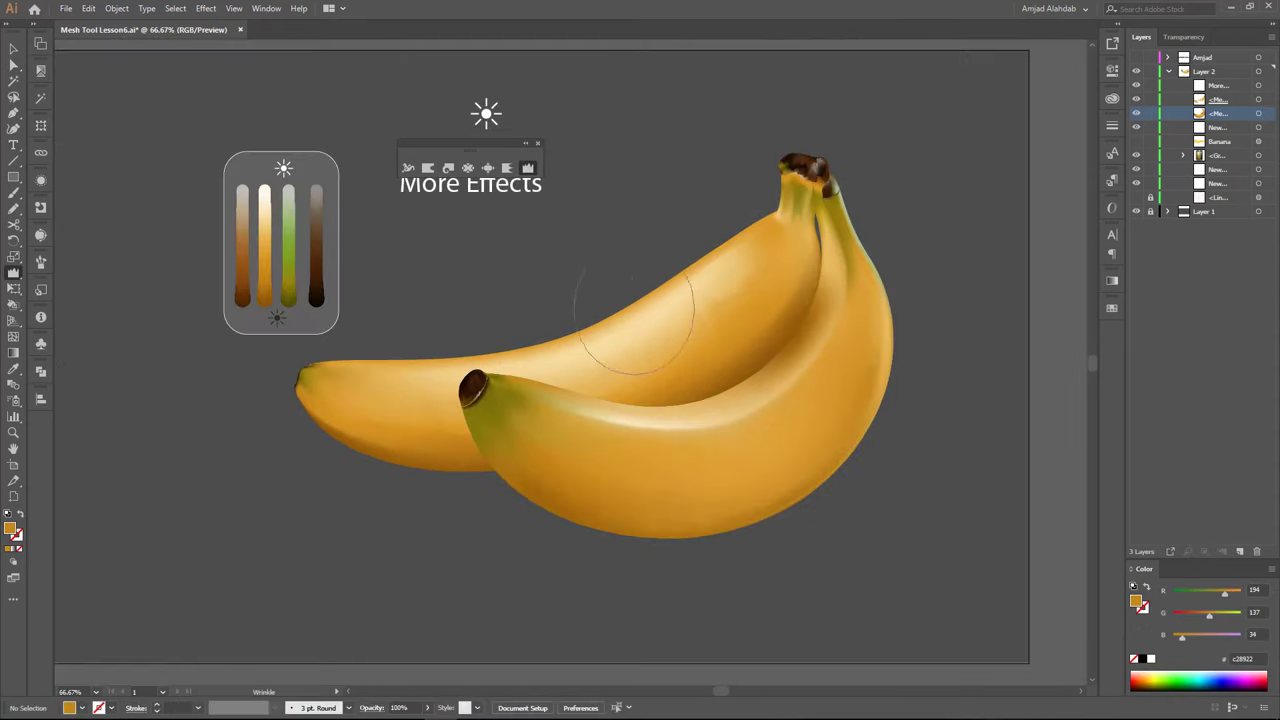
Select the front banana's stem mesh and stem-tip point to deepen their brown
{"action": "key", "text": "a"}
{"action": "left_click", "coordinate": [816, 182]}
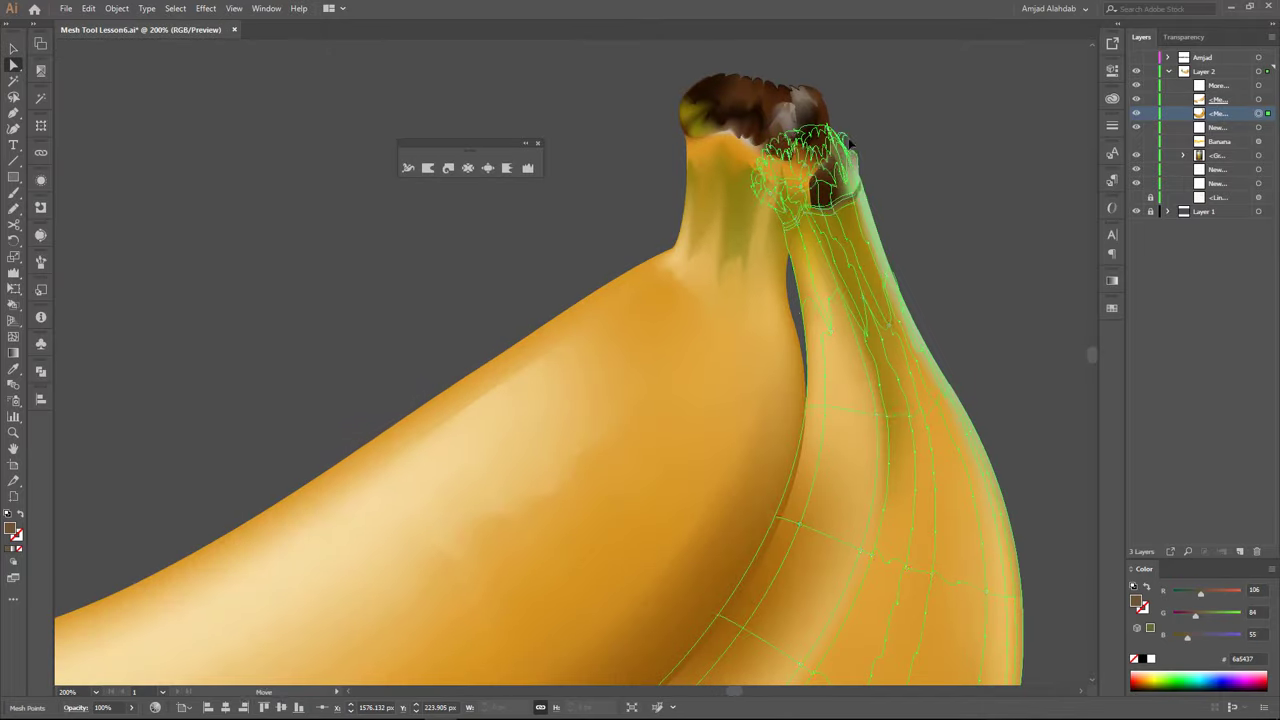
{"action": "key", "text": "ctrl+minus"}
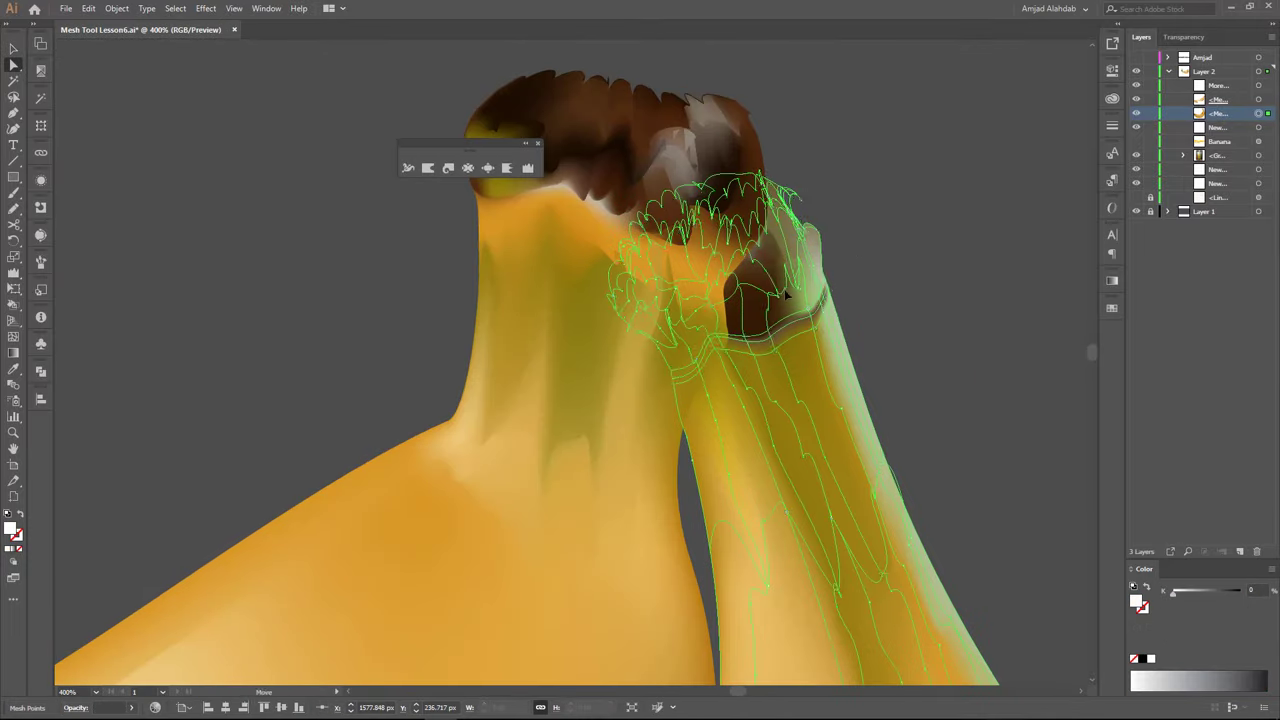
{"action": "left_click", "coordinate": [688, 310]}
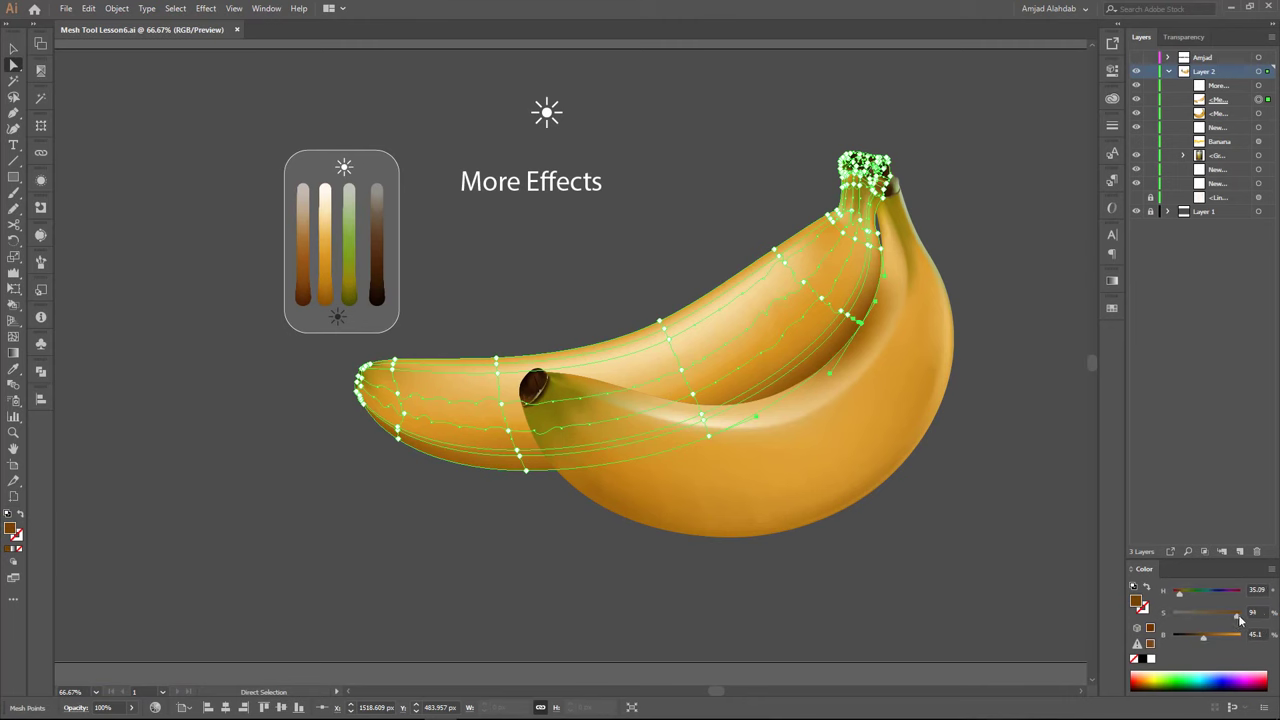
Darken the mesh points along the front banana's inner curve with a darker shade
{"action": "left_click", "coordinate": [1007, 467]}
{"action": "left_click", "coordinate": [896, 331]}
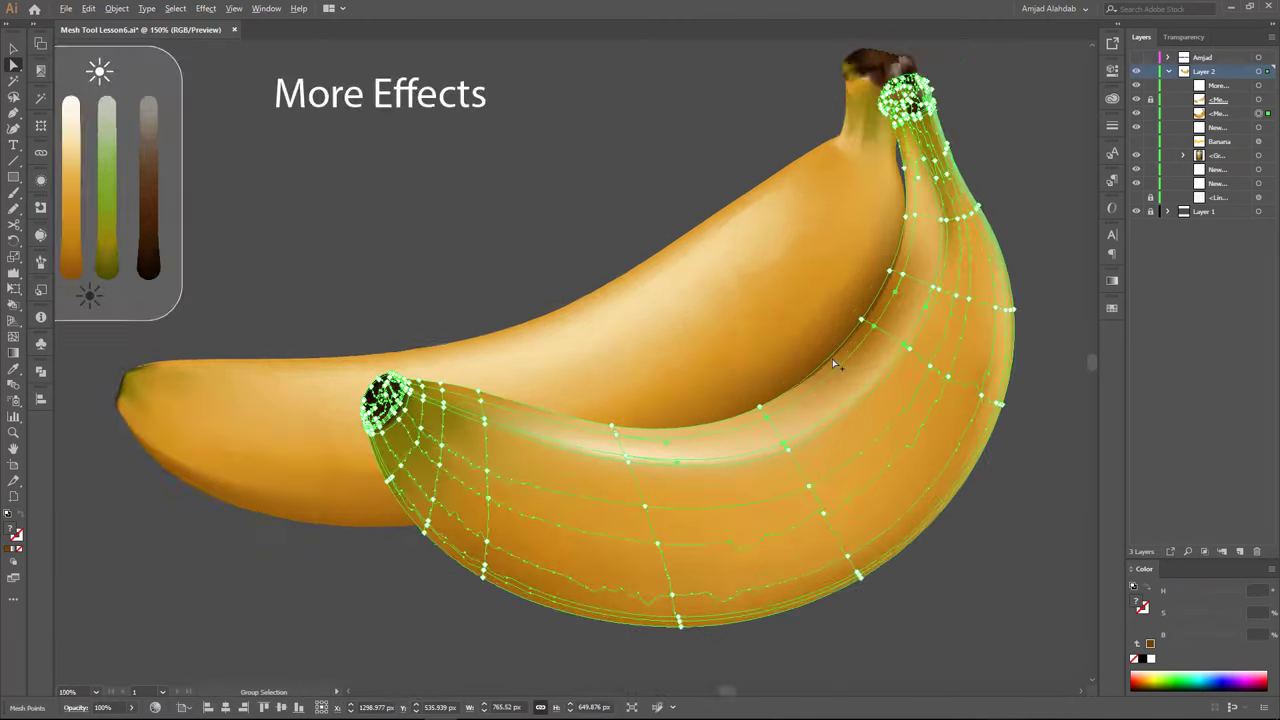
{"action": "scroll", "coordinate": [852, 340], "scroll_direction": "up", "scroll_amount": 2}
{"action": "left_click_drag", "start_coordinate": [1210, 641], "coordinate": [1204, 641]}
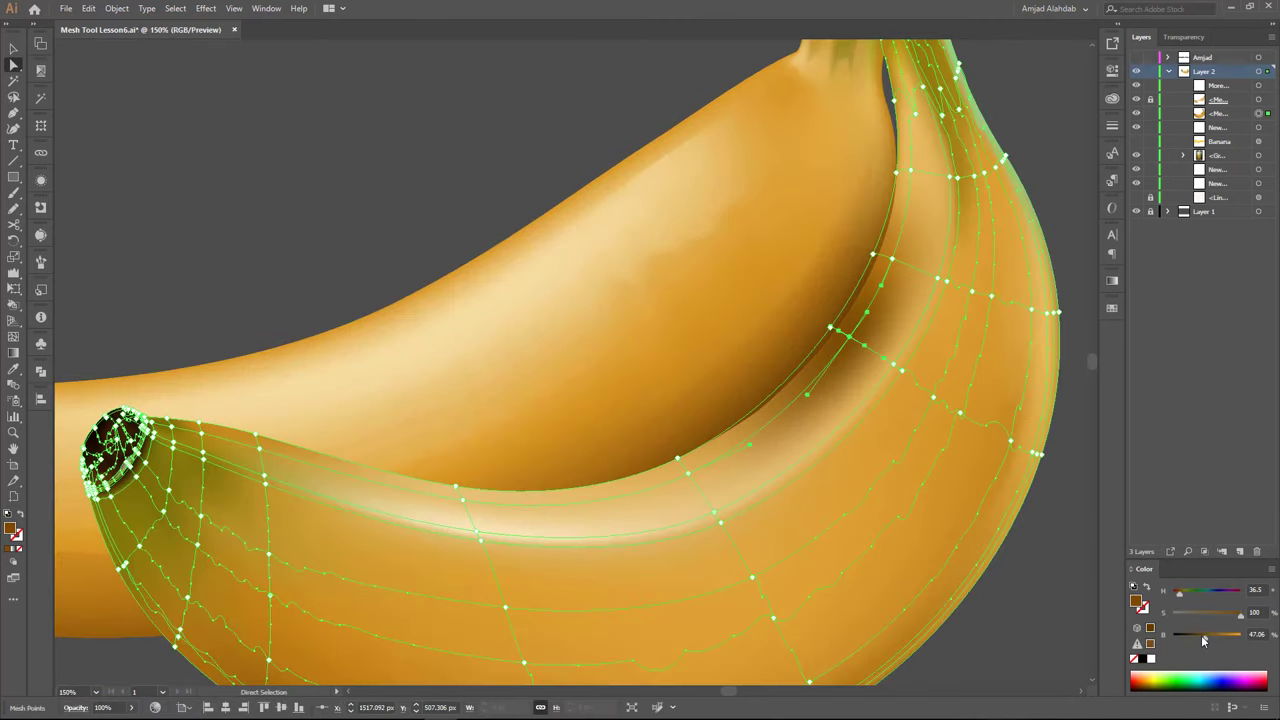
{"action": "left_click", "coordinate": [830, 330]}
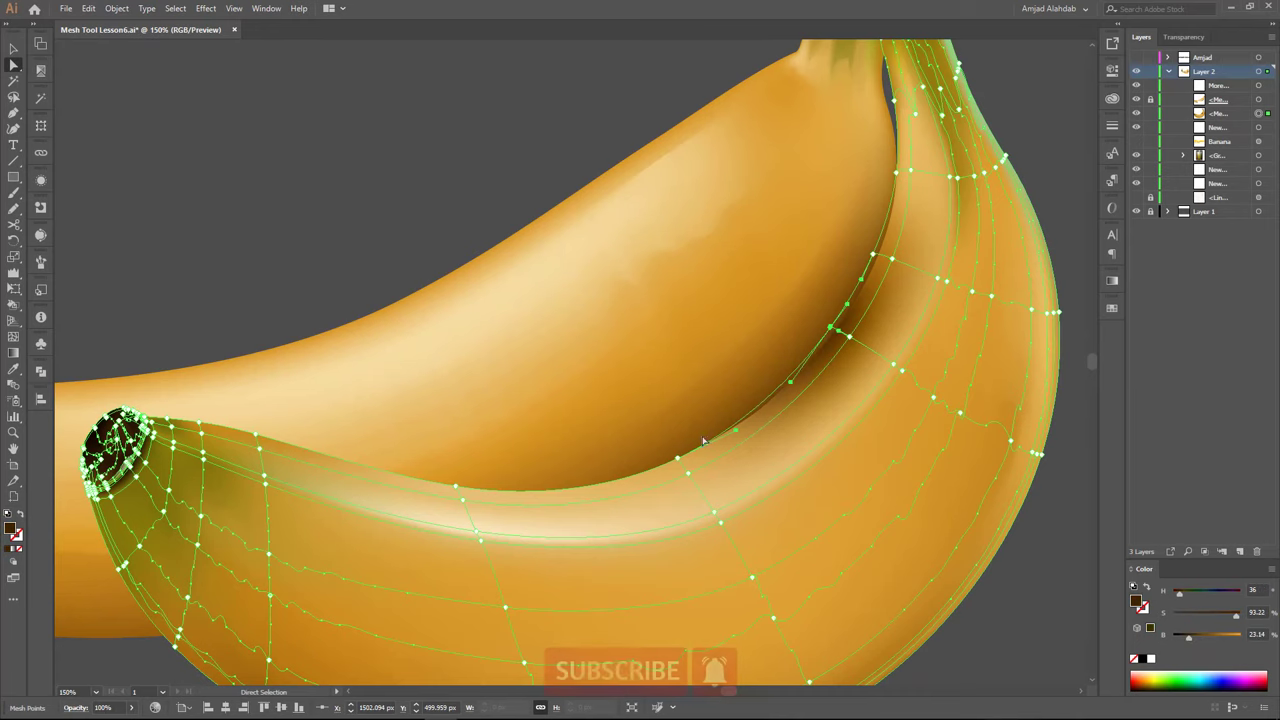
{"action": "left_click", "coordinate": [677, 459]}
{"action": "key", "text": "i"}
{"action": "left_click", "coordinate": [748, 403]}
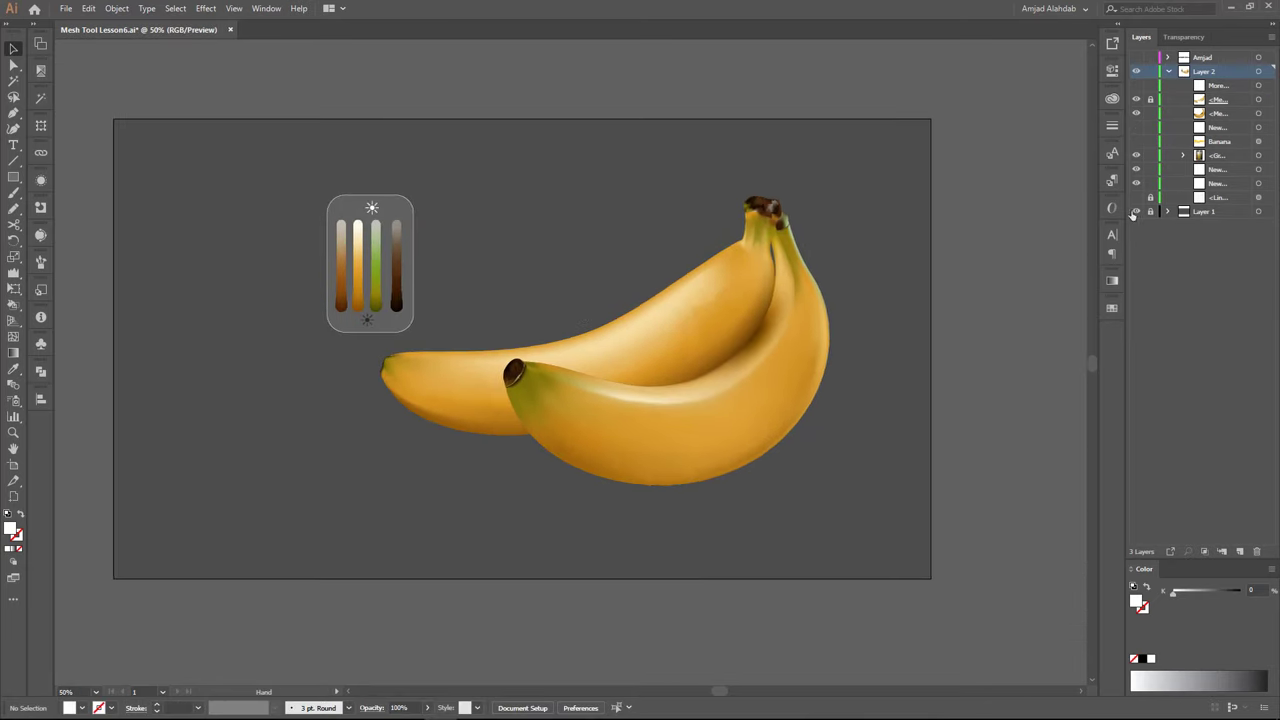
Fill the grey background rectangle with the cream colour using the Eyedropper
{"action": "left_click", "coordinate": [423, 223]}
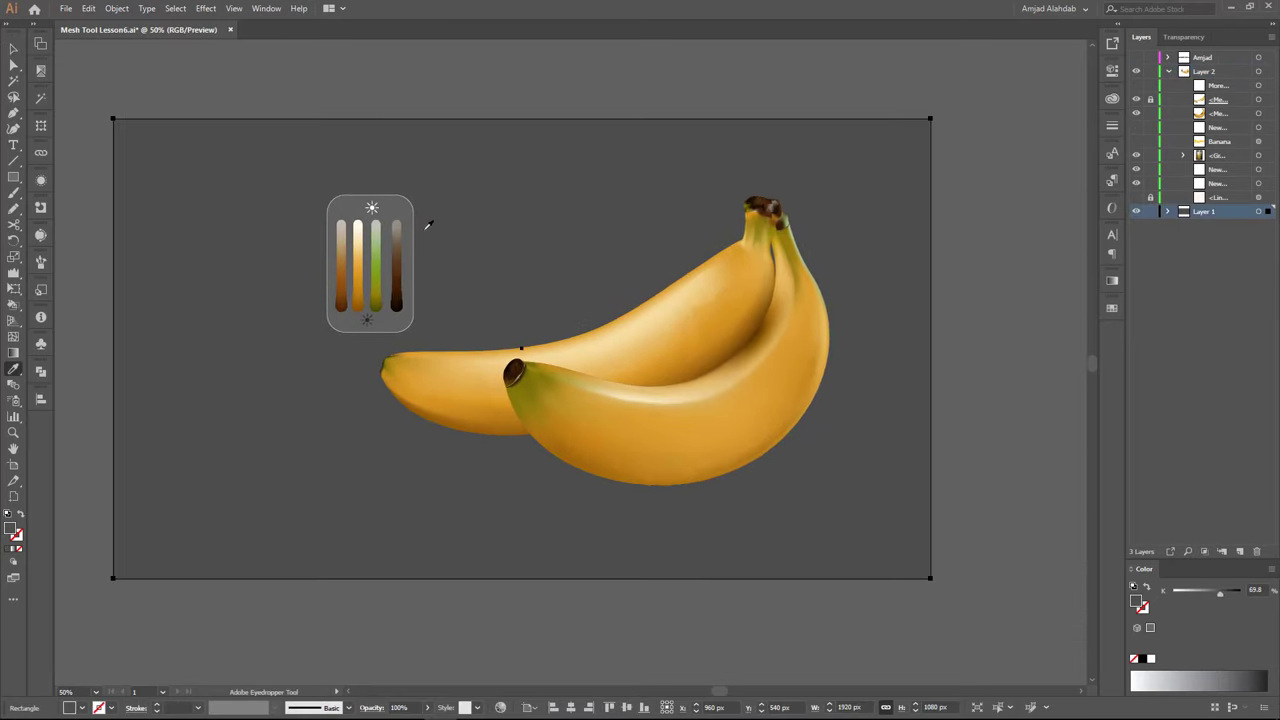
{"action": "key", "text": "i"}
{"action": "left_click", "coordinate": [365, 232]}
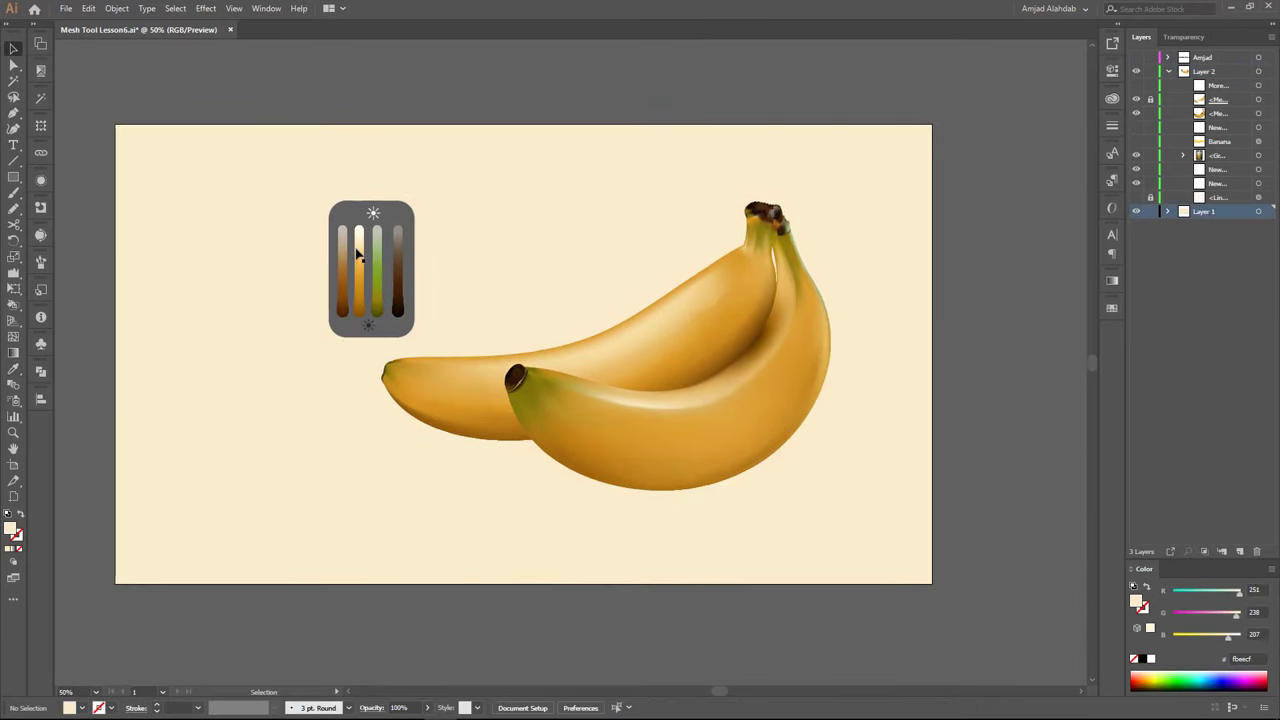
Draw a tall black rectangle with a light grey mesh point at its centre
{"action": "left_click", "coordinate": [1036, 297]}
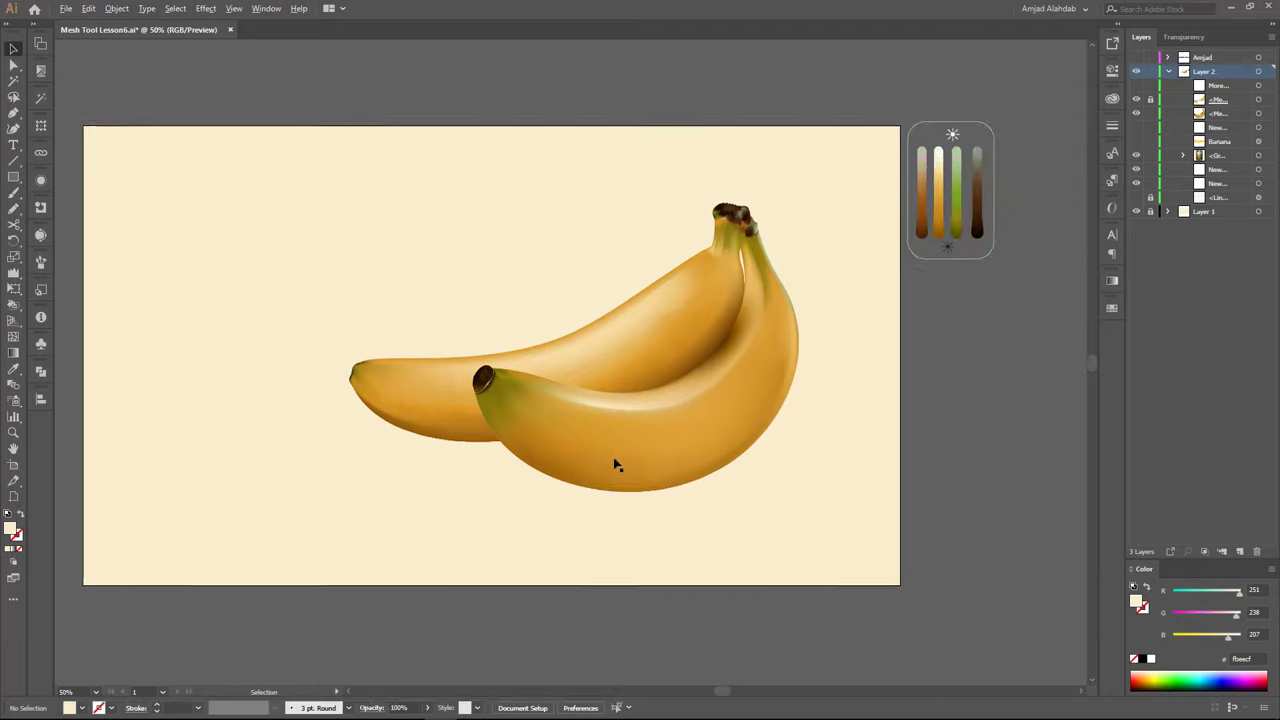
{"action": "scroll", "coordinate": [614, 466], "scroll_direction": "up", "scroll_amount": 2}
{"action": "left_click_drag", "start_coordinate": [363, 567], "coordinate": [356, 585]}
{"action": "left_click", "coordinate": [1142, 659]}
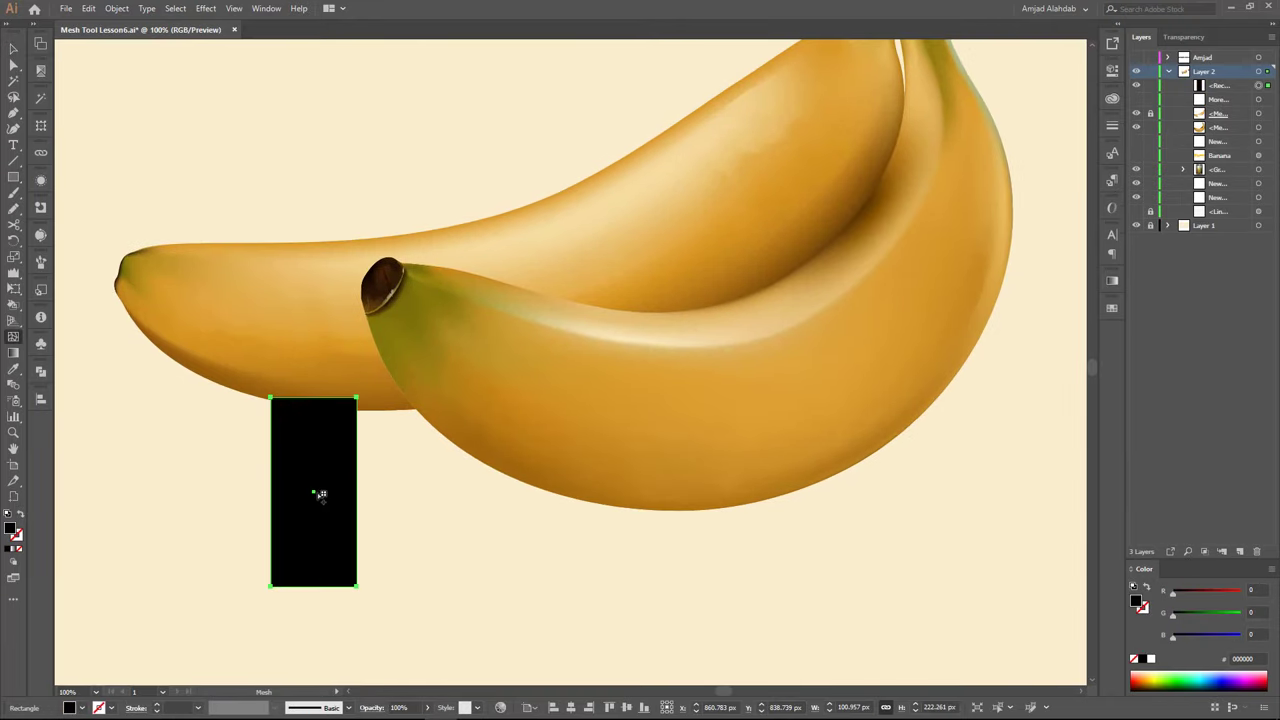
{"action": "key", "text": "u"}
{"action": "left_click", "coordinate": [314, 491]}
{"action": "left_click", "coordinate": [1150, 659]}
{"action": "left_click_drag", "start_coordinate": [1191, 631], "coordinate": [1165, 636]}
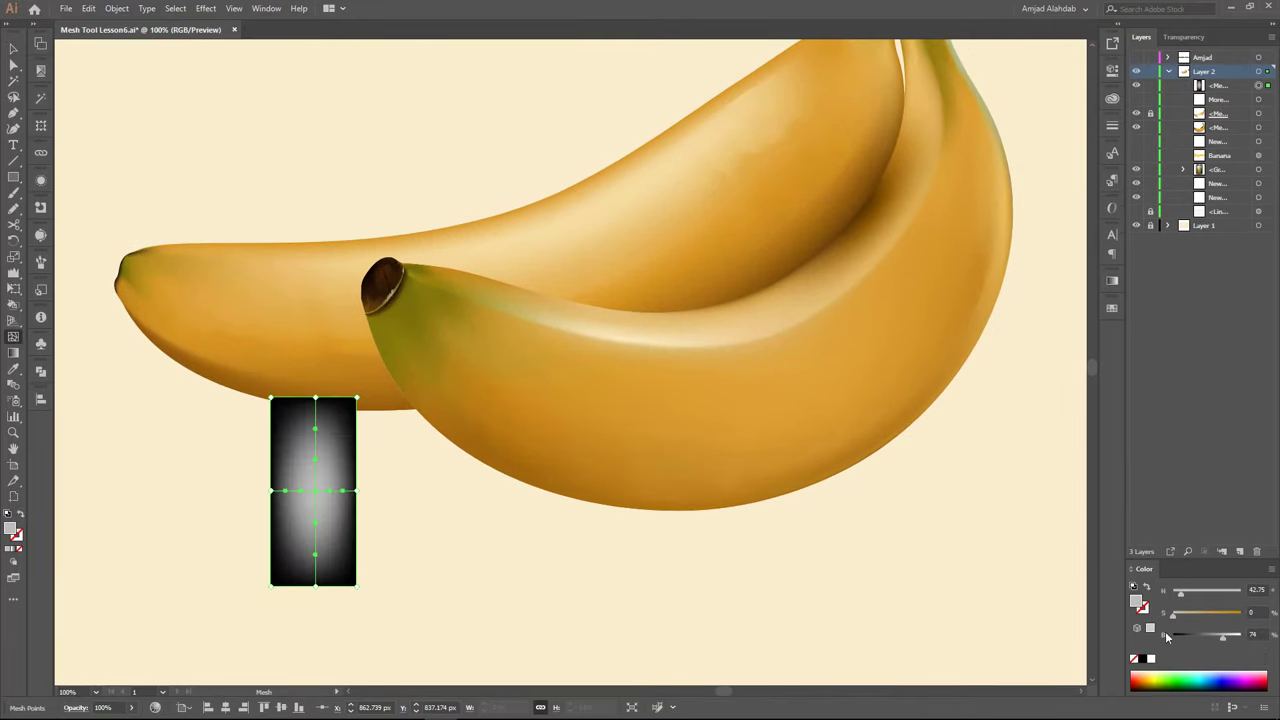
Add vertical mesh lines either side of the centre and stretch the glow strip taller
{"action": "key", "text": "u"}
{"action": "left_click", "coordinate": [340, 491]}
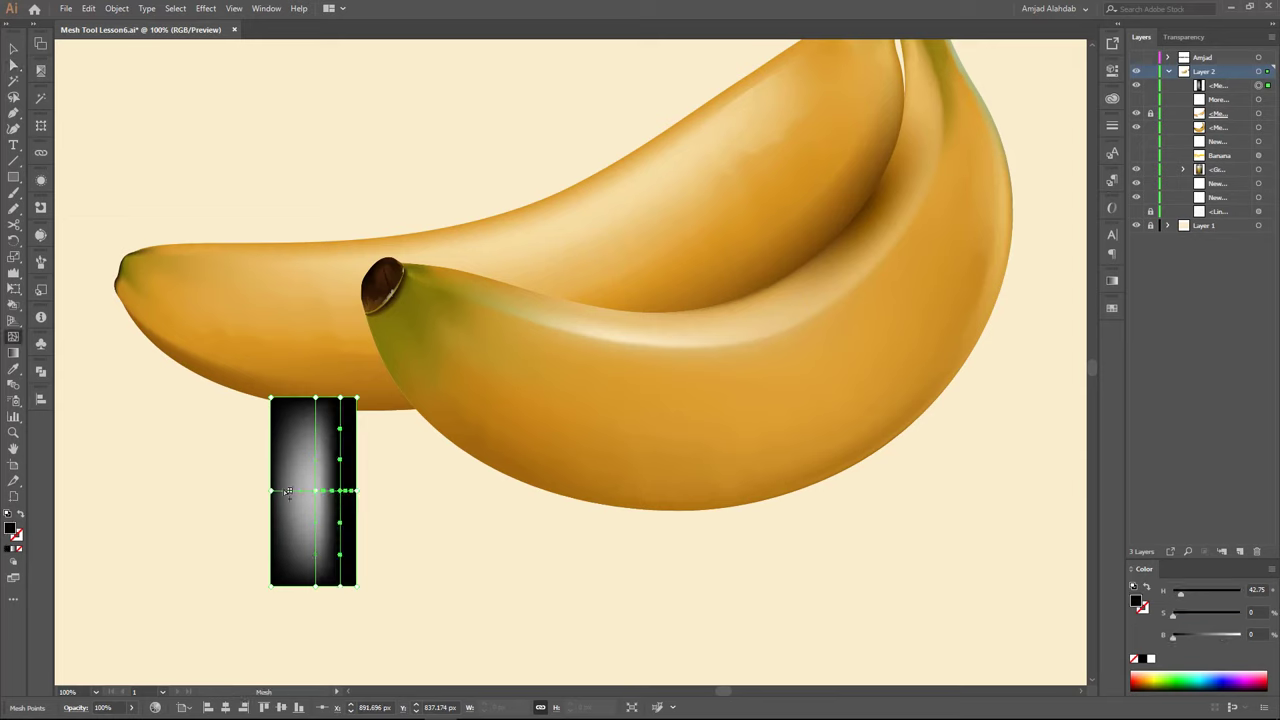
{"action": "left_click", "coordinate": [286, 491]}
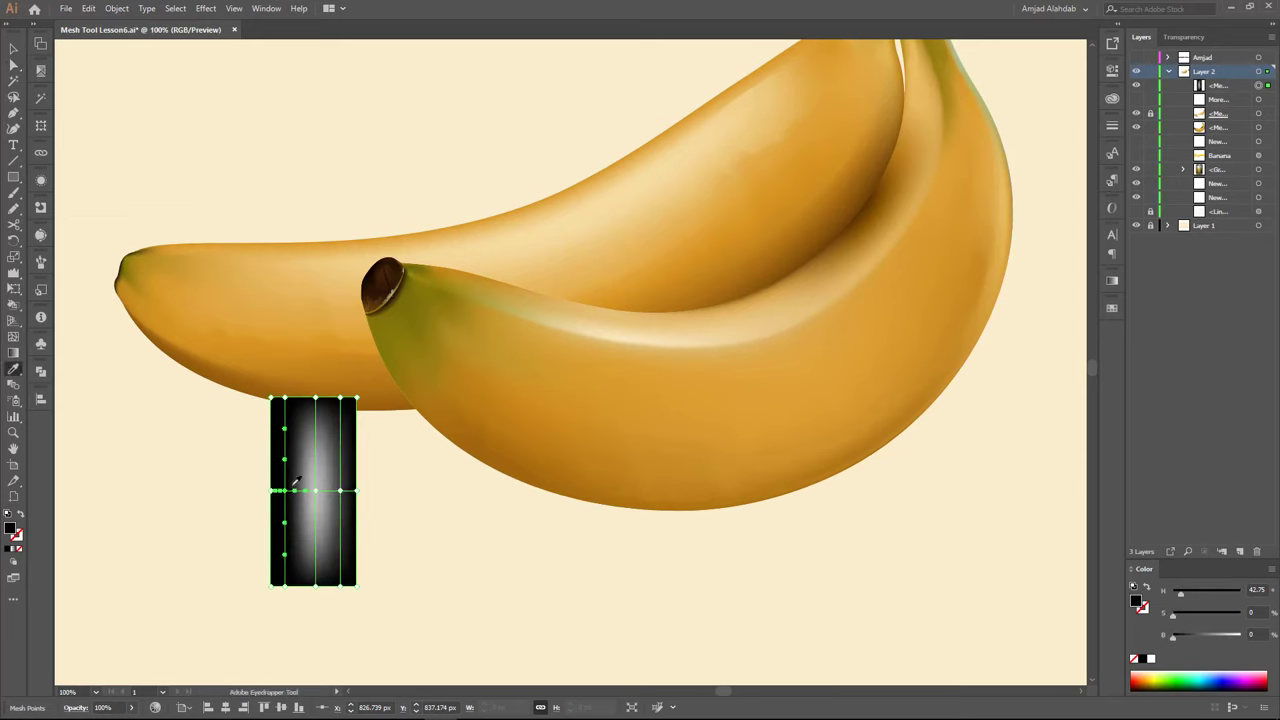
{"action": "key", "text": "v"}
{"action": "left_click_drag", "start_coordinate": [313, 398], "coordinate": [313, 362]}
Duplicate the strip onto the front banana, rotate it along it, and set Screen at 60% opacity
{"action": "mouse_move", "coordinate": [304, 452]}
{"action": "left_mouse_down"}
{"action": "mouse_move", "coordinate": [251, 443]}
{"action": "mouse_move", "coordinate": [187, 352]}
{"action": "left_mouse_up"}
{"action": "left_click_drag", "start_coordinate": [313, 490], "coordinate": [559, 490]}
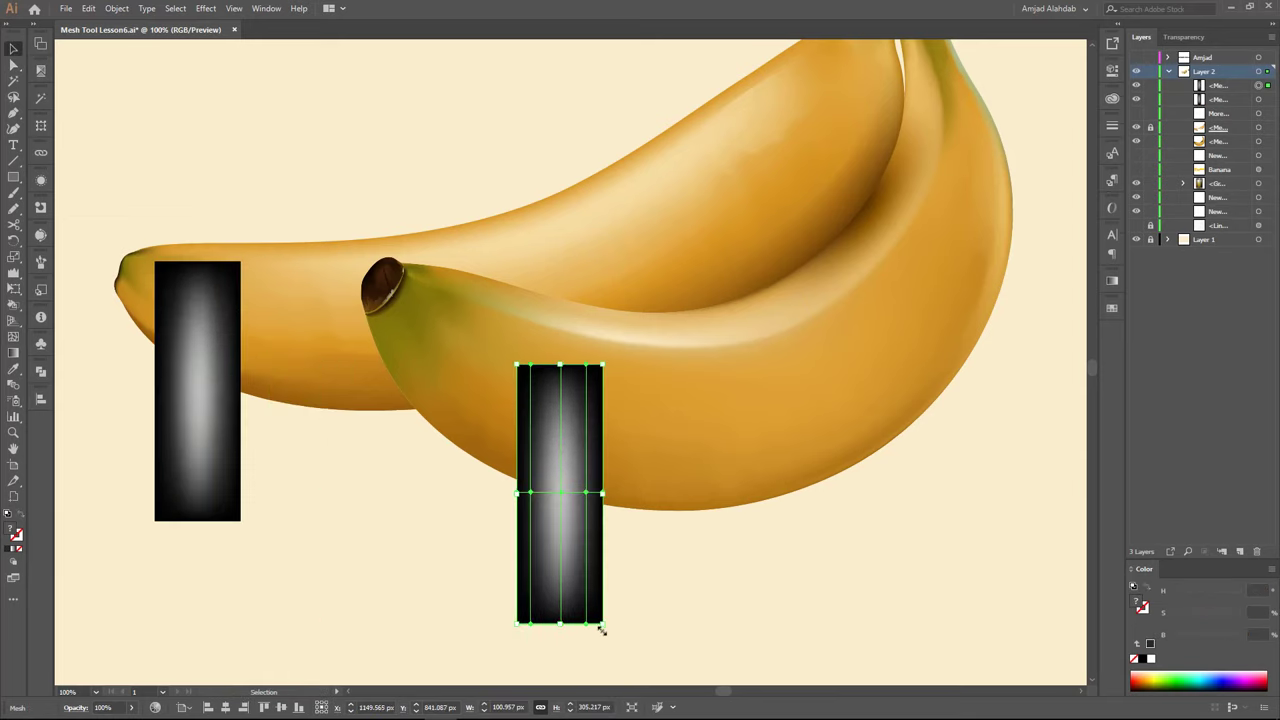
{"action": "mouse_move", "coordinate": [600, 620]}
{"action": "left_mouse_down"}
{"action": "mouse_move", "coordinate": [586, 471]}
{"action": "mouse_move", "coordinate": [573, 512]}
{"action": "left_mouse_up"}
{"action": "left_click", "coordinate": [1188, 37]}
{"action": "left_click", "coordinate": [1160, 57]}
{"action": "left_click", "coordinate": [1160, 135]}
{"action": "triple_click", "coordinate": [1232, 57]}
{"action": "type", "text": "60"}
{"action": "key", "text": "Return"}
Bend the strip's left end up along the front banana's lower belly
{"action": "key", "text": "a"}
{"action": "left_click", "coordinate": [1141, 37]}
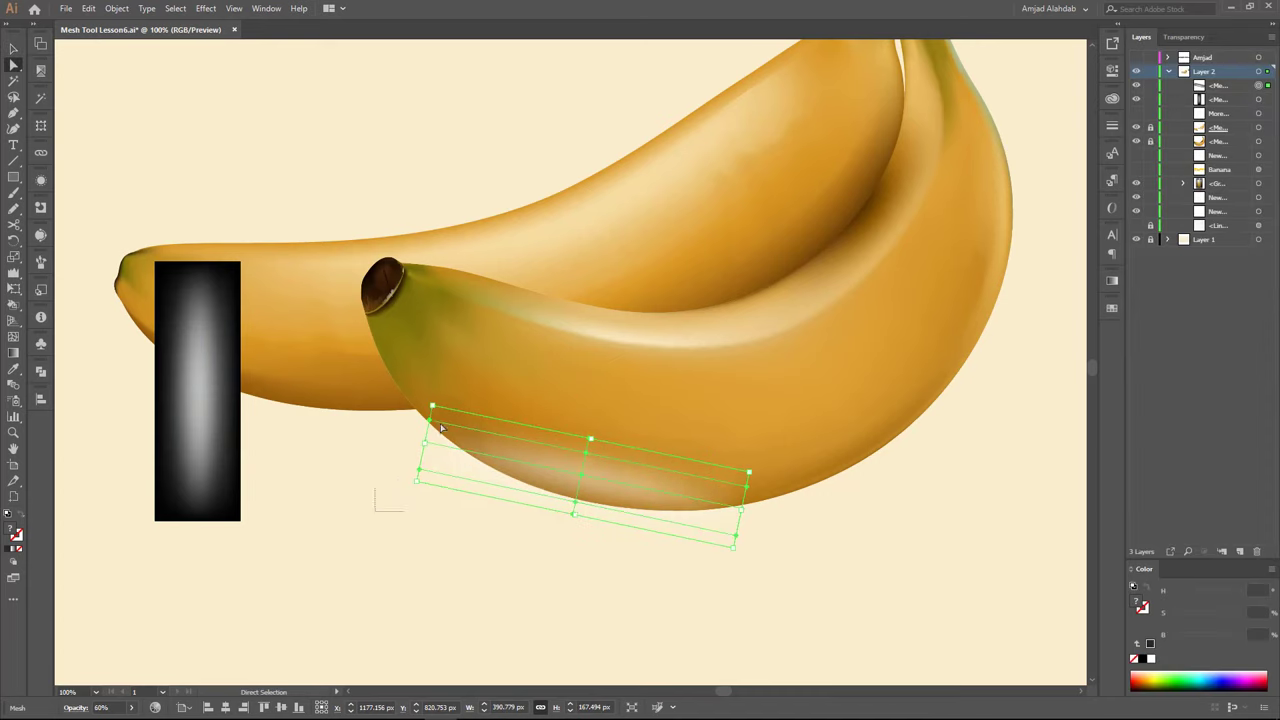
{"action": "key", "text": "a"}
{"action": "mouse_move", "coordinate": [440, 470]}
{"action": "left_mouse_down"}
{"action": "mouse_move", "coordinate": [763, 457]}
{"action": "mouse_move", "coordinate": [771, 429]}
{"action": "left_mouse_up"}
{"action": "key", "text": "a"}
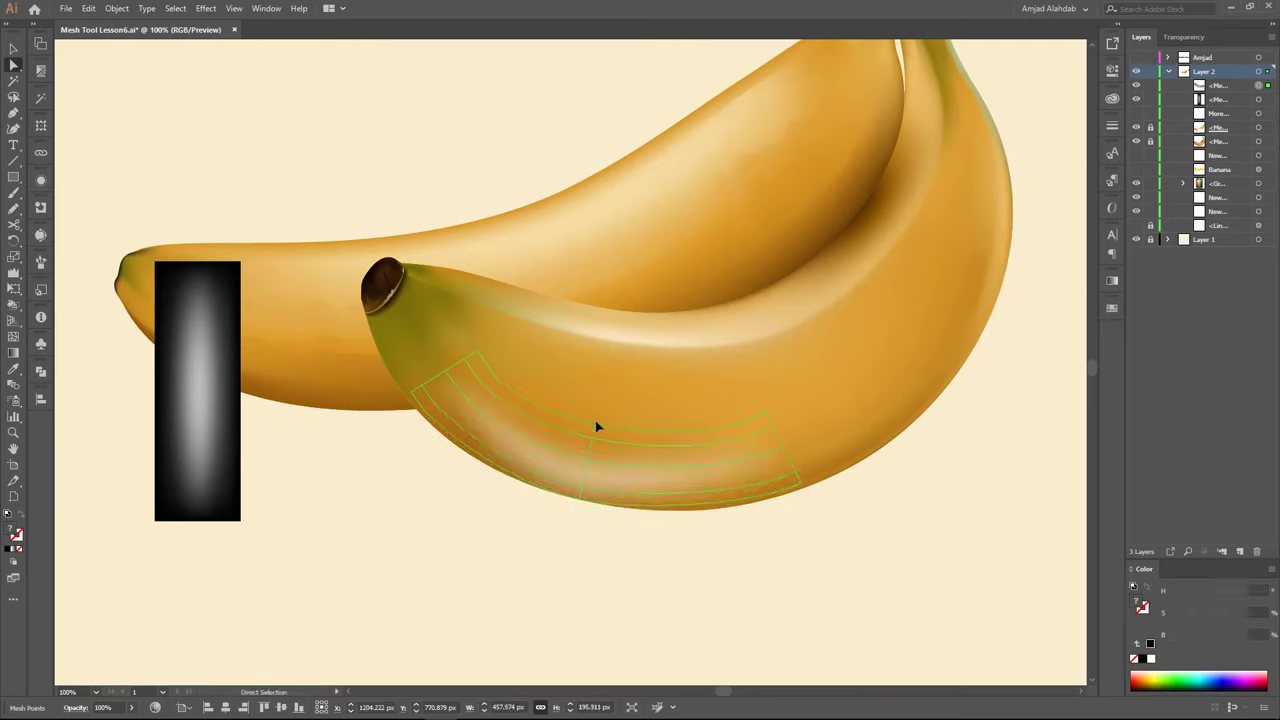
{"action": "left_click", "coordinate": [640, 472]}
{"action": "key", "text": "v"}
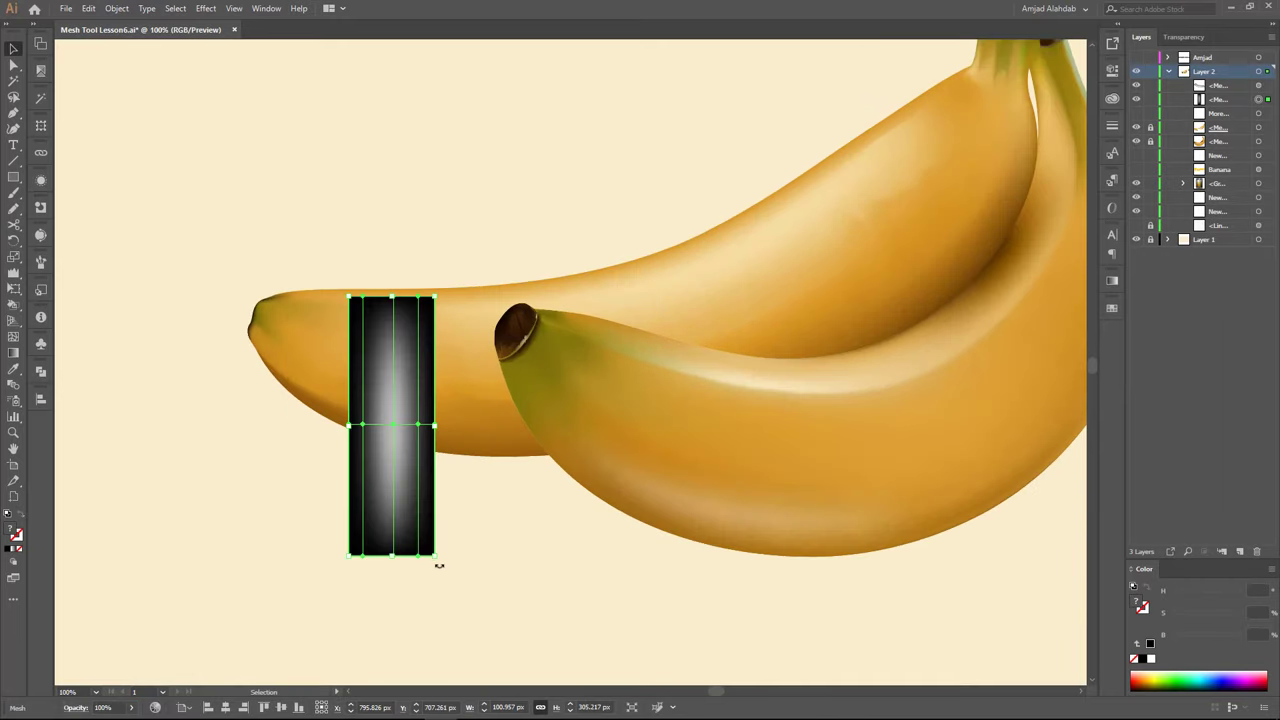
Rotate the glow rectangle across the banana and set it to Screen at 40% opacity
{"action": "left_click_drag", "start_coordinate": [439, 566], "coordinate": [522, 408]}
{"action": "left_click", "coordinate": [1188, 37]}
{"action": "left_click", "coordinate": [1160, 57]}
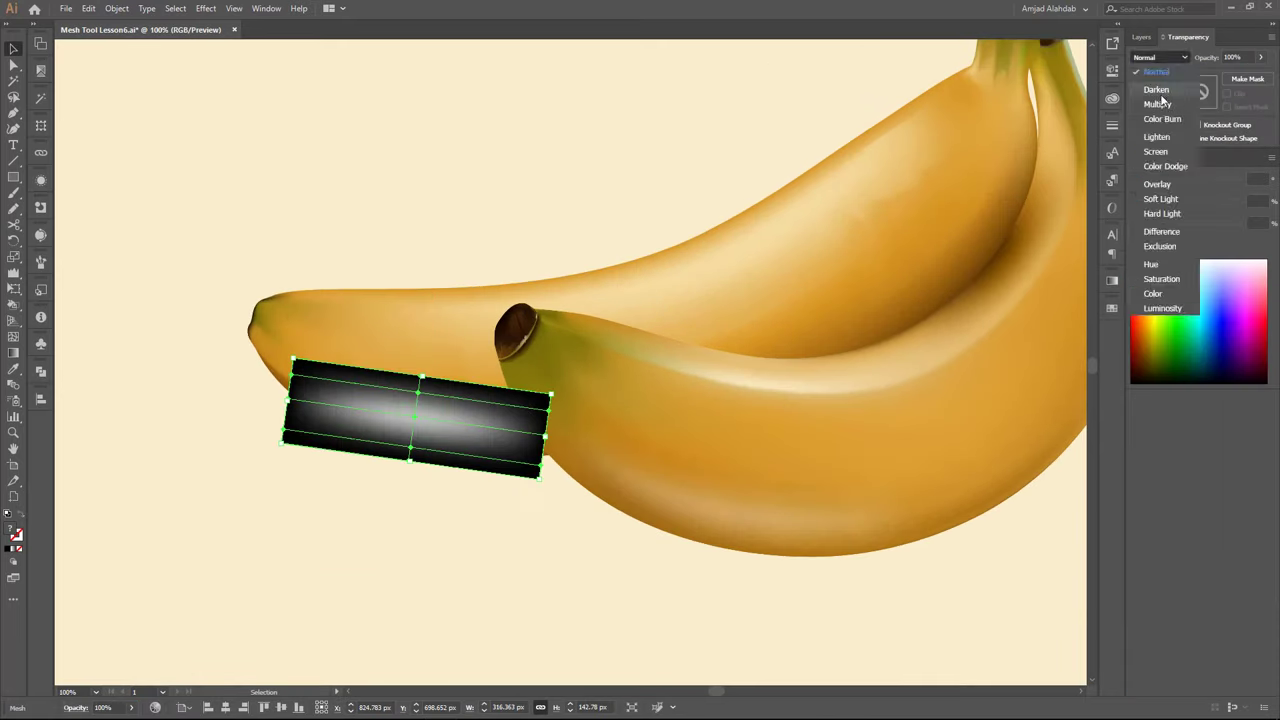
{"action": "left_click", "coordinate": [1155, 115]}
{"action": "key", "text": "4"}
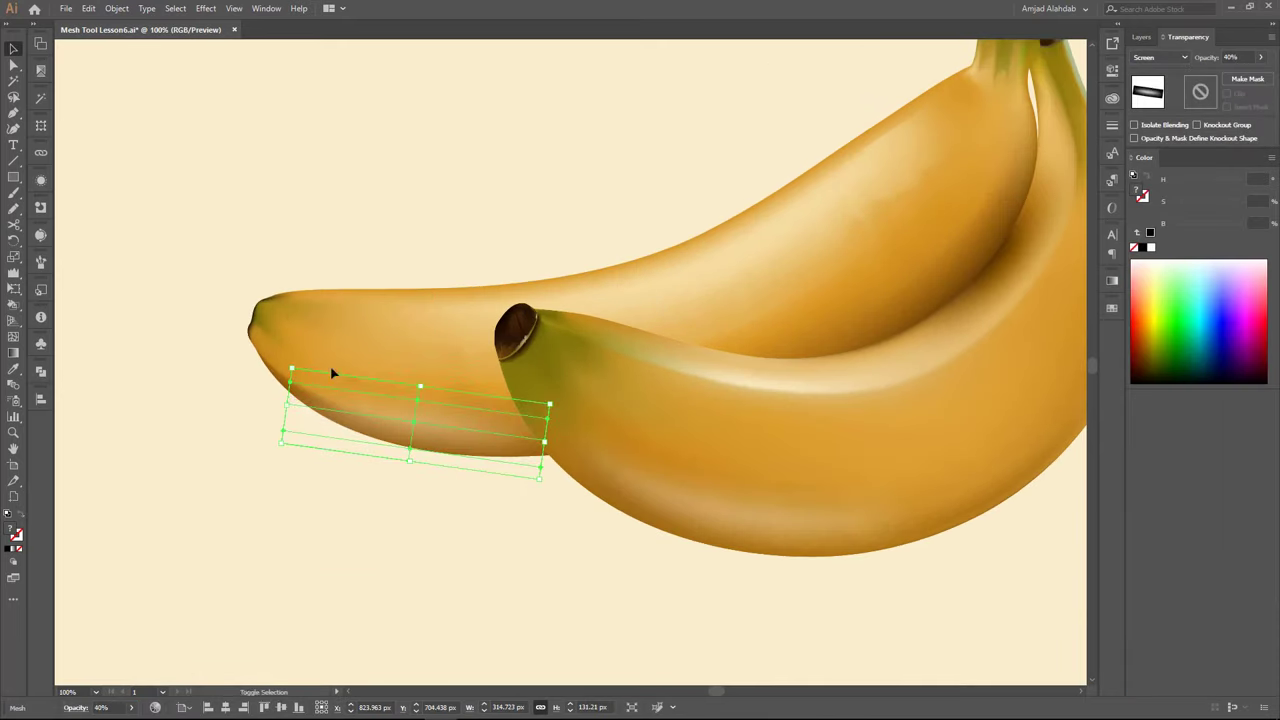
Rotate the highlight strip to align along the left banana's tip
{"action": "key", "text": "u"}
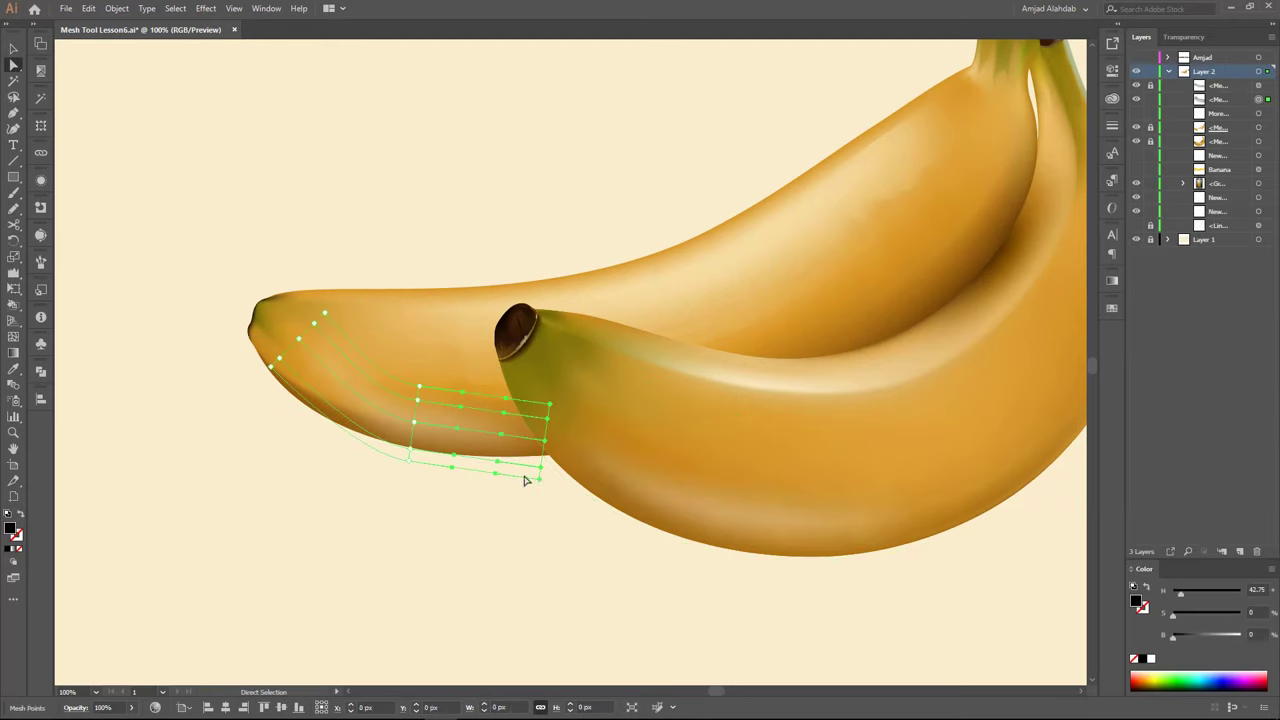
{"action": "key", "text": "r"}
{"action": "mouse_move", "coordinate": [567, 429]}
{"action": "left_mouse_down"}
{"action": "mouse_move", "coordinate": [383, 483]}
{"action": "mouse_move", "coordinate": [428, 371]}
{"action": "mouse_move", "coordinate": [270, 372]}
{"action": "left_mouse_up"}
{"action": "key", "text": "ctrl+shift+a"}
{"action": "left_click", "coordinate": [435, 415]}
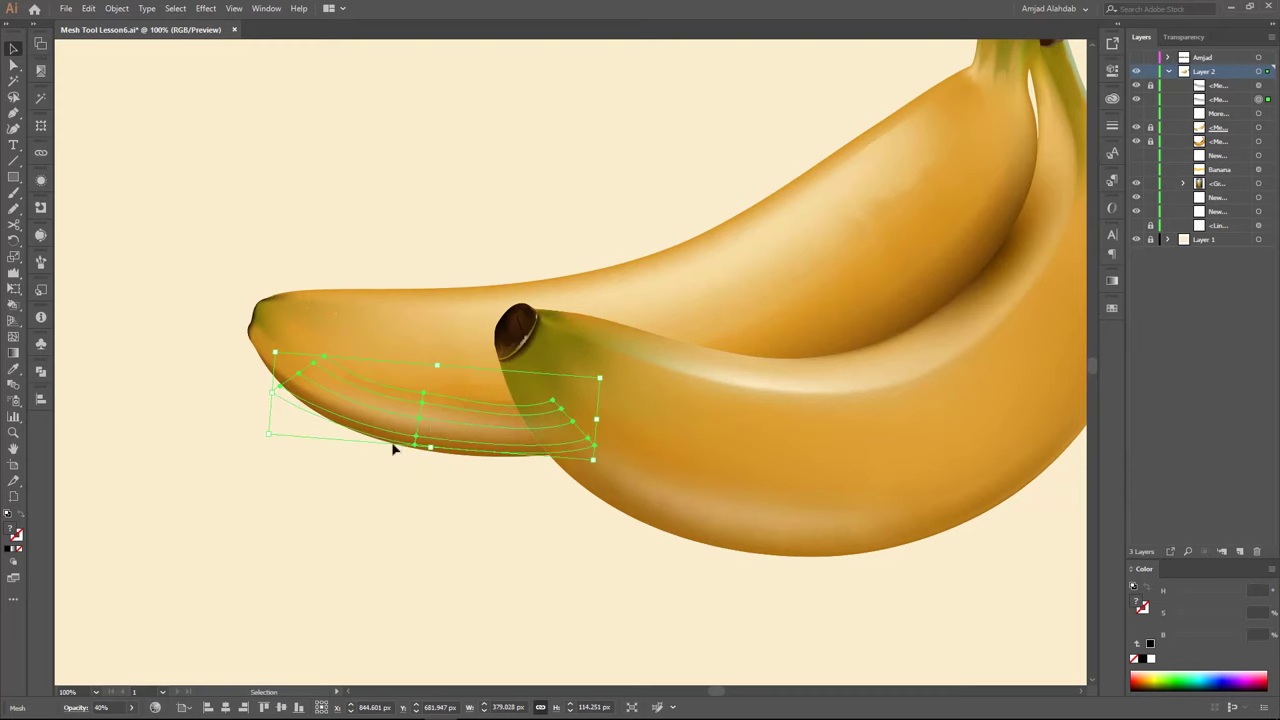
Adjust the mesh points at the strip's left end, then zoom out to the whole artboard
{"action": "key", "text": "a"}
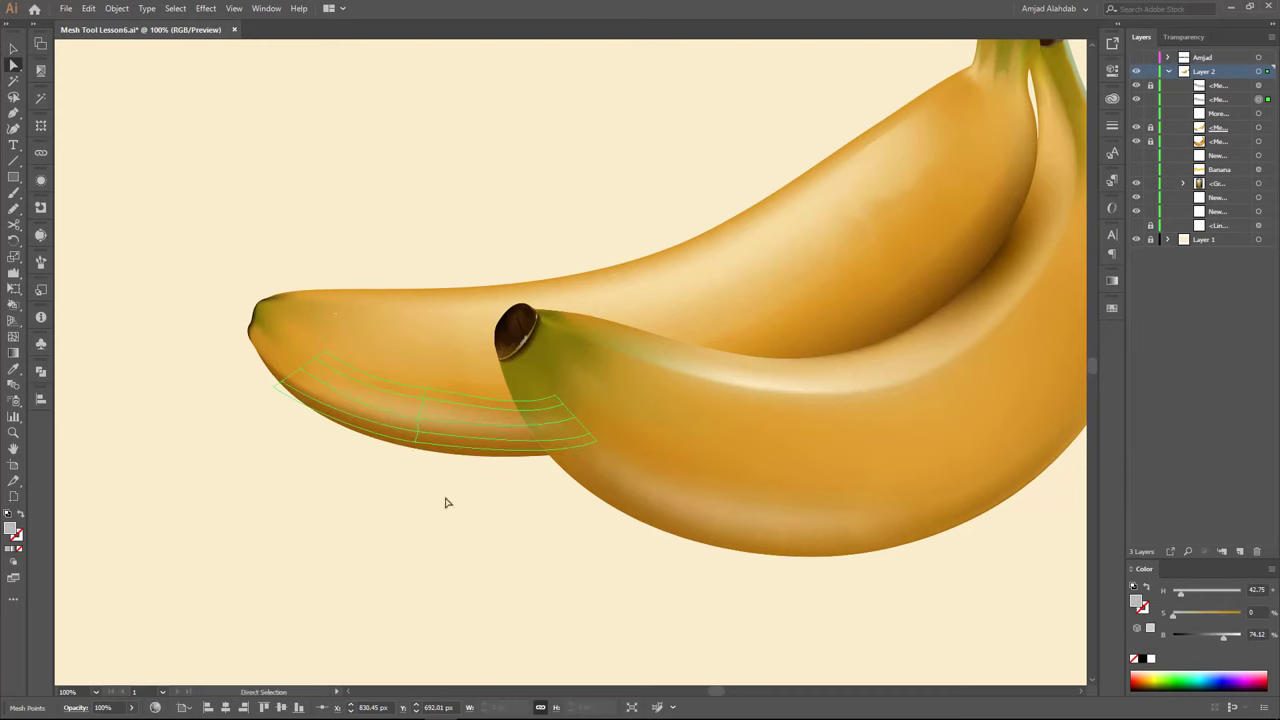
{"action": "left_click", "coordinate": [443, 423]}
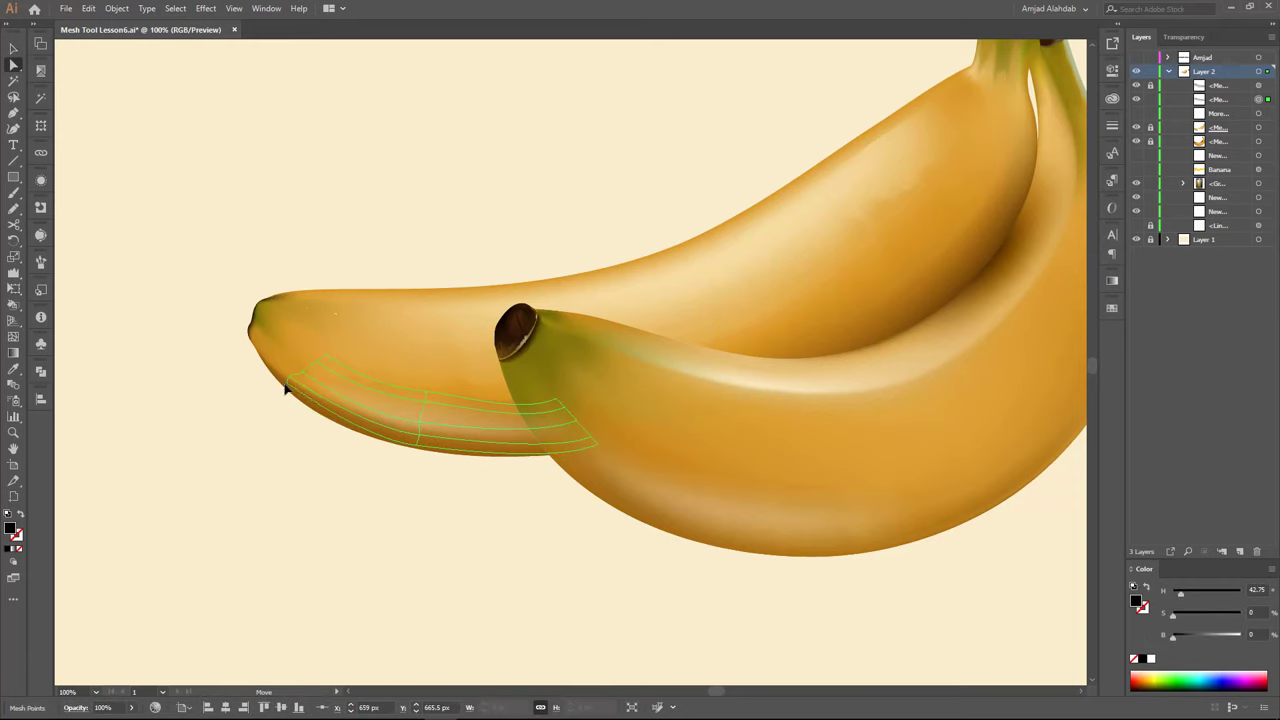
{"action": "key", "text": "v"}
{"action": "left_click", "coordinate": [484, 500]}
{"action": "key", "text": "ctrl+0"}
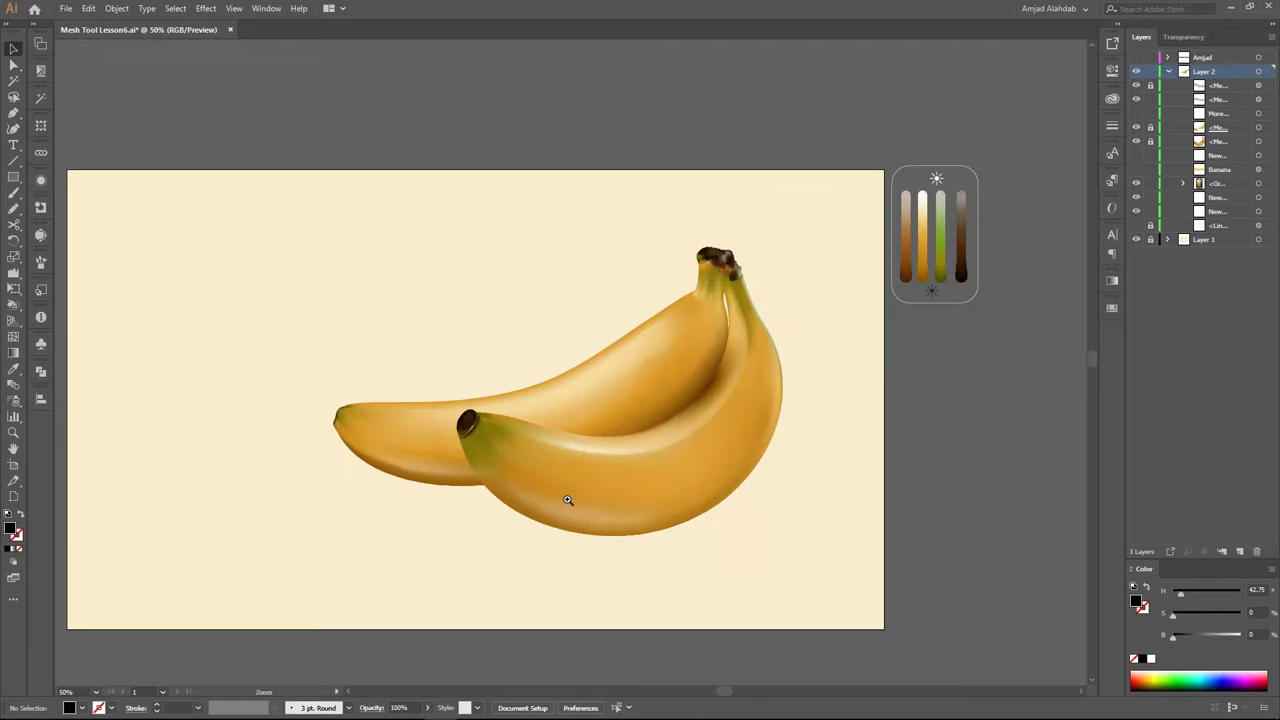
{"action": "scroll", "coordinate": [726, 349], "scroll_direction": "up", "scroll_amount": 1}
Draw an ellipse beneath the bananas as a mesh with a dark centre and a pointed right tip
{"action": "left_click_drag", "start_coordinate": [13, 177], "coordinate": [85, 208]}
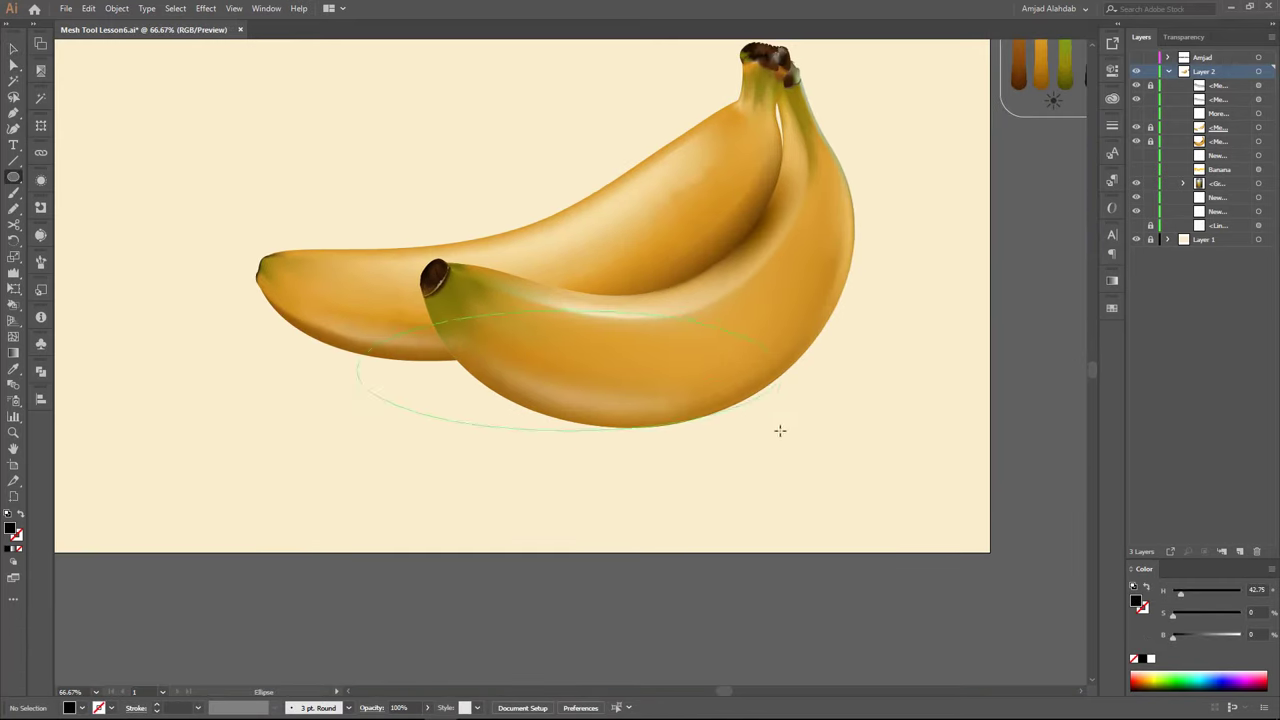
{"action": "left_click_drag", "start_coordinate": [369, 327], "coordinate": [838, 494]}
{"action": "key", "text": "u"}
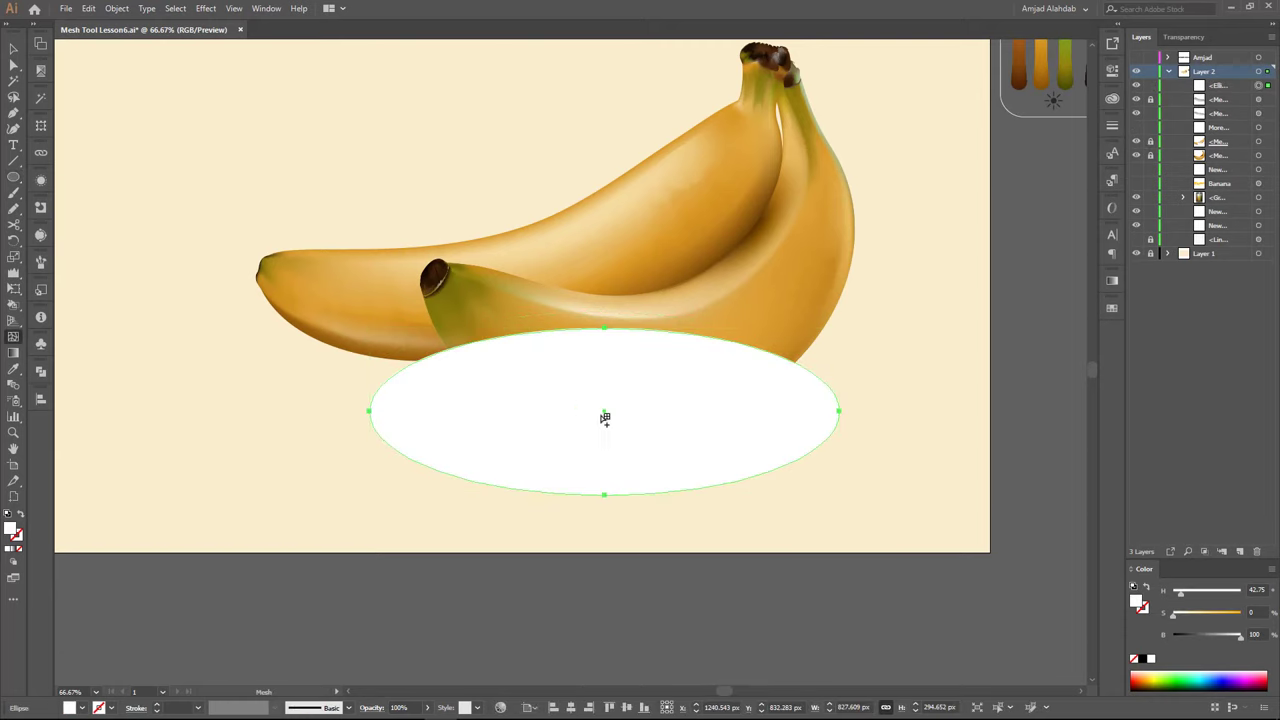
{"action": "left_click", "coordinate": [608, 411]}
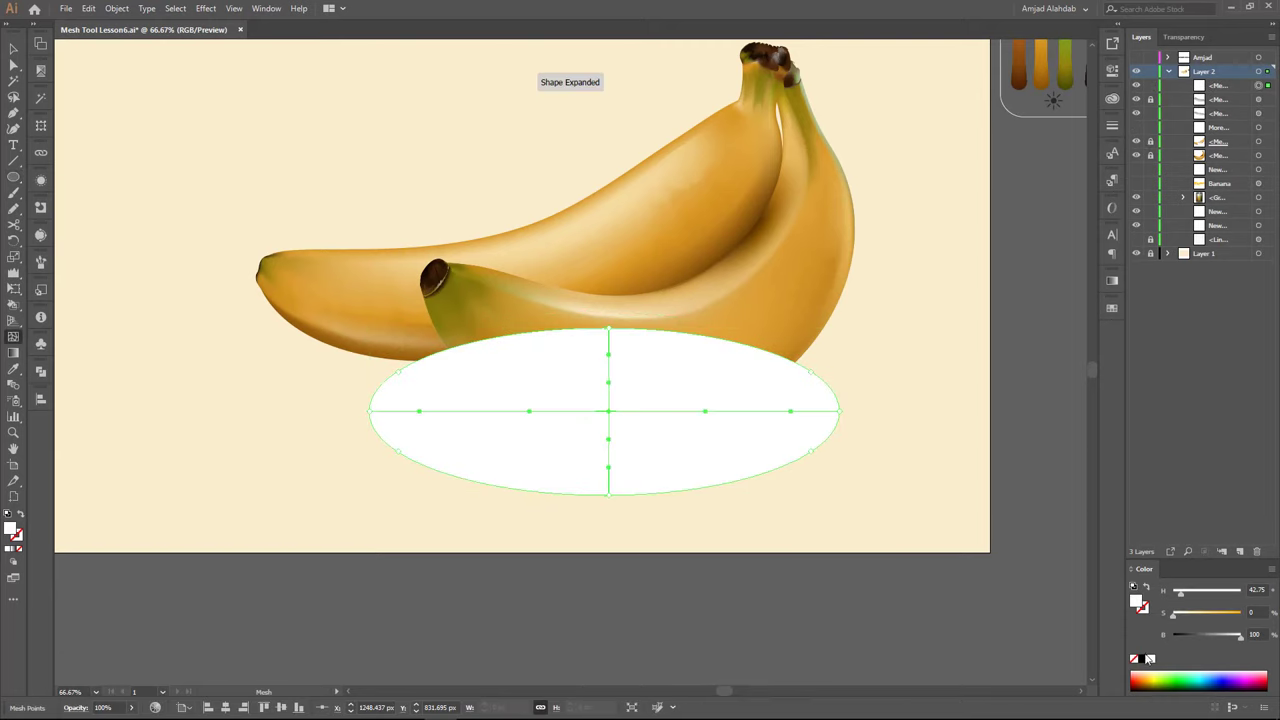
{"action": "left_click", "coordinate": [726, 411]}
{"action": "left_click_drag", "start_coordinate": [1208, 636], "coordinate": [1218, 636]}
{"action": "left_click_drag", "start_coordinate": [839, 412], "coordinate": [932, 404]}
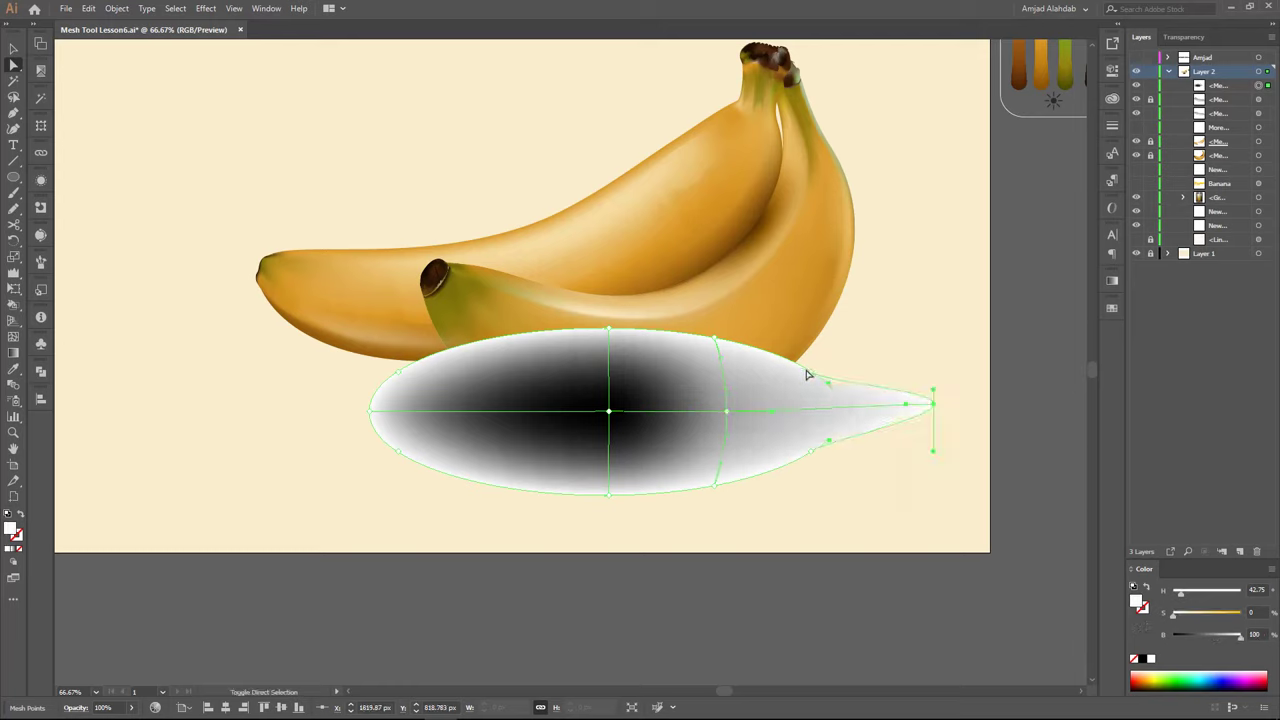
{"action": "left_click_drag", "start_coordinate": [726, 411], "coordinate": [802, 411]}
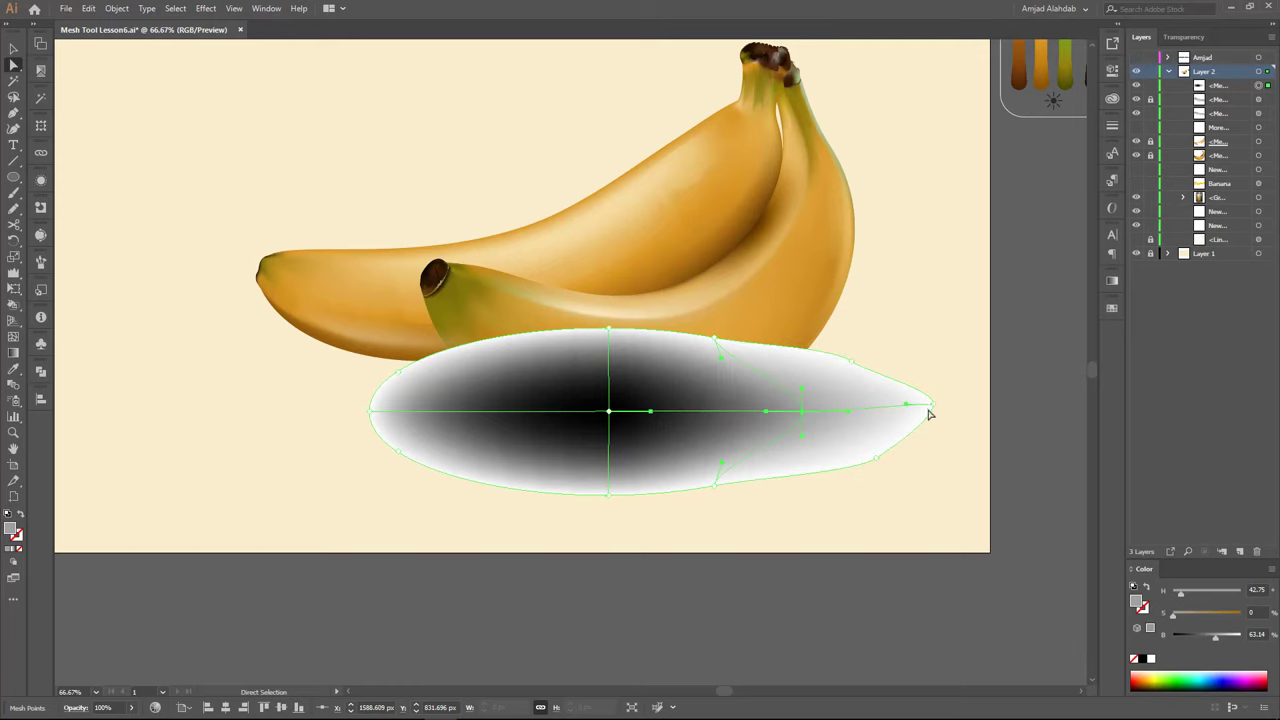
{"action": "left_click_drag", "start_coordinate": [932, 404], "coordinate": [955, 411]}
Send the shadow behind the bananas and set its blend mode to Multiply
{"action": "key", "text": "v"}
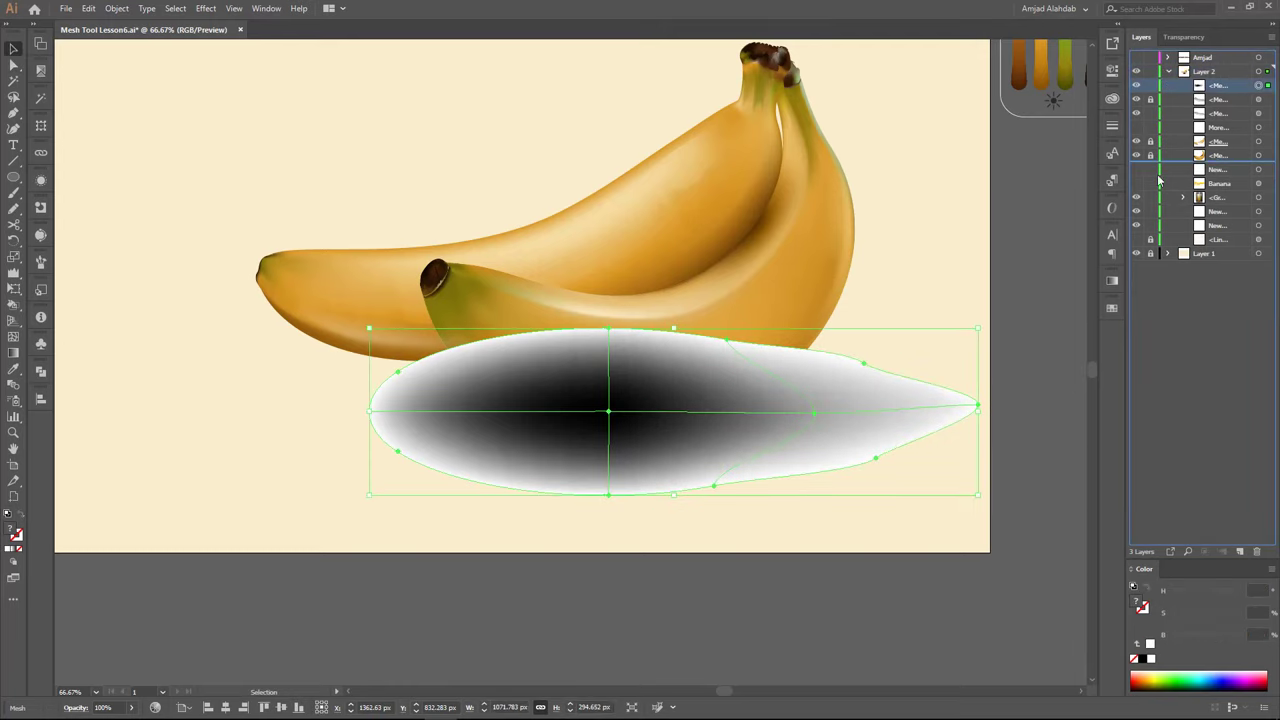
{"action": "left_click_drag", "start_coordinate": [1218, 85], "coordinate": [1160, 190]}
{"action": "left_click", "coordinate": [1188, 37]}
{"action": "left_click", "coordinate": [1158, 57]}
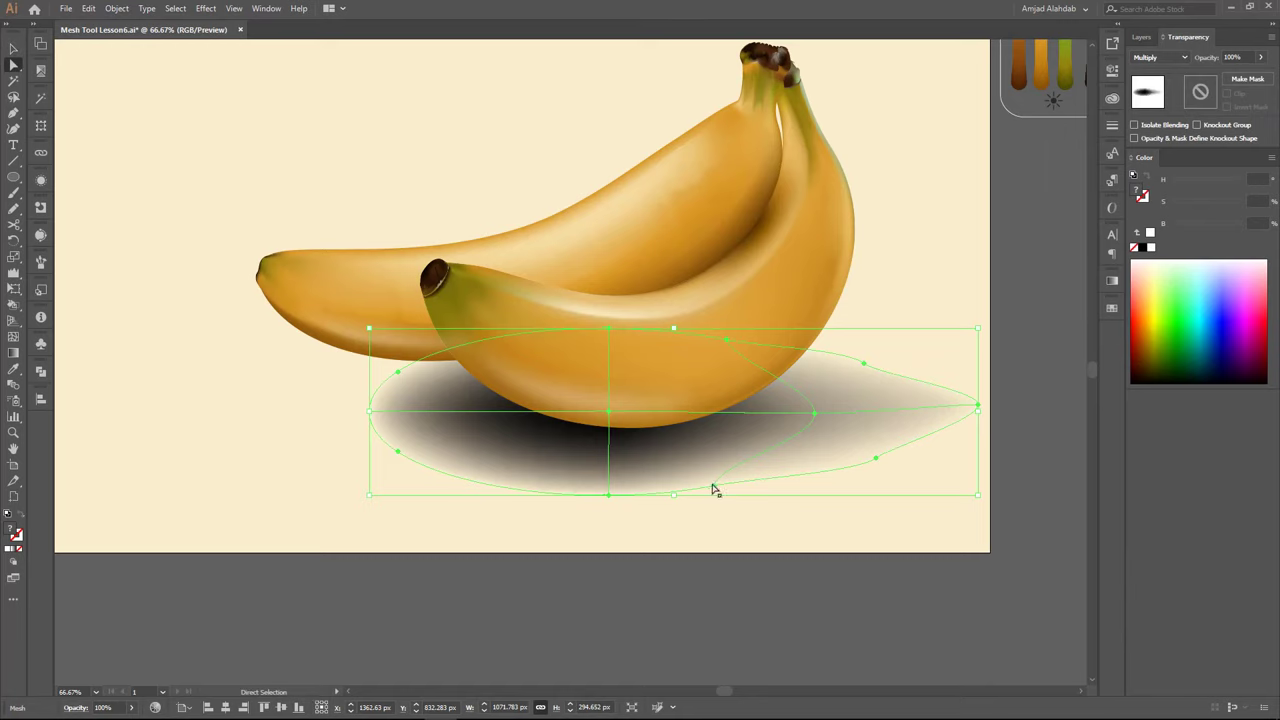
Add four more mesh lines across the shadow's lower part and both ends
{"action": "key", "text": "u"}
{"action": "left_click", "coordinate": [733, 476]}
{"action": "left_click", "coordinate": [609, 479]}
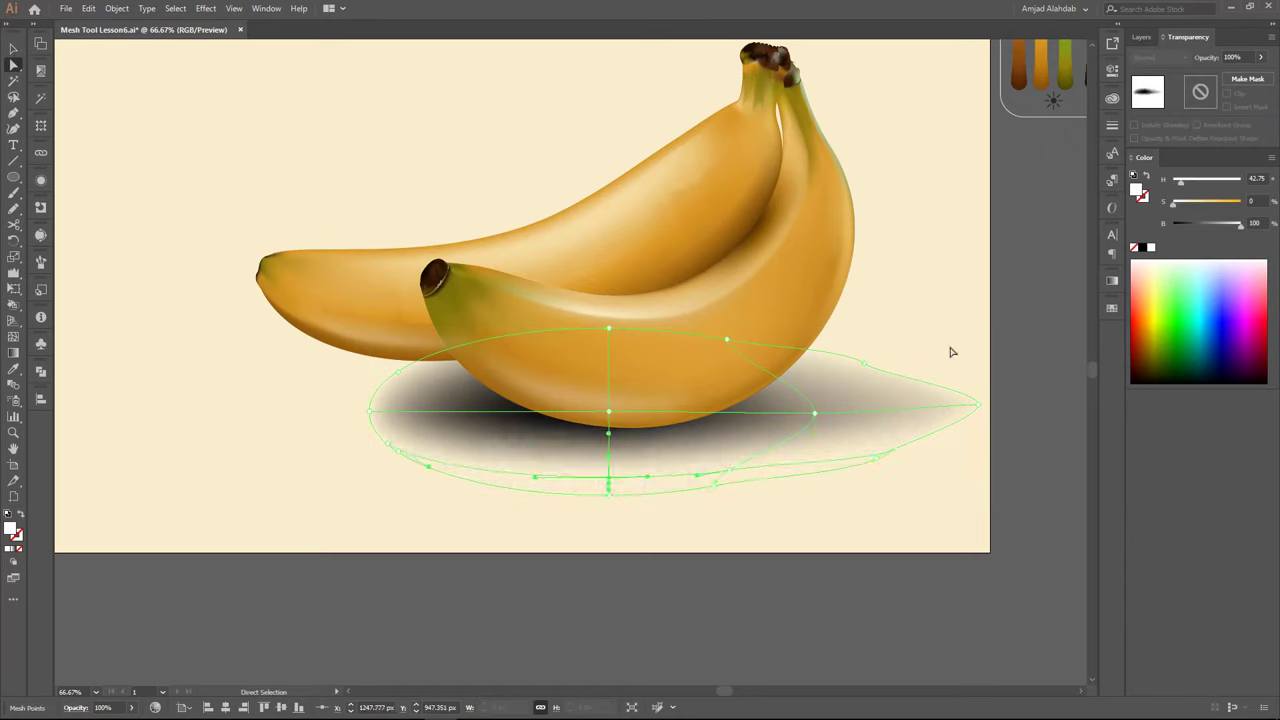
{"action": "left_click", "coordinate": [396, 416]}
{"action": "left_click", "coordinate": [931, 409]}
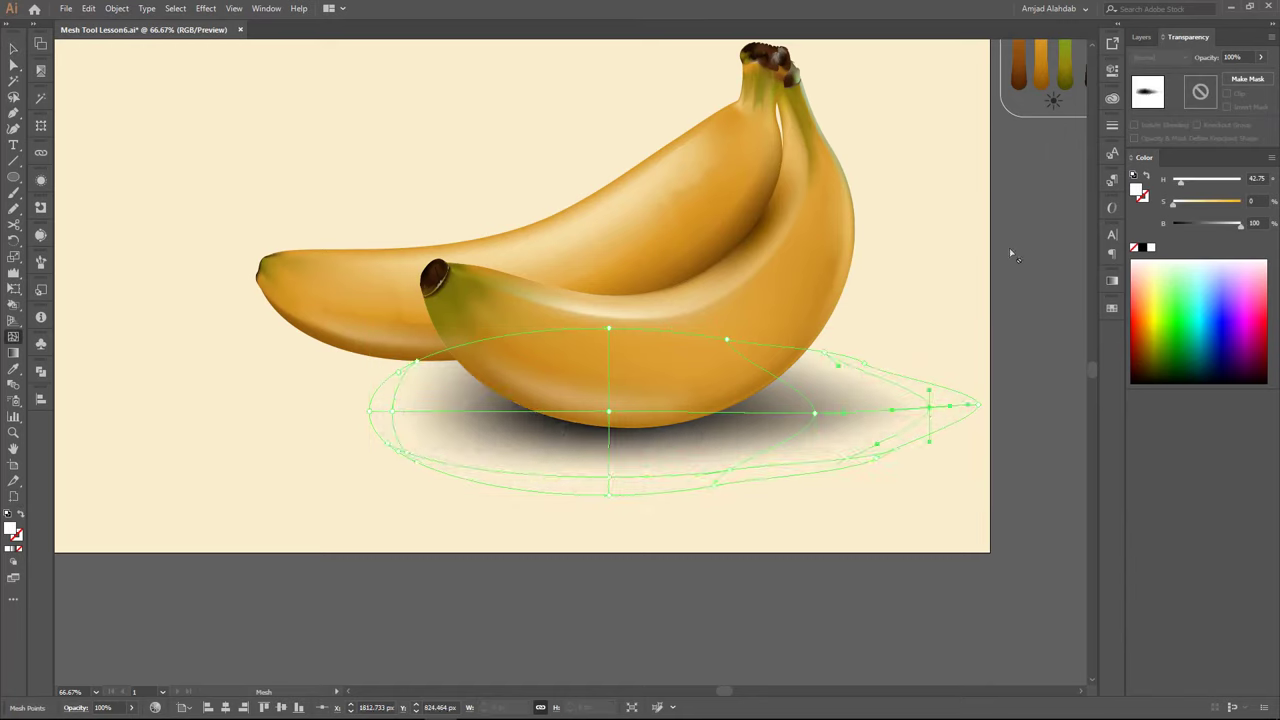
Shrink the shadow and tilt it slightly counter-clockwise
{"action": "key", "text": "v"}
{"action": "key", "text": "ctrl+shift+a"}
{"action": "left_click", "coordinate": [785, 431]}
{"action": "left_click_drag", "start_coordinate": [979, 501], "coordinate": [818, 566]}
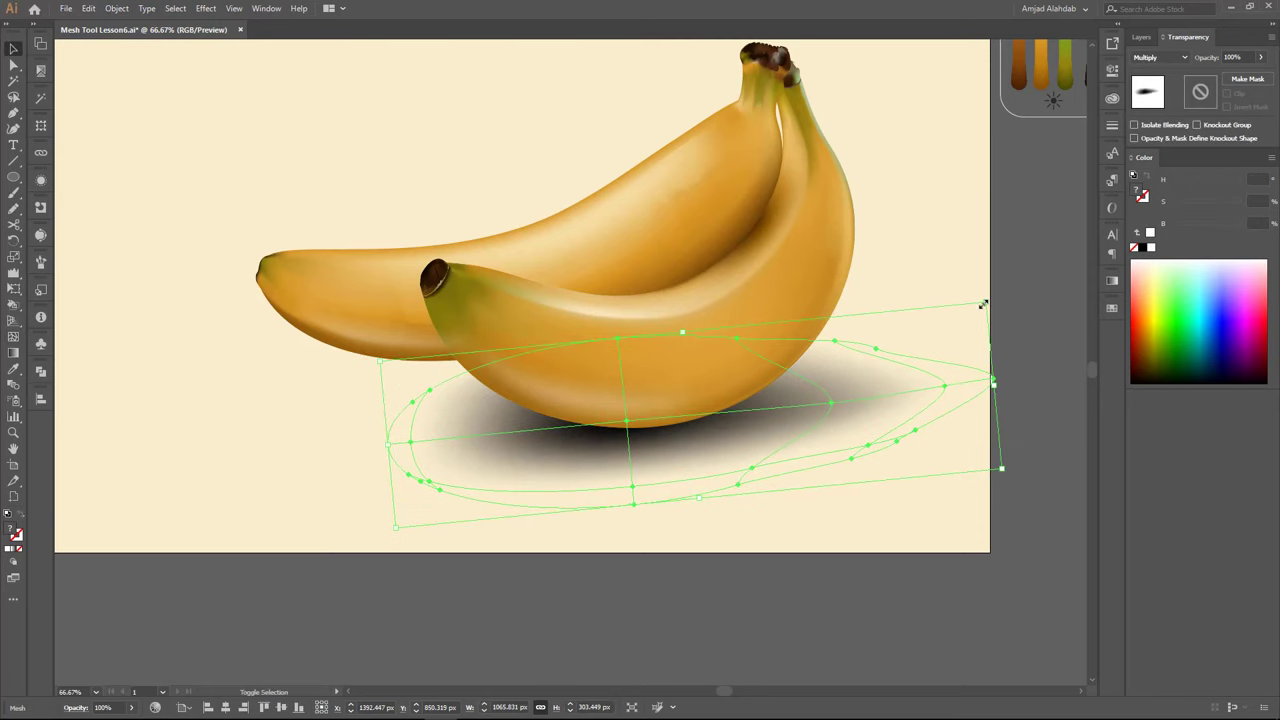
{"action": "key", "text": "ctrl+shift+a"}
Reshape the shadow by raising a lower-edge point and stretching its left edge further left
{"action": "key", "text": "a"}
{"action": "left_click", "coordinate": [727, 469]}
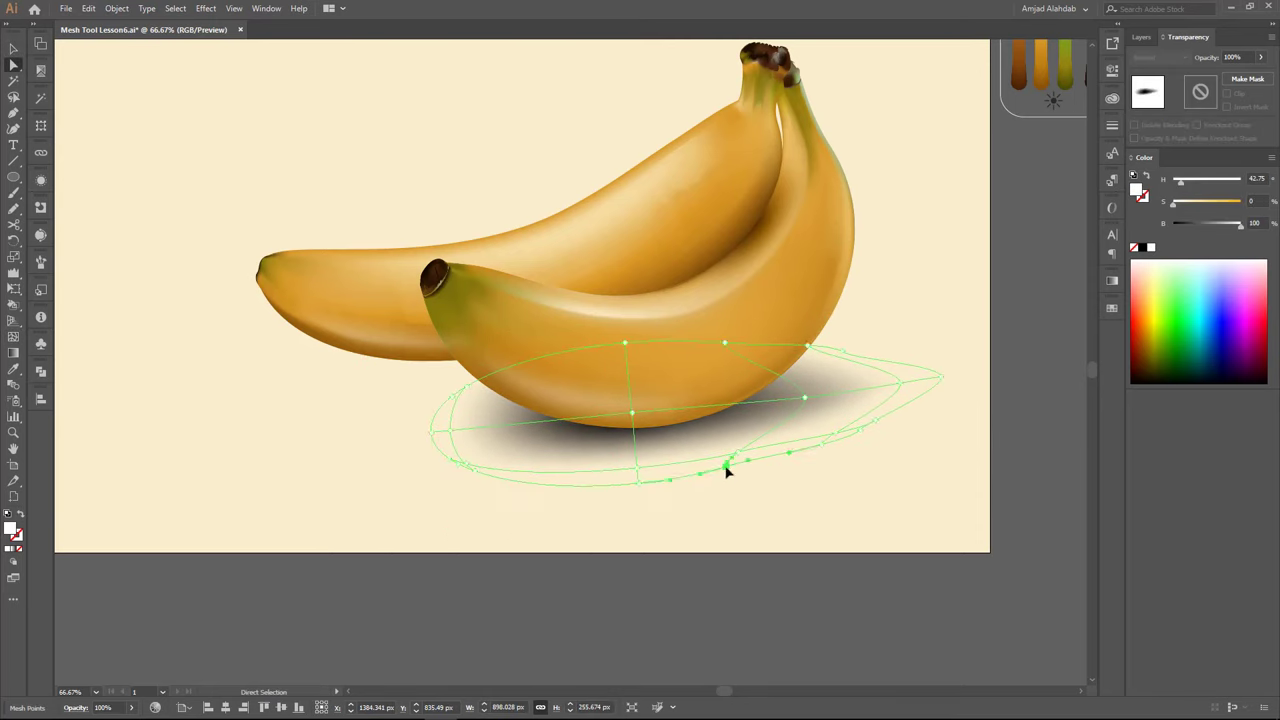
{"action": "left_click", "coordinate": [640, 487]}
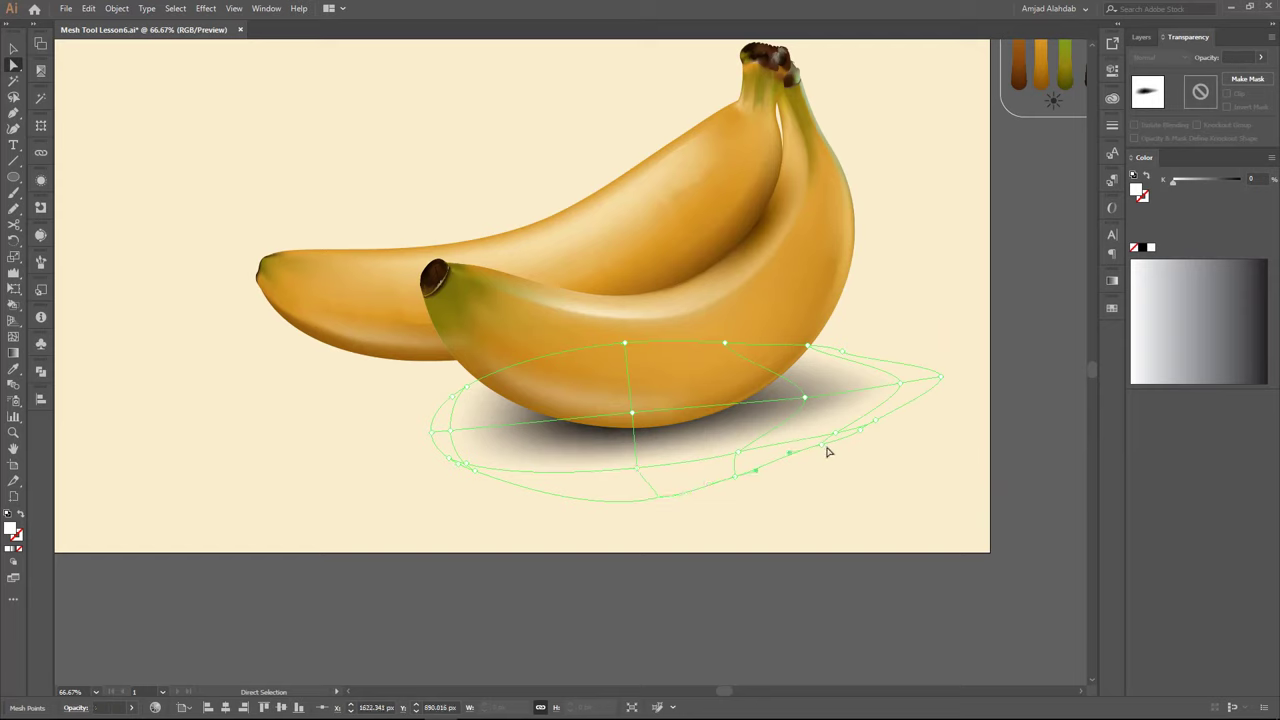
{"action": "left_click", "coordinate": [638, 458]}
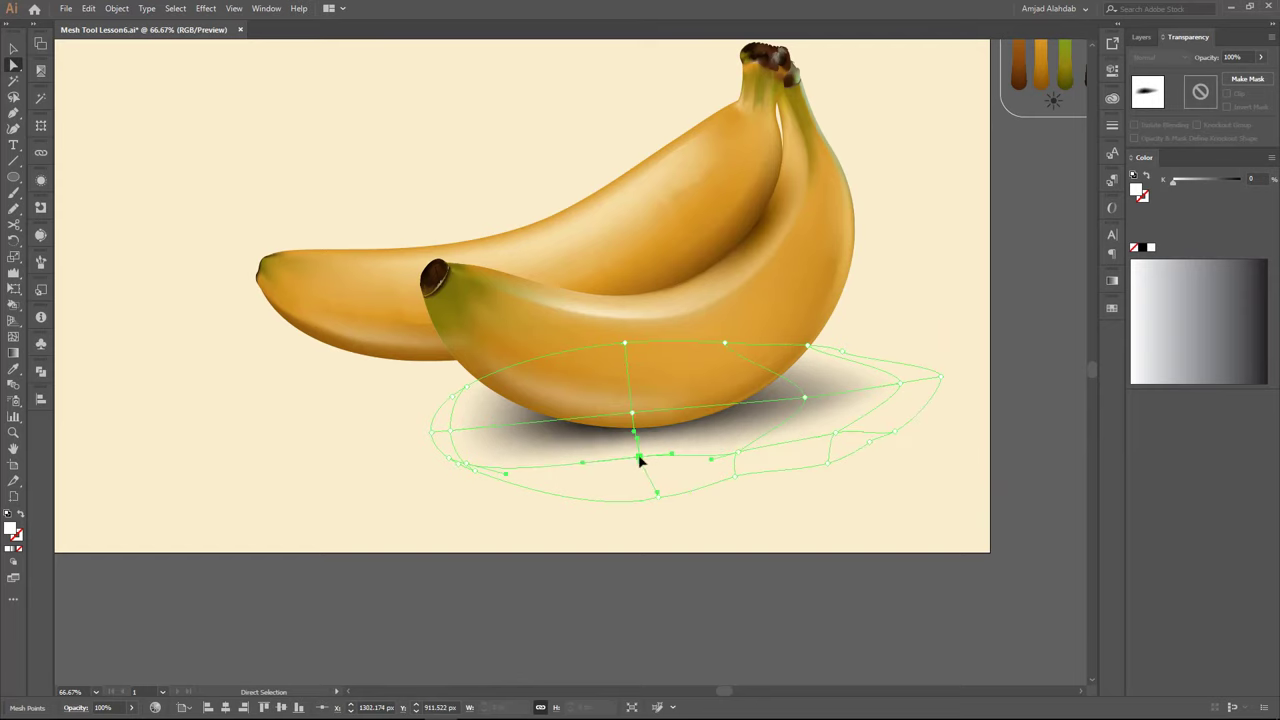
{"action": "left_click_drag", "start_coordinate": [741, 456], "coordinate": [740, 447]}
{"action": "left_click_drag", "start_coordinate": [447, 432], "coordinate": [408, 430]}
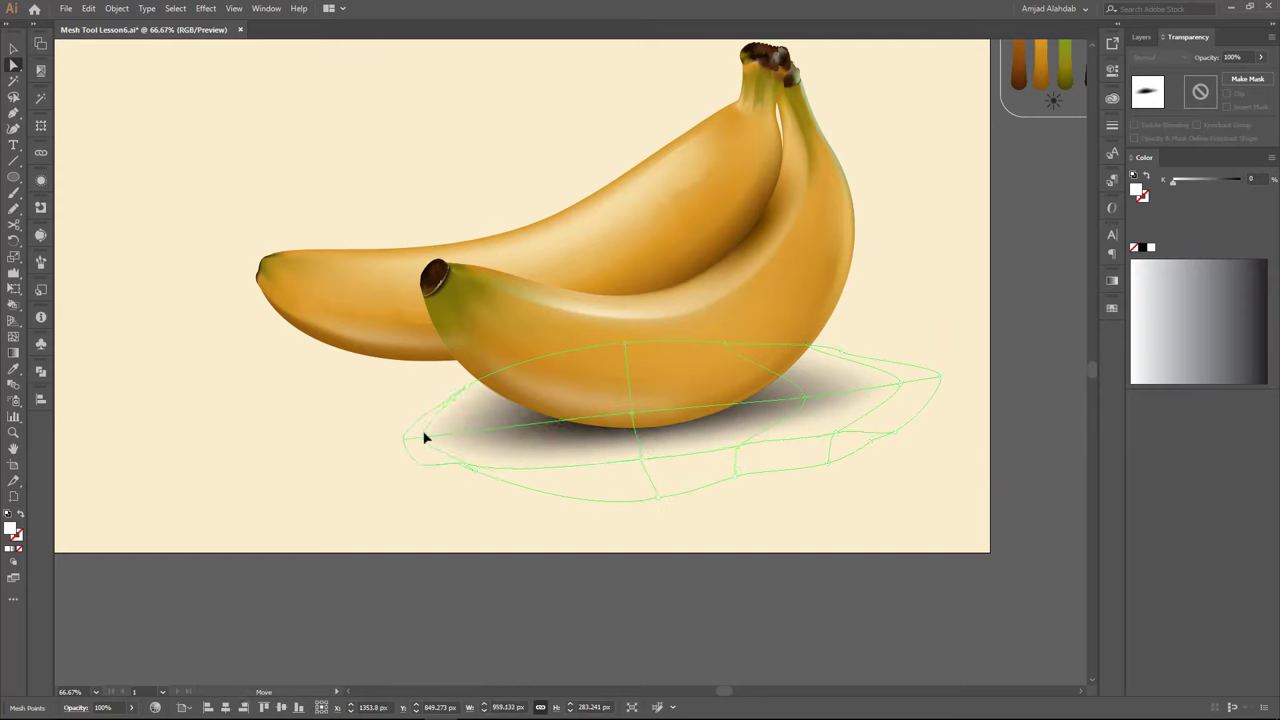
{"action": "left_click", "coordinate": [490, 520]}
{"action": "left_click", "coordinate": [940, 378]}
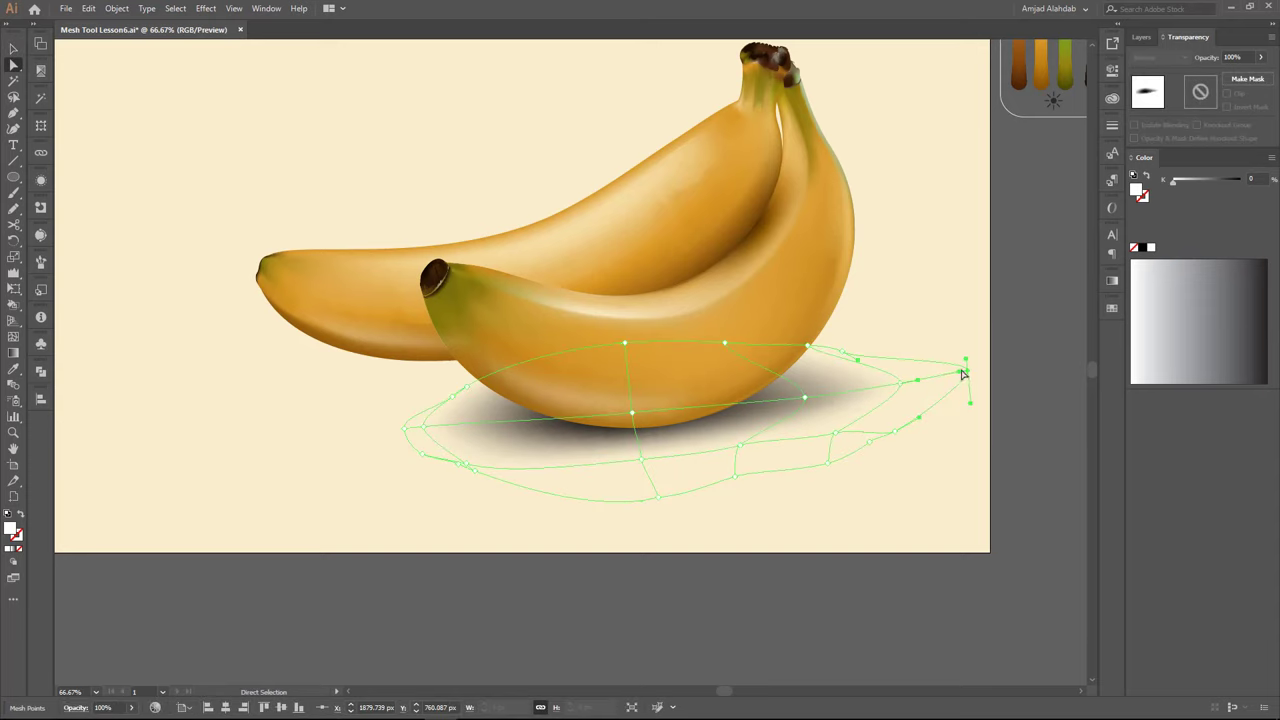
Position the shadow up and left under the bananas, then zoom out to the artboard
{"action": "key", "text": "v"}
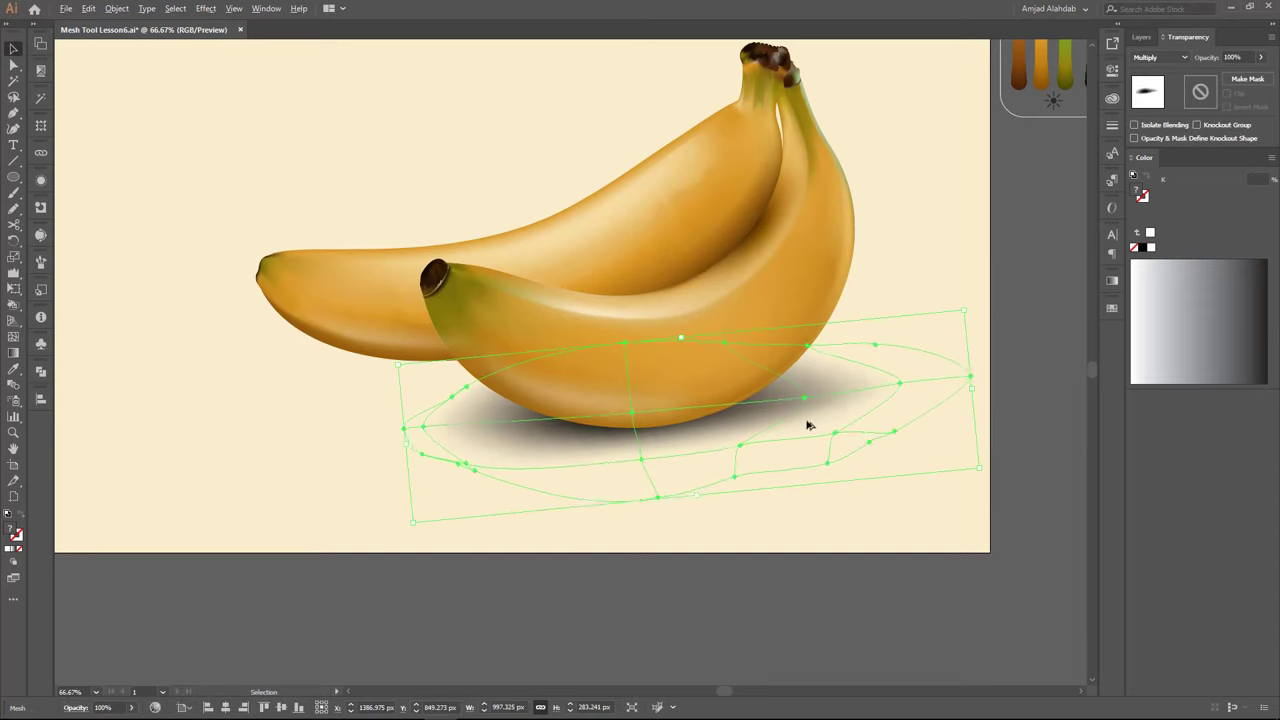
{"action": "mouse_move", "coordinate": [808, 426]}
{"action": "left_mouse_down"}
{"action": "mouse_move", "coordinate": [449, 387]}
{"action": "mouse_move", "coordinate": [454, 377]}
{"action": "left_mouse_up"}
{"action": "left_click_drag", "start_coordinate": [589, 416], "coordinate": [589, 408]}
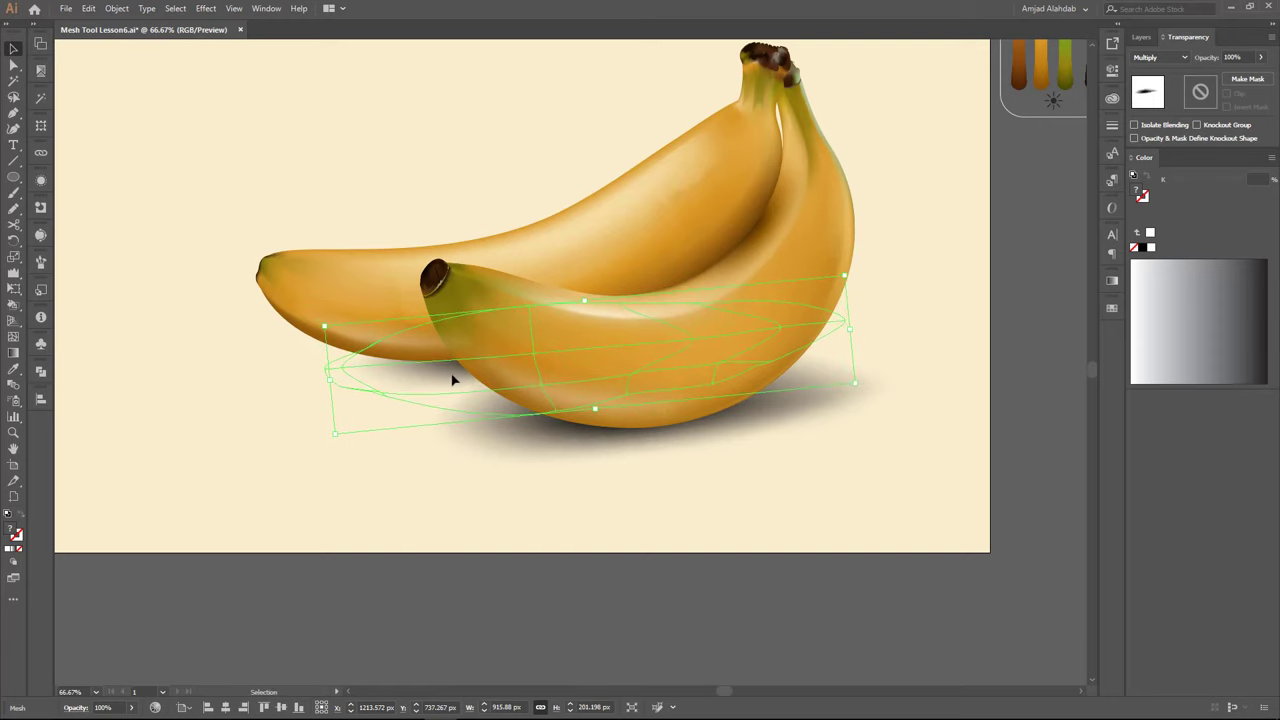
{"action": "left_click_drag", "start_coordinate": [452, 379], "coordinate": [445, 379]}
{"action": "left_click", "coordinate": [1141, 37]}
{"action": "key", "text": "ctrl+minus"}
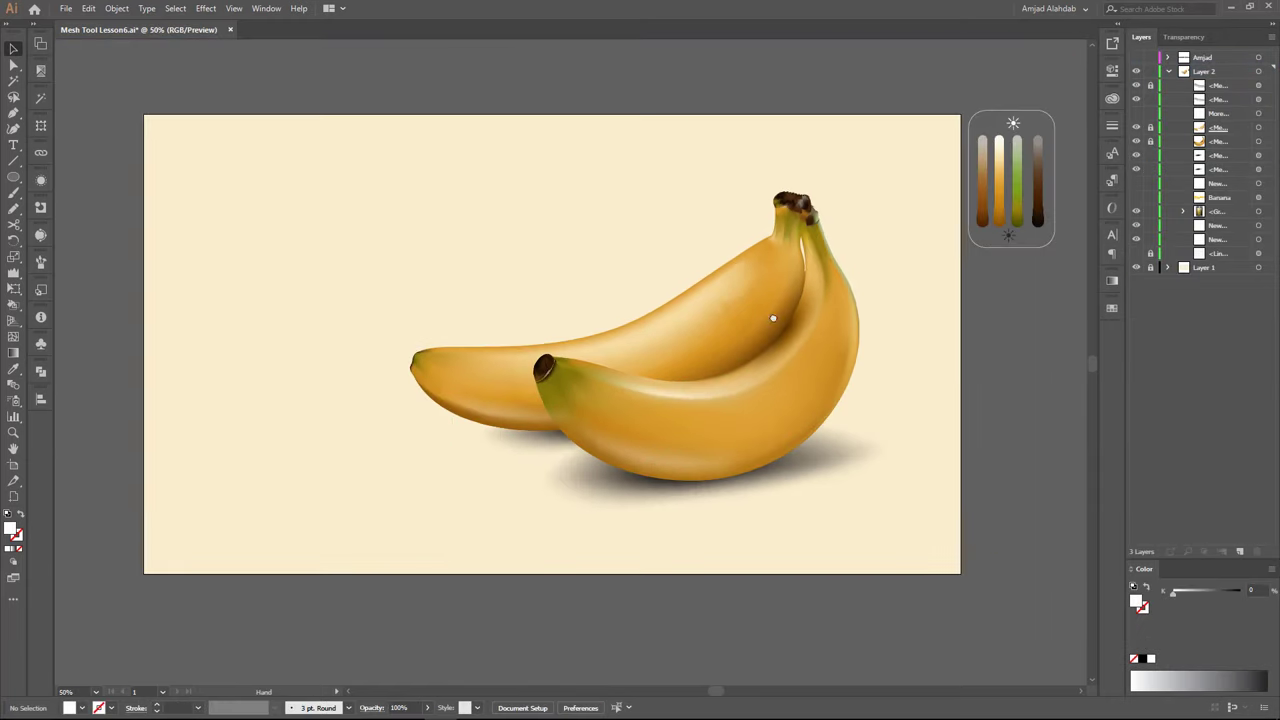
Preview the finished Banana artwork full screen without panels, zooming in on the bananas and back out
{"action": "left_click", "coordinate": [988, 160]}
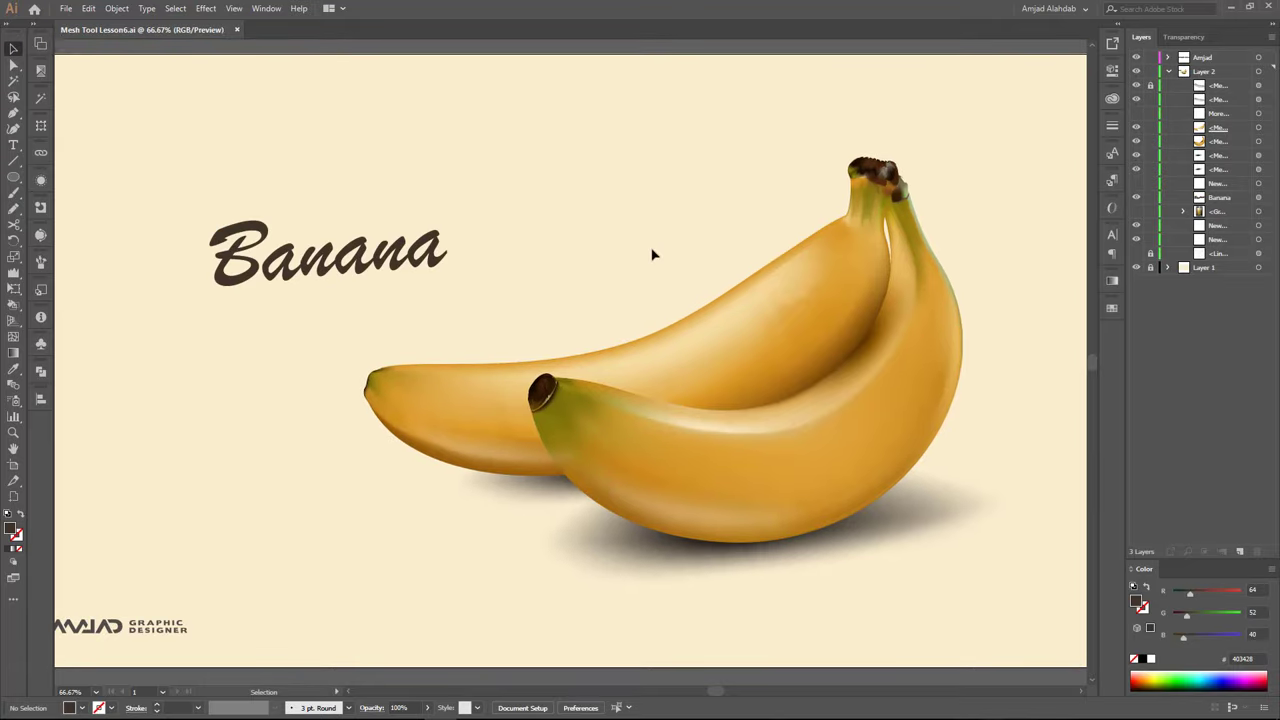
{"action": "key", "text": "Tab"}
{"action": "key", "text": "f"}
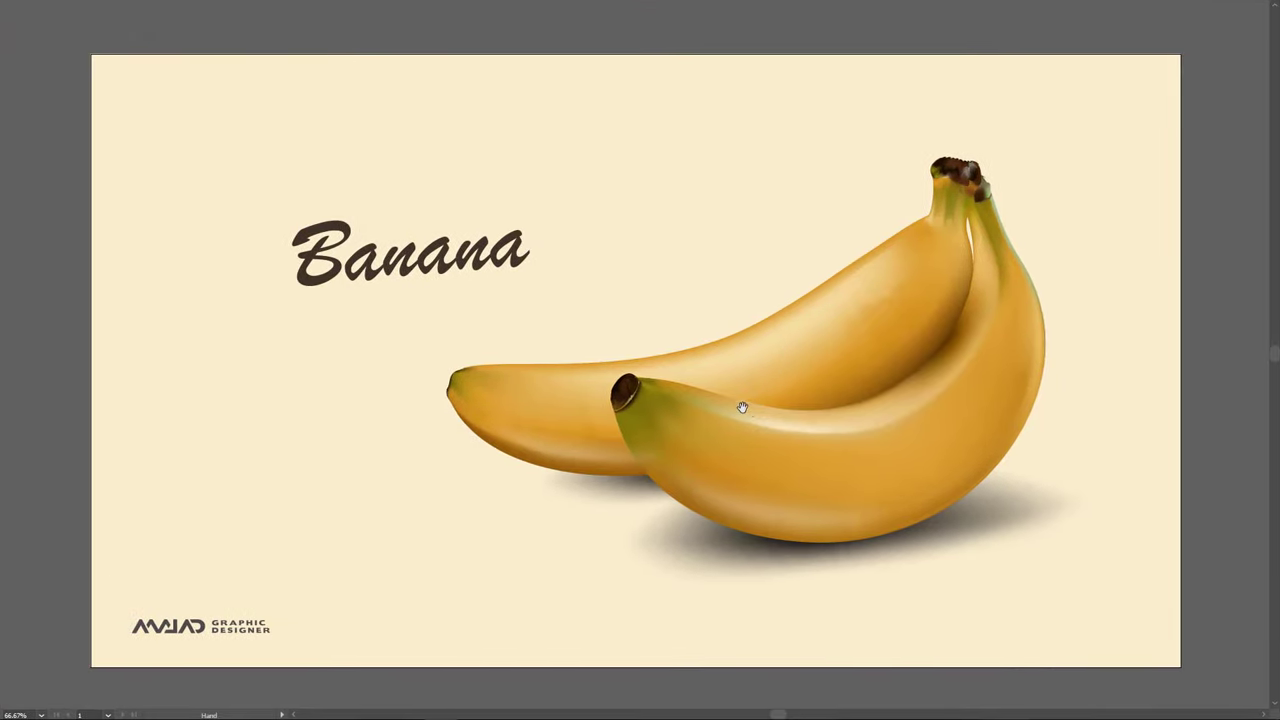
{"action": "scroll", "coordinate": [740, 410], "scroll_direction": "up", "scroll_amount": 1}
{"action": "scroll", "coordinate": [812, 408], "scroll_direction": "up", "scroll_amount": 1}
{"action": "mouse_move", "coordinate": [709, 267]}
{"action": "left_mouse_down"}
{"action": "mouse_move", "coordinate": [629, 366]}
{"action": "mouse_move", "coordinate": [608, 439]}
{"action": "mouse_move", "coordinate": [749, 277]}
{"action": "left_mouse_up"}
{"action": "scroll", "coordinate": [709, 437], "scroll_direction": "up", "scroll_amount": 1}
{"action": "mouse_move", "coordinate": [709, 437]}
{"action": "left_mouse_down"}
{"action": "mouse_move", "coordinate": [666, 480]}
{"action": "mouse_move", "coordinate": [877, 443]}
{"action": "mouse_move", "coordinate": [514, 374]}
{"action": "mouse_move", "coordinate": [886, 497]}
{"action": "mouse_move", "coordinate": [814, 529]}
{"action": "mouse_move", "coordinate": [811, 369]}
{"action": "mouse_move", "coordinate": [717, 457]}
{"action": "mouse_move", "coordinate": [746, 360]}
{"action": "left_mouse_up"}
{"action": "key", "text": "ctrl+minus"}
{"action": "key", "text": "ctrl+minus"}
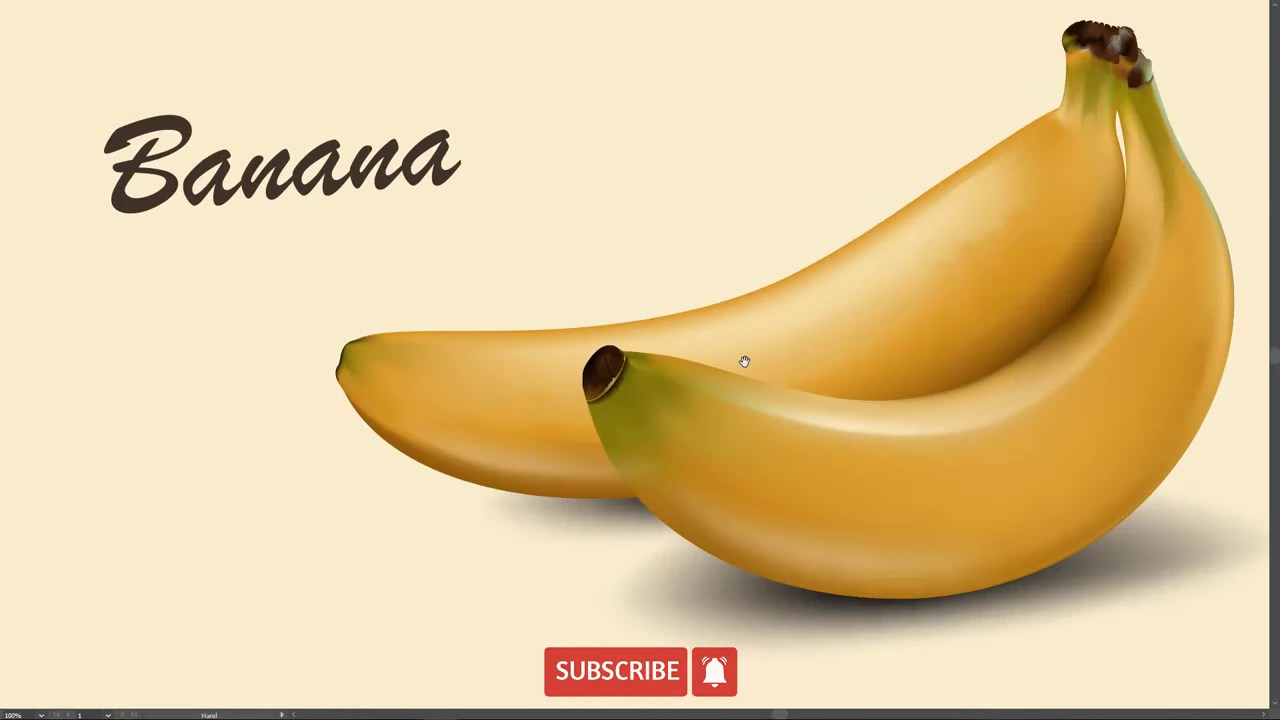
{"action": "key", "text": "ctrl+minus"}
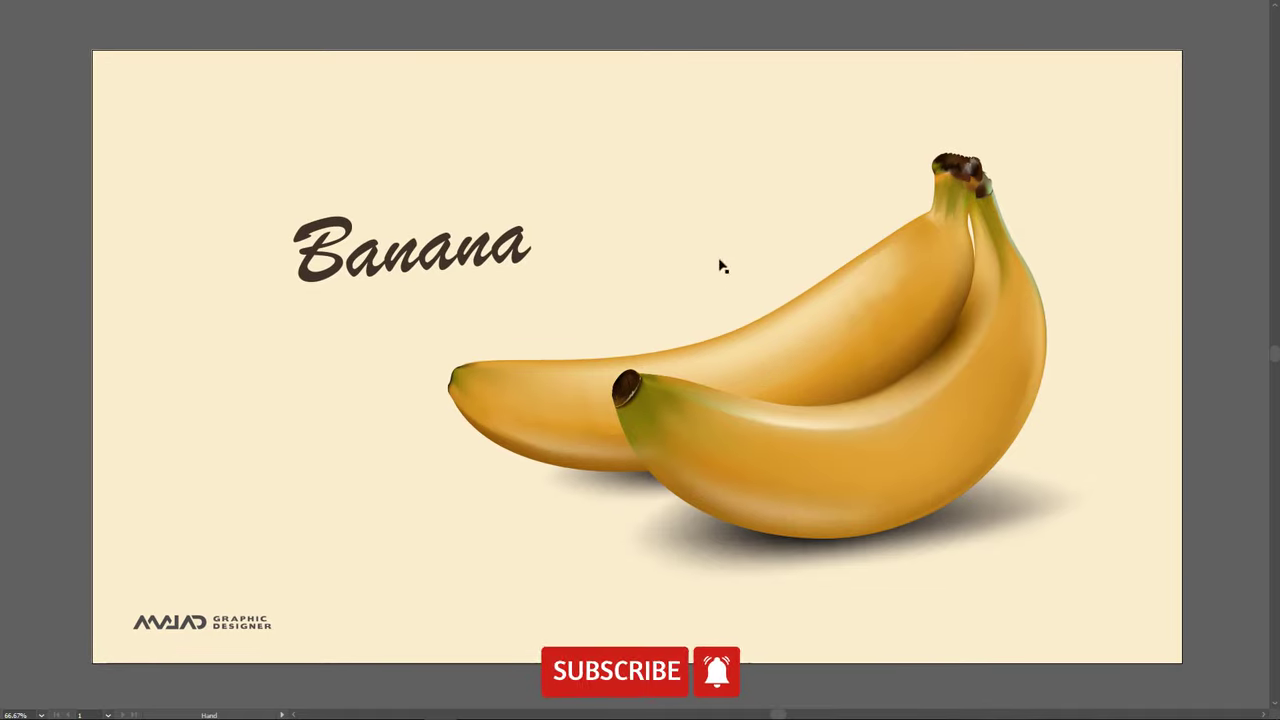